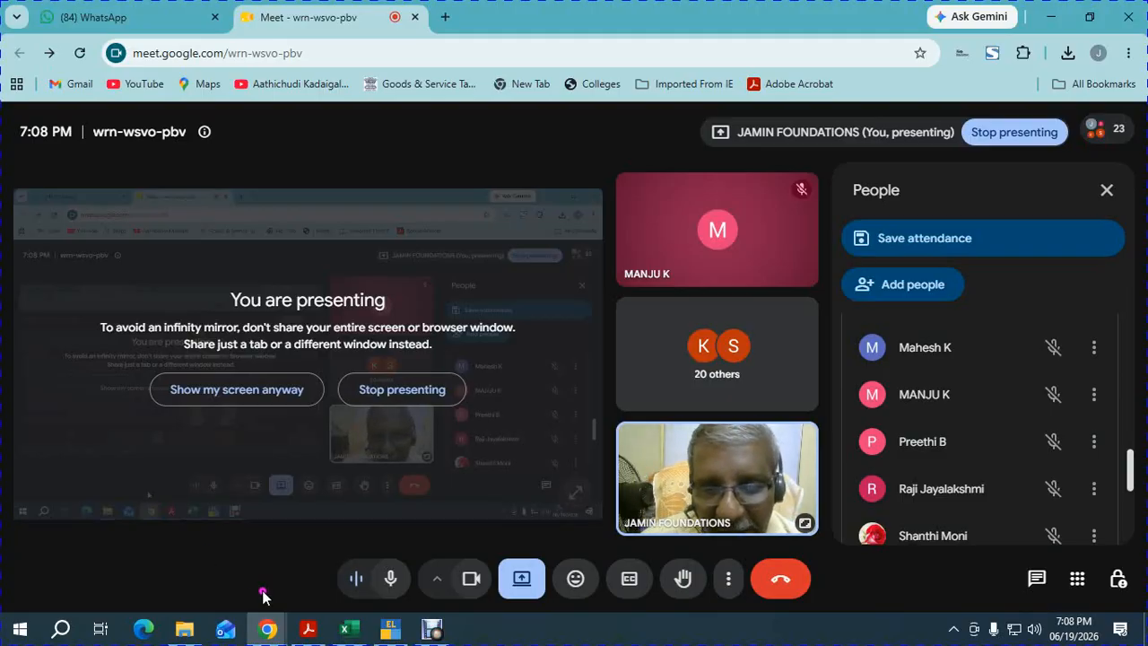
Bring the Book2 Excel workbook to the front from its taskbar preview.
mouse_move(345, 628)
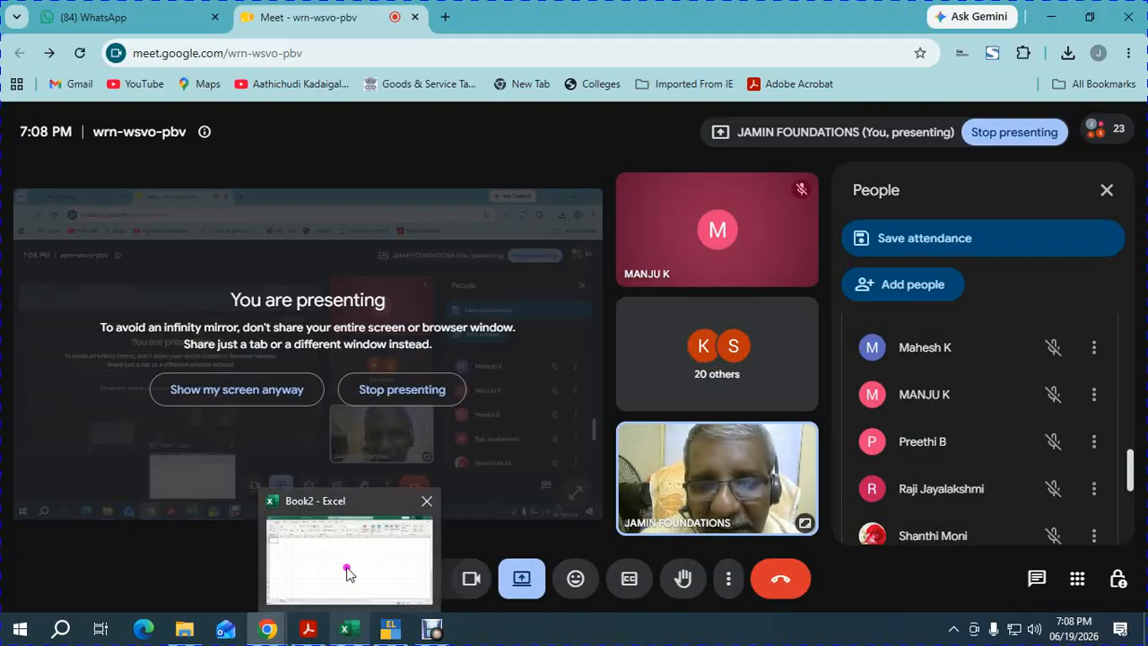
left_click(349, 574)
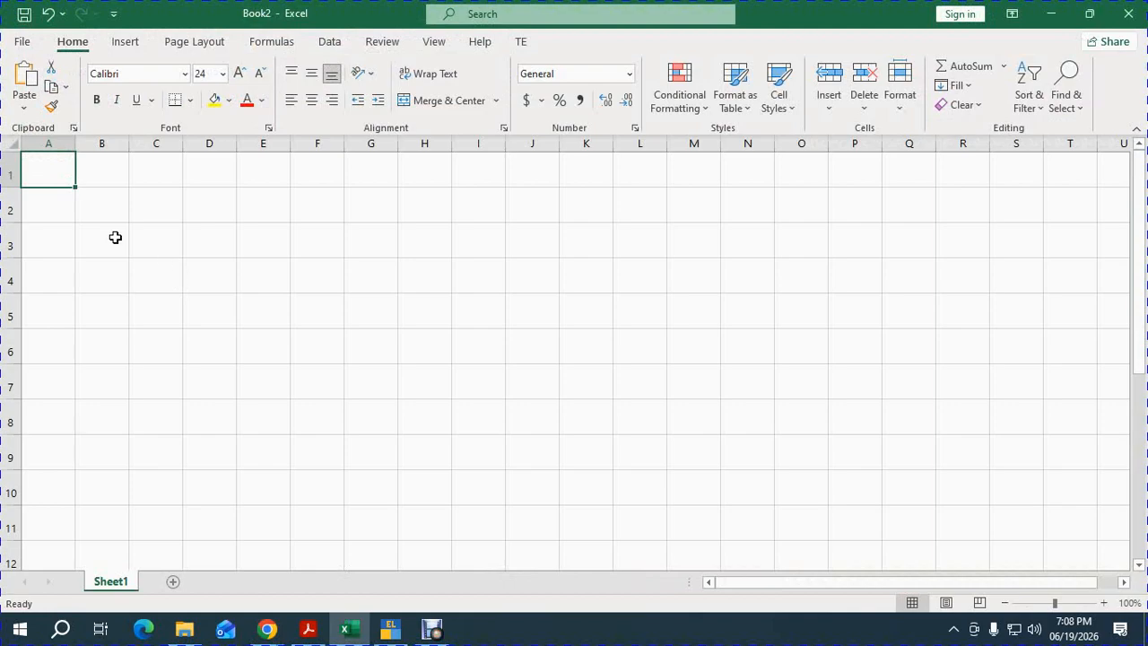
Type the heading 'Channels of Distribution' in cell A1.
type("Chann")
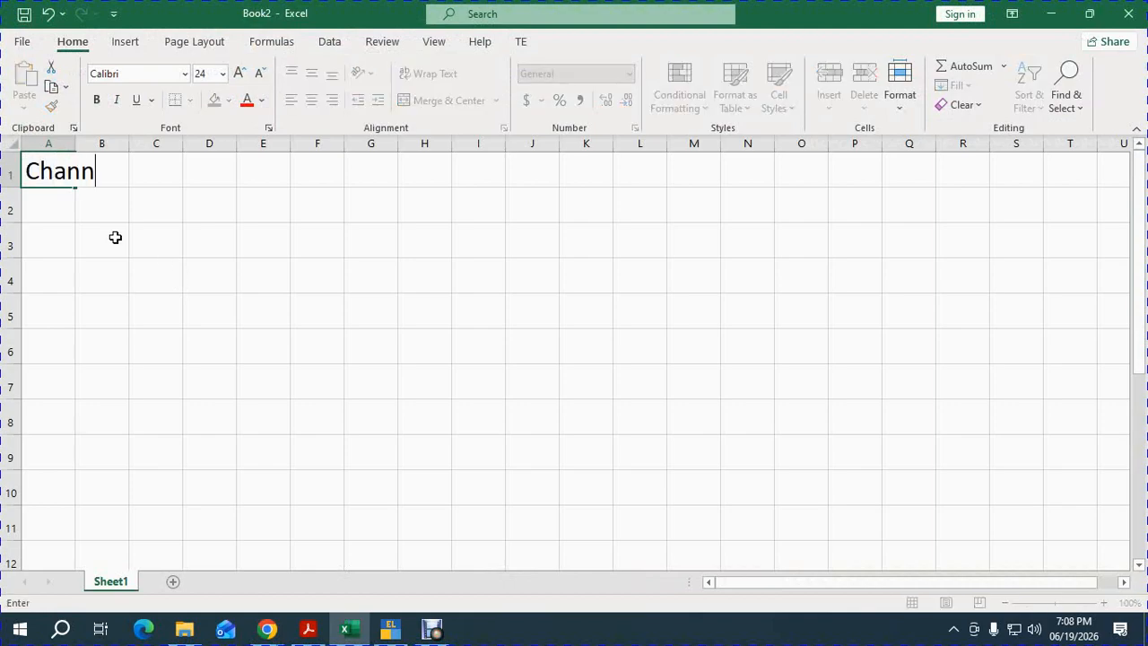
type("els of Disc=t")
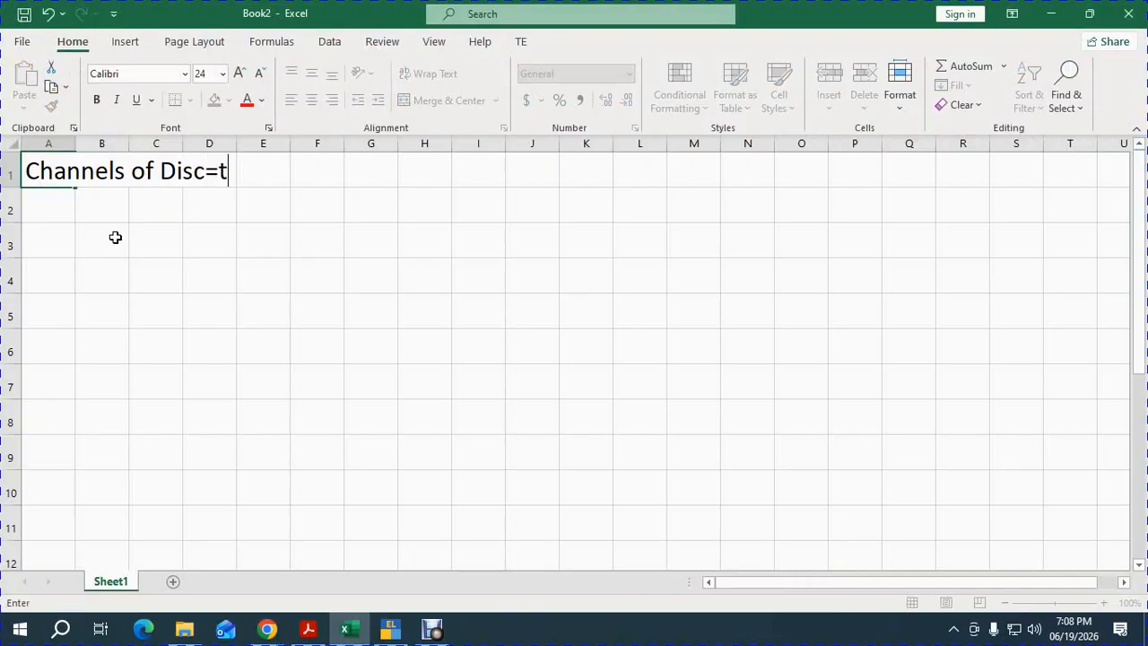
key("BackSpace")
key("BackSpace")
key("BackSpace")
type("tribution")
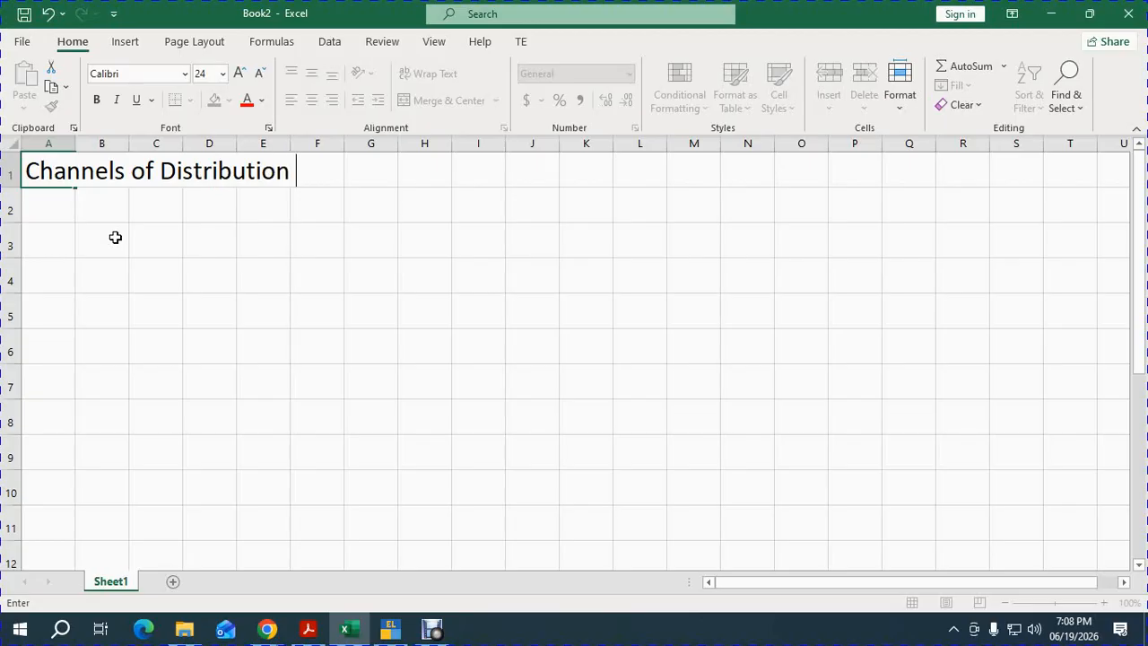
key("Return")
Enter the first two channels, Mfr and Dealer /Distributor, in column B.
key("Right")
type("Mfr")
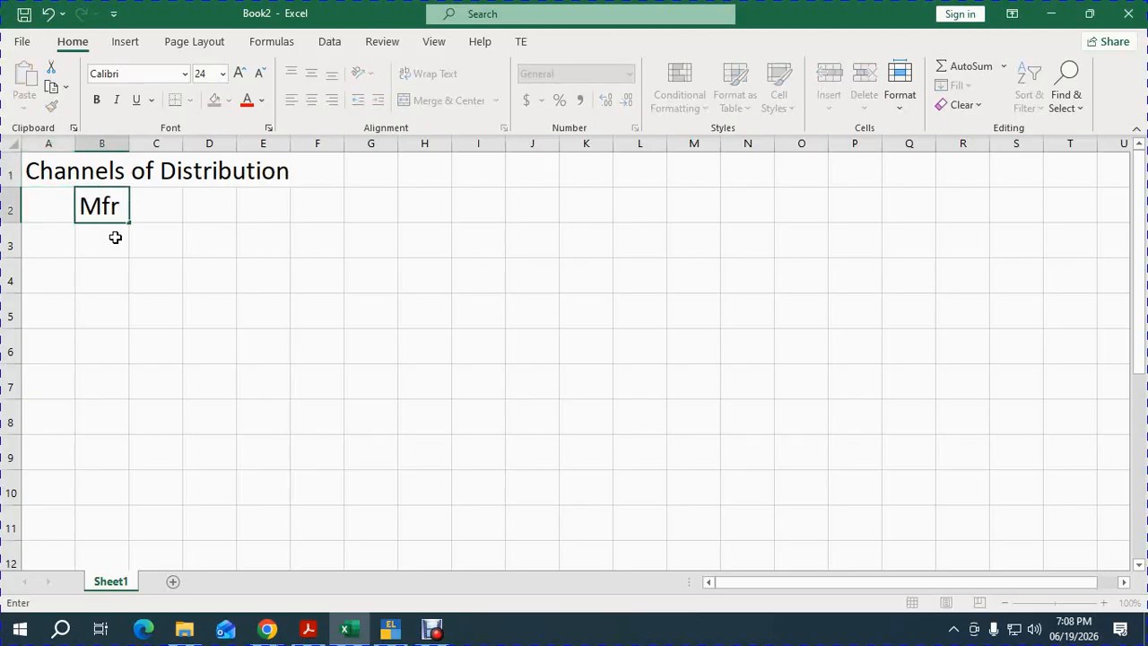
key("Return")
left_click(114, 237)
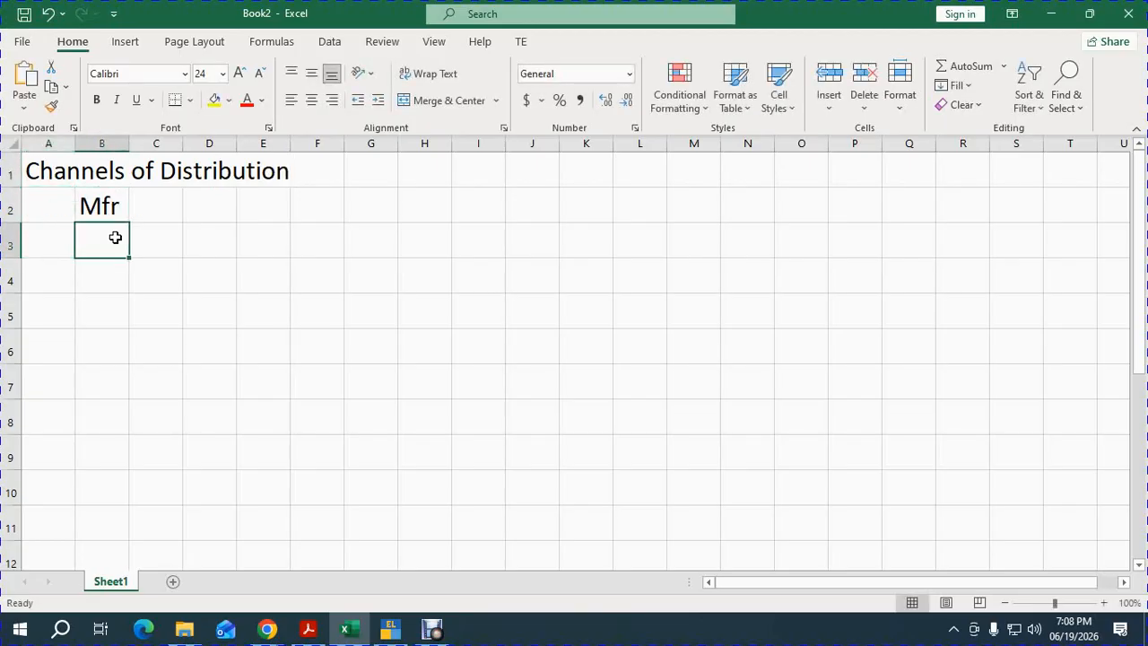
type("De")
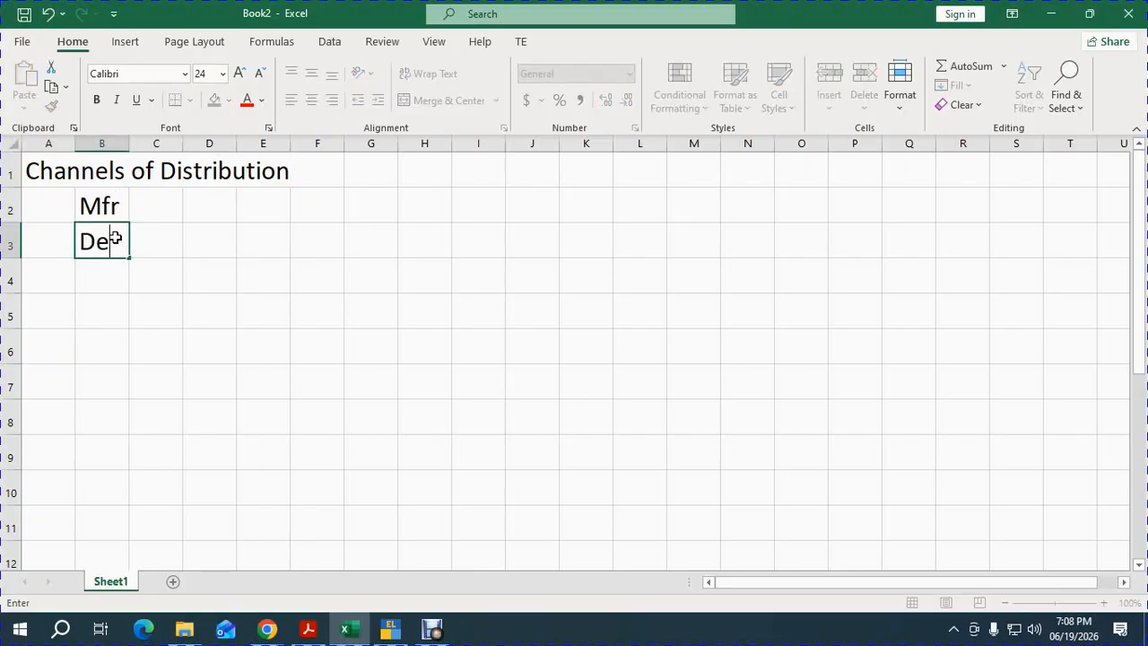
type("aler /")
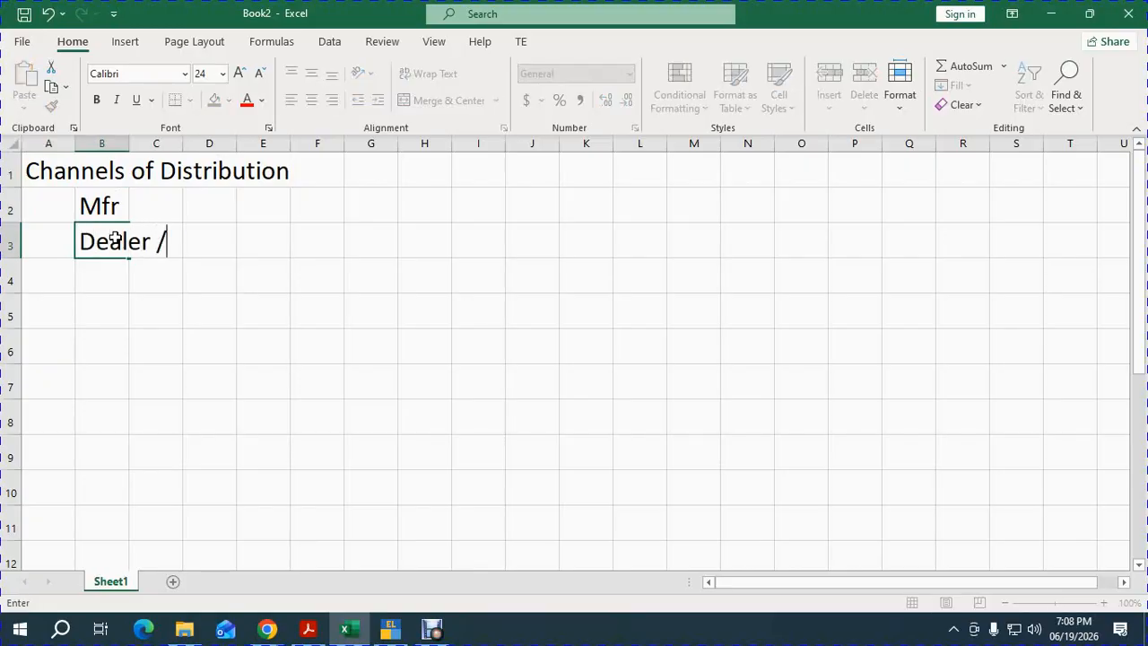
type("Distir")
key("BackSpace")
key("BackSpace")
type("r")
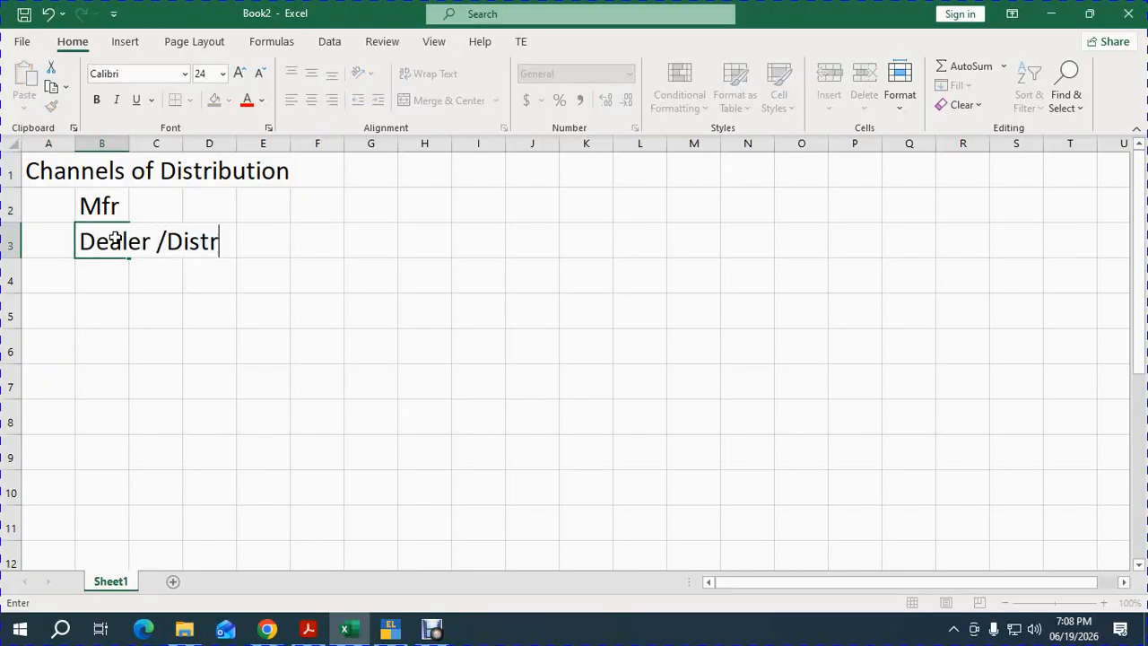
type("ibutor")
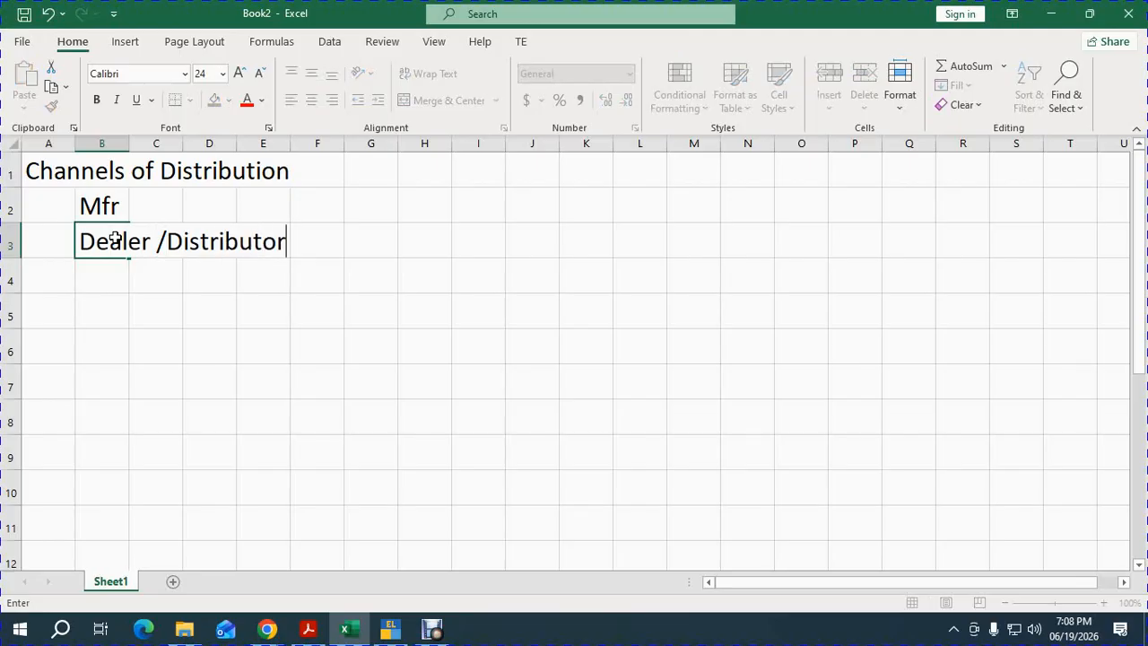
key("Return")
Add Retailor and Customer to the channel list, then switch back to Google Meet.
key("Right")
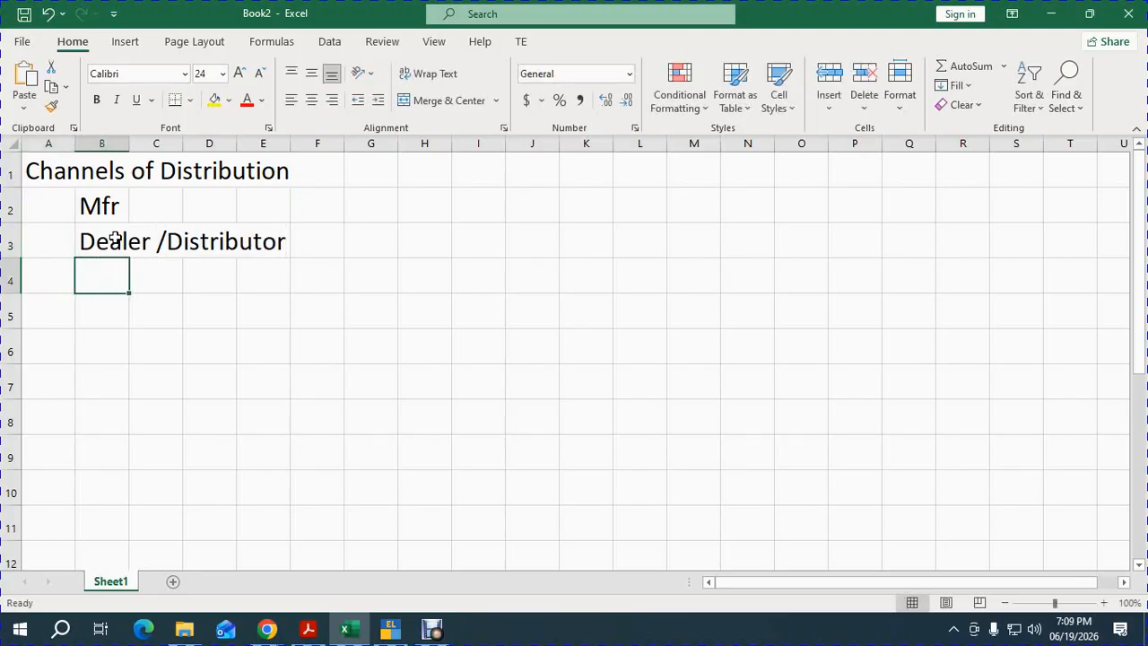
type("REtailor")
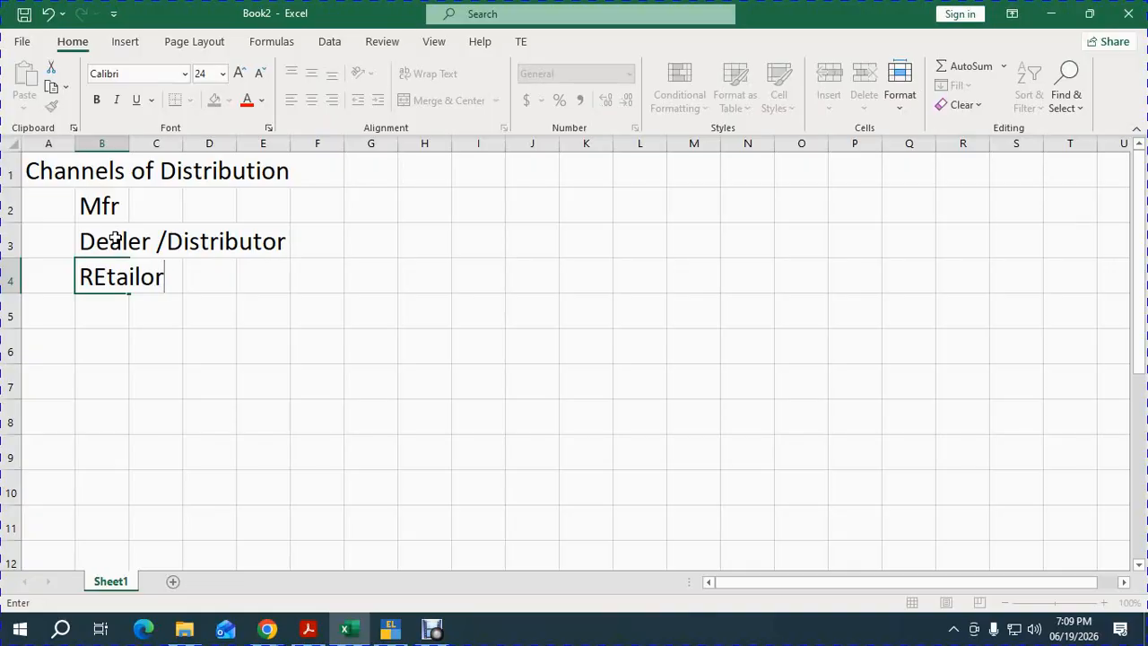
key("Return")
key("Right")
type("Cus")
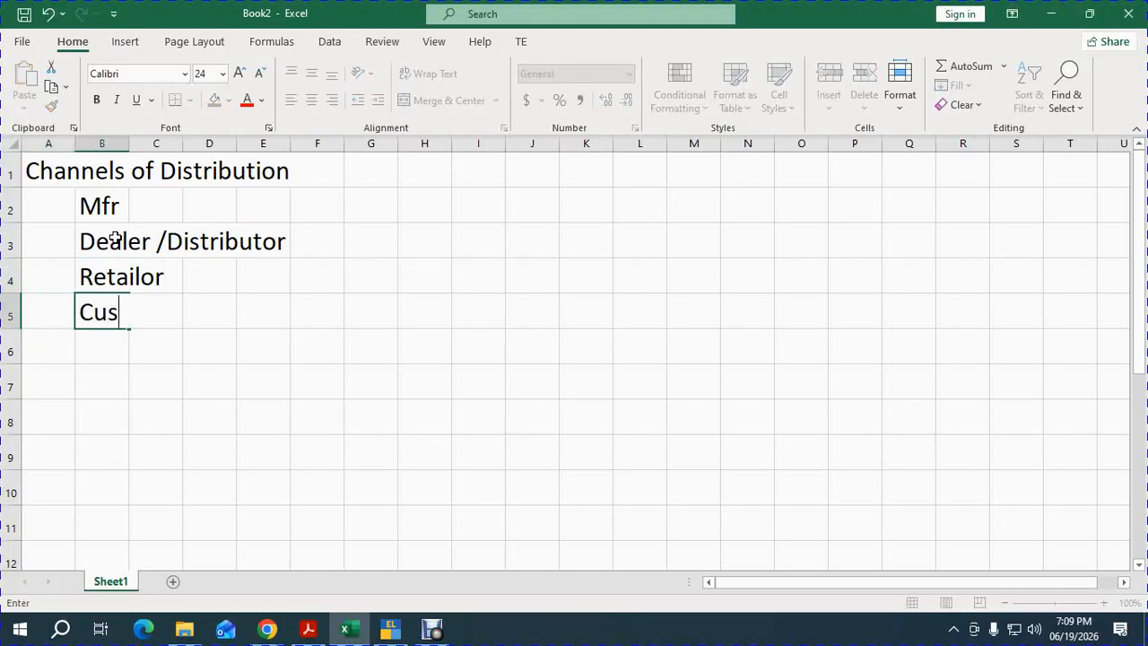
type("tomer")
key("Return")
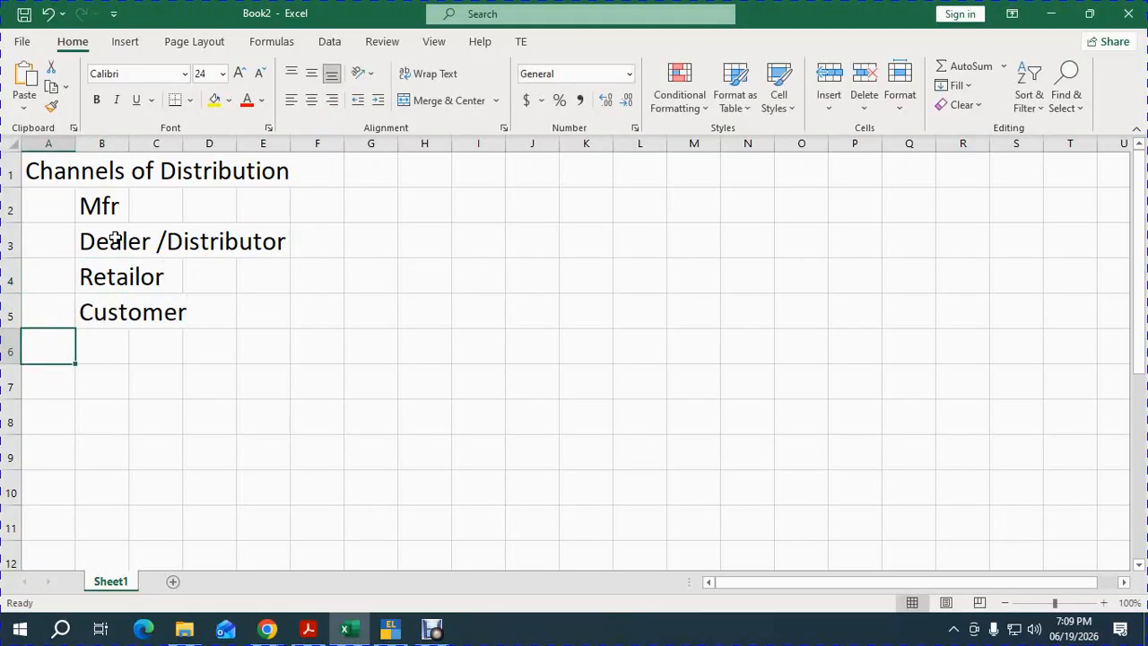
key("Up")
key("Up")
key("Up")
key("Up")
key("Right")
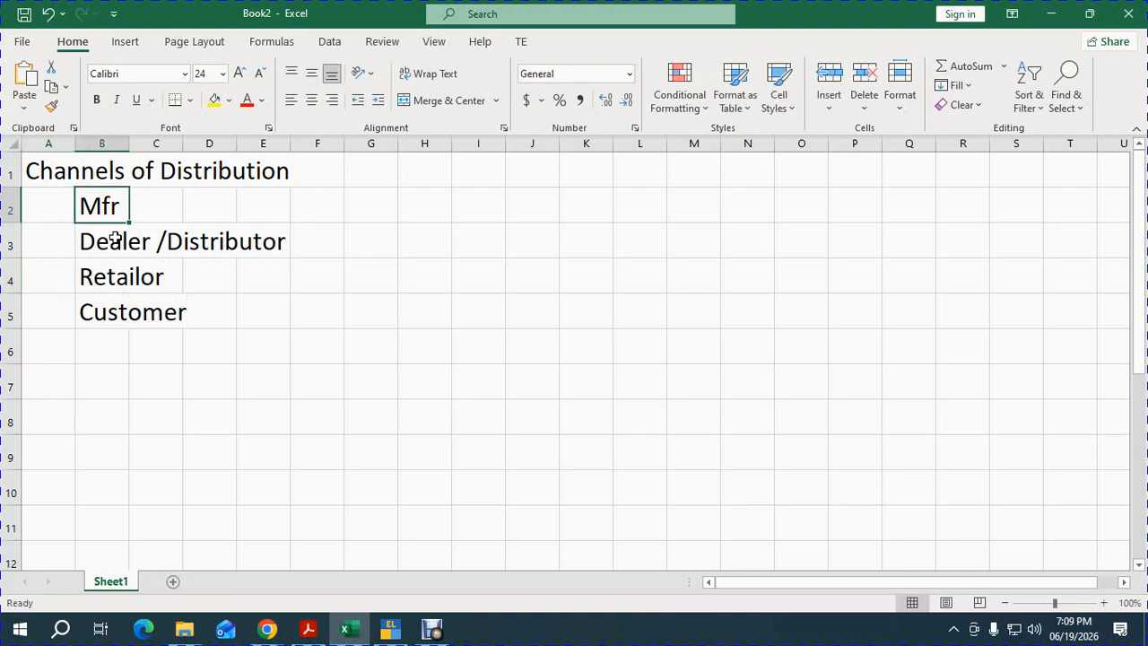
key("alt+Tab")
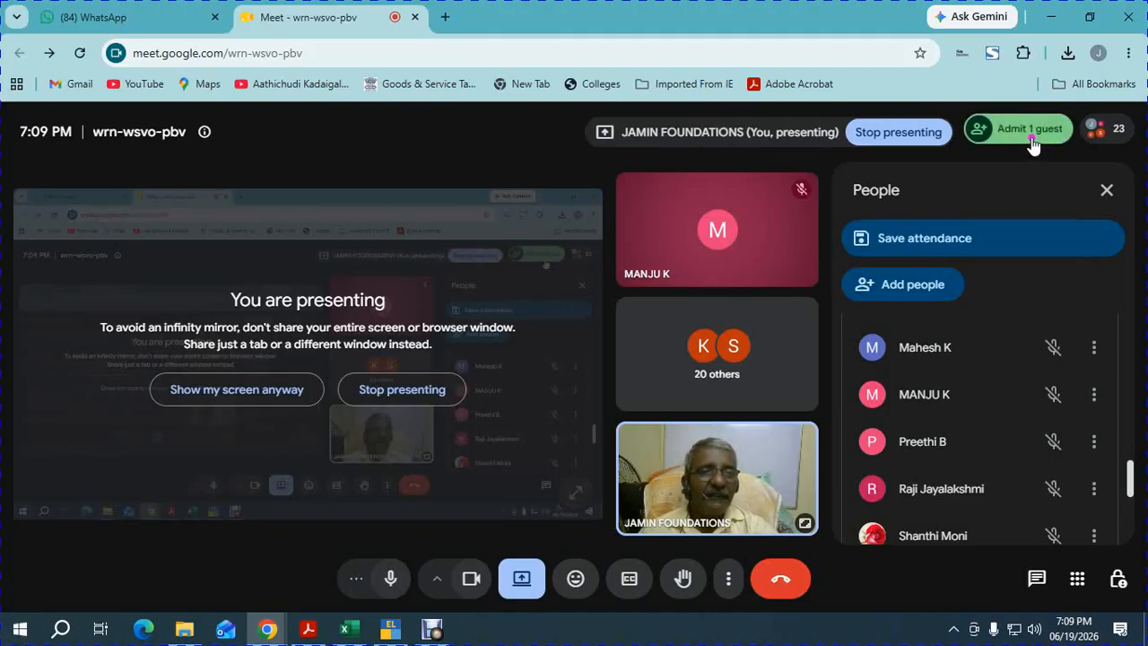
Admit the waiting guest from the People panel using Admit all, raising the count to 24.
left_click(1031, 136)
left_click(1031, 139)
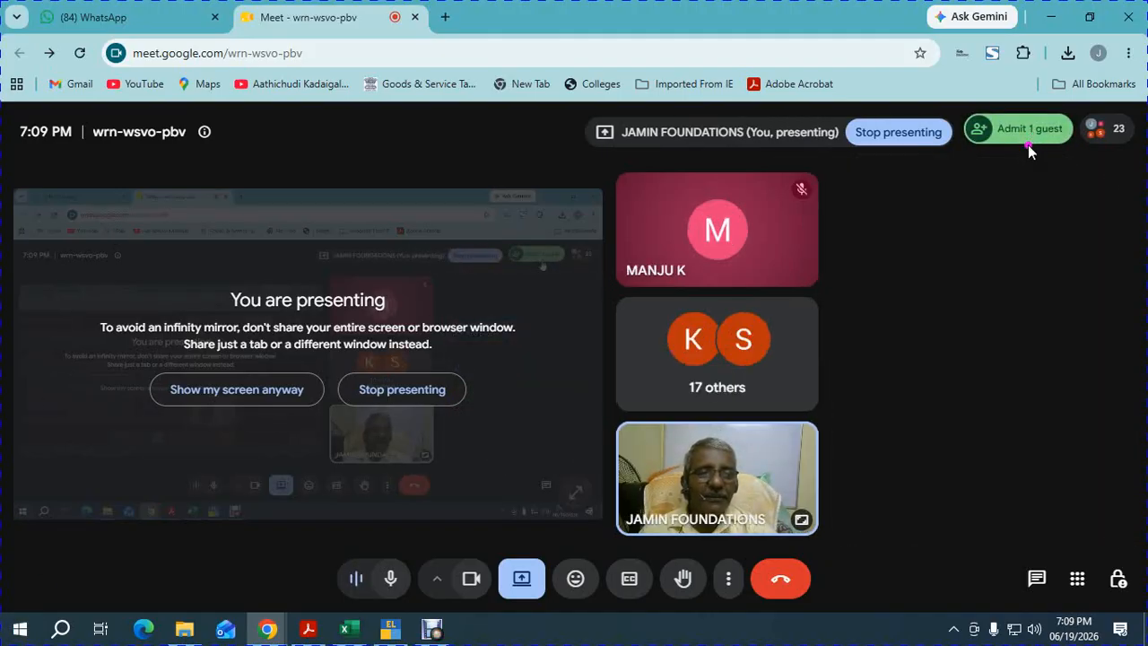
left_click(1030, 137)
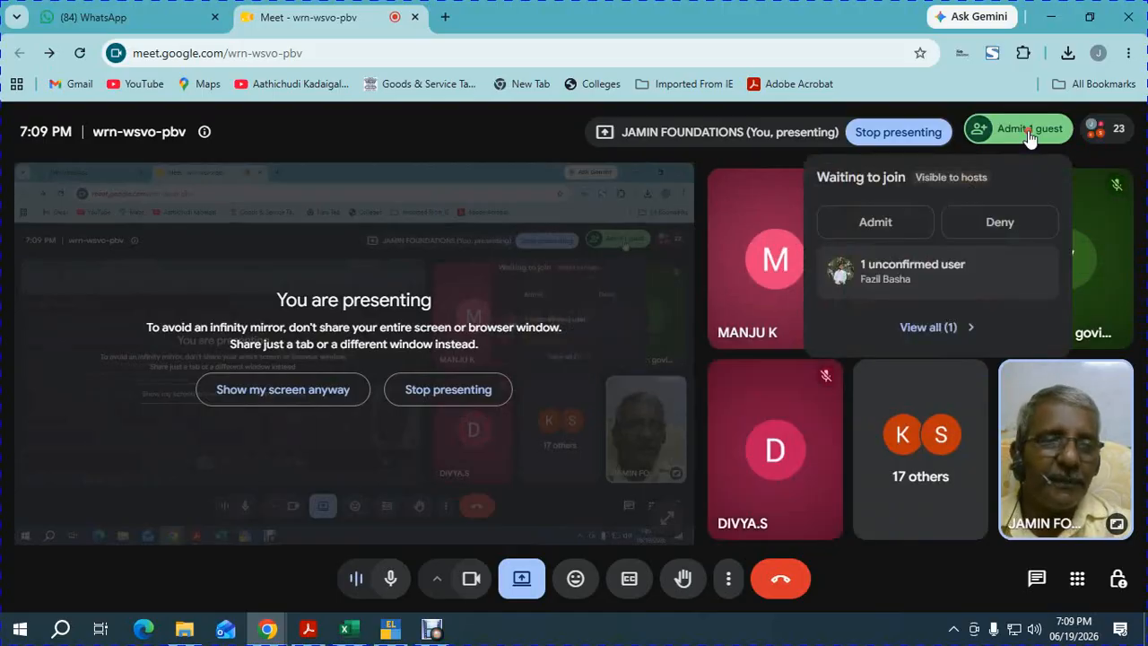
left_click(930, 259)
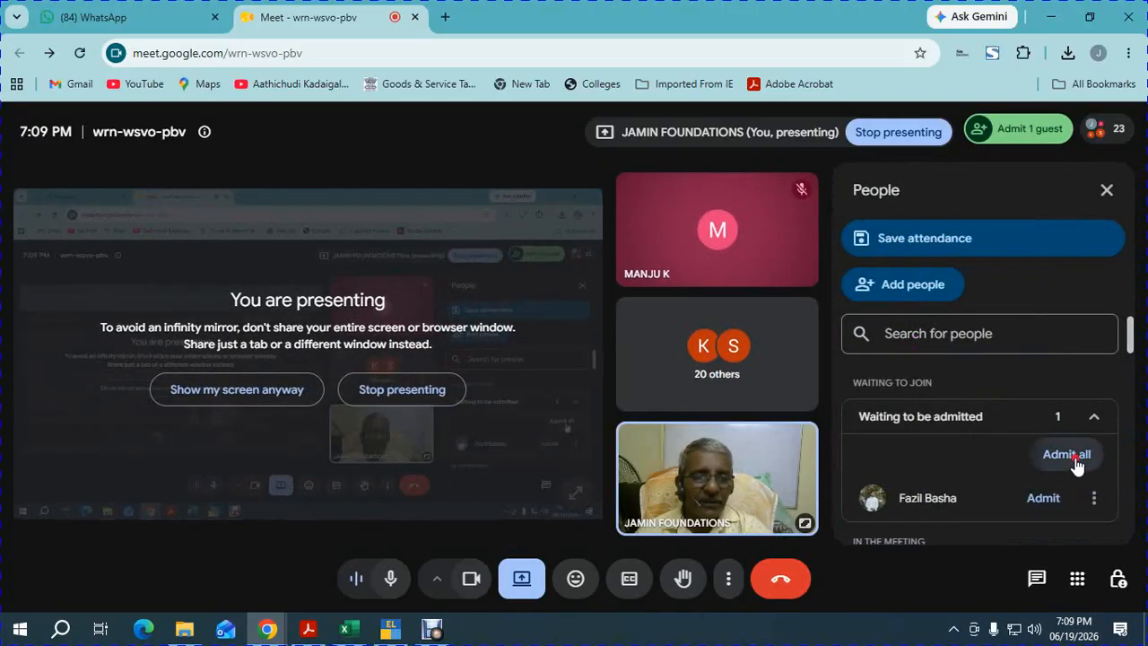
left_click(1067, 456)
left_click(619, 397)
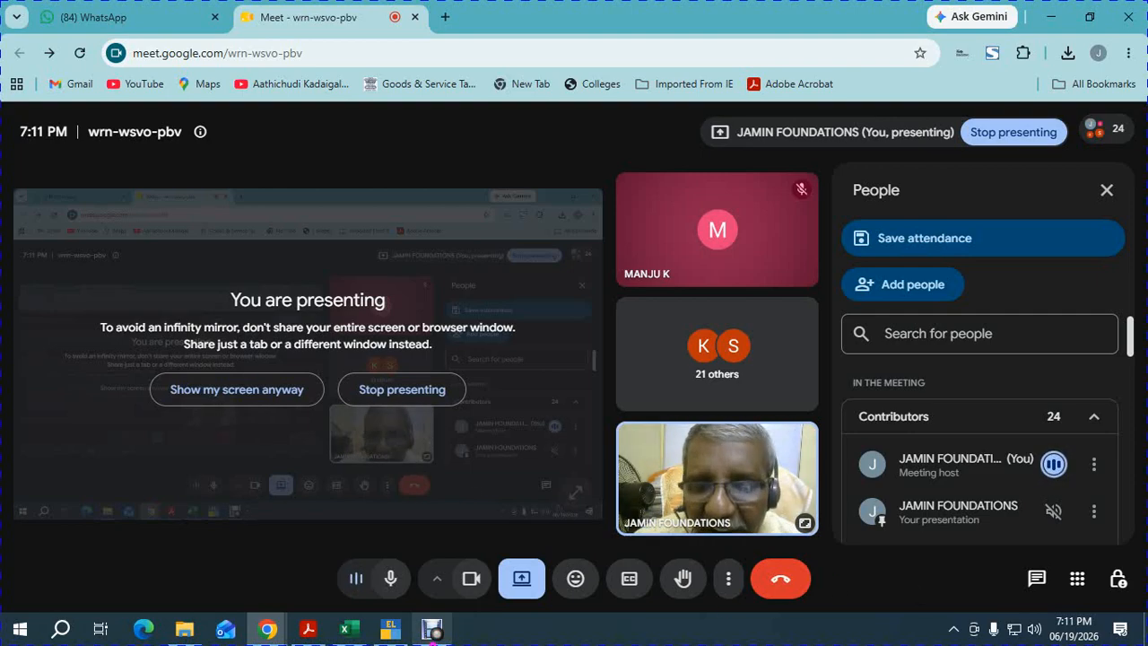
Present the CamScanner exercises PDF in Adobe Acrobat.
left_click(316, 577)
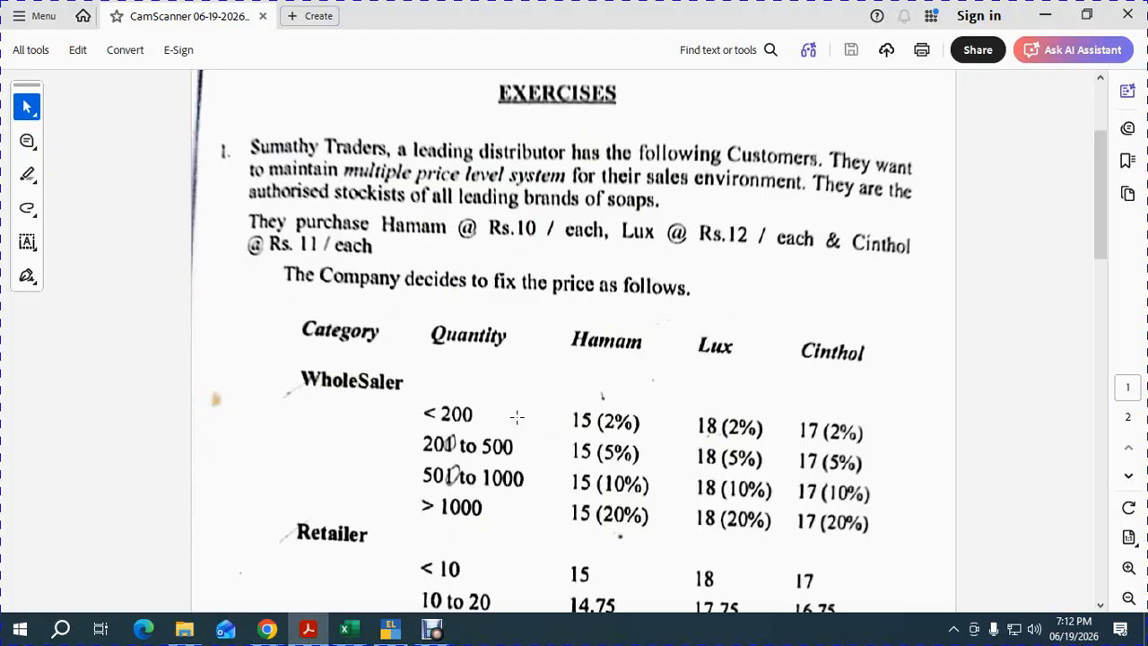
Switch briefly to Google Meet, then back through Acrobat to the Book2 workbook.
key("alt+Tab")
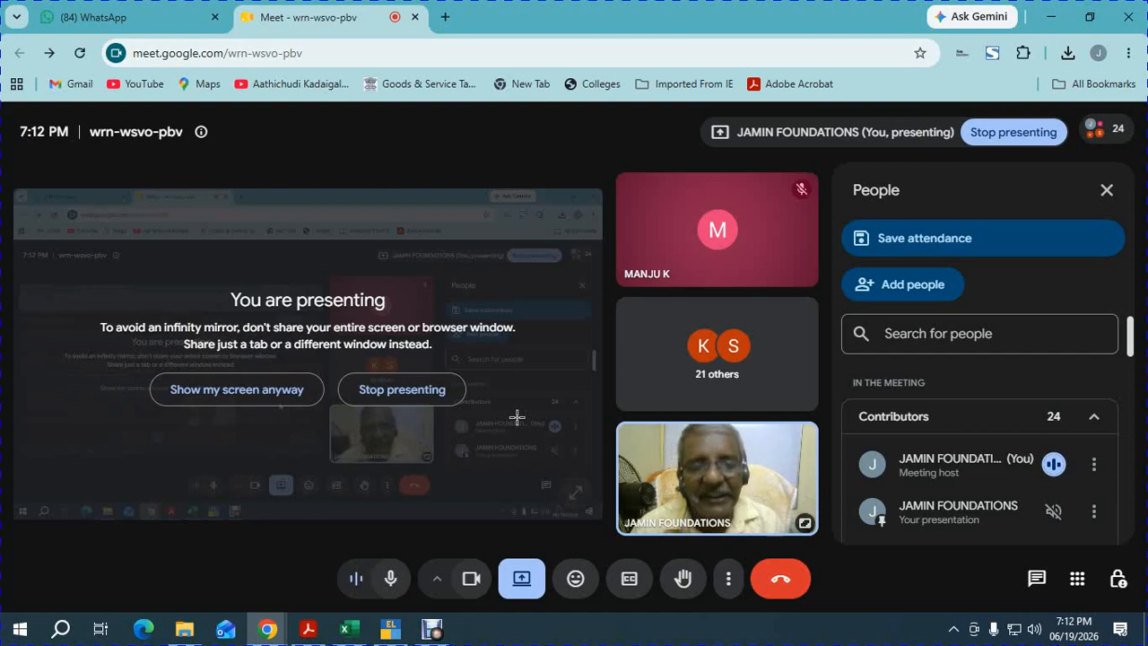
key("alt+Tab")
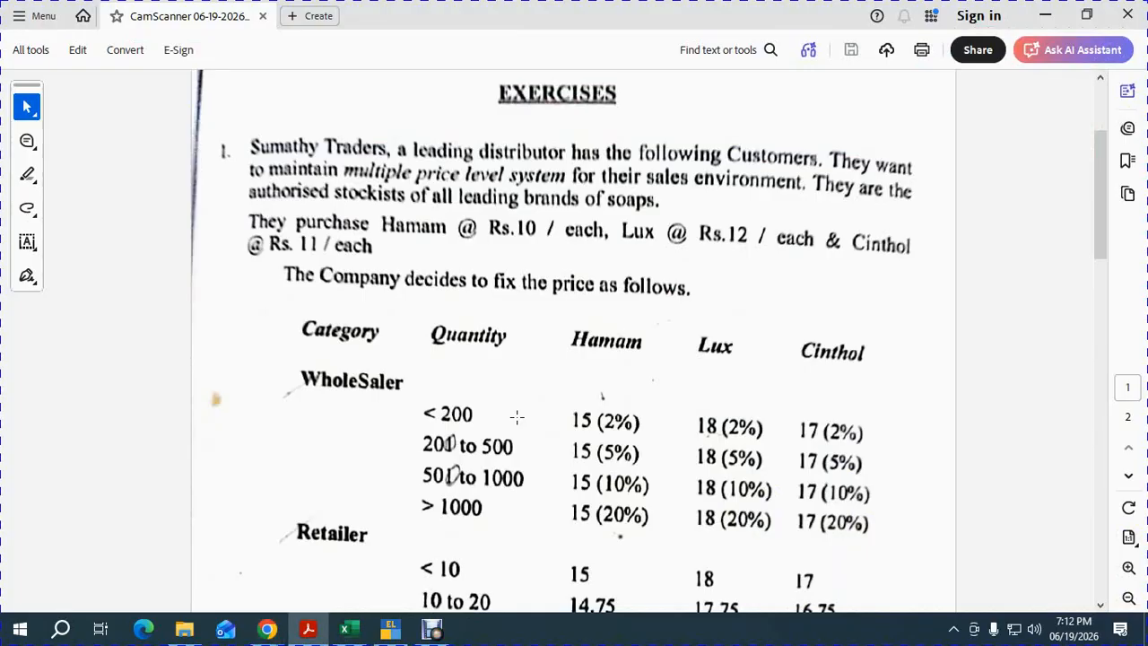
key("alt+Tab")
key("alt+Tab")
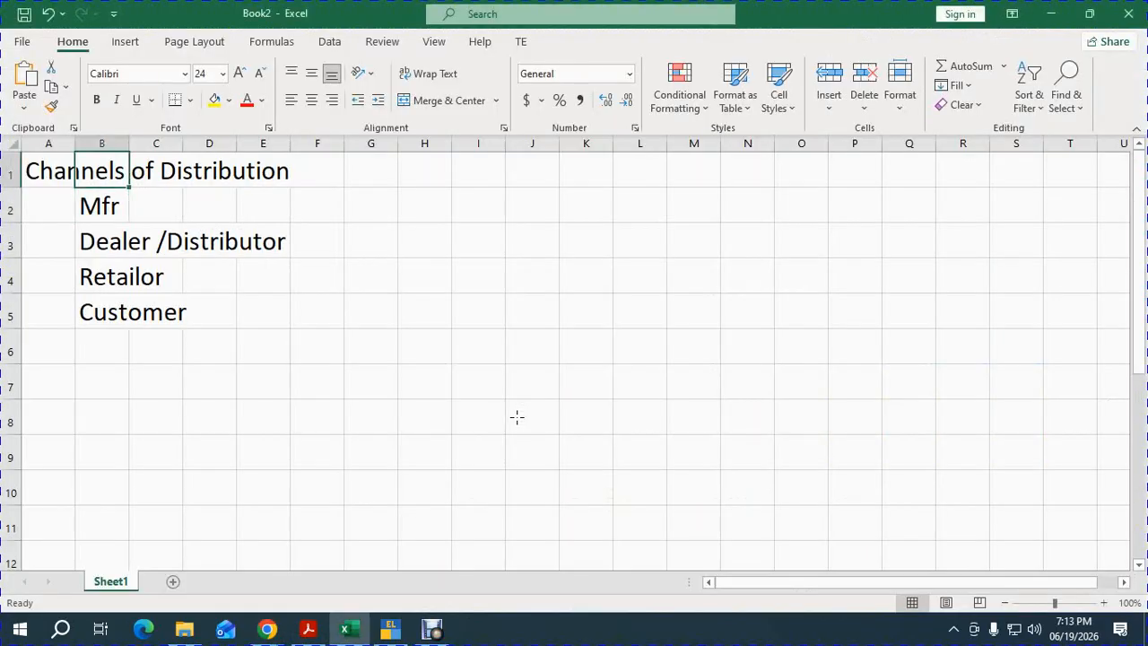
Change the channel entry to 'C/f Agent/Dealer /Distributor', then return to the PDF.
key("Down")
key("Down")
key("F2")
key("Left")
key("Left")
key("Left")
key("Left")
key("Left")
key("Left")
key("Left")
key("Left")
key("Left")
key("Left")
key("Left")
key("Left")
key("Left")
key("Left")
key("Left")
key("Left")
key("Left")
key("Left")
key("Left")
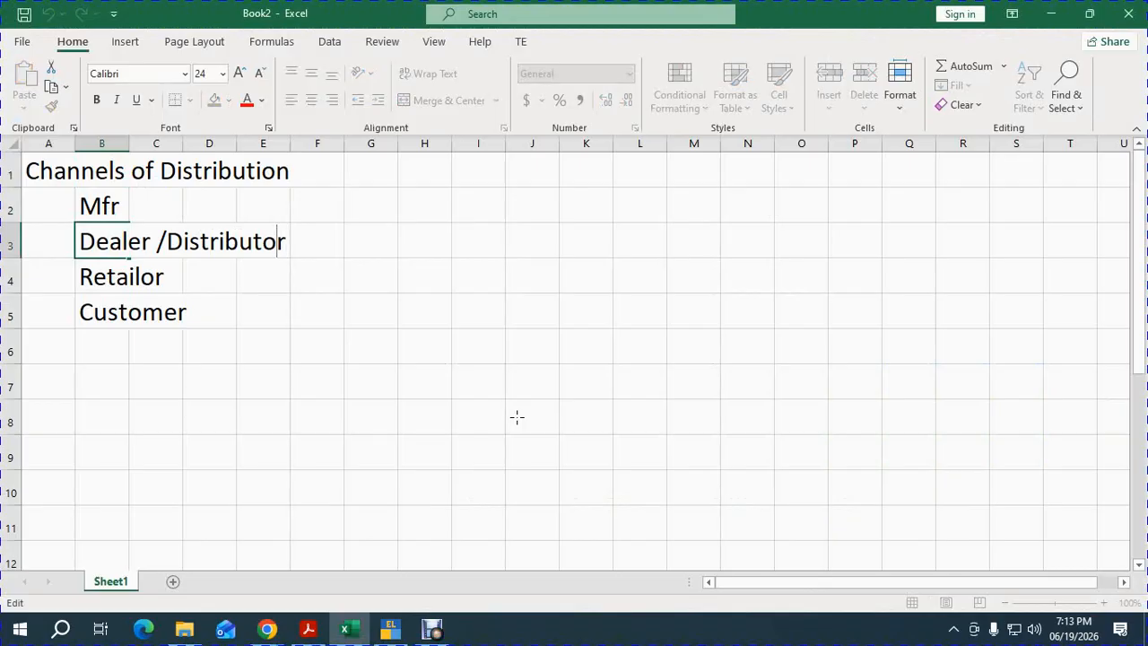
type("C/f A")
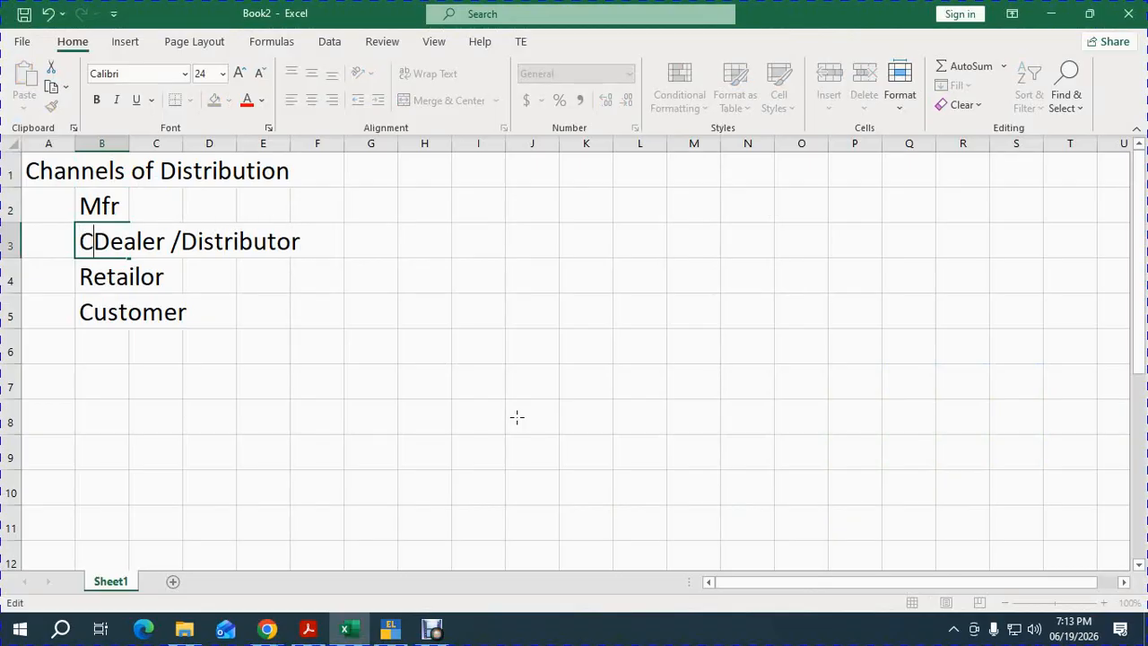
type("gent/")
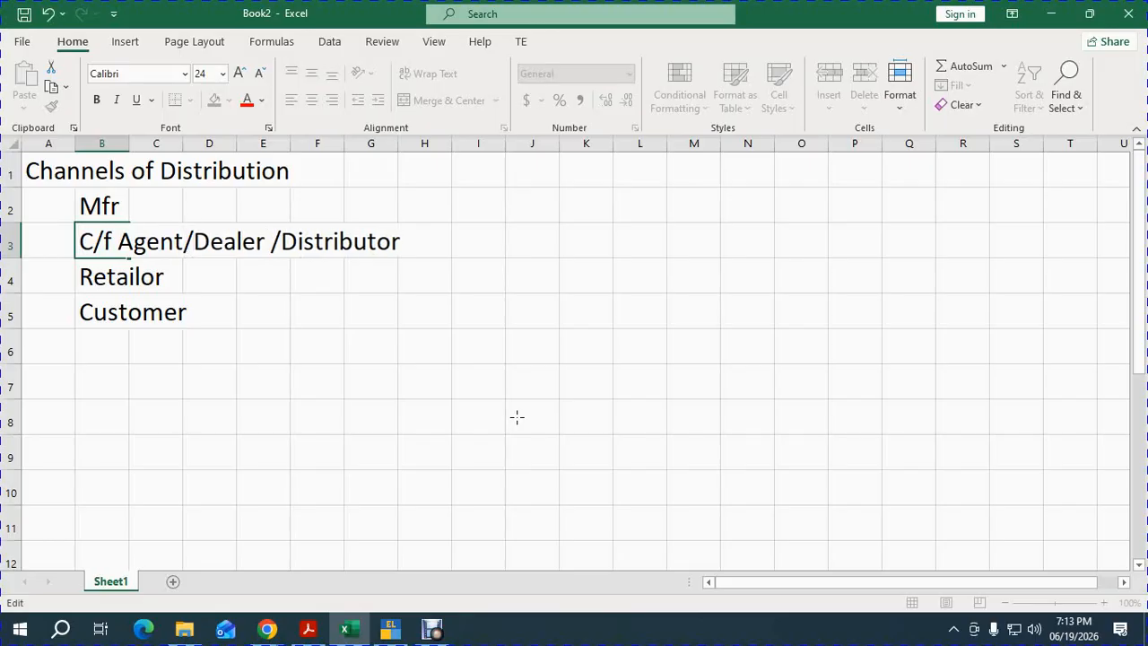
key("alt+Tab")
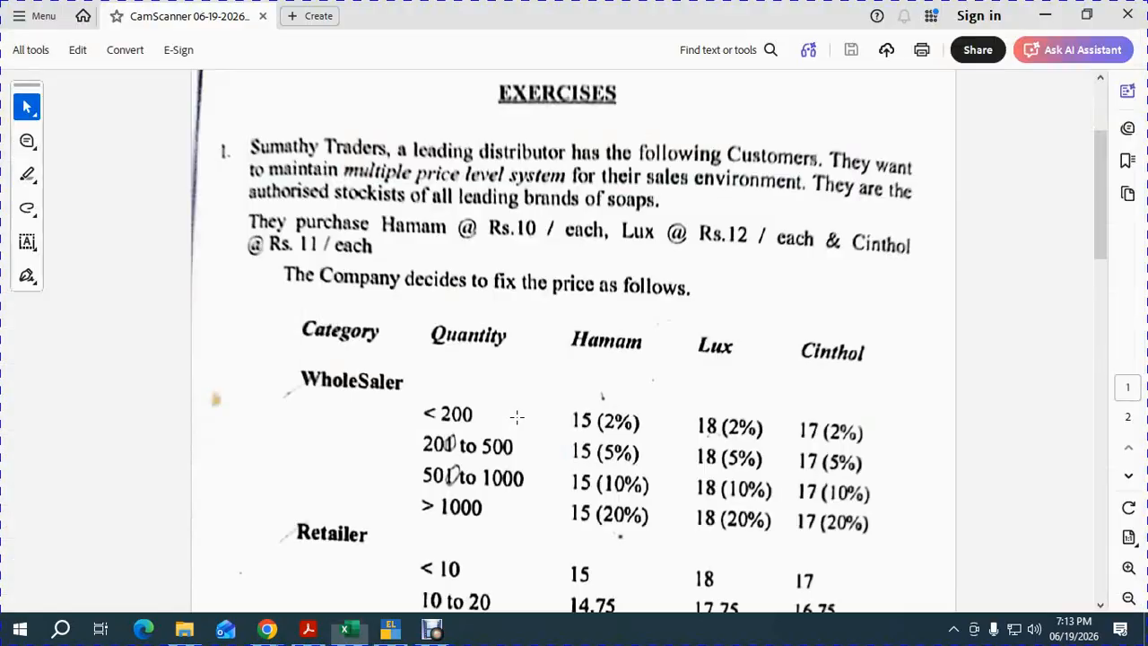
Return from Acrobat to the Google Meet call window.
key("alt+Tab")
key("alt+Tab")
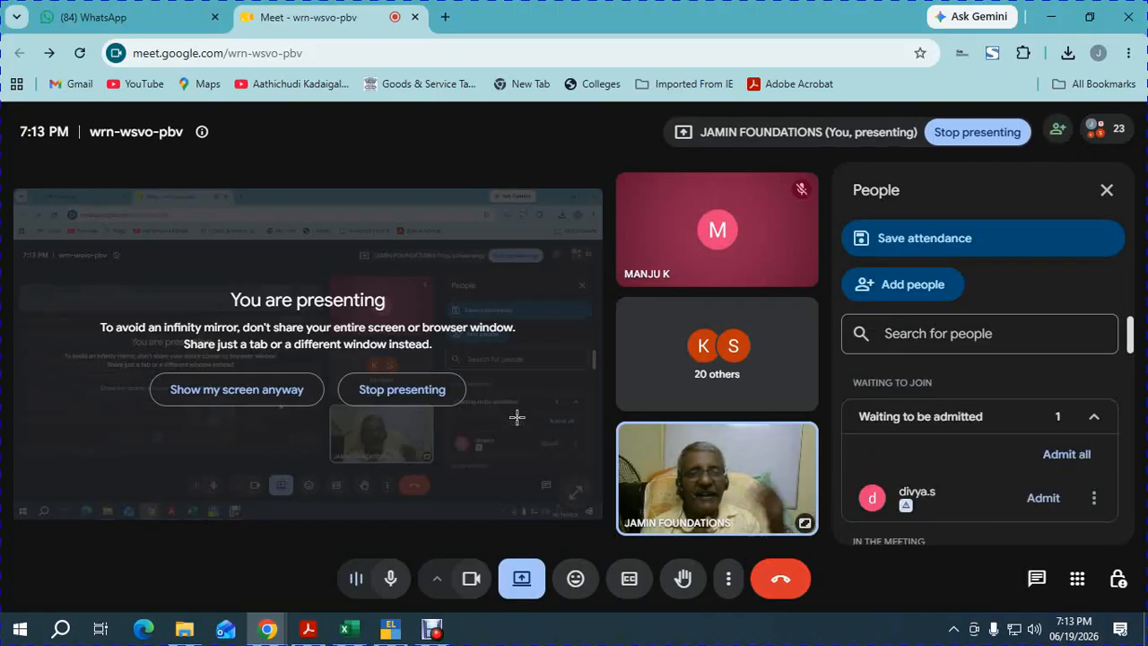
Admit the waiting participant with Admit all, then bring the exercises PDF forward.
left_click(1061, 454)
left_click(647, 399)
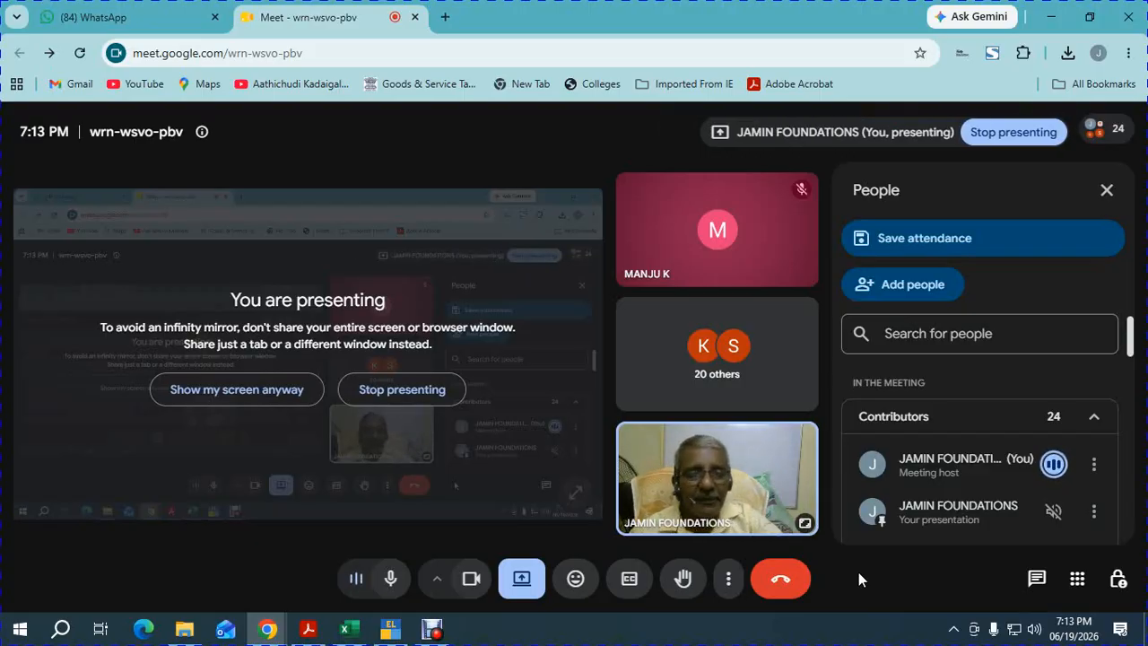
key("alt+Tab")
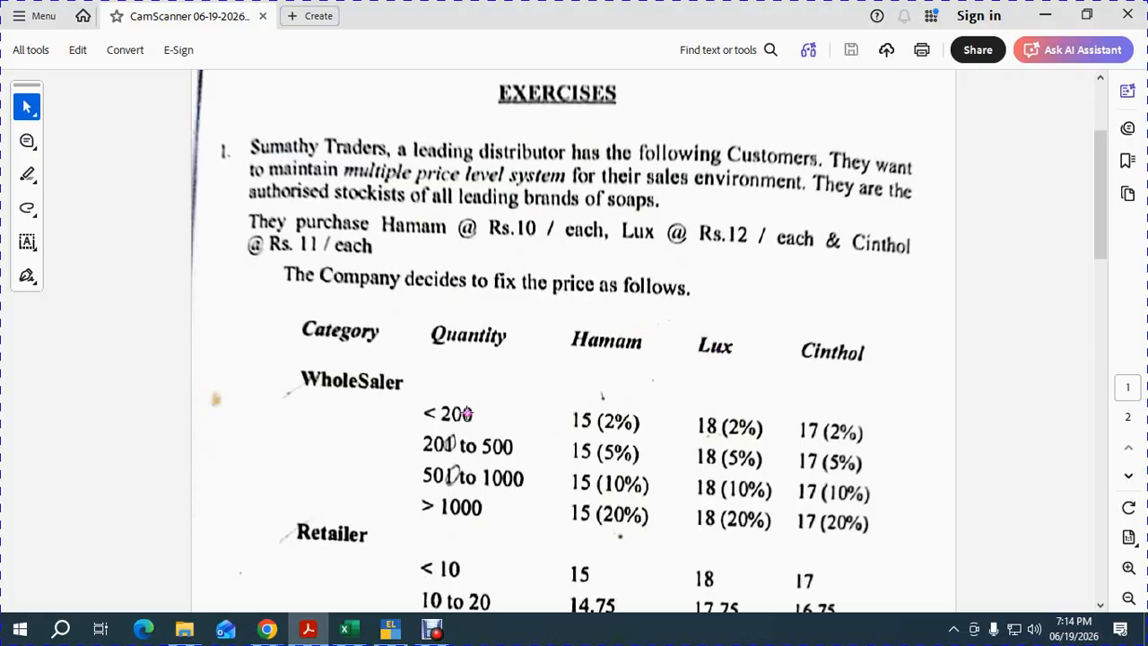
Scroll until the Hamam, Lux and Cinthol wholesaler and retailer price table is fully visible.
left_click_drag(1102, 249, 1090, 304)
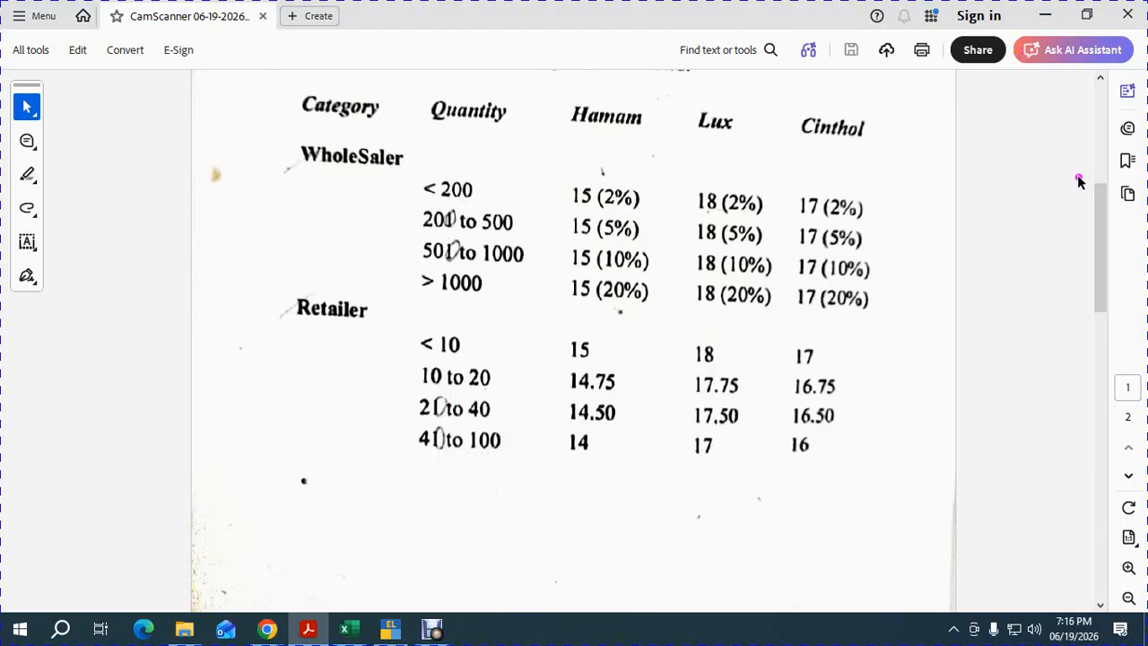
Scroll down to page 266 with the April soap purchase and sales transactions.
left_click_drag(1102, 270, 1100, 436)
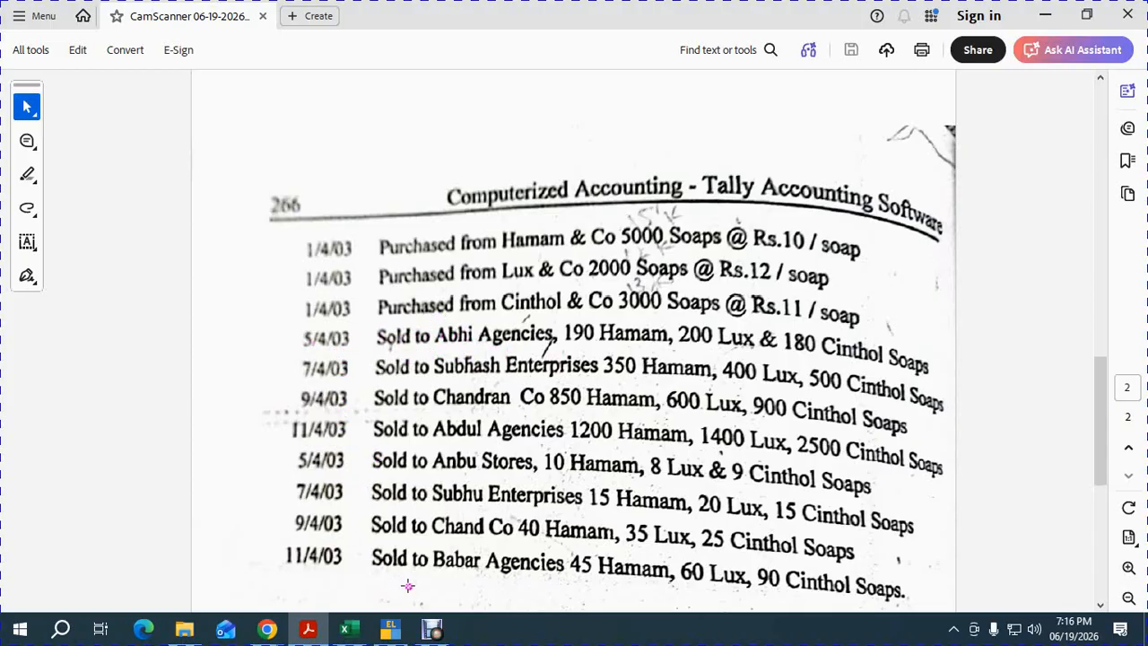
Bring the Meet window forward, then switch to the Book2 workbook.
mouse_move(261, 628)
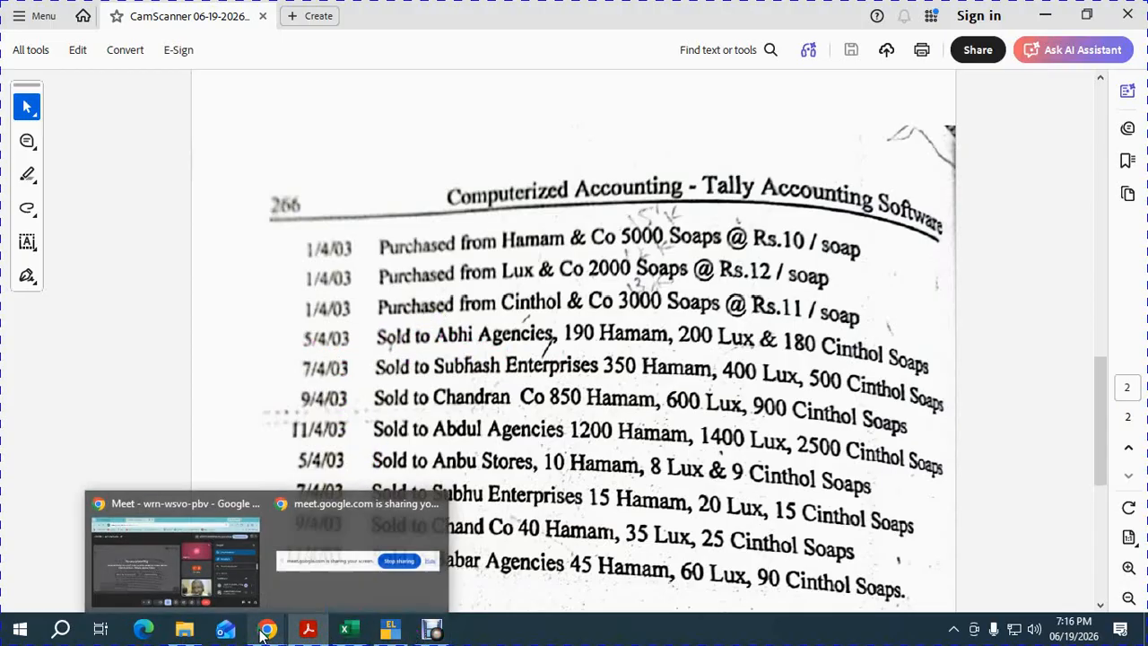
left_click(210, 561)
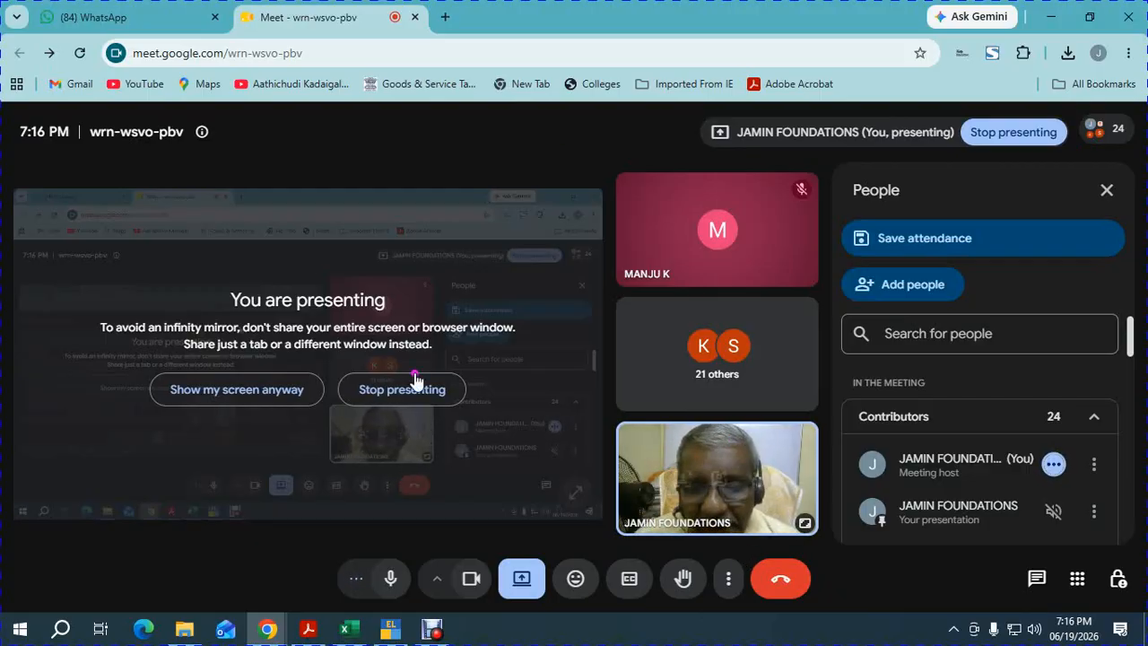
left_click(364, 562)
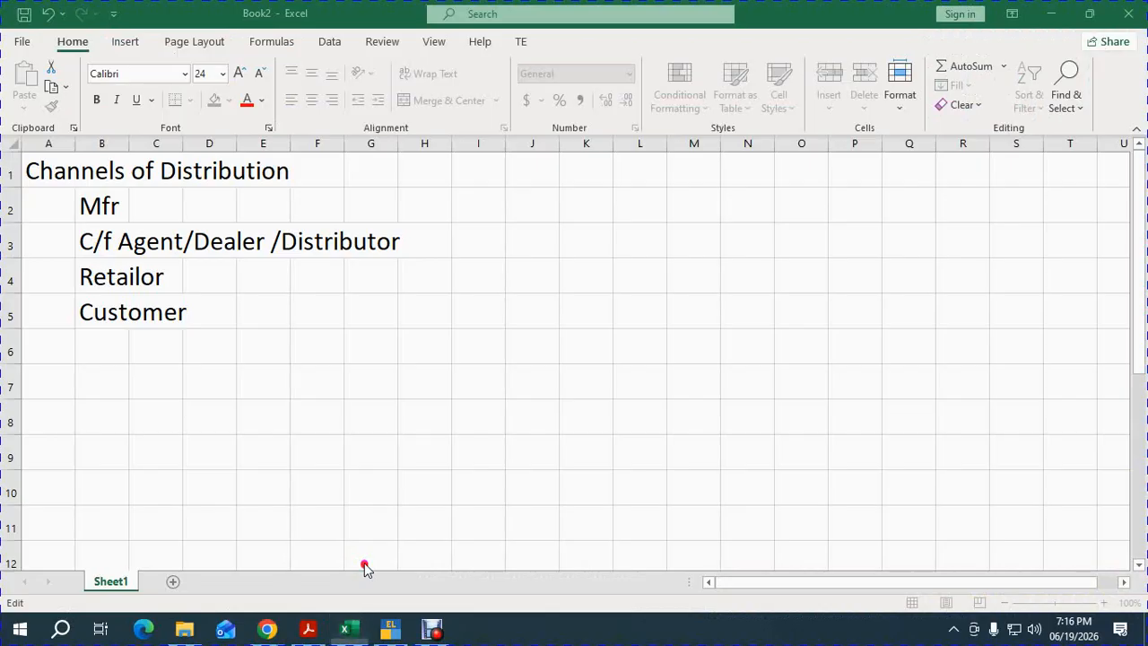
Move the Channels of Distribution list from A1:C5 to start at O1.
left_click(95, 208)
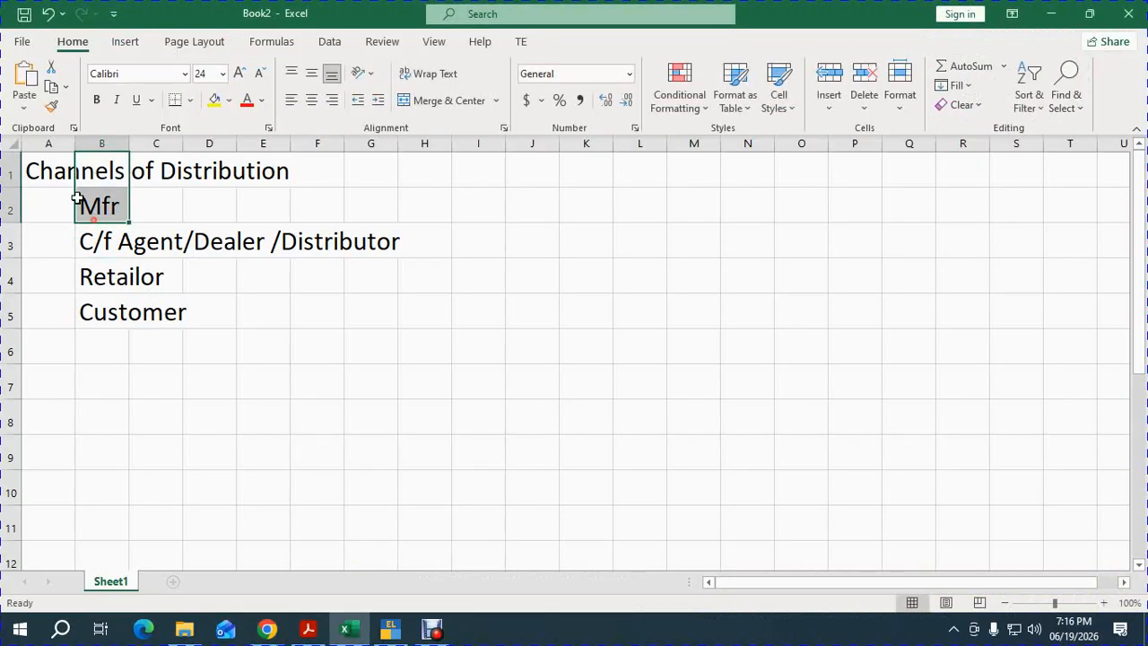
left_click_drag(46, 170, 162, 316)
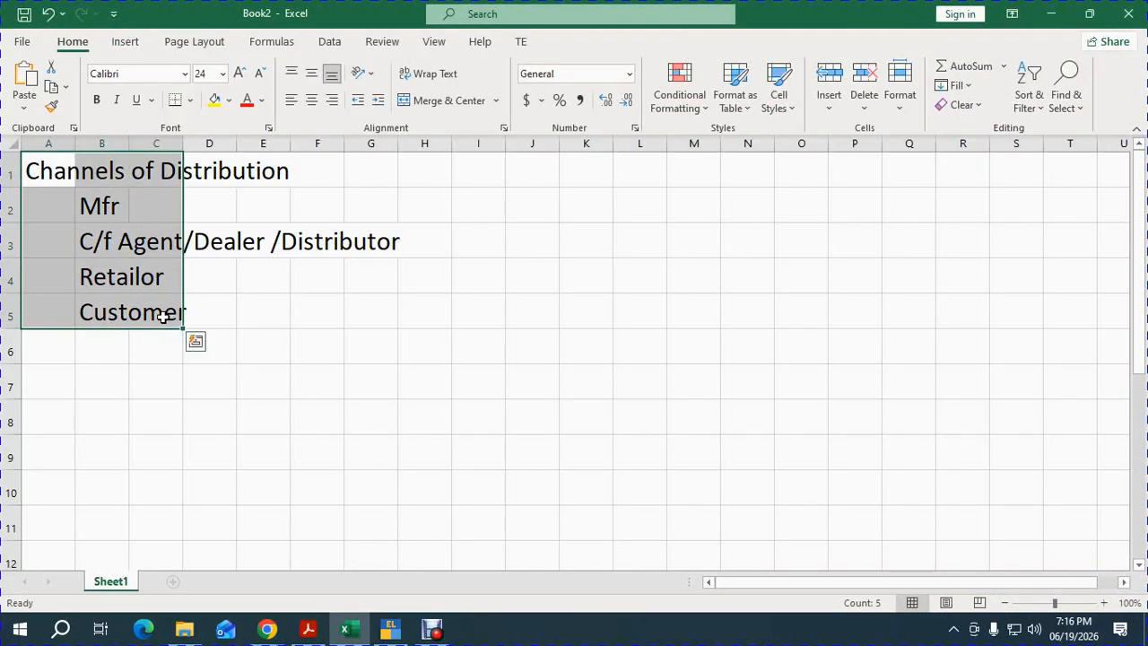
key("ctrl+x")
left_click(811, 181)
key("ctrl+v")
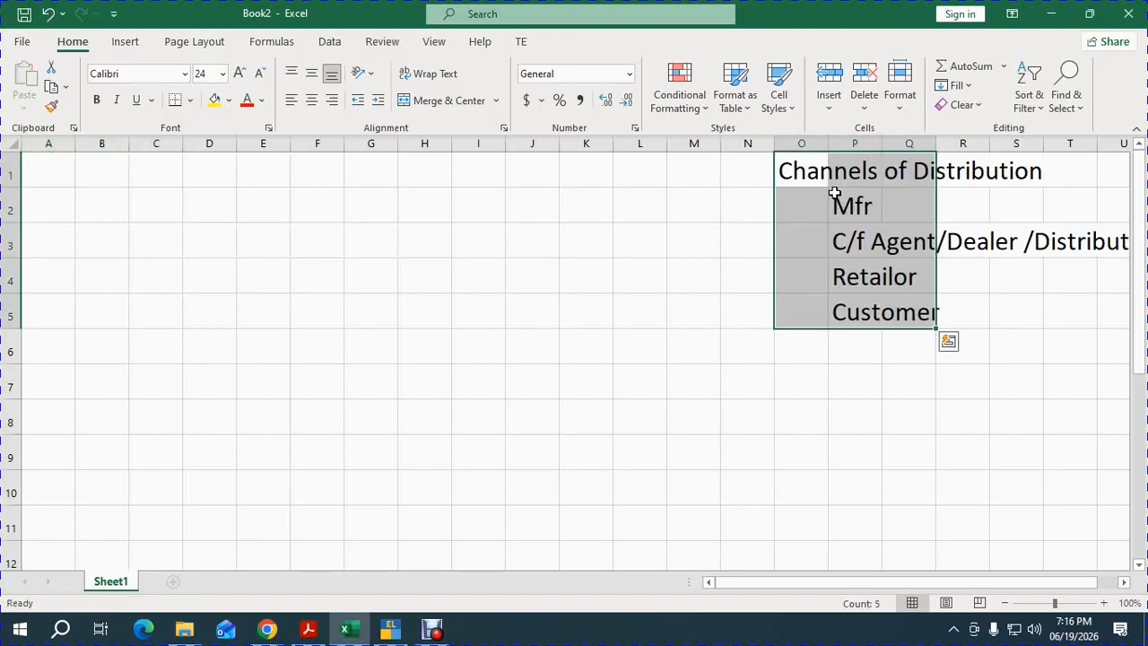
left_click(56, 173)
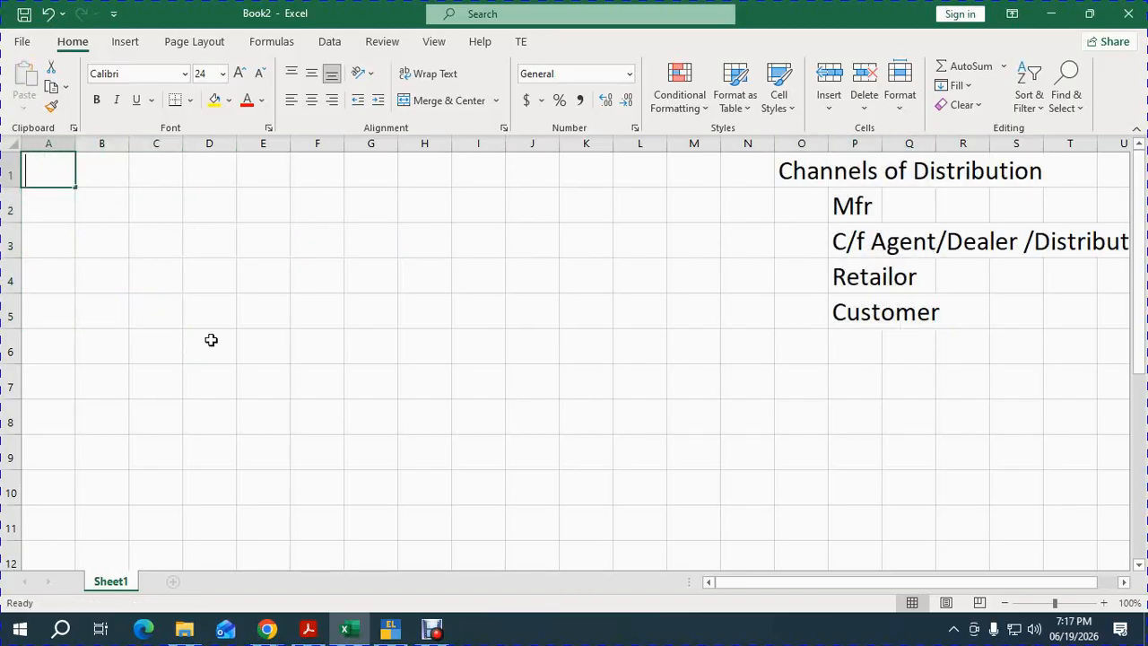
Enter 'S. No' and 'Steps' headers in A1:B1 and widen column A.
type("S. No")
key("Tab")
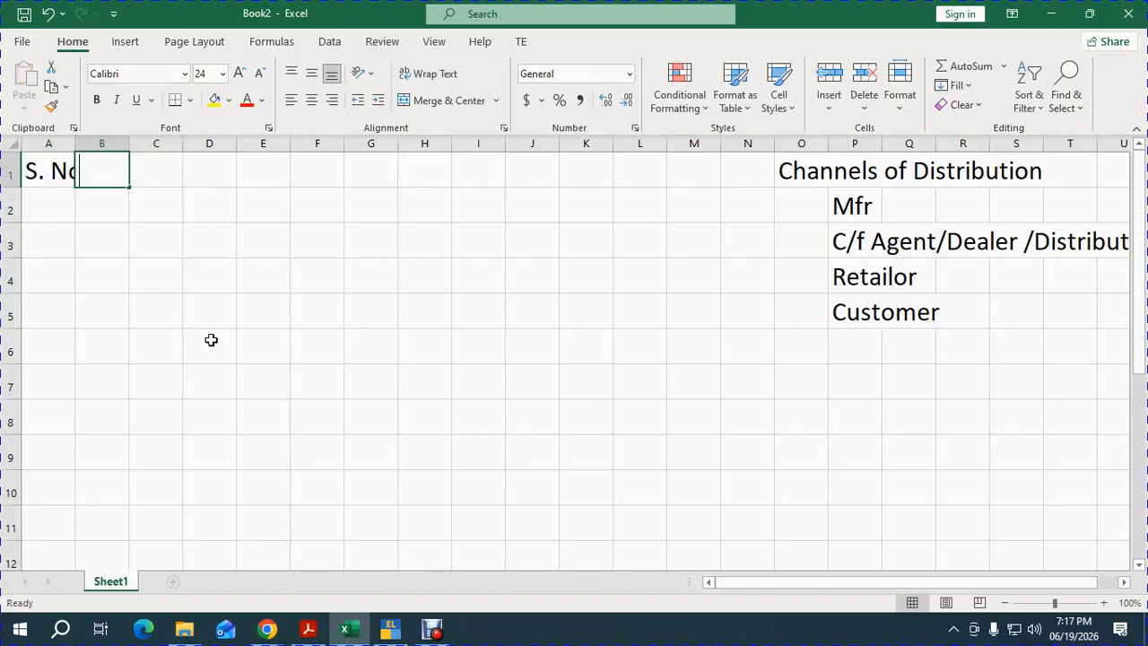
type("STeps")
left_click(224, 365)
key("Left")
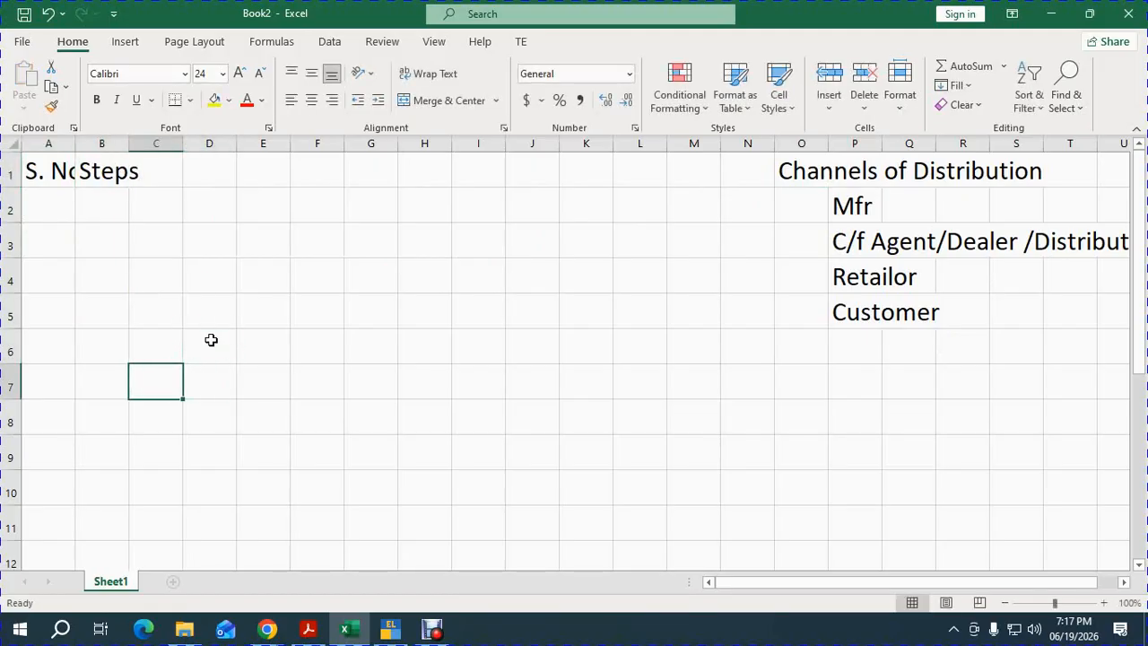
key("Left")
key("Up")
key("Up")
key("Up")
key("Up")
key("Up")
key("Left")
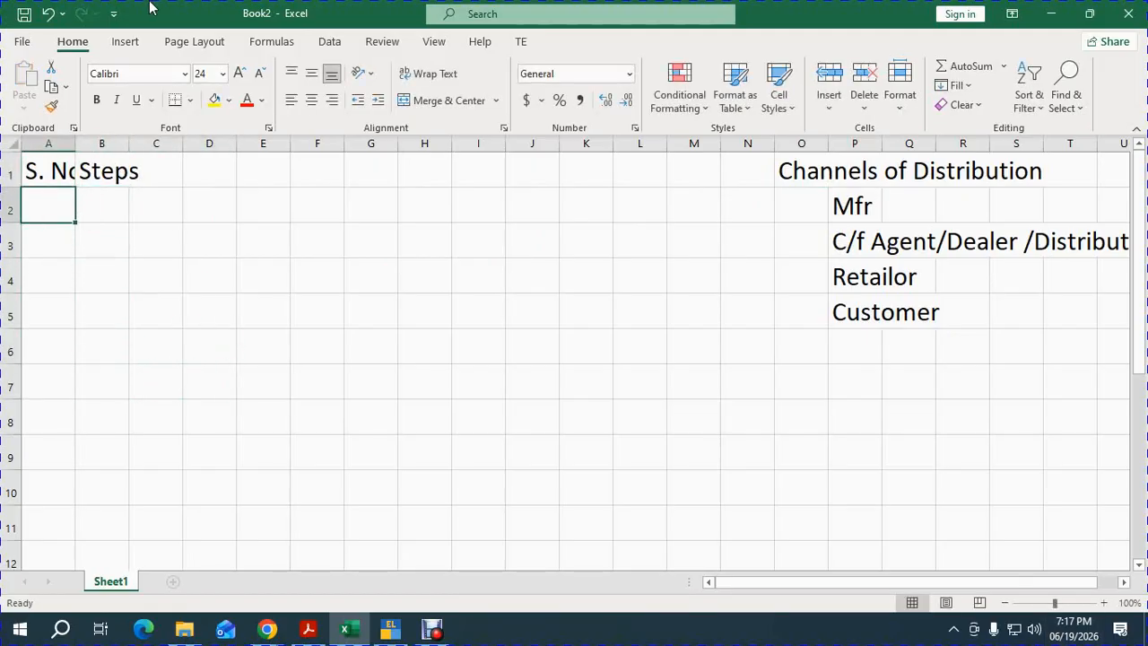
left_click_drag(76, 146, 127, 148)
Fill A2:A16 with serial numbers from 1 using =A2+1, and begin 'Company Create' in B2.
type("1")
key("Return")
type("=")
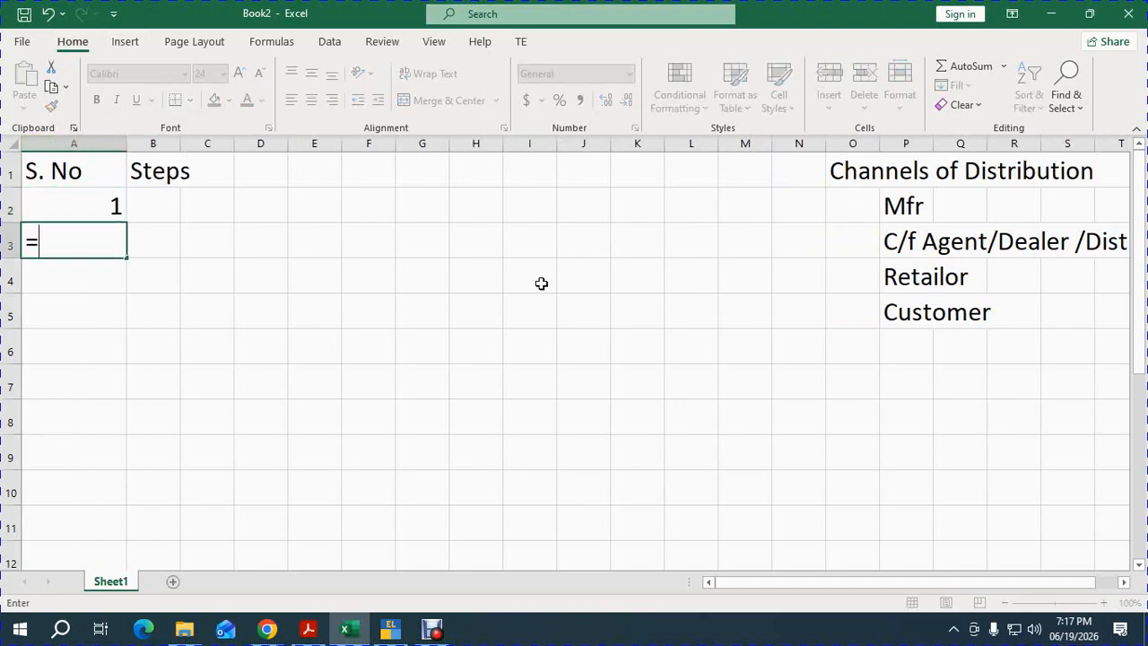
type("A2+1")
key("Return")
key("Up")
key("ctrl+c")
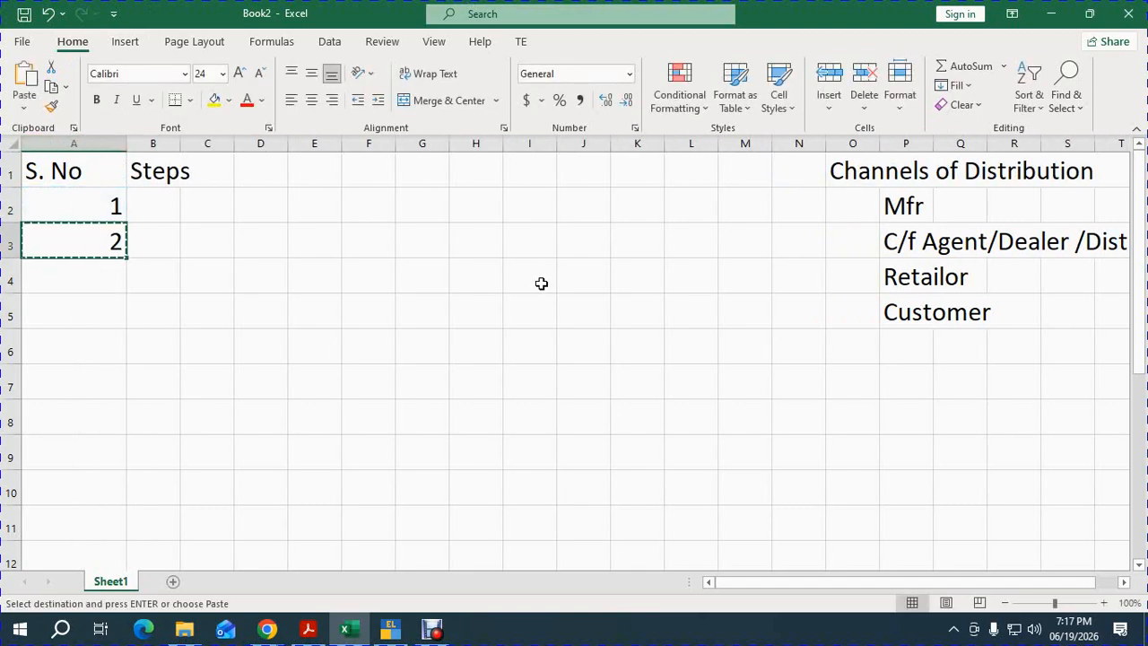
key("shift+Down")
key("shift+Down")
key("shift+Down")
key("shift+Down")
key("shift+Down")
key("shift+Down")
key("shift+Down")
key("shift+Down")
key("shift+Down")
key("shift+Down")
key("shift+Down")
key("shift+Down")
key("shift+Down")
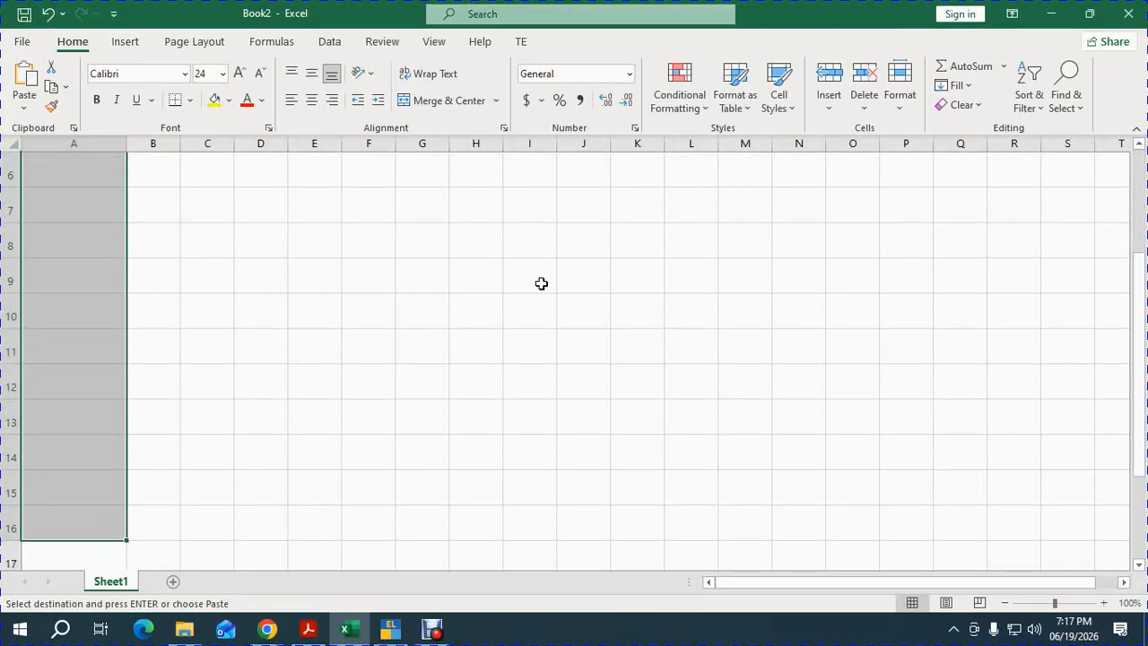
key("Return")
key("Up")
key("Right")
type("Co")
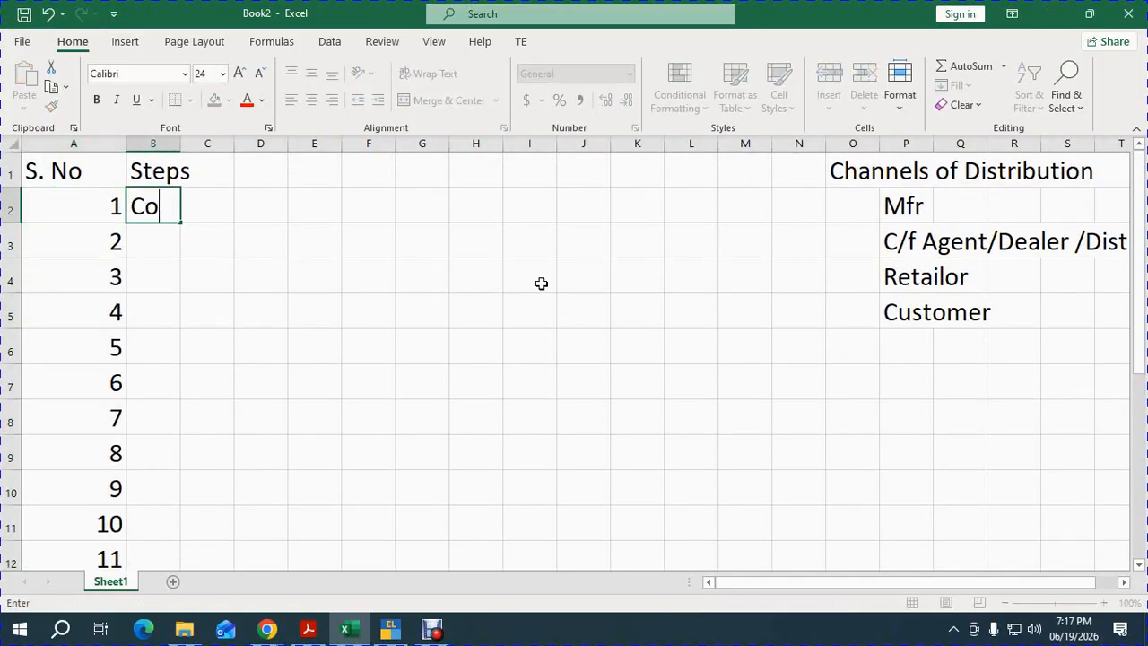
type("mpany Create")
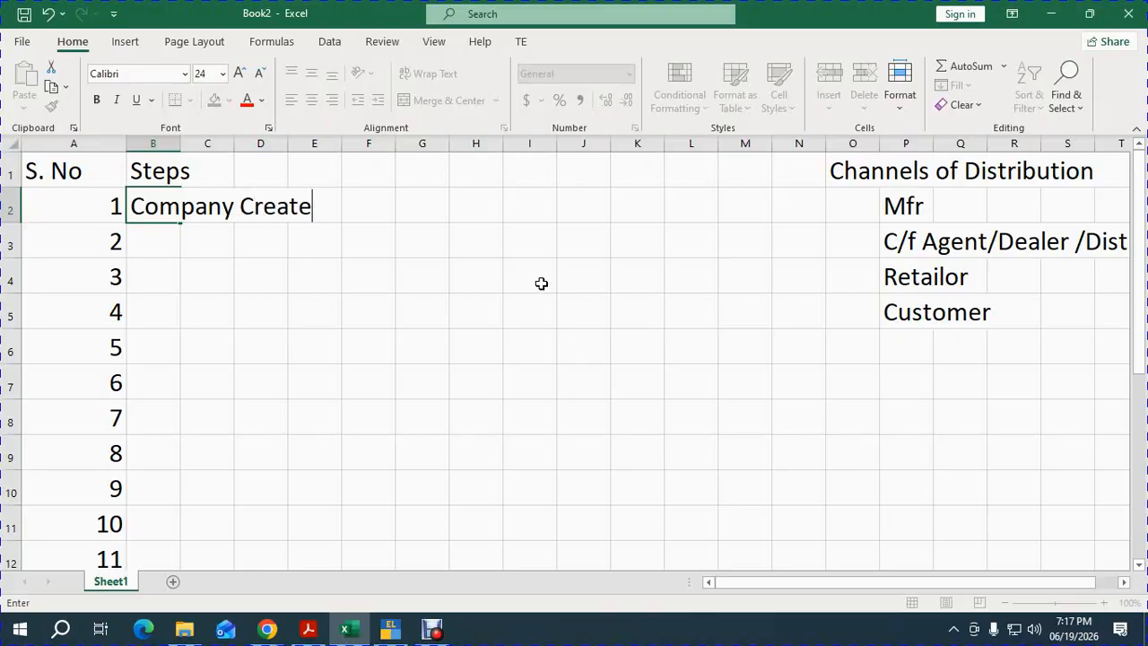
Enter step 1 'Company Creation' and step 2 'F11 - Enable Billwise, gst, Discount, Multiple price Level'.
key("BackSpace")
type("ion")
key("Return")
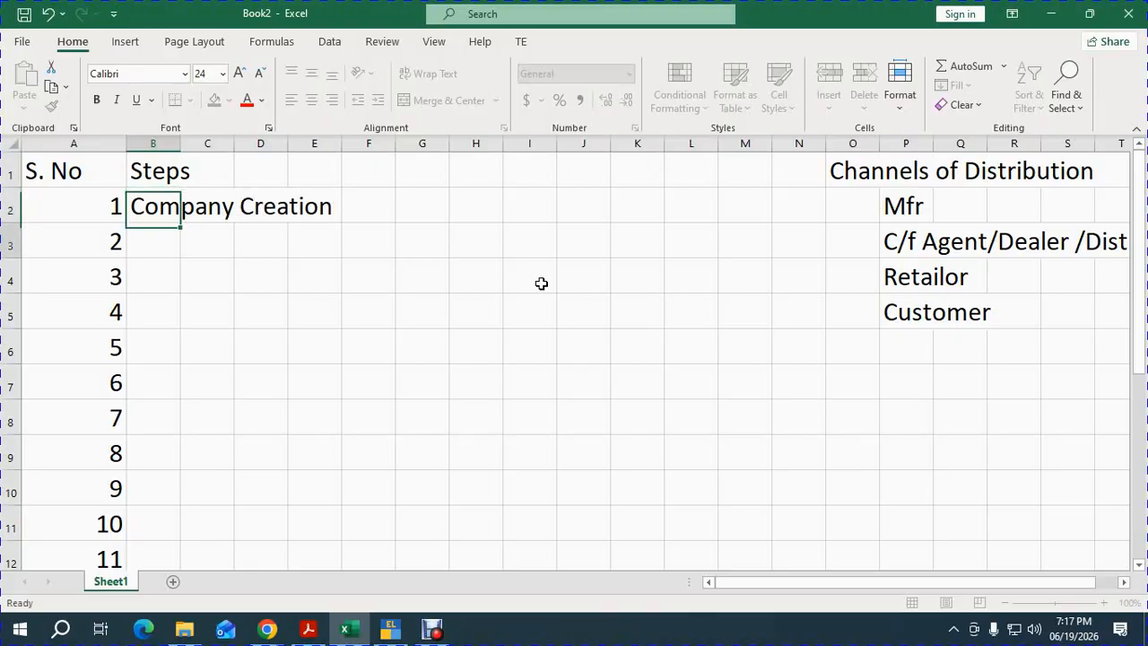
type("F11 - ")
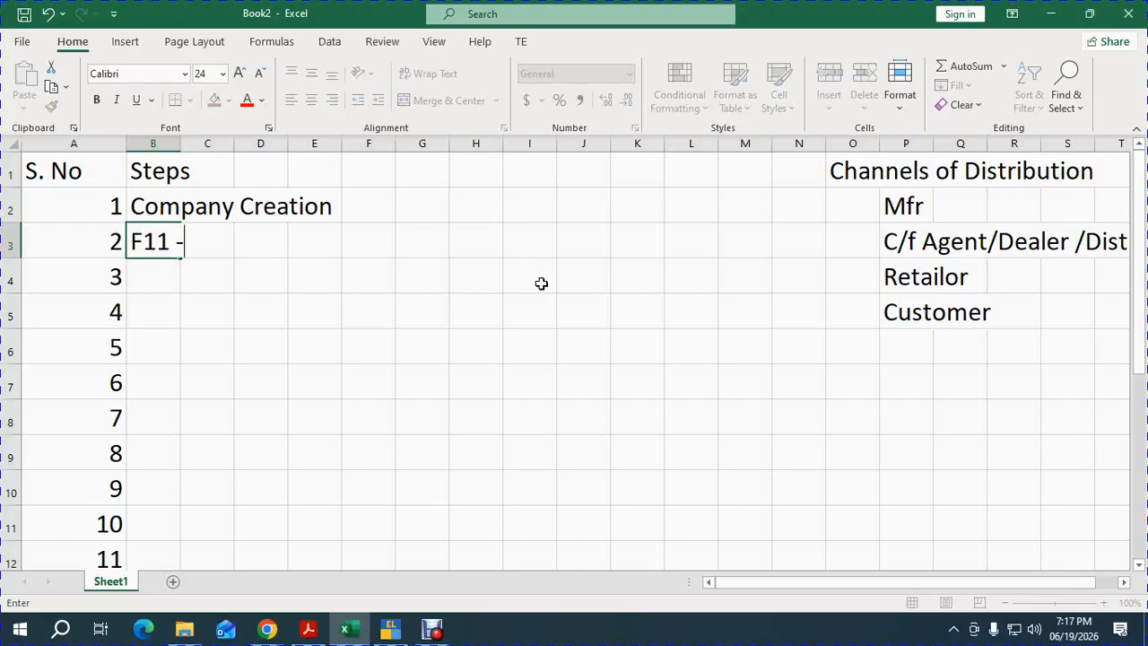
type("Enable ")
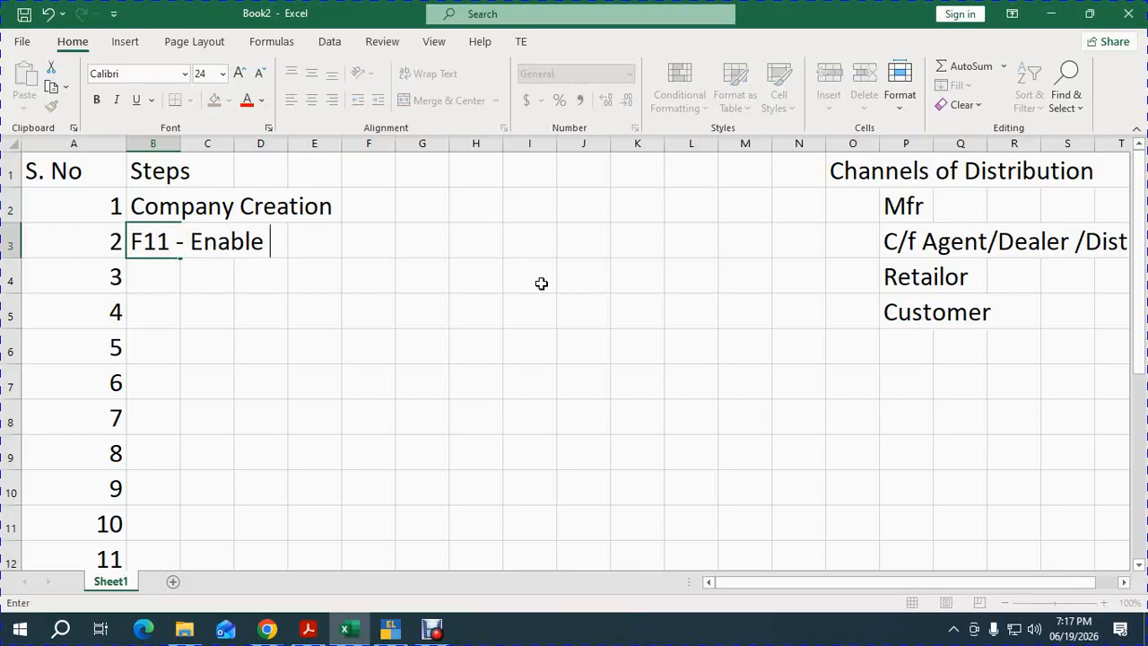
type("Billwise")
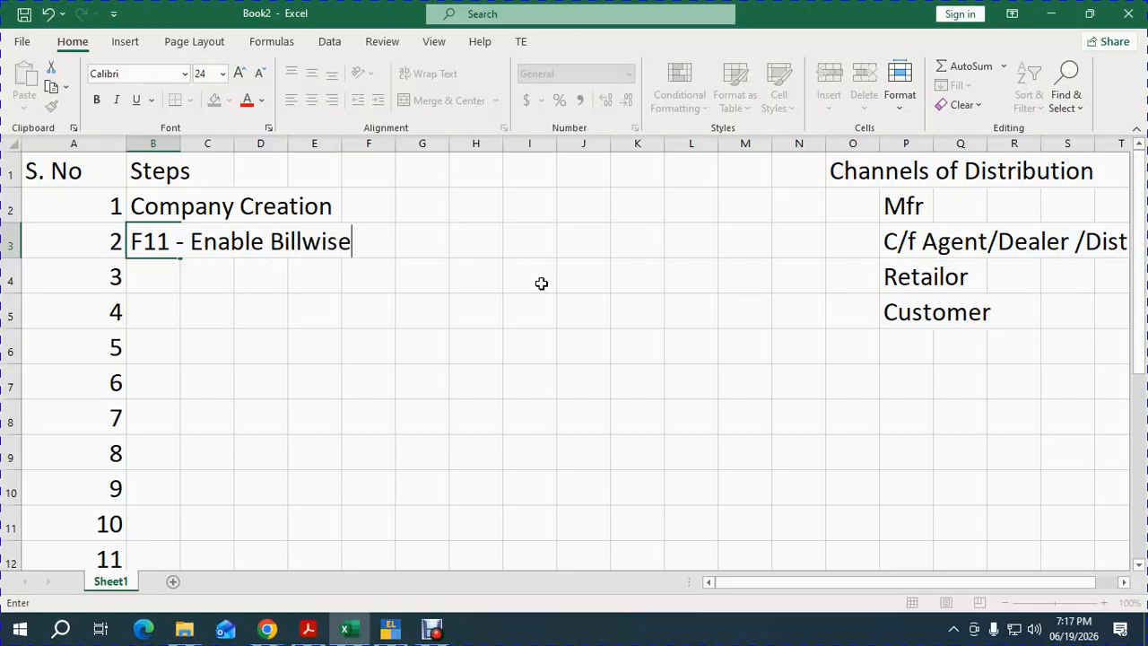
type(", gst, Dis")
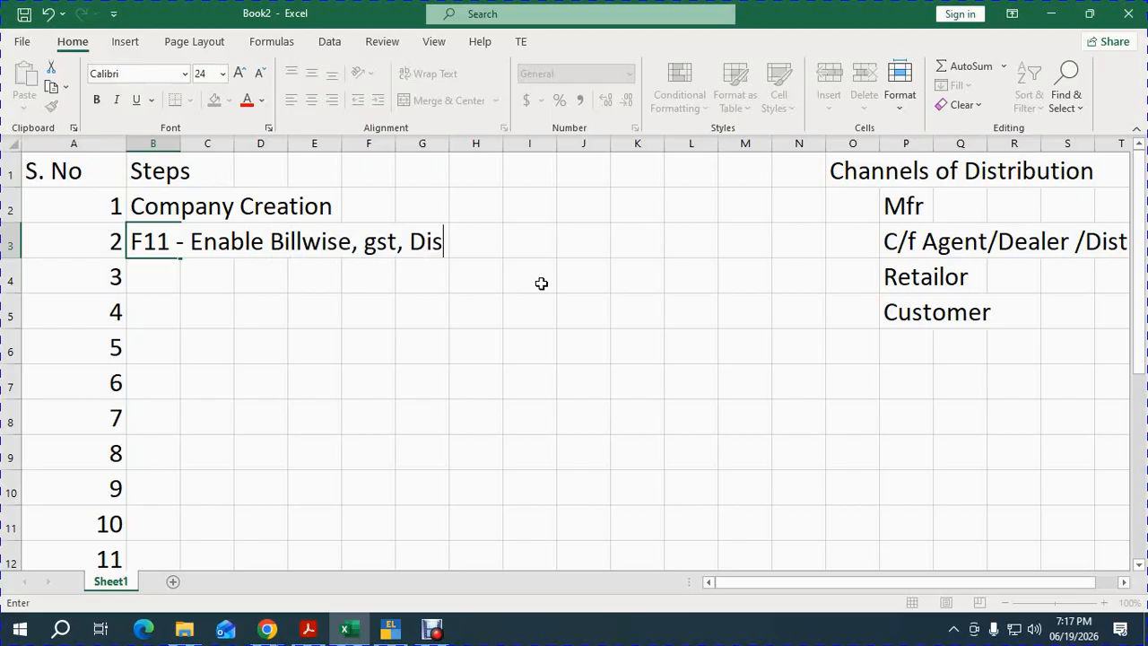
type("count, ")
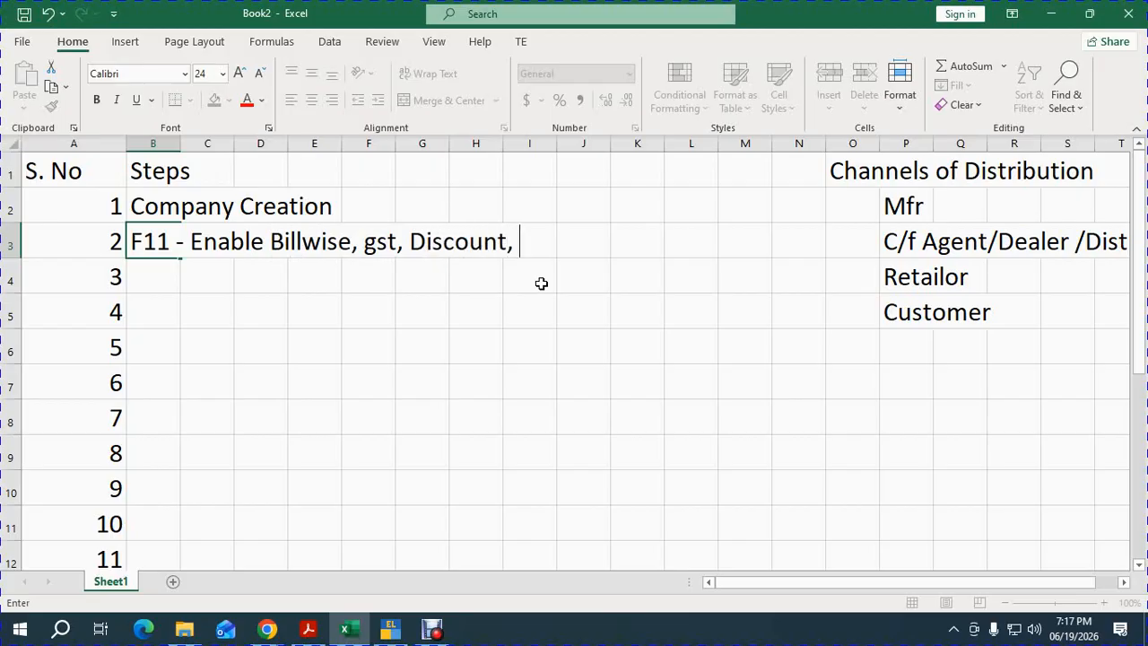
type("Multiple pri")
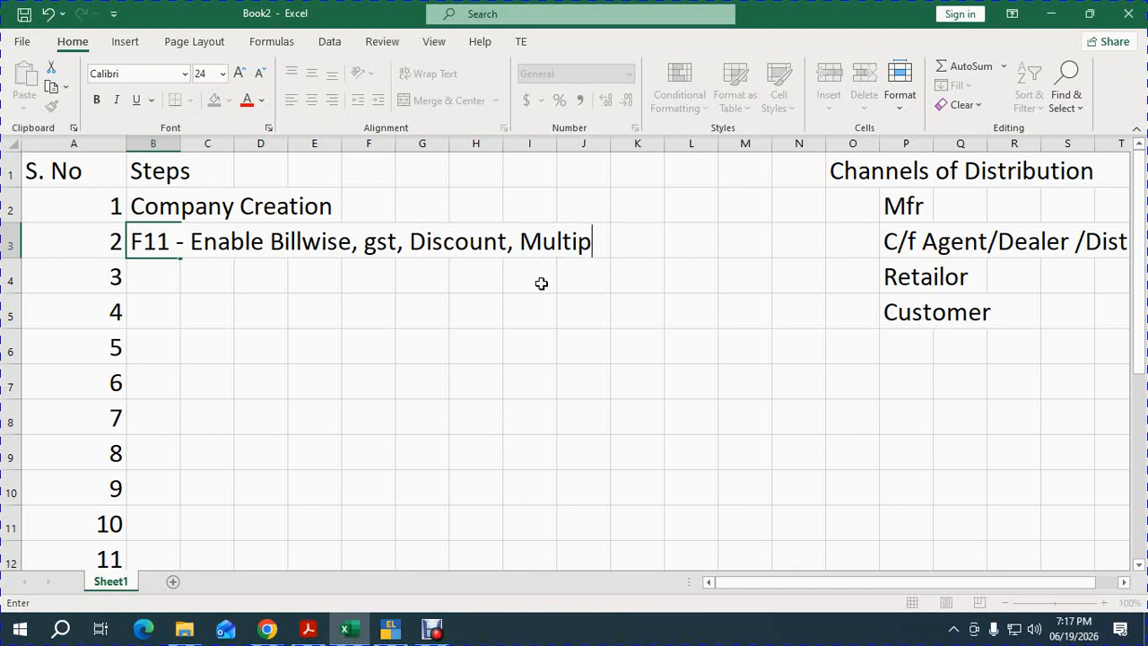
type("Level")
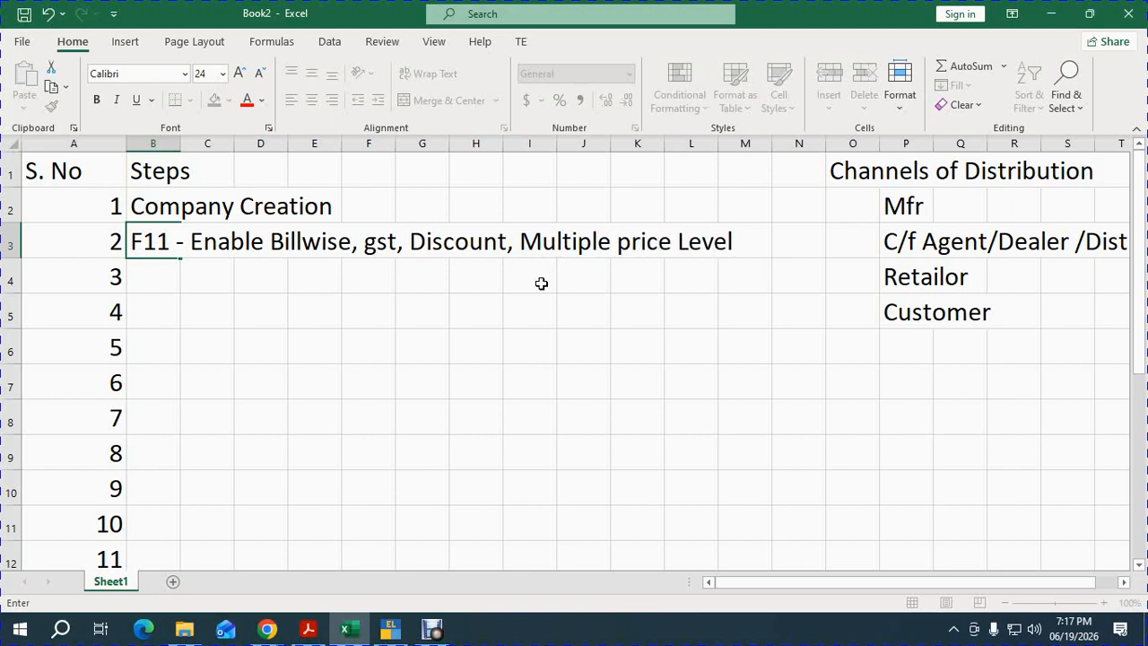
key("Return")
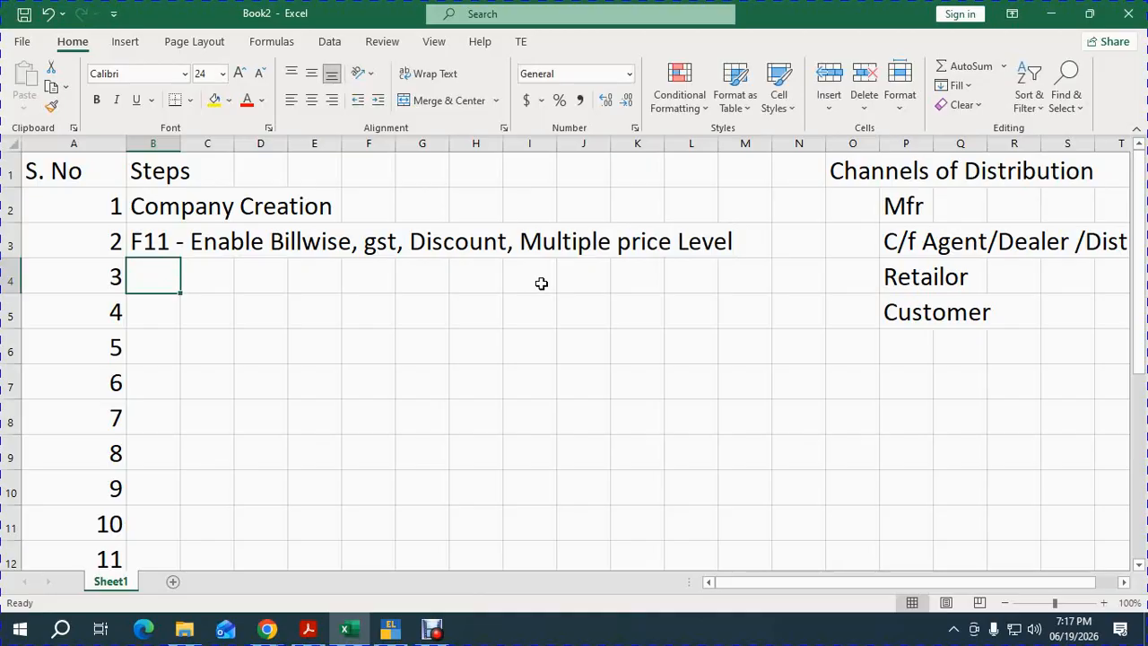
Enter step 3 'Create GST Ledgers' and start step 4 'Create Price Level'.
type("Create ")
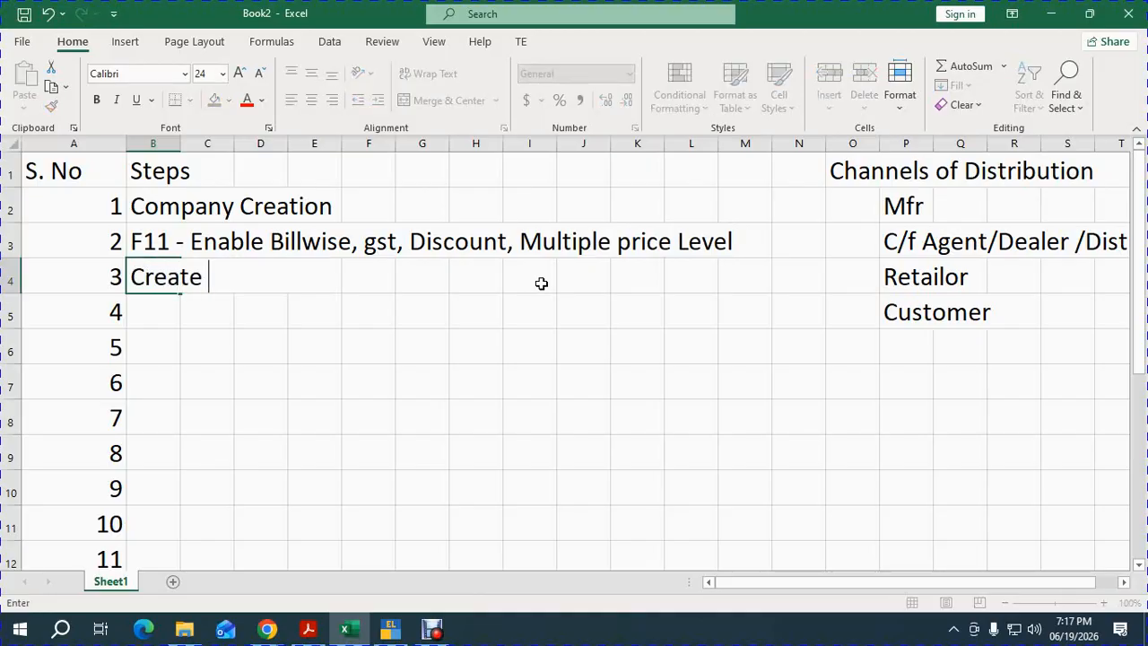
type("GST IE")
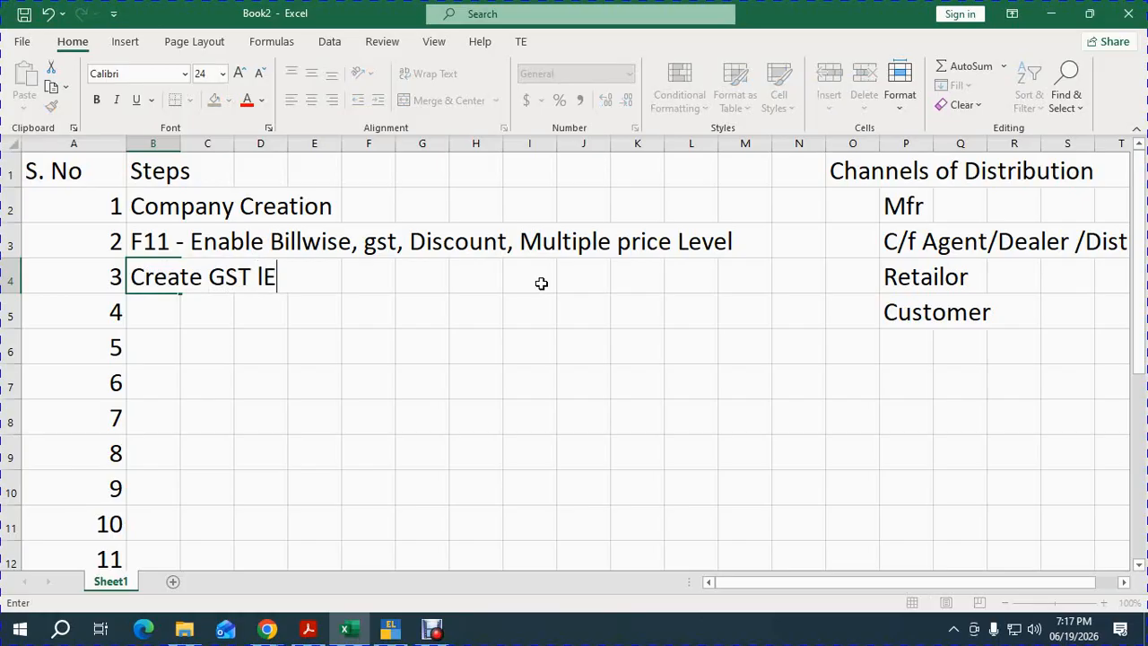
key("BackSpace")
key("BackSpace")
type("Ledgerts")
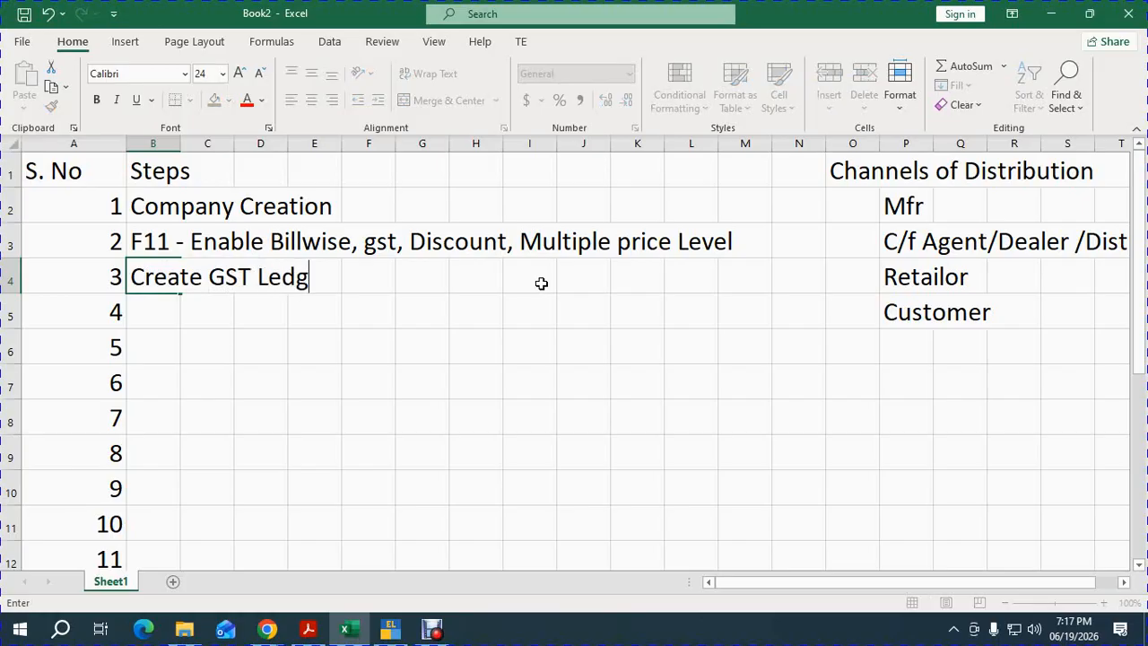
key("BackSpace")
key("BackSpace")
type("s")
key("Return")
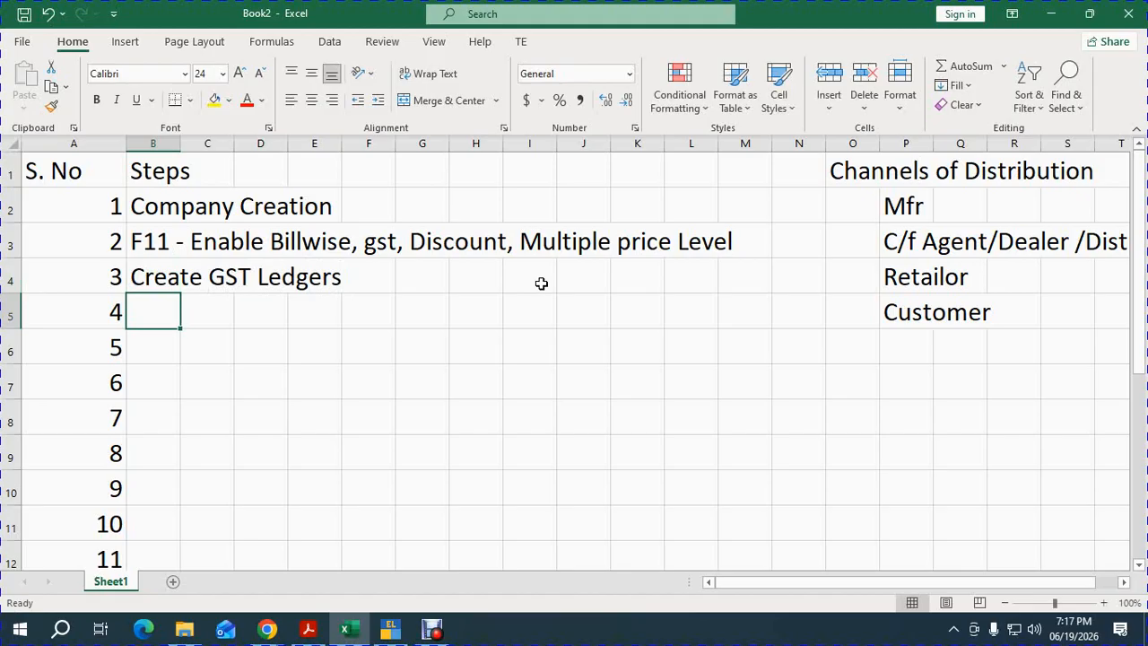
type("Create Pri")
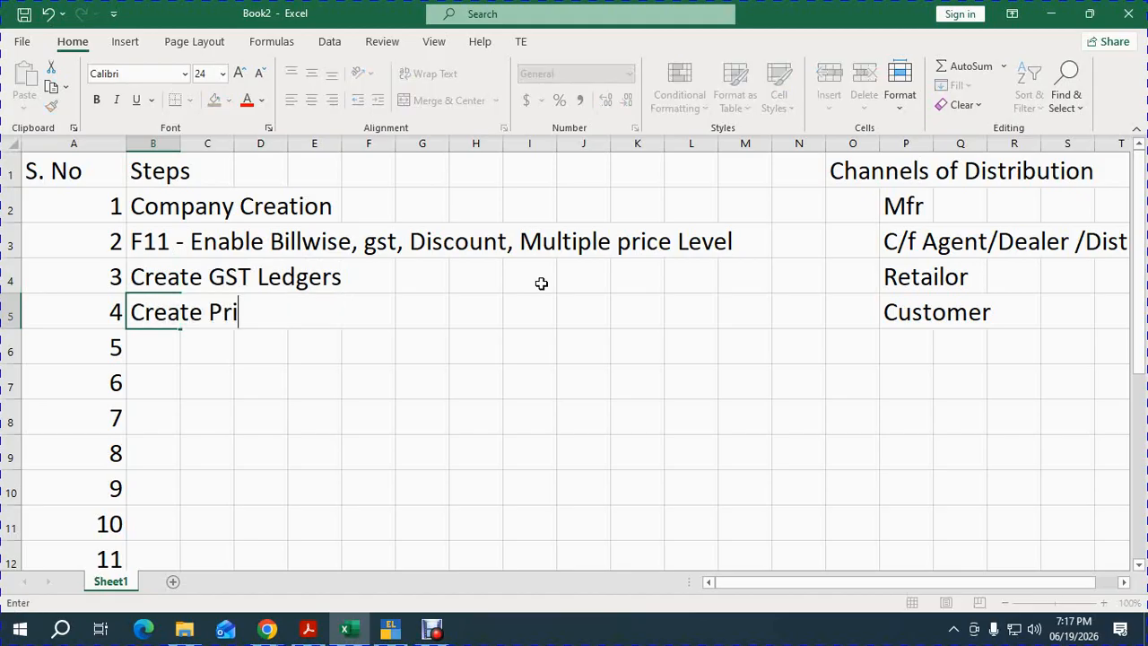
type("ce Level")
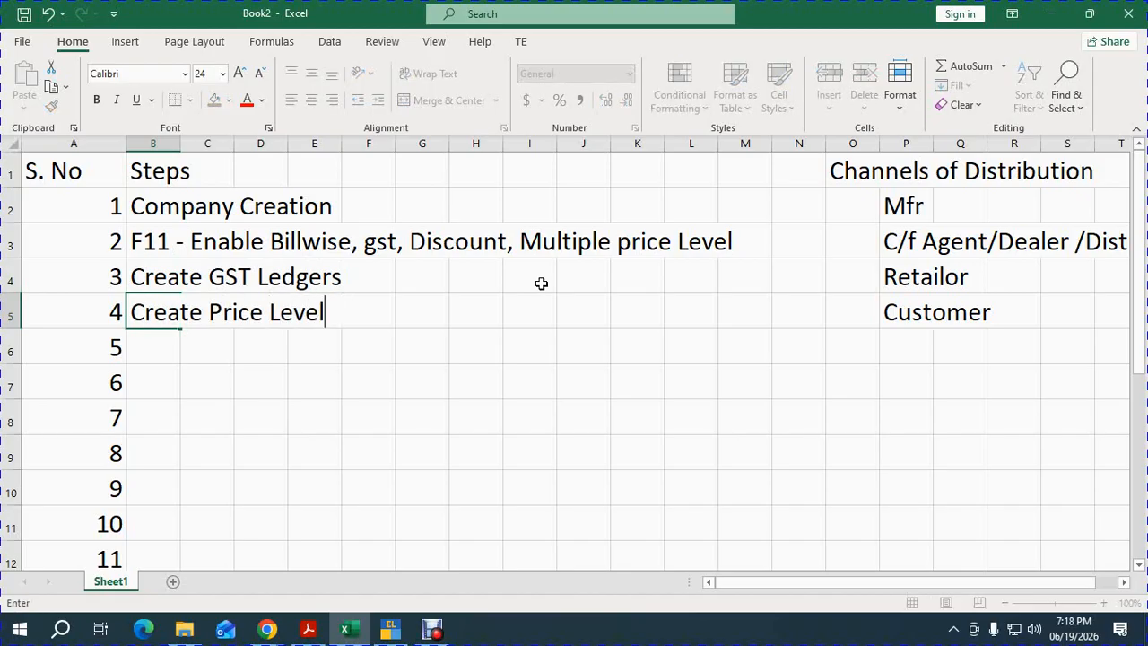
Make step 4 'Create Price Level, Price List' and clear the redundant price list entry.
key("Return")
type("Cre")
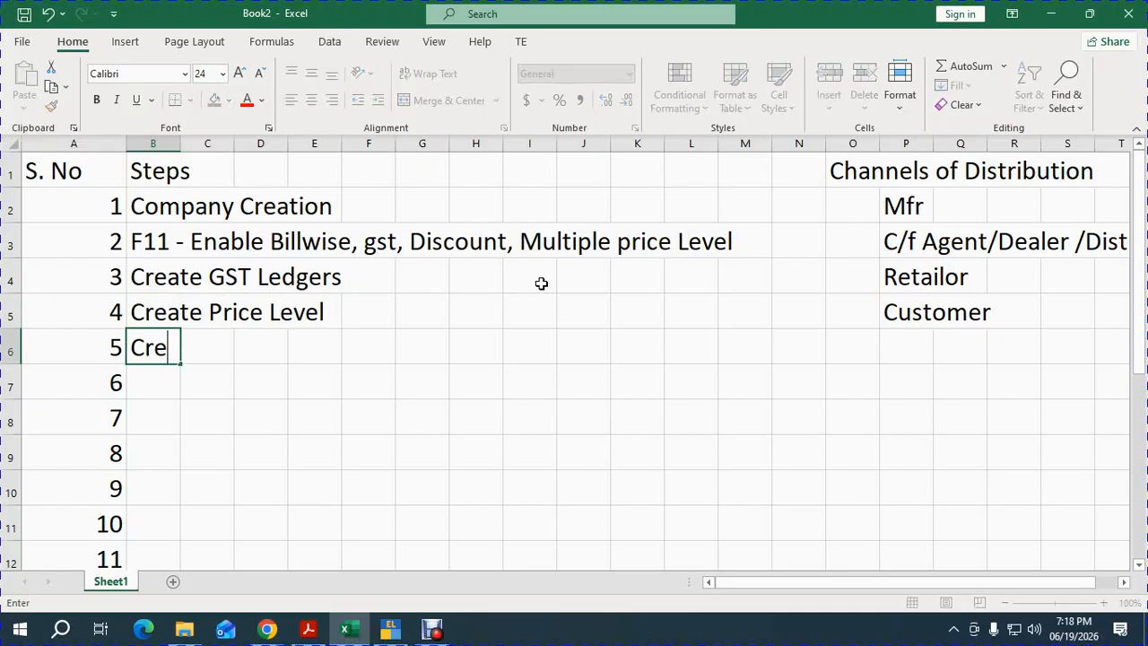
type("ate price List")
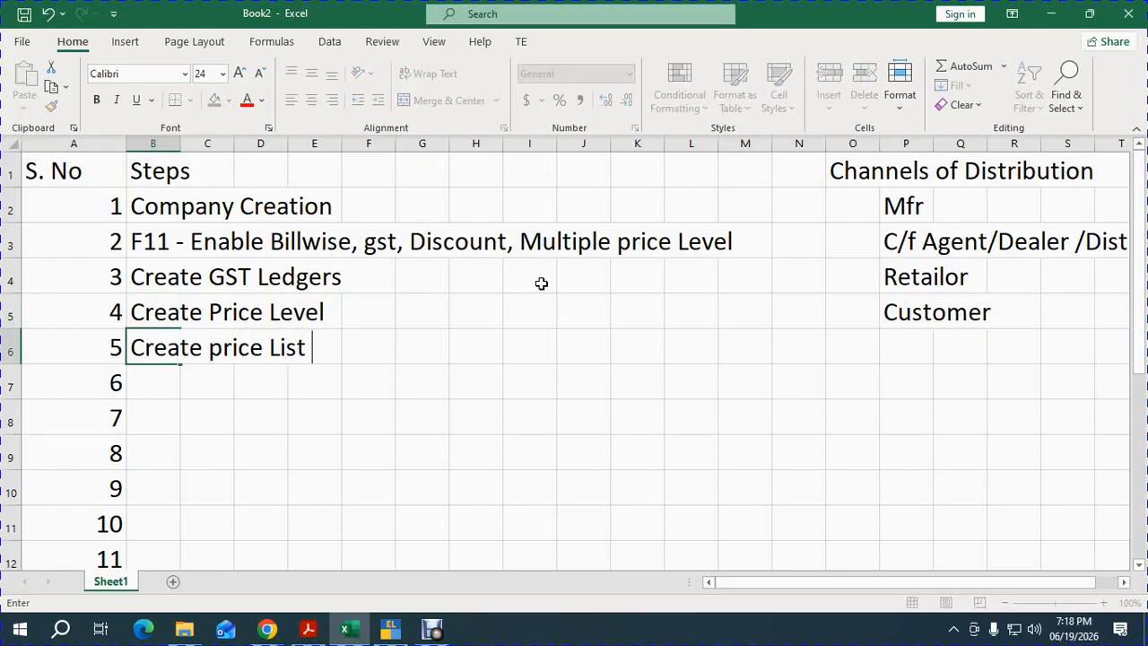
key("ctrl+Return")
key("Return")
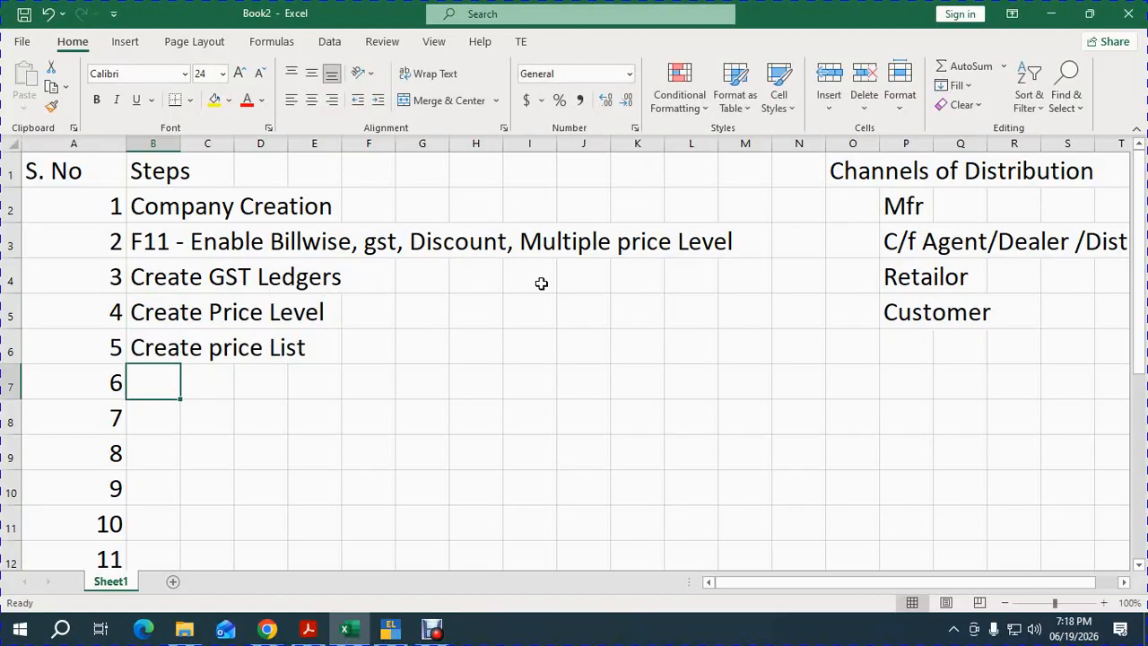
key("Up")
key("Up")
key("F2")
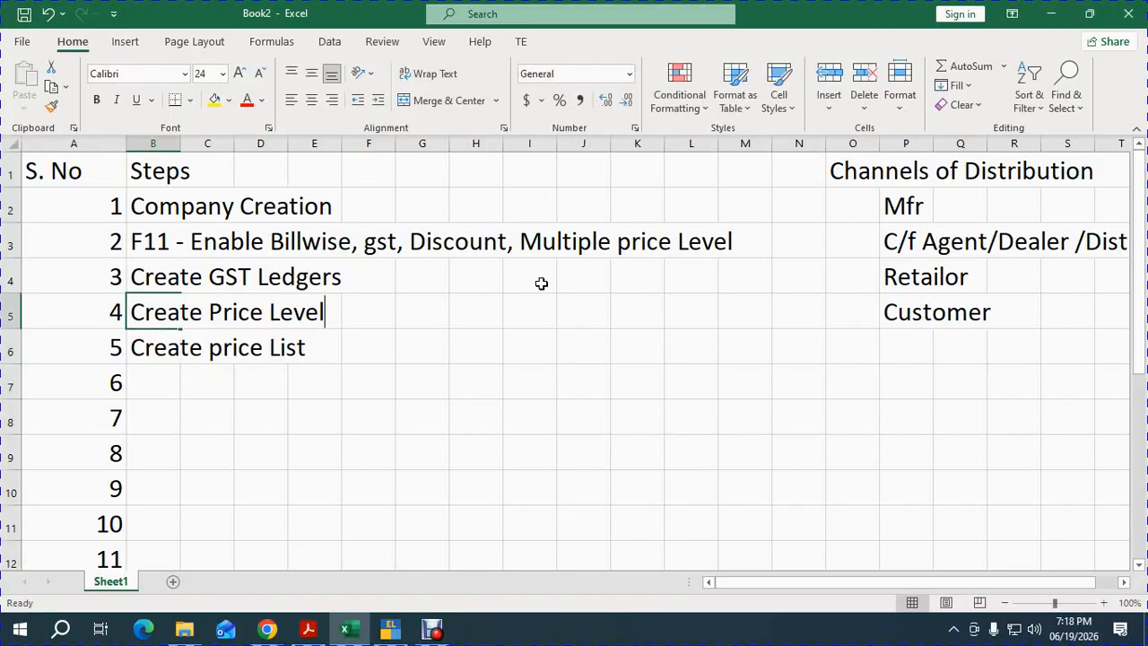
type(", ")
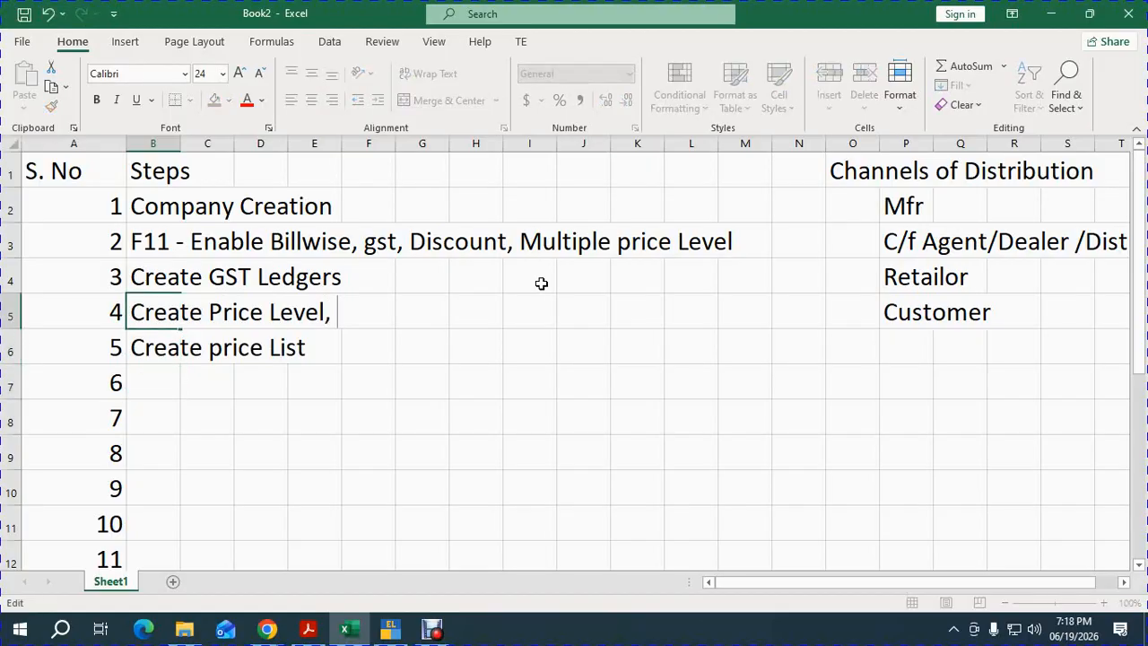
type("Price List")
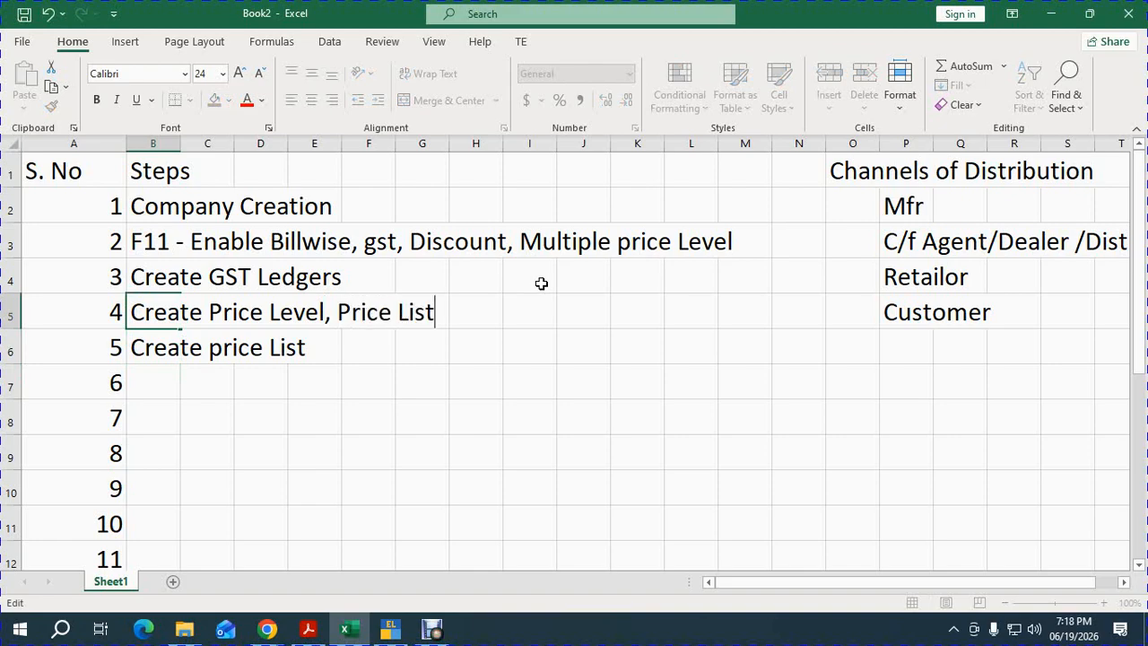
key("Return")
key("Delete")
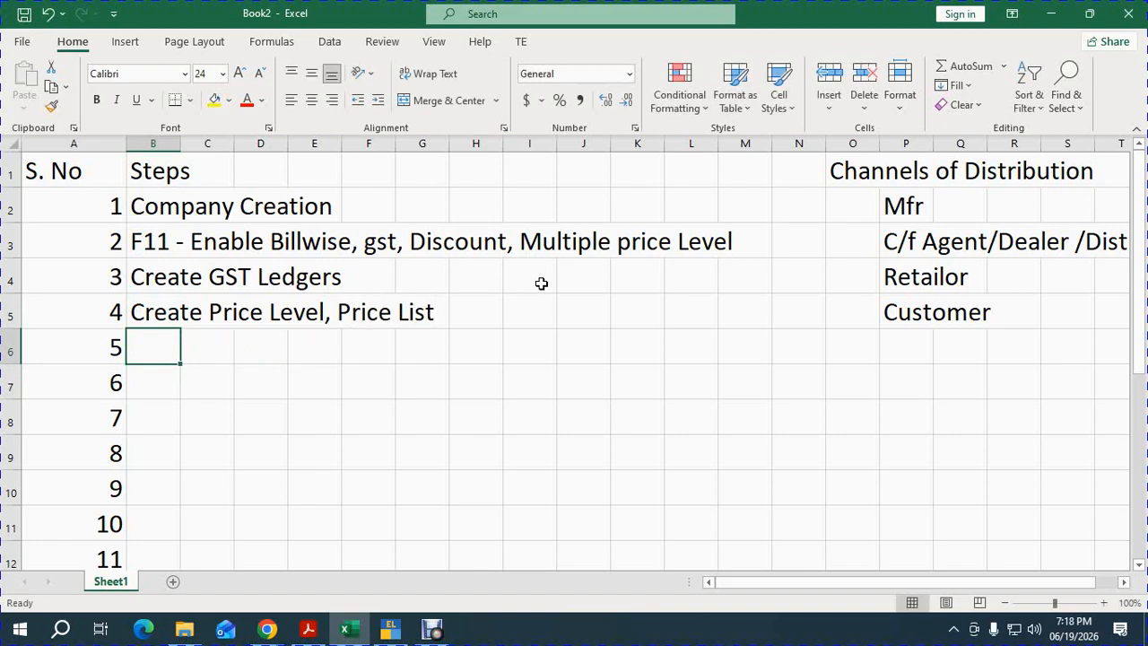
Add steps 'Create Stock Group, UOM' and 'Create Stock Item under group'.
type("Cret")
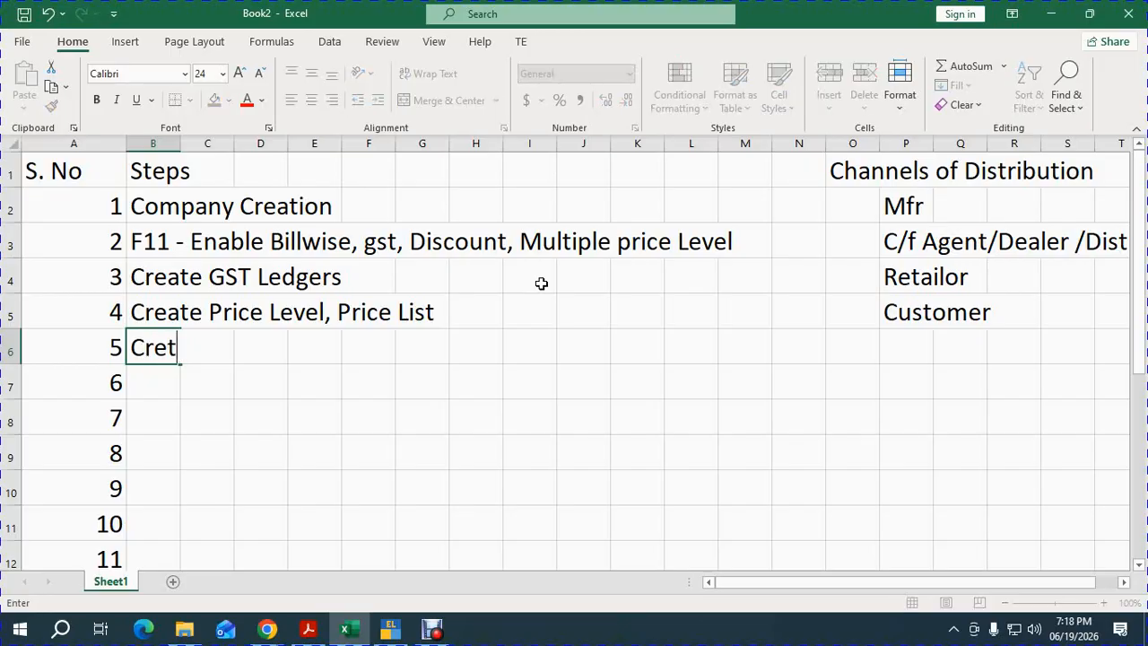
key("BackSpace")
type("ate Sto")
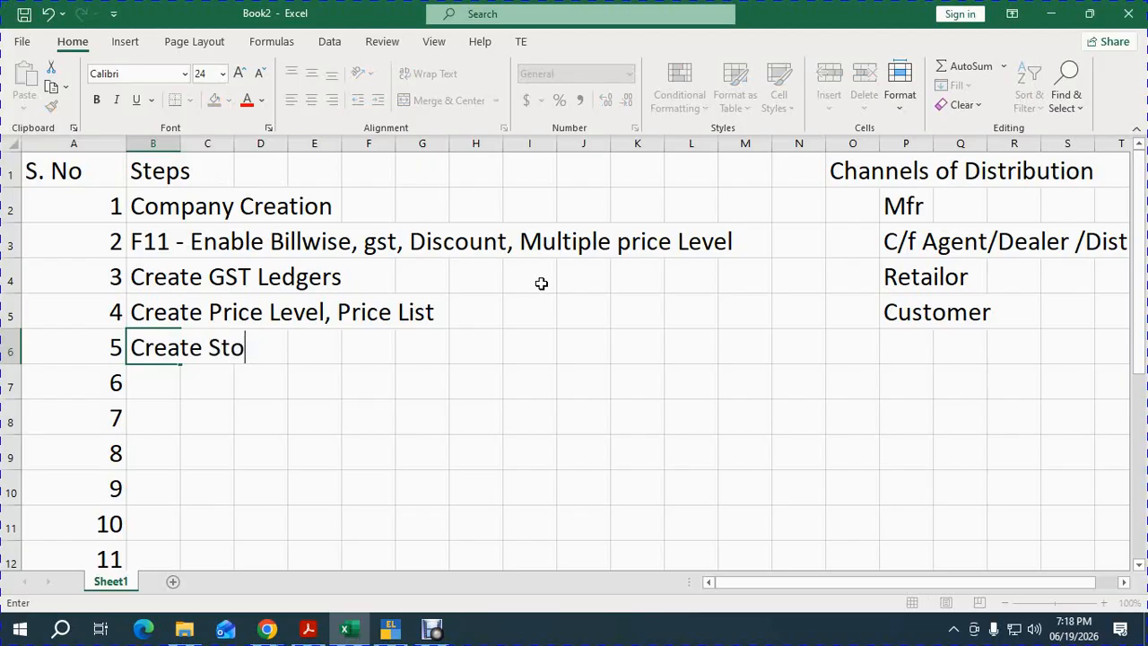
type("ck Group")
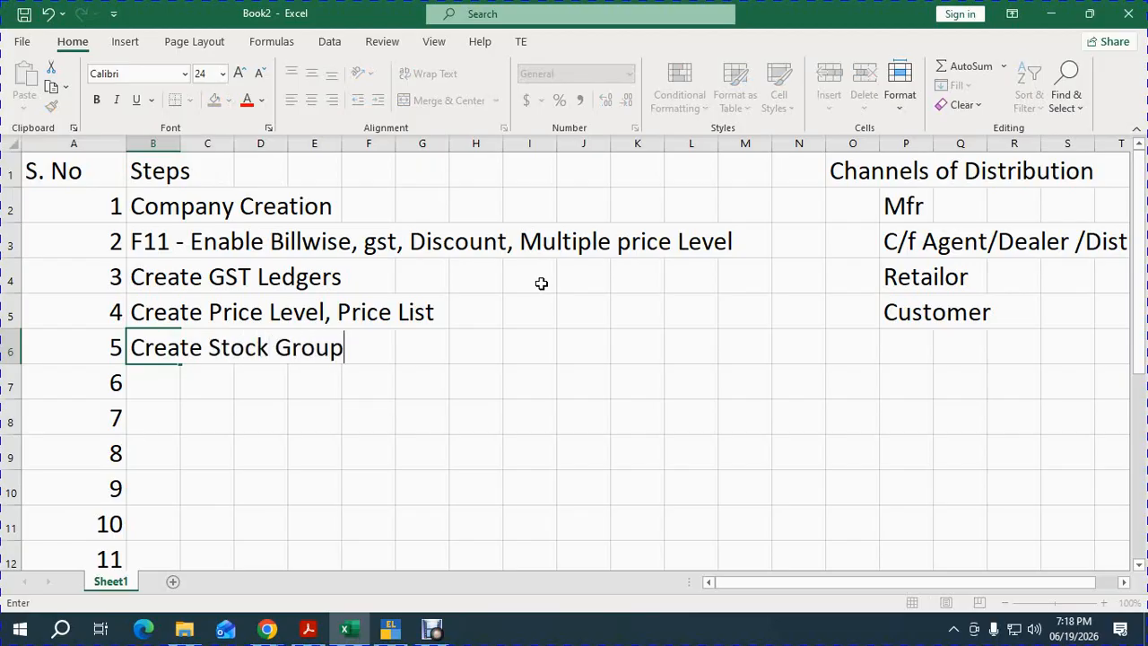
type(", UOM")
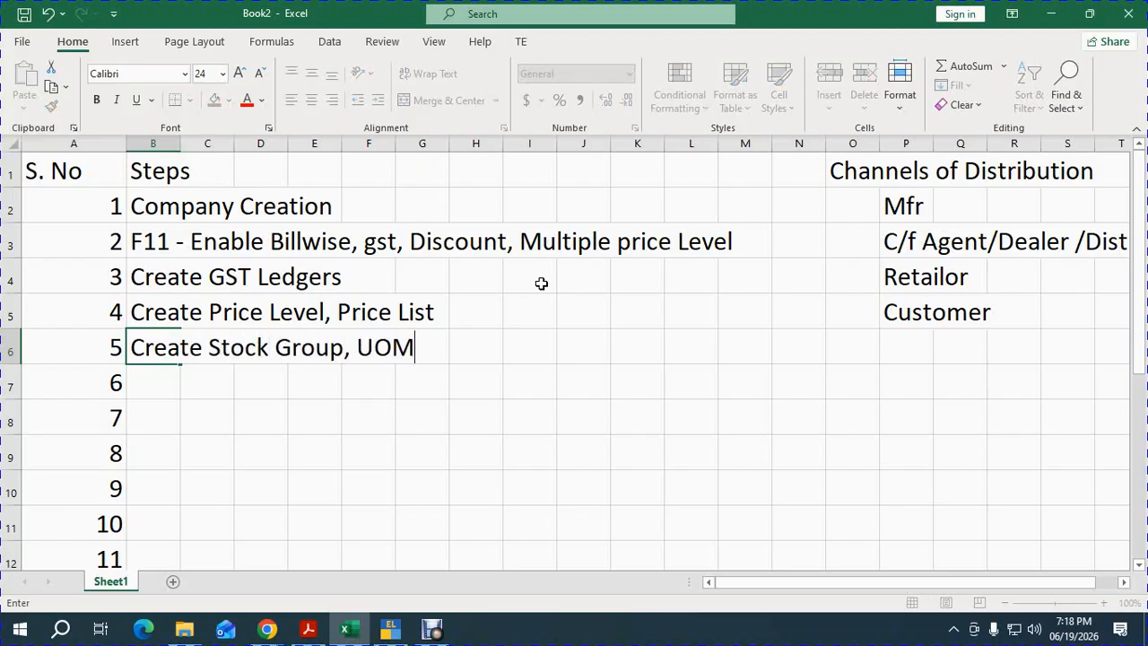
key("Return")
type("Crte")
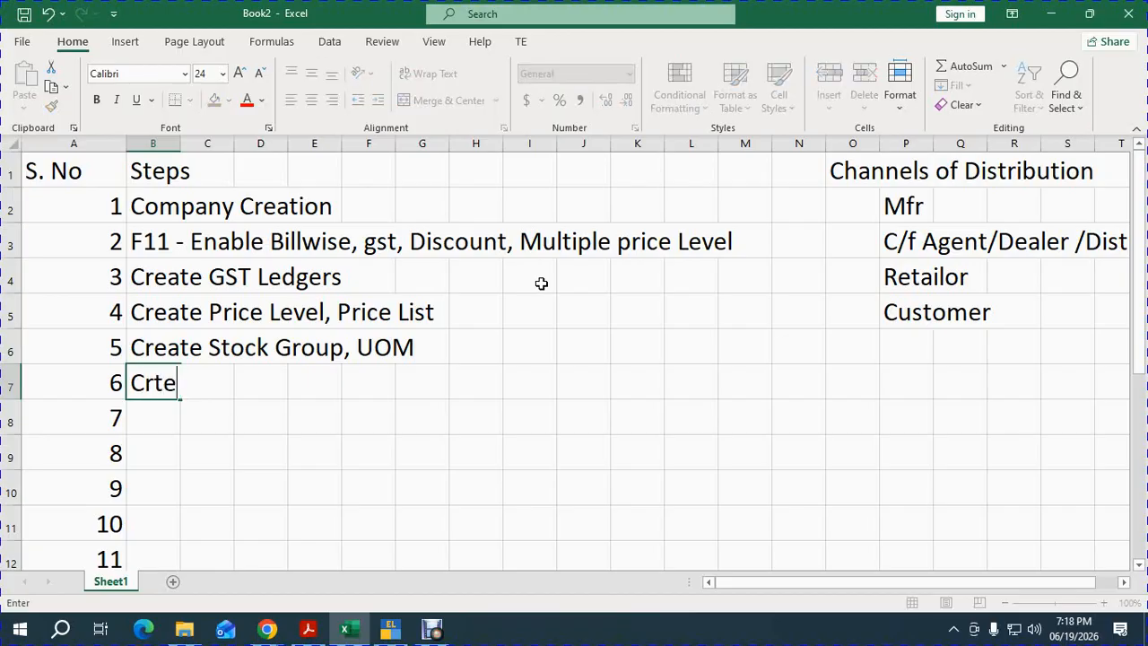
key("BackSpace")
key("BackSpace")
type("eate Op")
key("BackSpace")
key("BackSpace")
type("Stock I")
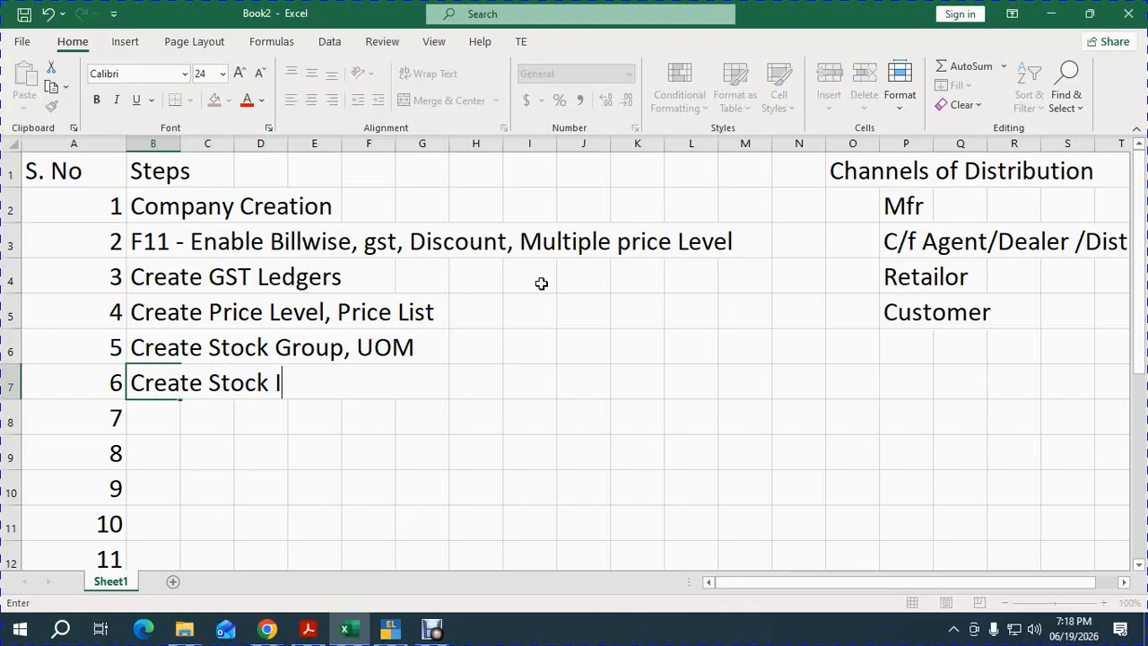
type("tem under")
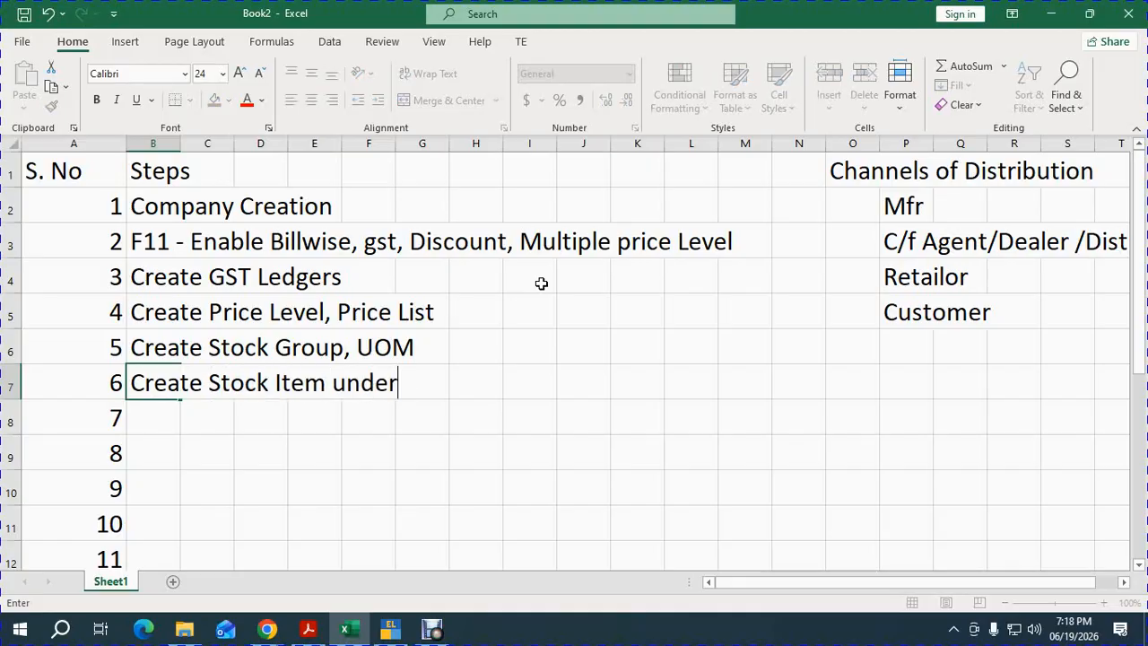
type(" group")
key("Return")
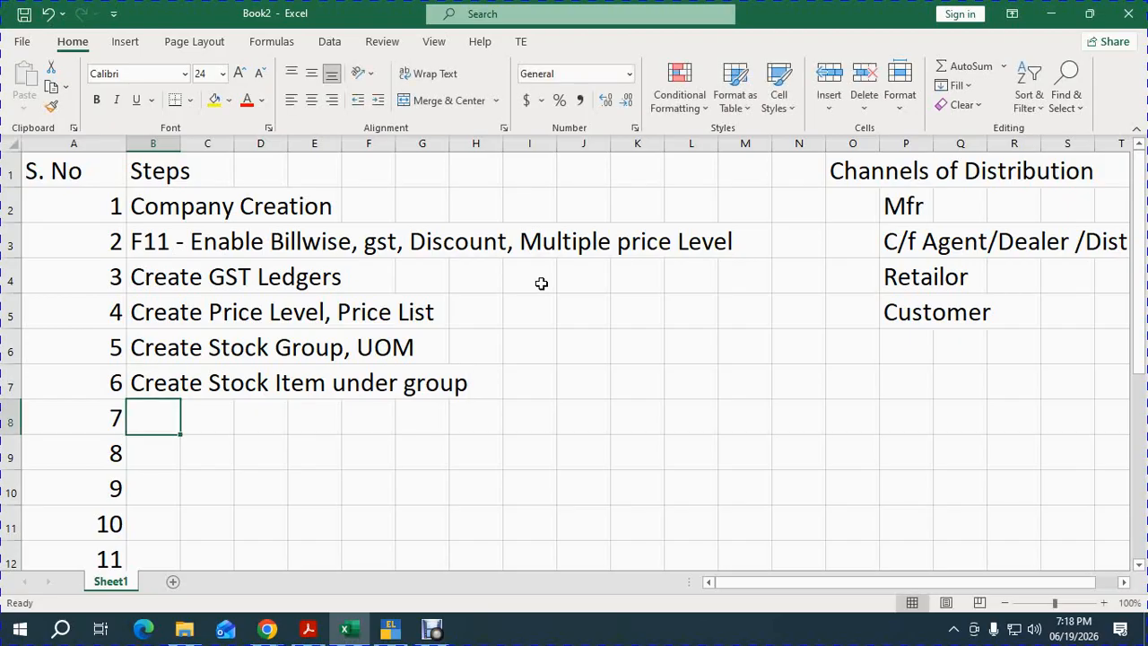
Discard a duplicate Create Price entry, then add 'Pass Purchase entry' and 'Pass Sales Entry'.
type("Create")
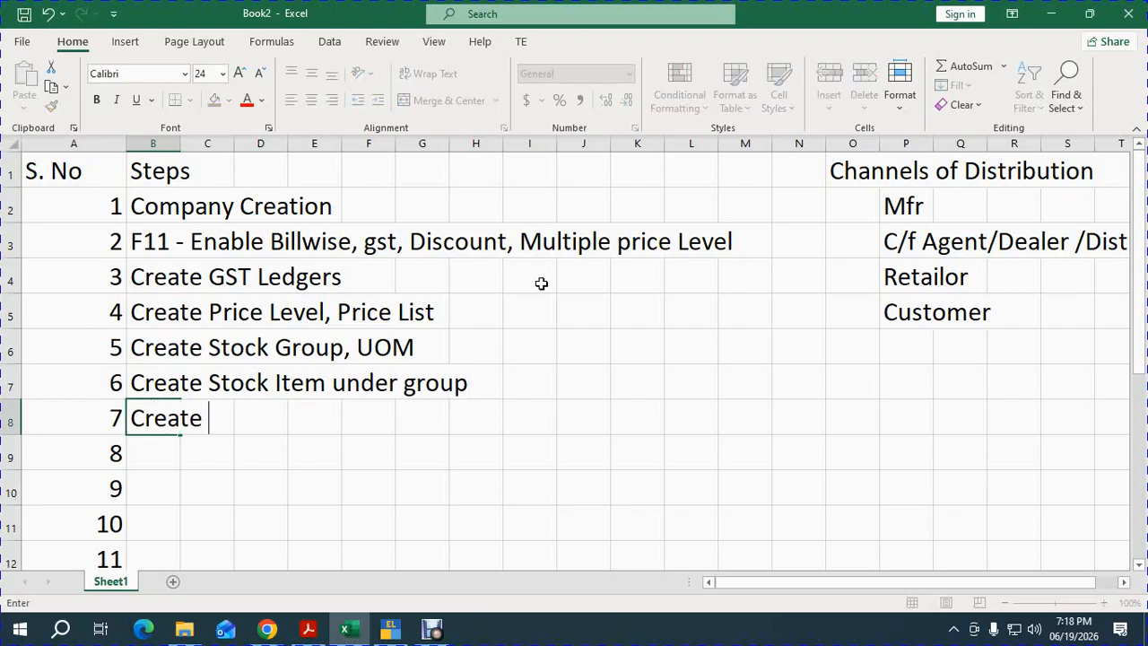
type(" Price")
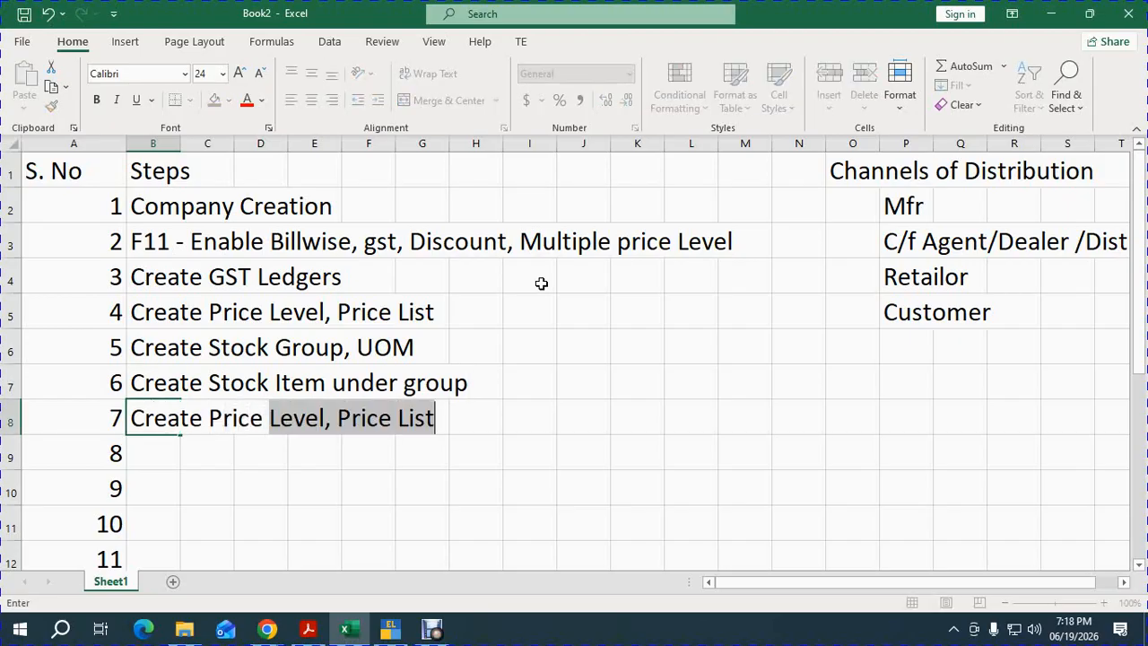
key("Escape")
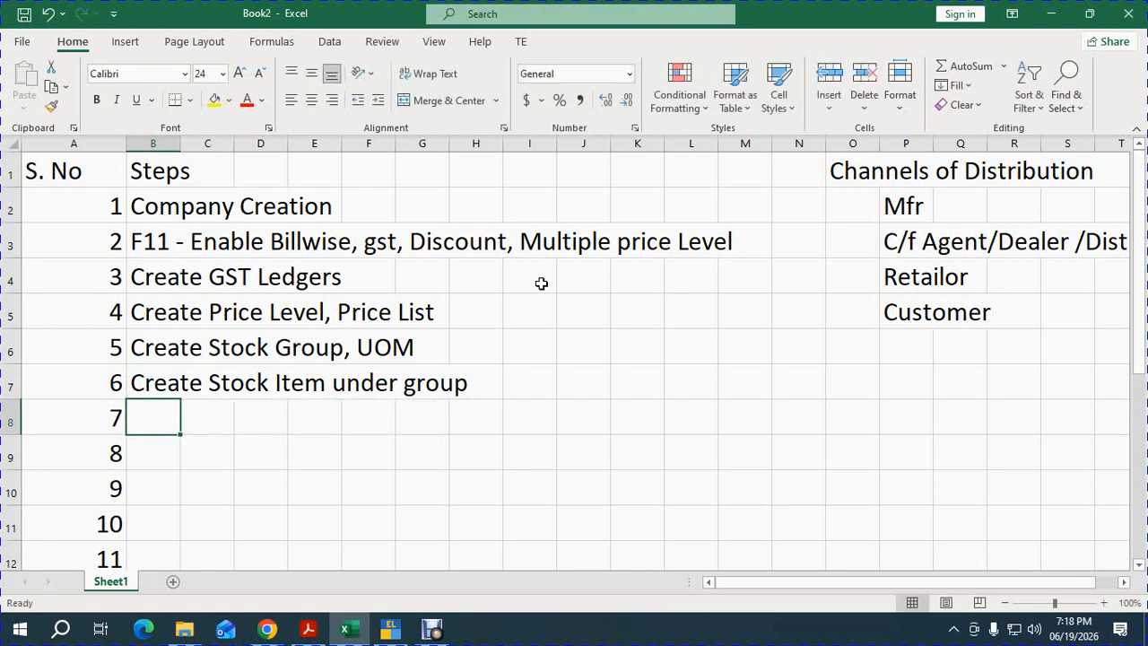
type("Pass ")
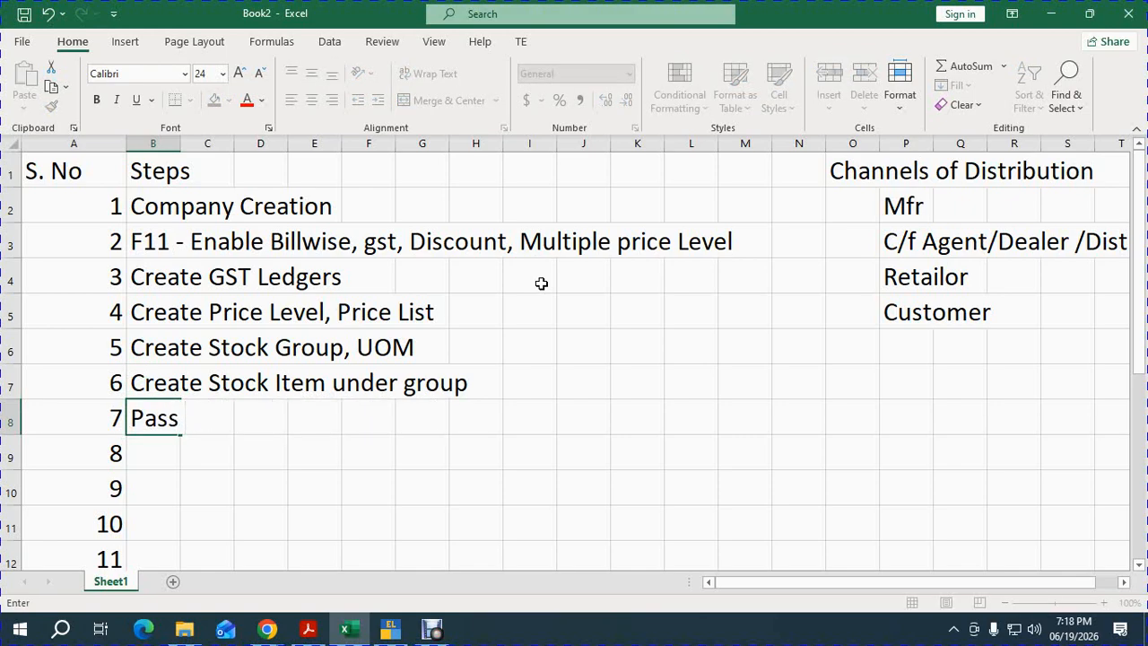
type("P")
type("urchas")
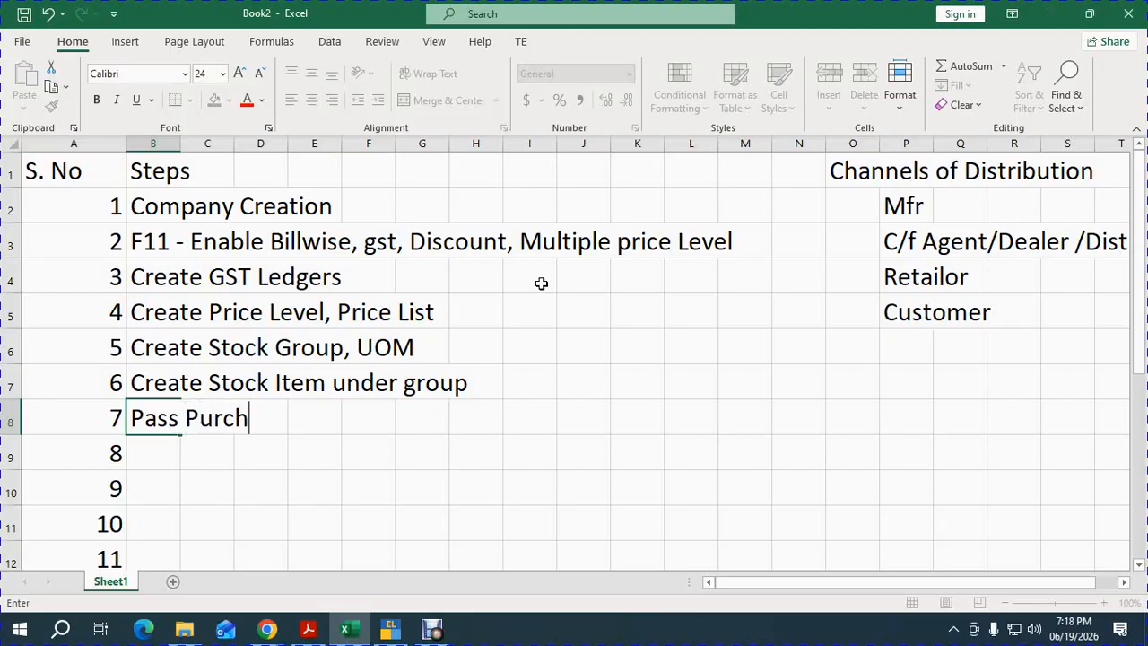
key("BackSpace")
type("ase entry")
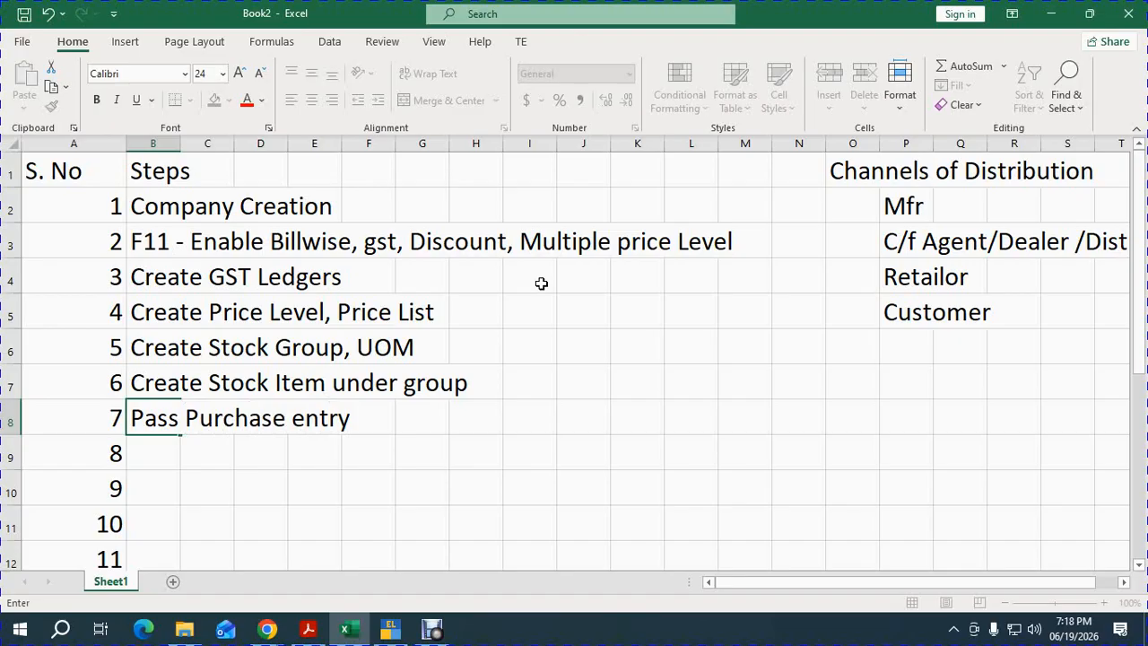
key("Return")
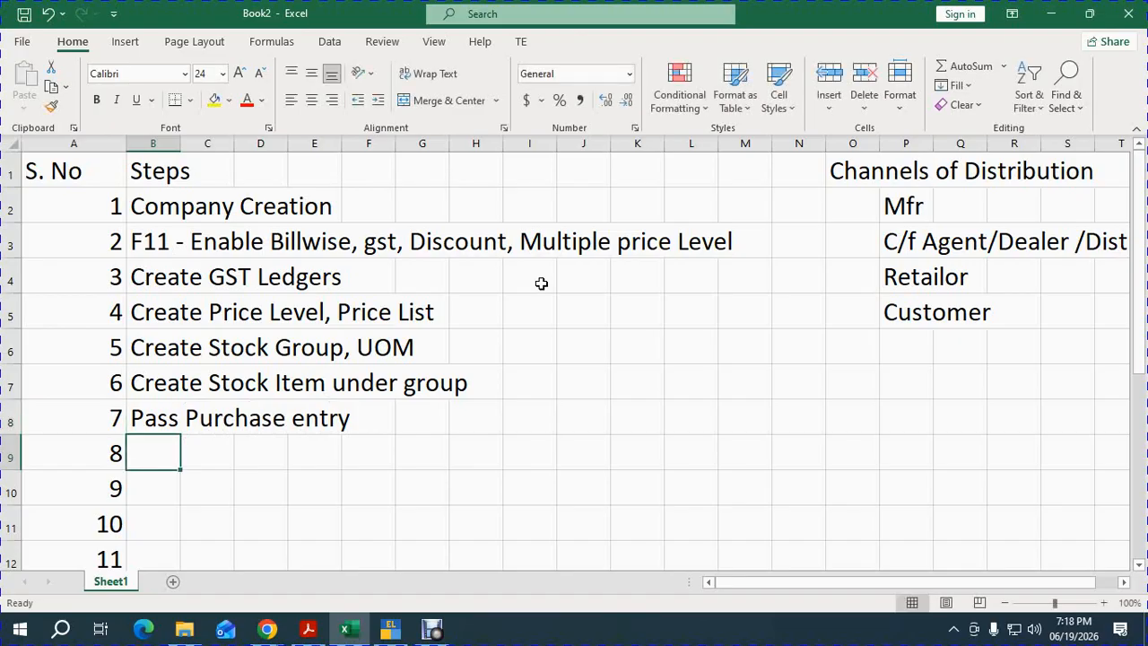
type("Pass ")
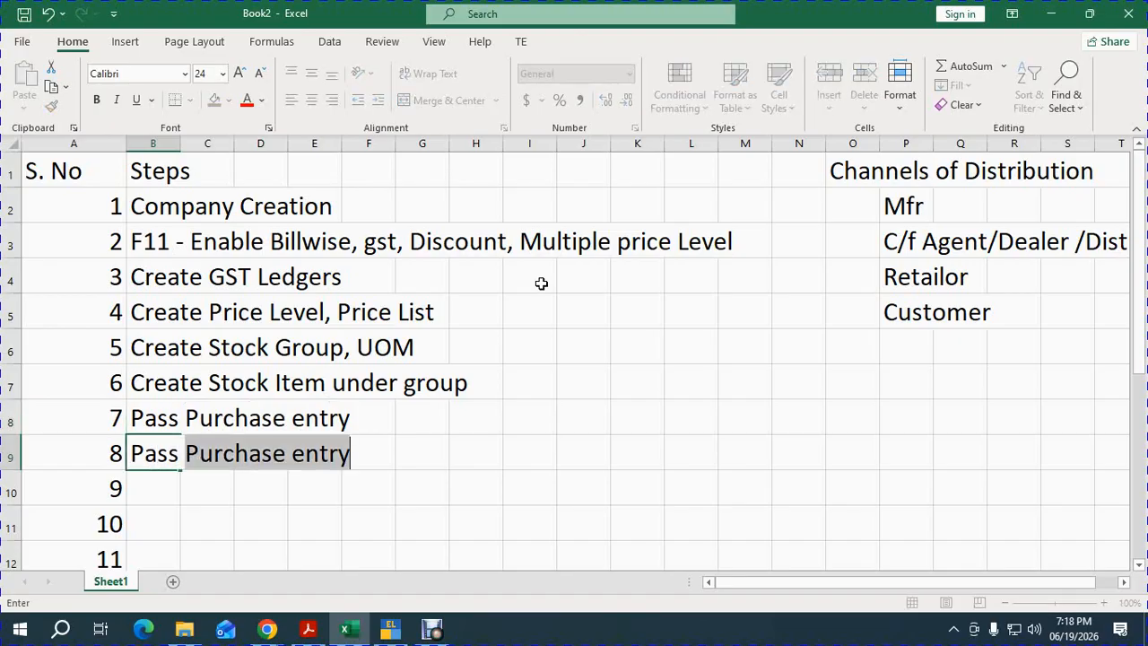
type("SAles Entry")
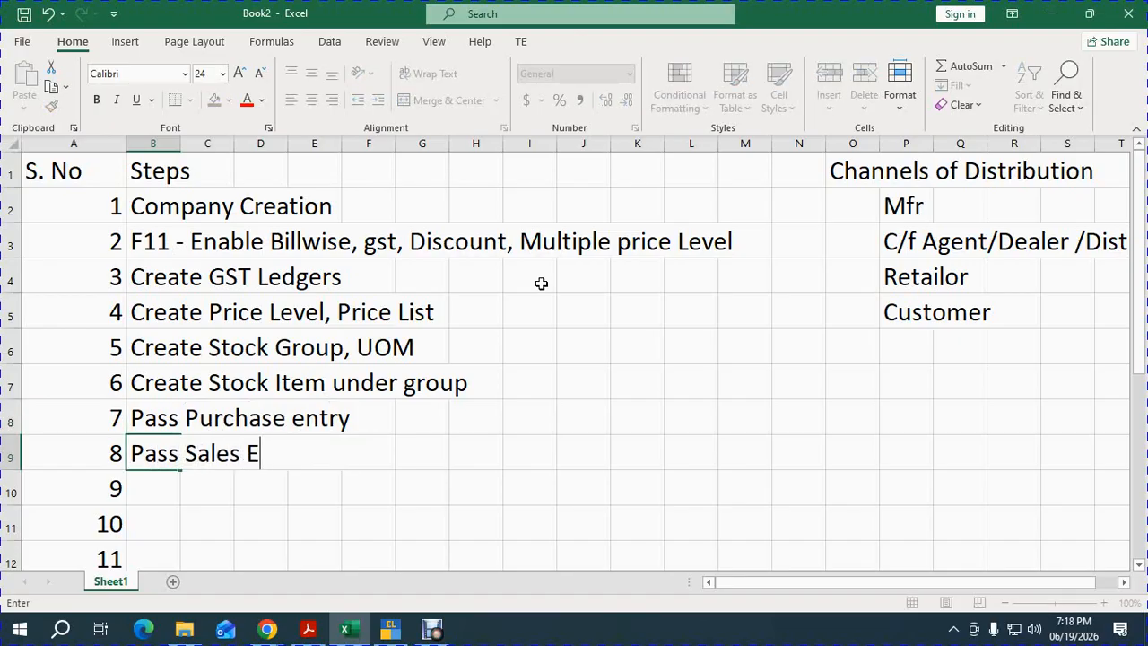
key("Return")
Add 'Pass Receipt Entry' as step 9 and 'Pass payment Entry' as step 10.
type("Pa")
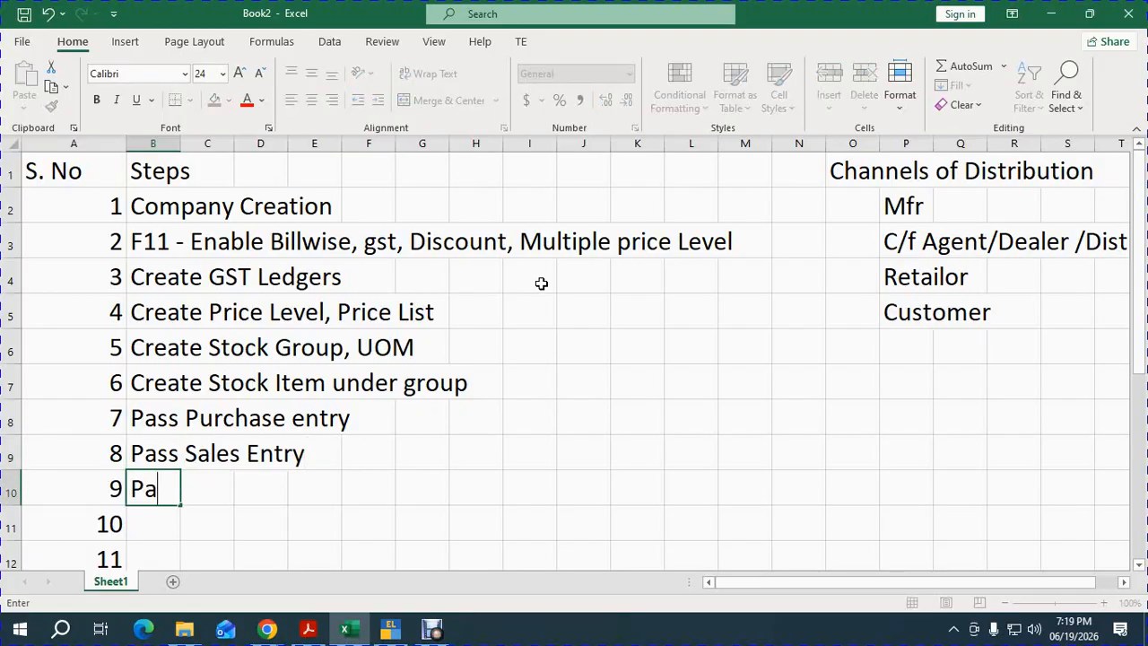
type("ss REcei")
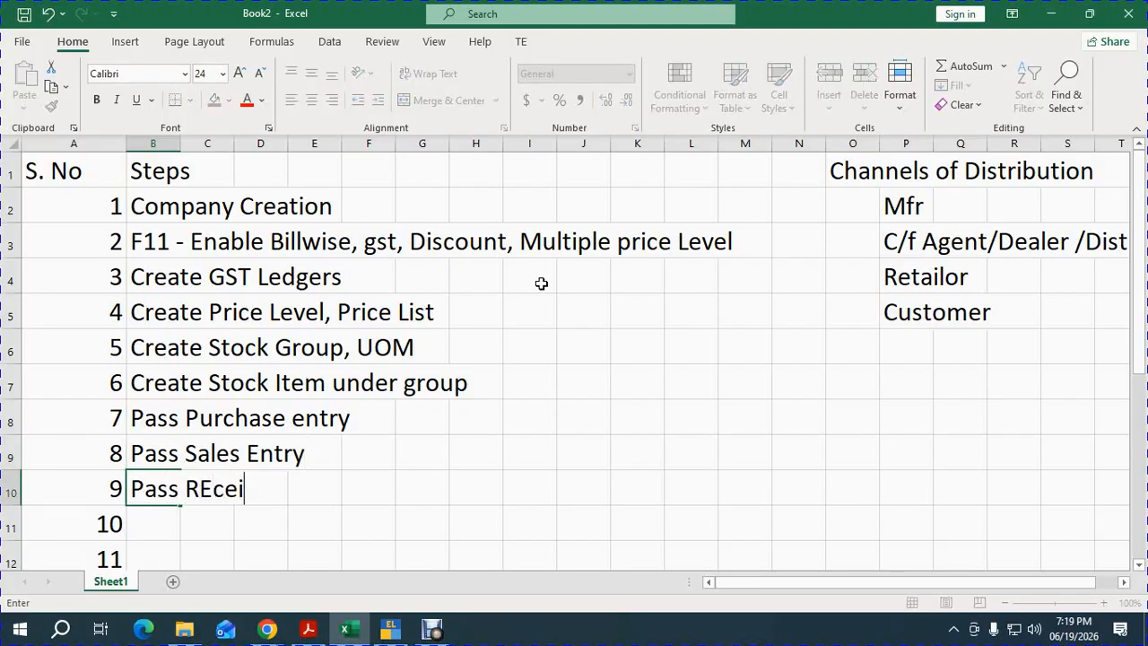
type("pt Entry")
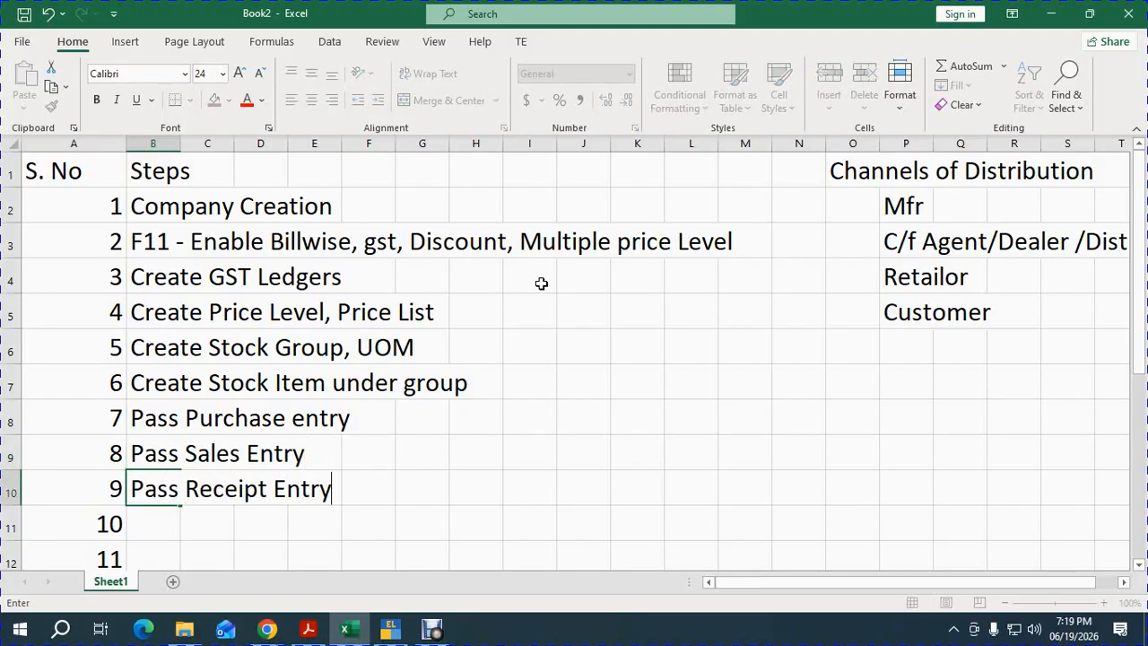
key("Return")
type("Pass")
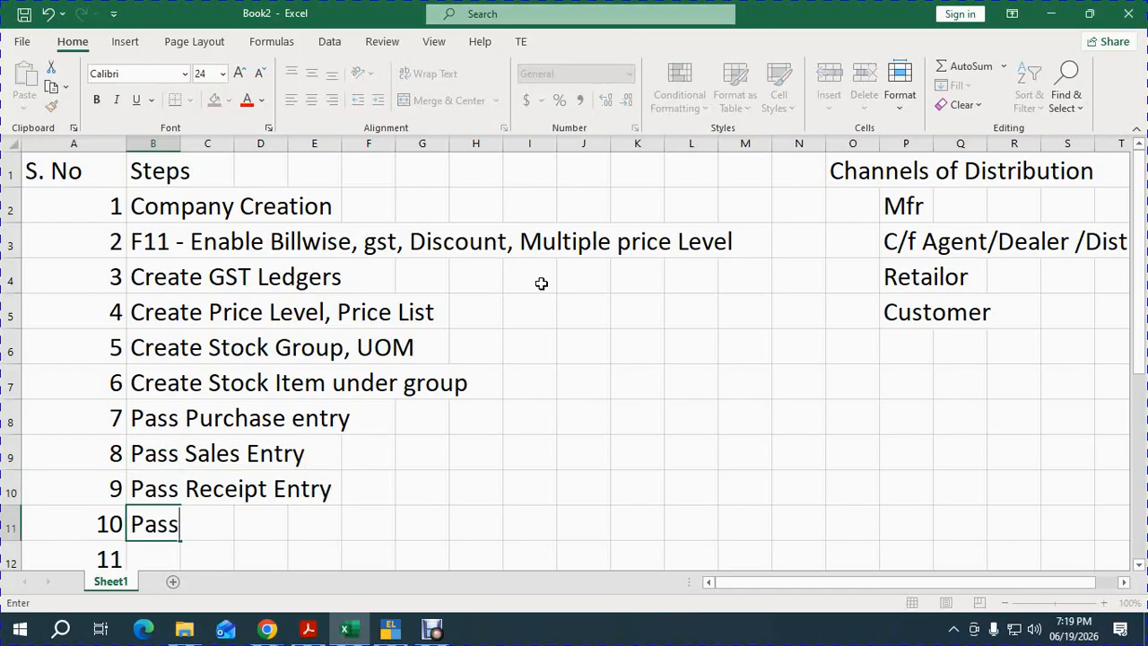
type(" payment Entry")
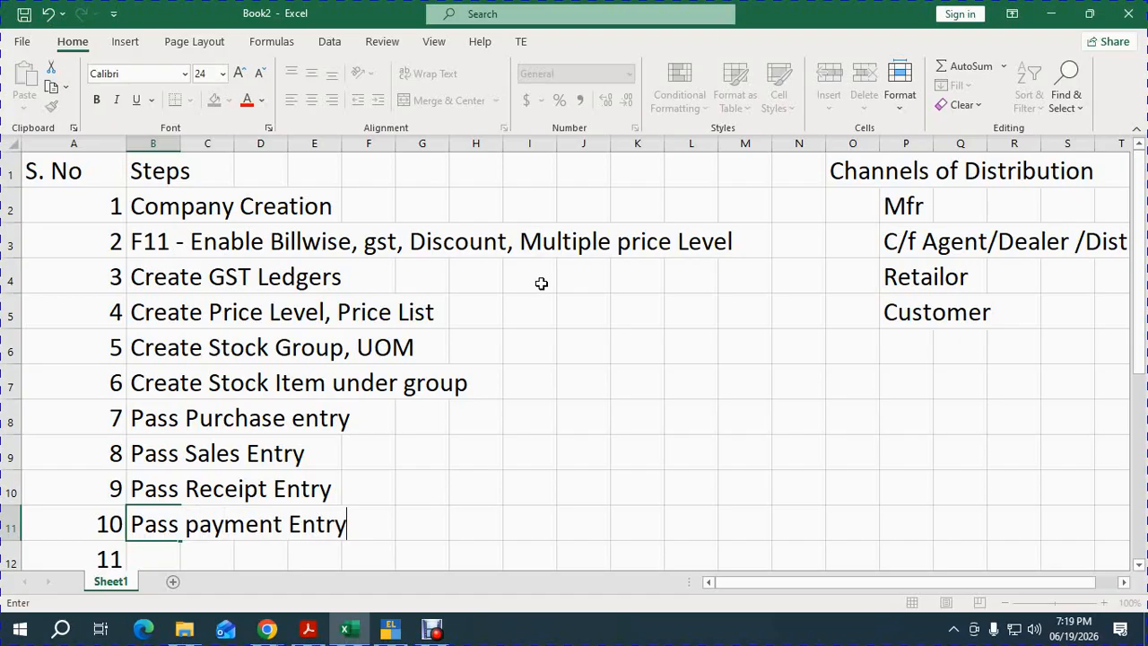
key("Return")
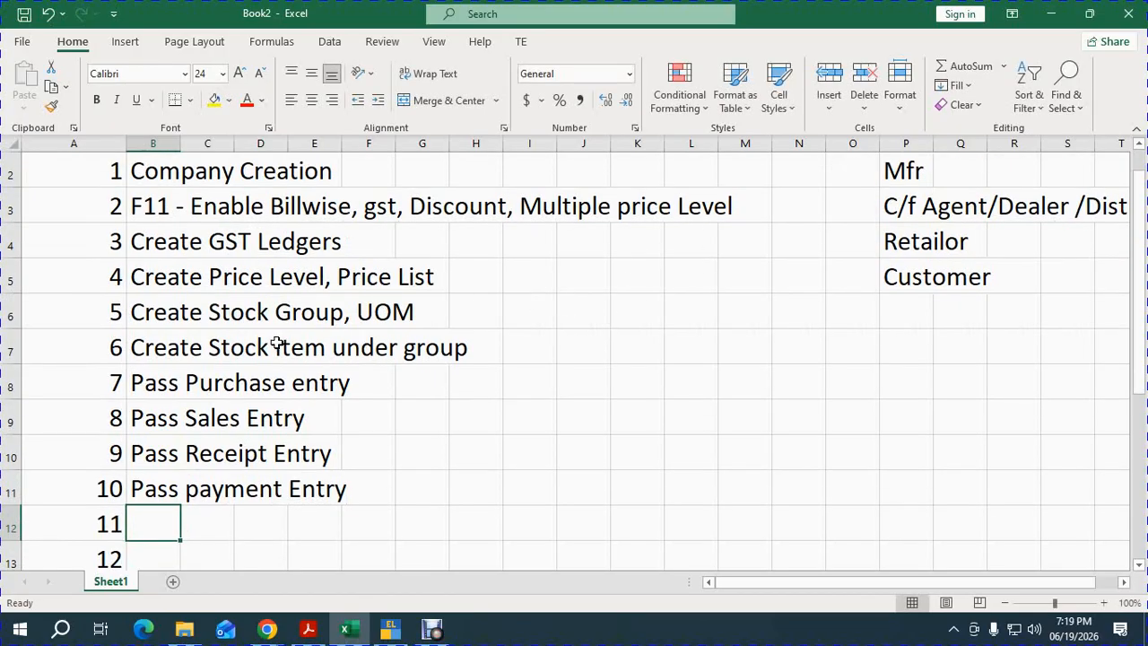
left_click(196, 319)
Reorder the list so the stock steps become 4–5 and 'Create Price Level, Price List' becomes step 6.
left_click(161, 286)
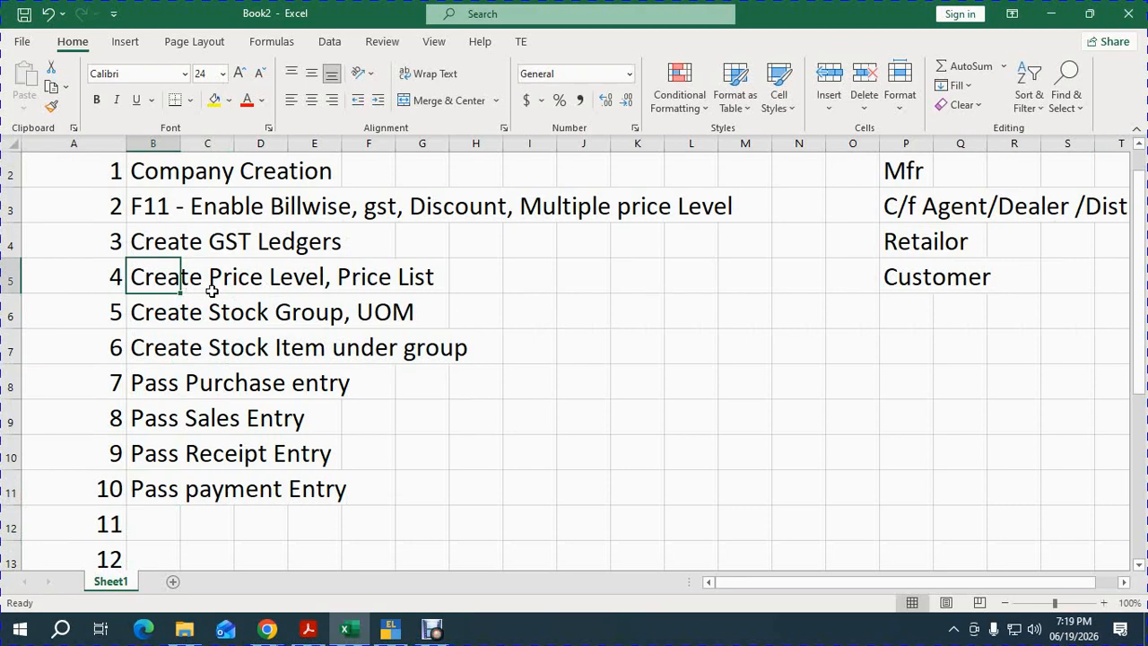
left_click_drag(212, 293, 564, 271)
left_click(192, 310)
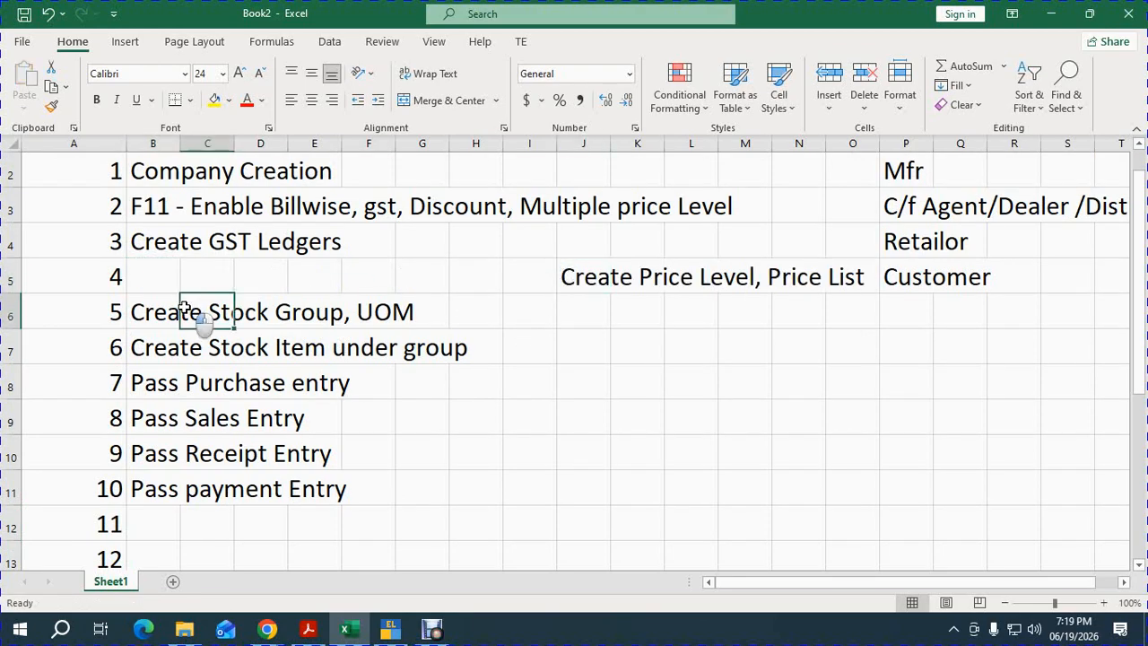
left_click(151, 314)
left_click_drag(151, 314, 153, 341)
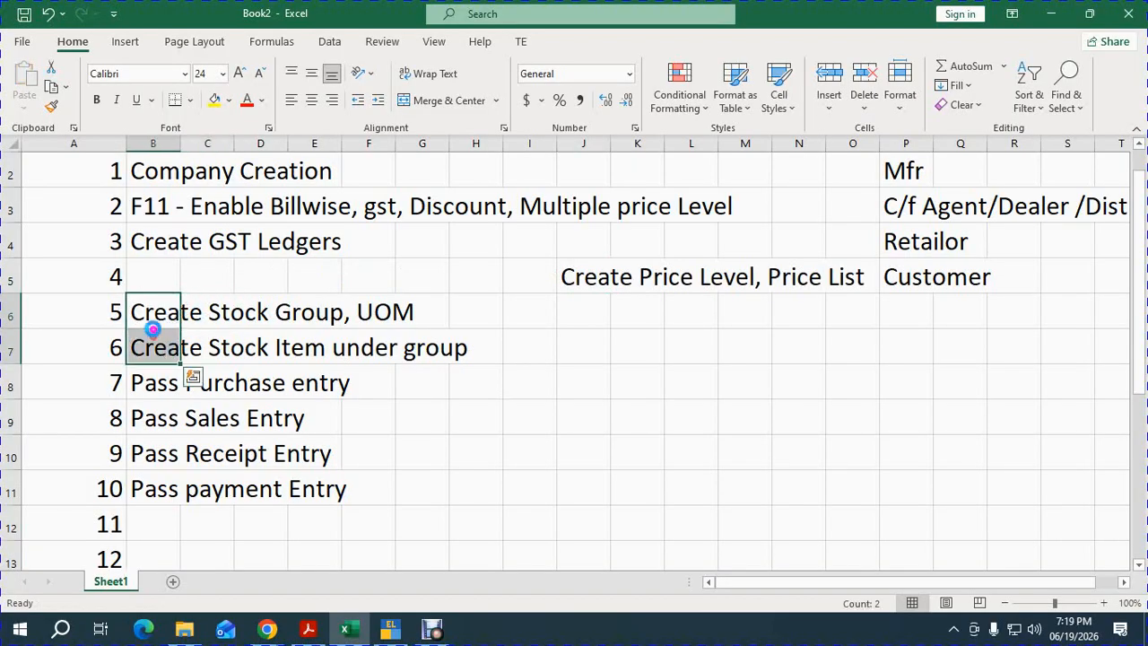
key("ctrl+c")
left_click(144, 264)
key("ctrl+v")
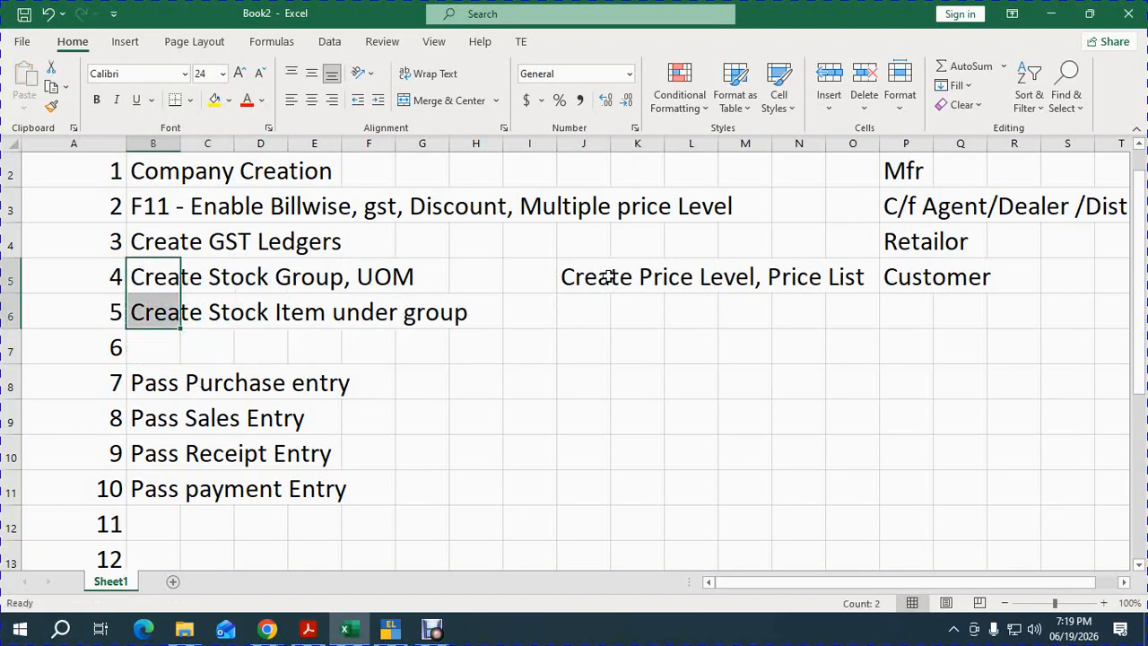
left_click(594, 286)
key("ctrl+x")
left_click(208, 348)
left_click(141, 348)
key("ctrl+v")
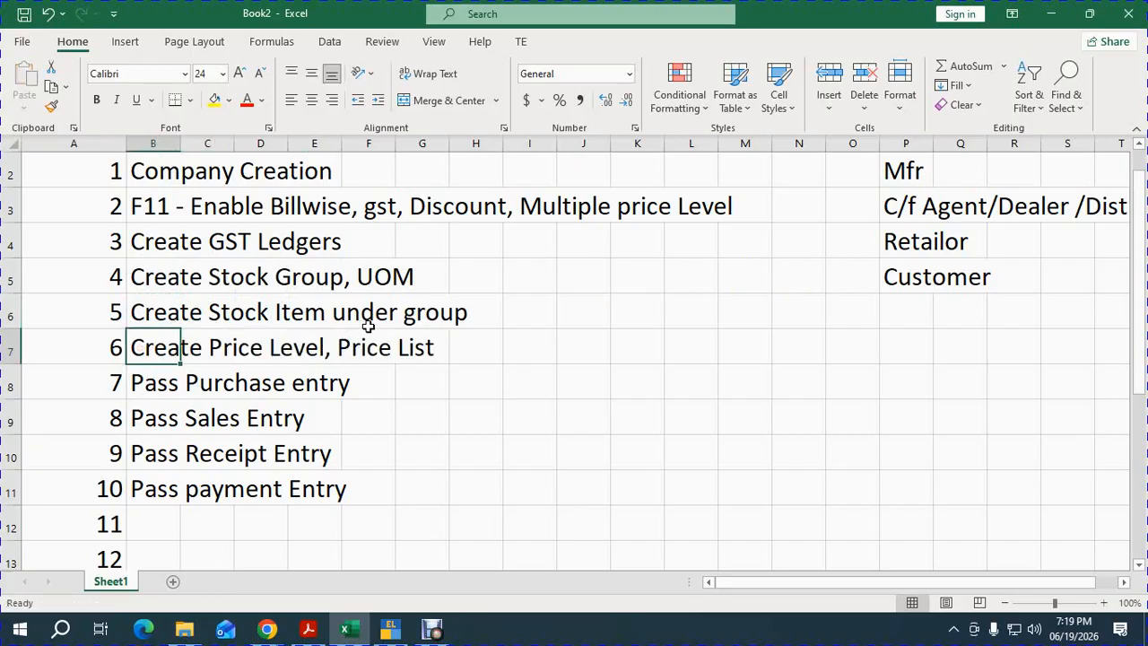
left_click(536, 323)
scroll(516, 296, "up", 1)
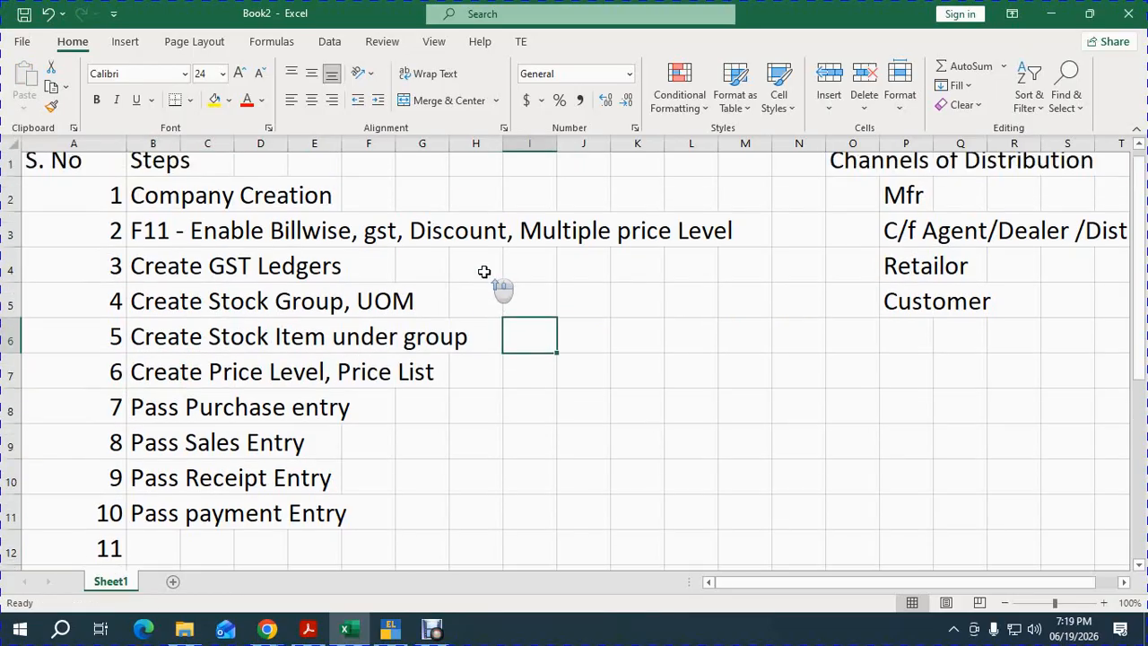
left_click(471, 208)
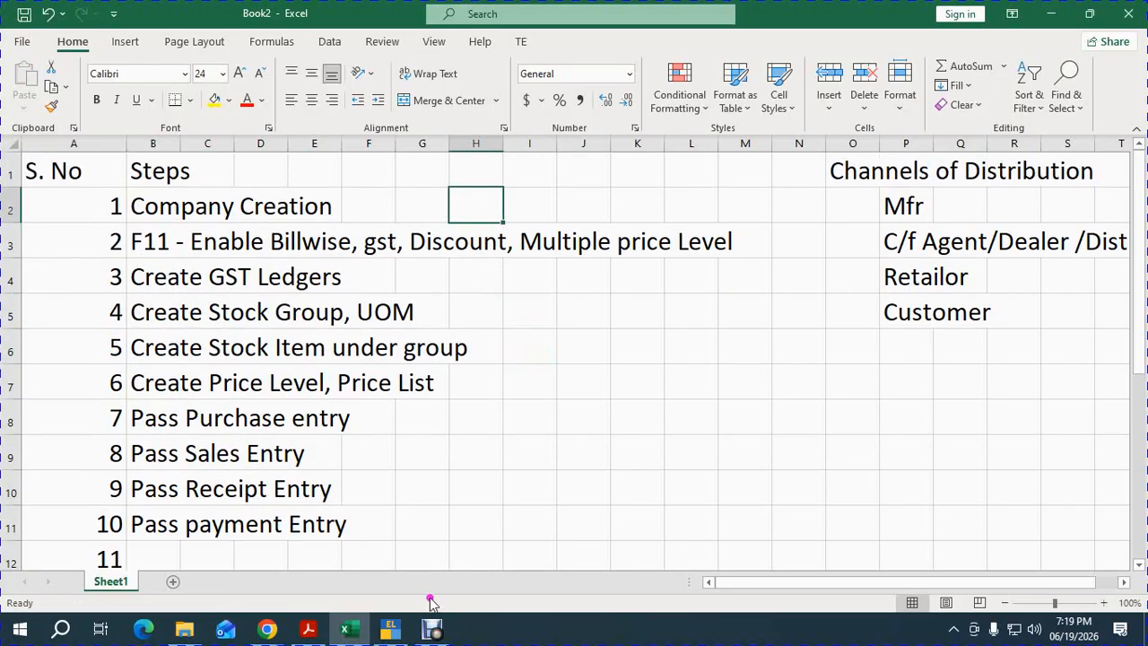
Switch to TallyPrime and open the Create Company form.
mouse_move(397, 632)
left_click(416, 570)
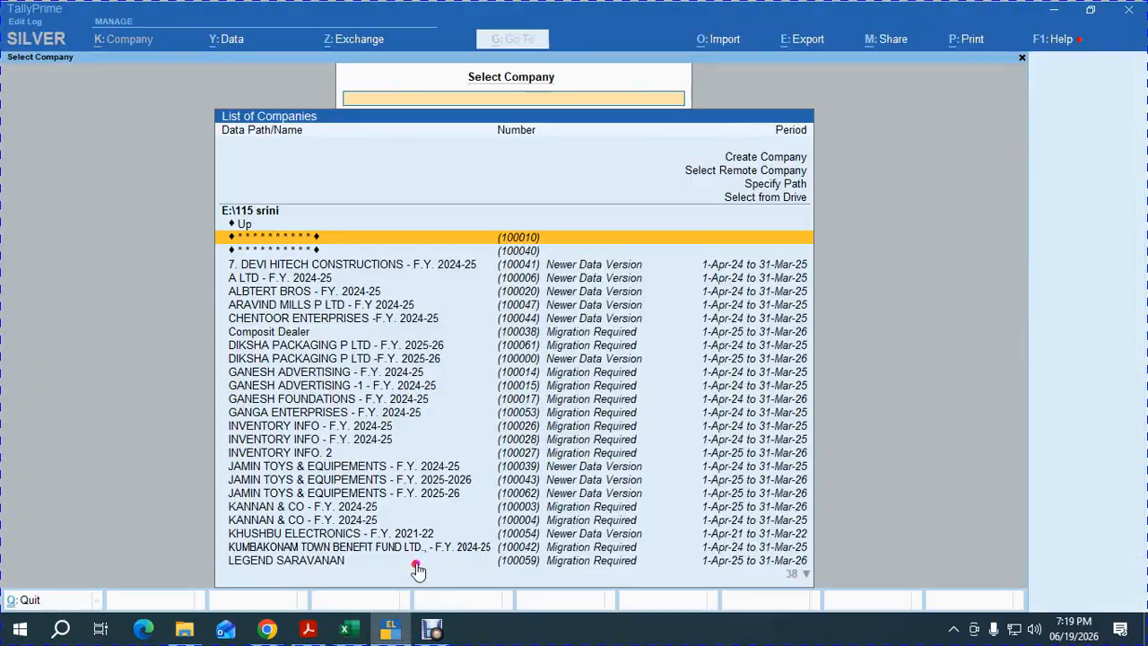
key("Up")
key("Up")
key("Up")
key("Up")
key("Up")
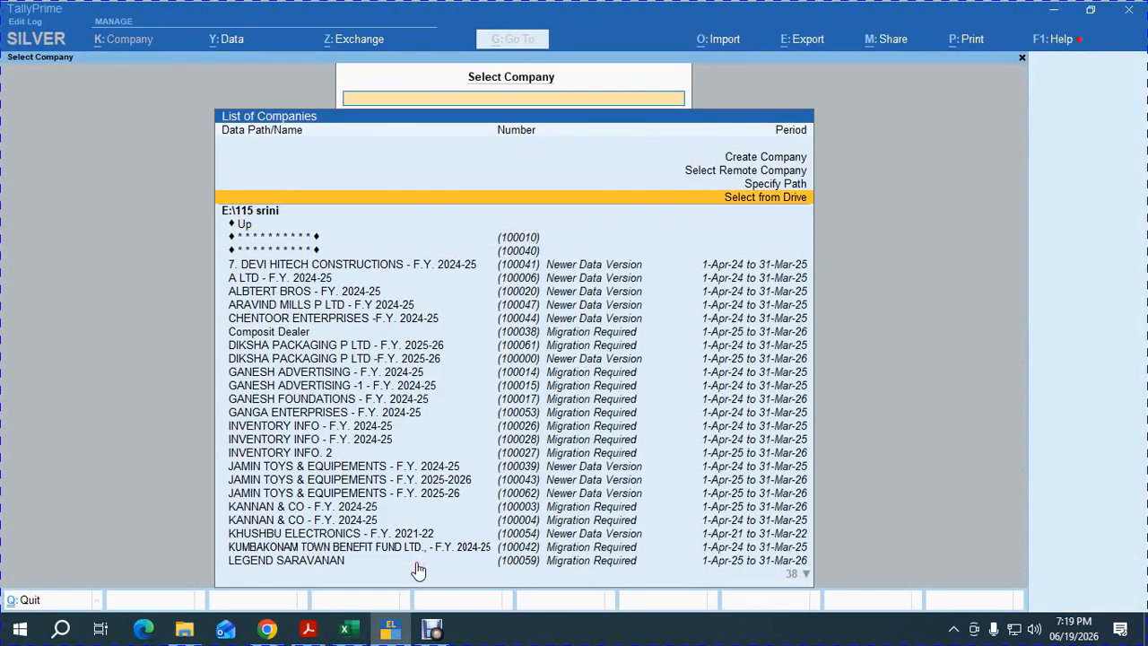
key("Return")
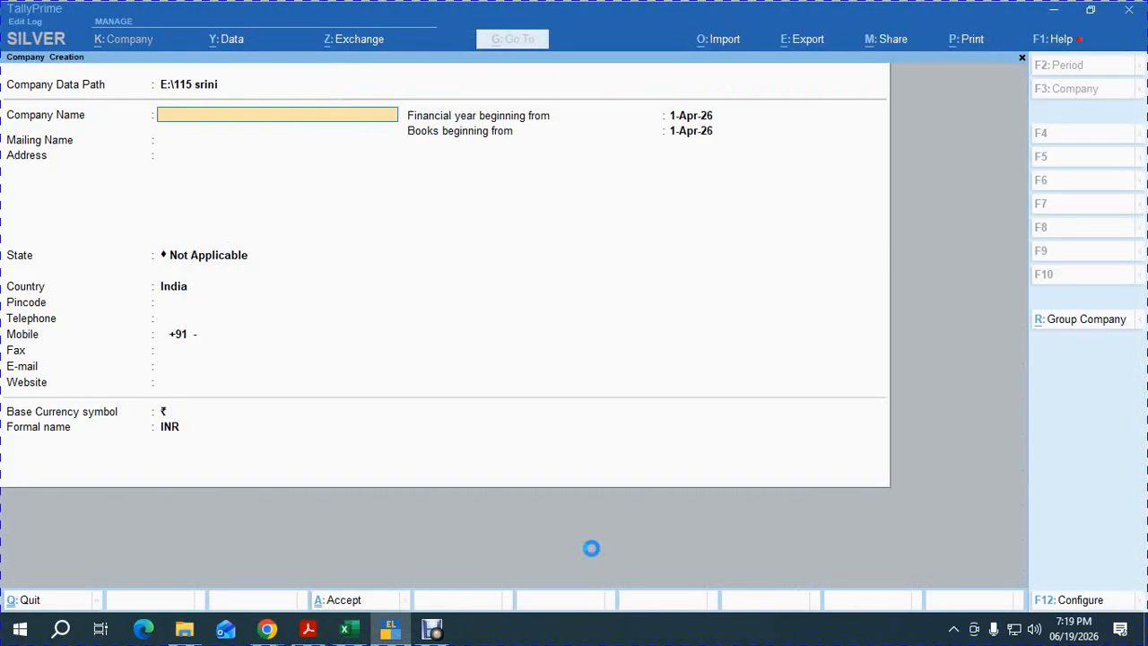
Name the company 'SUMATHI TRADERS F.Y. 2025-26' with mailing name 'SUMATHI TRADERS'.
type("SUMASTH")
key("BackSpace")
type("HI TRADERS")
key("Return")
key("shift+Tab")
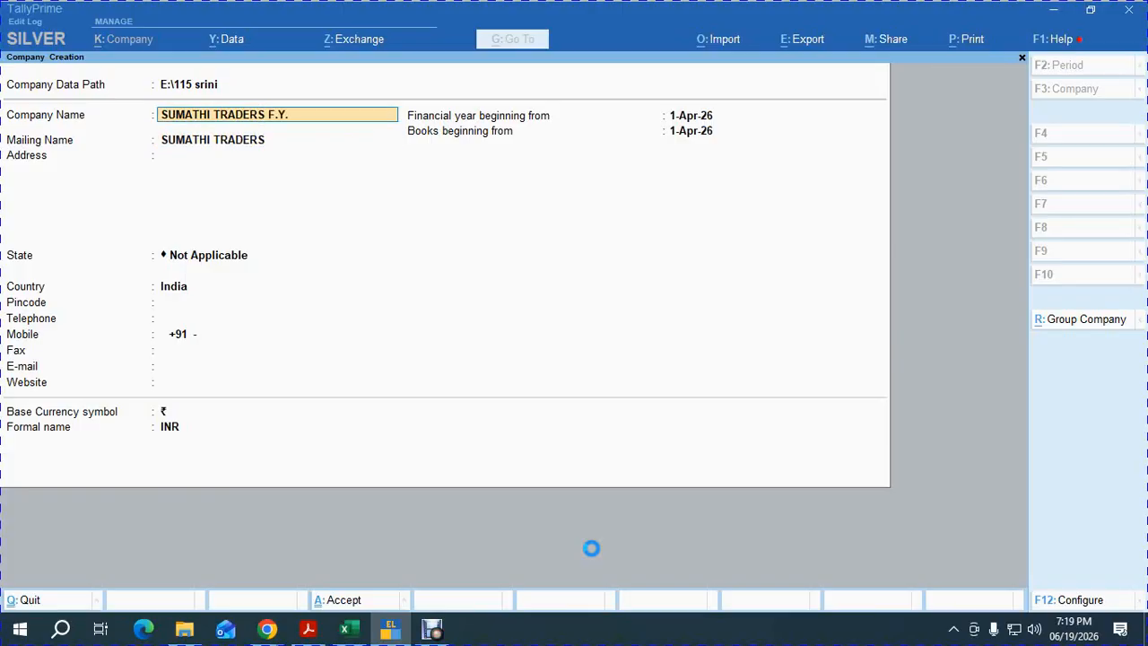
type("F.Y. 2025-26")
key("Return")
key("BackSpace")
key("BackSpace")
key("BackSpace")
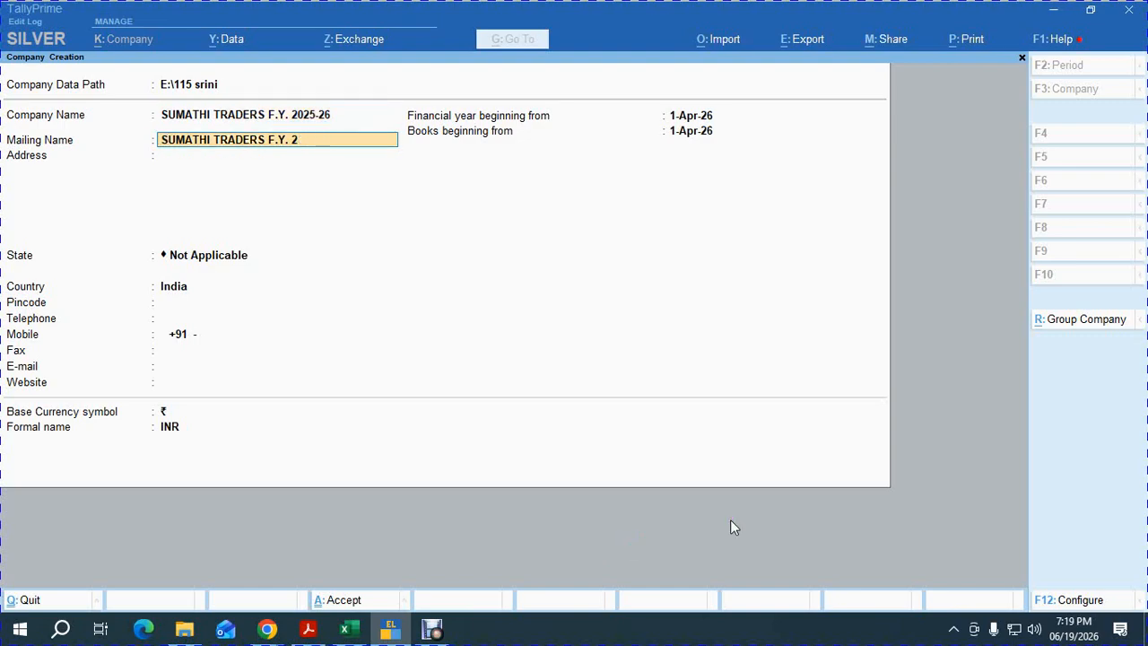
key("BackSpace")
key("BackSpace")
key("BackSpace")
key("BackSpace")
key("Return")
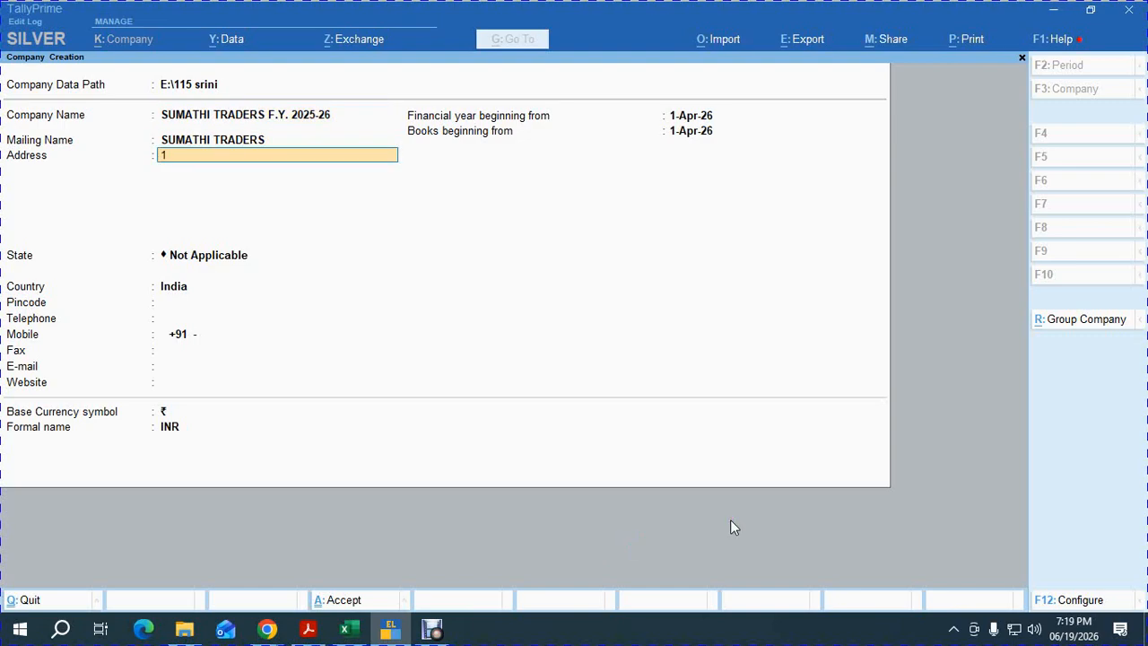
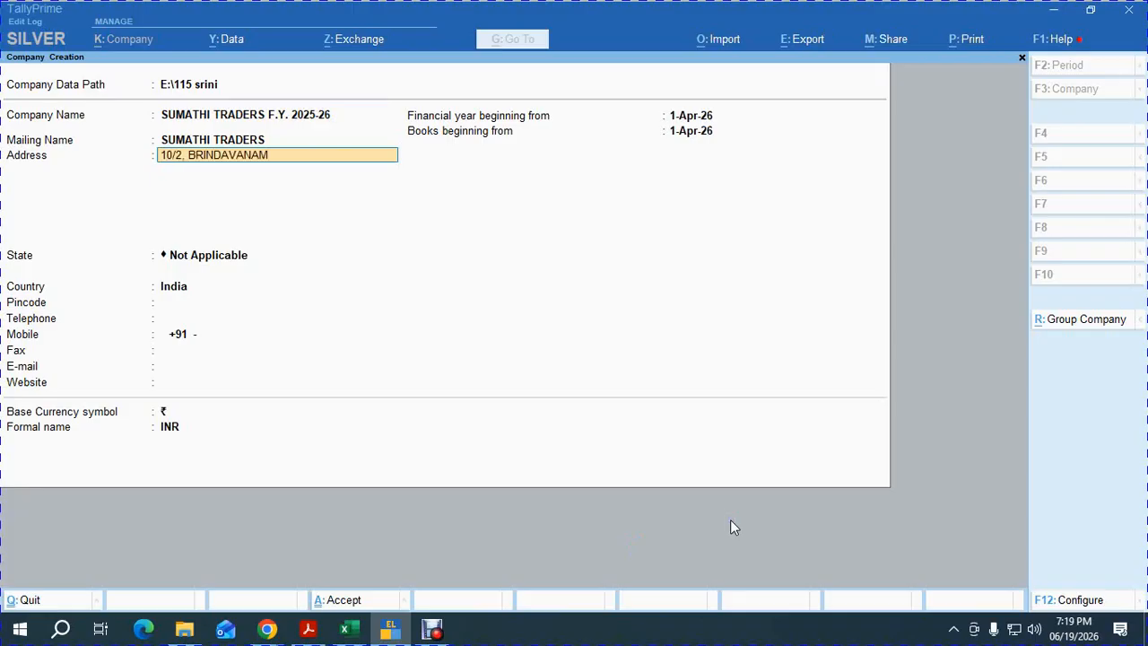
Enter the company's three-line address, state Tamil Nadu and the pincode.
key("Return")
type("CHETPET")
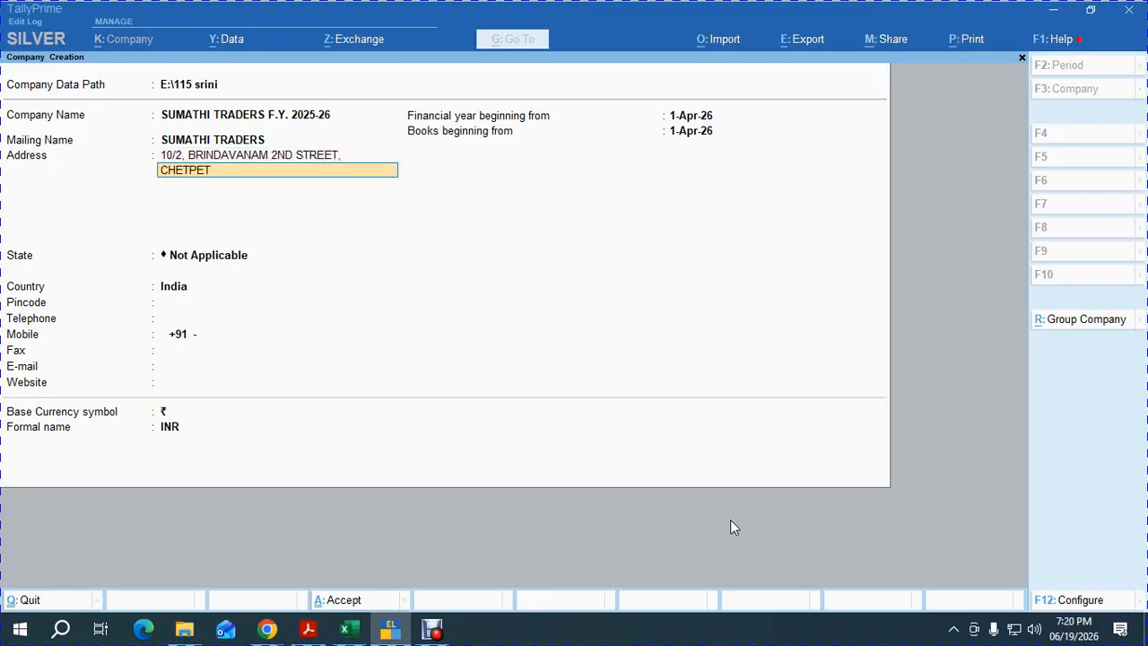
type(",")
key("Return")
type("CHENNAI")
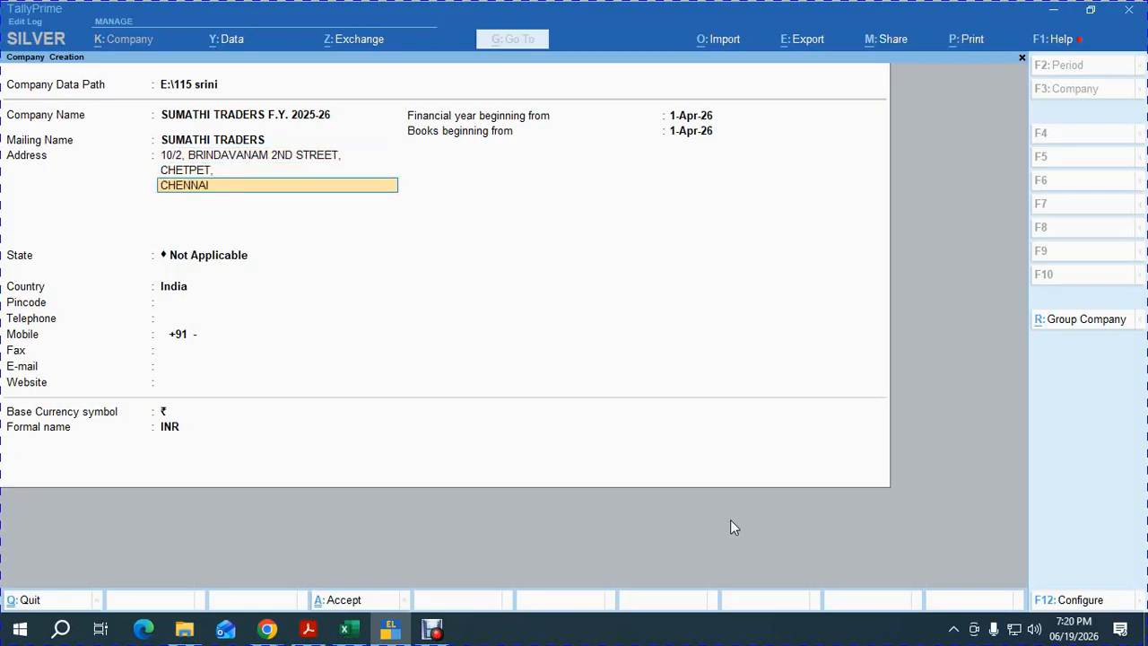
type(" - 600 031")
key("Return")
key("Return")
type("ta")
key("Return")
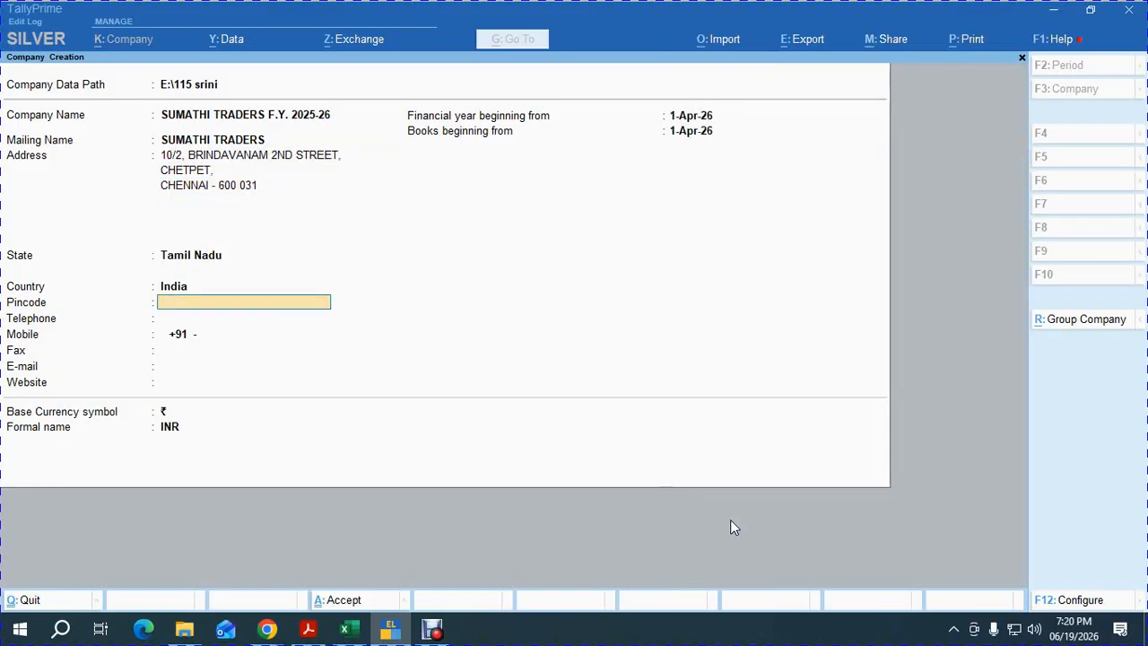
type("600 031")
key("Return")
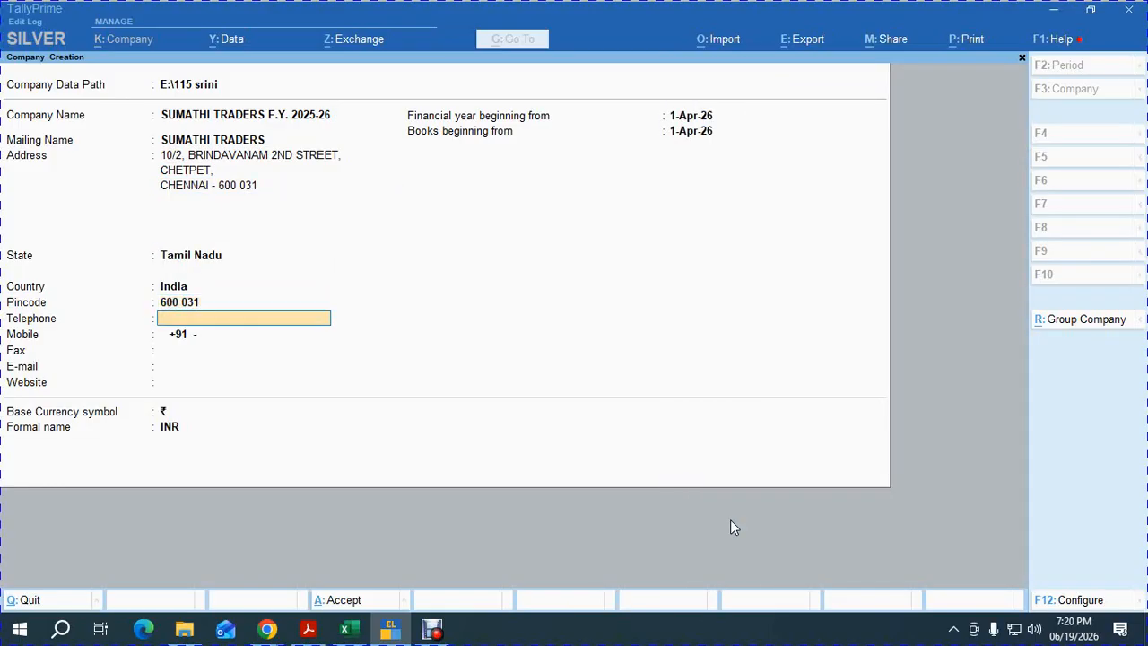
Fill in the telephone, mobile and e-mail, set the financial year from 1-Apr-25, and save the company.
type("2836 1563")
key("Return")
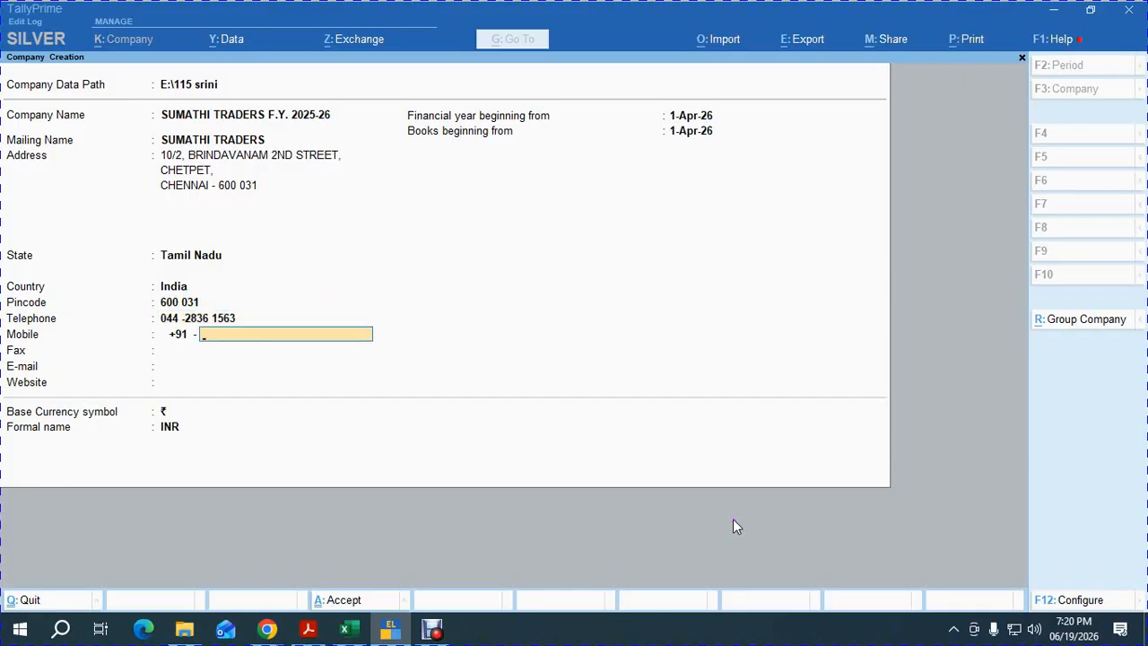
key("Return")
key("Return")
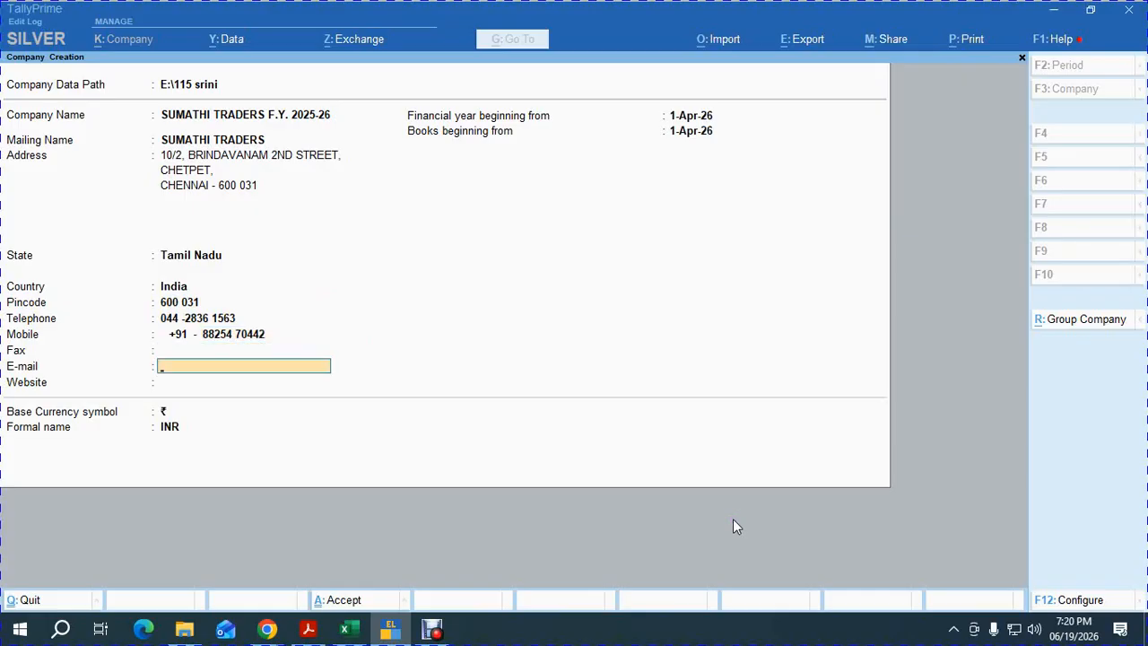
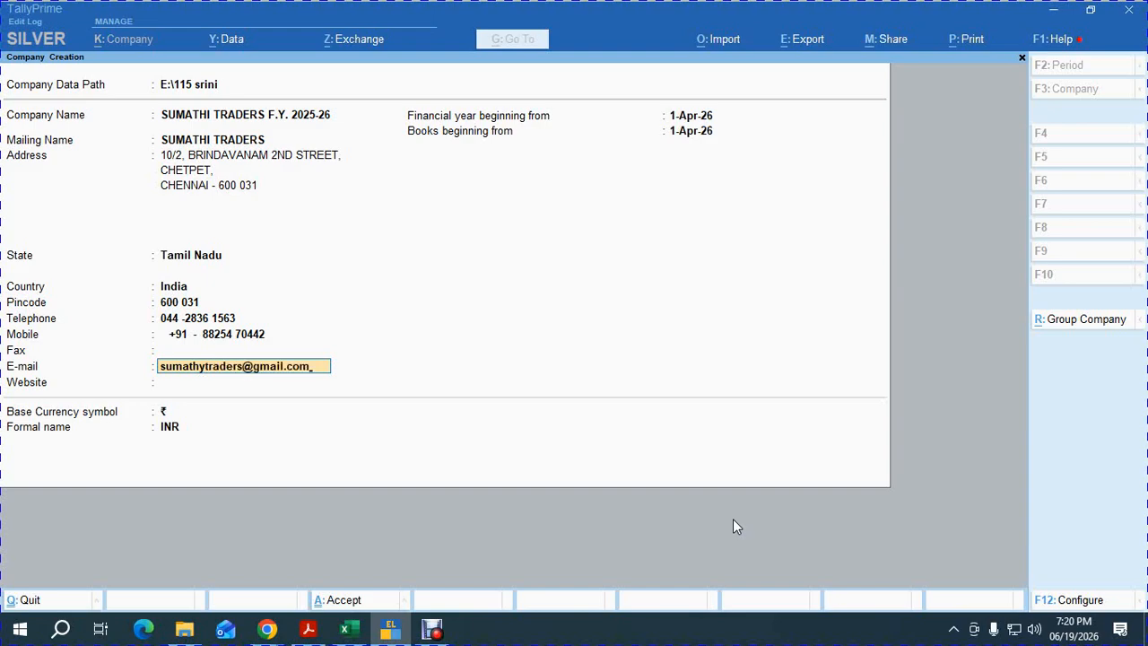
key("Return")
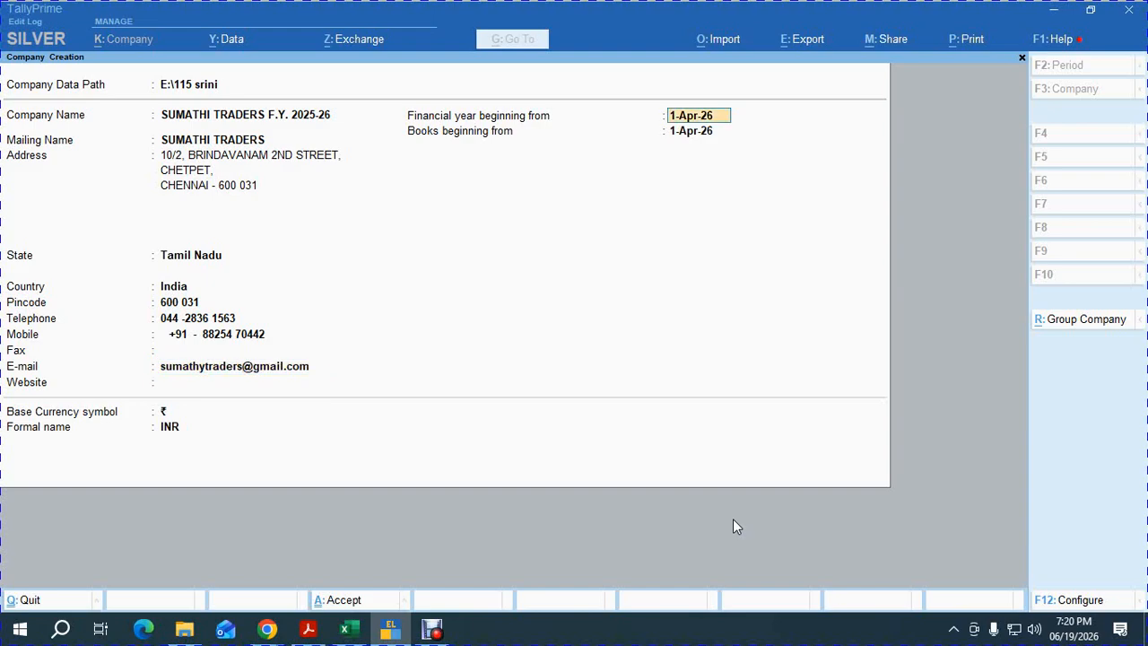
type("a25")
key("Return")
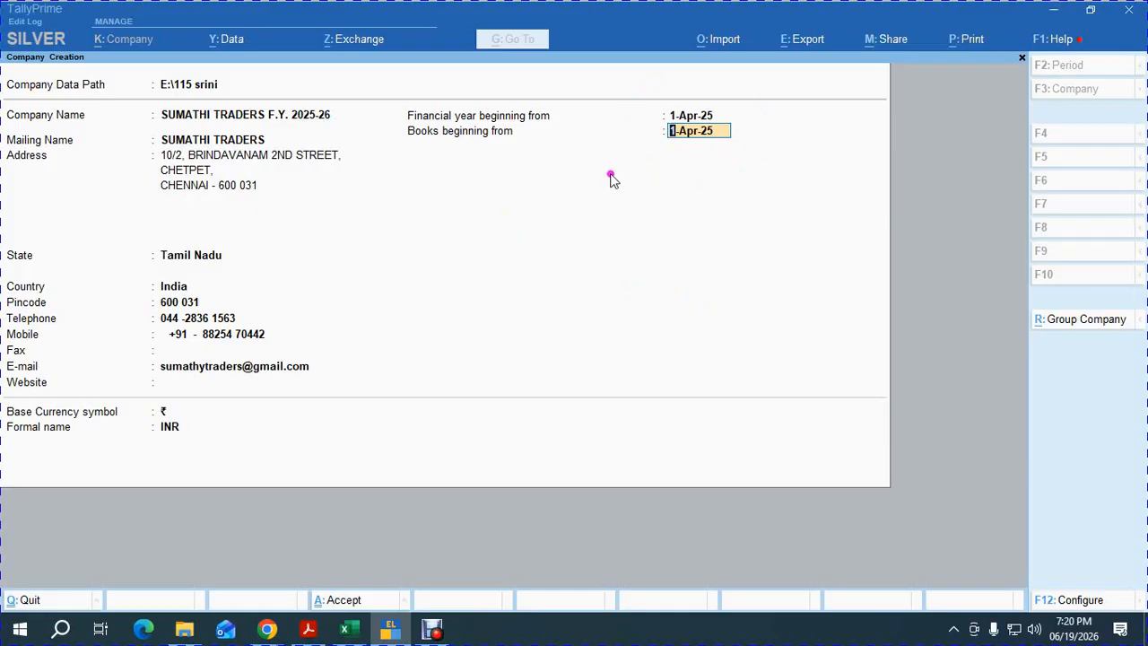
key("Return")
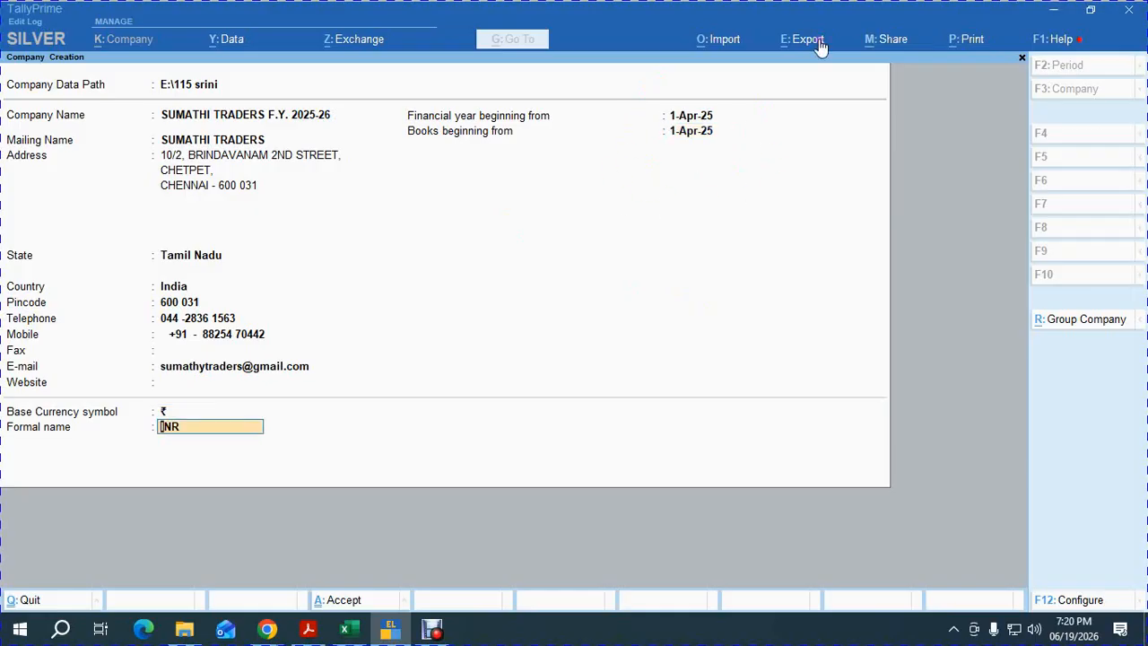
key("Return")
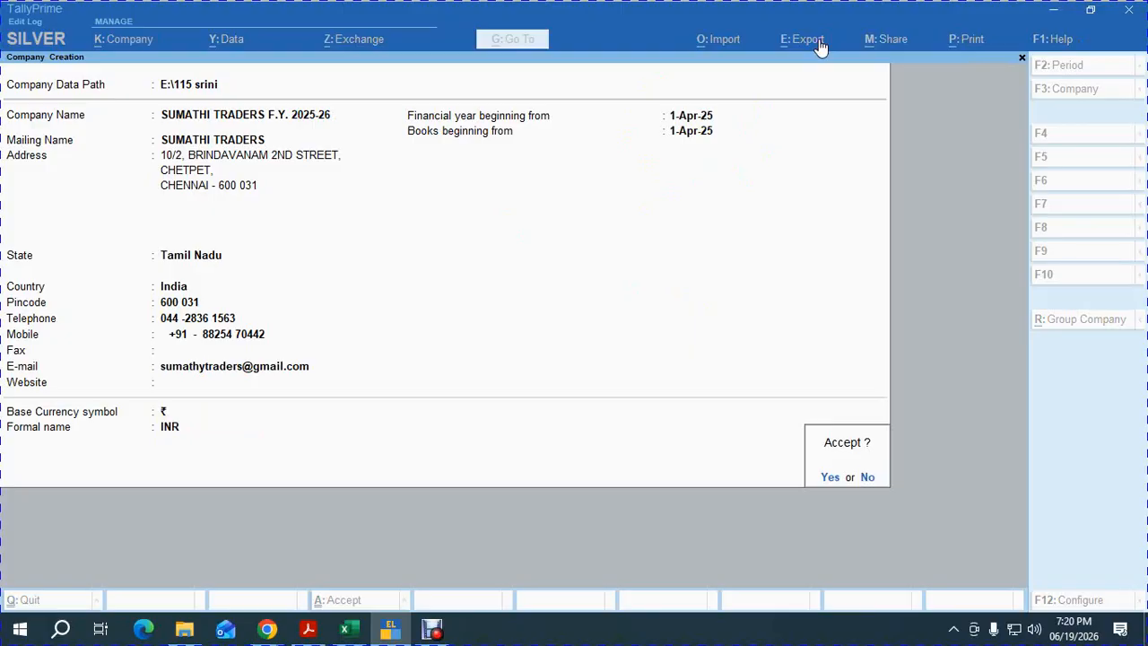
key("Return")
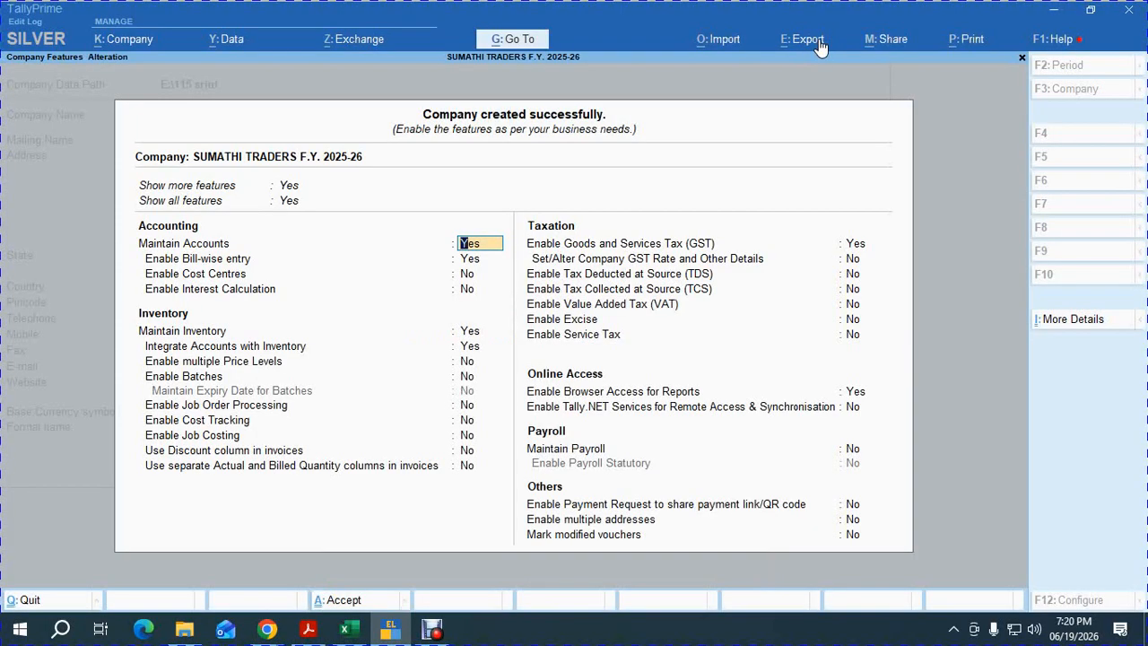
In F11 Company Features, set Enable multiple Price Levels and Use Discount column to Yes.
key("Return")
key("Return")
key("Return")
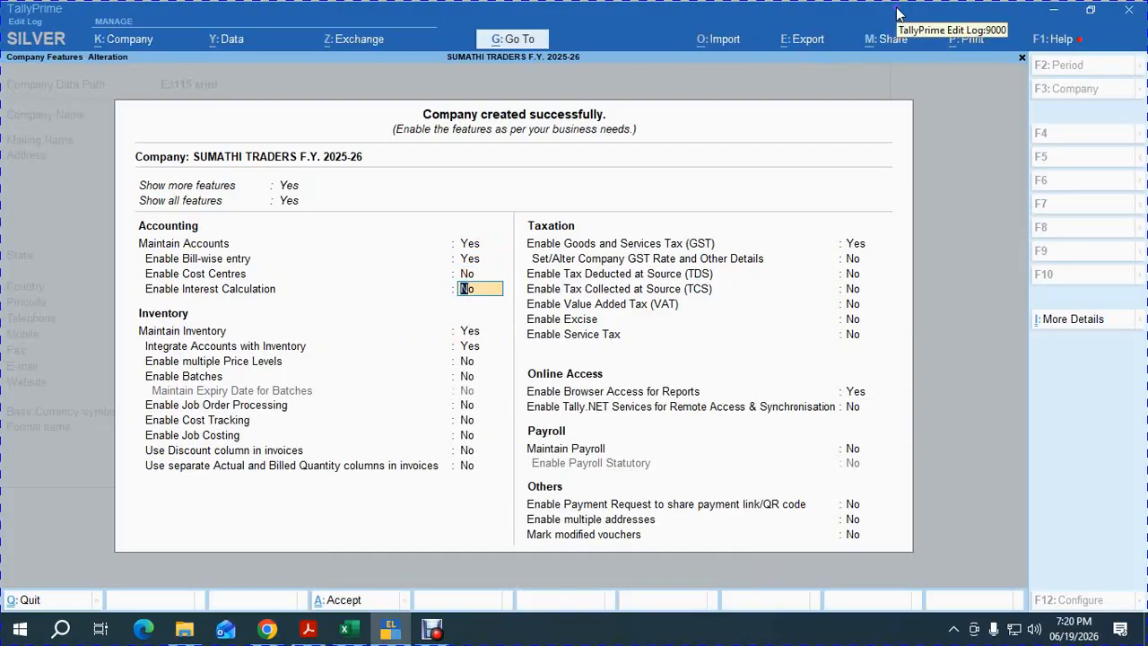
key("Return")
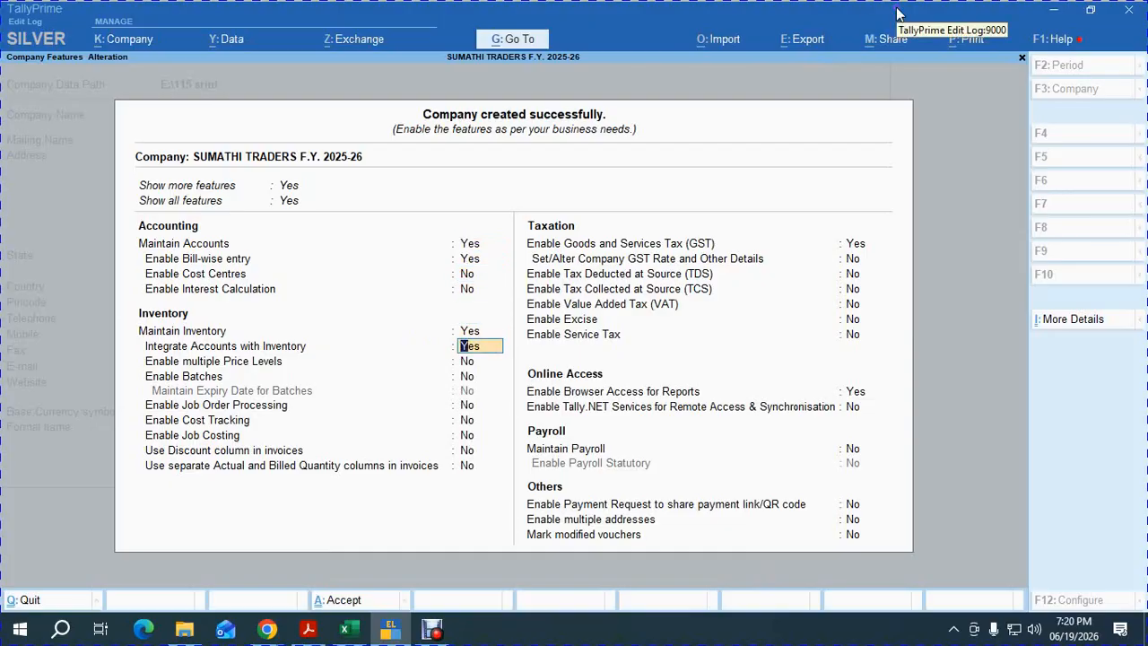
key("Return")
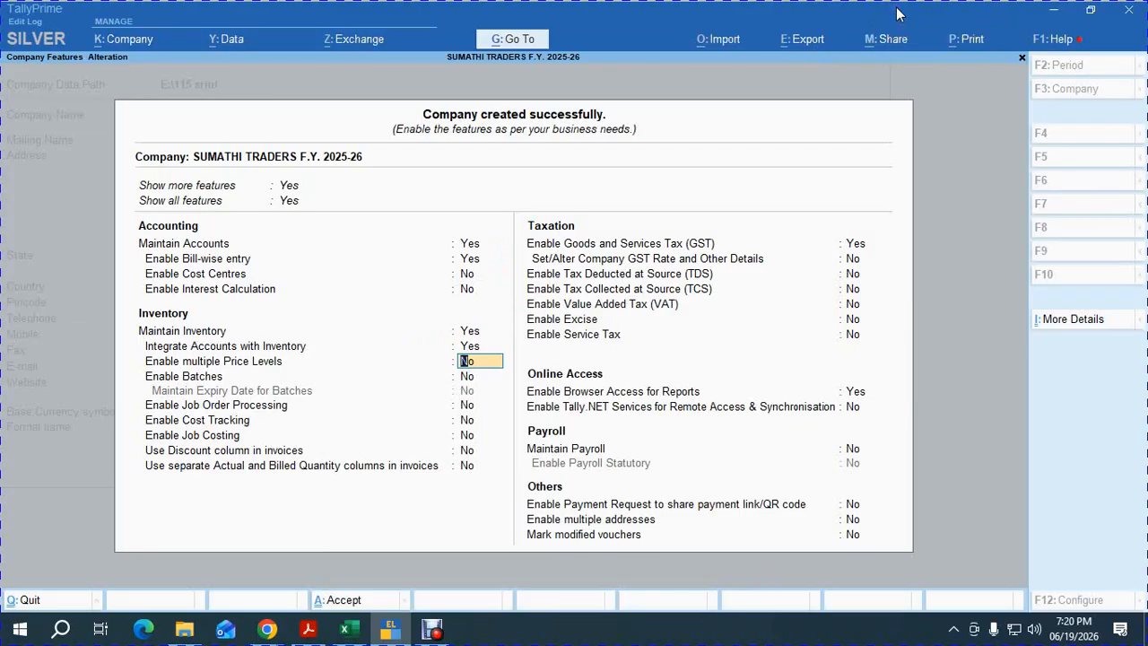
key("y")
key("Return")
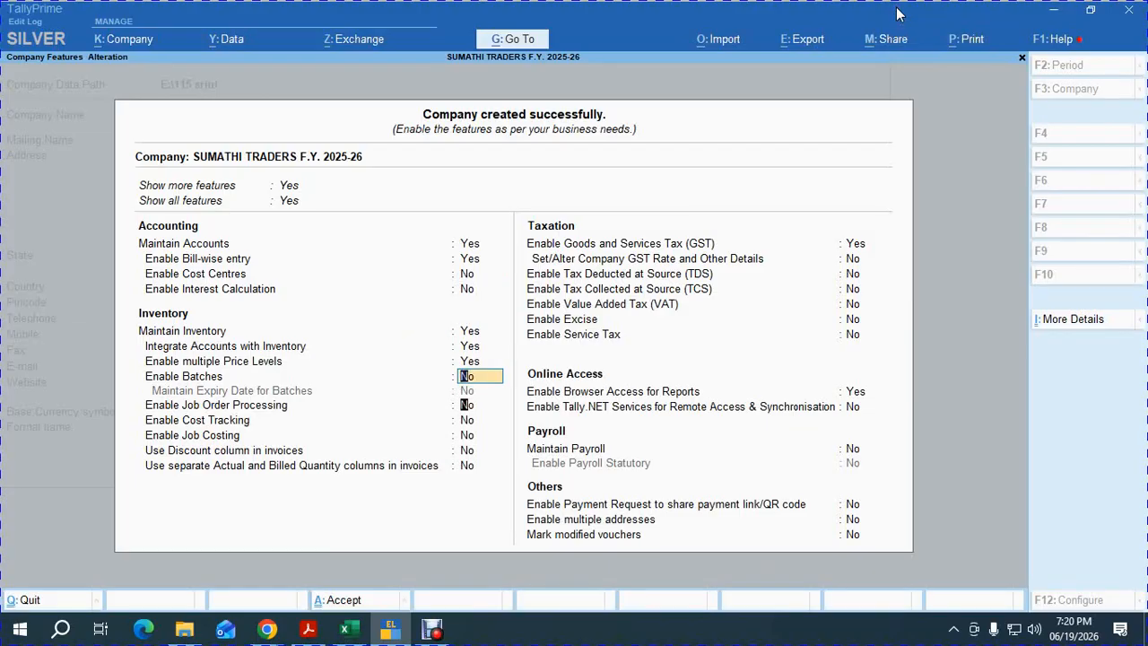
key("Return")
key("Return")
key("Return")
key("Return")
type("y")
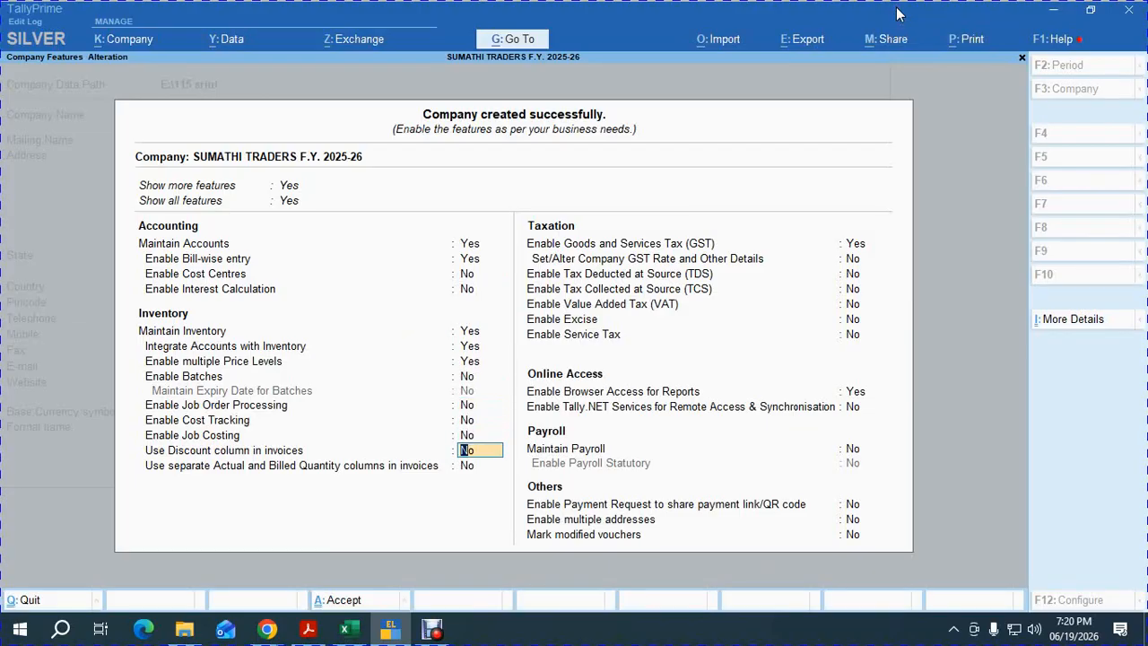
Check row 3 of the Excel steps checklist.
key("alt+Tab")
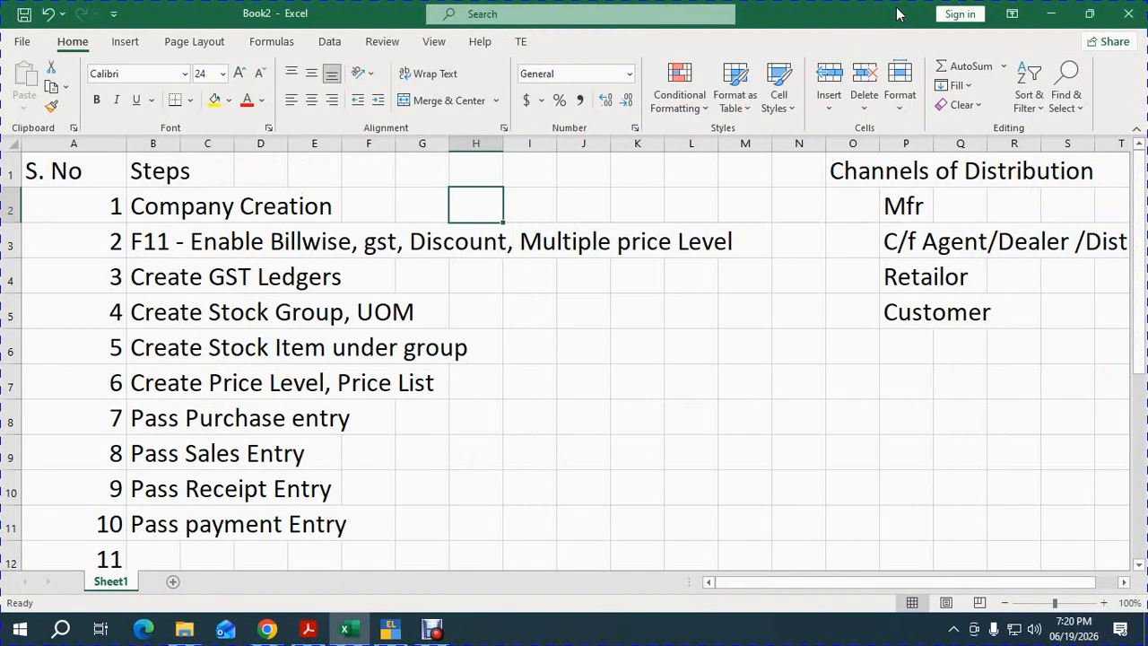
key("Down")
key("Left")
Accept the inventory options and go on to the GSTIN/UIN field in GST Details.
key("alt+Tab")
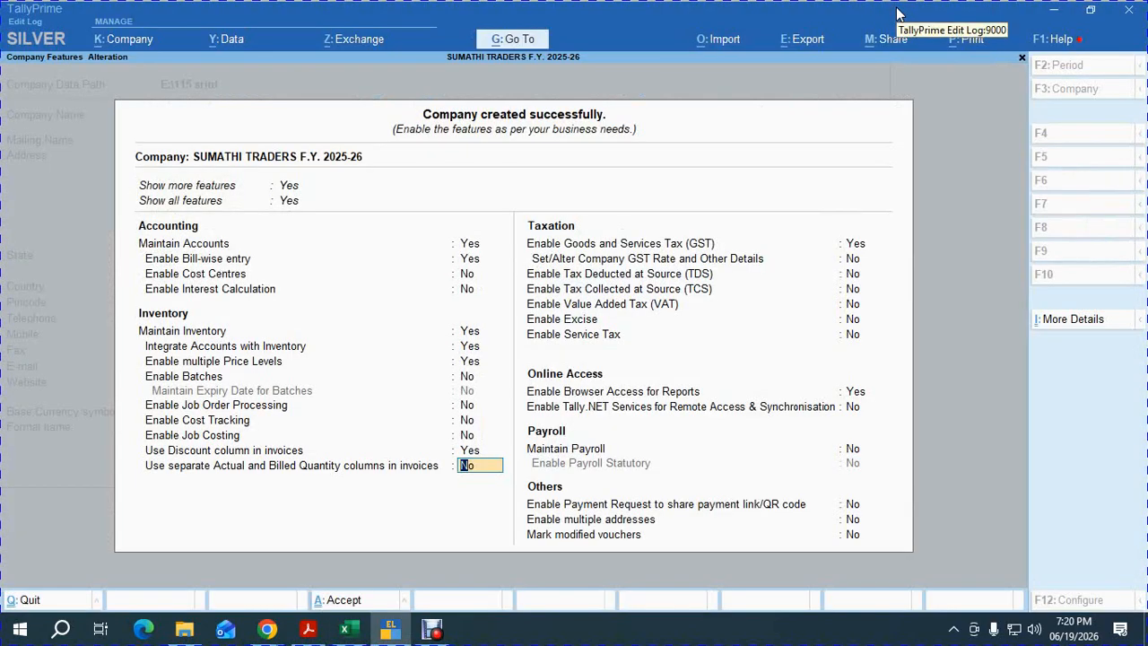
key("Return")
key("Return")
key("Return")
key("Return")
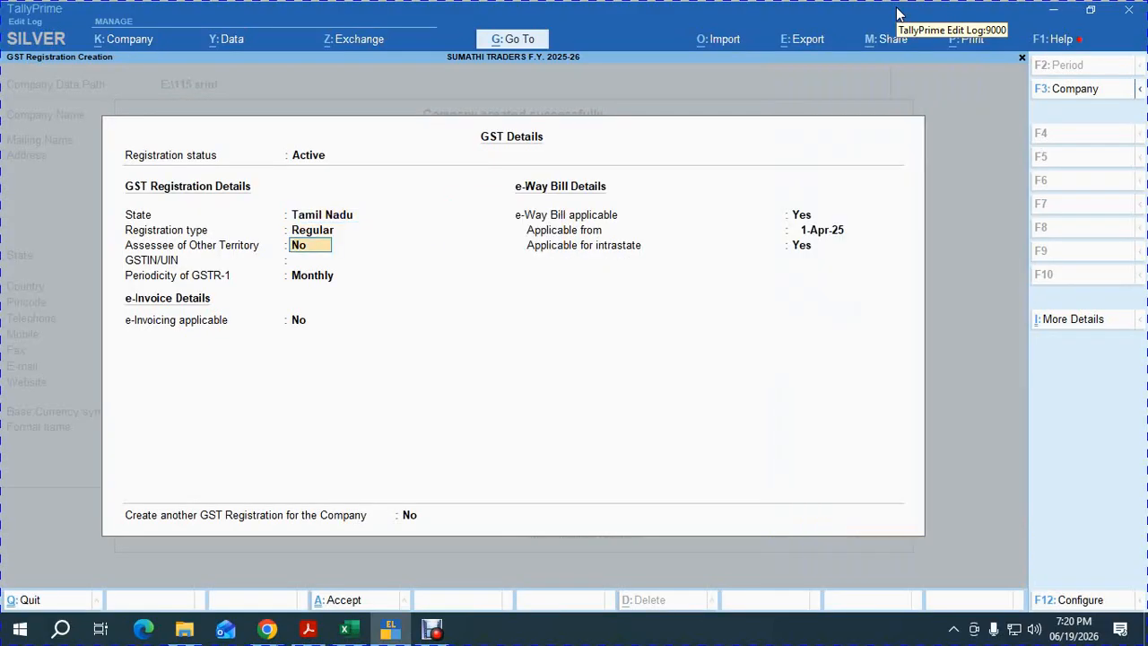
key("Return")
key("alt+Tab")
key("alt+Tab")
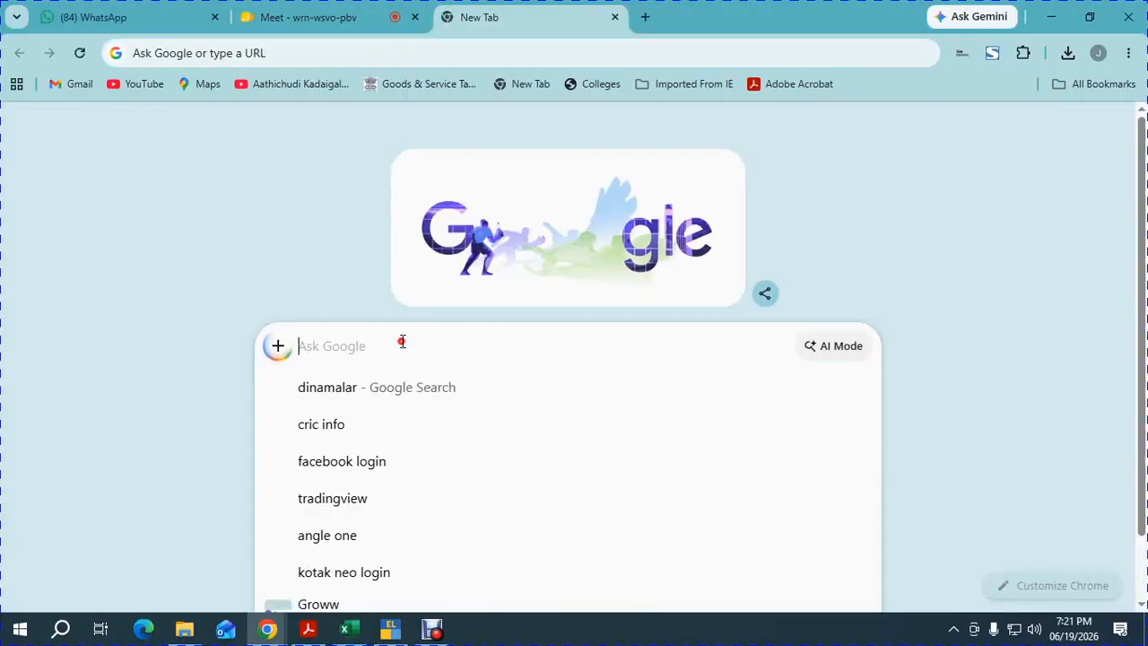
Search Google for 'gstn for sumathy trader chennai' and scroll the results.
left_click(403, 336)
type("gst")
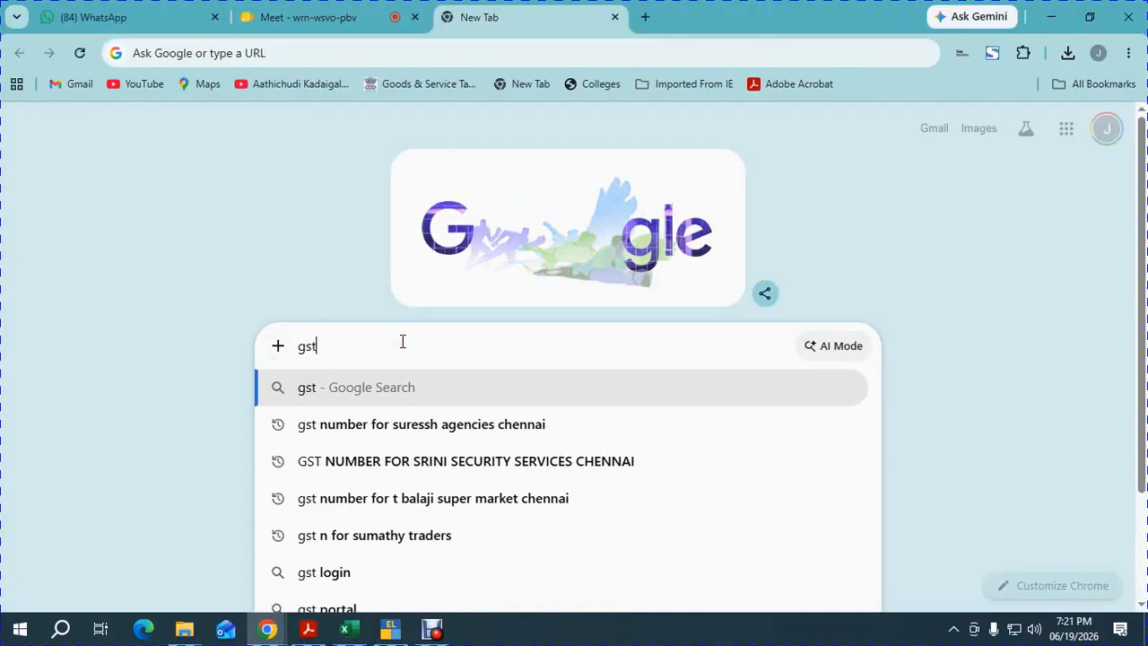
type("n for sumat")
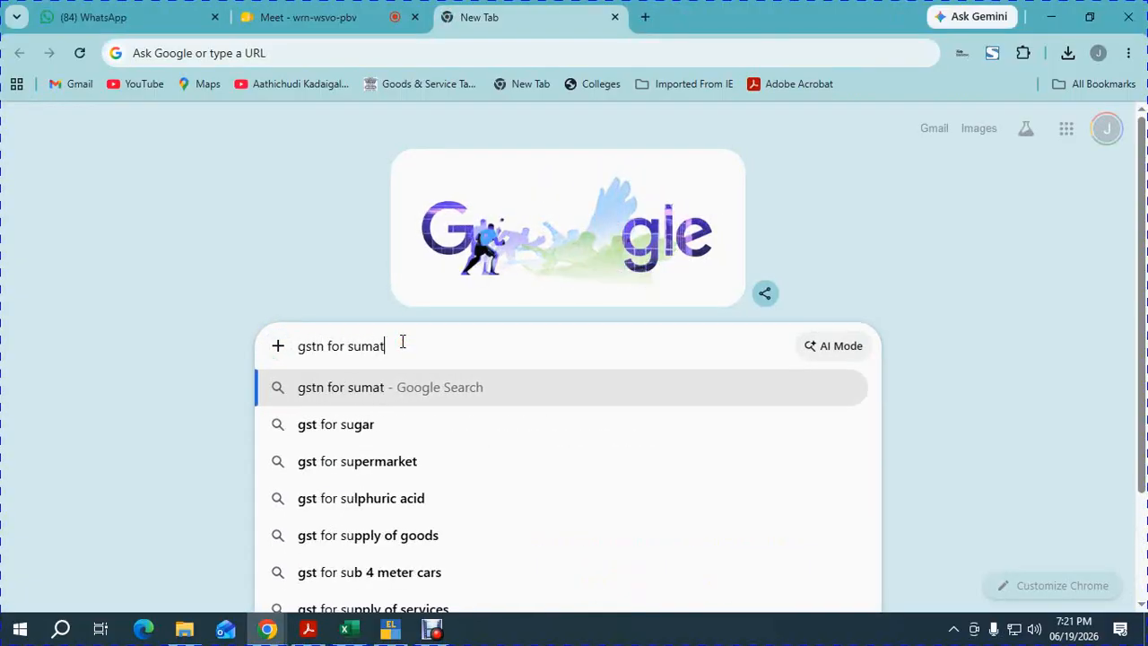
type("hy trader c")
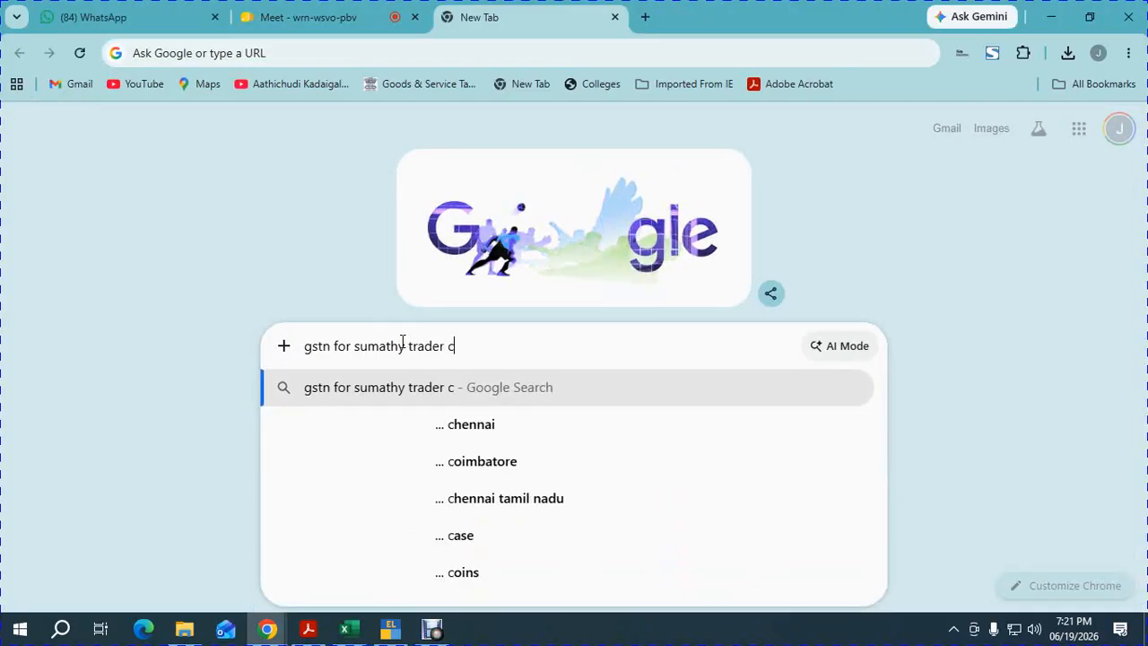
left_click(450, 428)
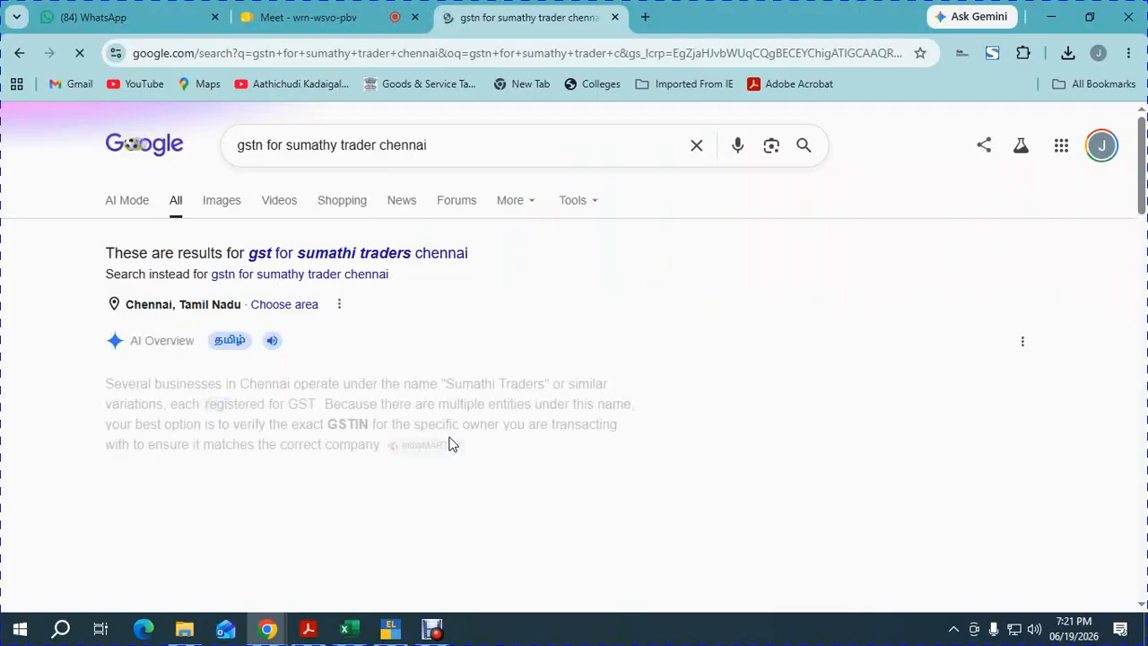
scroll(364, 492, "down", 1)
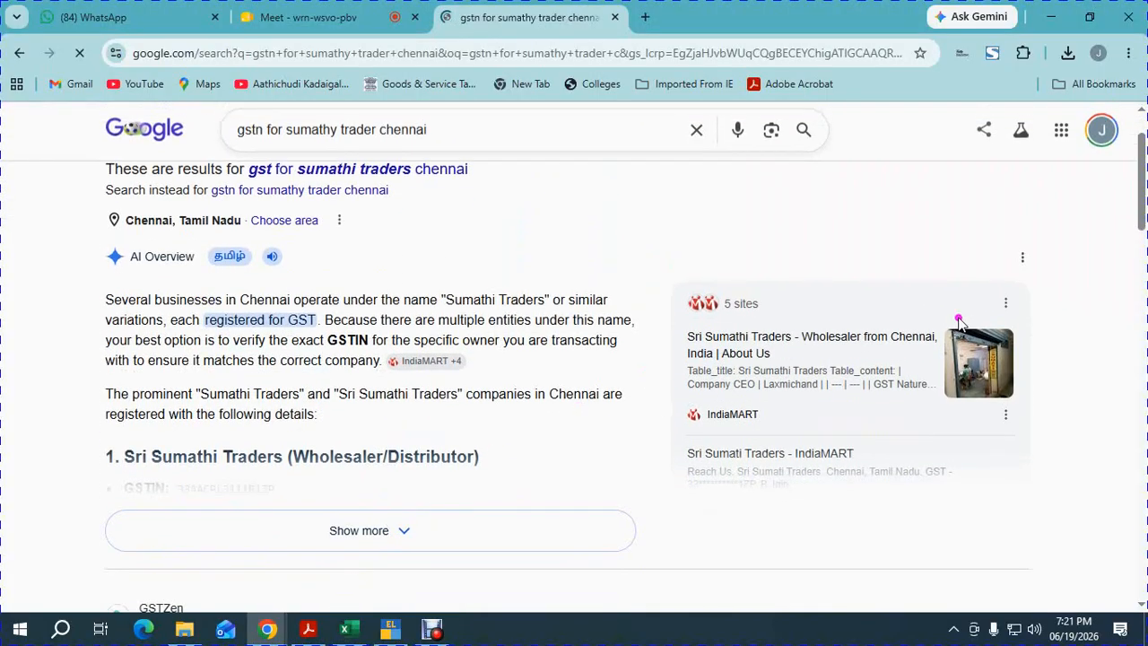
left_click_drag(1140, 212, 1141, 285)
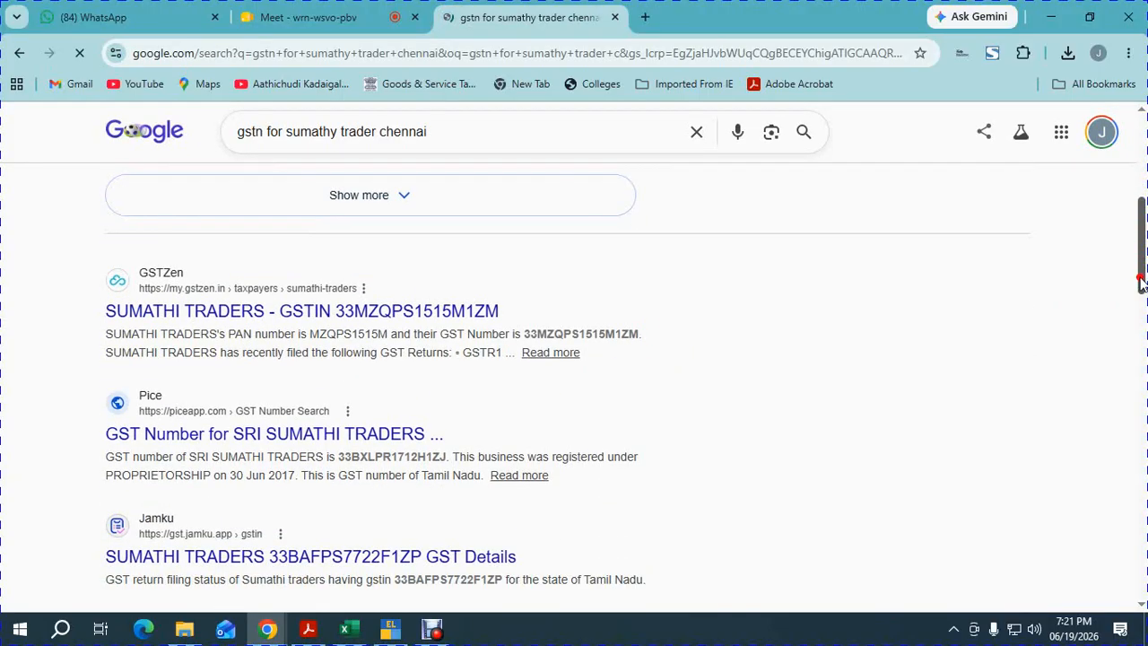
Copy Sumathi Traders' GSTIN from the GSTZen result into GSTIN/UIN and accept the company features.
double_click(540, 332)
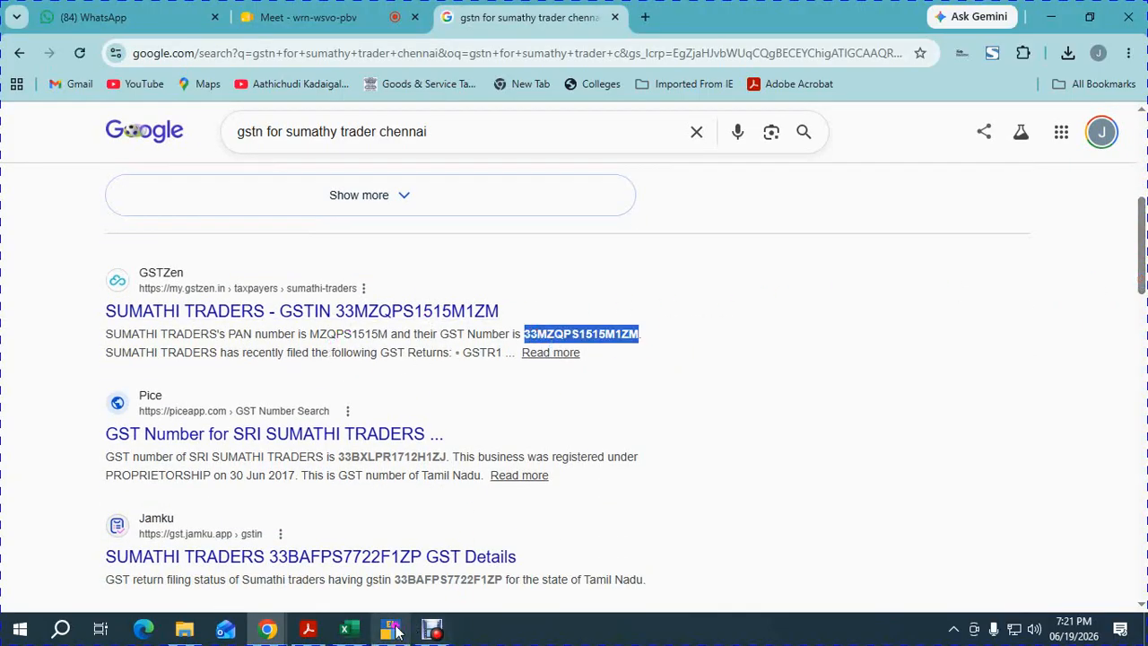
left_click(390, 628)
key("ctrl+alt+v")
key("Return")
key("Return")
key("Return")
key("Return")
key("Return")
key("Return")
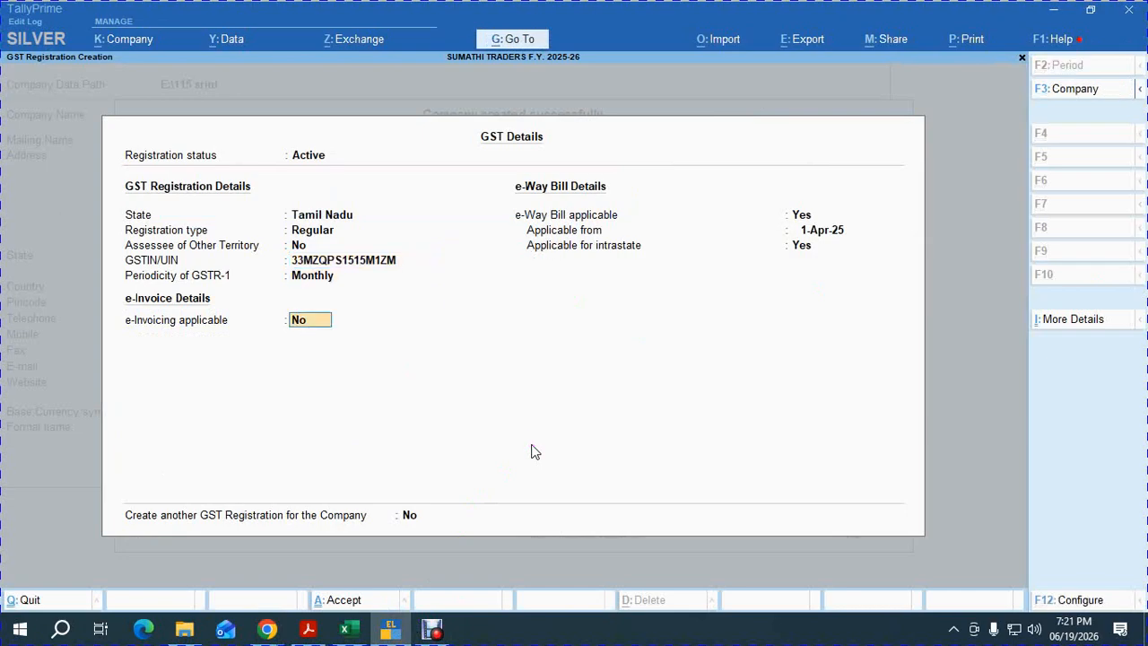
key("Return")
key("Return")
key("Return")
key("Return")
key("Return")
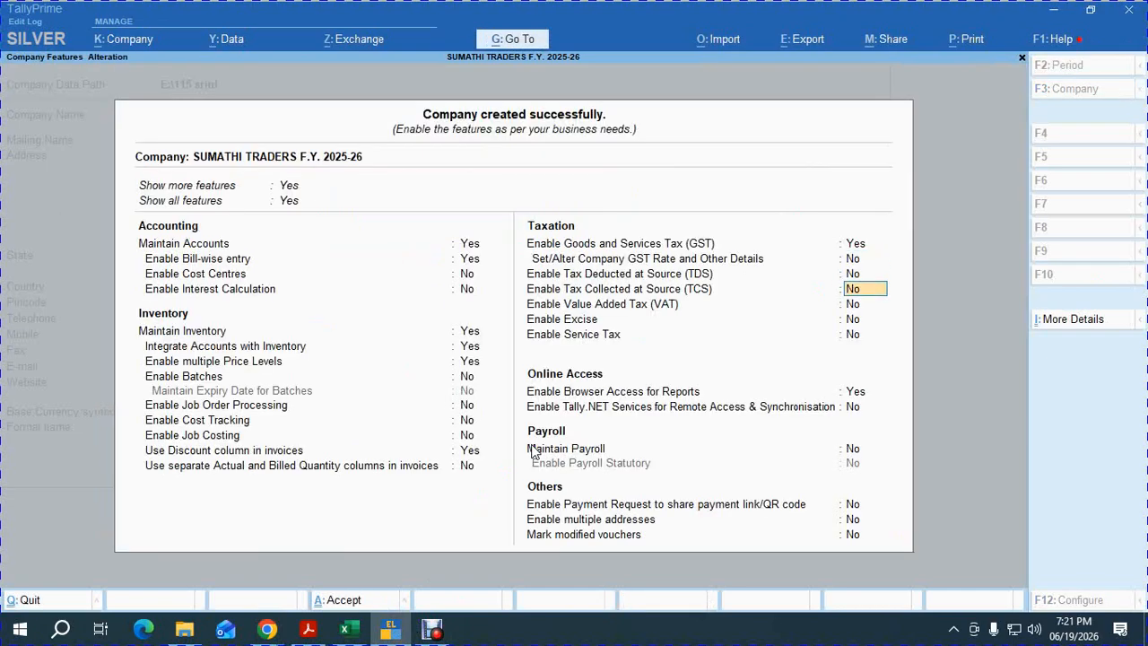
key("ctrl+a")
key("alt+Tab")
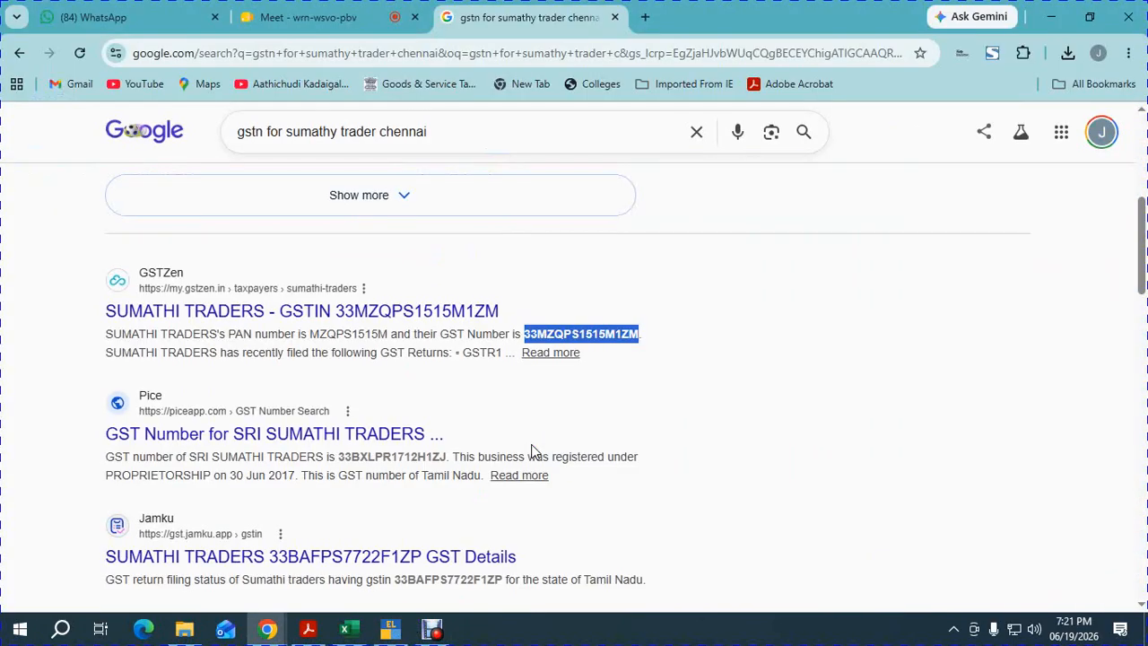
Enter ok in G2 beside Company Creation and in N3 beside step 2.
left_click(348, 630)
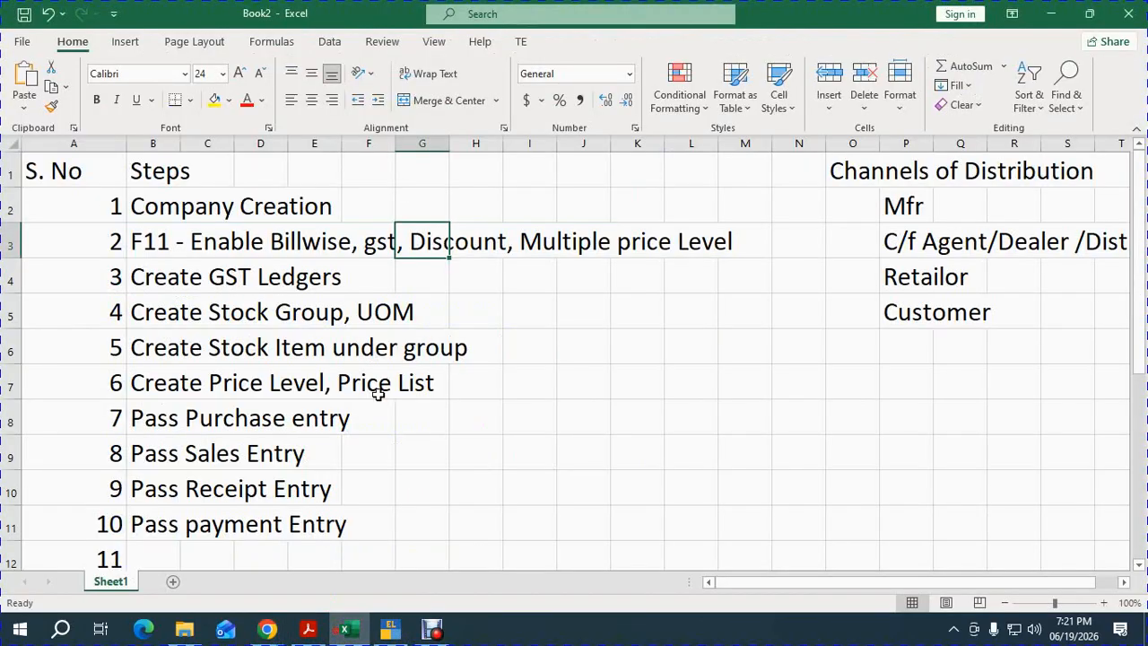
left_click(412, 199)
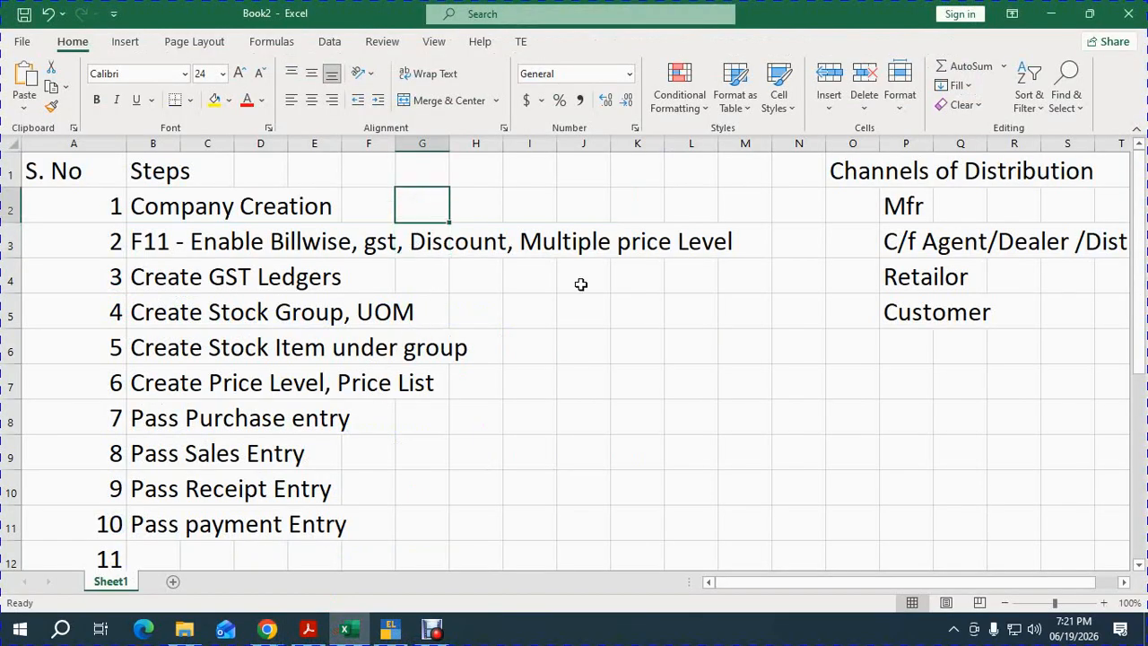
type("ok")
key("Tab")
left_click(789, 237)
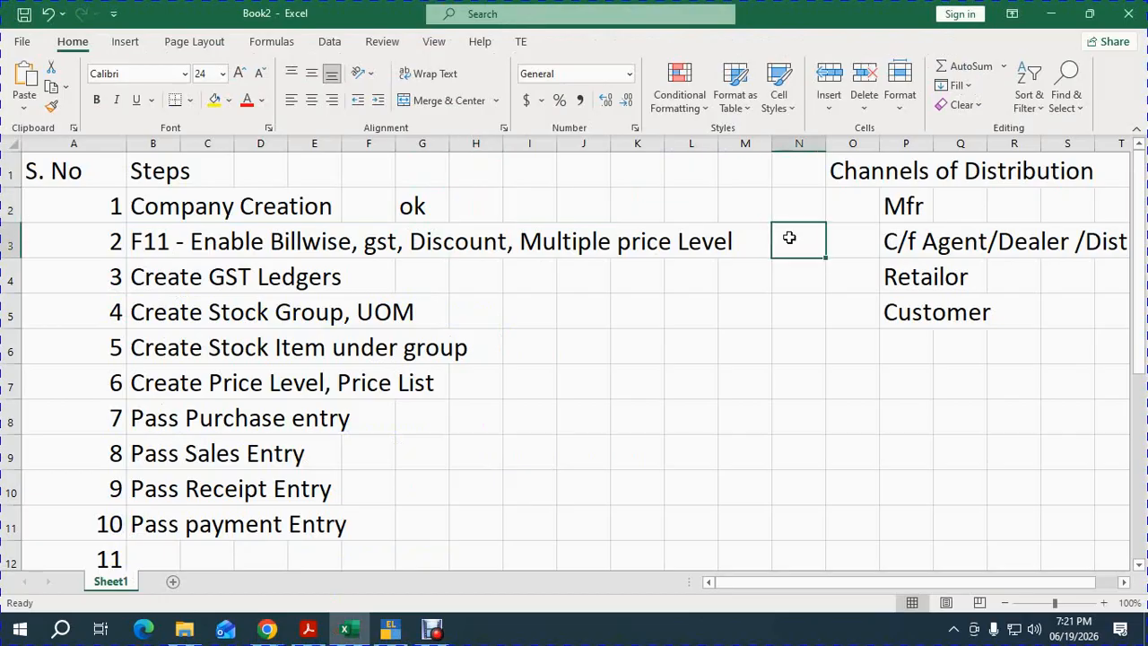
type("ok")
key("Return")
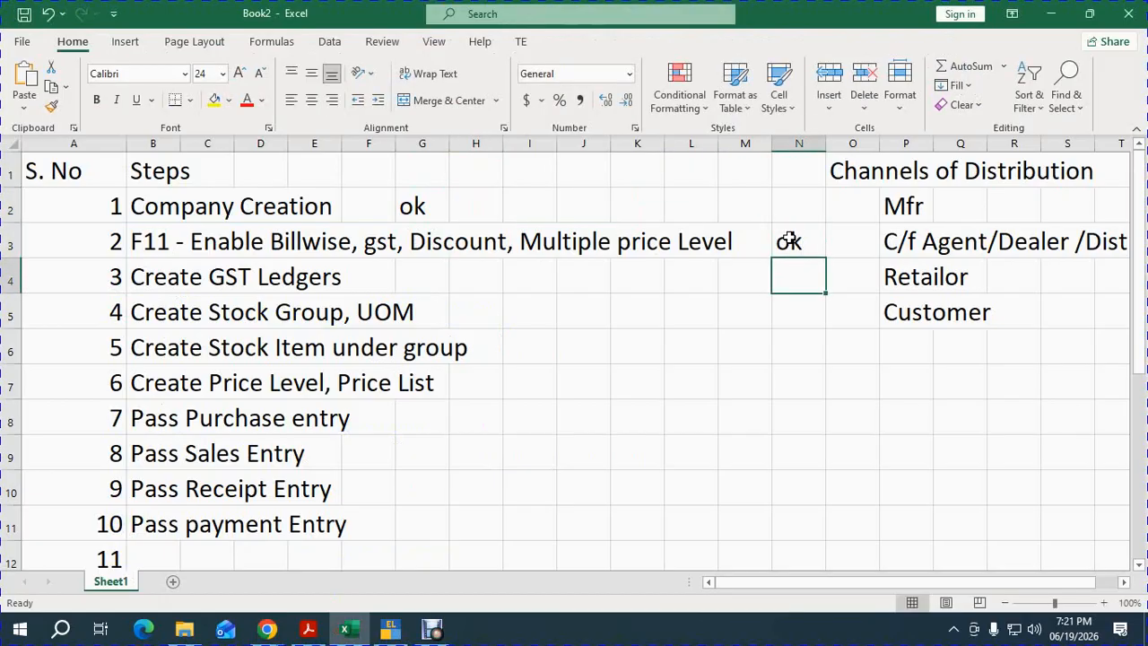
Move to the Create GST Ledgers step in cell B4 of the checklist.
left_click(789, 239)
key("Left")
key("Left")
key("Left")
key("Left")
key("Left")
key("Left")
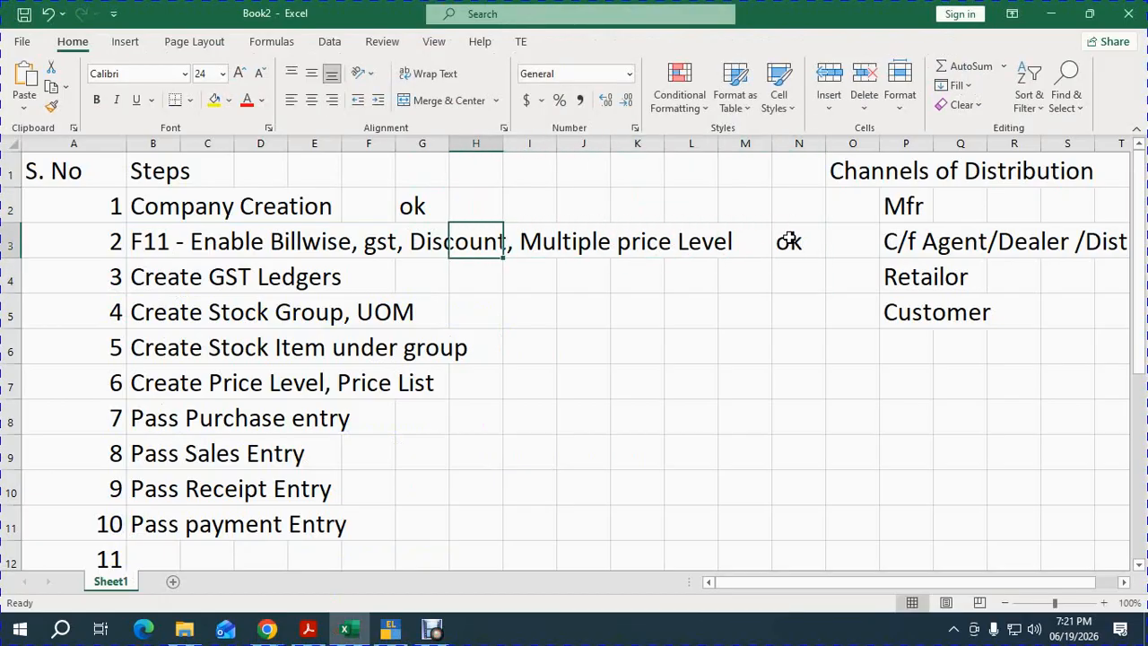
key("Down")
key("alt+Tab")
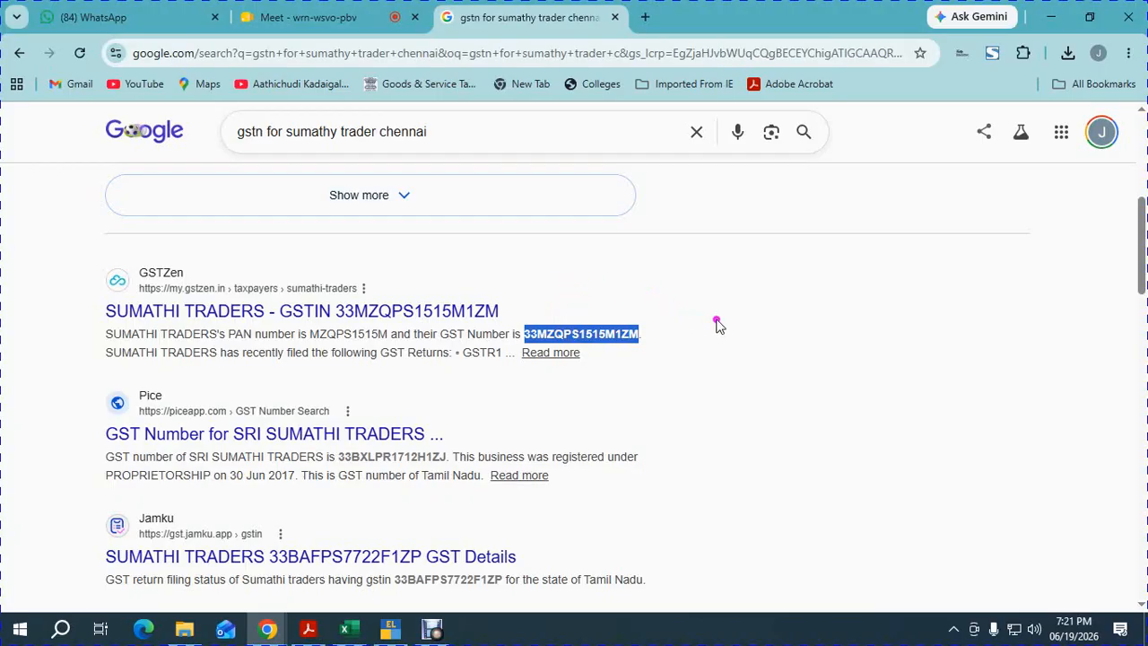
key("alt+Tab")
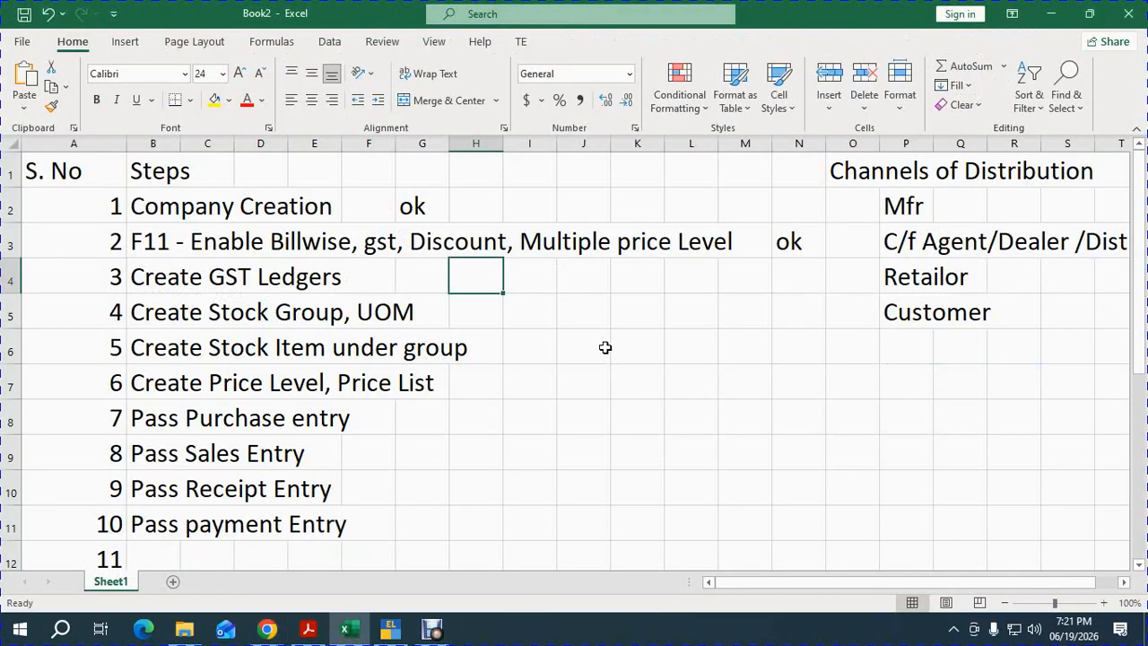
left_click(174, 275)
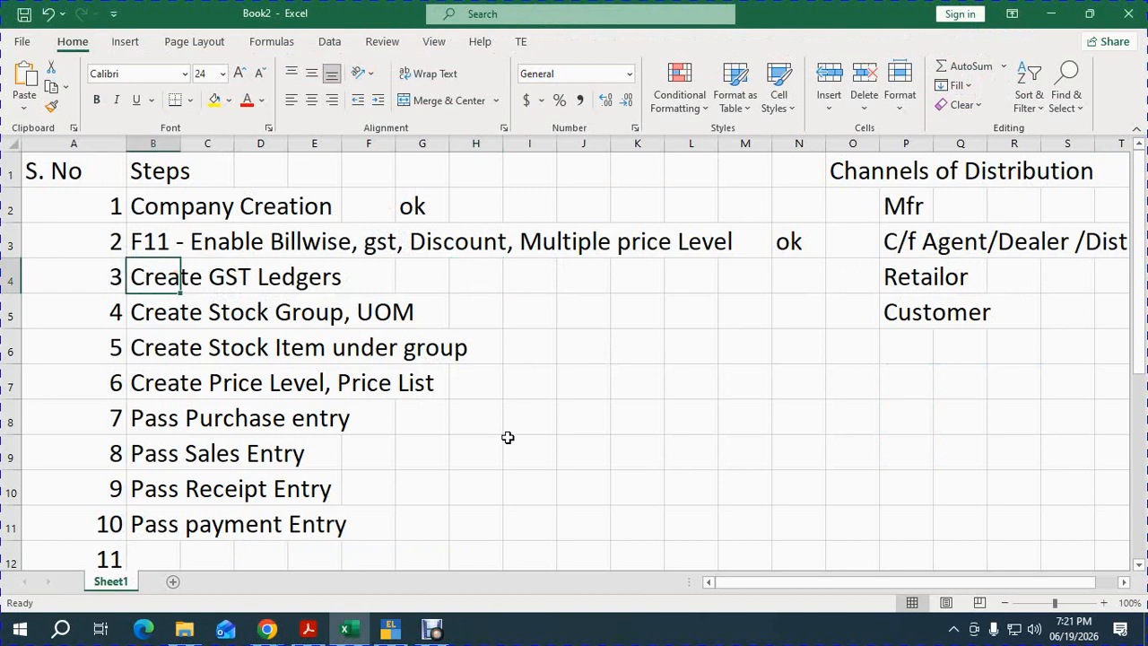
Create the GST LOCAL PURCHASE ledger under Purchase Accounts with Goods as supply type.
left_click(397, 563)
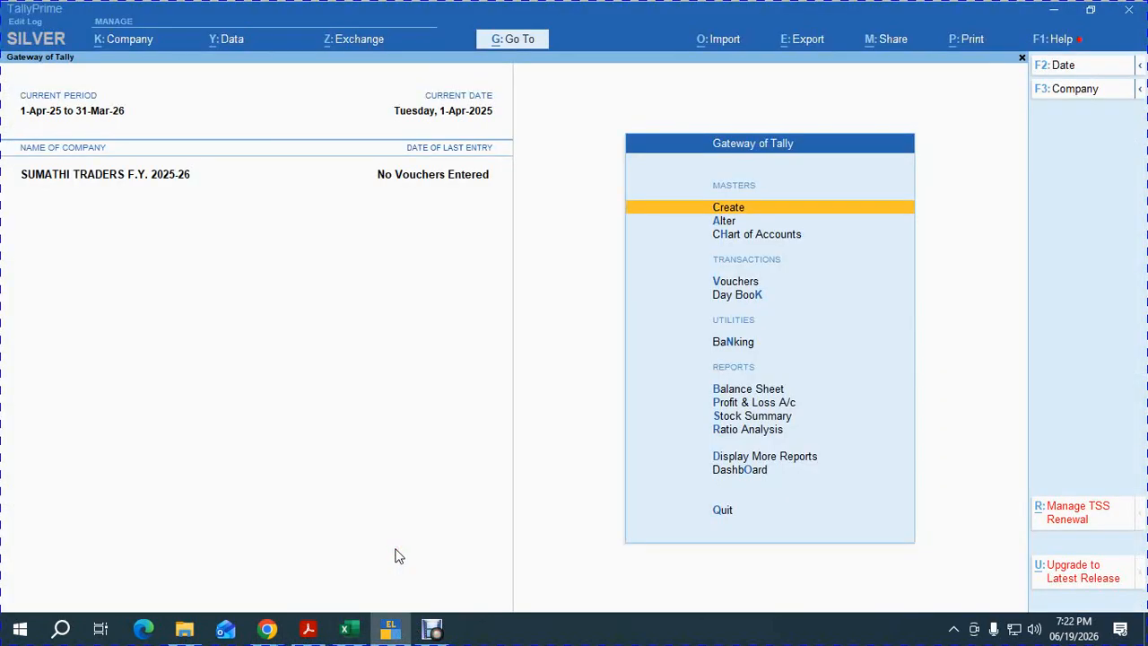
key("Return")
key("Down")
key("Down")
key("Down")
key("Down")
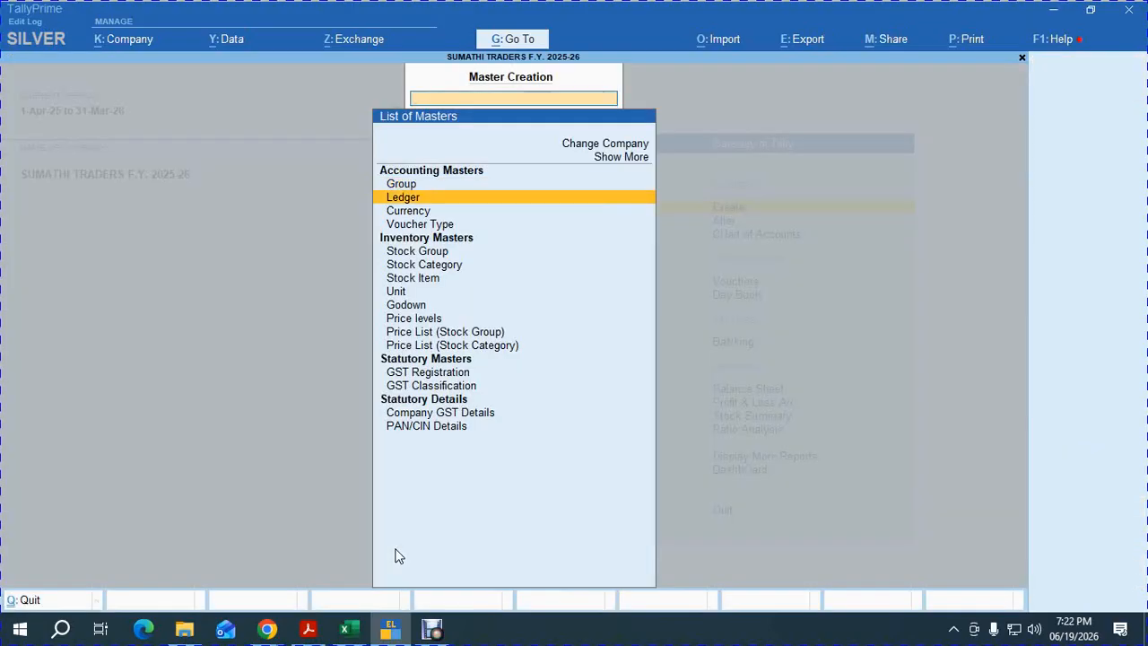
key("Up")
key("Up")
key("Up")
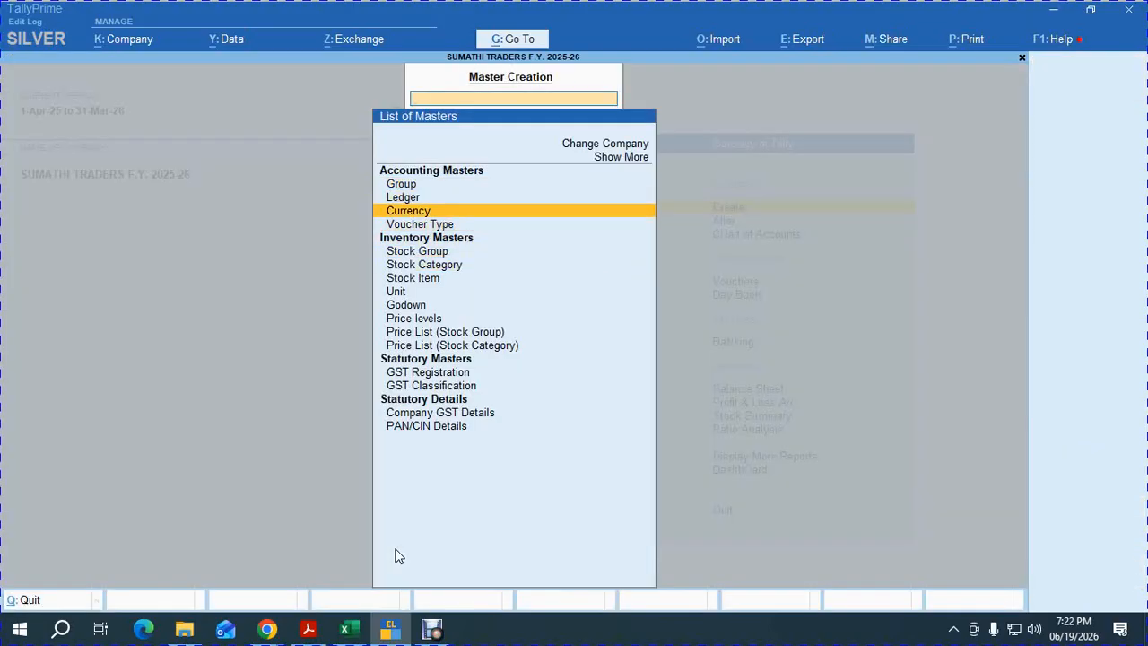
key("Return")
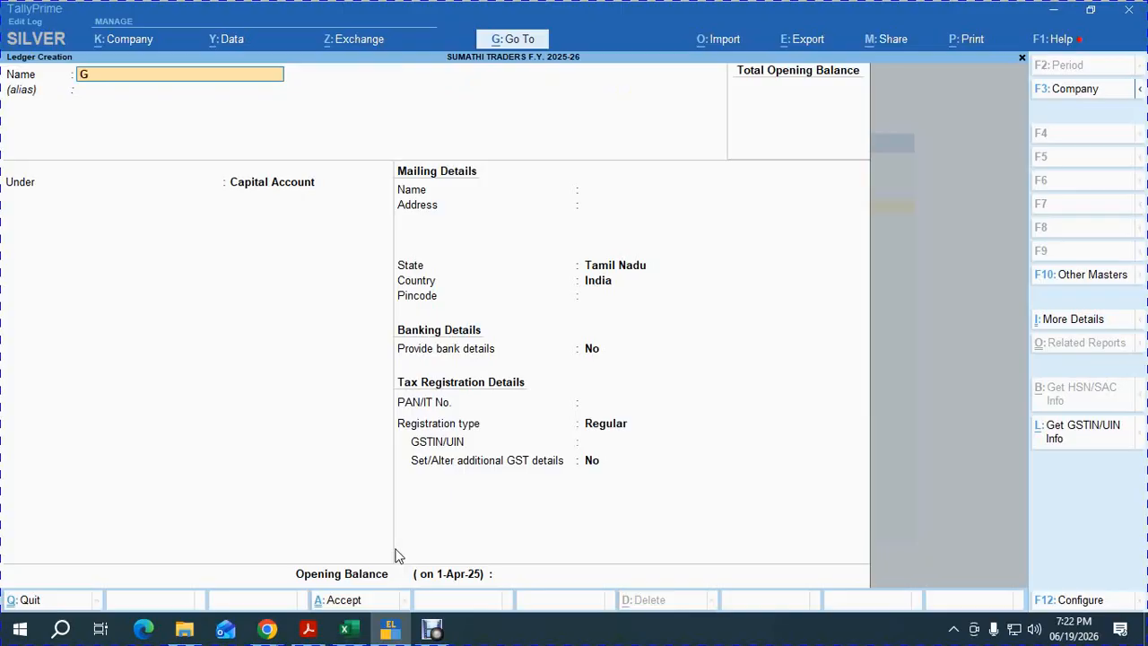
type("GST LOCAL PURCHASE")
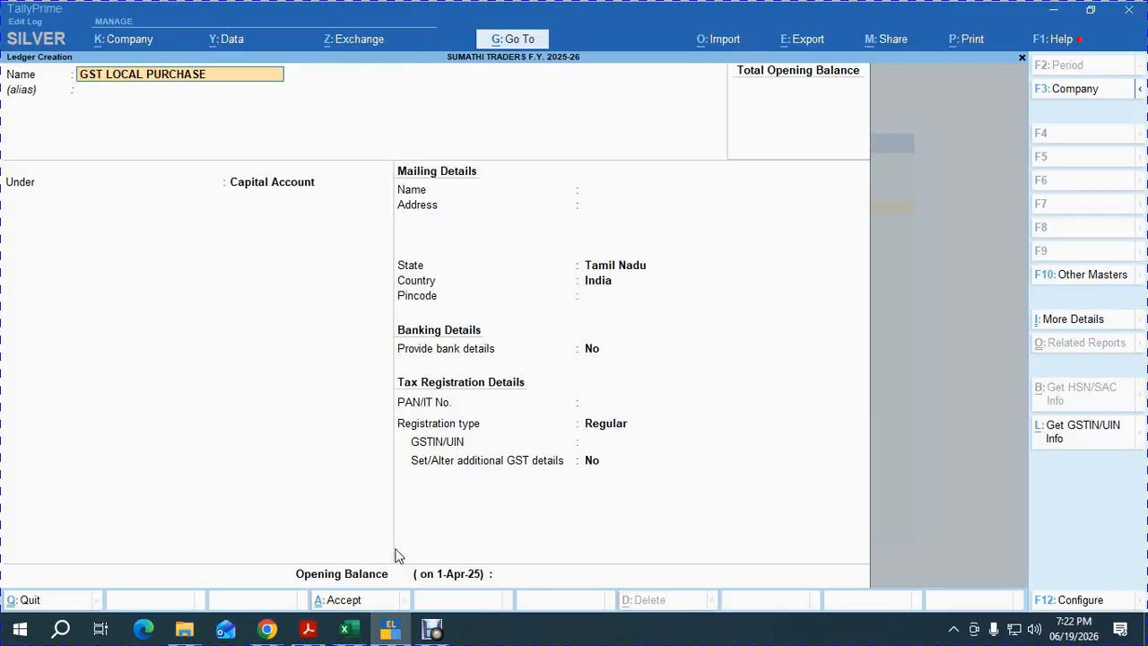
key("Return")
key("Return")
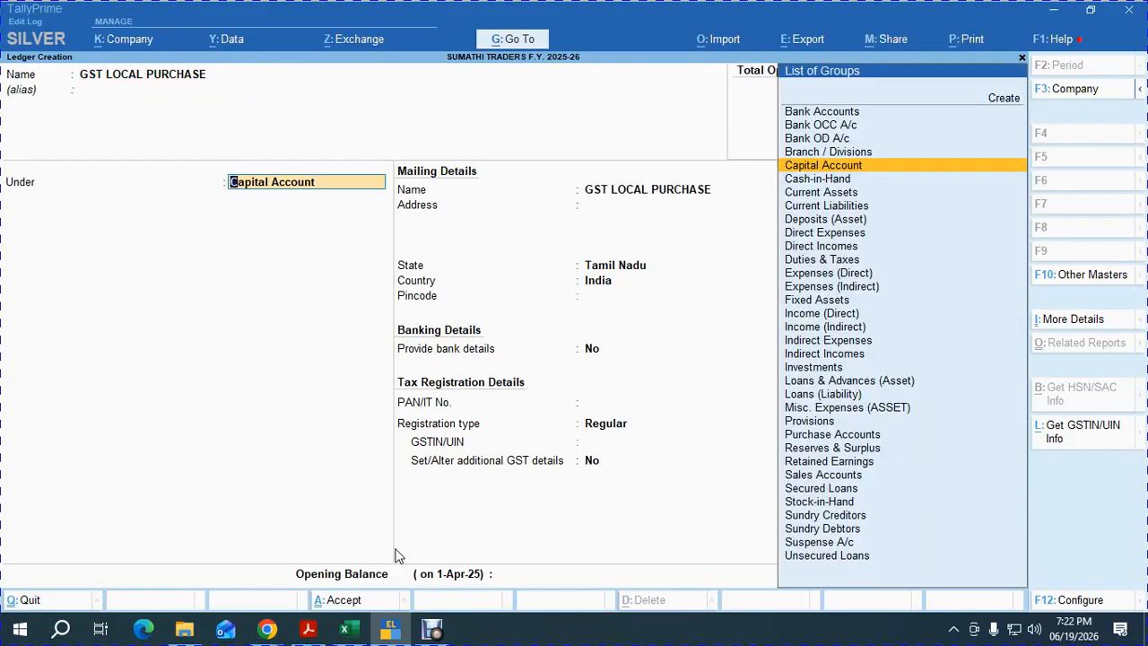
type("PUR")
key("Return")
key("Return")
key("Return")
key("Return")
key("Return")
key("Return")
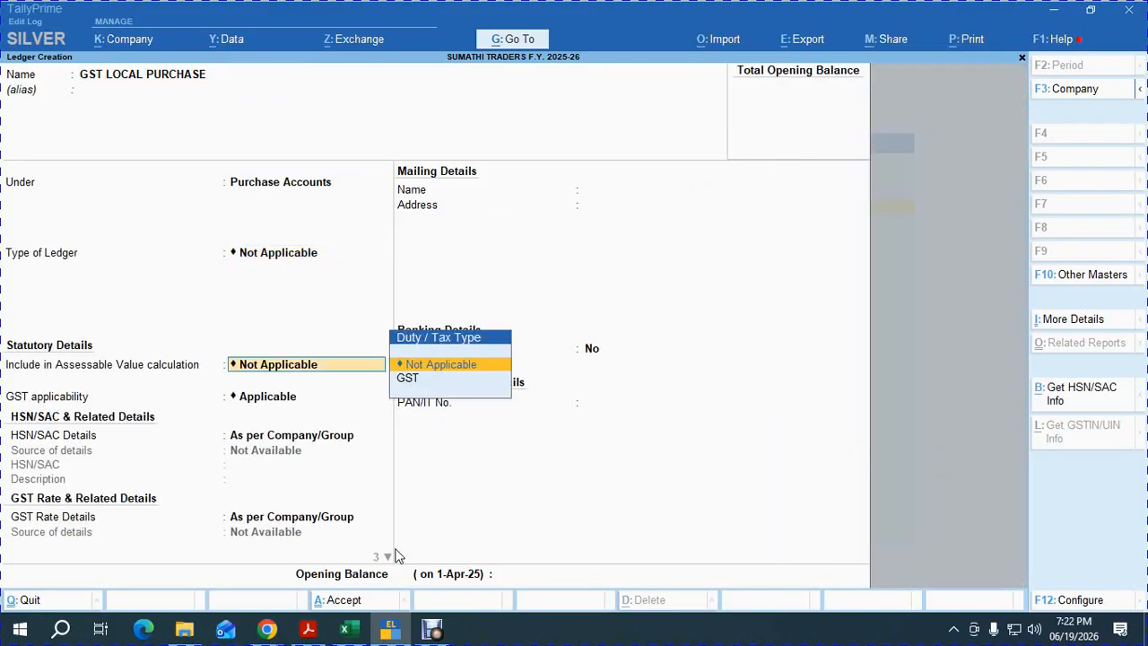
key("Up")
key("Return")
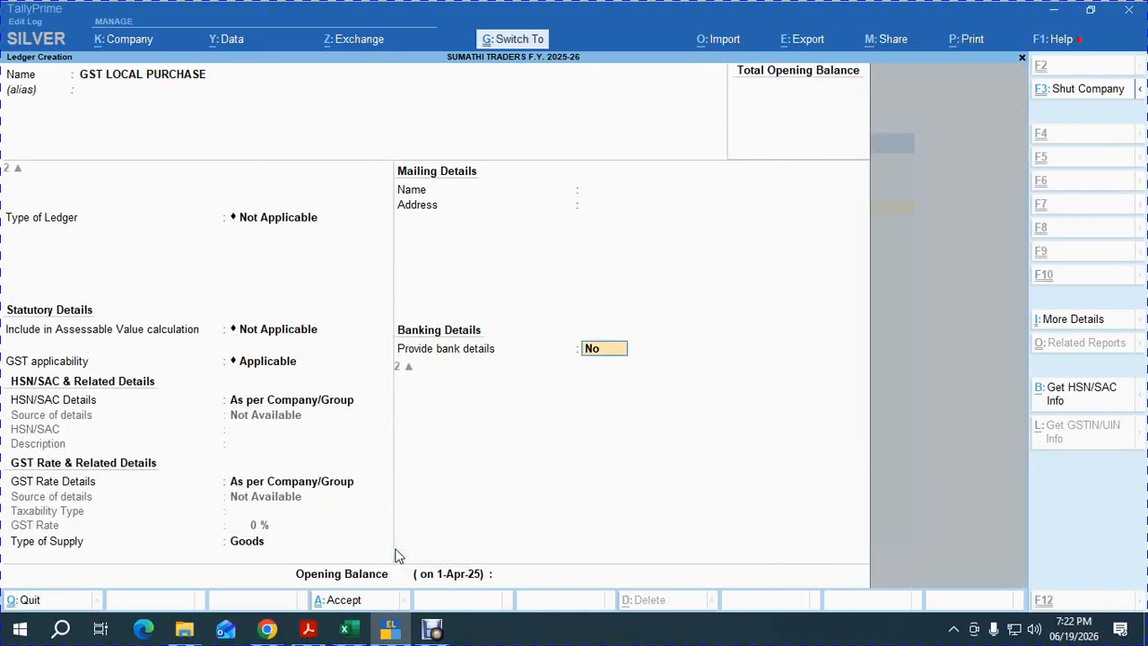
key("Return")
Create the GST LOCAL SALES ledger under Sales Accounts with Goods as supply type.
type("GST L")
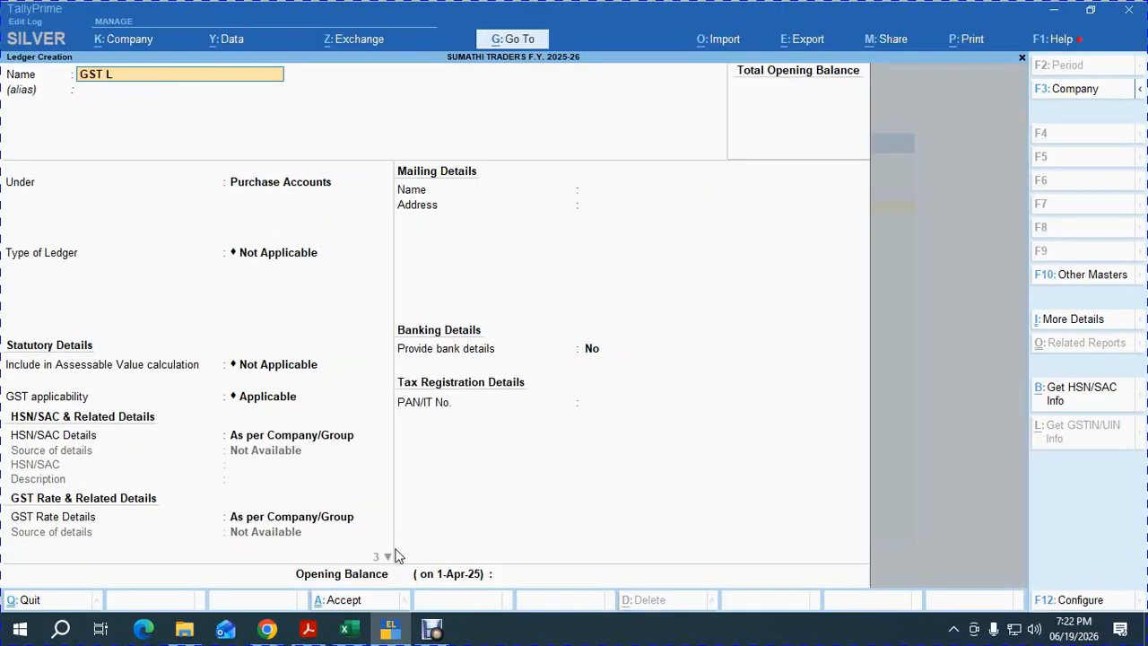
type("OCAL SALES")
key("Return")
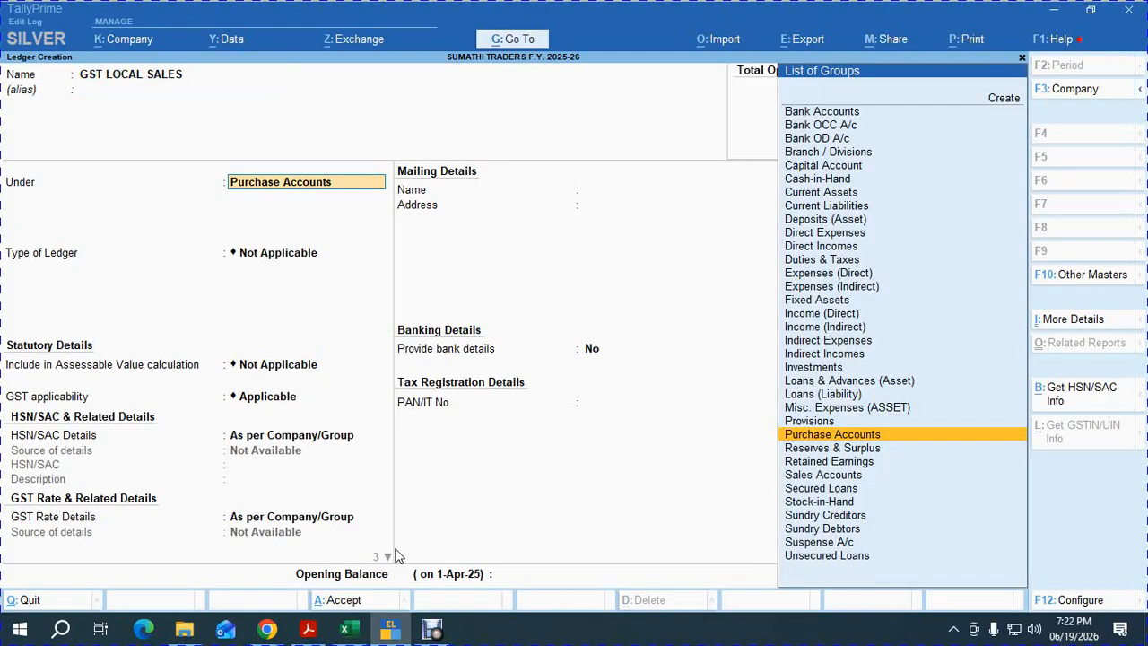
type("Sa")
key("Return")
key("Return")
key("Return")
key("Up")
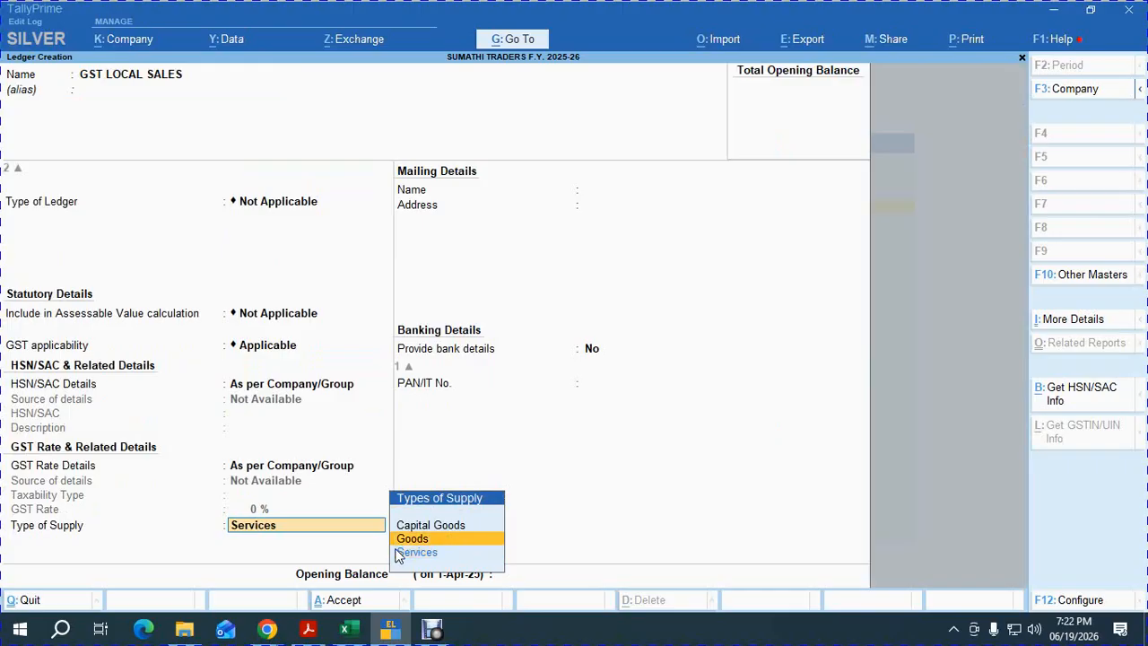
key("Return")
key("Return")
Begin an INPUT CGST ledger under Current Assets and bring up the F12 ledger settings.
key("Return")
key("Return")
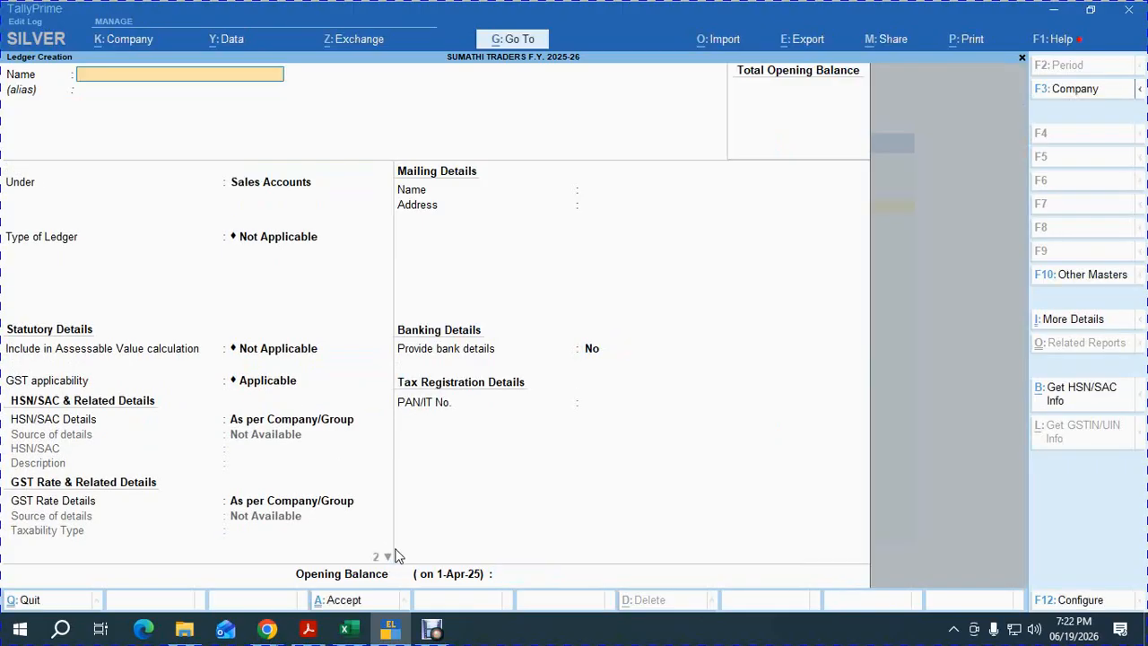
type("INPUT CGST")
key("Return")
type("CUR")
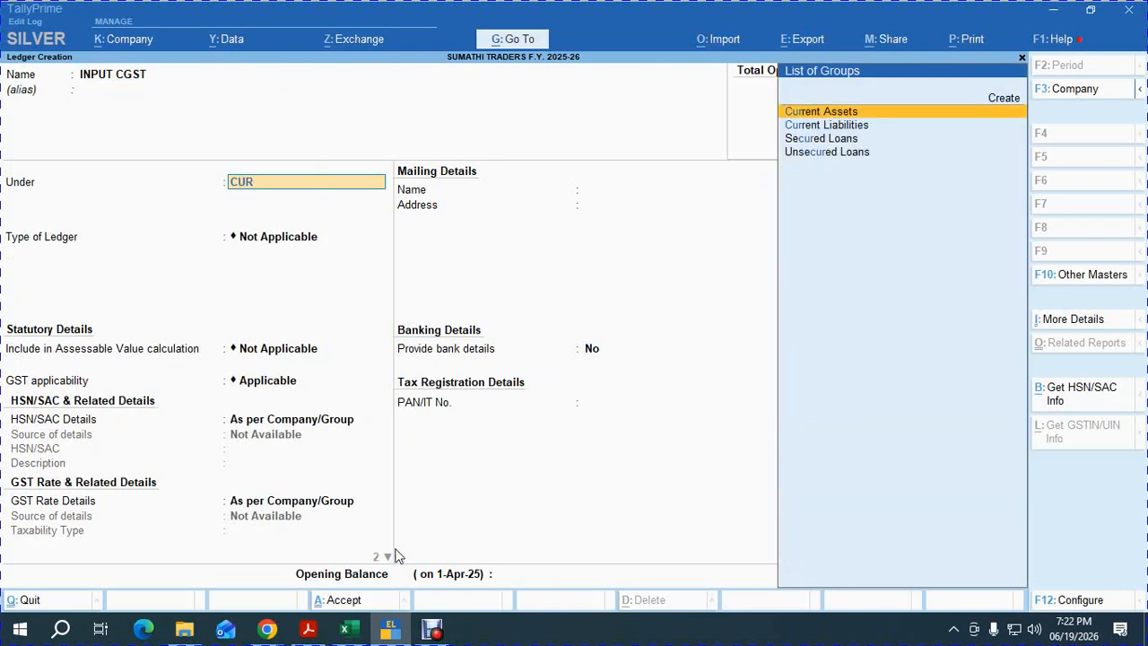
key("Return")
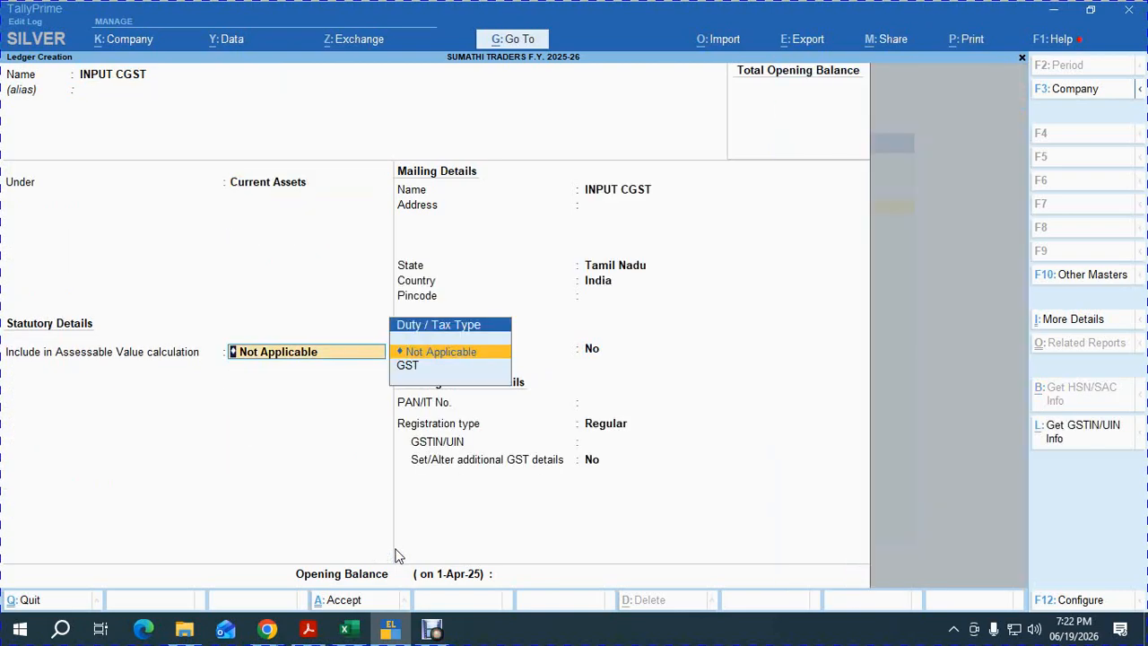
key("BackSpace")
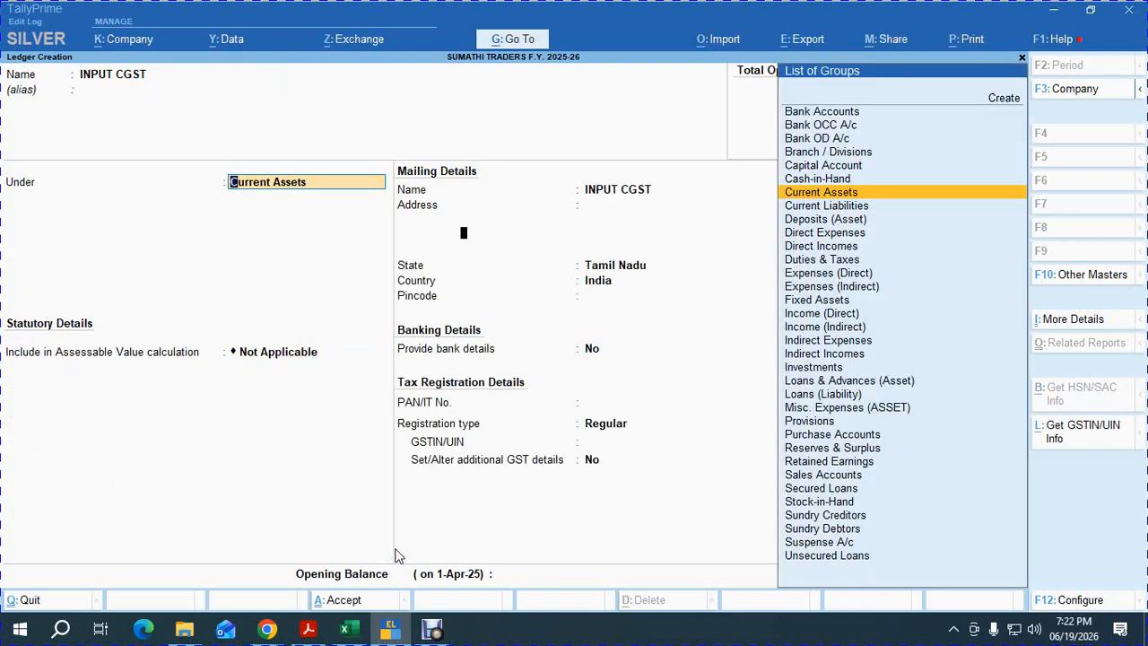
key("F12")
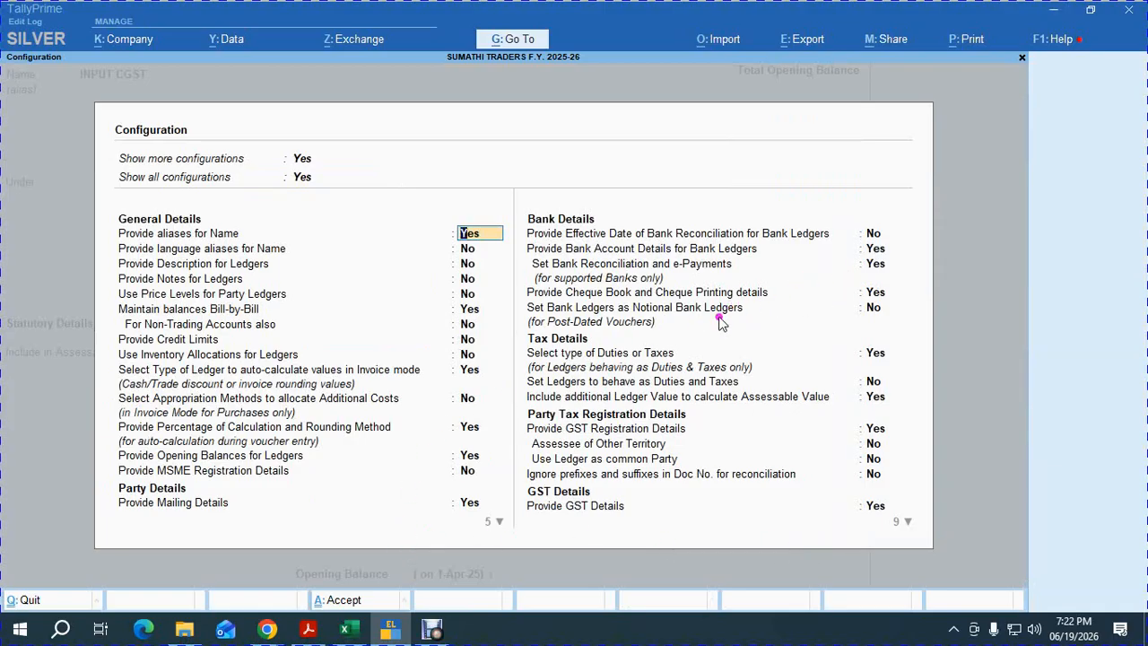
Set 'Set Ledgers to behave as Duties and Taxes' to Yes in F12 Configure.
left_click(858, 386)
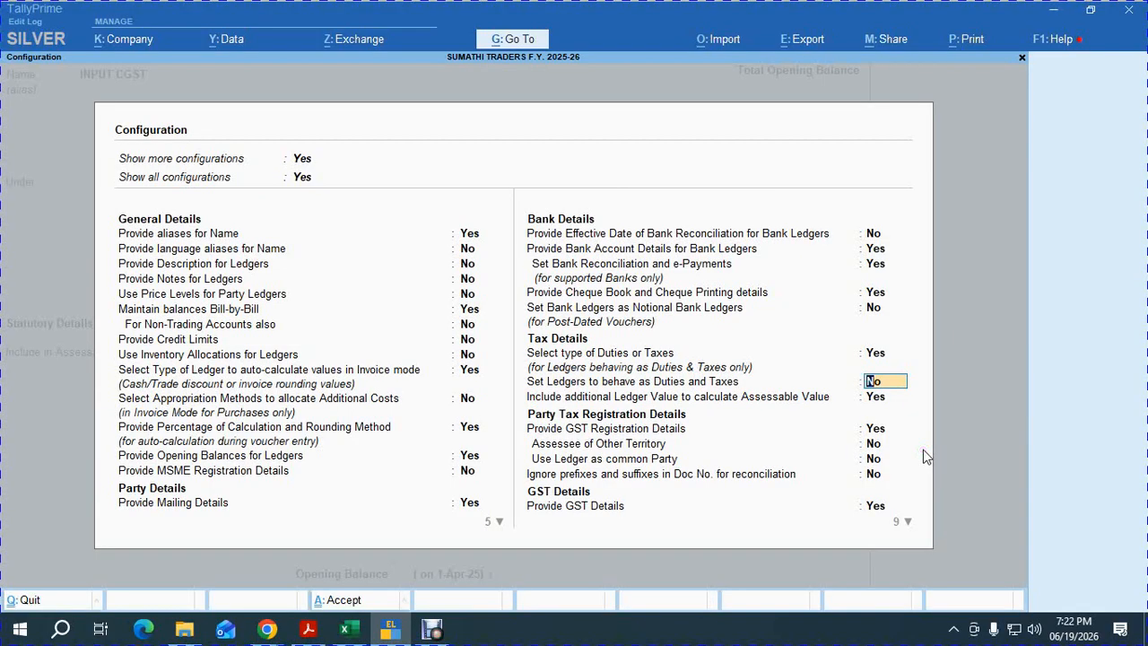
type("y")
key("Return")
key("ctrl+a")
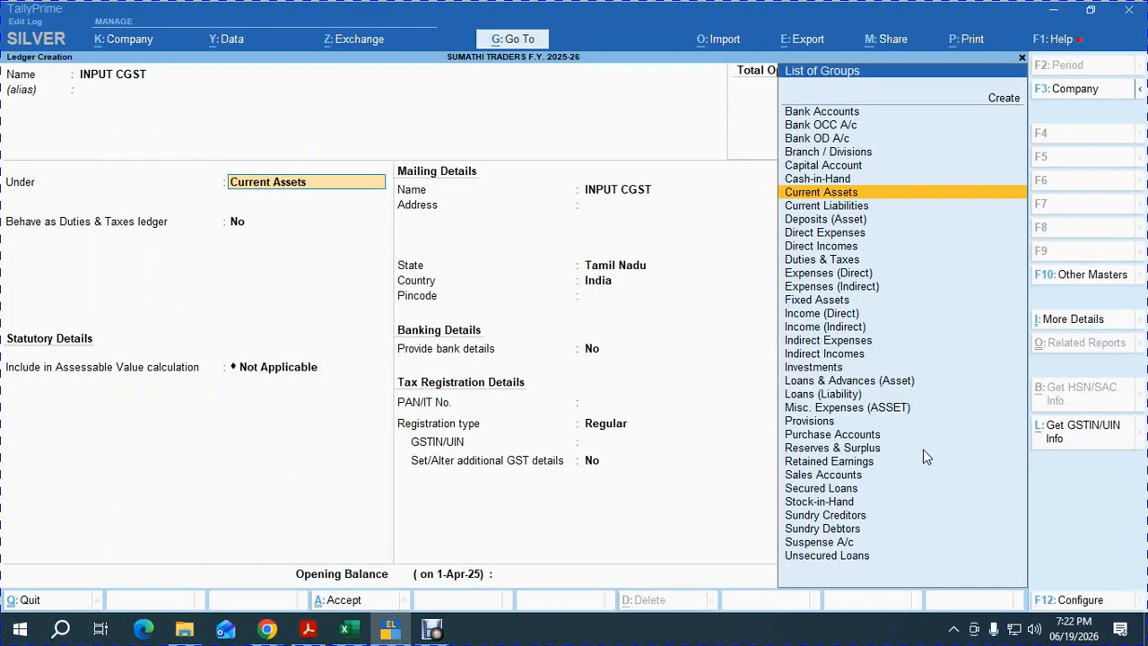
Save INPUT CGST as a duties-and-taxes ledger with GST duty type and CGST tax type.
key("Return")
type("y")
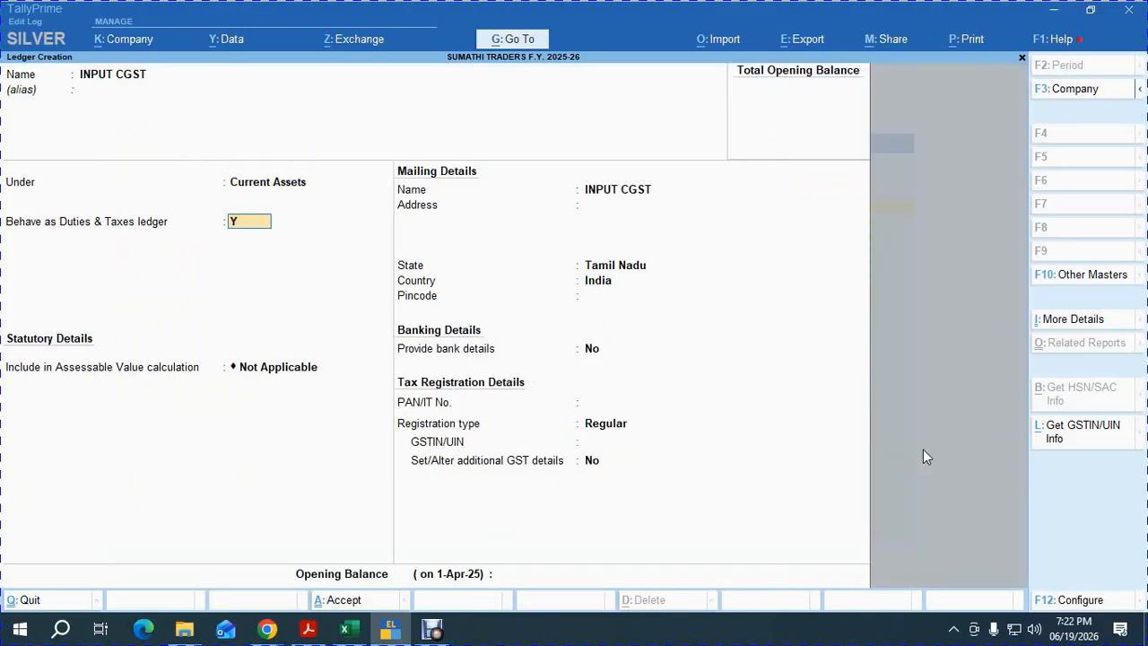
key("Return")
key("Up")
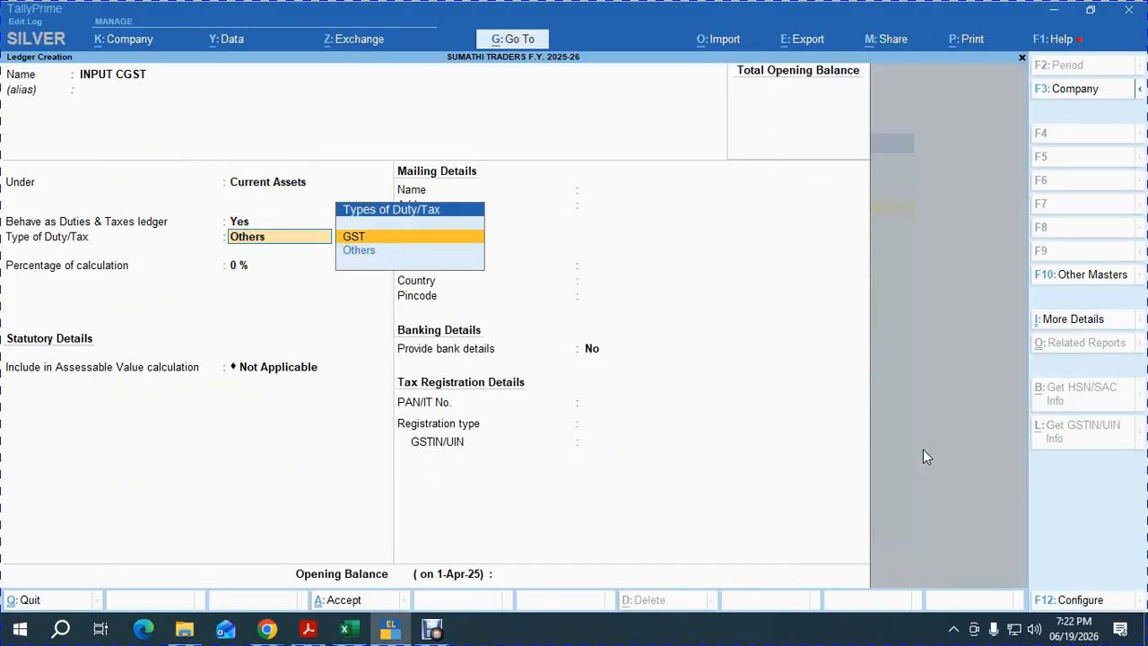
key("Return")
key("Down")
key("Return")
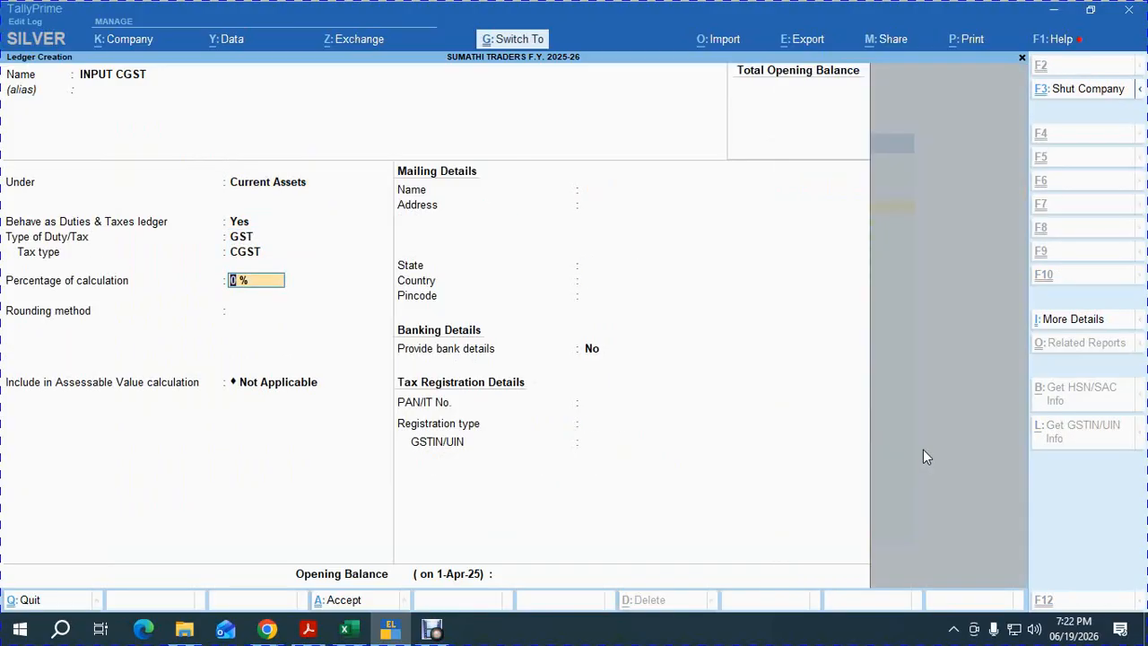
key("ctrl+a")
Save INPUT SGST under Current Assets as a GST duty ledger of SGST/UTGST type.
type("INPUT S")
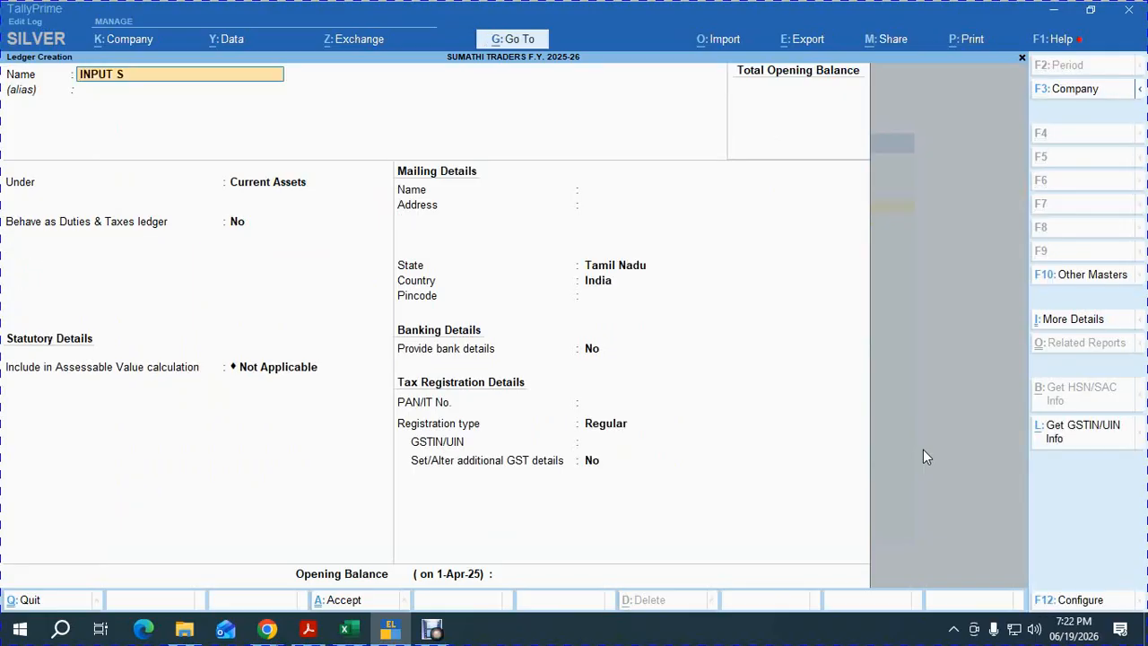
key("Return")
key("Return")
key("Return")
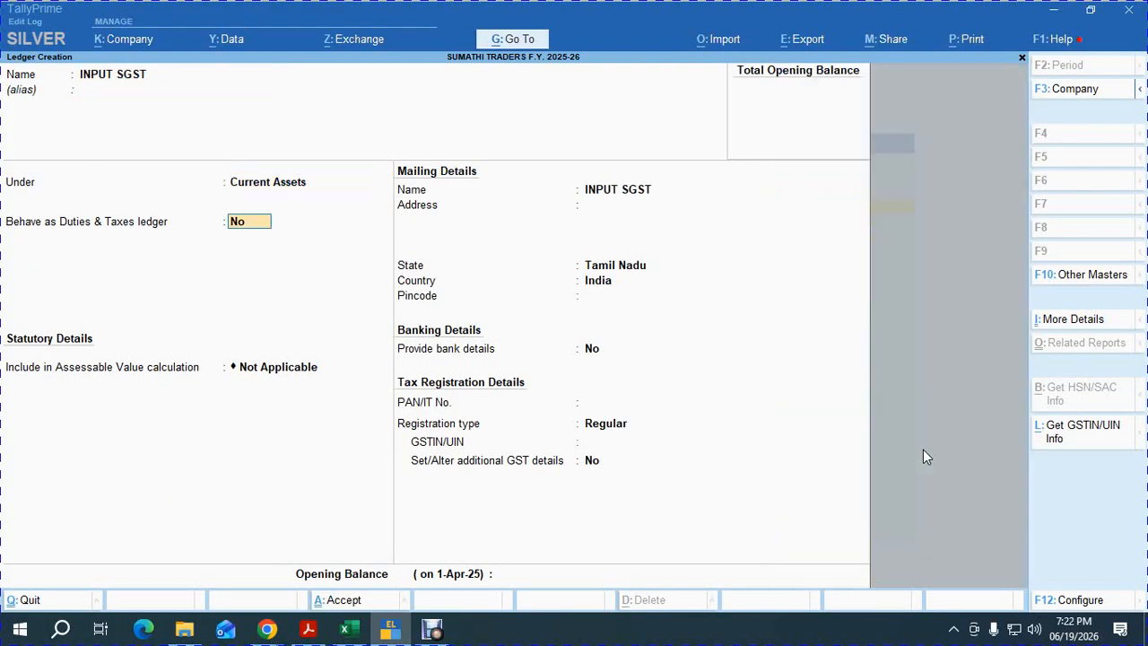
key("y")
key("Up")
key("Return")
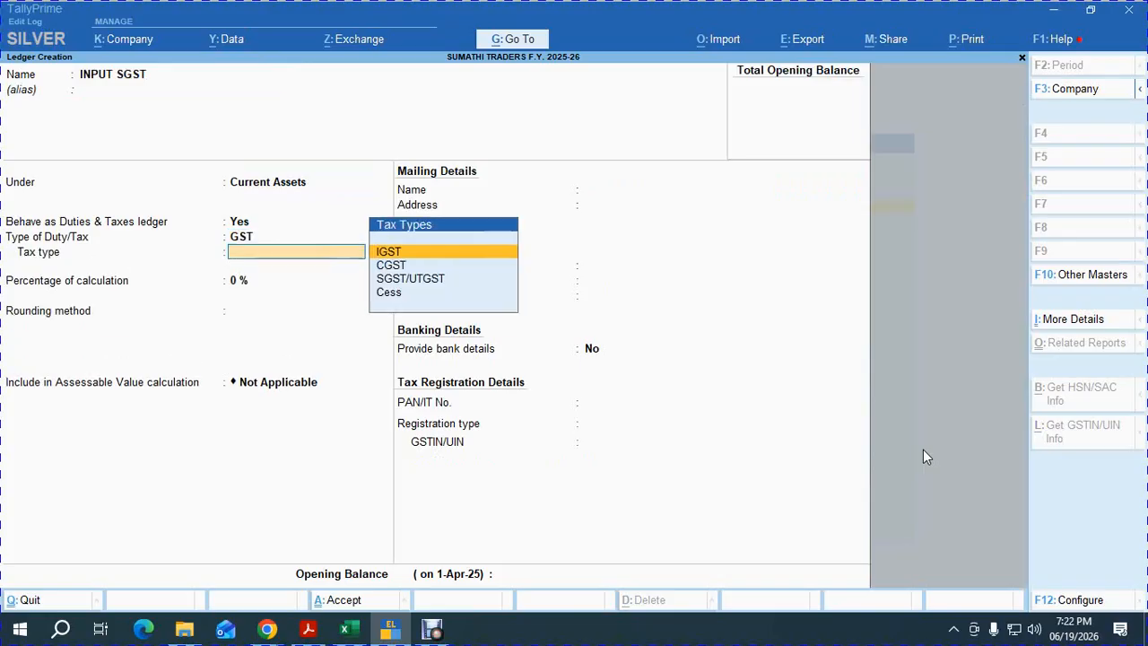
key("Down")
key("Down")
key("Return")
key("ctrl+a")
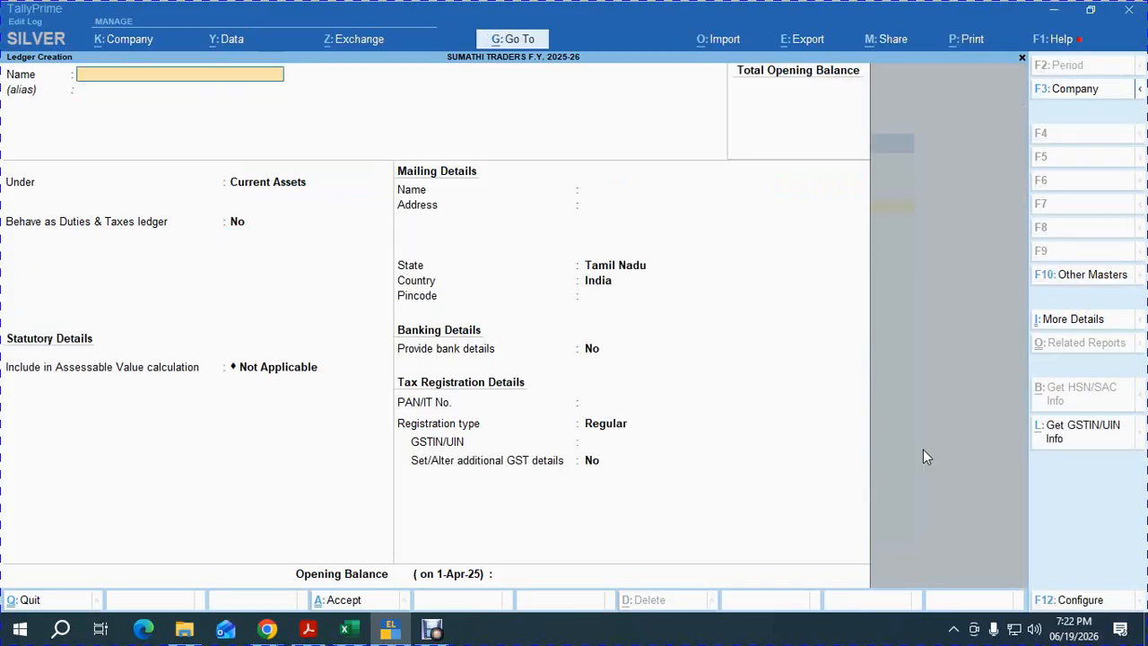
Create the OUTPUT CGST ledger under Duties & Taxes with CGST tax type.
type("OUTPUT CGST")
key("Return")
key("Return")
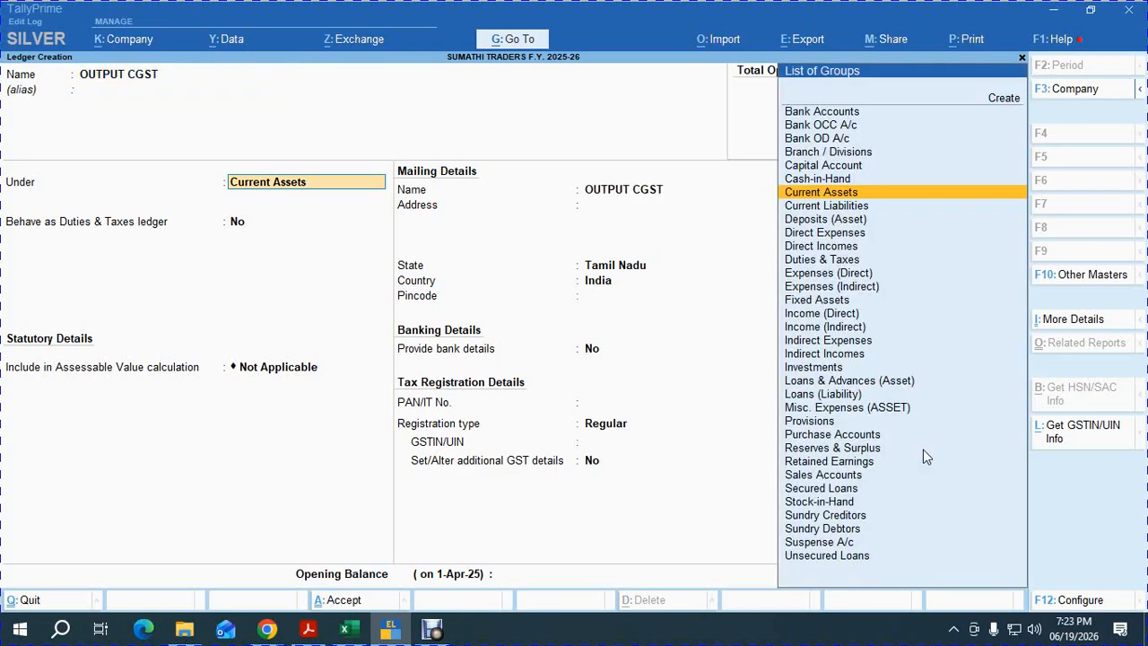
type("DUT")
key("Return")
key("Return")
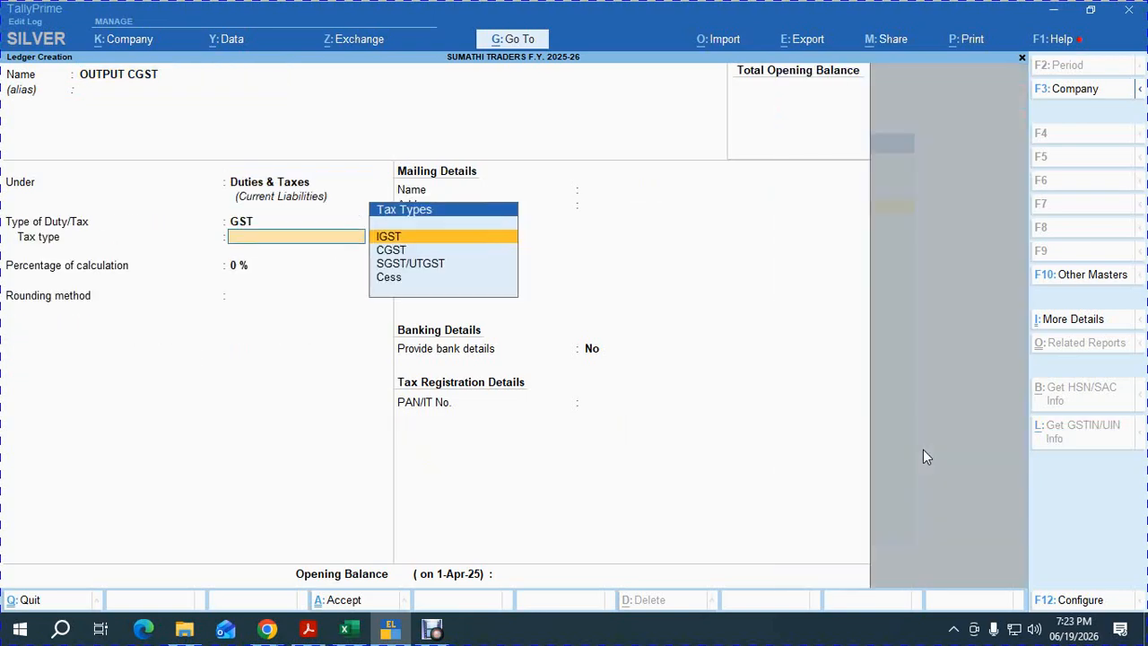
key("Down")
key("Return")
key("ctrl+a")
Create the OUTPUT SGST ledger with GST duty type and SGST/UTGST tax type.
type("OUT")
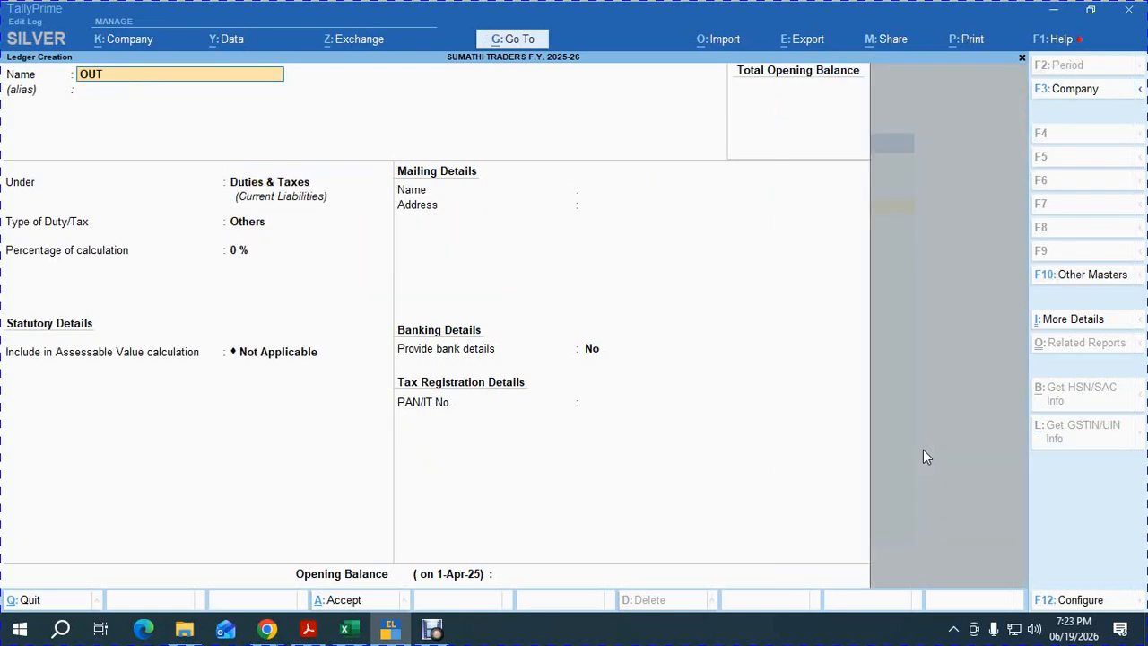
type("PUT SGST")
key("Return")
key("Return")
key("Return")
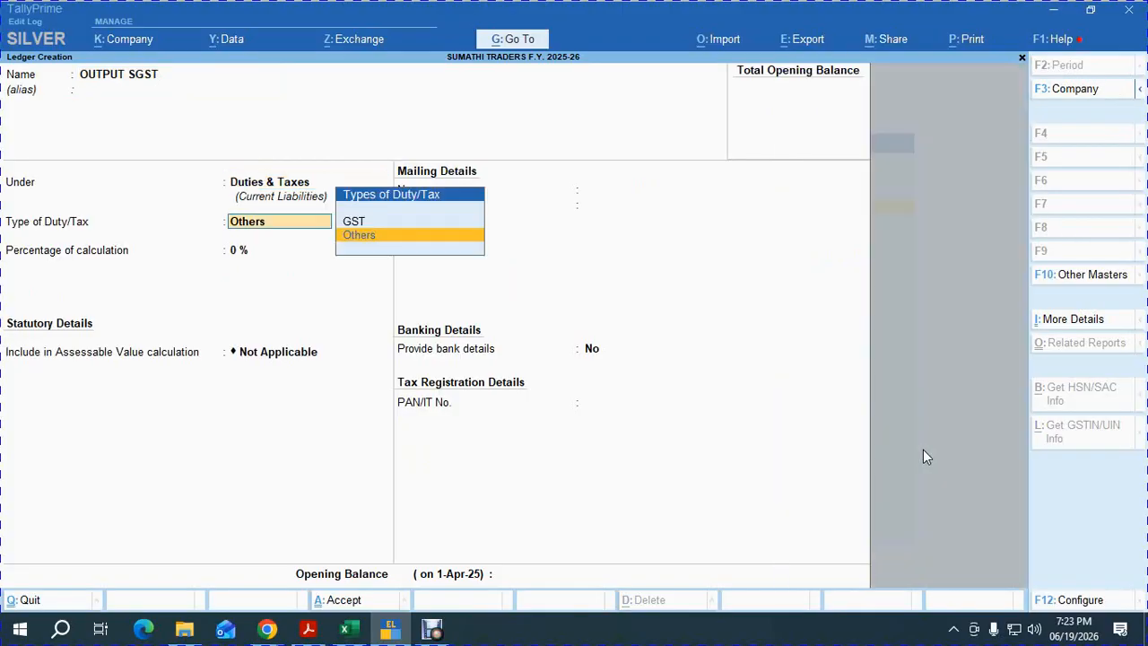
key("Up")
key("Return")
key("Down")
key("Return")
key("ctrl+a")
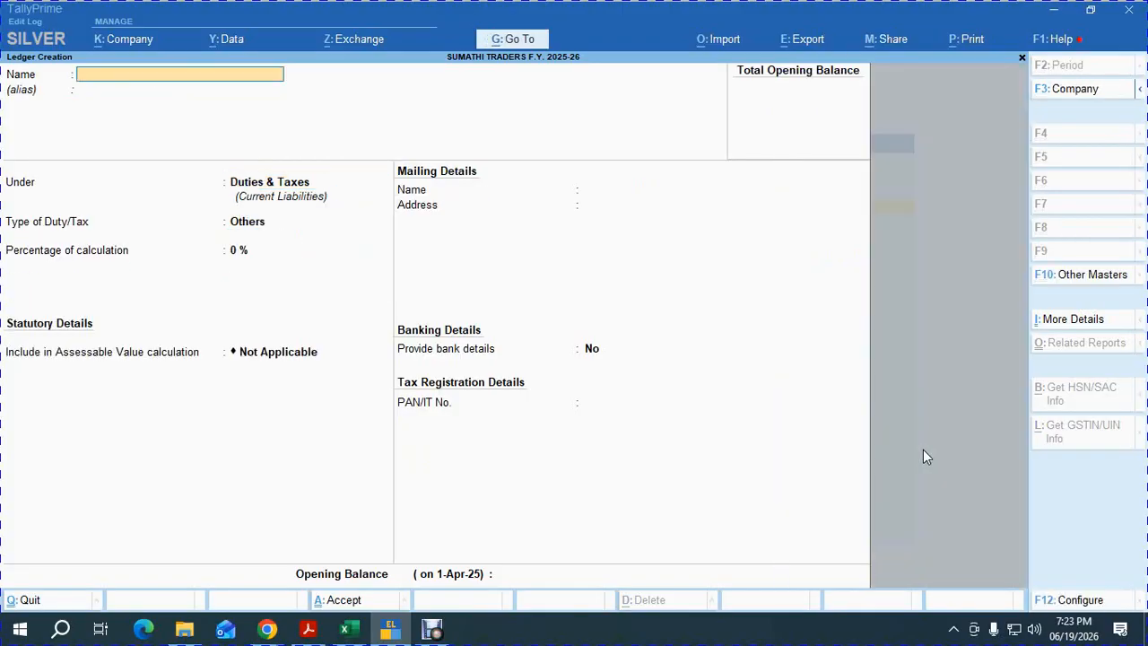
Save ROUND OFF under Indirect Expenses as an invoice-rounding ledger, normal rounding, limit 1.
type("ROUND O")
key("Return")
key("Return")
type("IND")
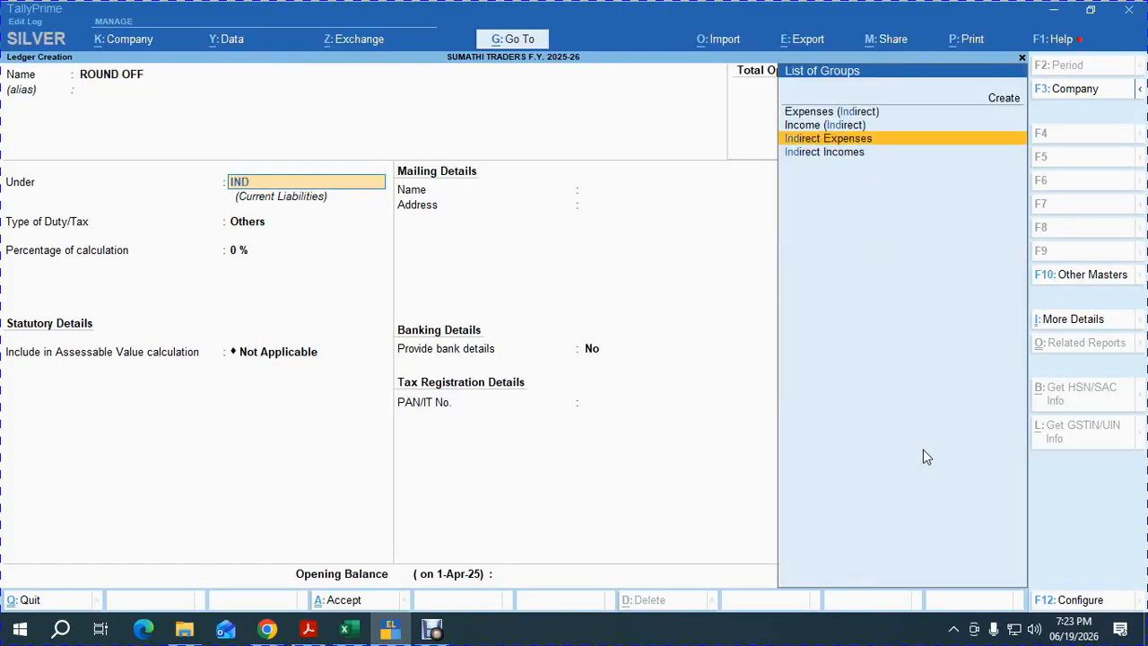
key("Return")
key("Return")
key("Return")
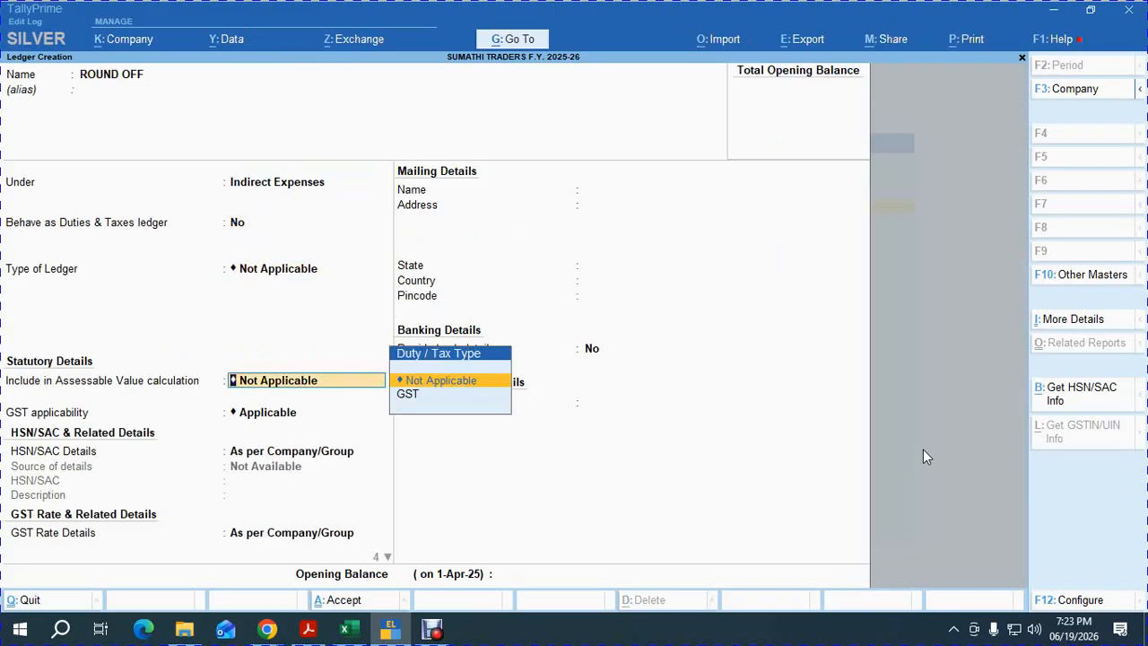
key("BackSpace")
key("Down")
key("Down")
key("Return")
key("Return")
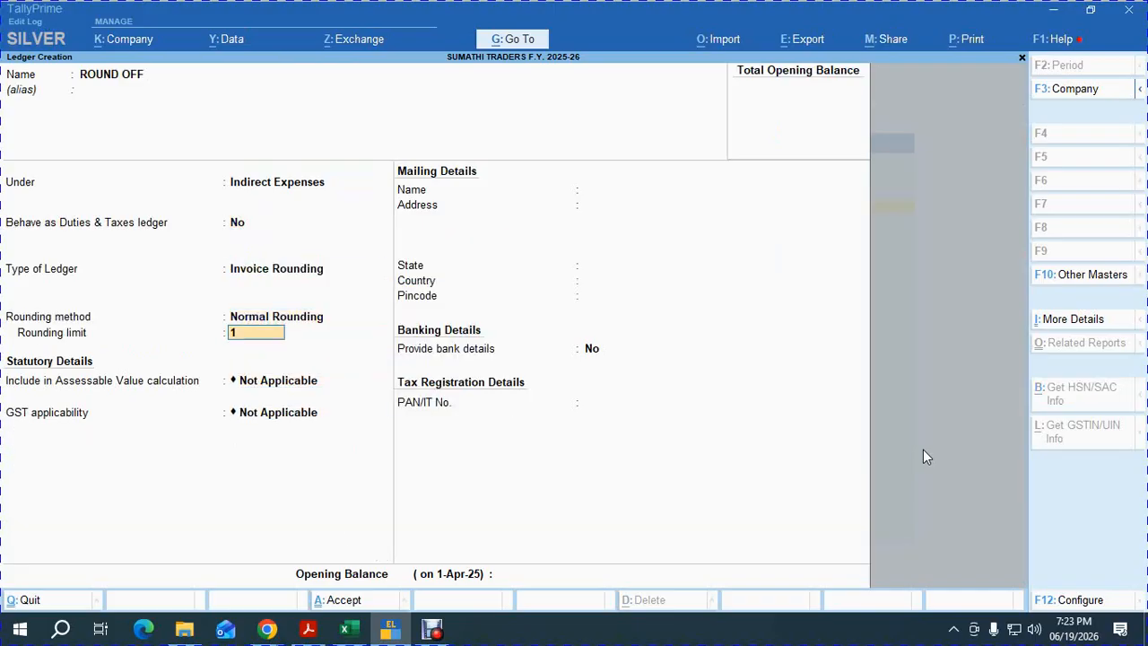
key("Return")
key("Return")
key("Return")
key("Return")
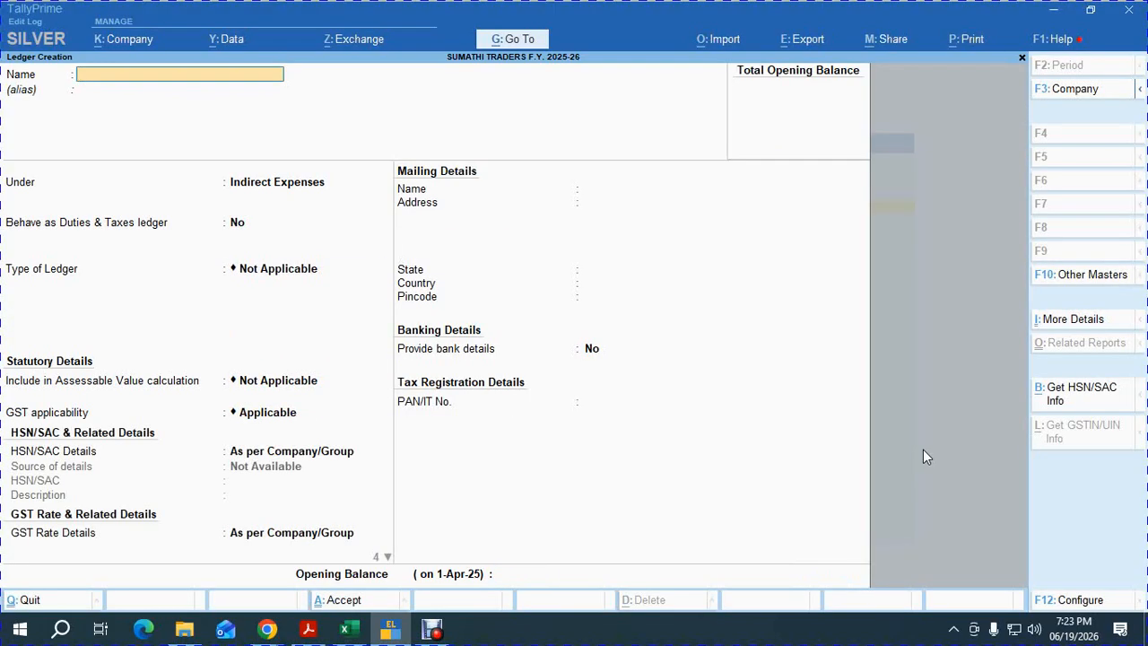
Create the CGST PAYABLE ledger under Current Liabilities.
type("CGST PAYABLE")
key("Return")
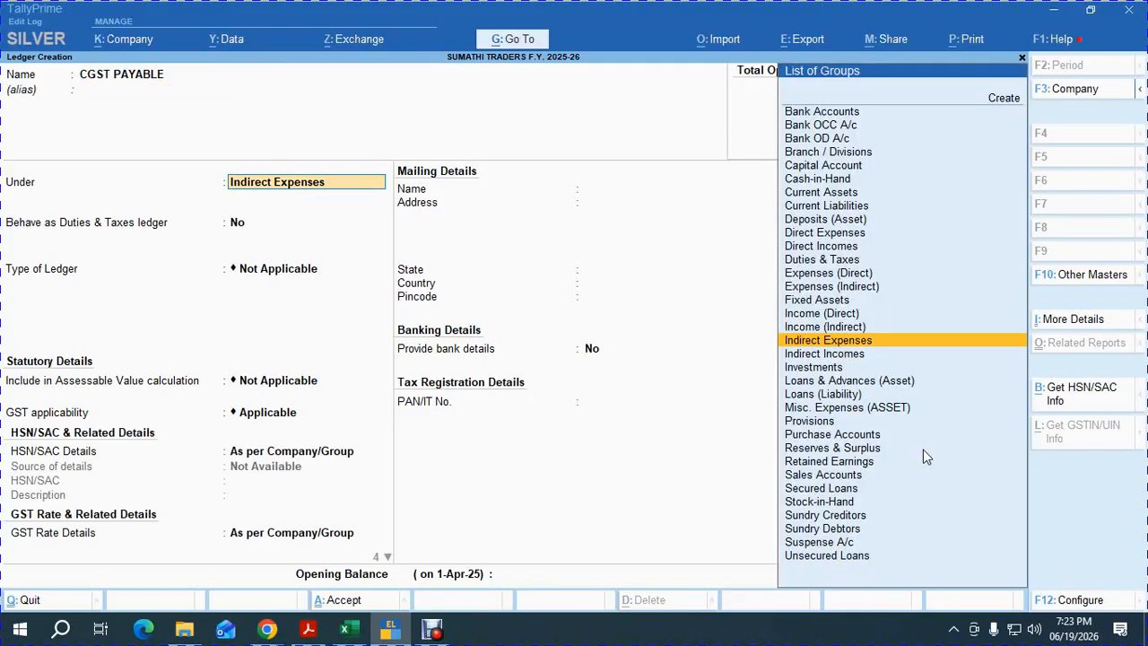
type("CURR")
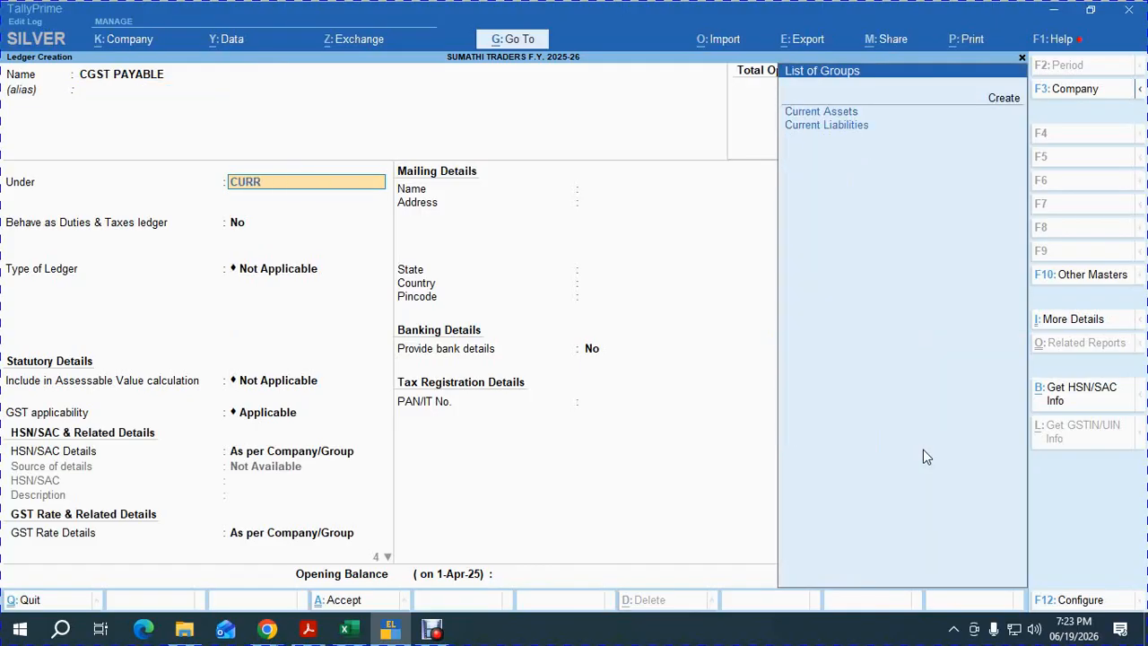
key("Return")
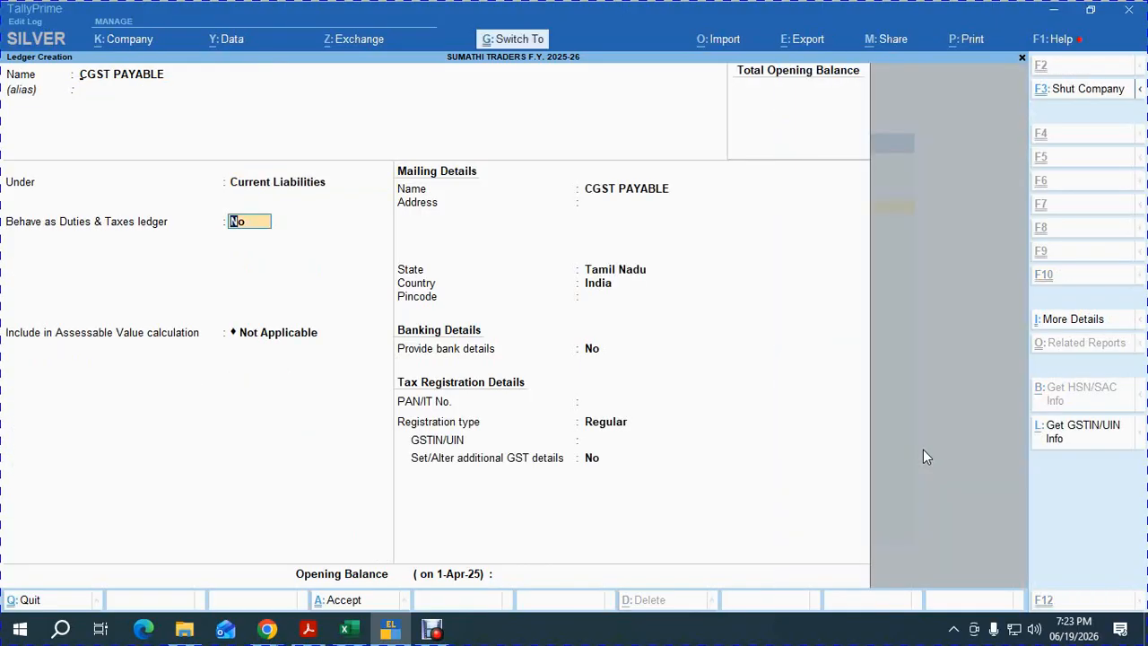
key("ctrl+a")
Create the SGST PAYABLE ledger under Current Liabilities as well.
type("SGST PAYABLE")
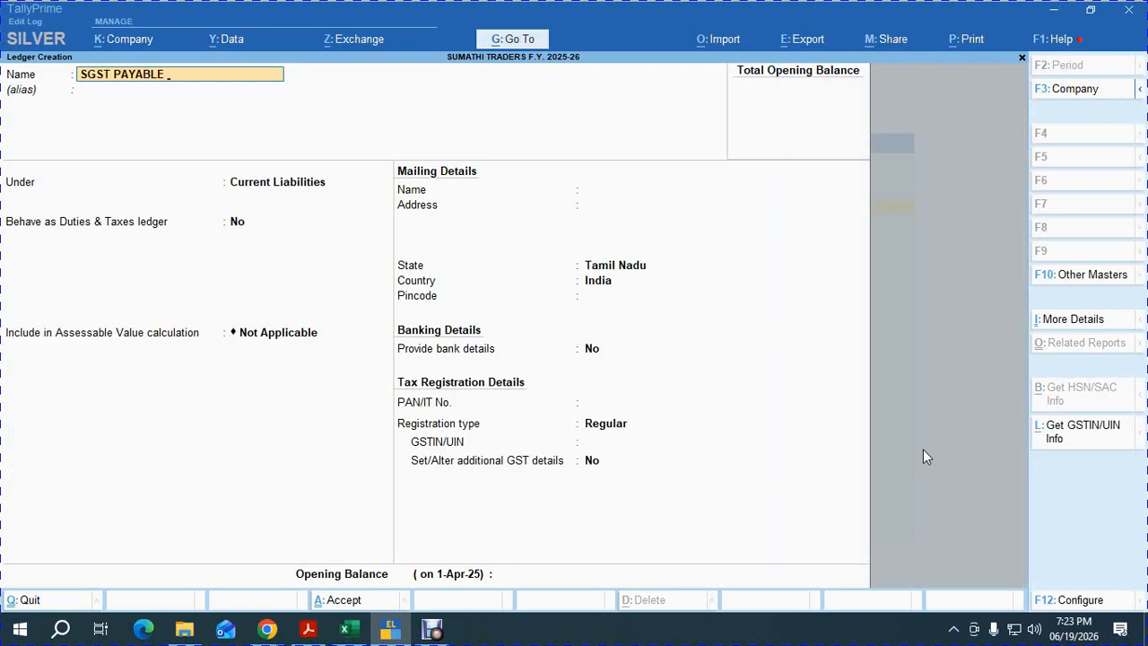
key("Return")
key("Return")
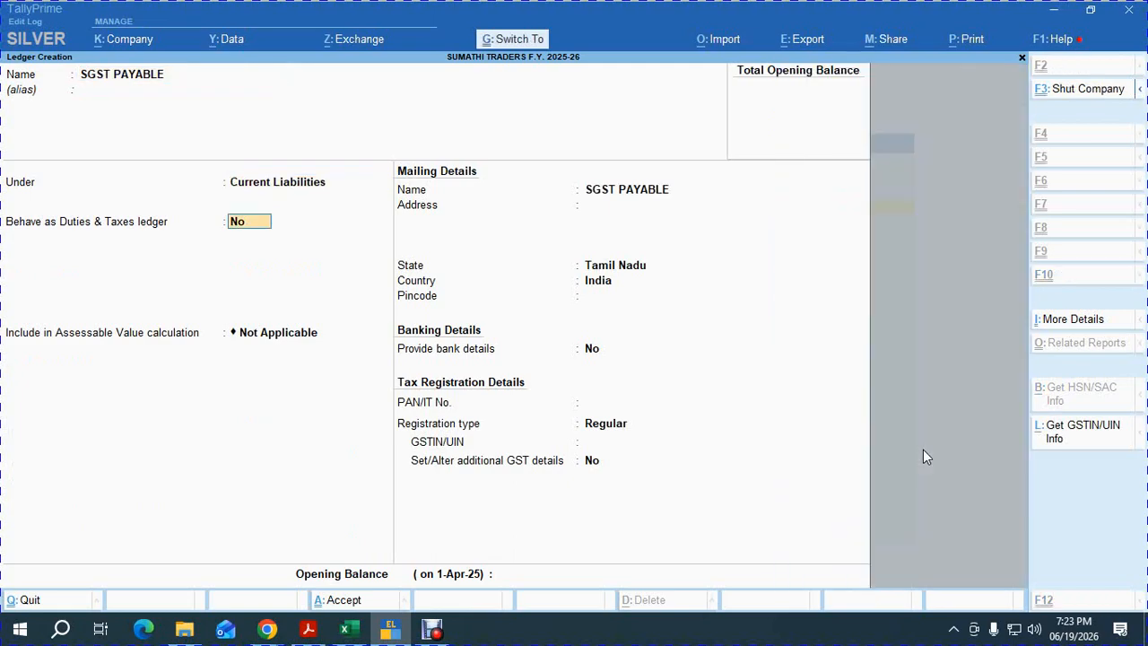
key("ctrl+a")
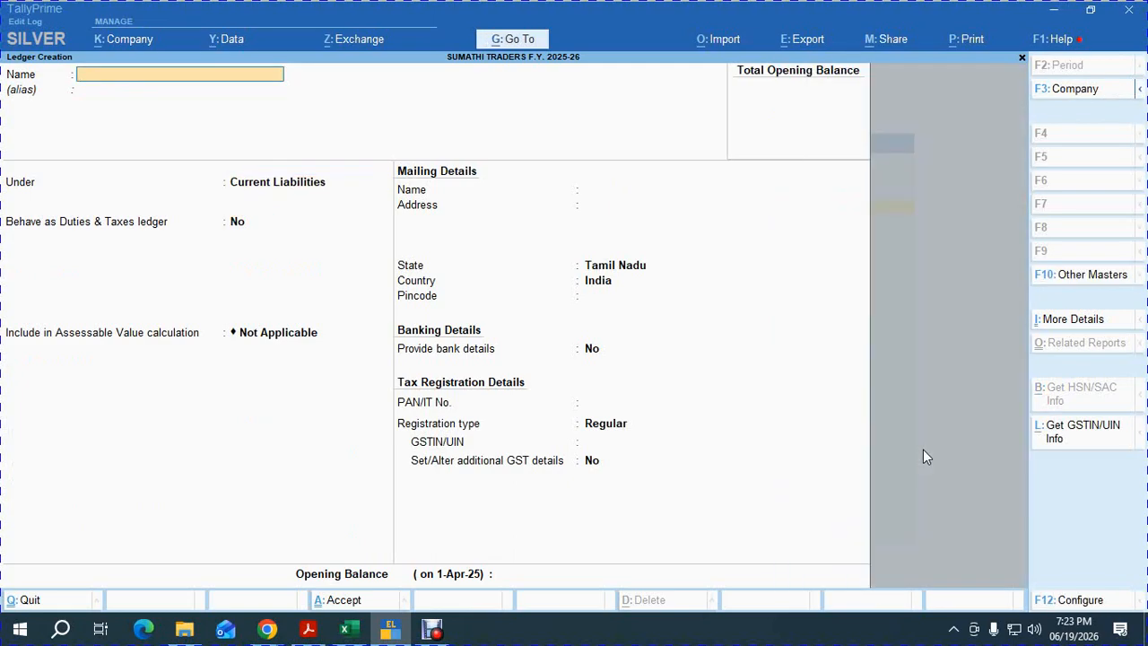
Name the ledger PNB A/C under Bank Accounts and enter its bank account number.
type("PNB A/C")
key("Return")
key("Return")
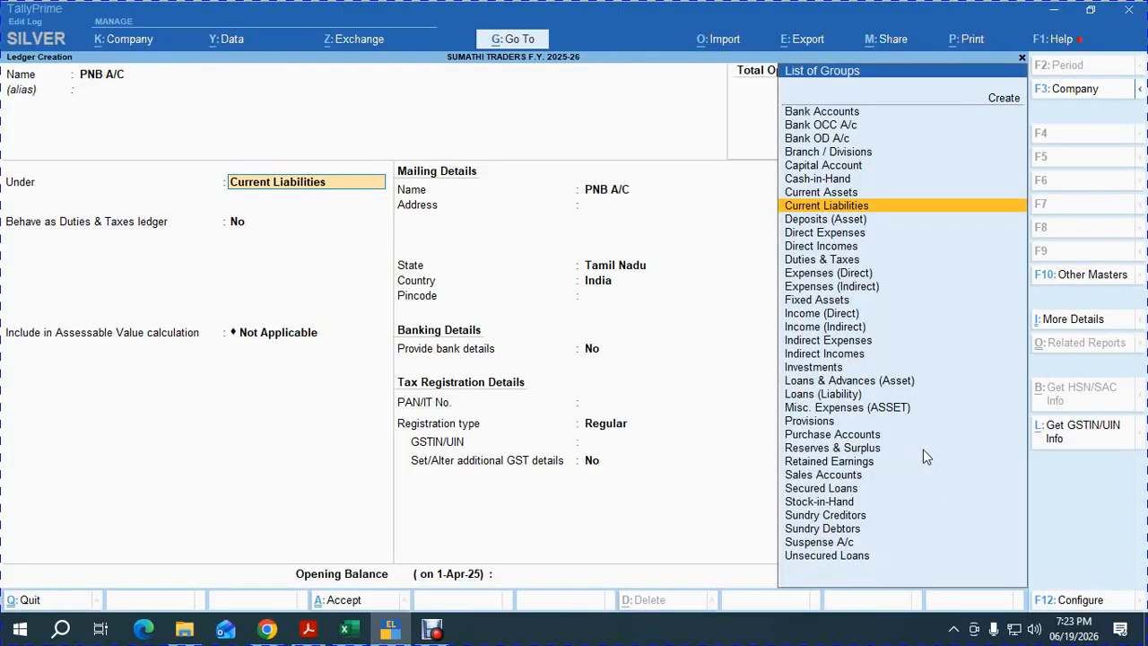
type("BANK")
key("Return")
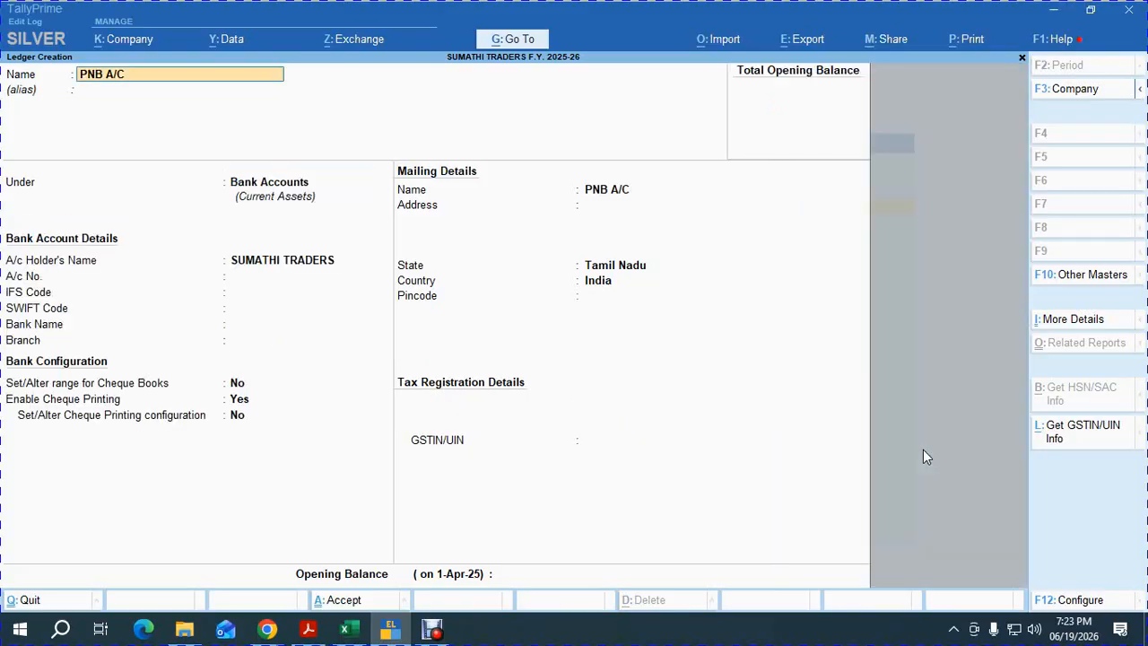
key("Return")
key("Return")
key("Return")
key("Return")
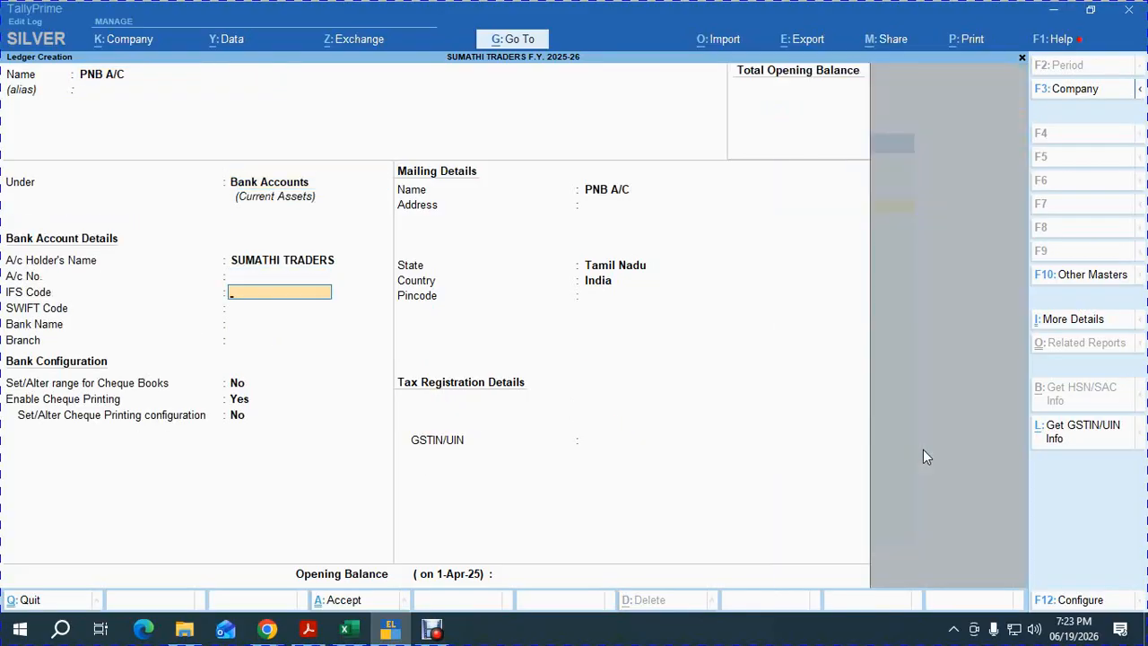
key("BackSpace")
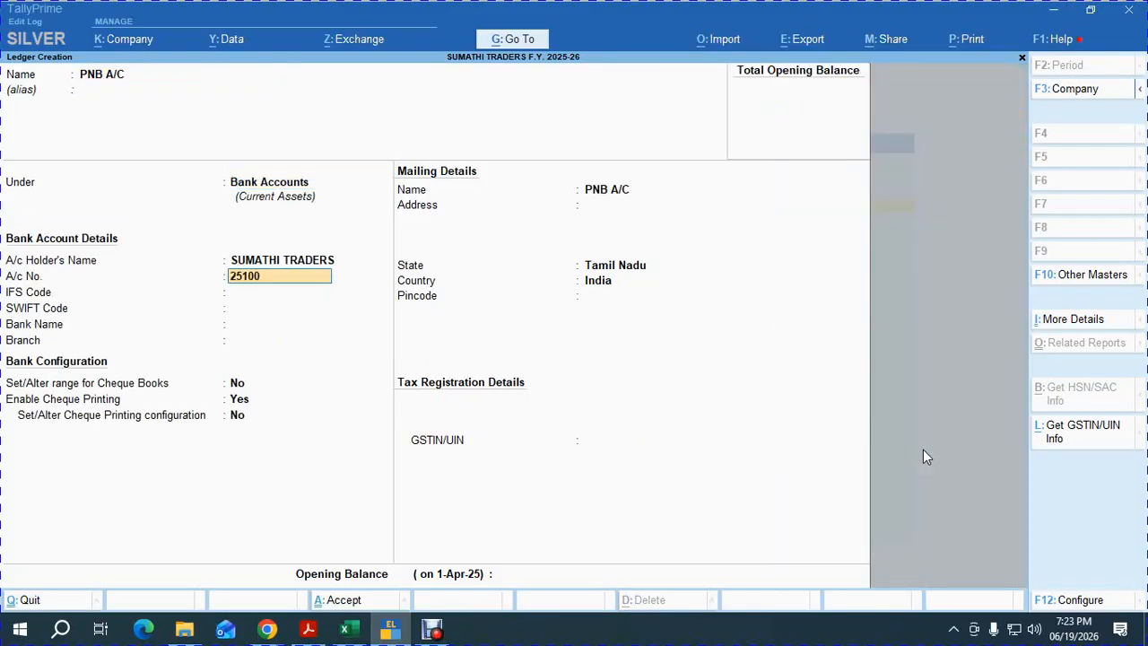
key("Return")
Fill IFS code PUNB02543, bank Punjab National Bank (India) and branch NUNGAMBAKKAM.
type("P")
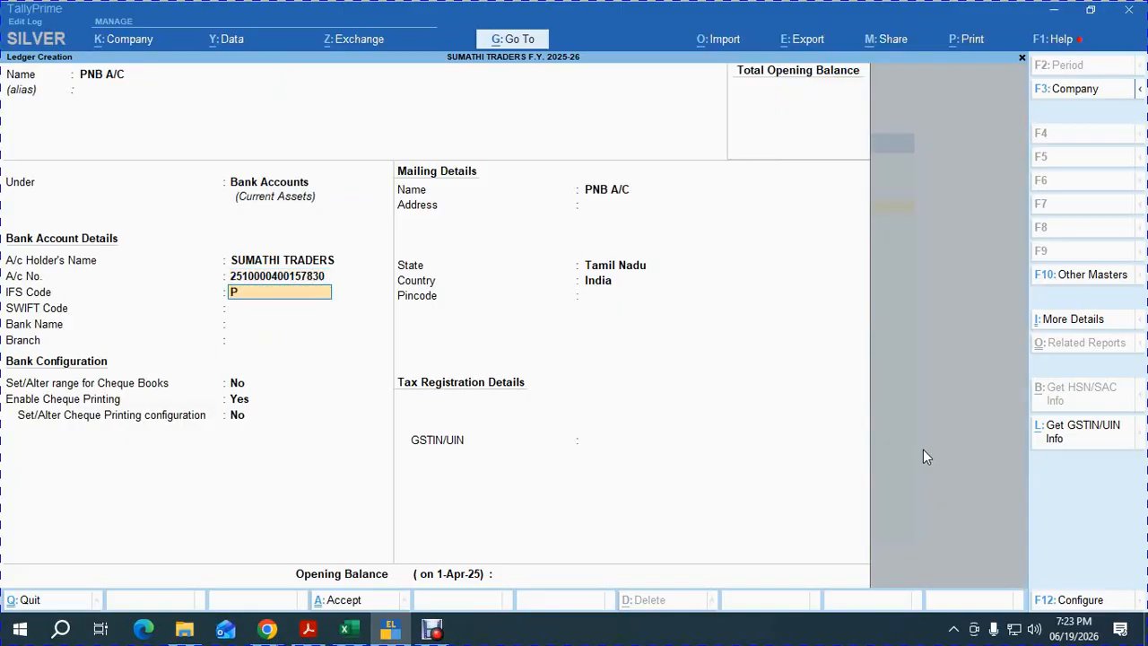
type("UMNB0")
key("Escape")
type("PUNB02543")
key("Return")
key("Return")
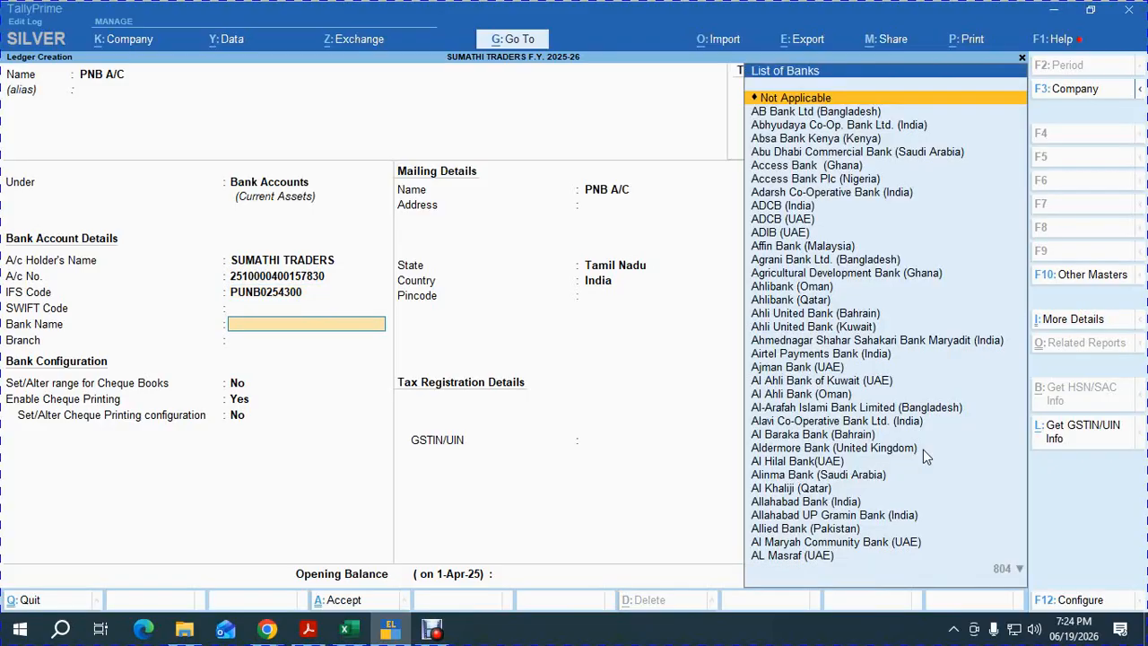
type("PUNJ")
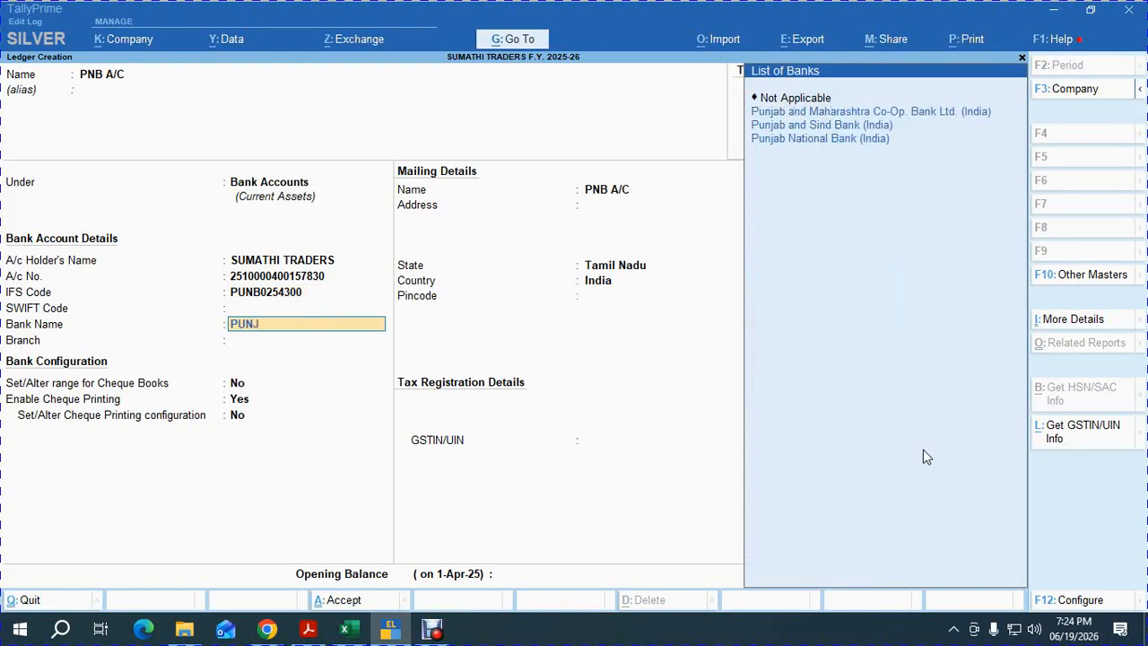
key("Return")
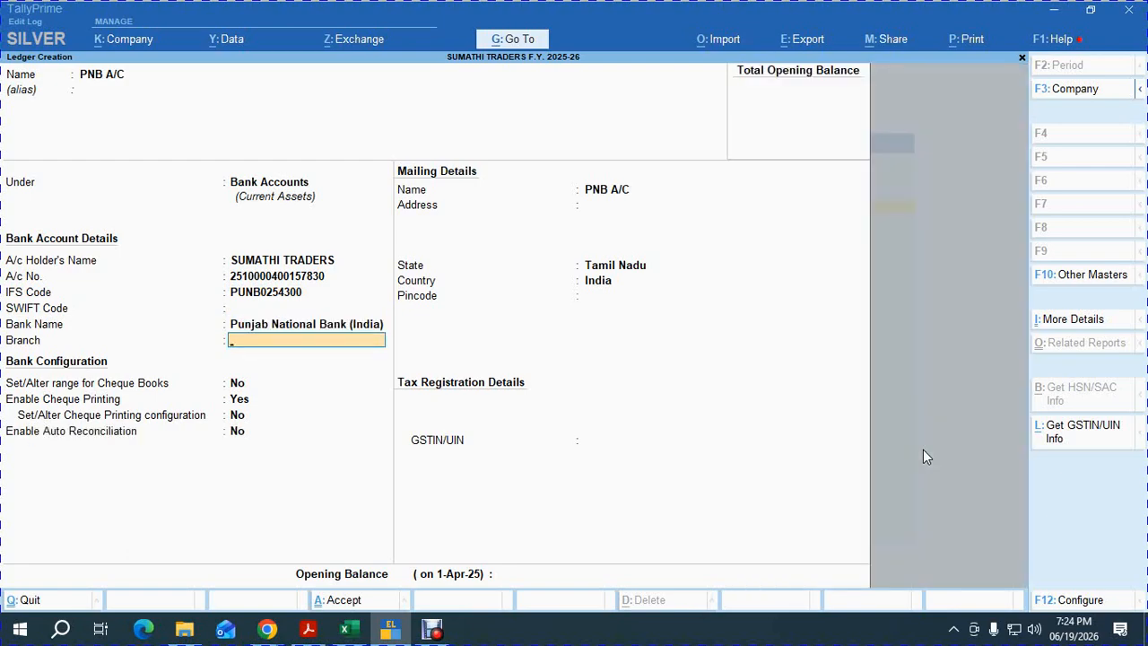
type("NUNGAMBAKKAM")
key("Return")
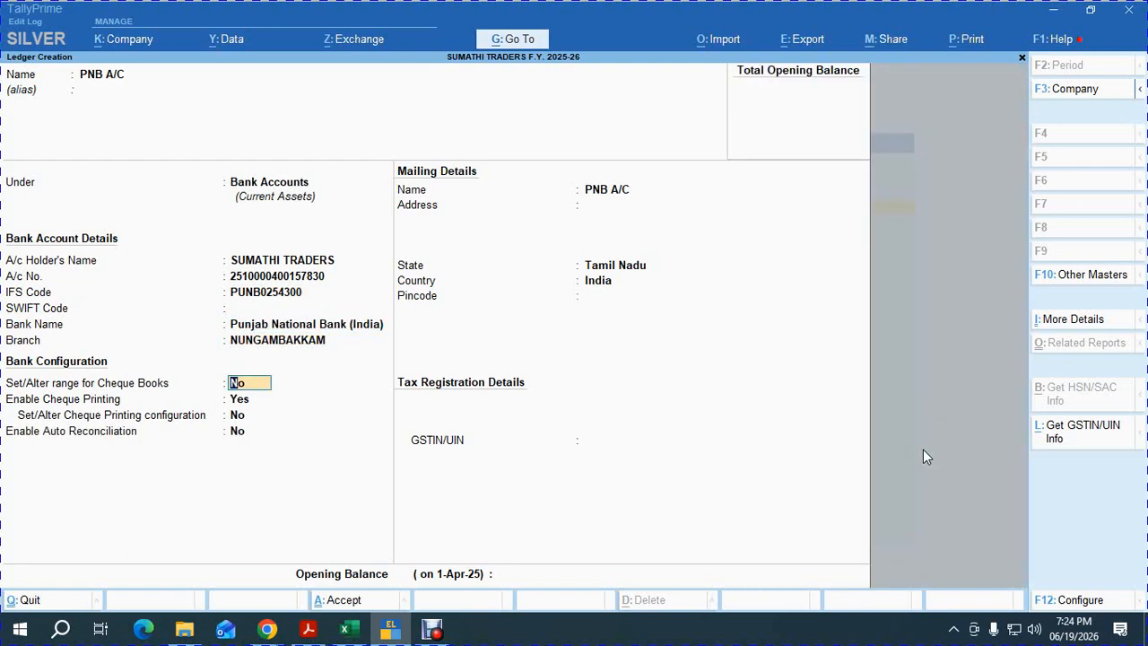
Add cheque book BOOK NO: 01 with 50 cheques from 101101, then save the ledger.
type("Y")
key("Return")
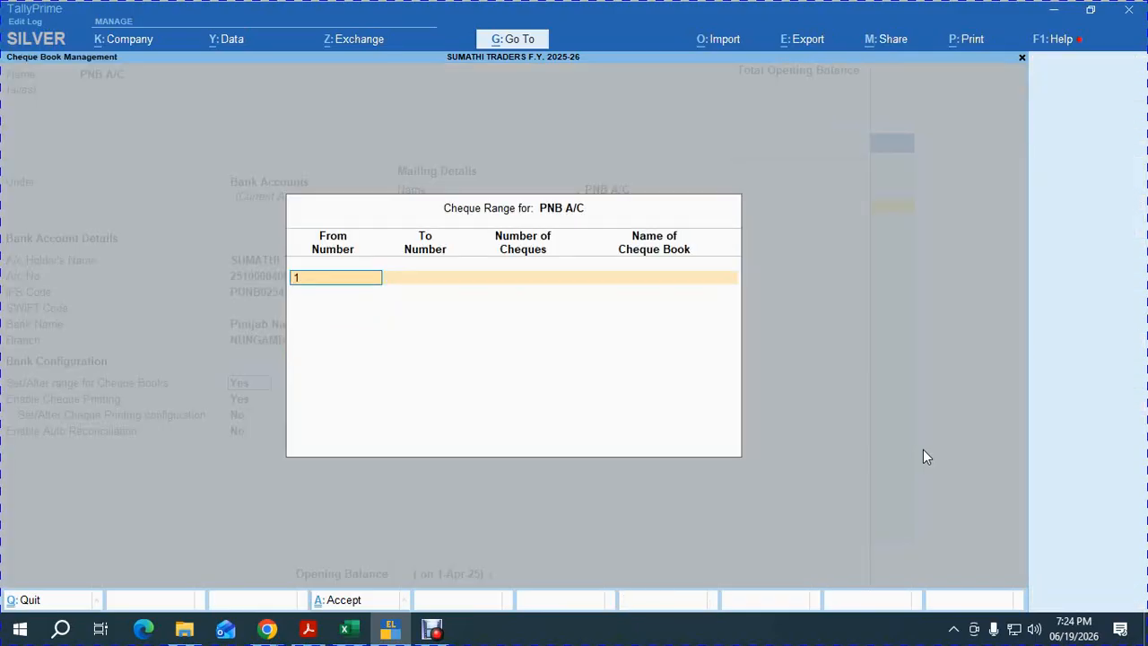
key("Return")
key("Return")
type("50")
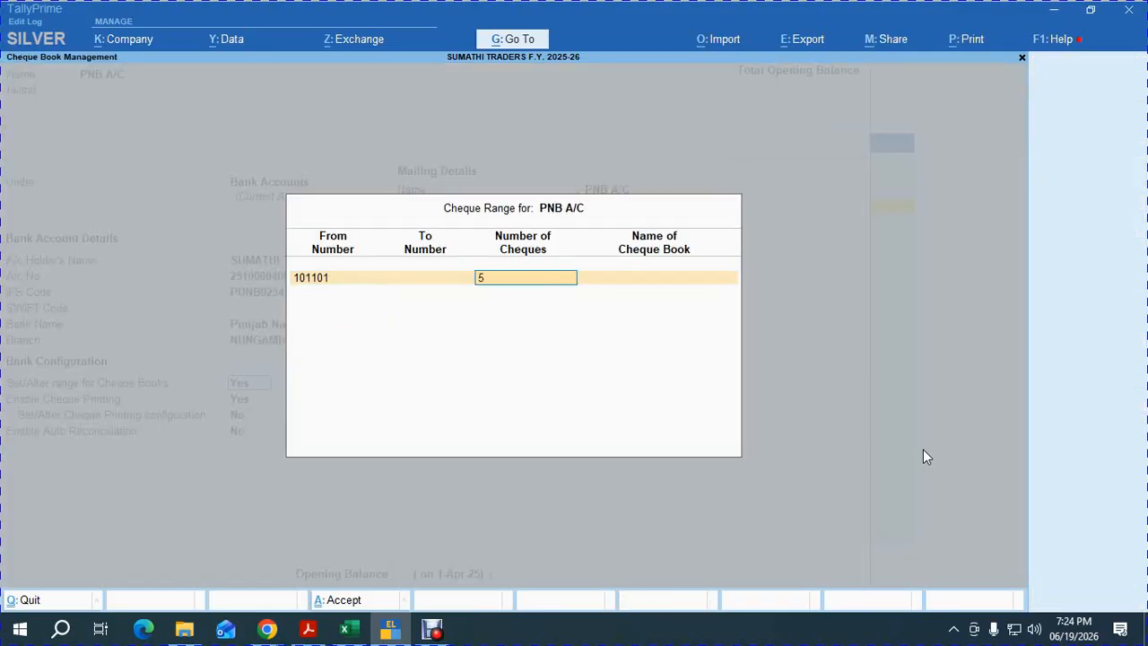
key("Return")
type("BOK")
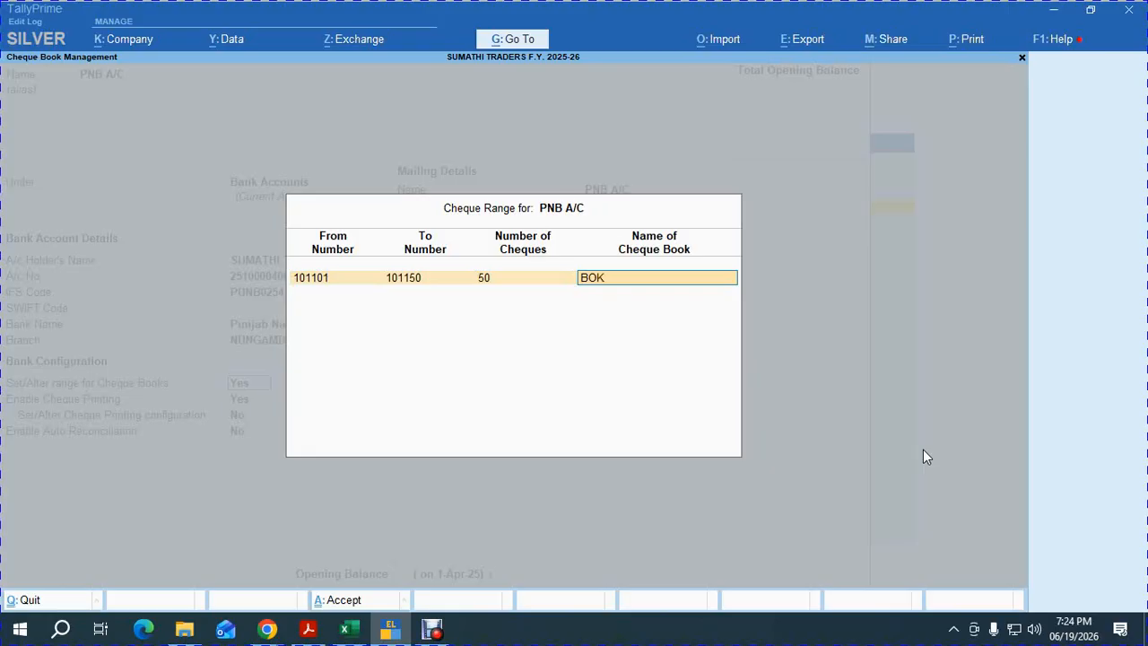
key("BackSpace")
type("OK NO: 01")
key("Return")
key("Return")
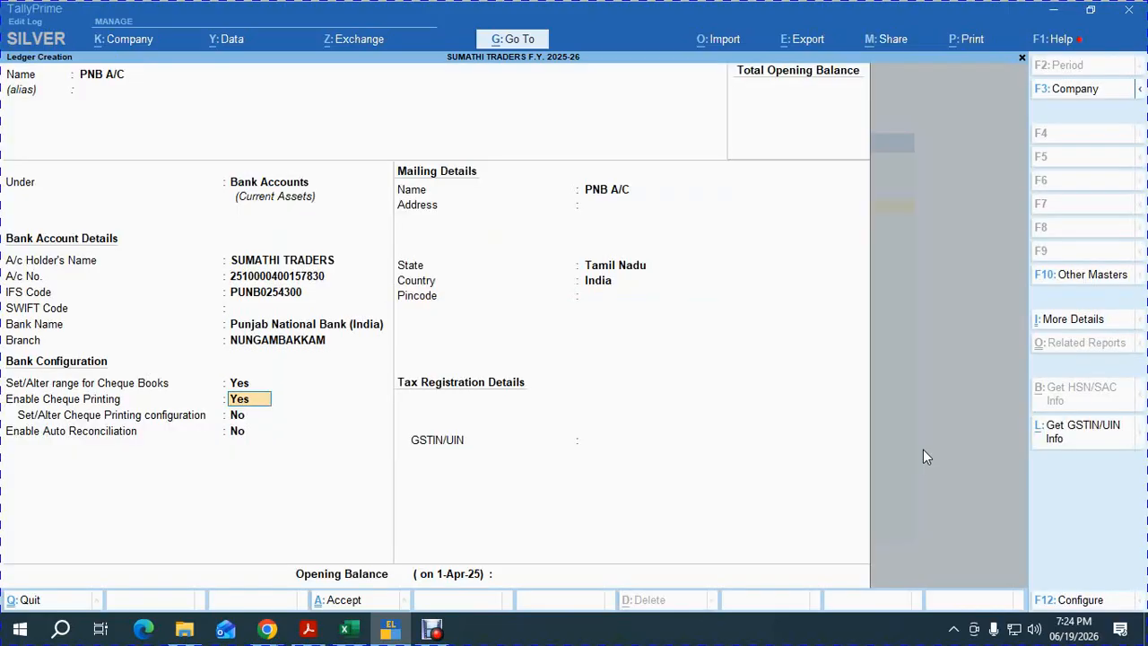
key("Return")
key("Return")
key("Return")
key("Return")
key("Return")
key("Return")
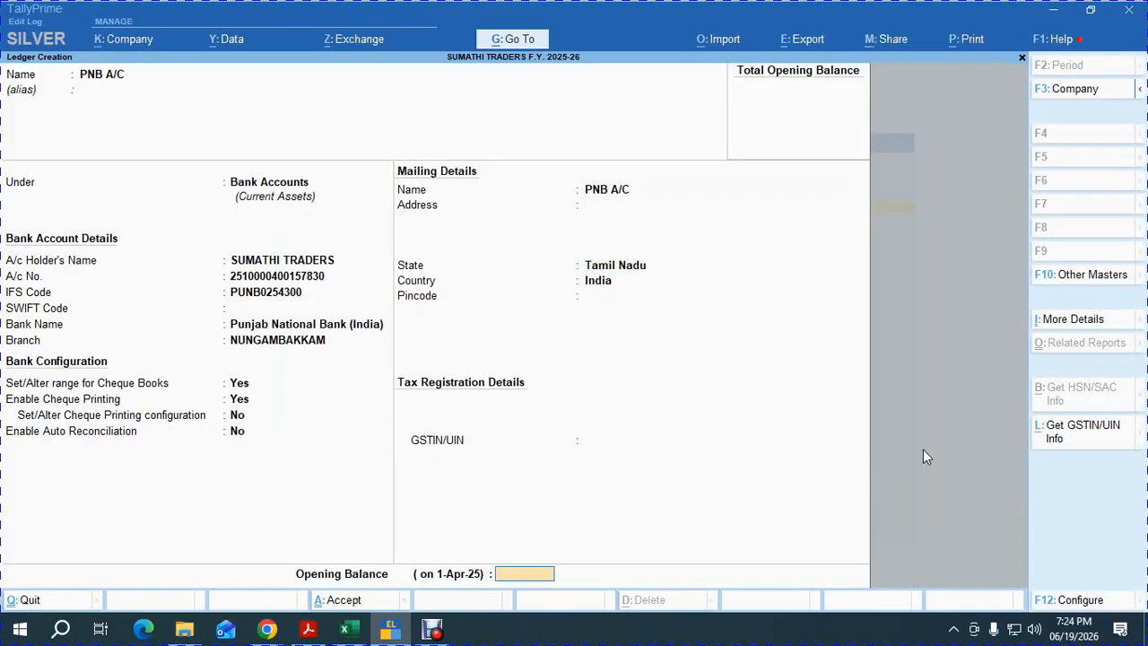
key("Return")
key("Return")
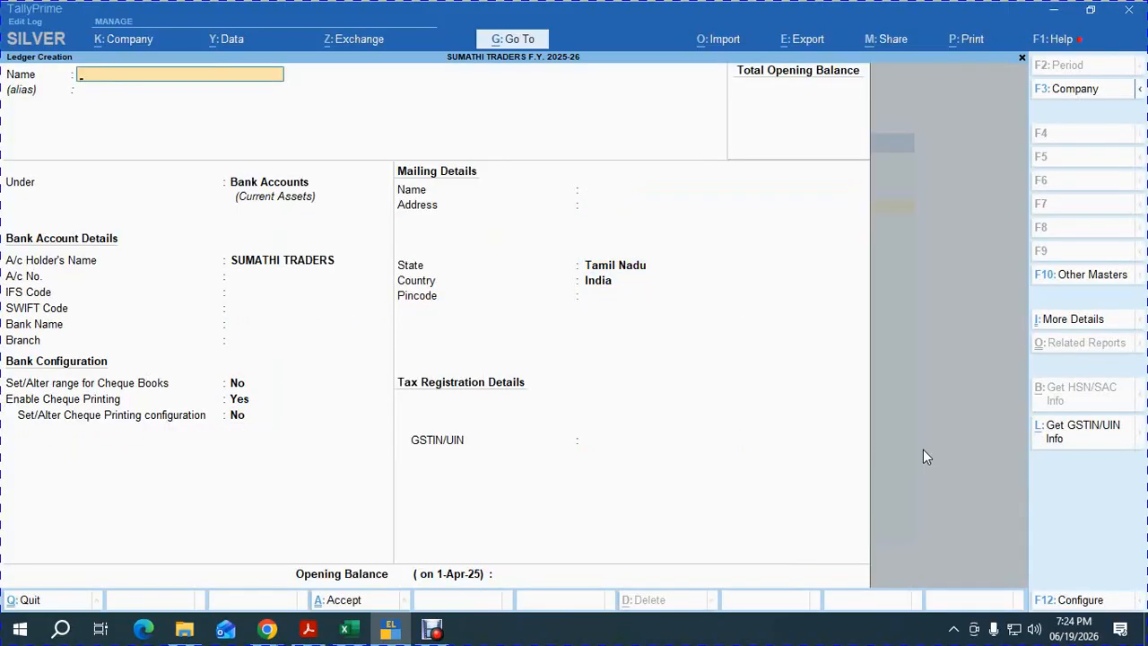
key("alt+Tab")
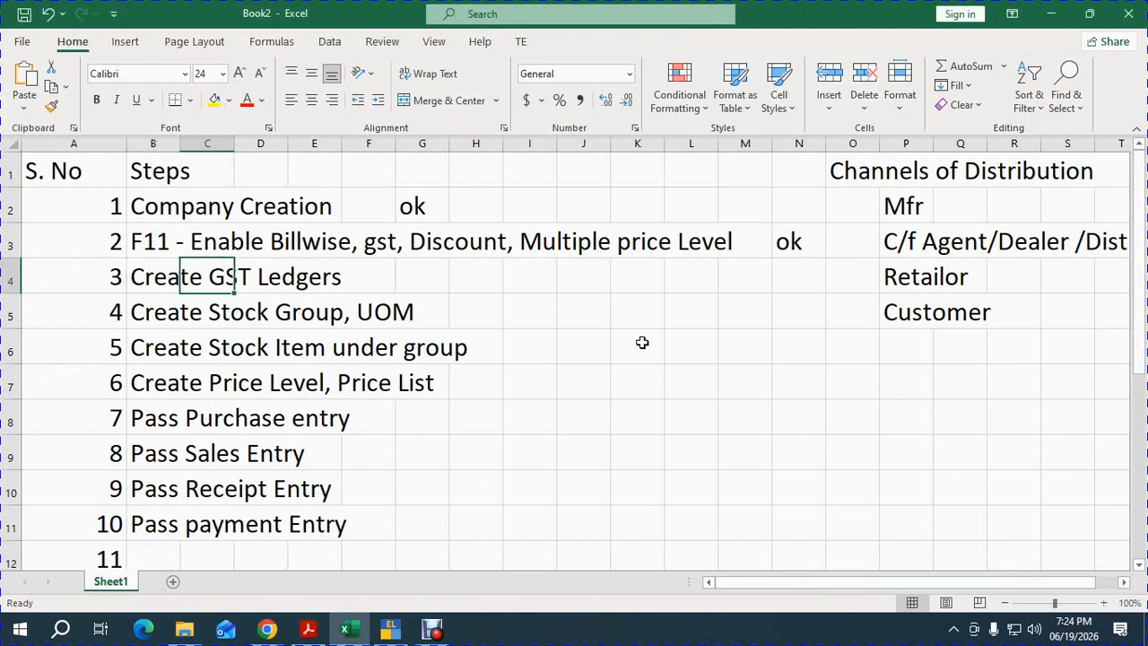
Enter OK in cell G4 beside Create GST Ledgers, then return to TallyPrime's Gateway of Tally.
left_click(421, 283)
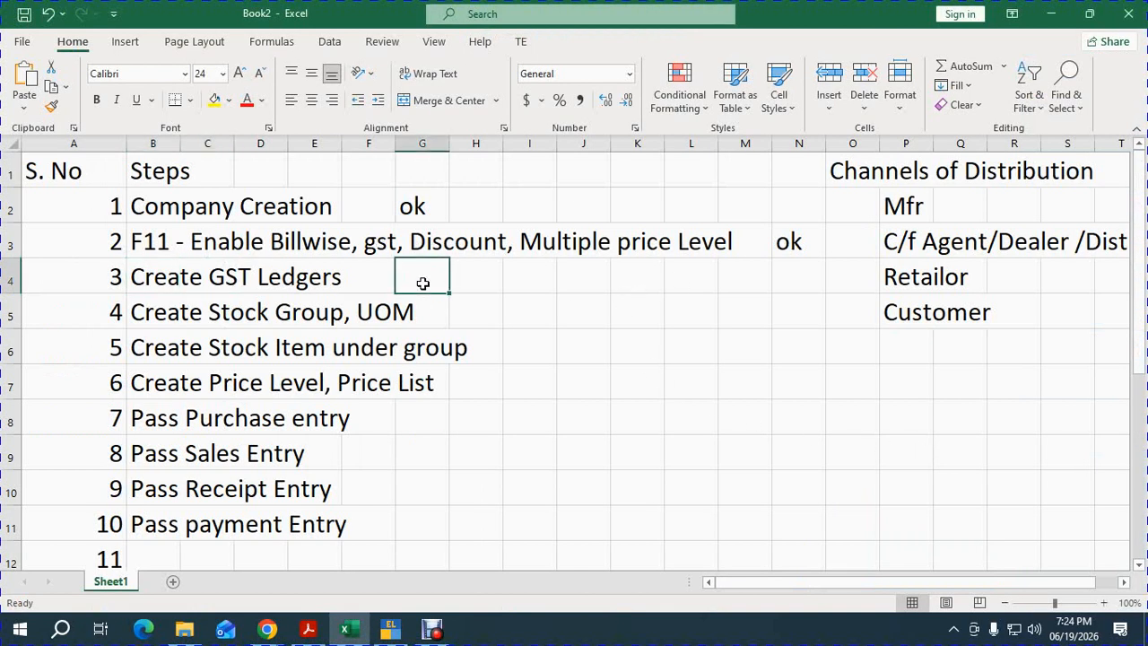
type("OK")
key("Return")
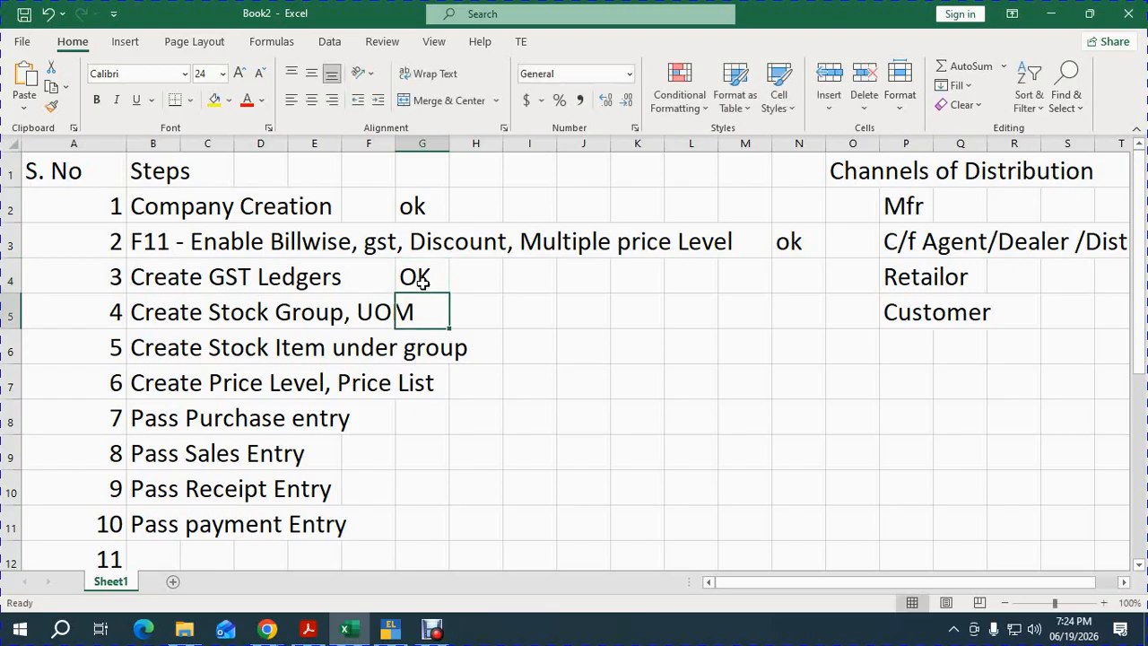
key("Left")
key("Left")
key("Left")
key("Left")
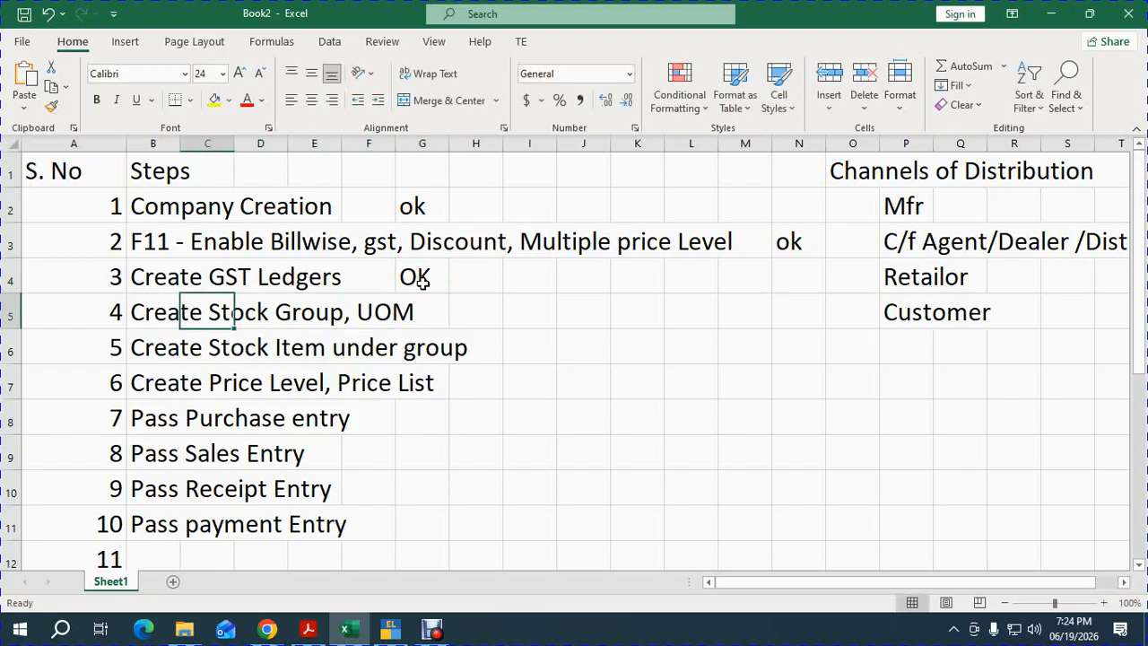
key("alt+Tab")
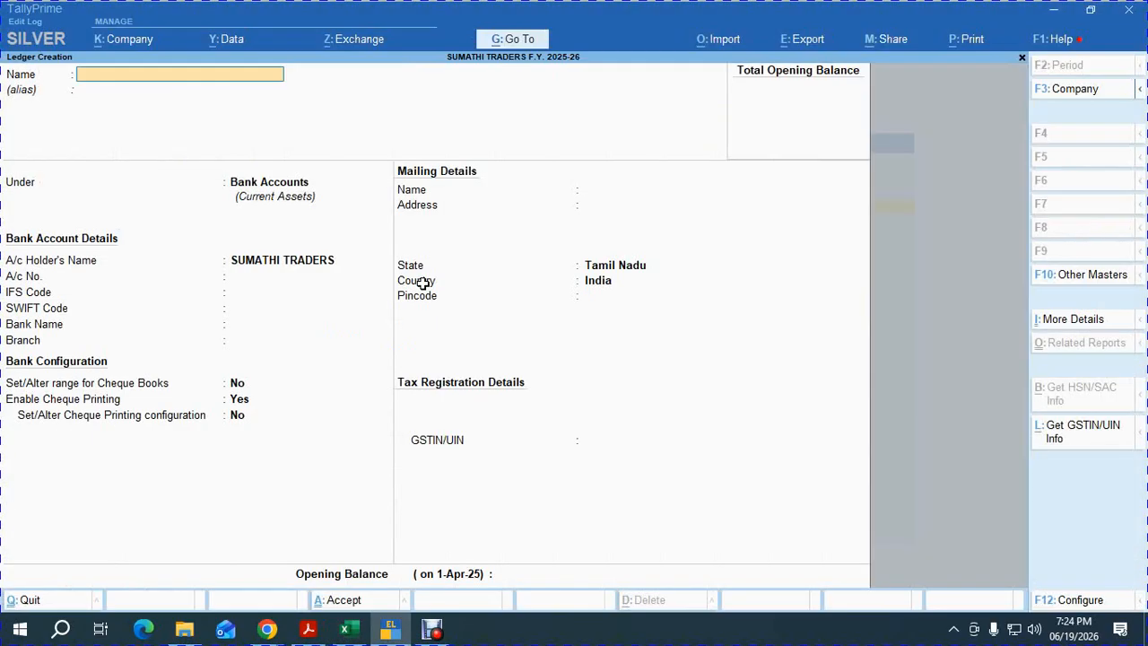
key("Escape")
key("Escape")
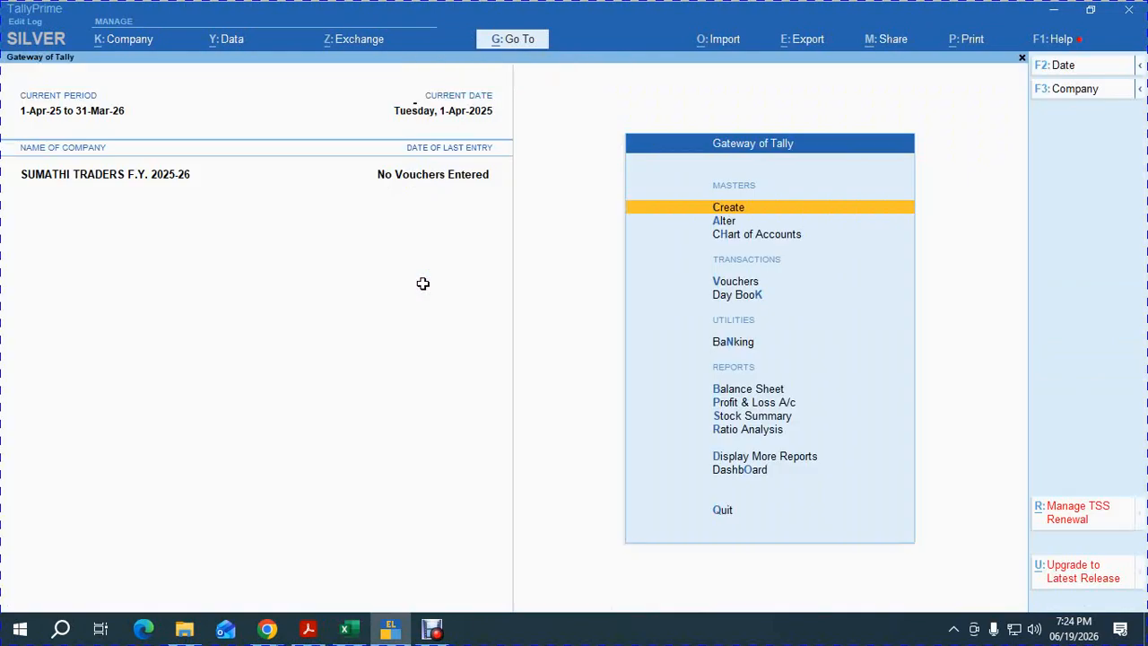
Create stock group SOAP under Primary, with quantities added and HSN/SAC details set to Specify Details Here.
key("Return")
key("Down")
key("Down")
key("Down")
key("Return")
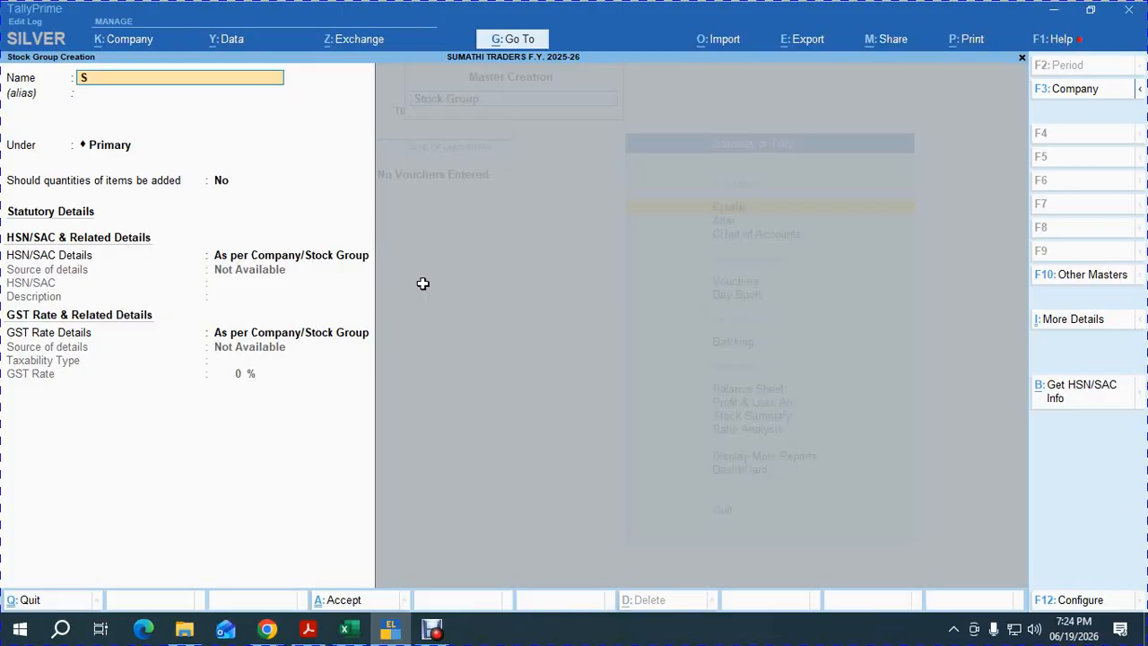
type("SOAP")
key("Return")
key("Return")
key("Return")
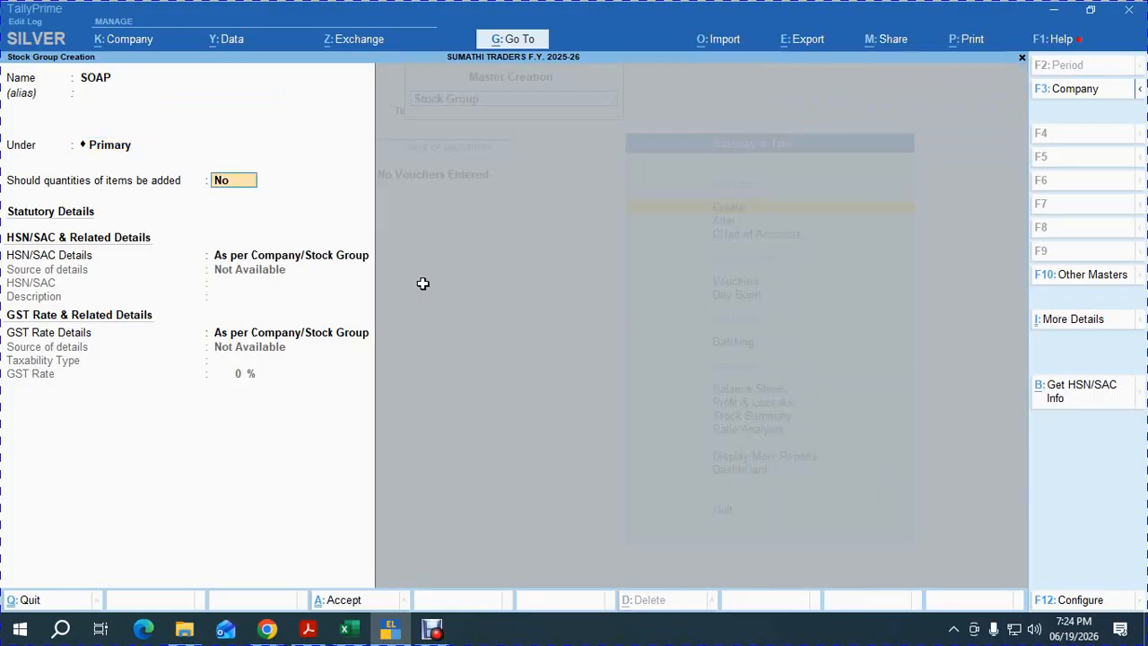
type("Y")
key("Return")
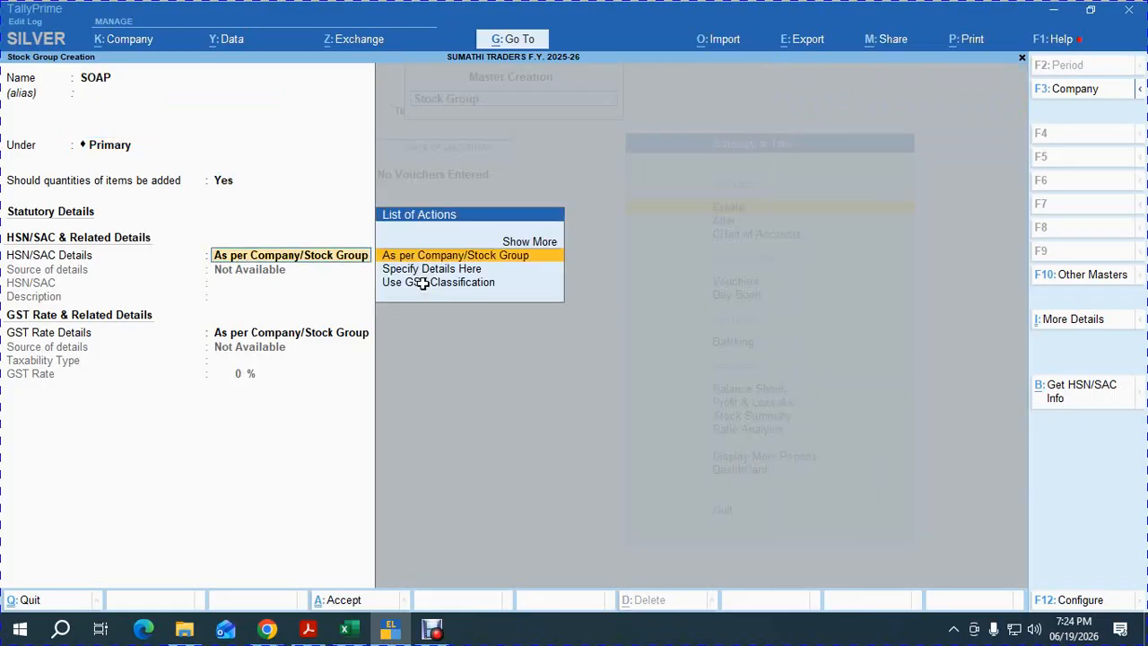
key("Down")
key("Return")
key("alt+Tab")
key("Tab")
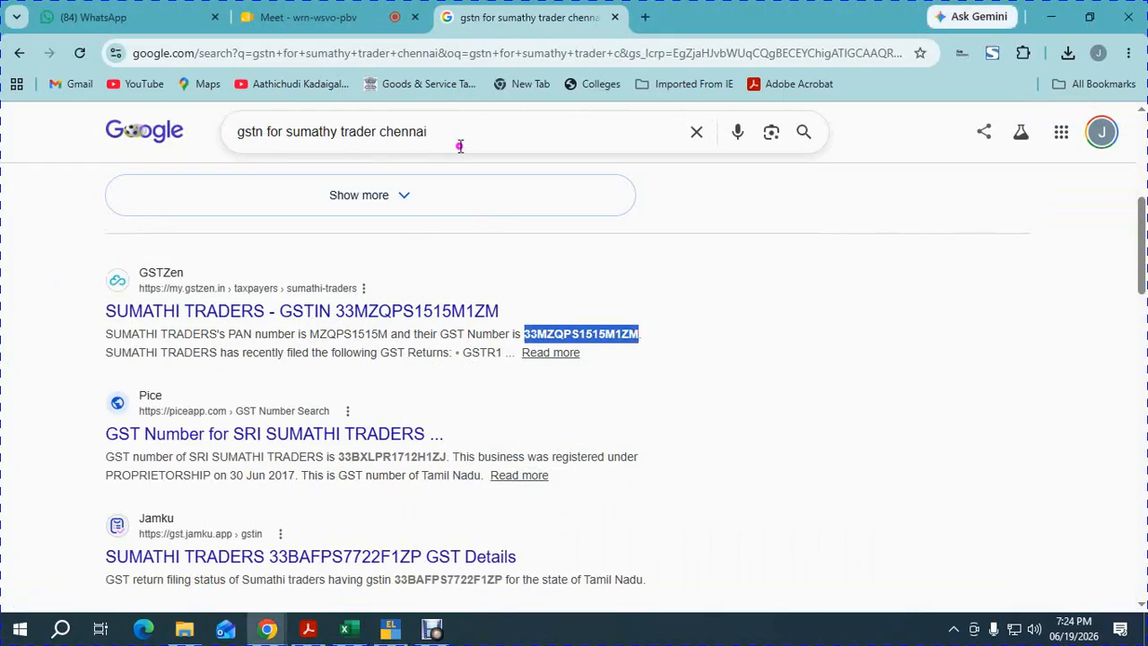
Search Google for 'HSN CODE AND NEW GST RATE FOR BATH SOAP'.
left_click_drag(459, 145, 161, 148)
type("HSN CODE ")
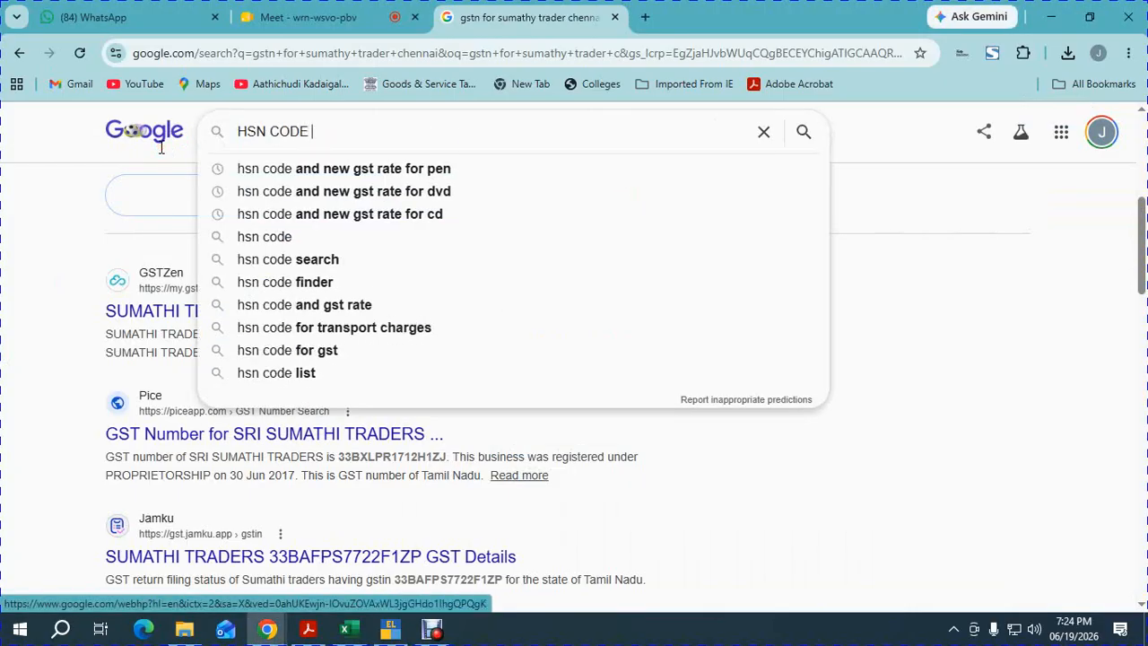
type("AND NEW")
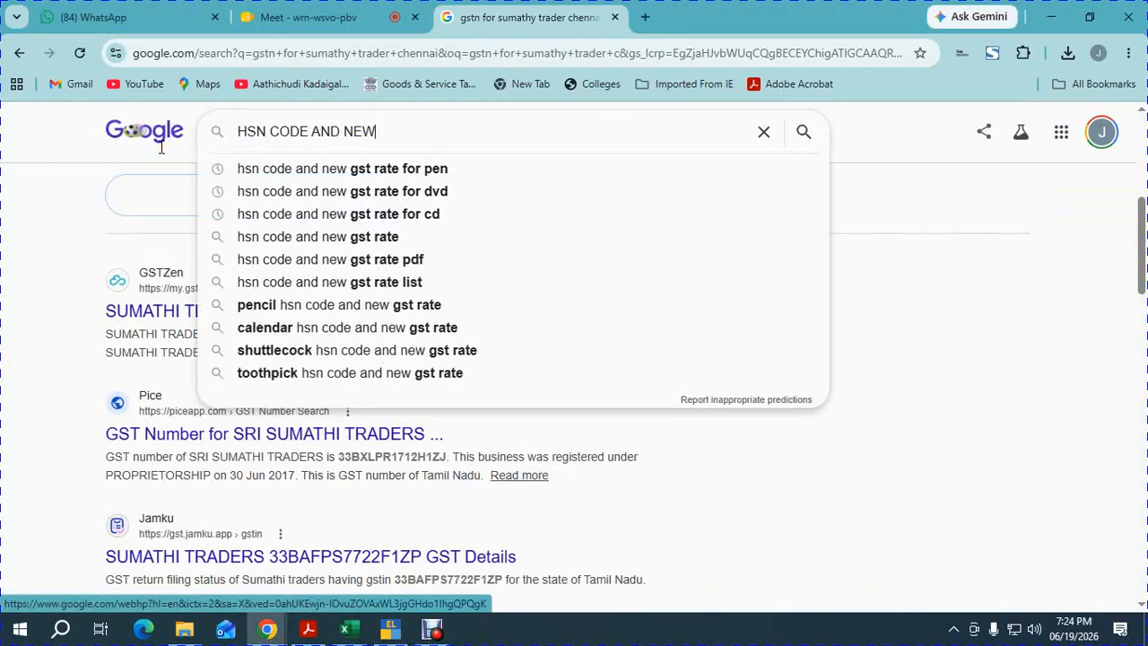
type(" GST R")
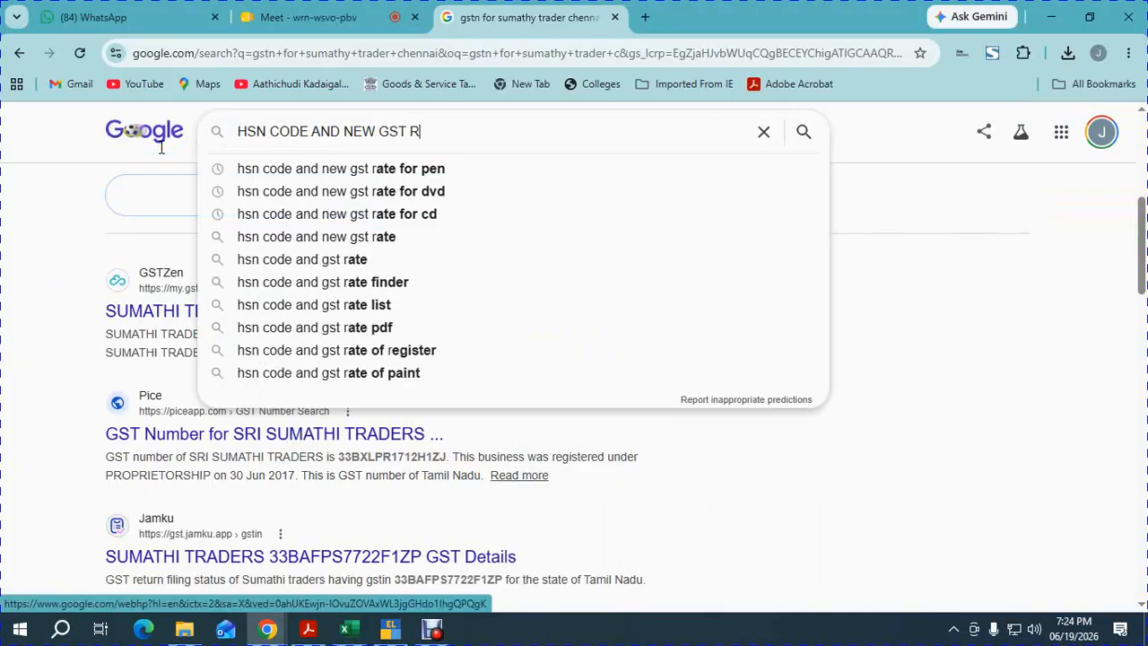
type("ATE ")
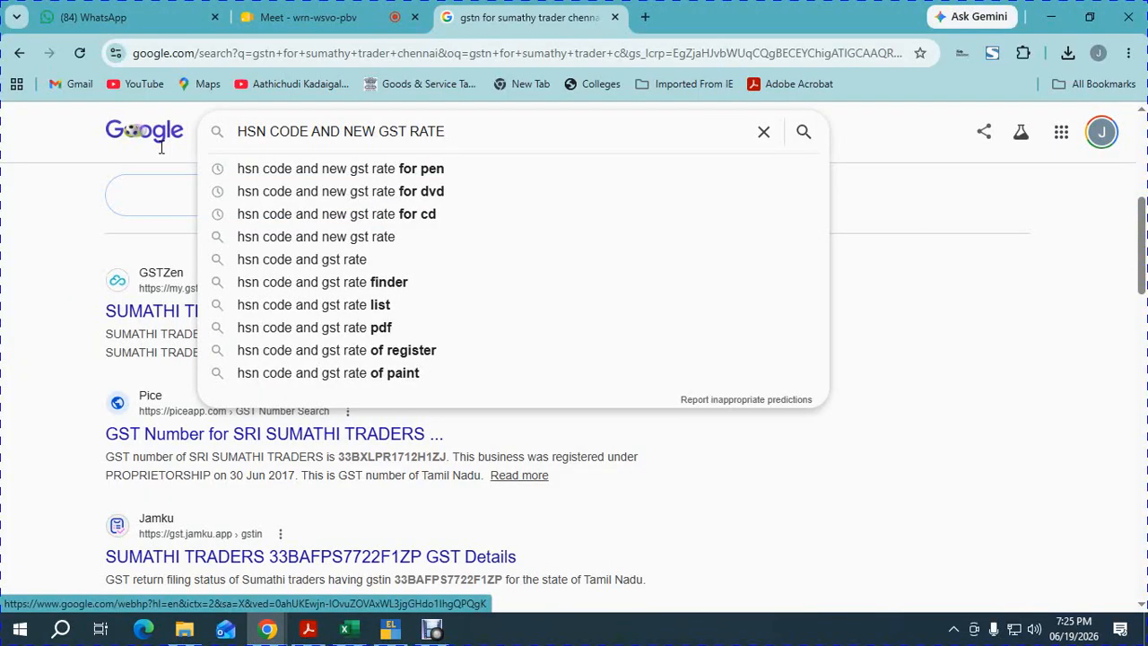
type("FOR BATH SO")
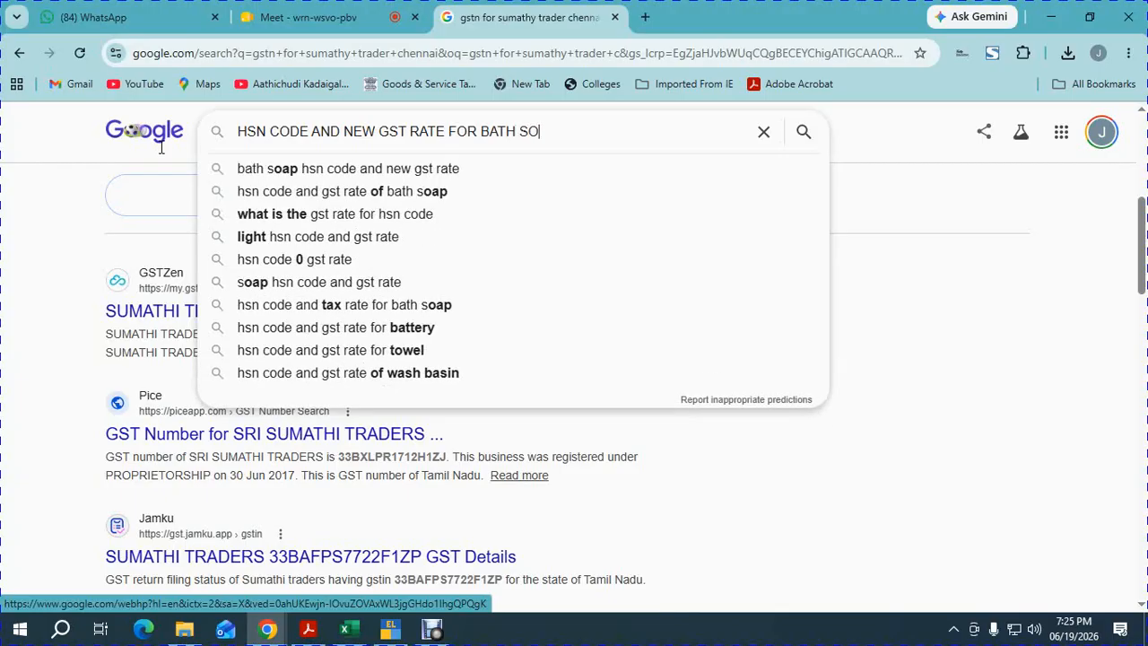
type("AO")
key("BackSpace")
type("P")
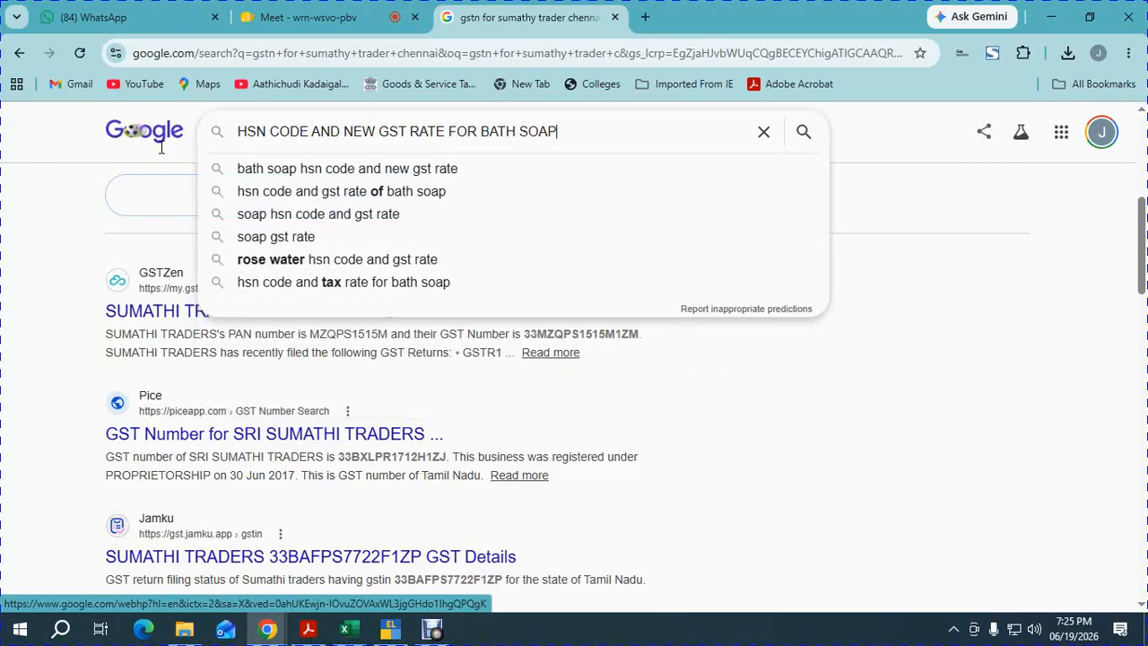
key("Return")
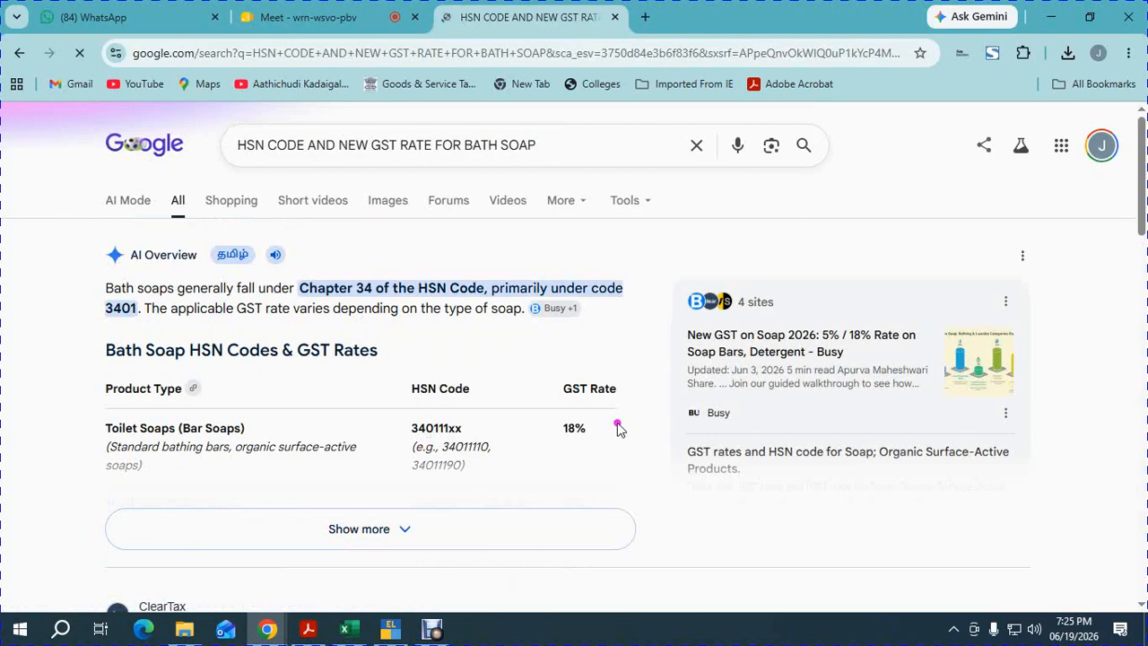
key("alt+Tab")
Give the SOAP group HSN 3401 and Taxable GST at 18%, and save it.
type("340")
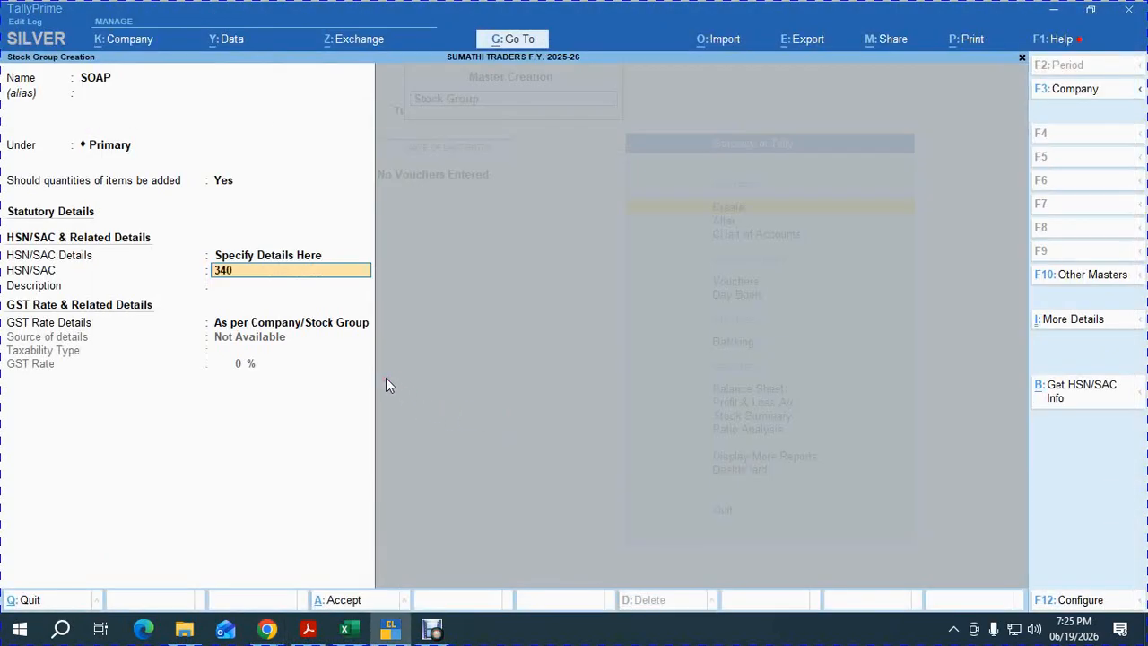
type("1")
key("Return")
key("Return")
key("Down")
key("Return")
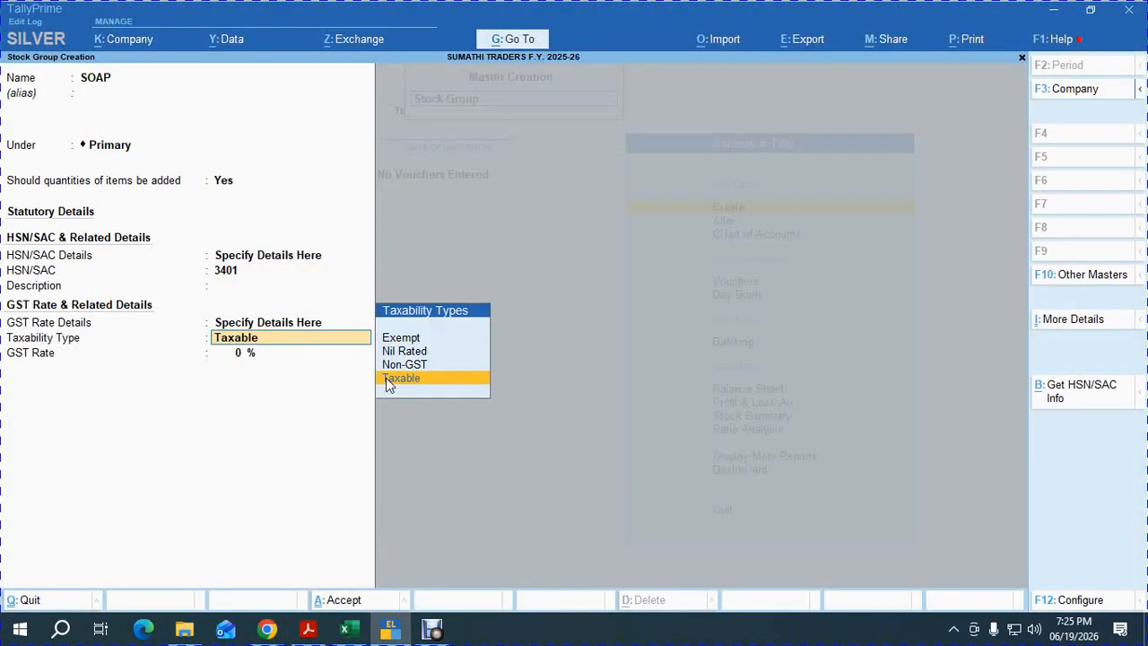
key("Return")
type("18")
key("Return")
key("Return")
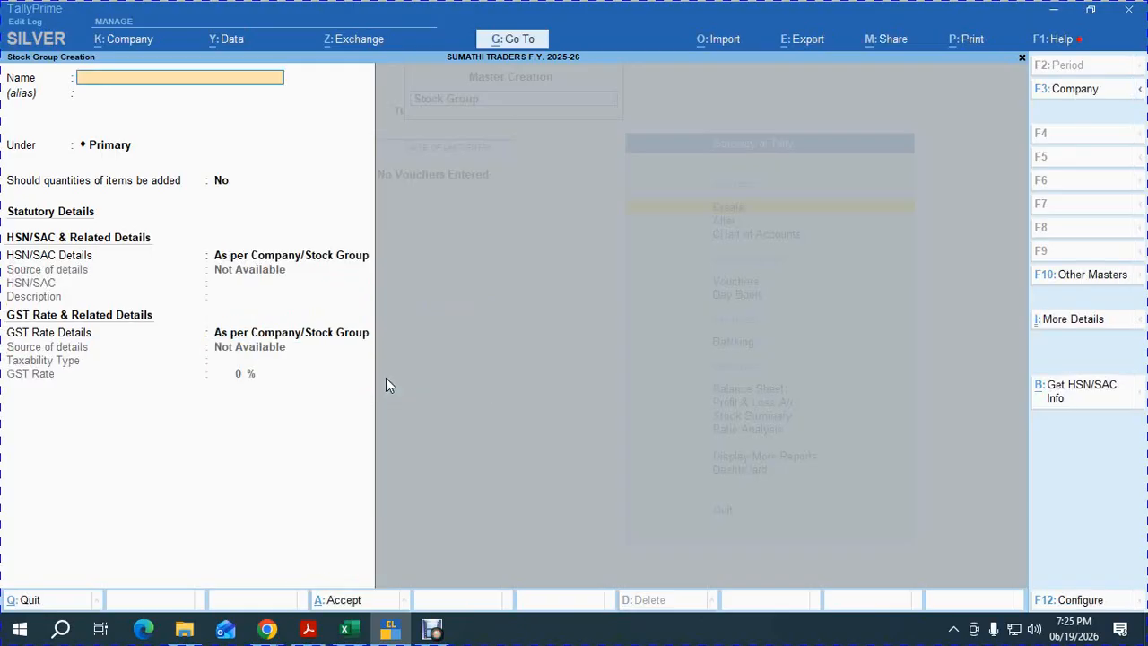
key("Escape")
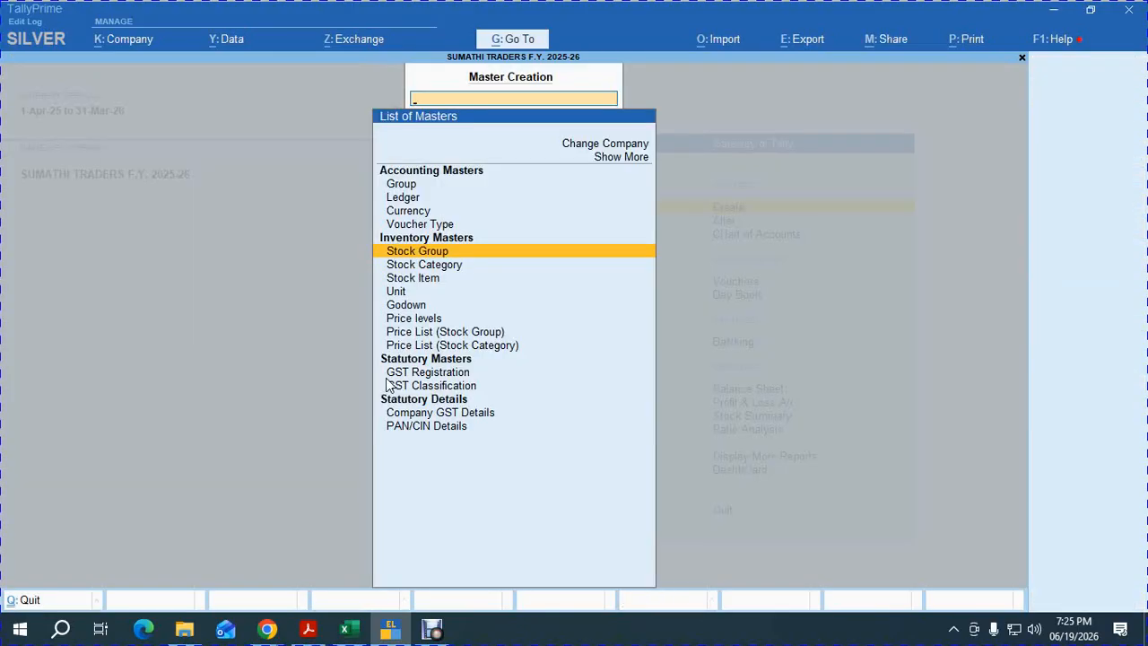
Create unit NOS. with formal name NUMBERS and UQC NOS-NUMBERS.
key("Down")
key("Down")
key("Down")
key("Return")
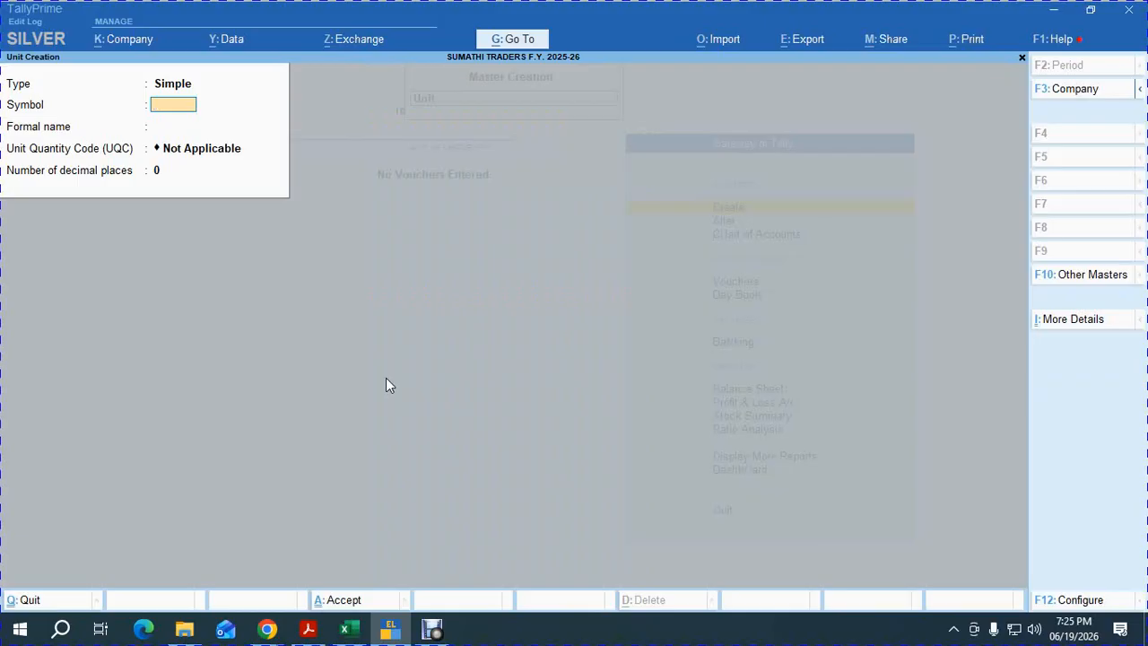
key("Return")
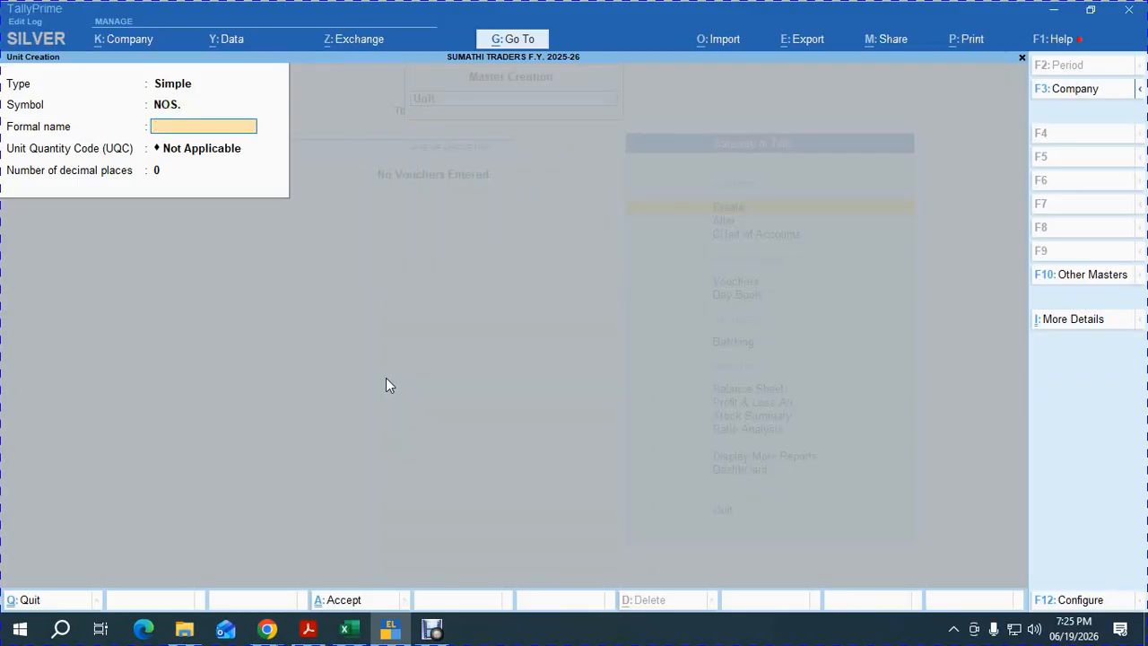
type("NUMBERS")
key("Return")
type("NOS")
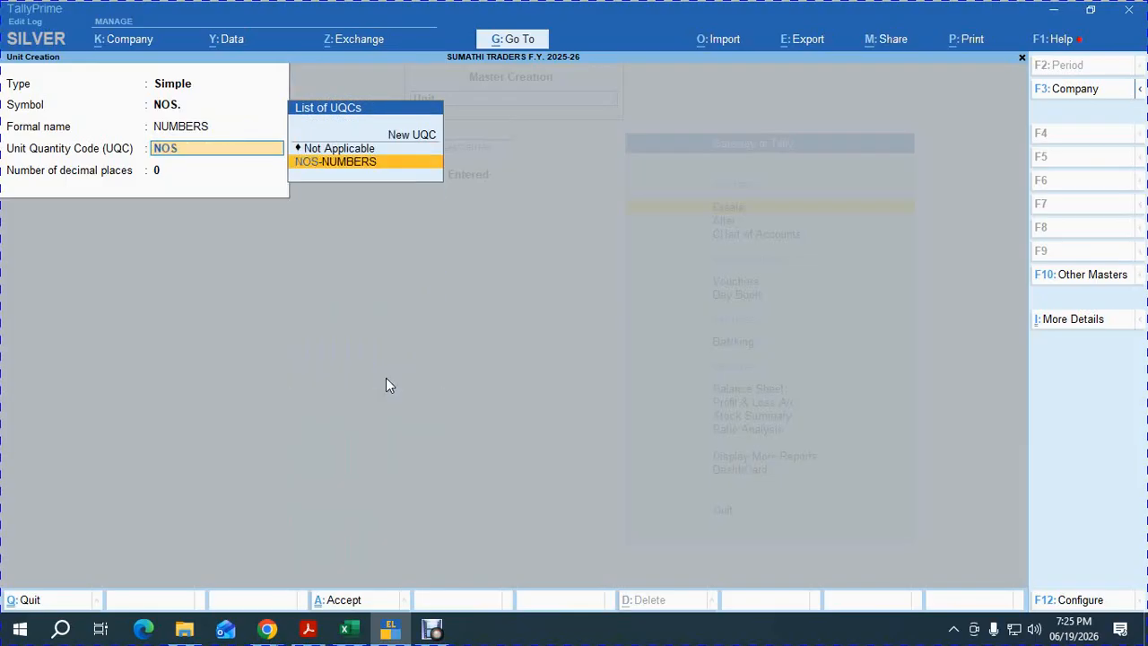
key("Return")
key("Return")
key("Escape")
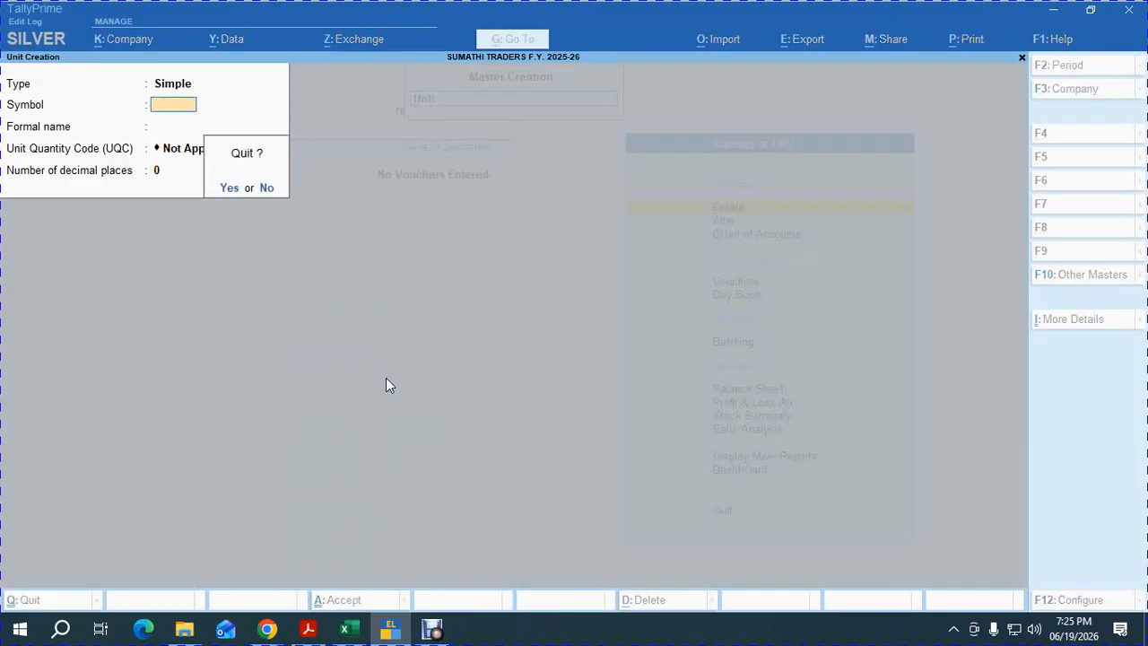
key("y")
key("Up")
key("Return")
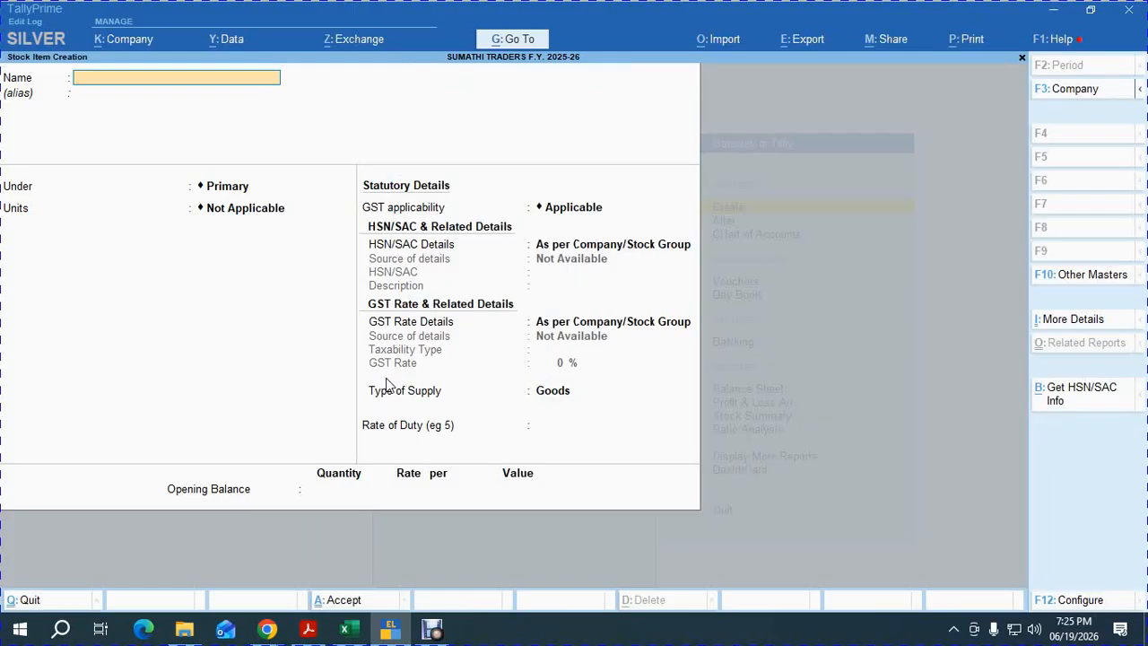
Turn on Provide Part No. in the stock item configuration.
key("F12")
key("Return")
key("Return")
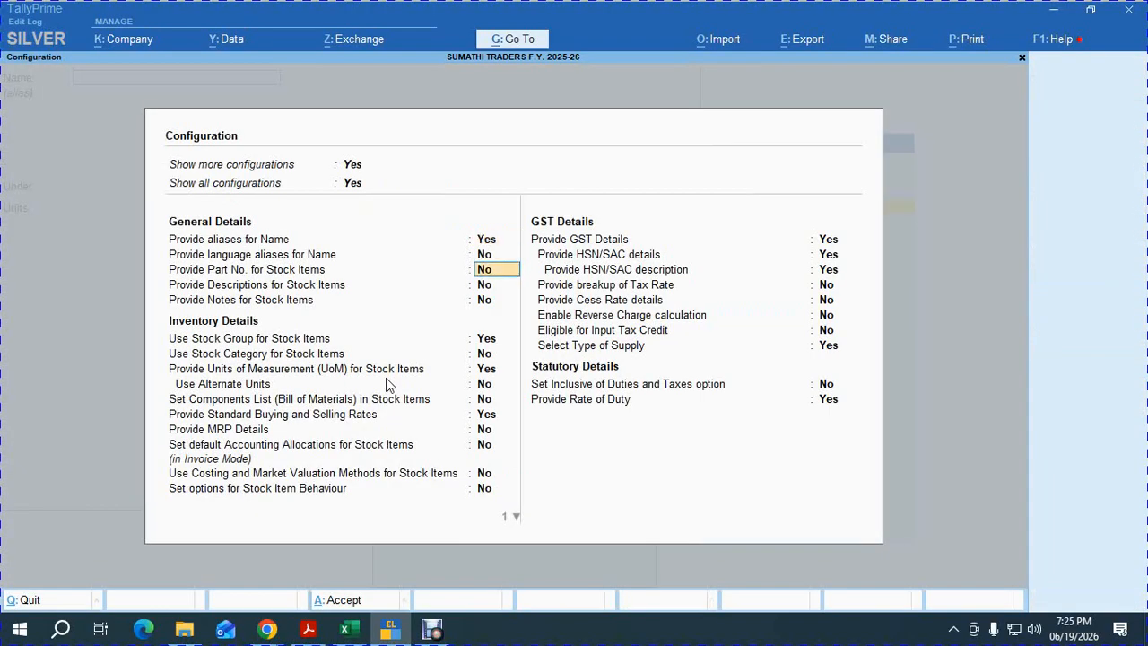
key("Return")
key("ctrl+a")
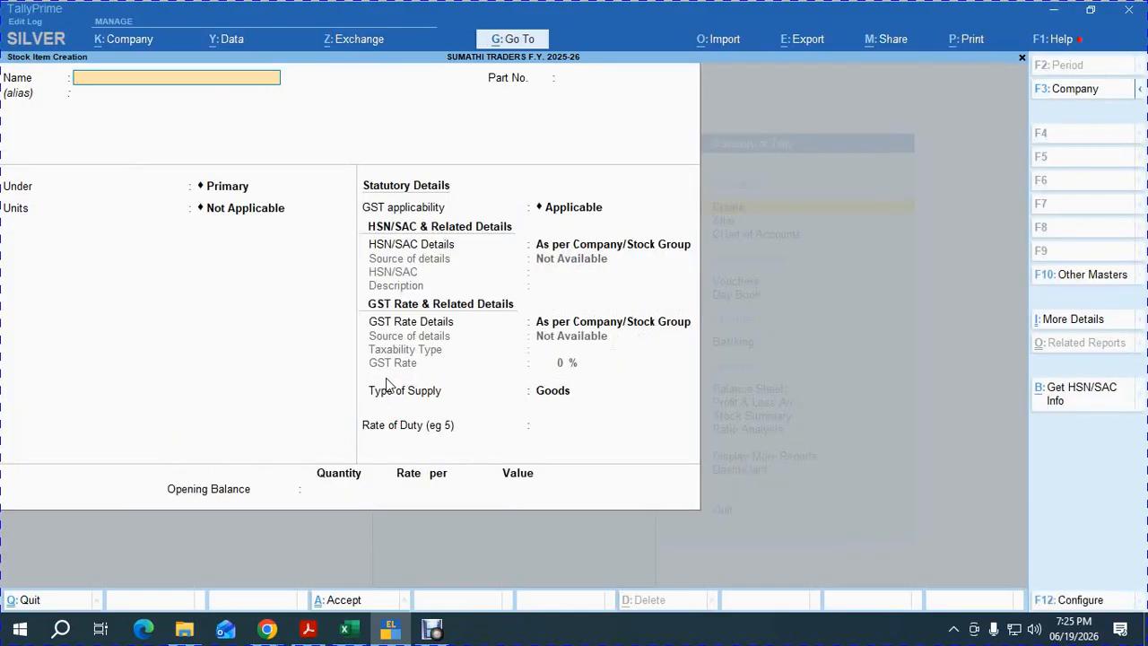
Set Provide aliases for Name to No in the stock item configuration.
key("F12")
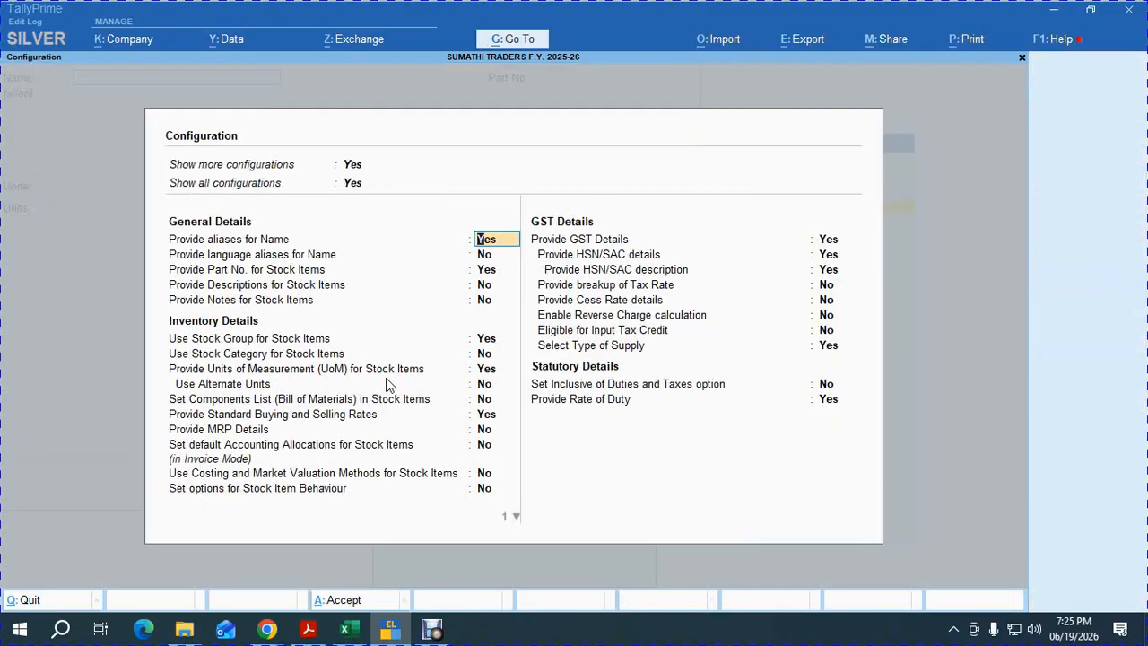
key("Return")
key("Return")
key("Up")
key("Up")
key("n")
key("Return")
key("ctrl+a")
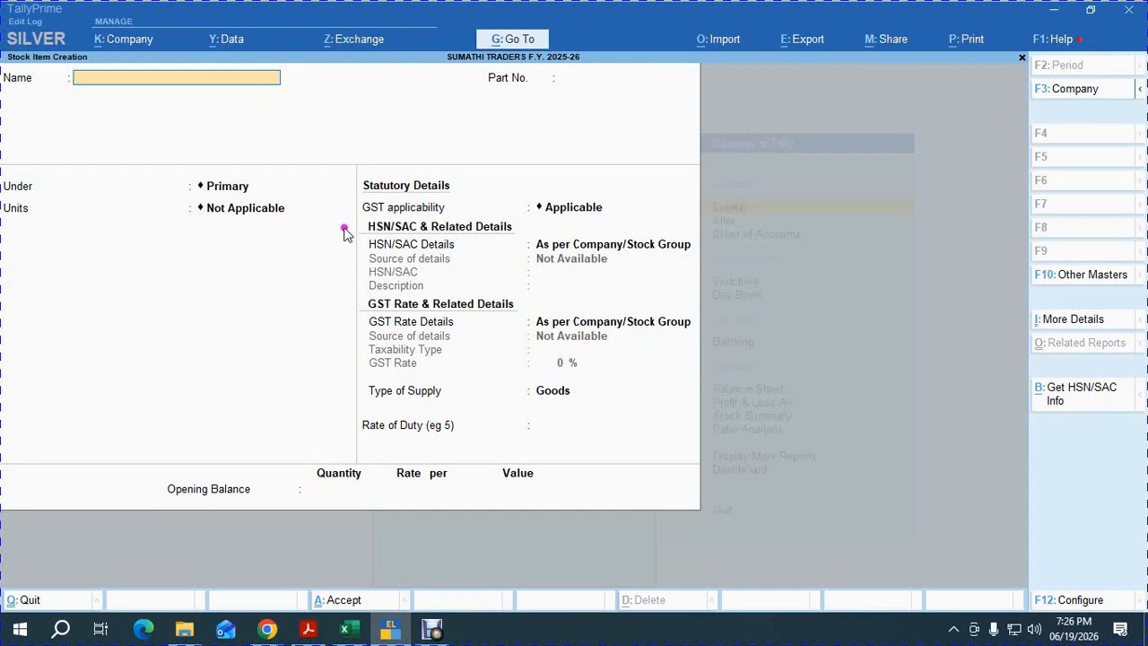
Enter stock item HAMAM with part number 101.
key("F12")
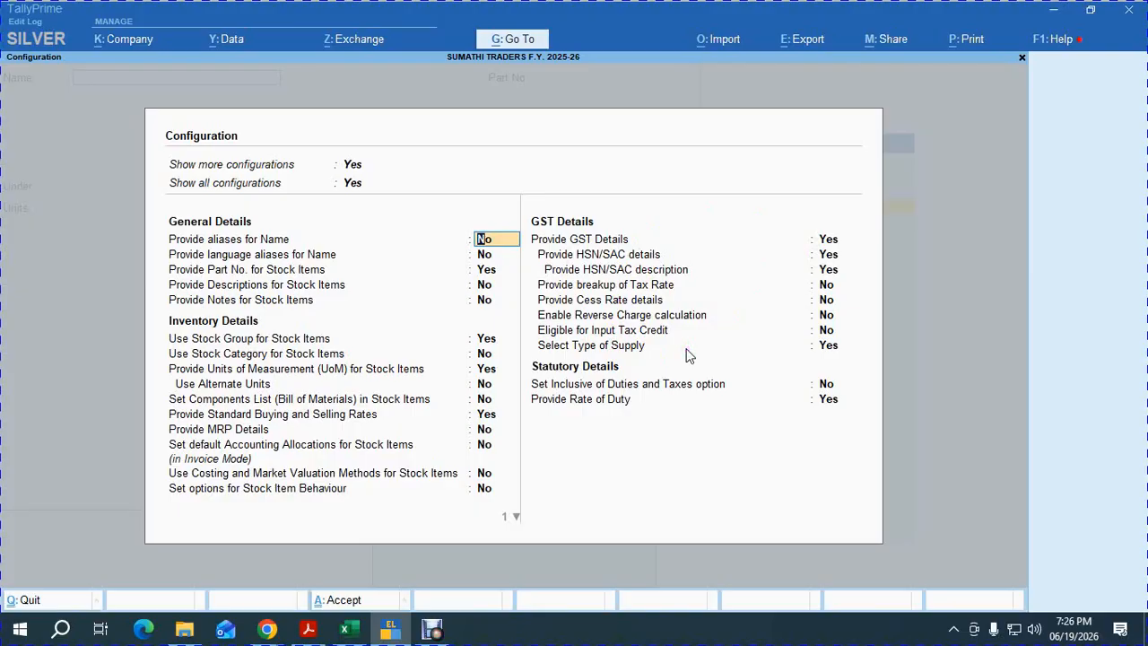
key("ctrl+a")
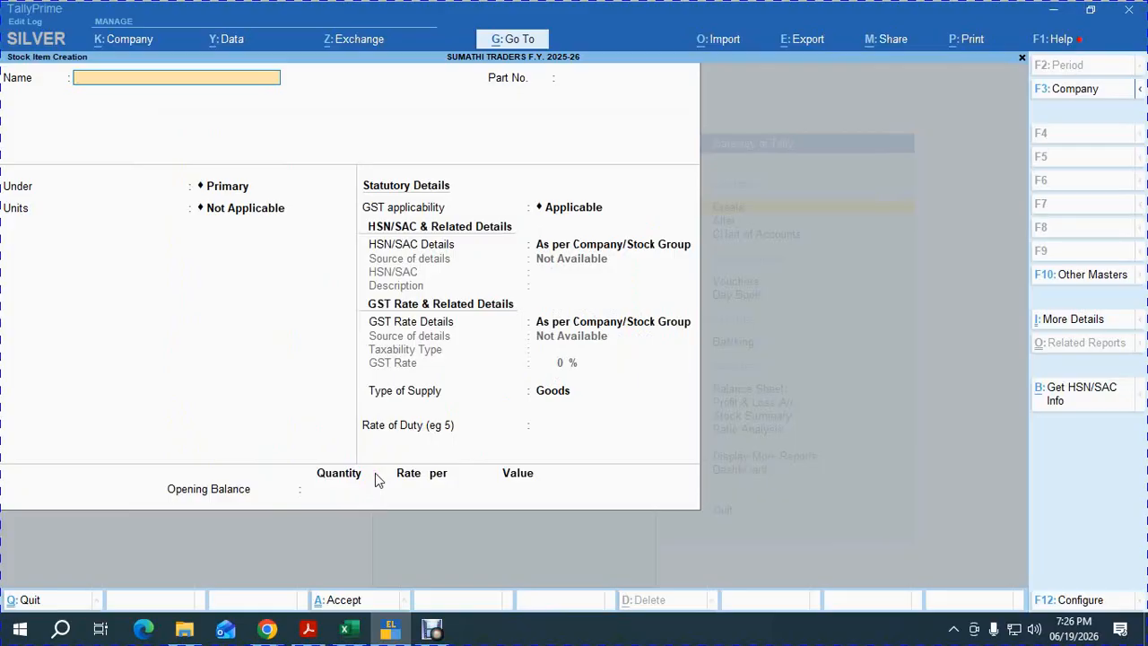
type("AMAM")
key("Return")
type("101")
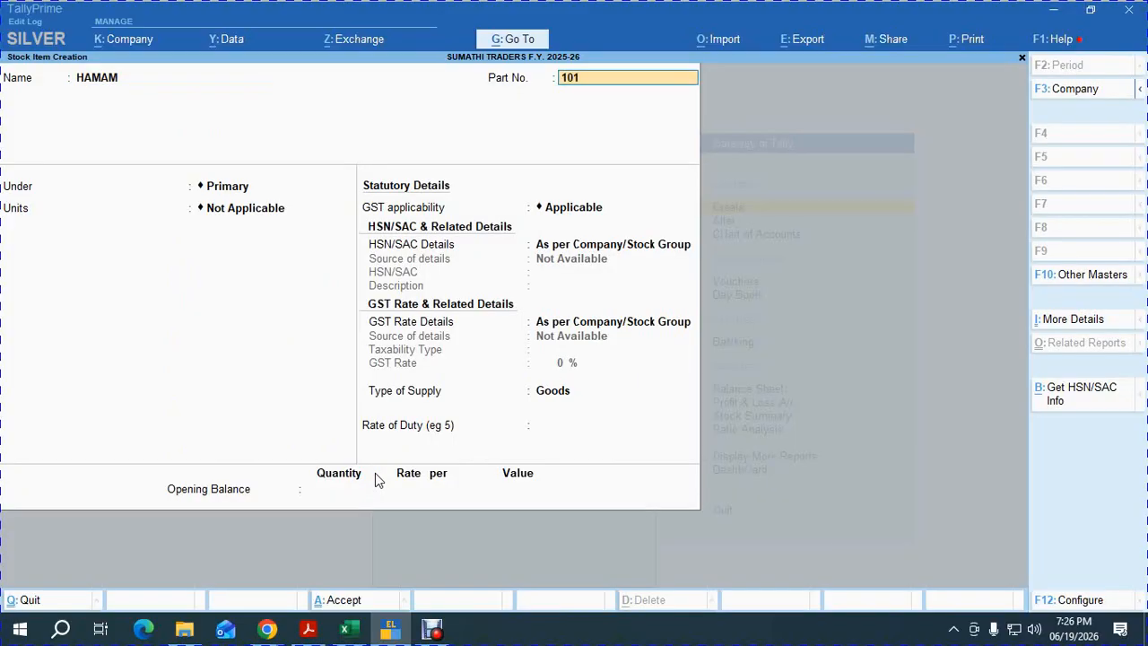
key("Return")
Place HAMAM under the SOAP group with unit NOS. and turn on standard rates.
key("Down")
key("Return")
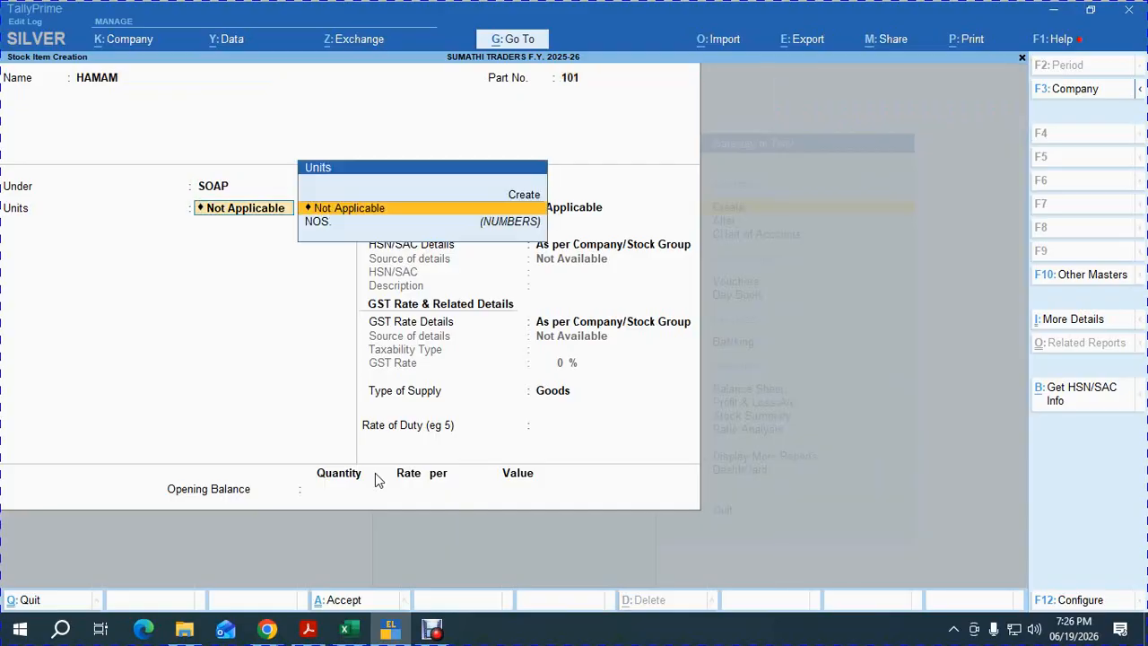
key("Down")
key("Return")
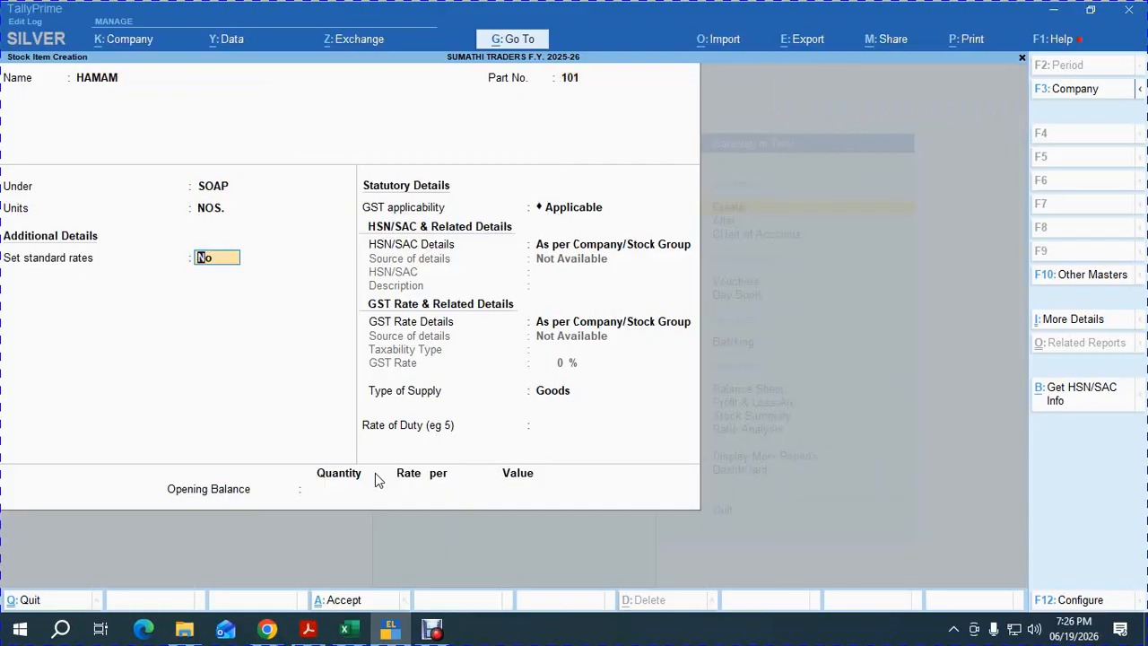
type("Y")
key("Return")
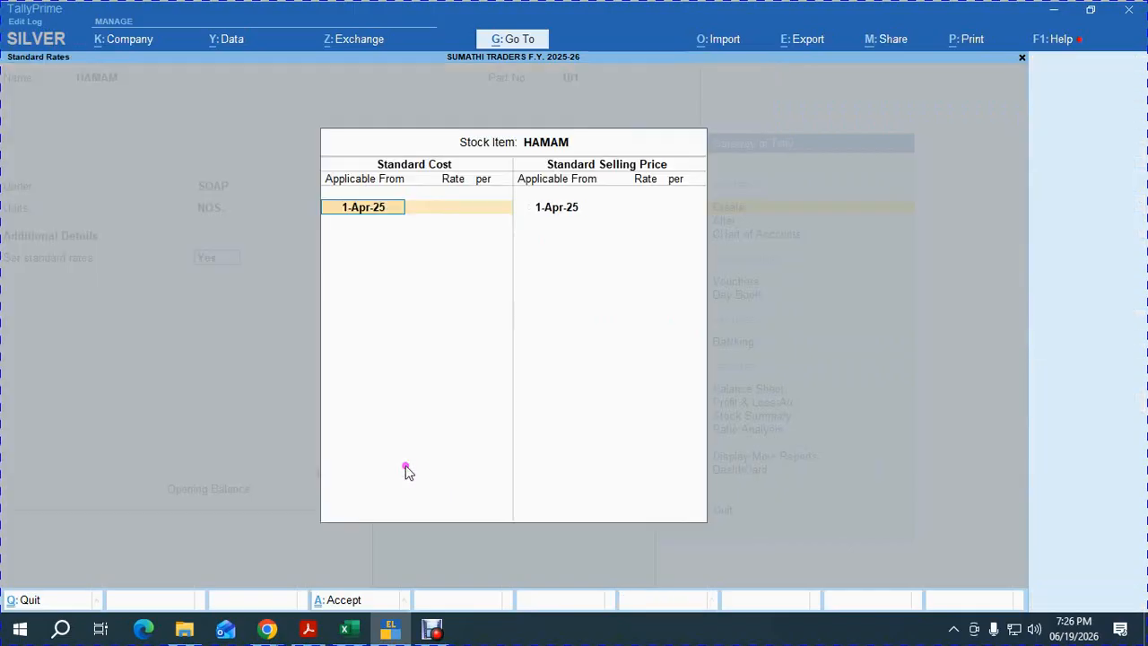
key("alt+Tab")
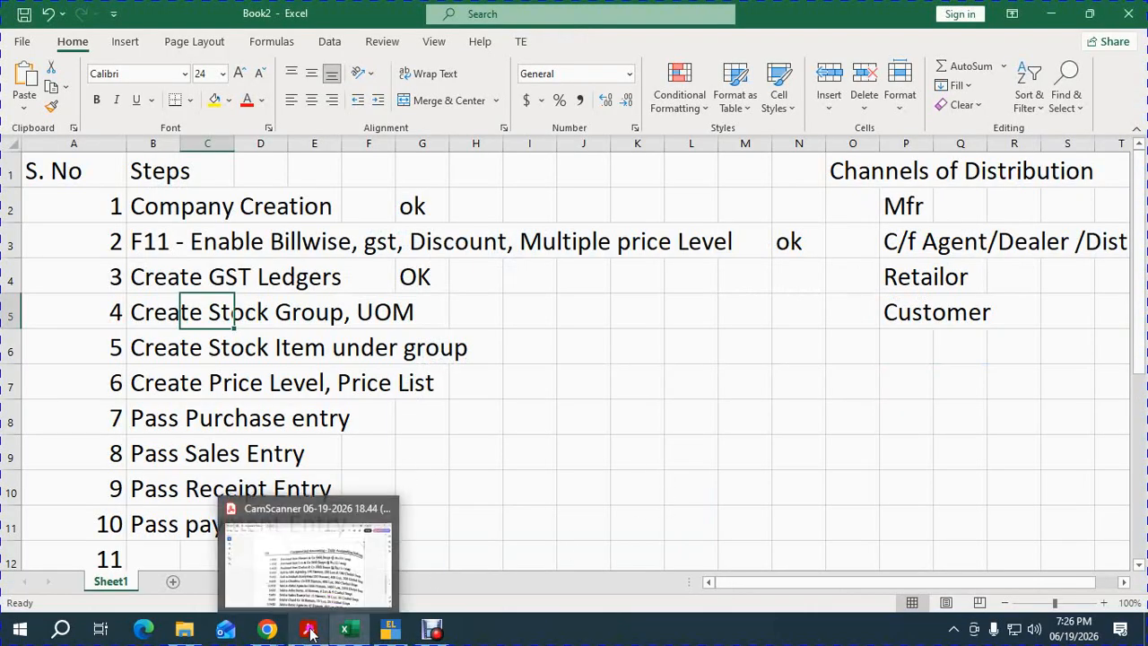
Check the soap price table on page 1 of the scanned PDF, then return to HAMAM's standard rates.
left_click(309, 539)
left_click(684, 357)
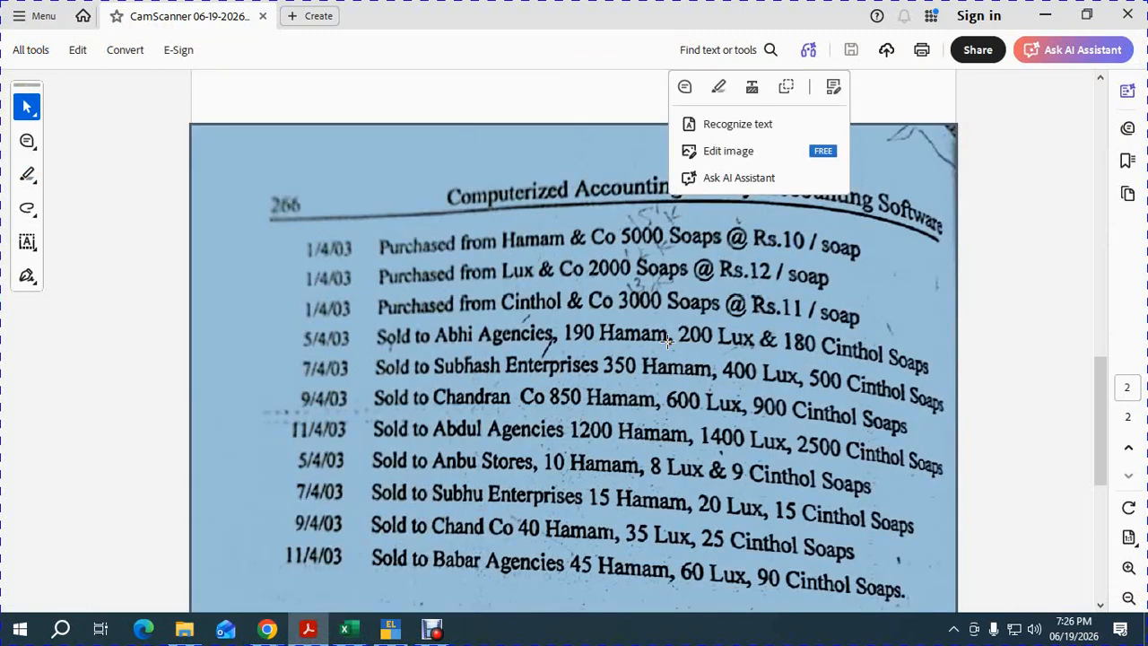
scroll(667, 341, "up", 3)
scroll(667, 341, "up", 10)
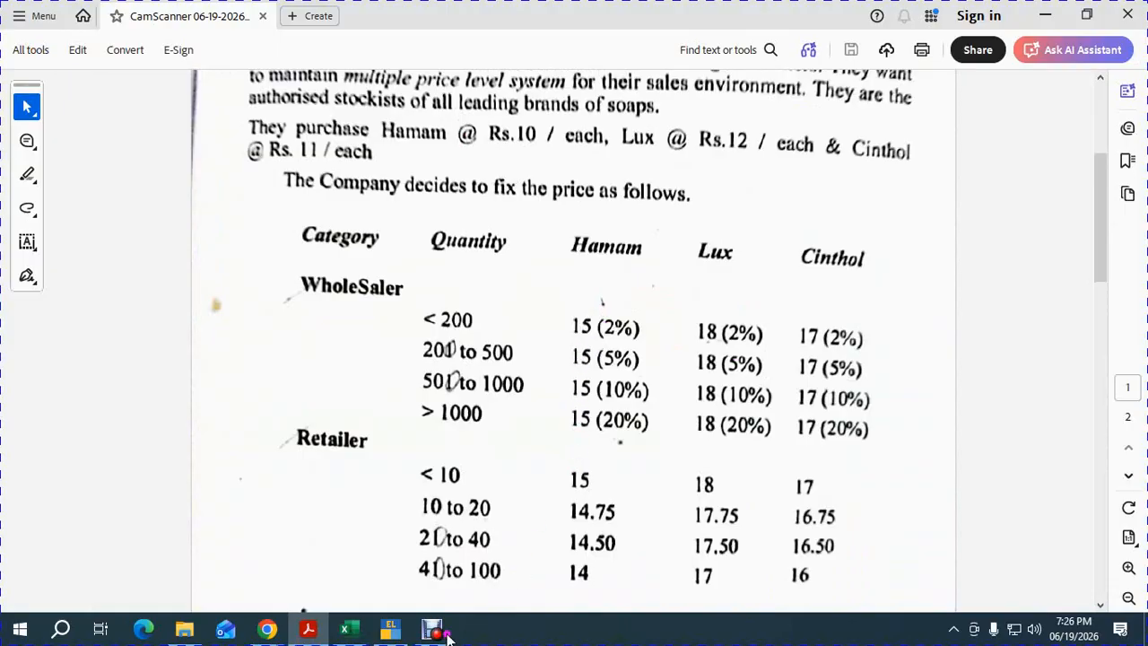
left_click(392, 630)
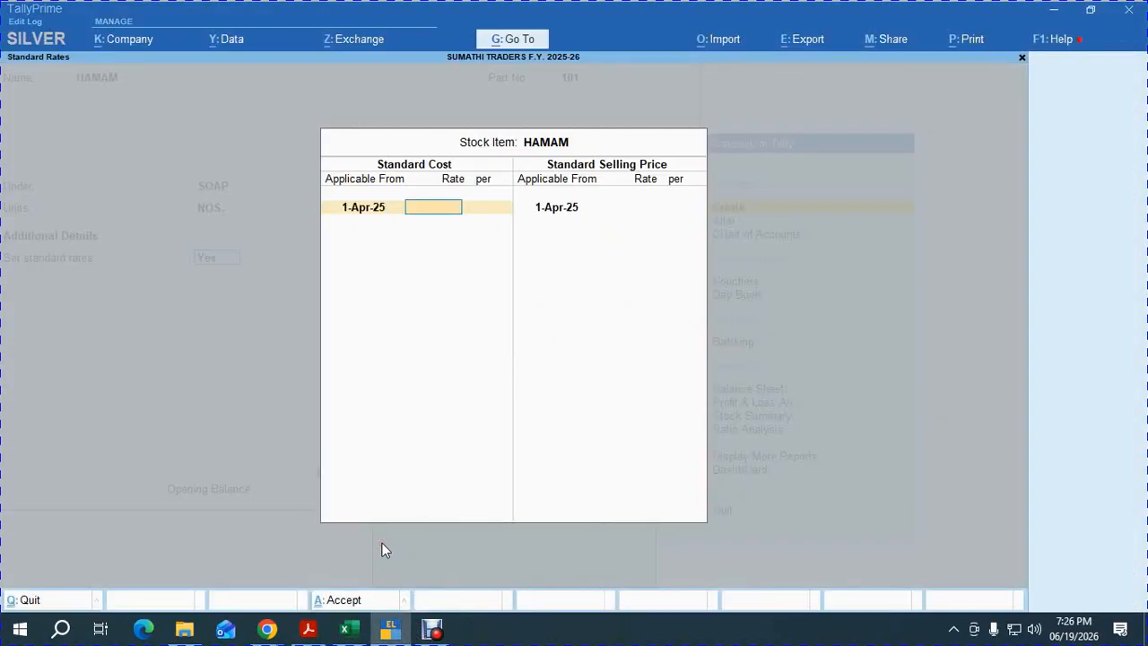
Save HAMAM with standard cost 10 and selling price 15, accepting the default GST details.
key("Return")
key("Return")
key("Return")
key("Return")
type("15")
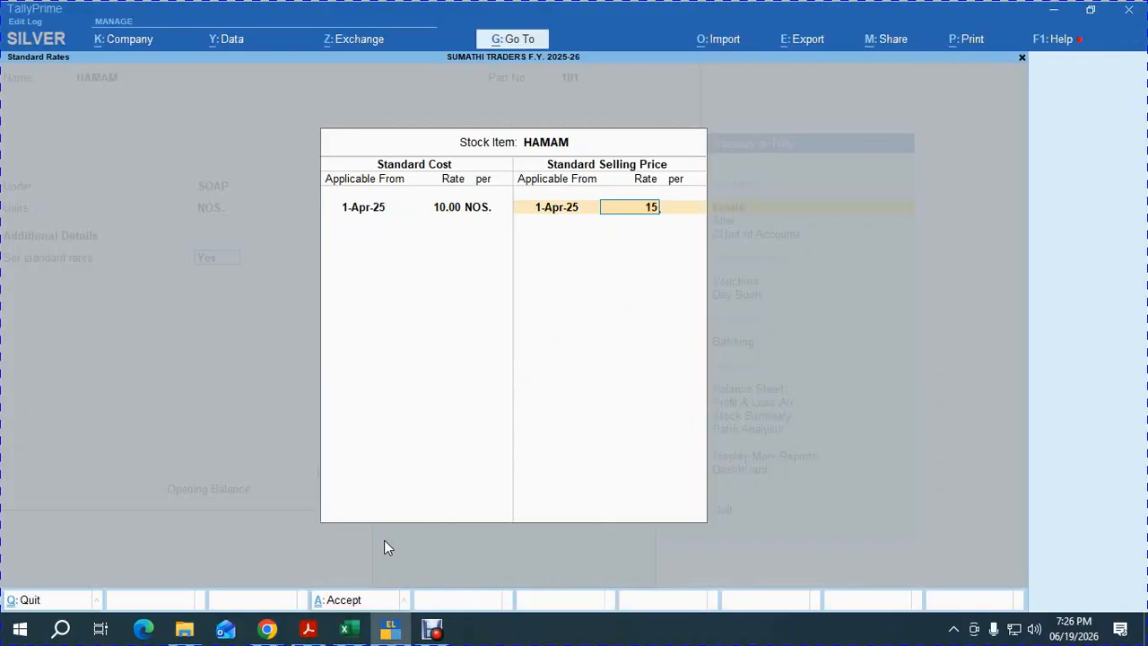
key("Return")
key("Return")
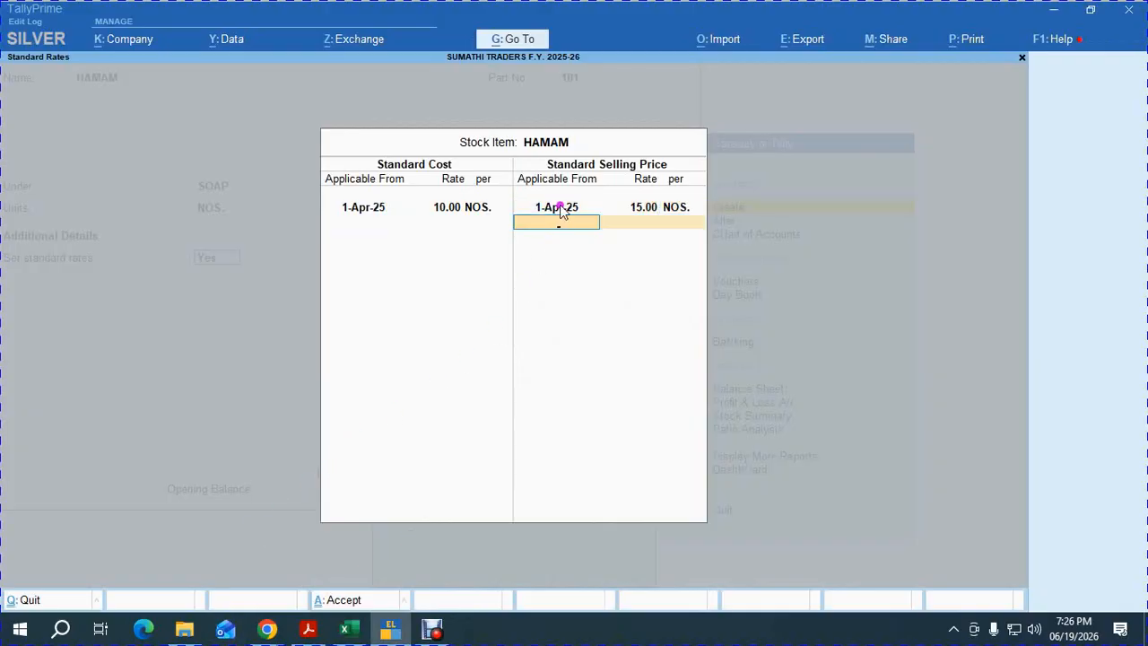
key("Return")
key("Return")
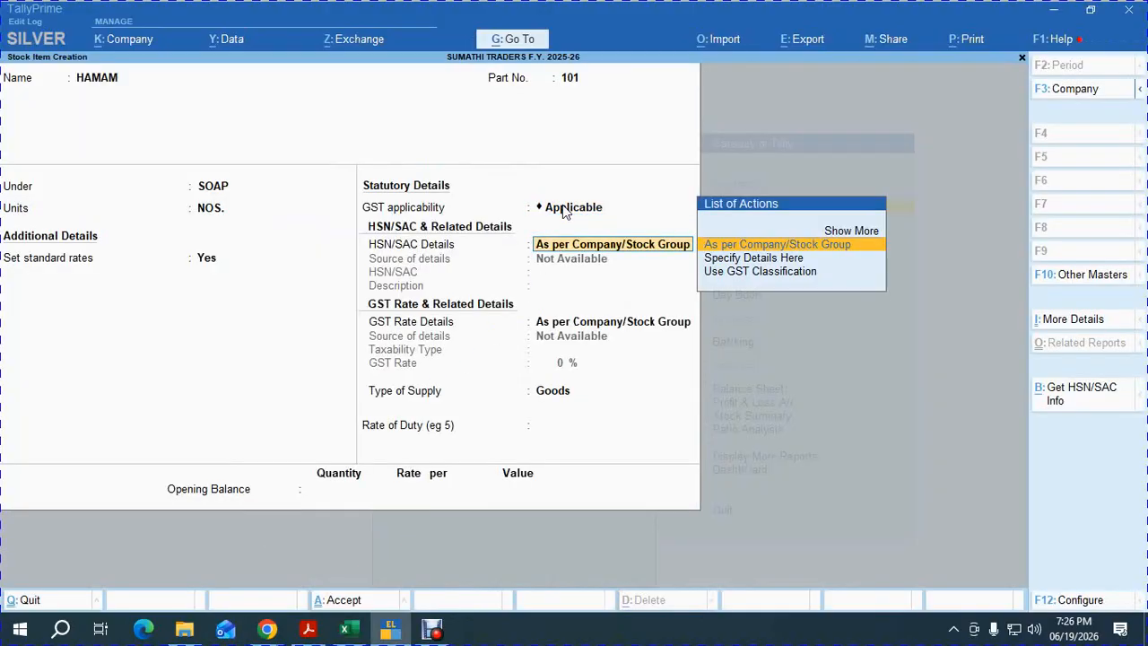
key("Return")
key("Return")
key("Return")
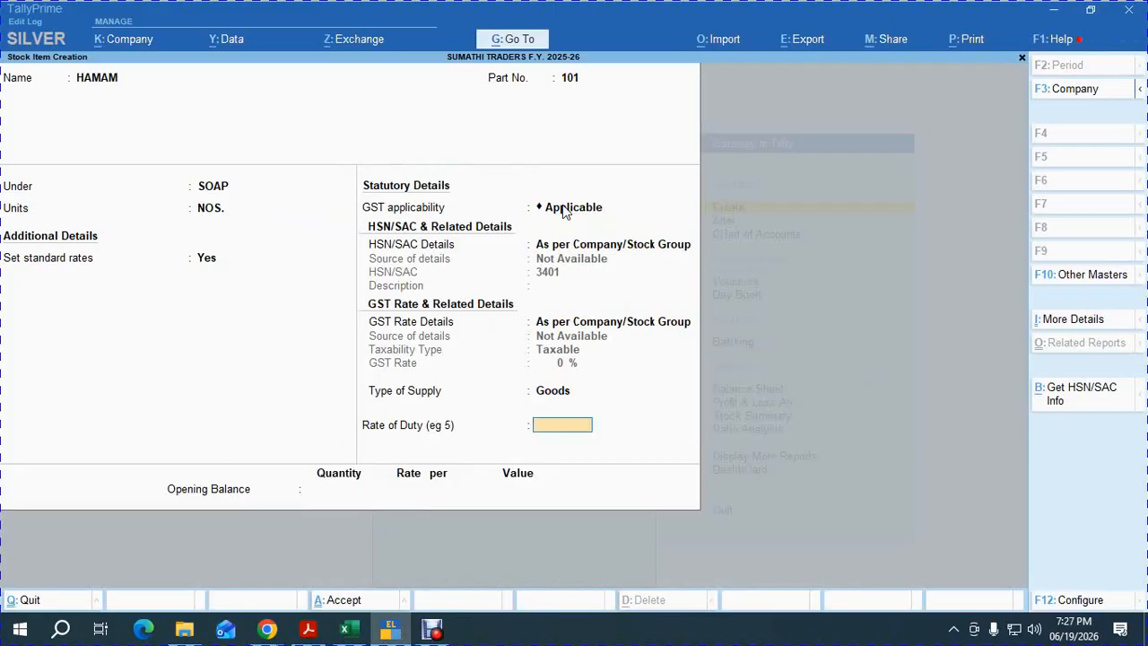
key("Return")
key("Return")
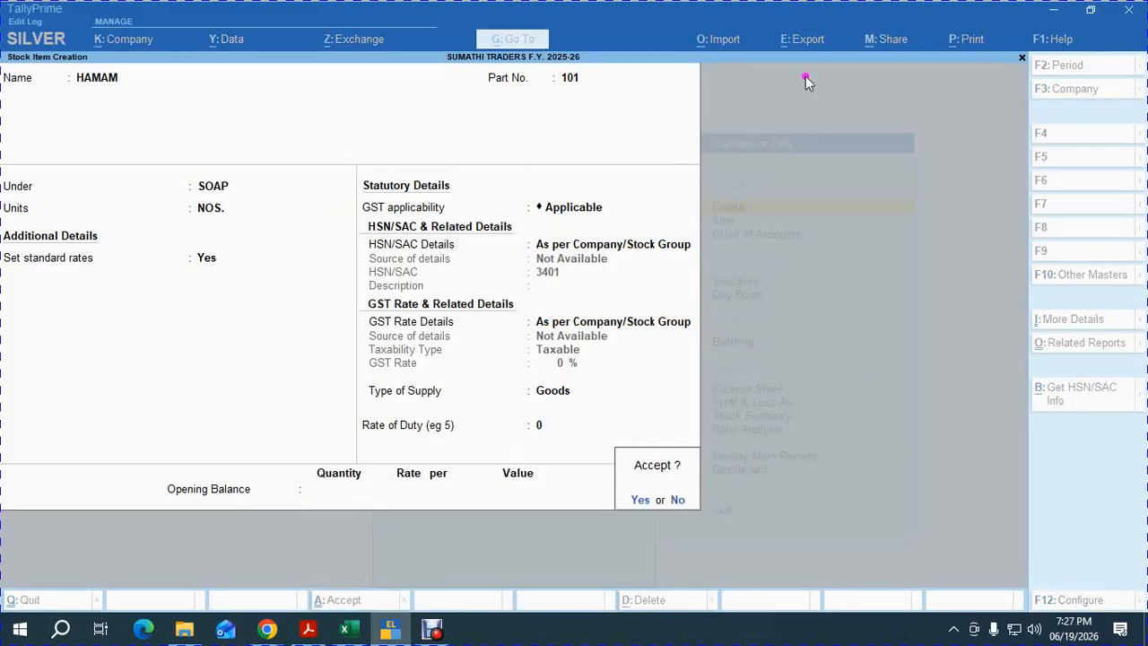
key("Return")
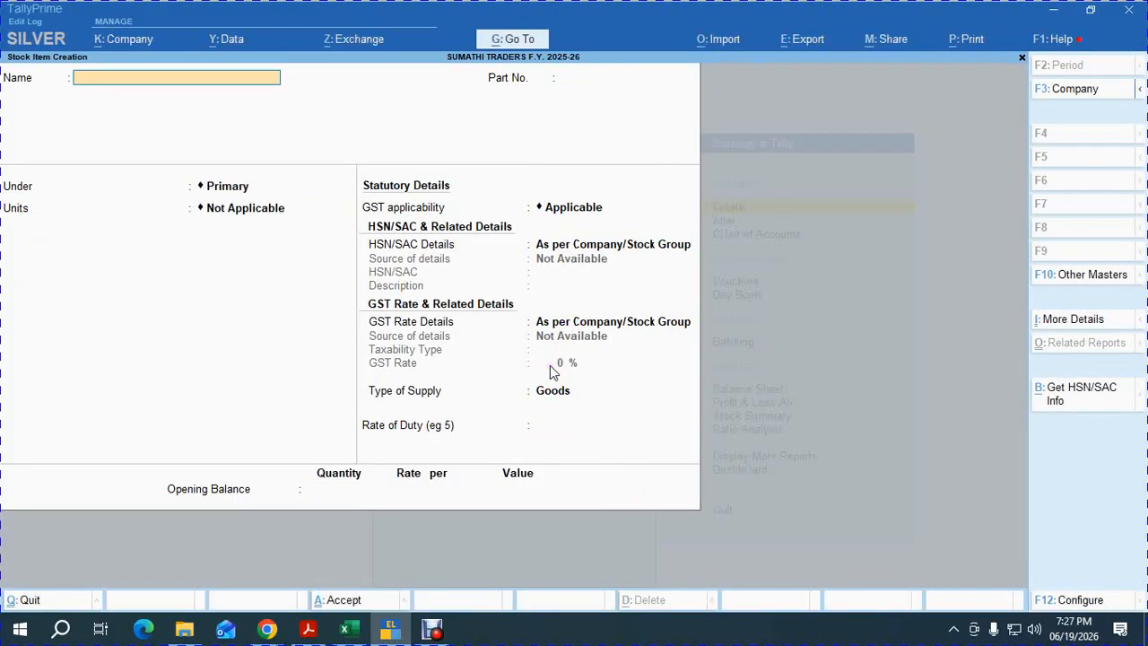
Reopen the saved HAMAM item to verify it, then return to a blank item form.
key("Page_Up")
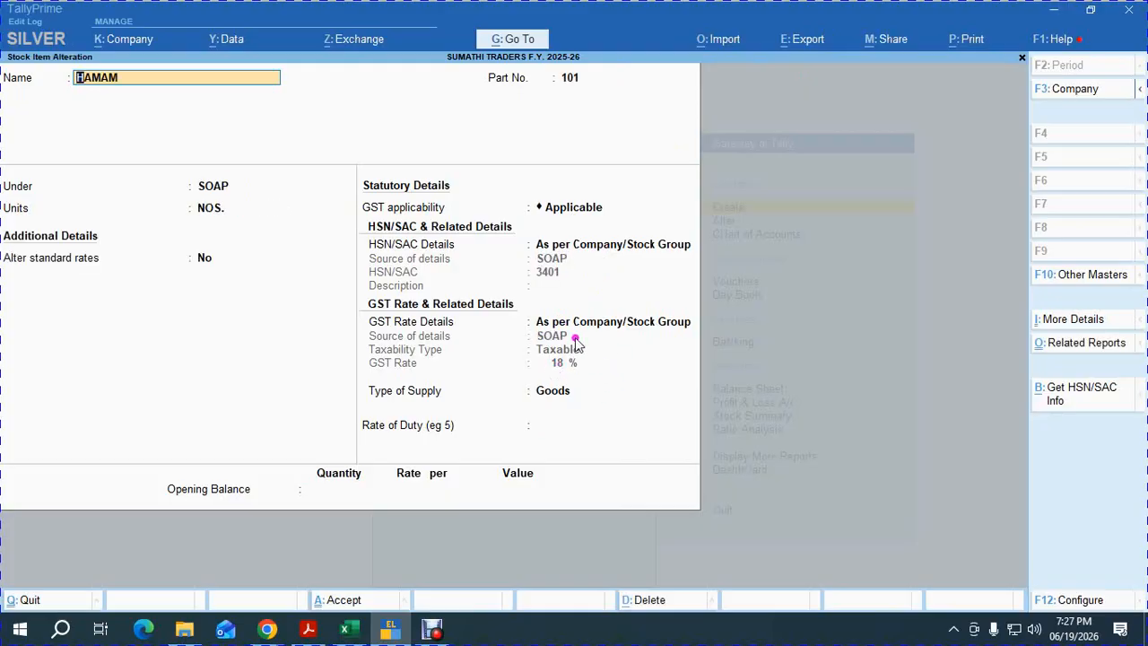
key("Page_Down")
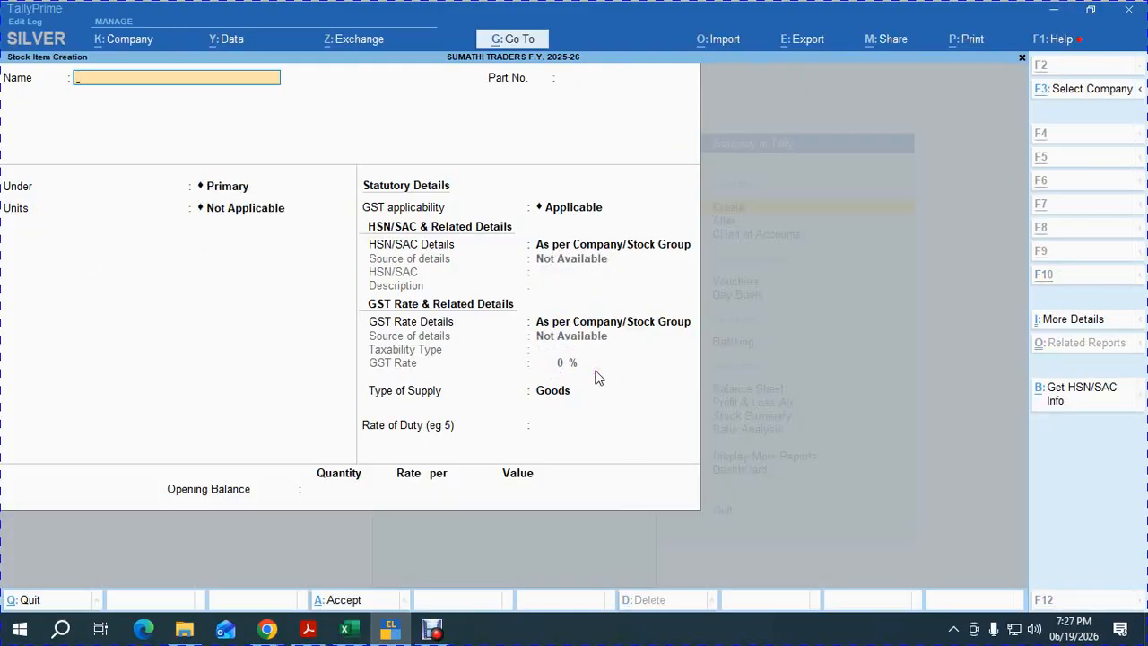
key("alt+Tab")
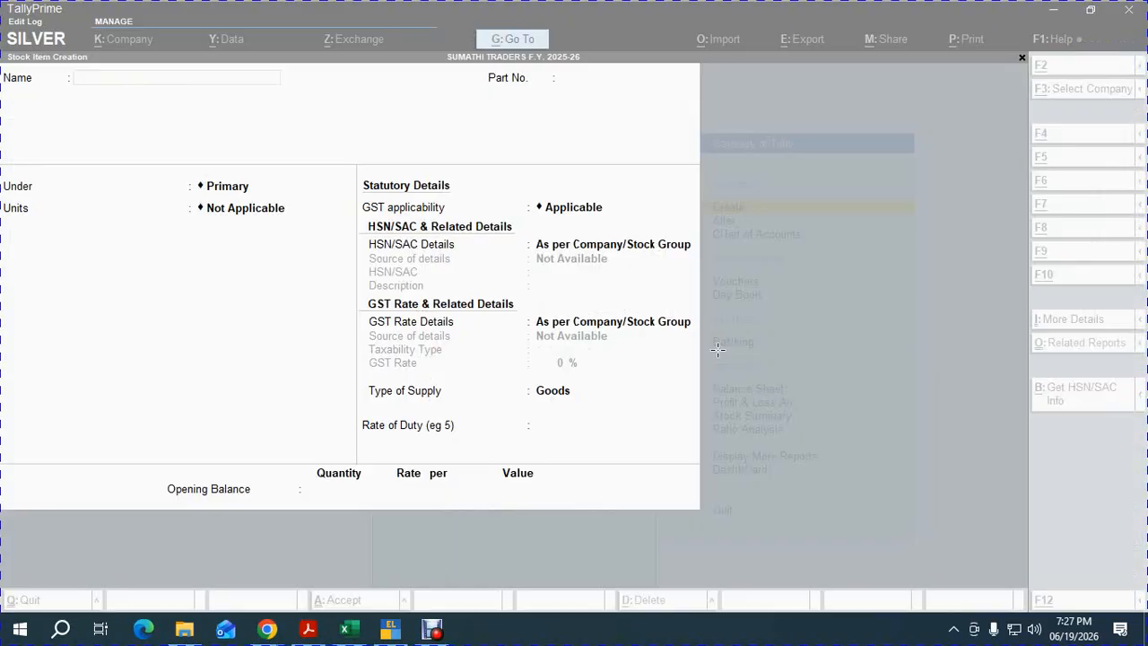
Create stock item LUX, part 102, under SOAP in NOS., with standard rates.
key("alt+Tab")
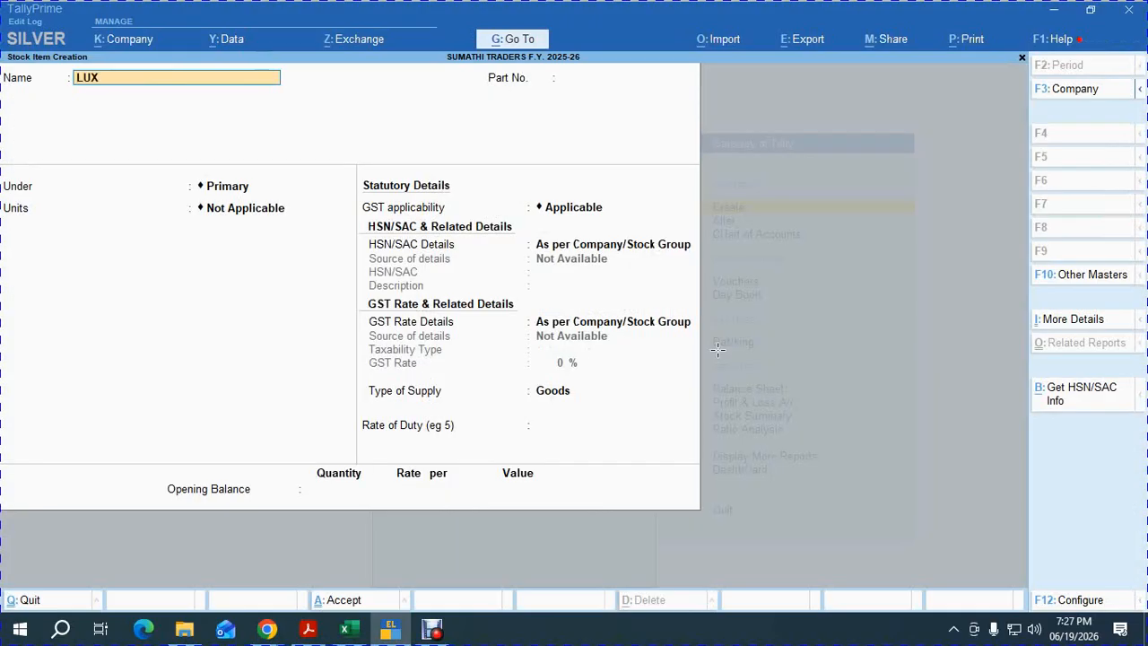
key("Return")
type("102")
key("Return")
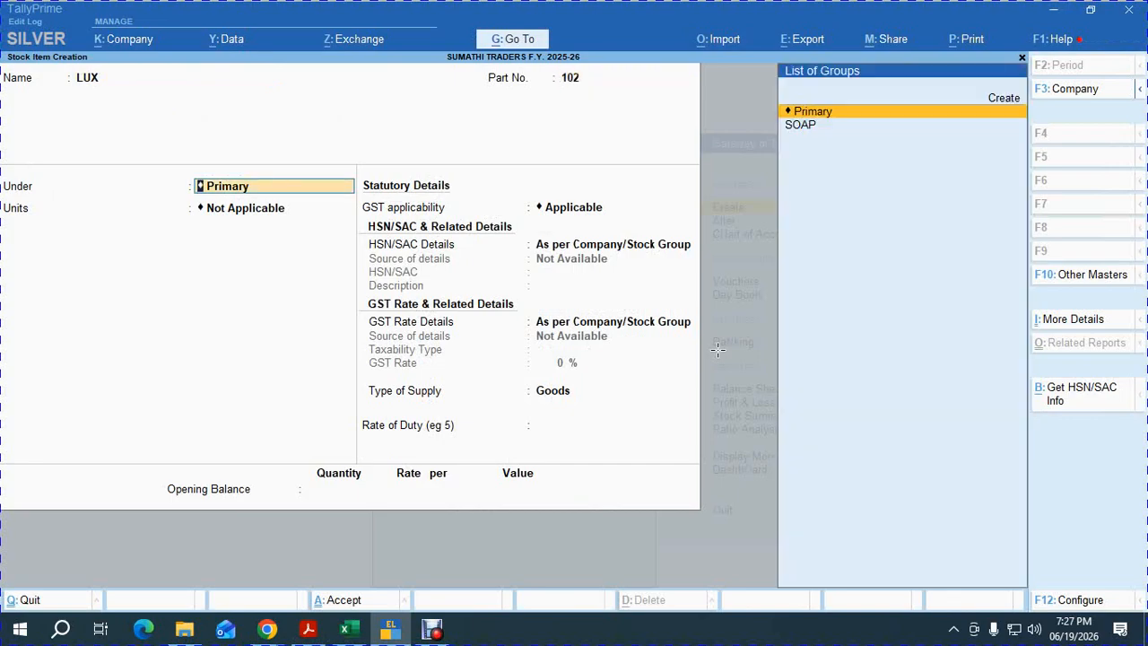
key("Down")
key("Return")
key("Down")
key("Return")
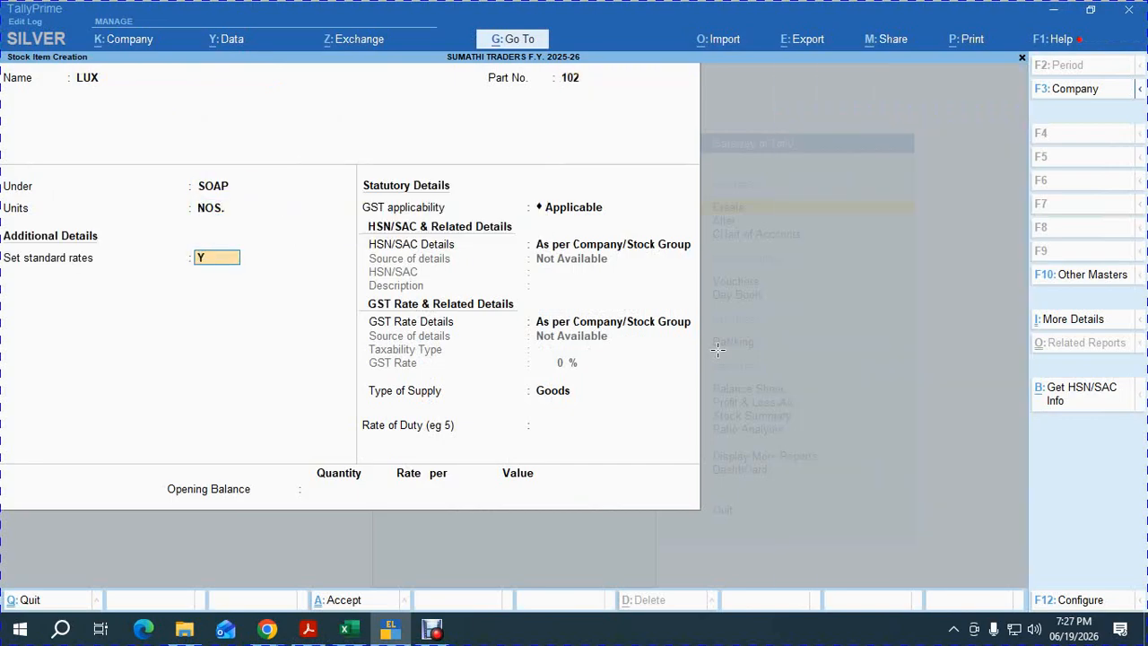
key("Return")
key("Return")
key("Return")
key("Return")
key("Return")
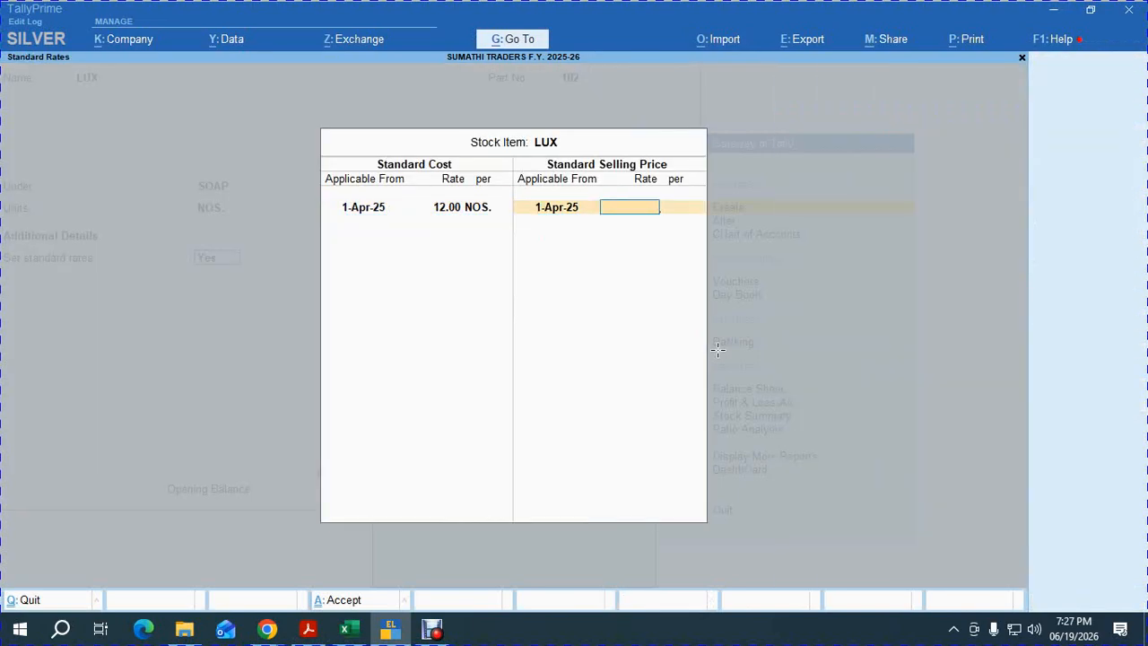
type("10")
key("Return")
key("Return")
key("ctrl+a")
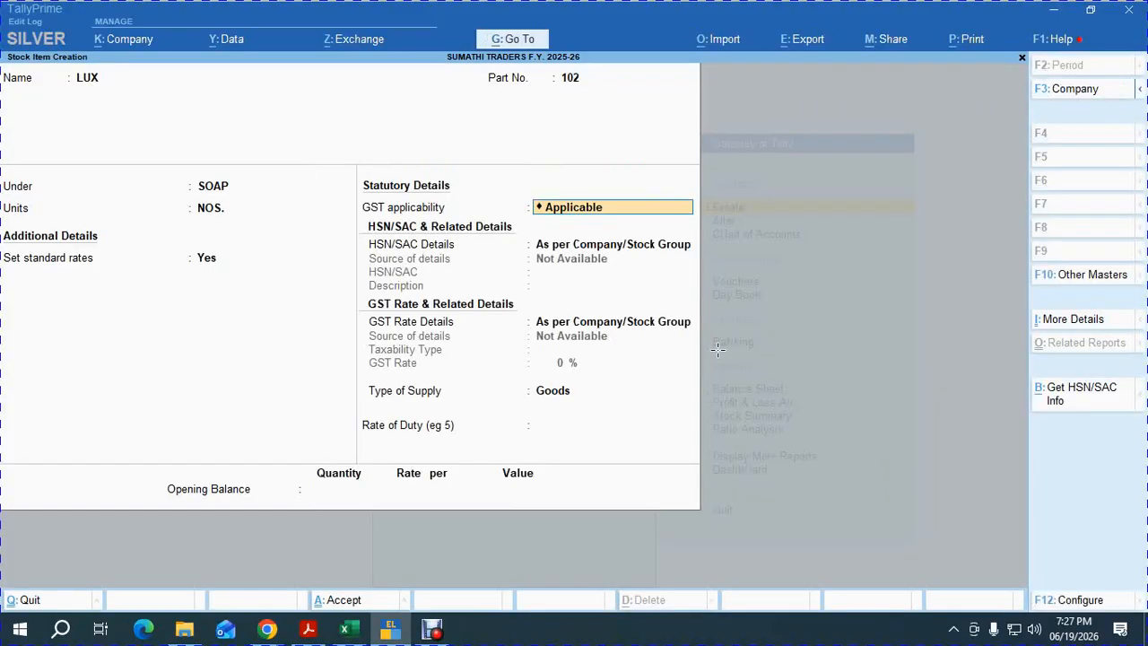
key("Return")
key("Return")
key("Return")
key("Return")
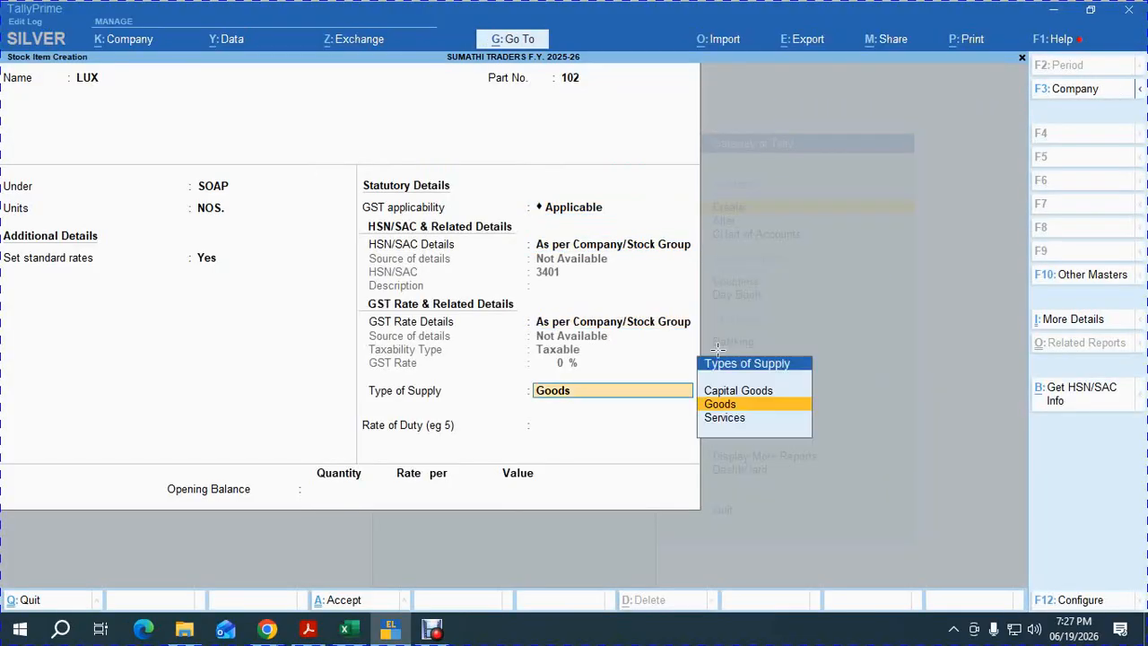
key("Return")
key("Return")
key("Return")
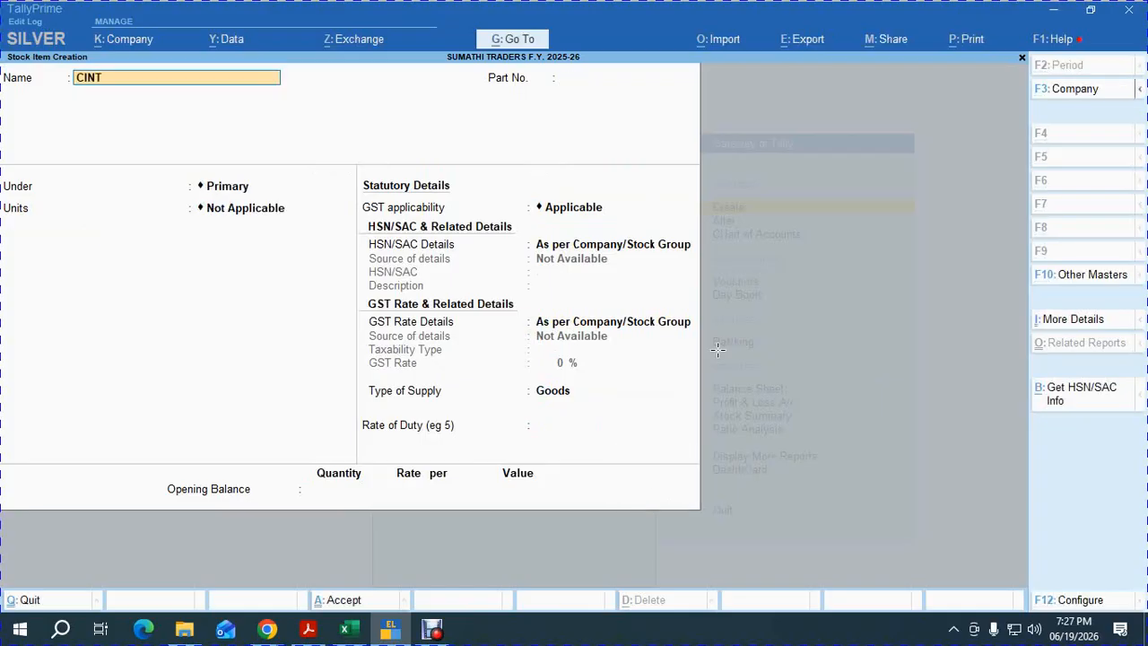
Enter stock item CINTHOL, part 103, under SOAP in NOS., with standard rates enabled.
type("CINTHOL")
key("Return")
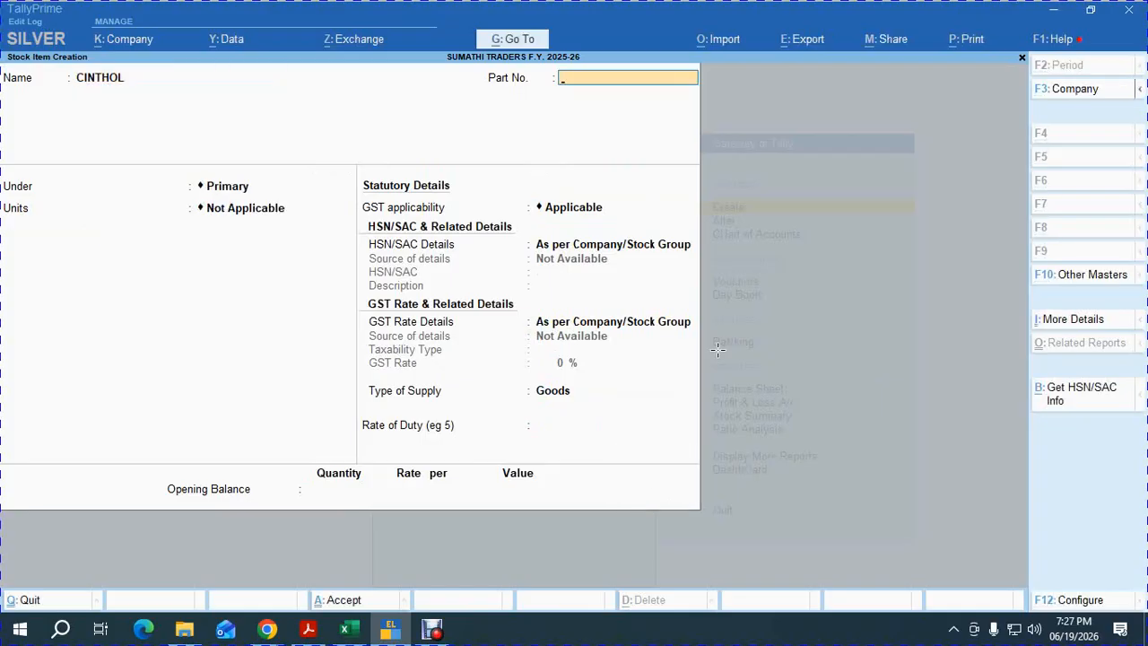
type("103")
key("Return")
key("Down")
key("Return")
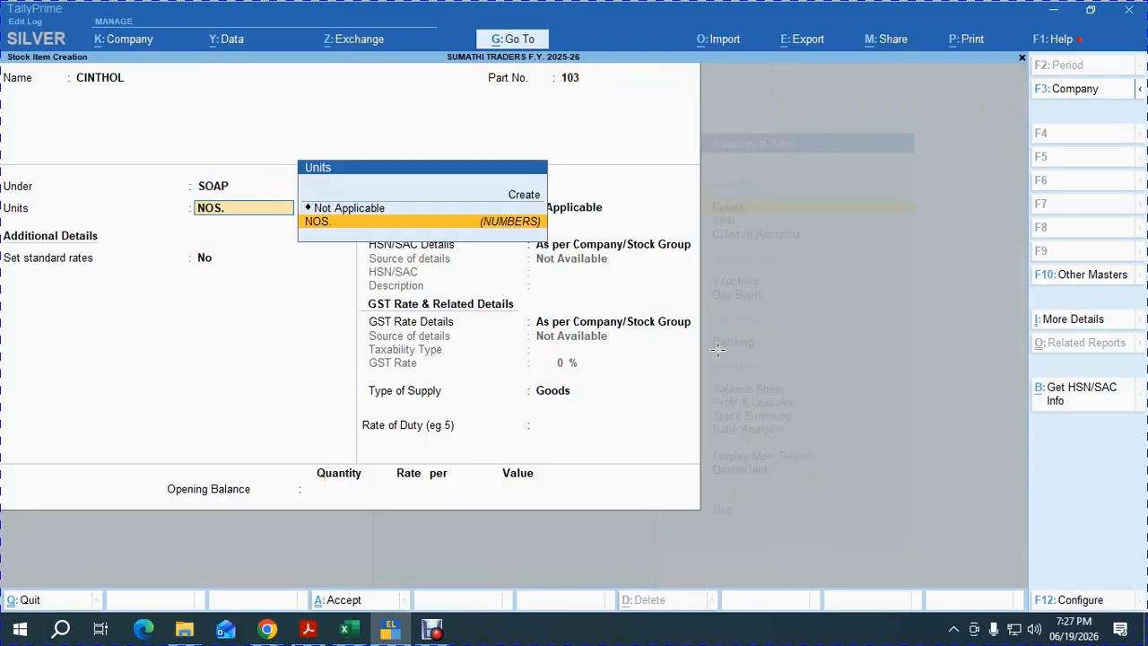
key("Return")
type("Y")
key("Return")
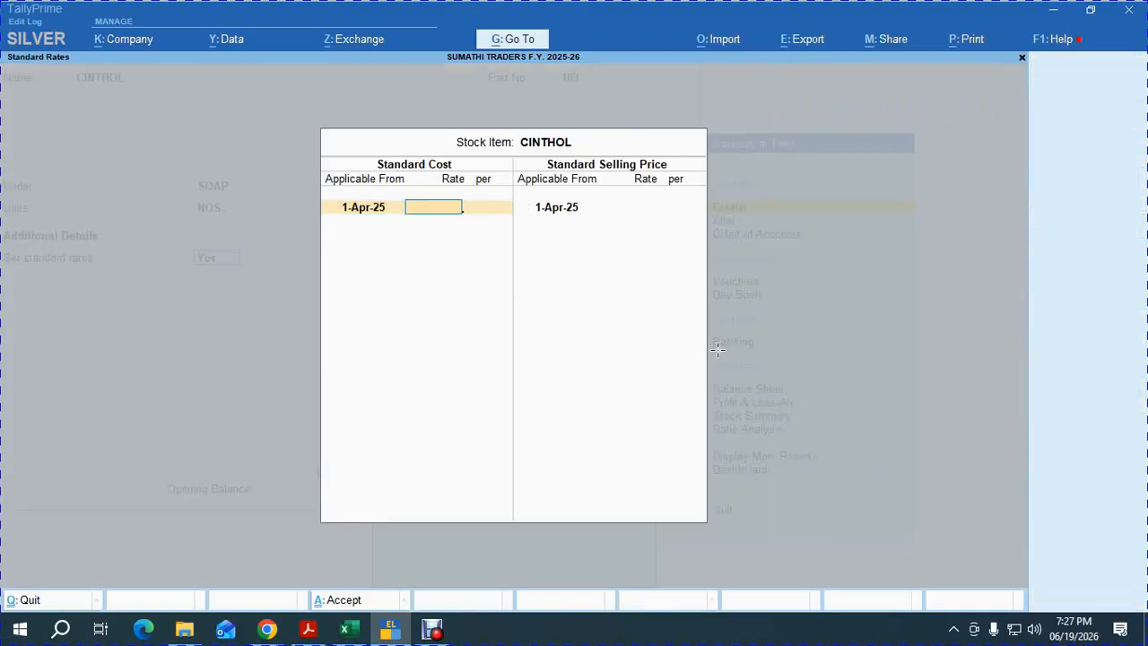
Check the PDF price chart, set CINTHOL's standard cost to 11 and save the item.
key("alt+Tab")
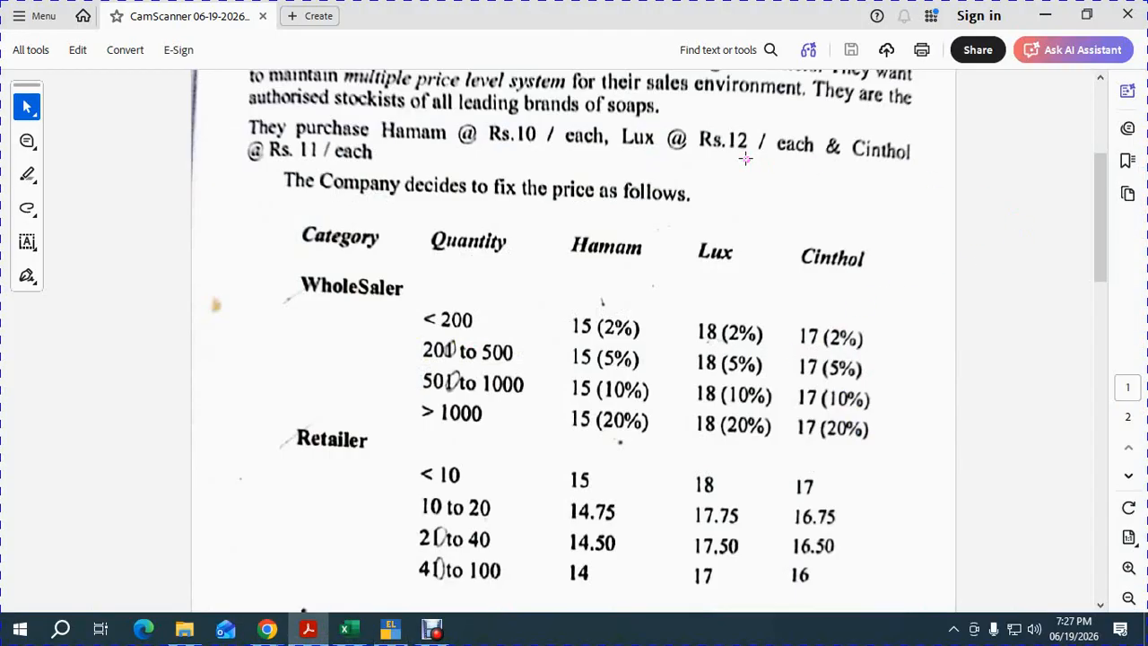
key("alt+Tab")
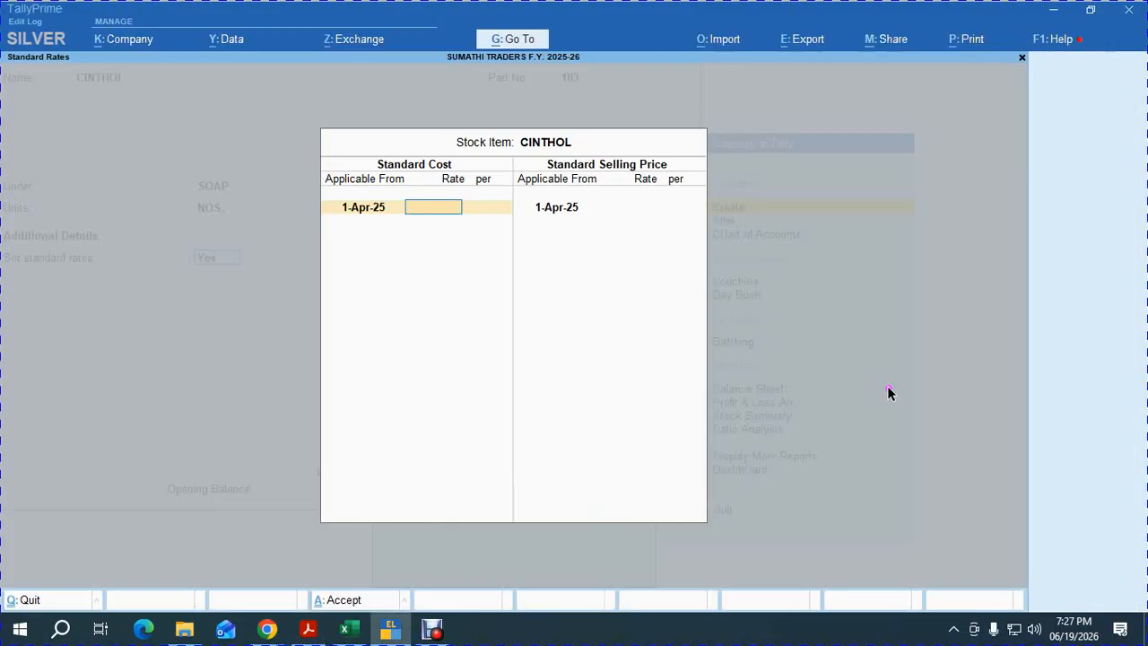
type("11")
key("Return")
key("Return")
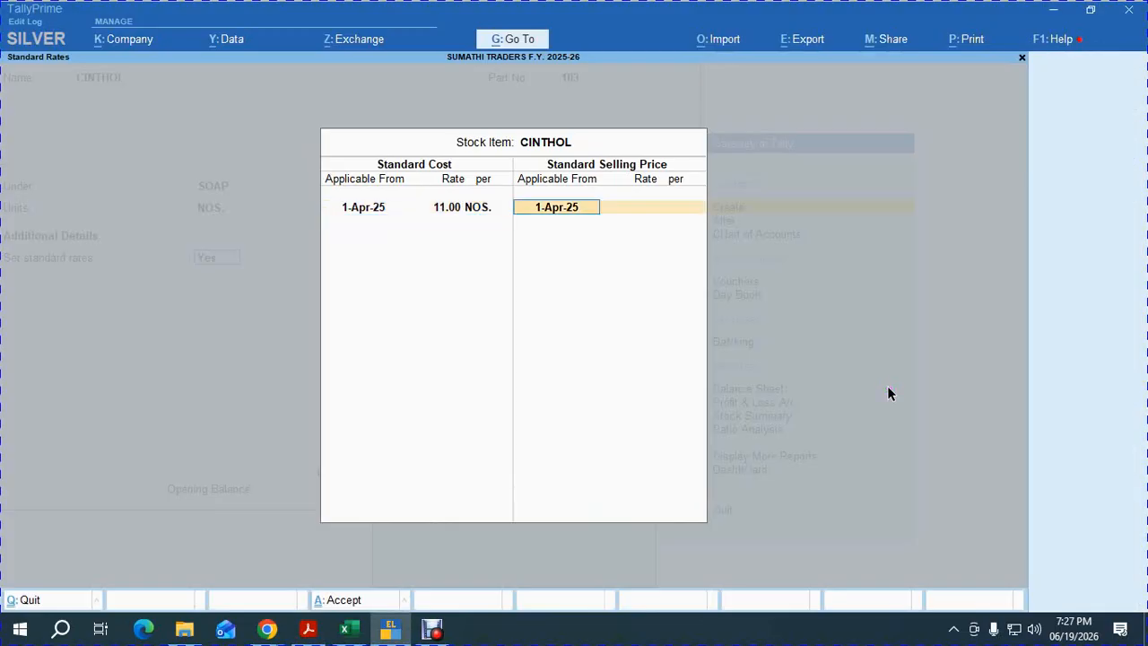
key("Return")
type("1")
key("Return")
key("Return")
key("Return")
key("Return")
key("Return")
key("Return")
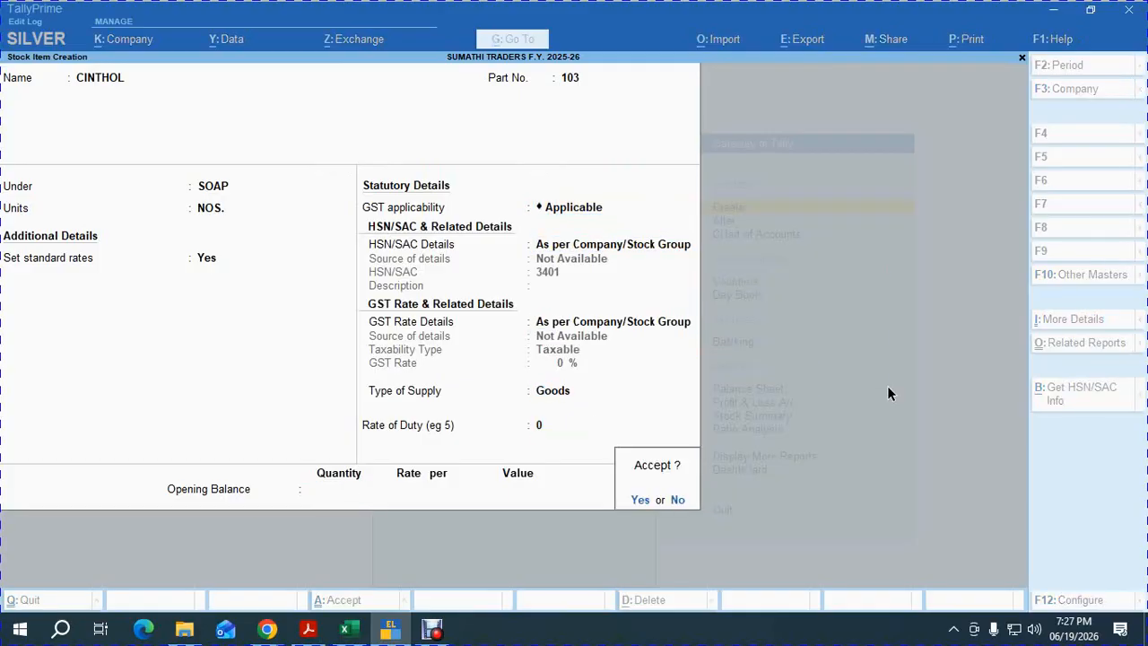
key("Return")
key("Escape")
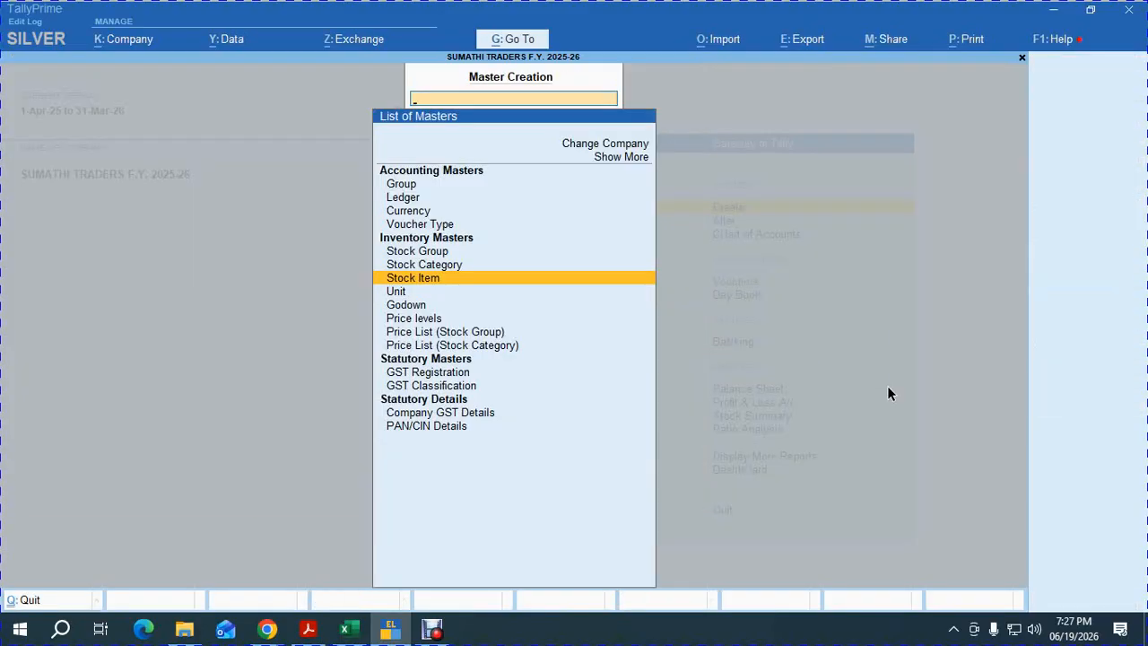
Define company price levels WHOLESALE and RETAIL in the Price Levels setup.
key("Up")
key("Up")
key("Up")
key("Down")
key("Down")
key("Down")
key("Down")
key("Down")
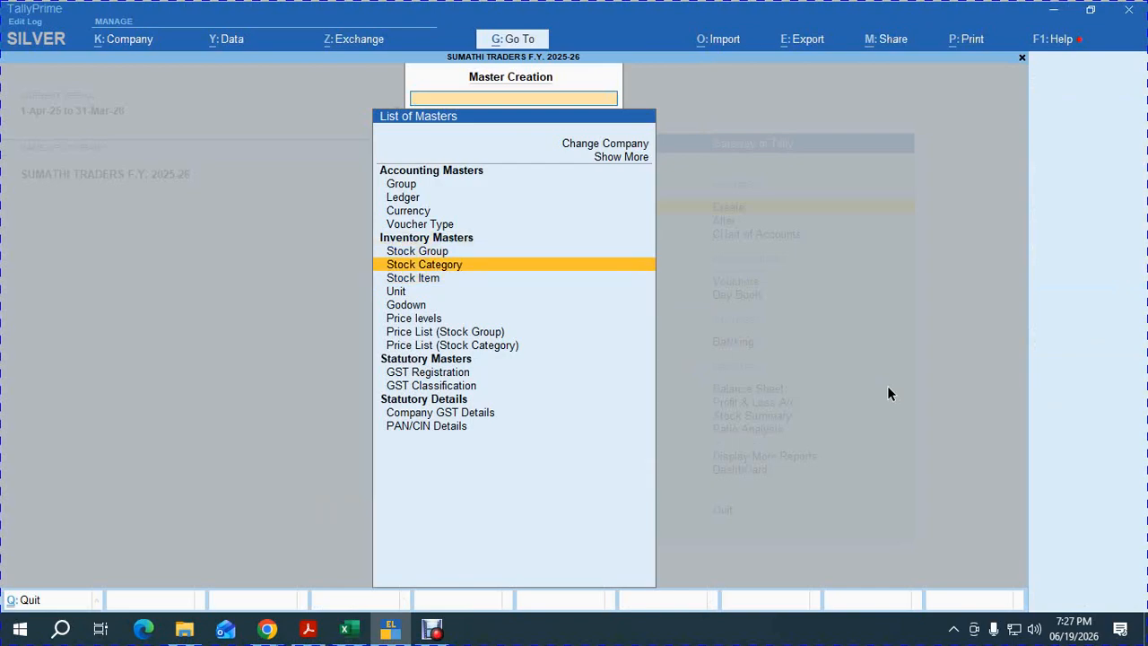
key("Down")
key("Down")
key("Up")
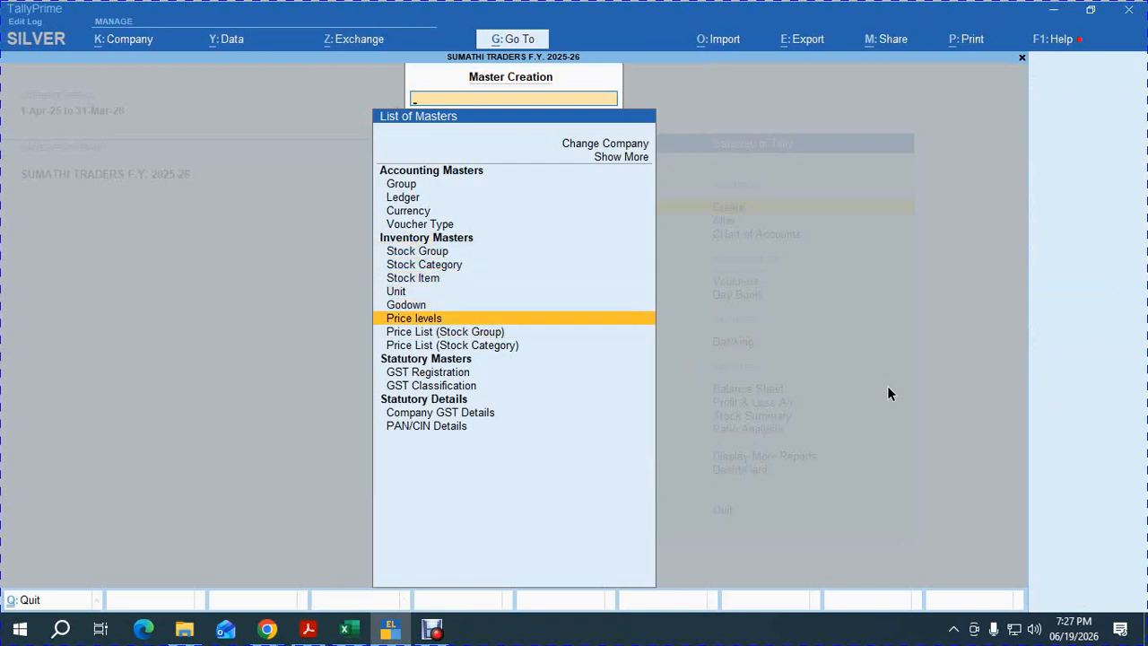
key("Return")
type("WHOLESA")
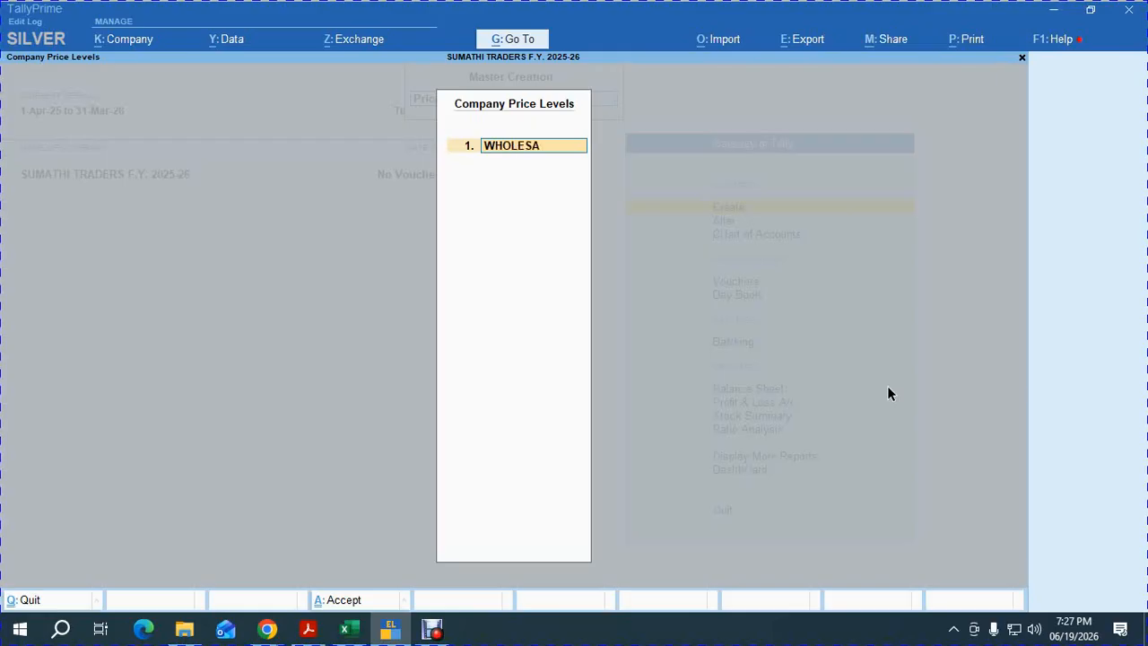
key("BackSpace")
key("BackSpace")
key("Return")
type("RETAIL")
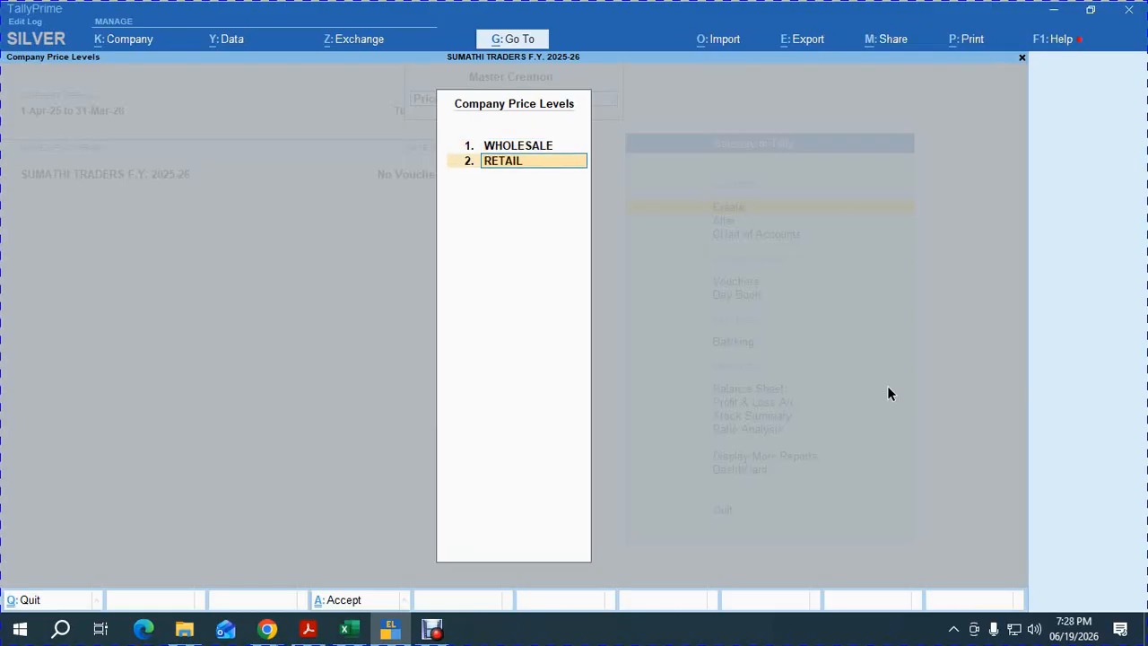
key("Return")
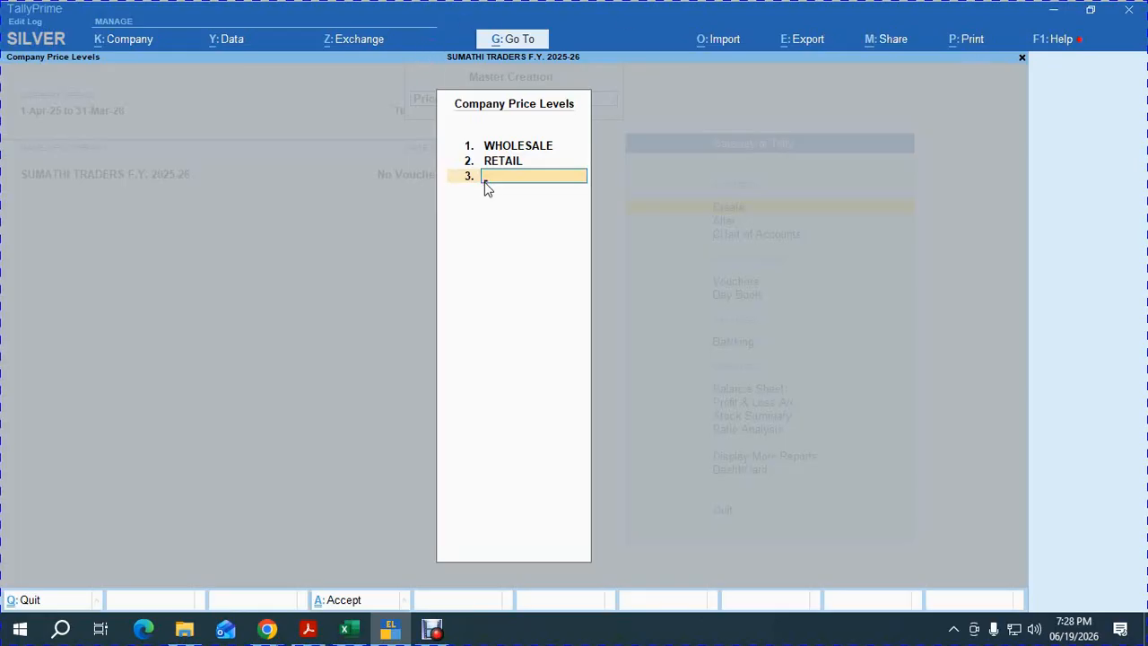
key("alt+Tab")
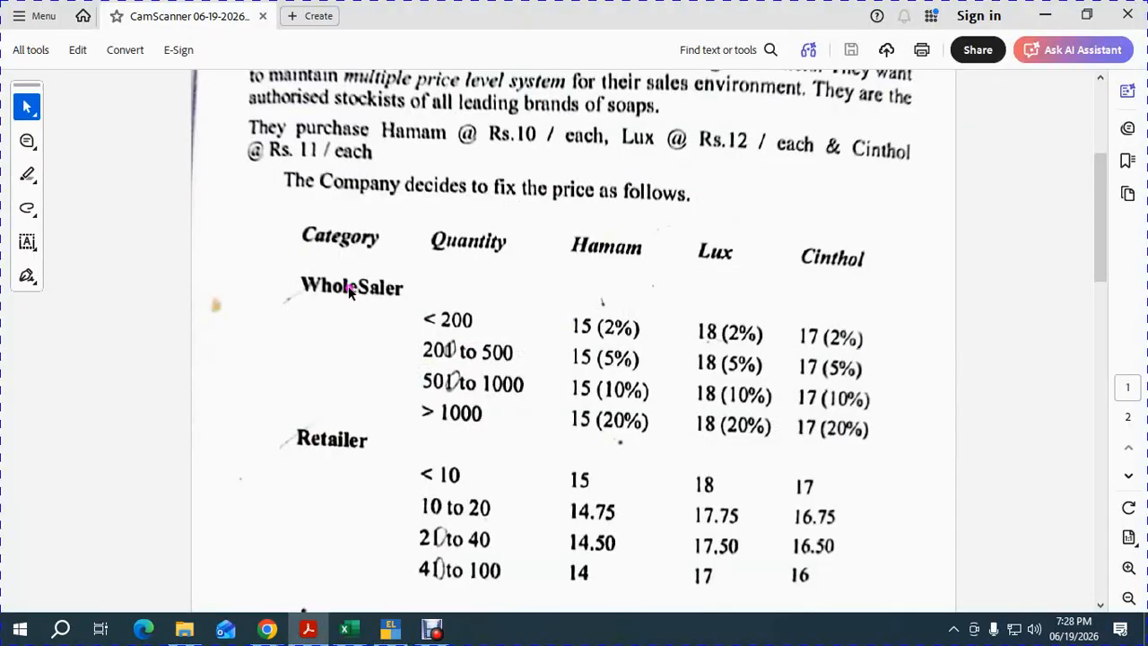
key("alt+Tab")
key("alt+Tab")
key("alt+Tab")
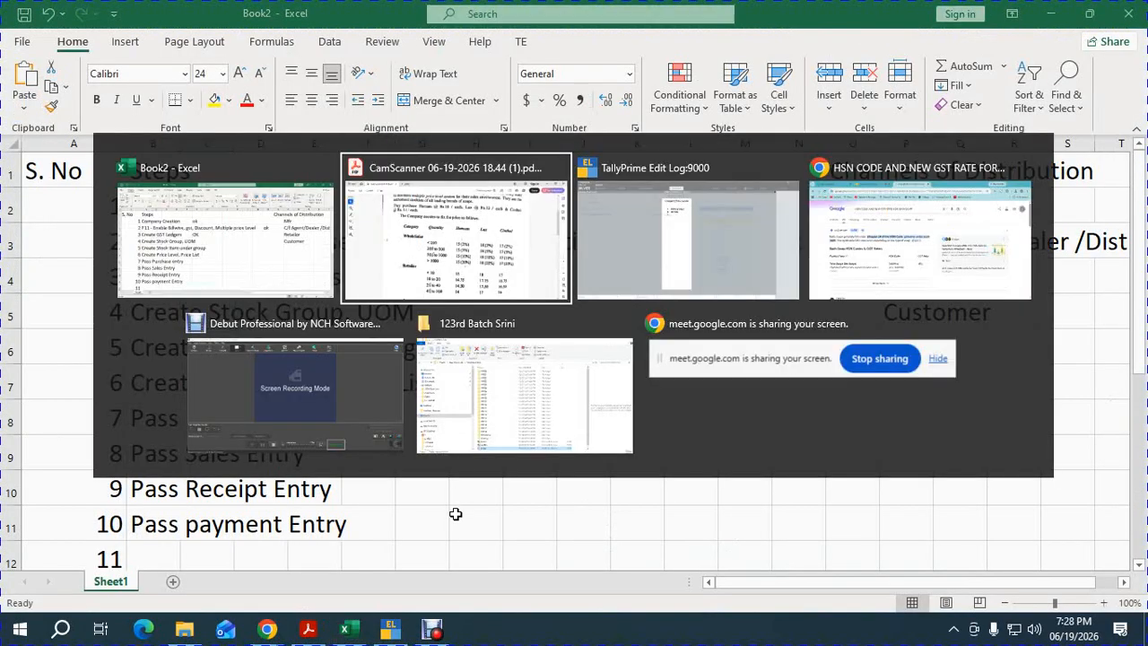
key("alt+Tab")
key("alt+Tab")
left_click(316, 8)
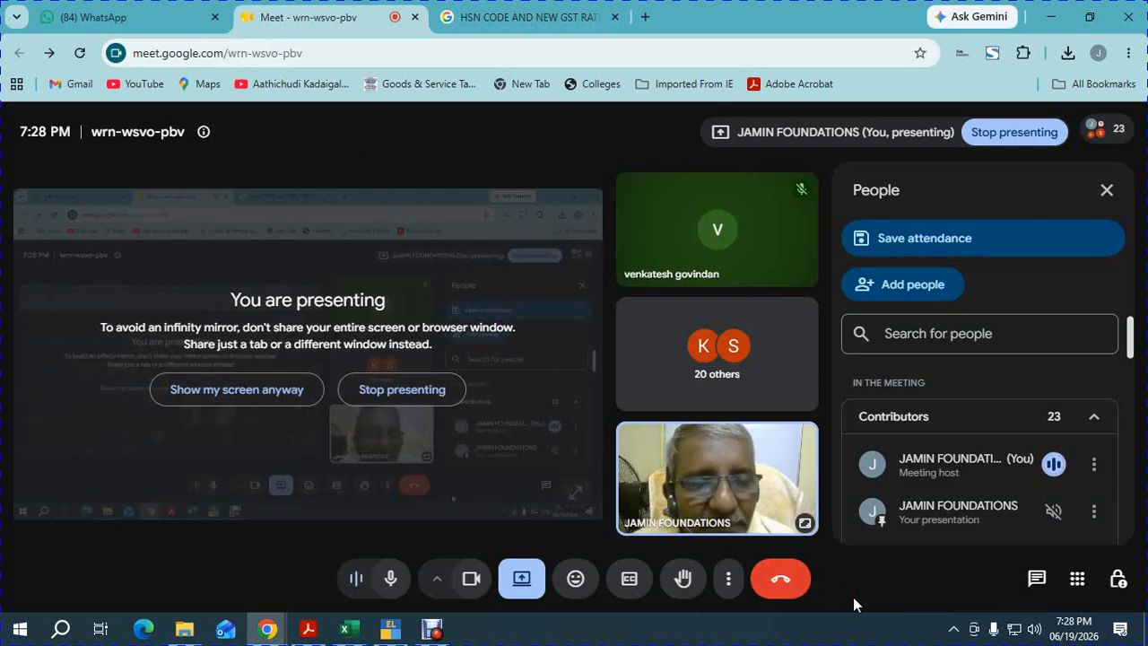
key("alt+Tab")
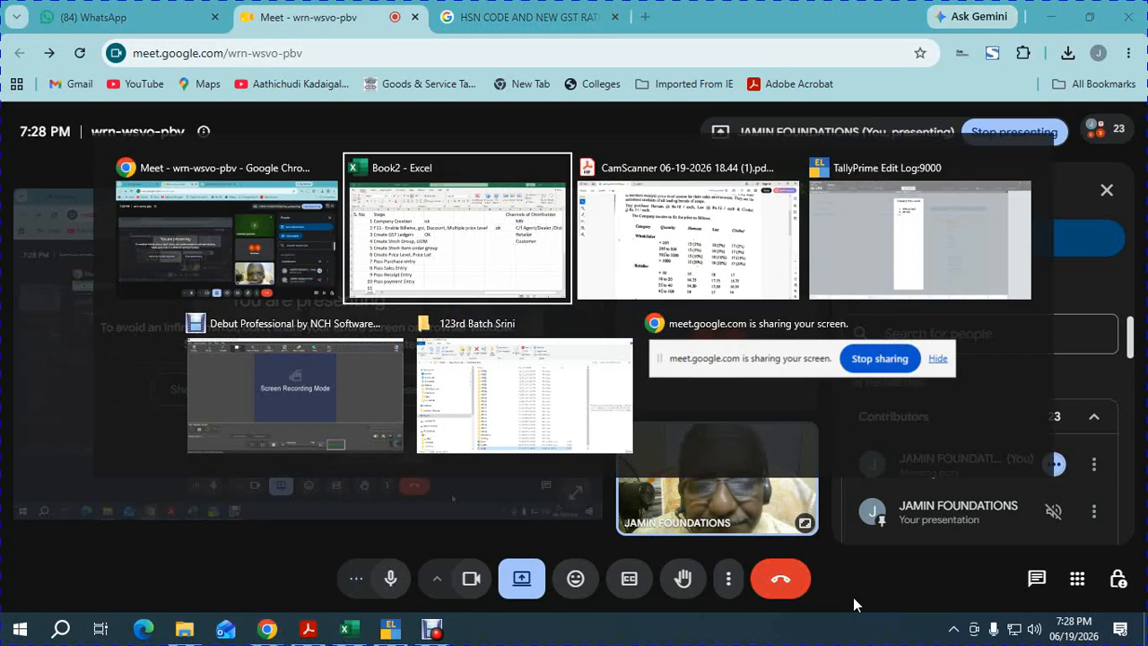
key("alt+Tab")
key("alt+Tab")
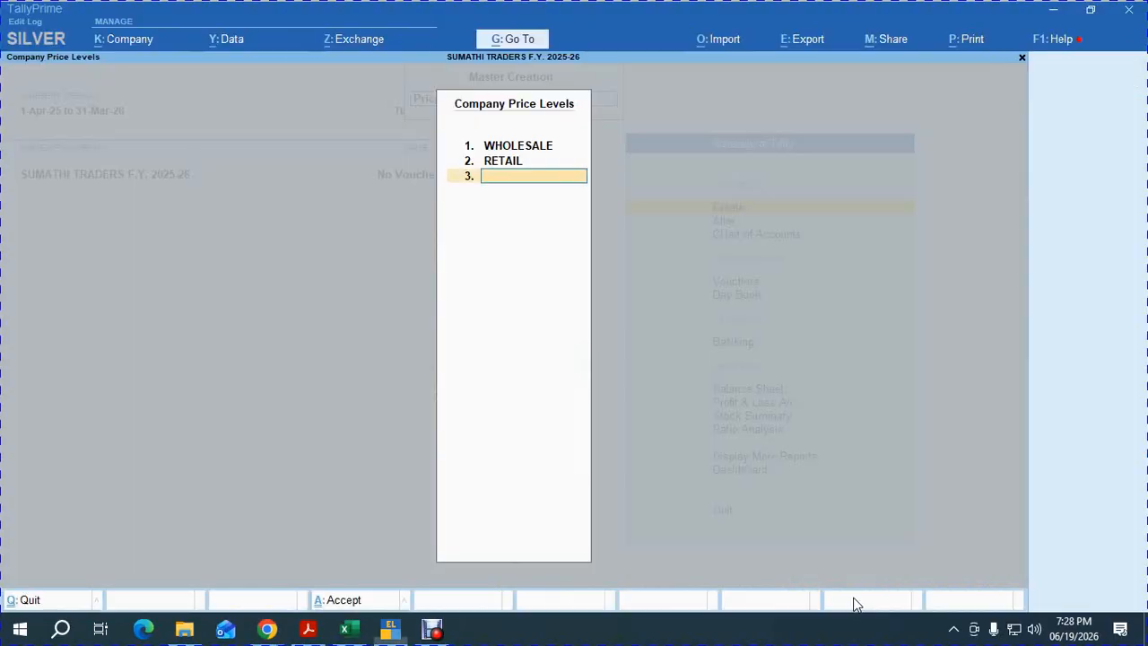
key("Return")
Open the stock group price list for SOAP at WHOLESALE level from 1-Apr-25, selecting HAMAM.
key("Down")
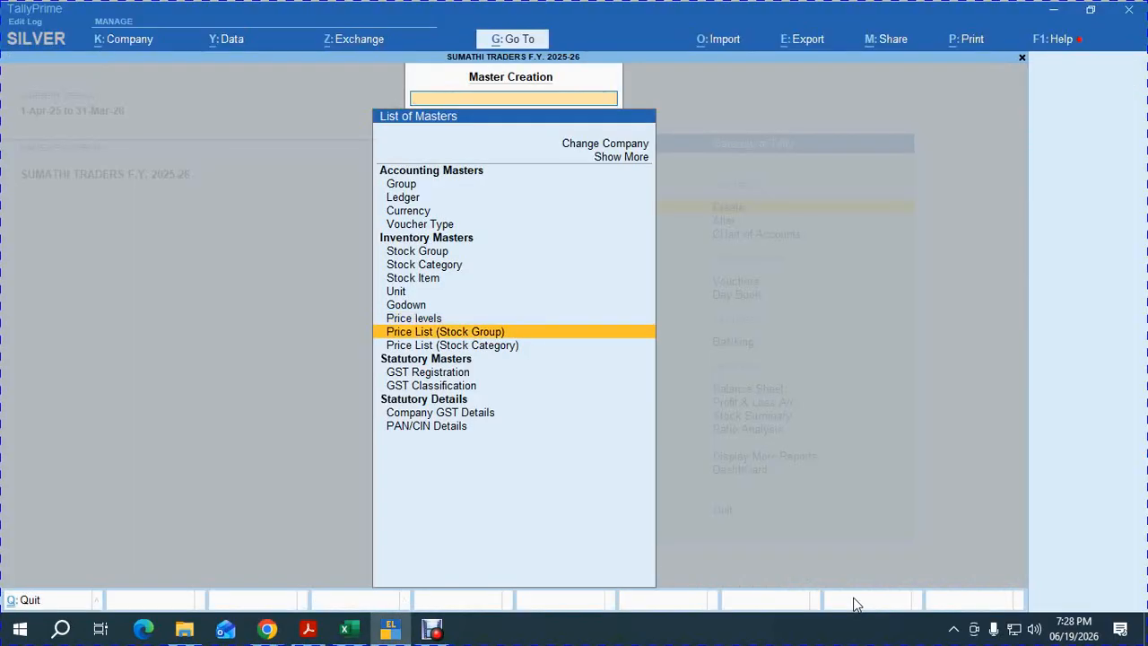
key("Return")
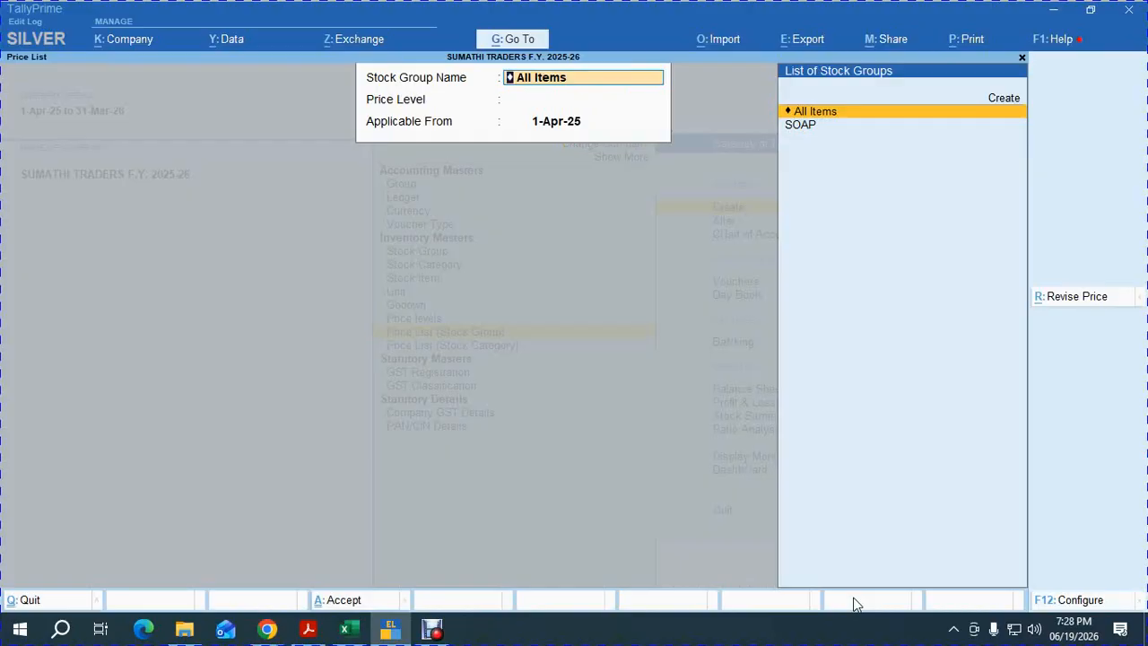
key("Down")
key("Return")
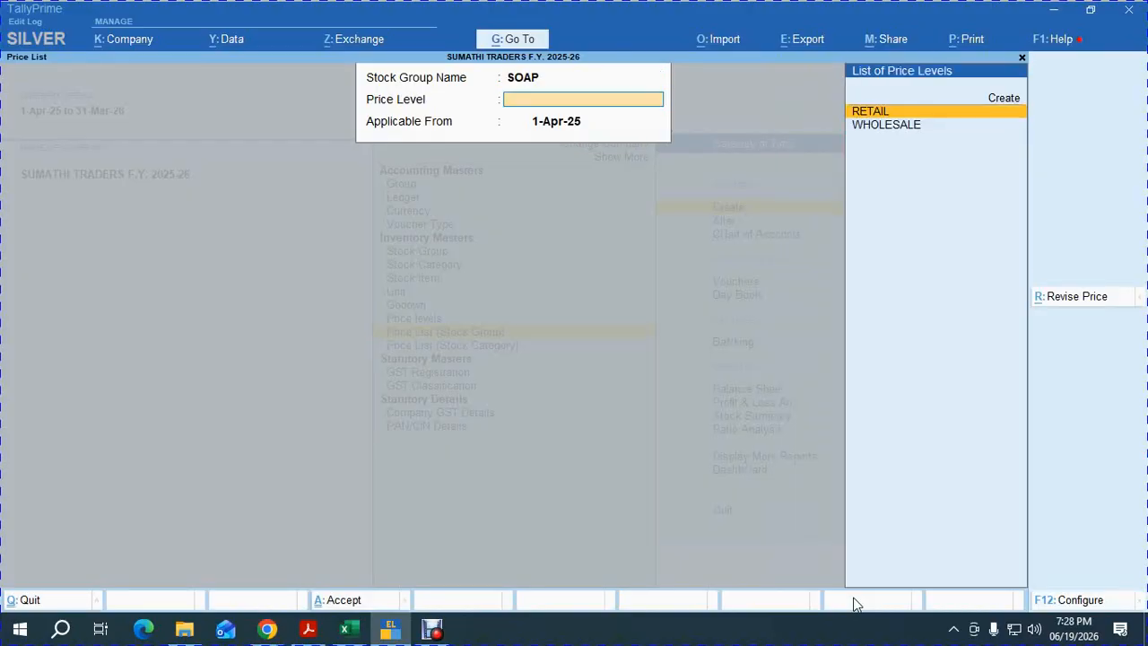
key("Down")
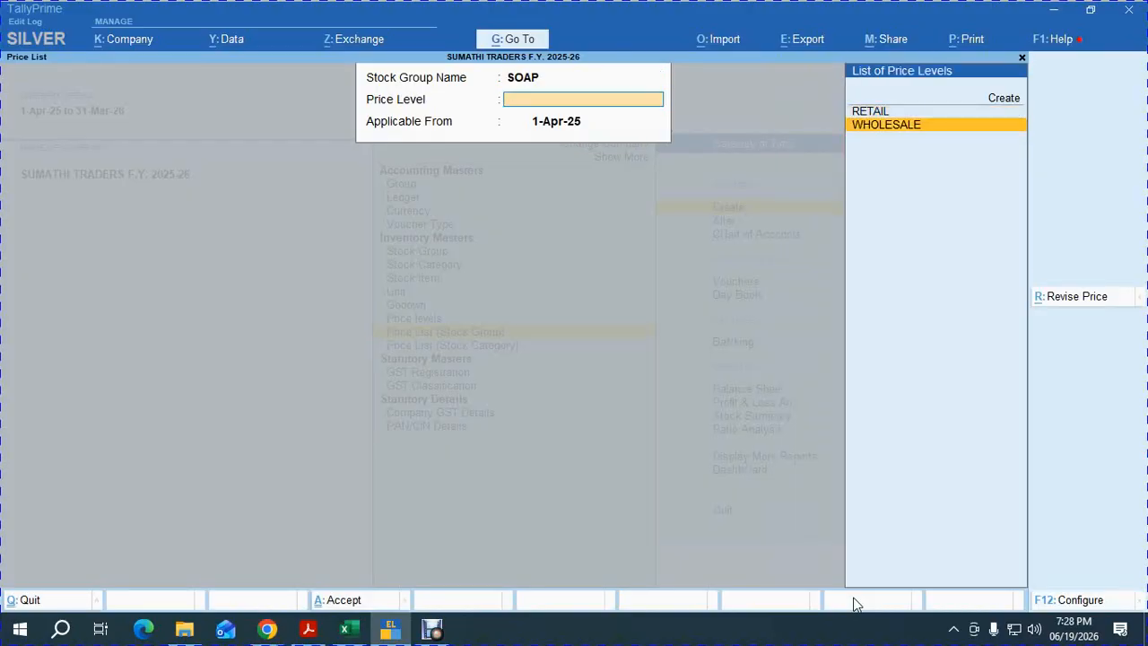
key("Return")
key("Return")
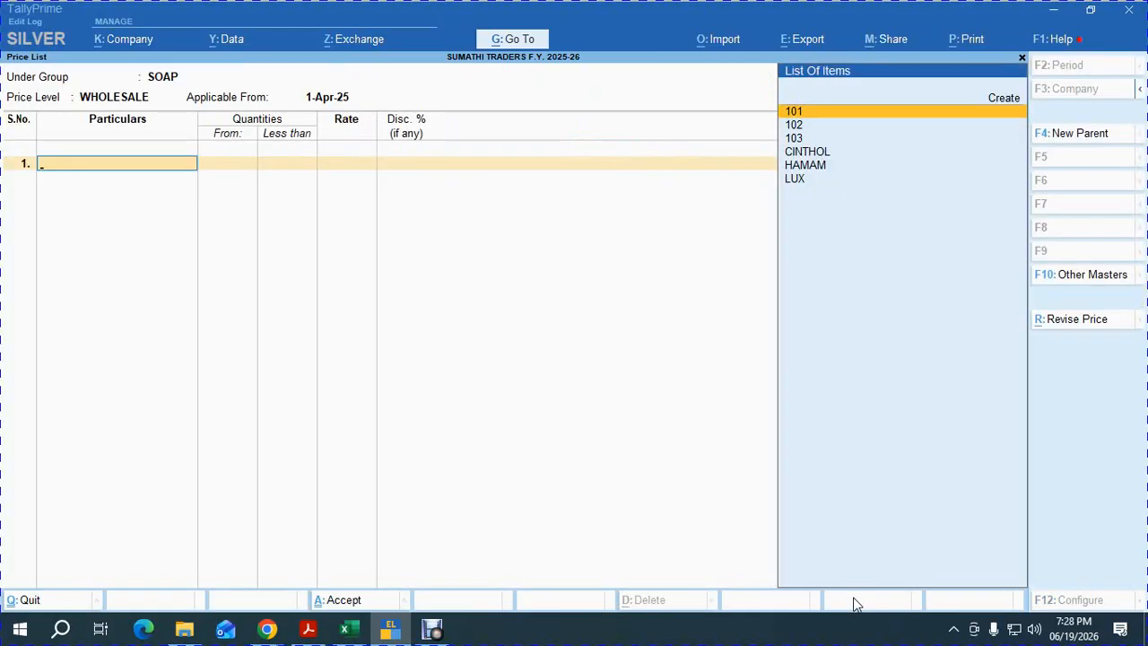
type("h")
key("Return")
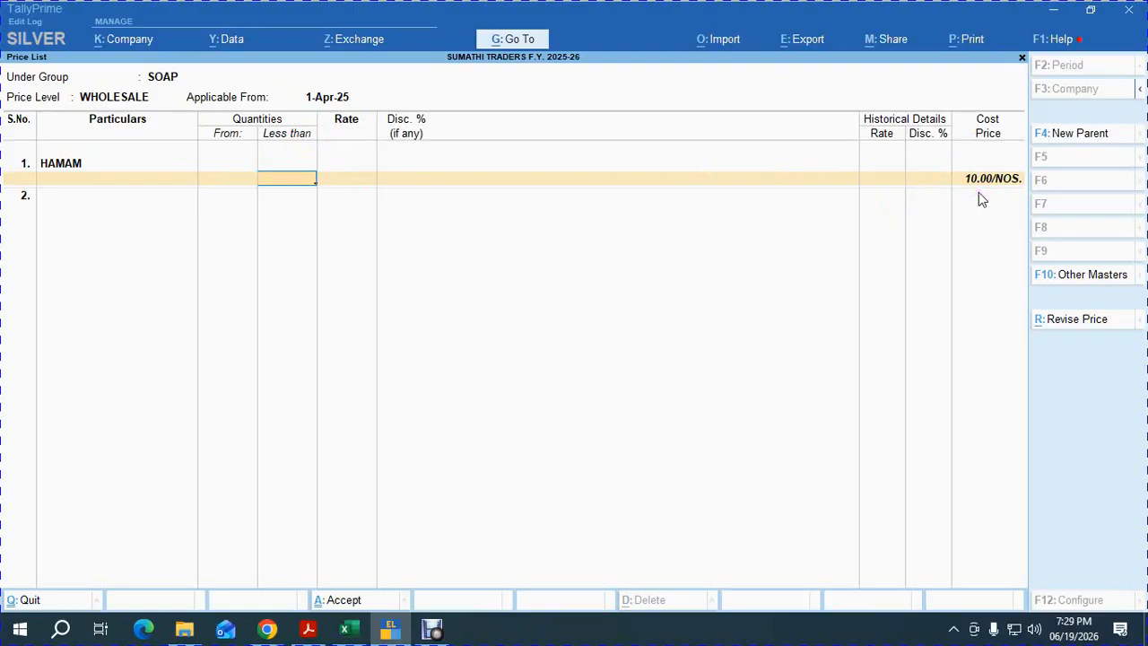
Check the price chart and enter HAMAM's first slab: below 200 at 15.00 with 2% discount.
key("alt")
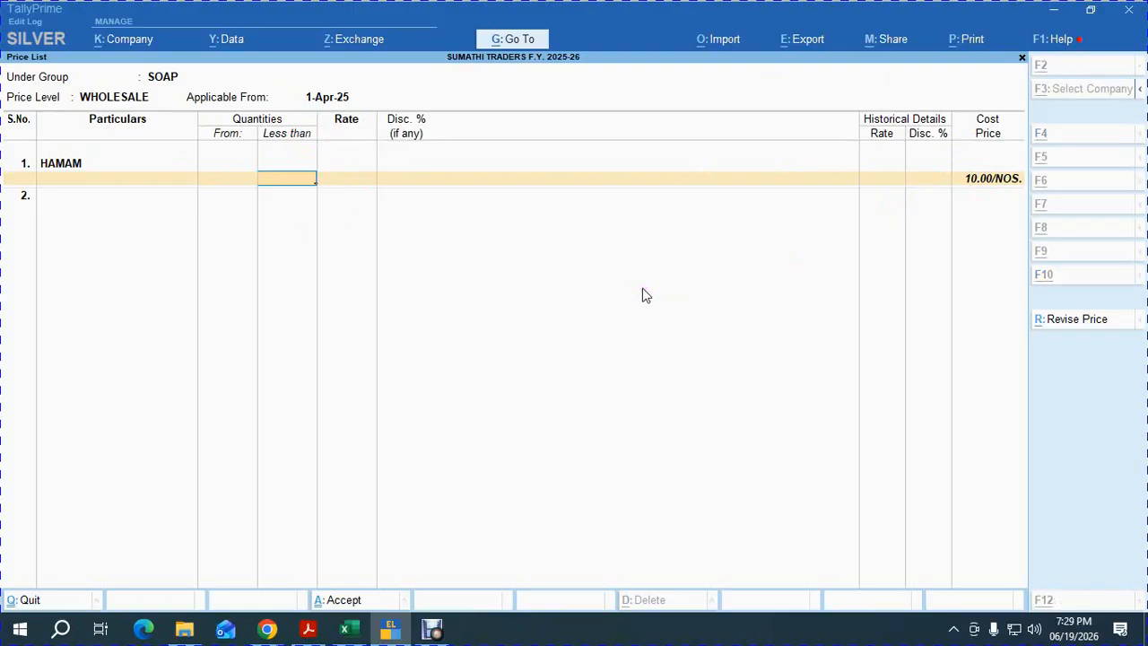
key("alt+Tab")
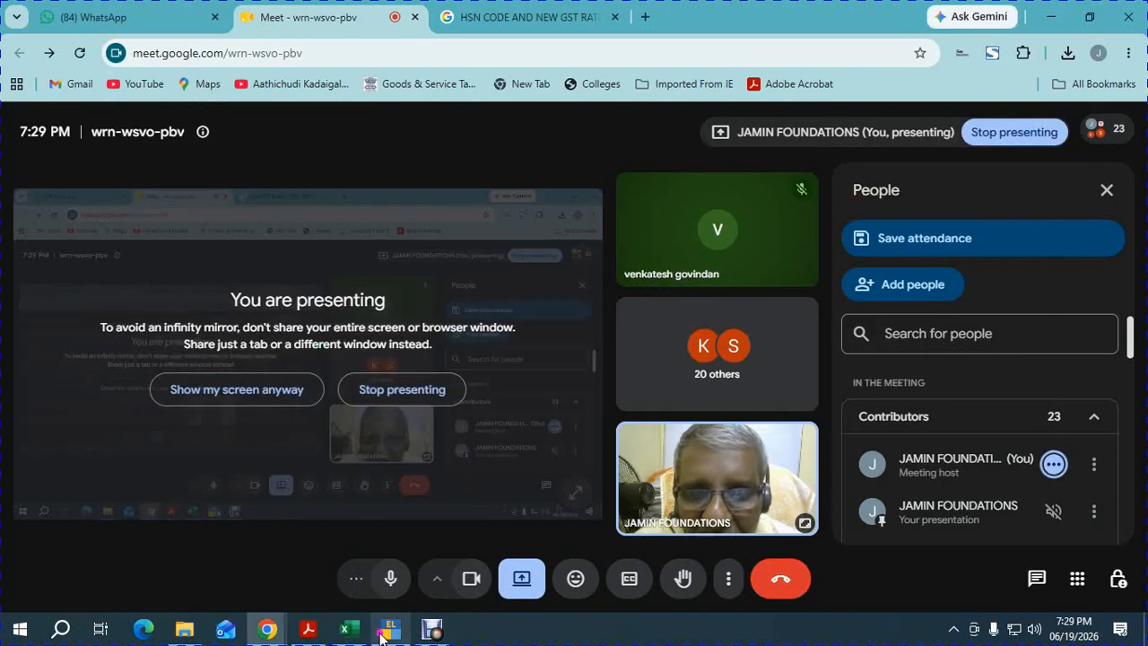
mouse_move(308, 630)
left_click(331, 569)
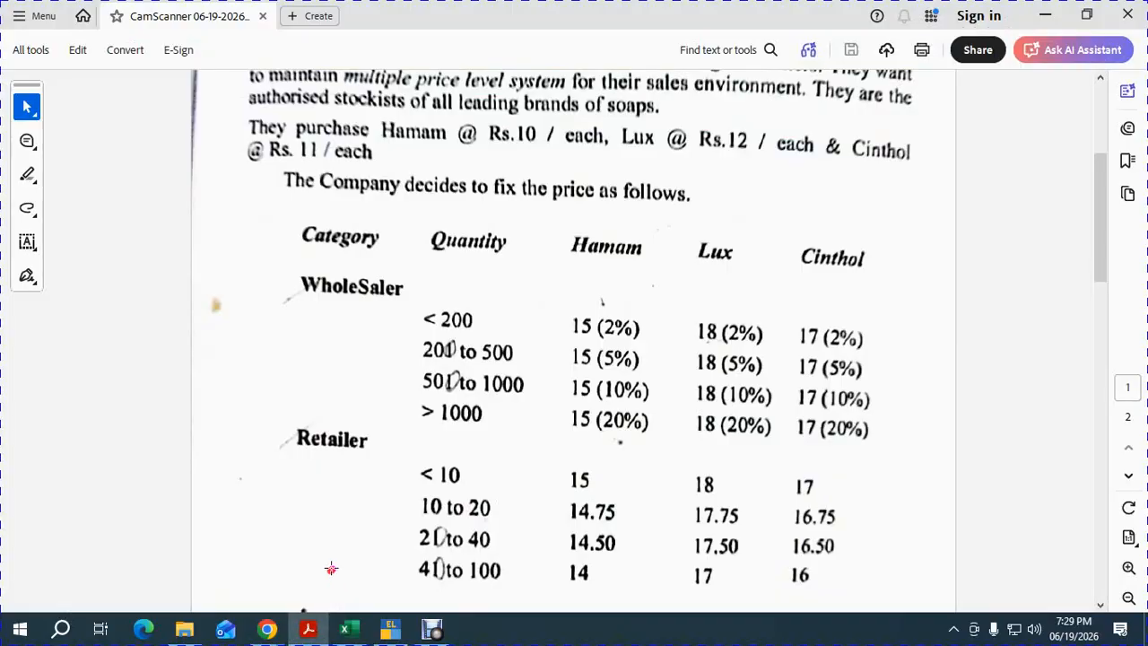
key("alt+Tab")
key("alt+Tab")
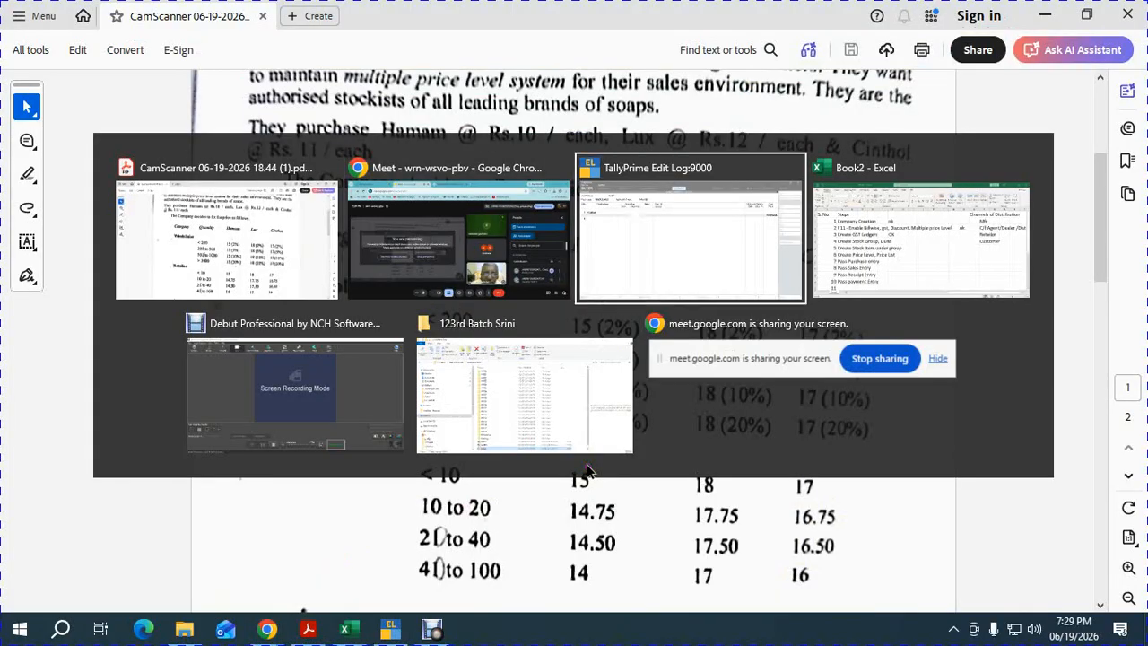
key("alt+Tab")
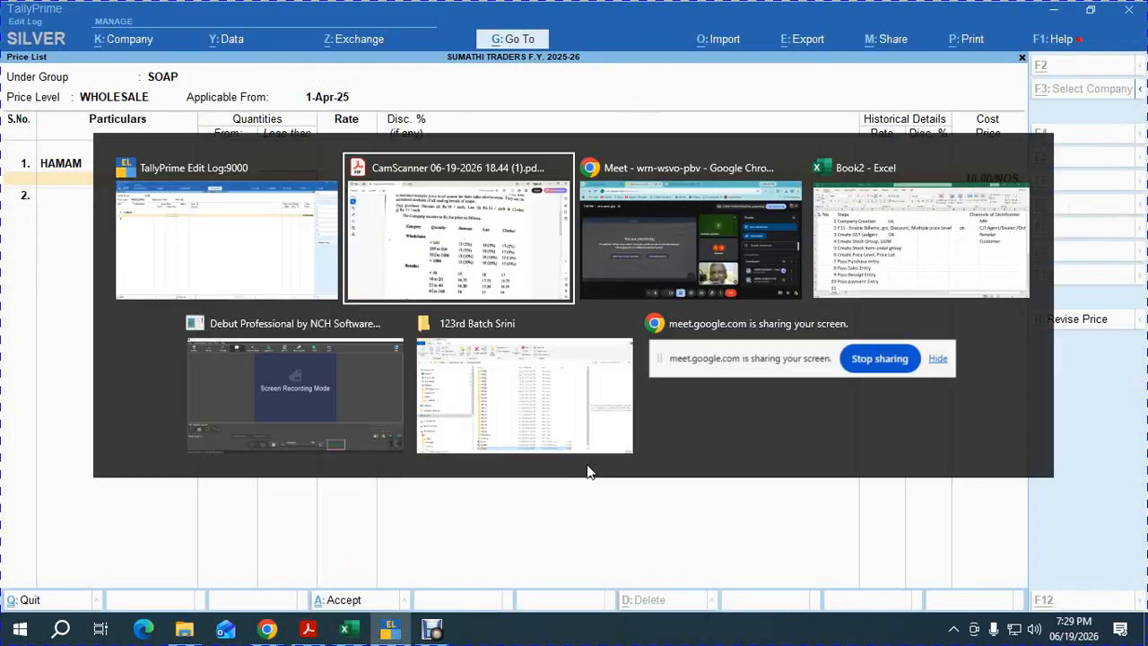
key("alt+Tab")
type("200")
key("Return")
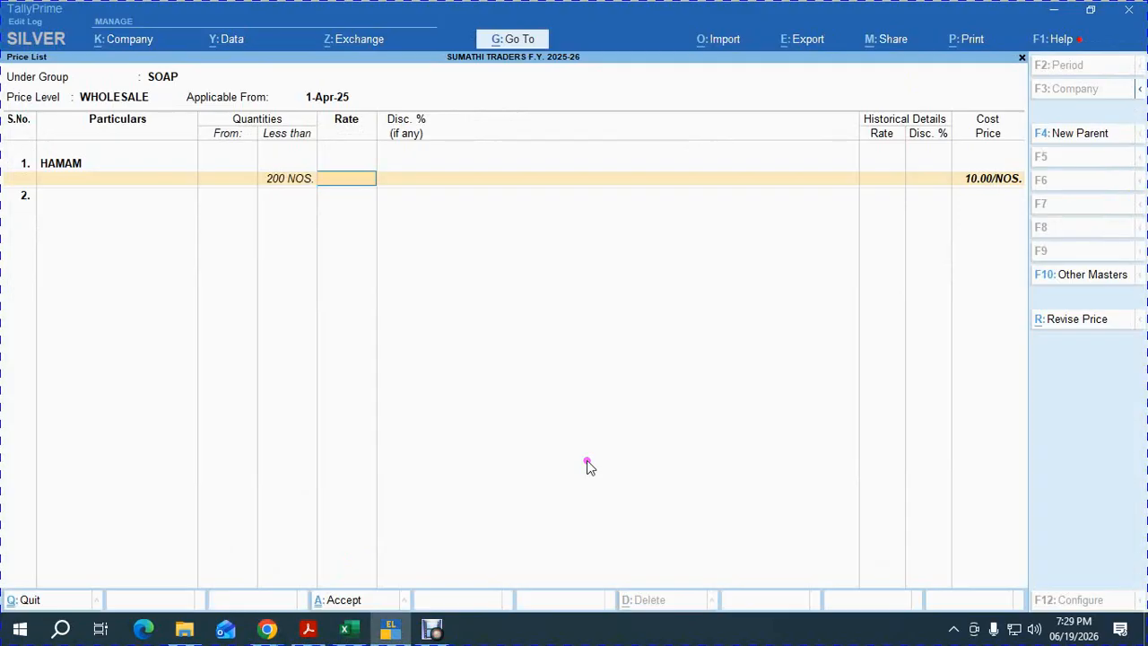
type("15")
key("Return")
key("Return")
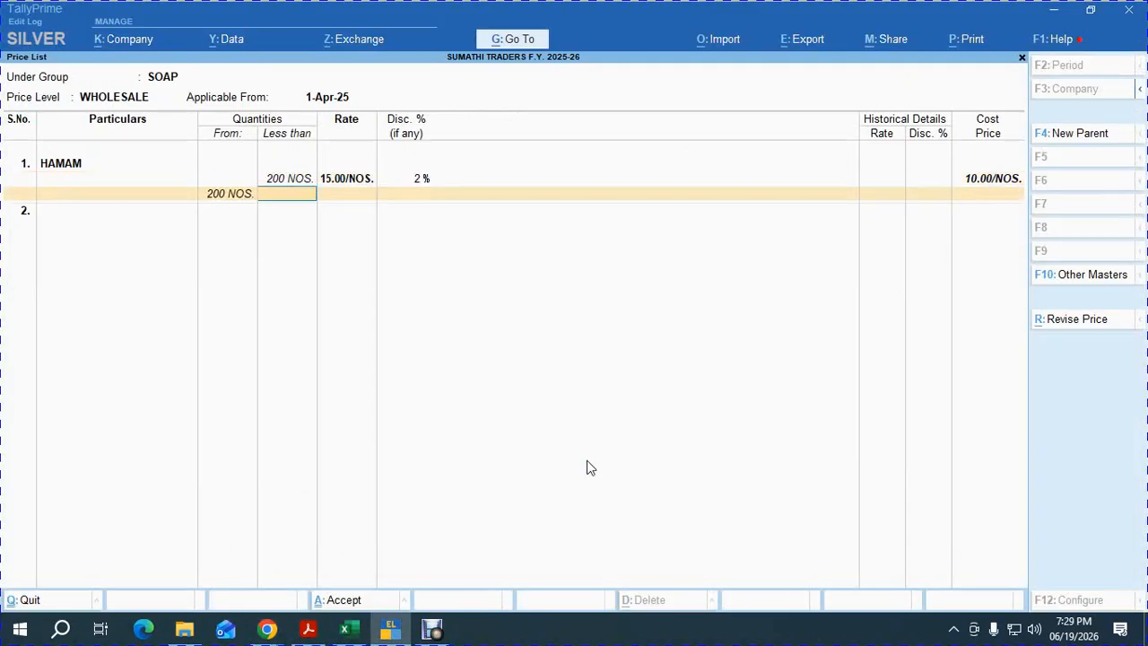
Add HAMAM's remaining slabs: 5% up to 400, 10% up to 1,000, 20% above.
key("Return")
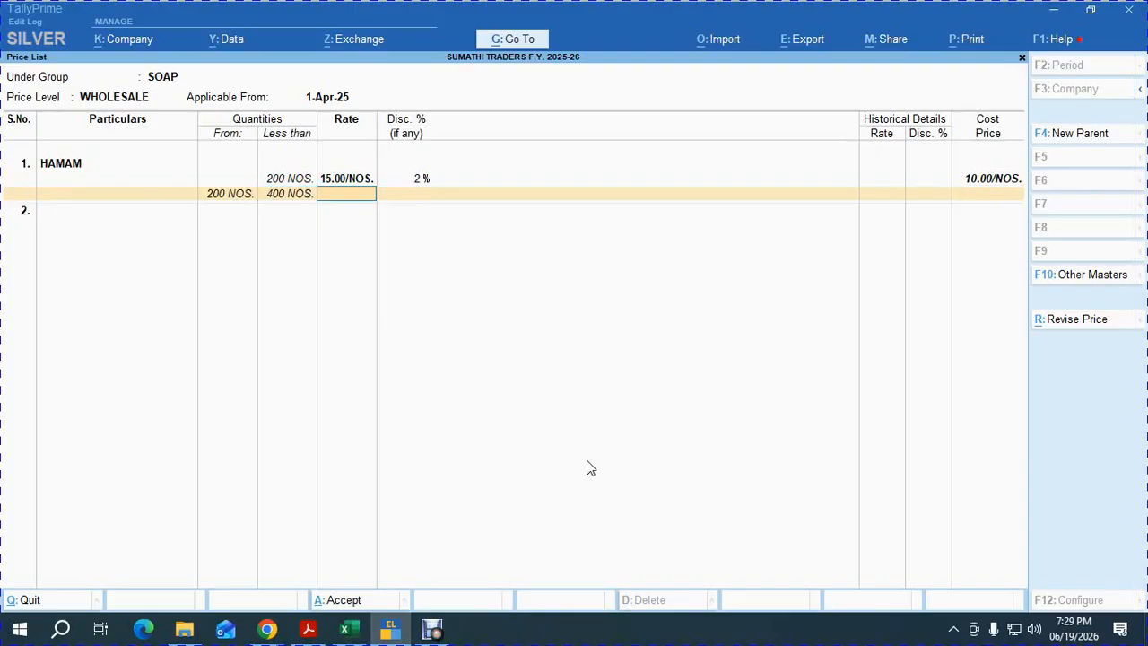
key("Return")
type("4")
key("Return")
key("alt+Tab")
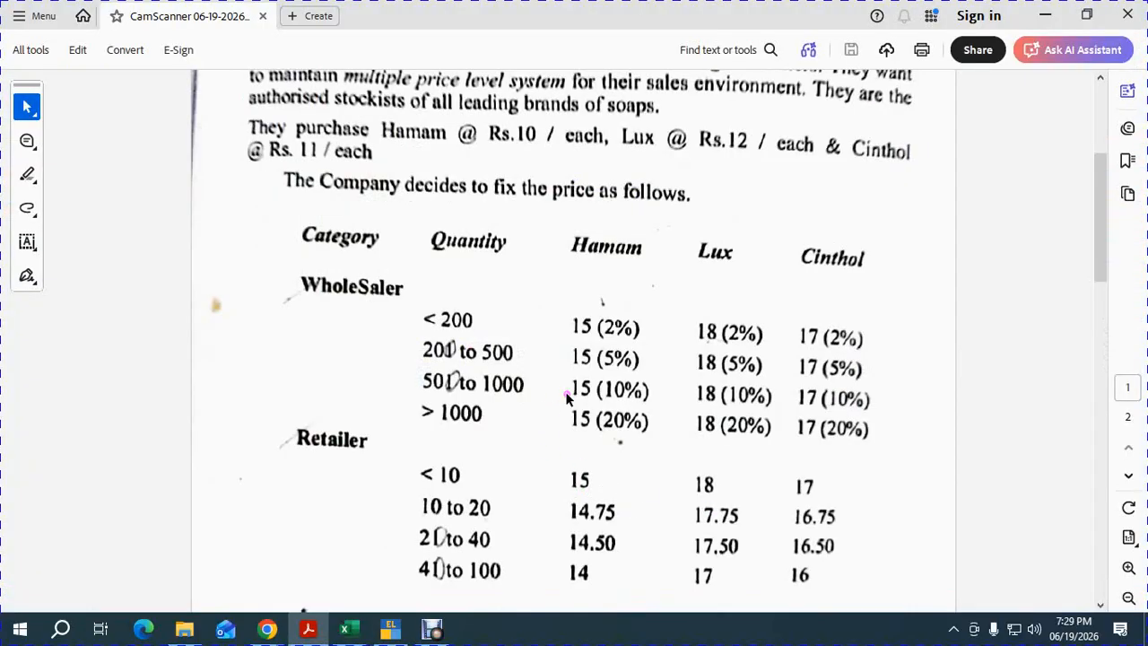
key("alt+Tab")
type("1,000")
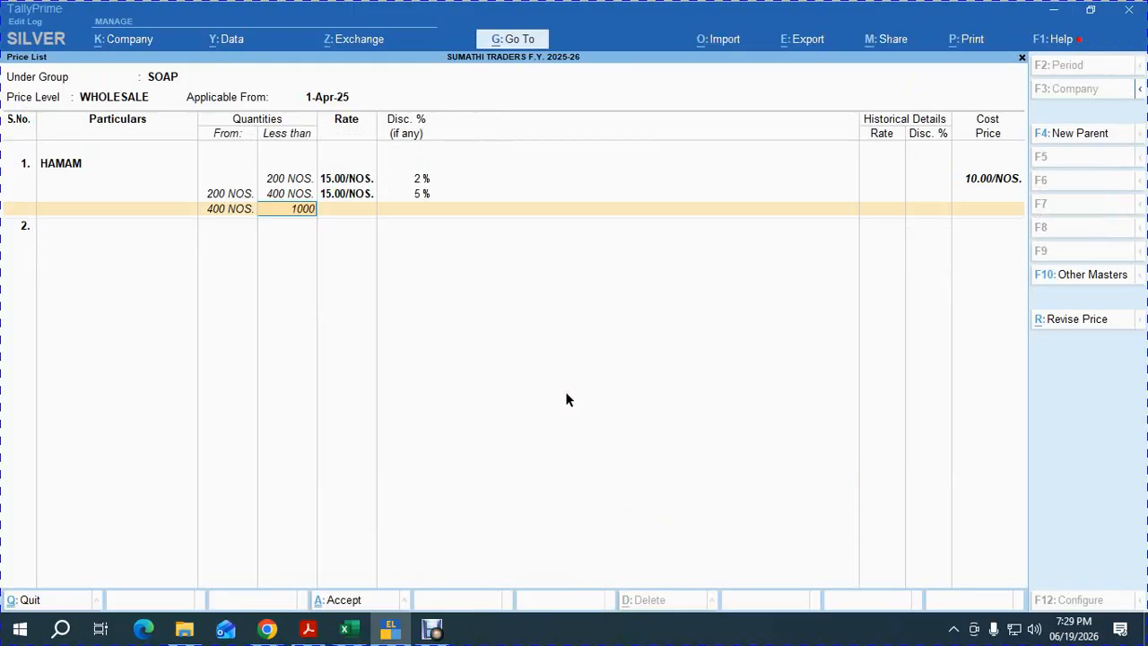
key("Return")
key("Return")
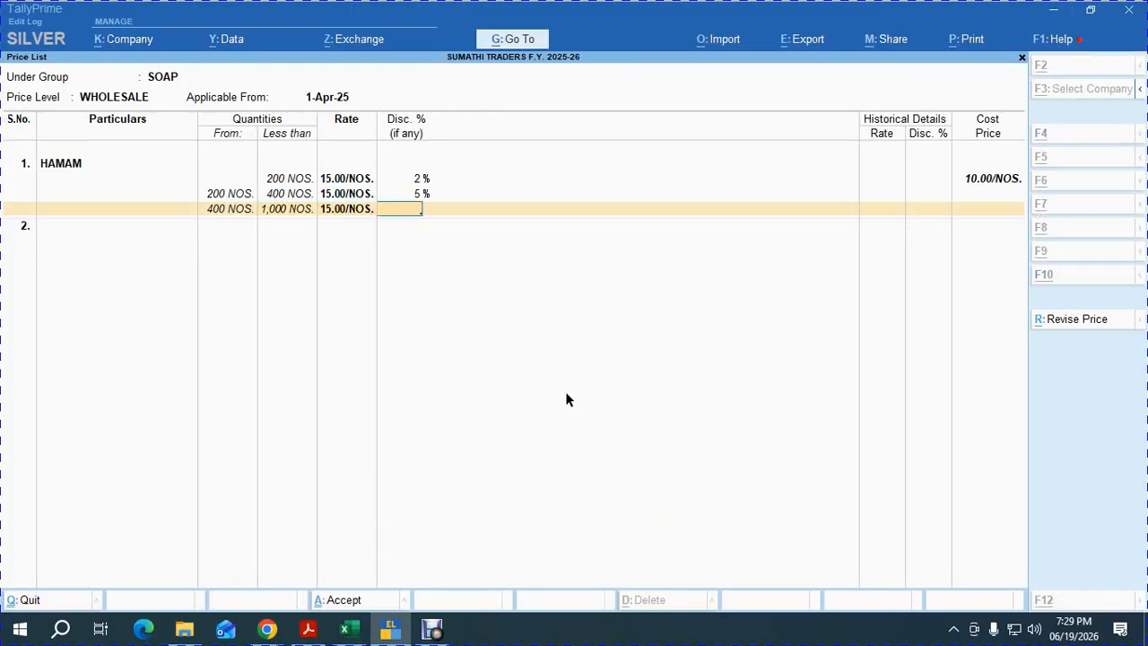
key("alt+Tab")
key("alt+Tab")
type("10")
key("Return")
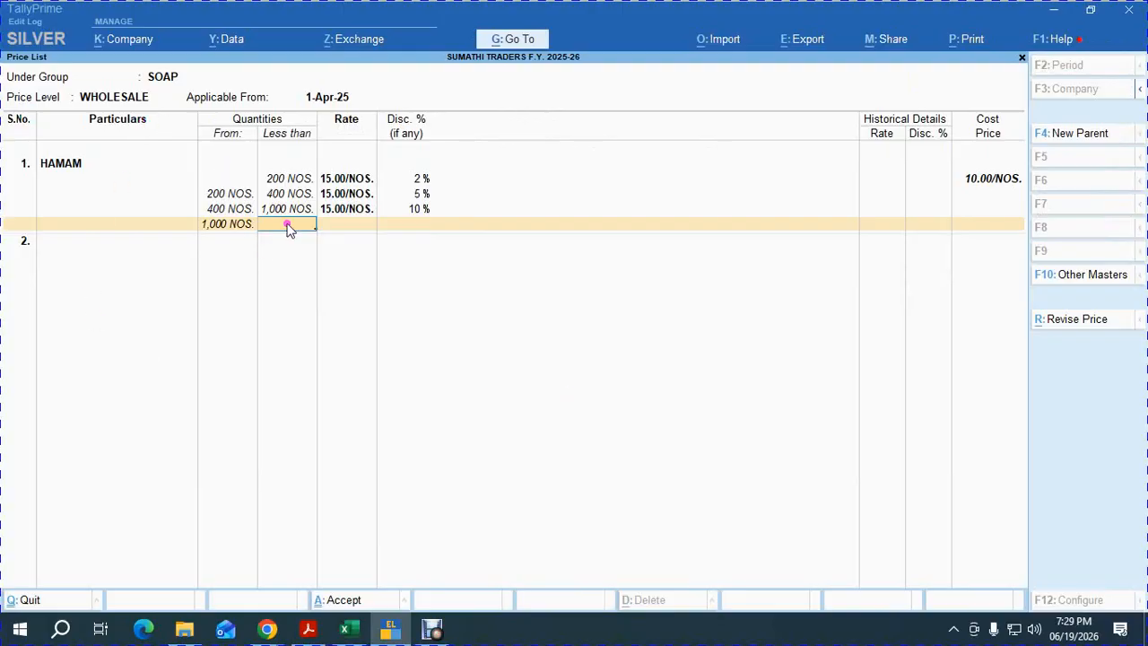
key("Return")
key("Return")
key("Return")
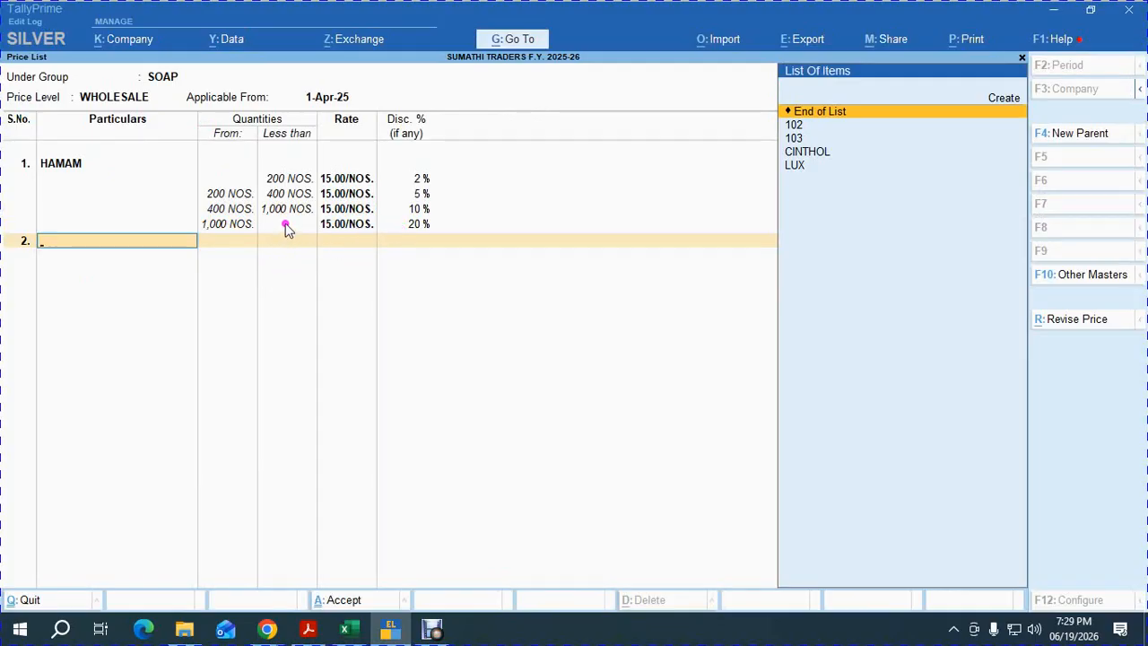
Add LUX to the wholesale list with a first slab under 200 at 18.00 and 2% discount.
type("lux")
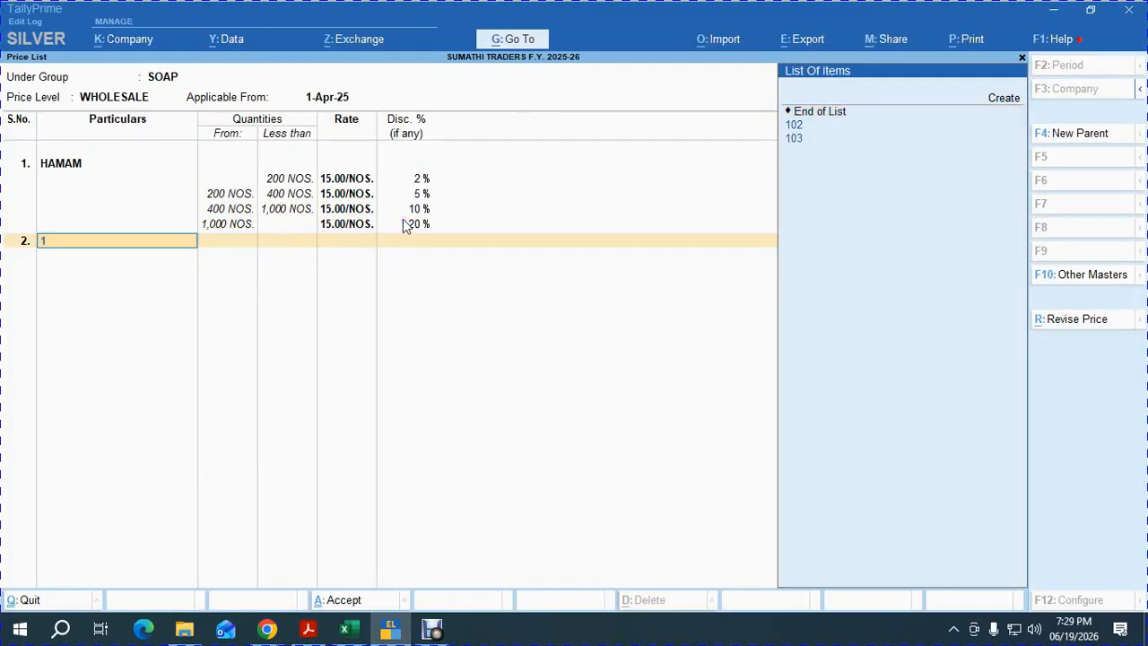
key("Return")
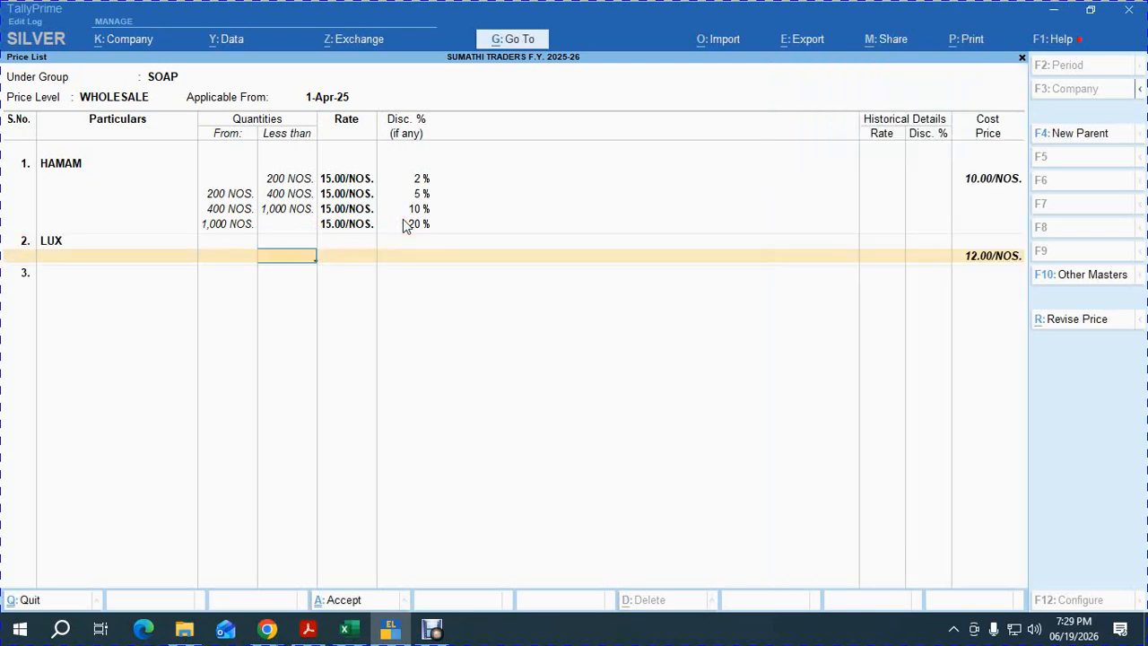
key("alt+Tab")
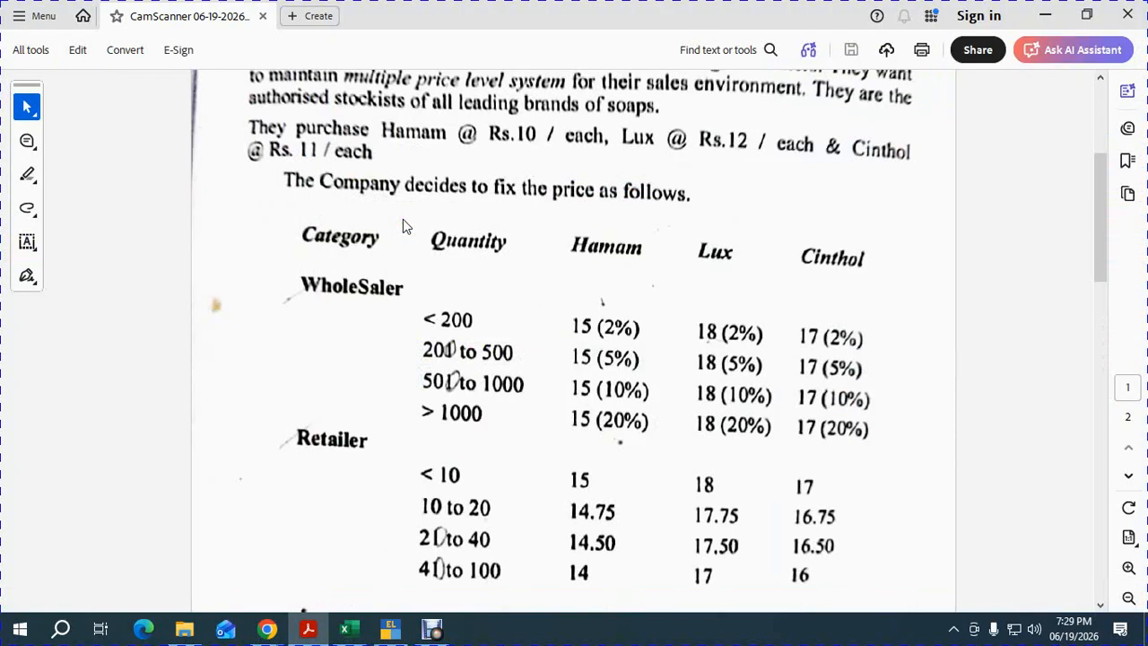
key("alt+Tab")
type("1")
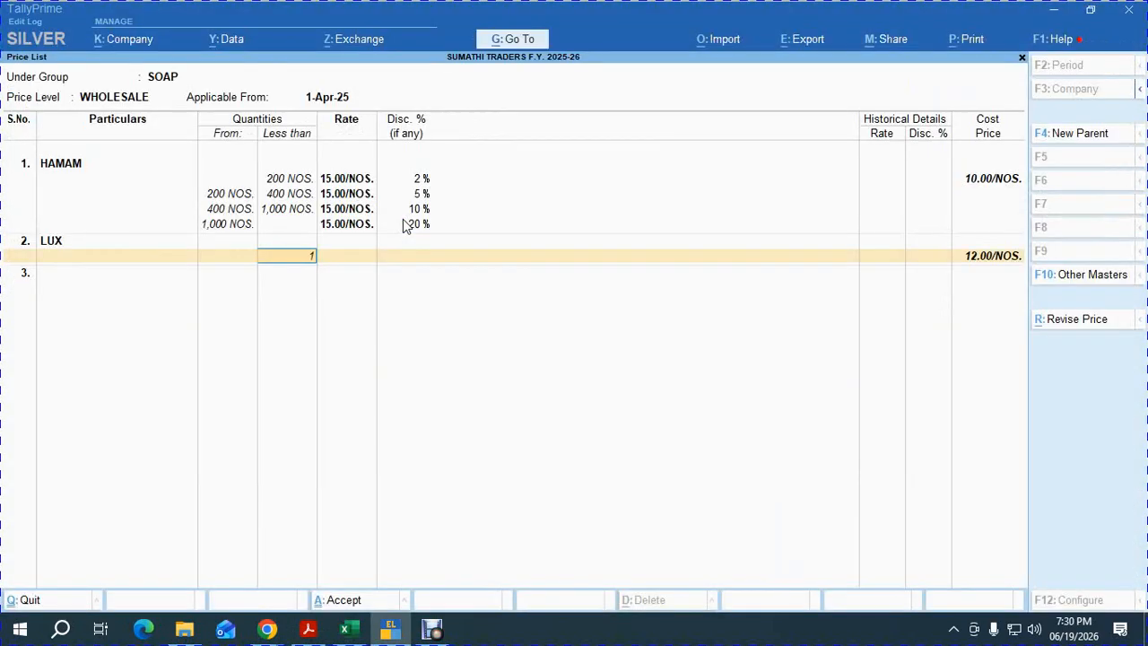
type("8")
key("Return")
key("BackSpace")
type("200")
key("Return")
type("18")
key("Return")
type("2")
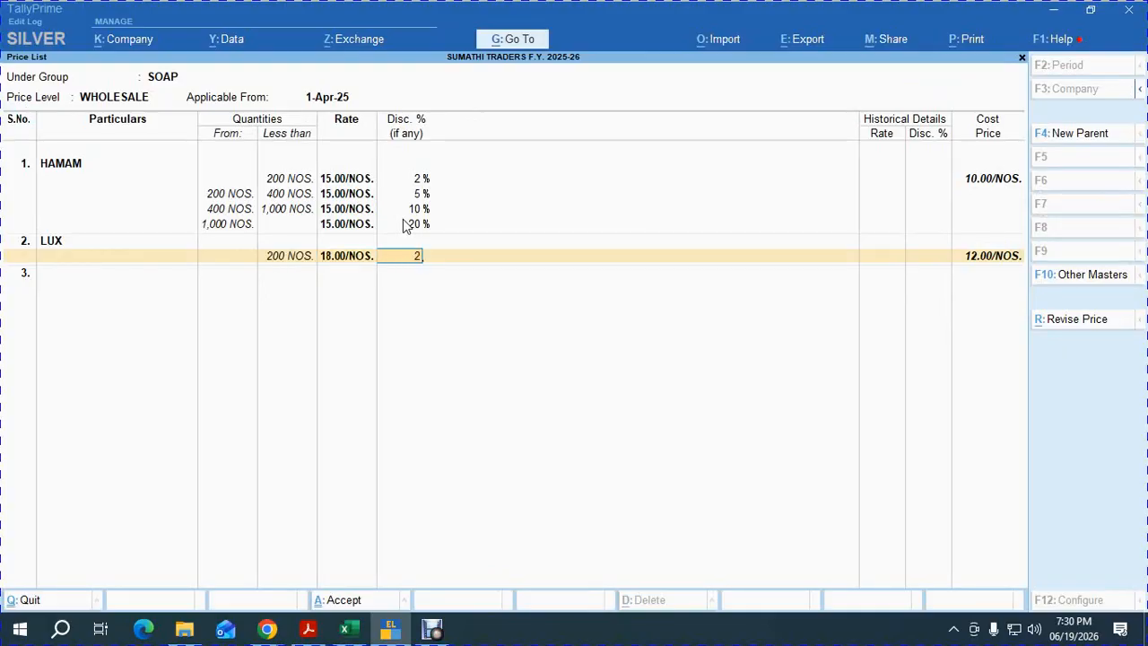
key("Return")
type("400")
Add LUX slabs at 18.00: under 400 at 5%, under 1,000 at 10%, above at 20%.
key("Return")
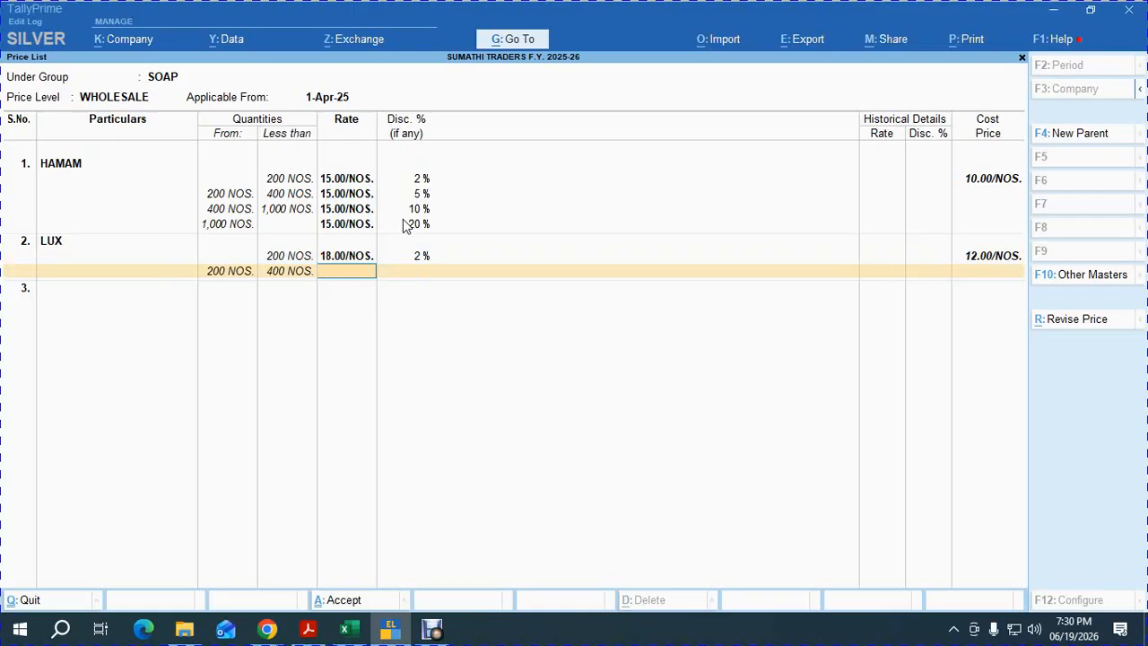
type("18")
key("Return")
type("5")
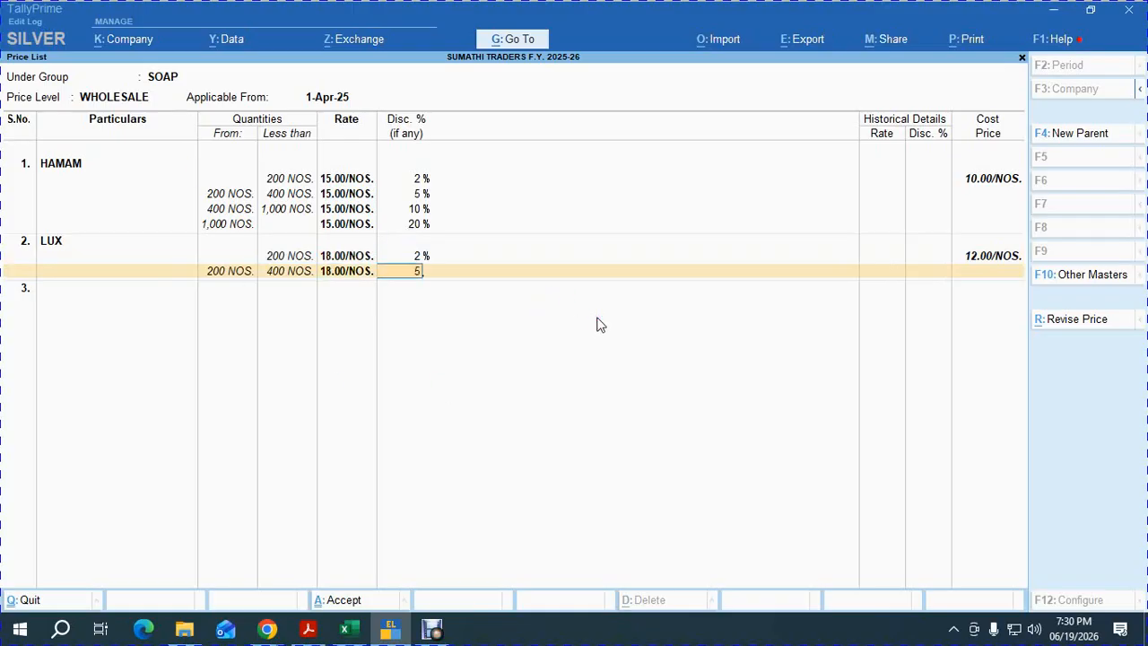
key("Return")
key("Return")
key("BackSpace")
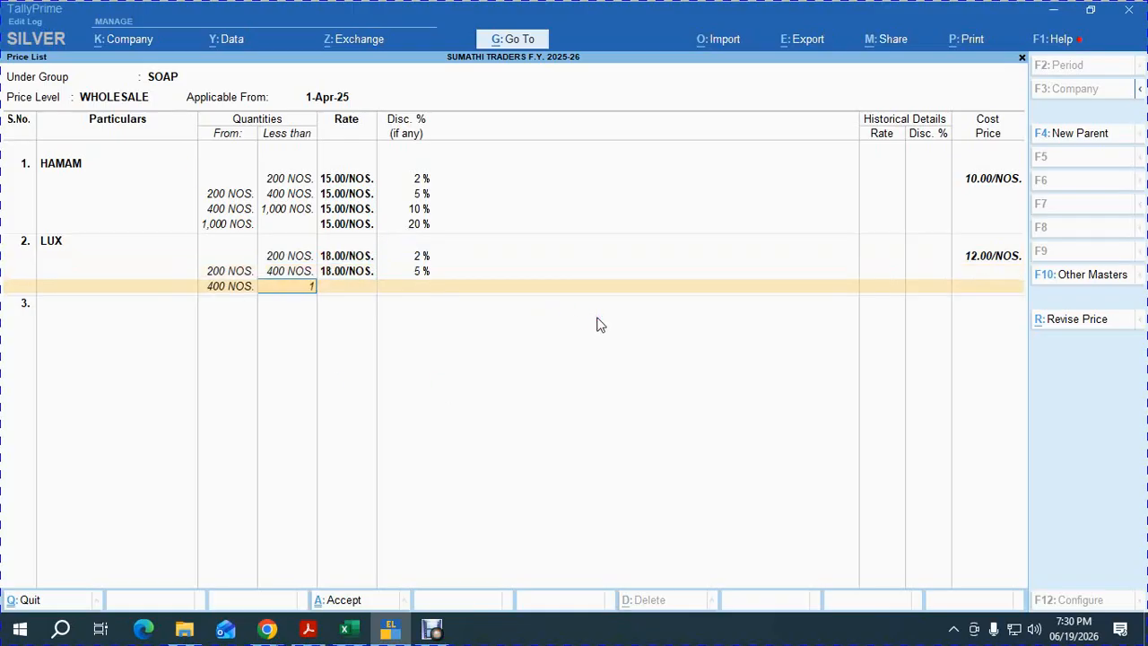
key("Return")
type("18")
key("Return")
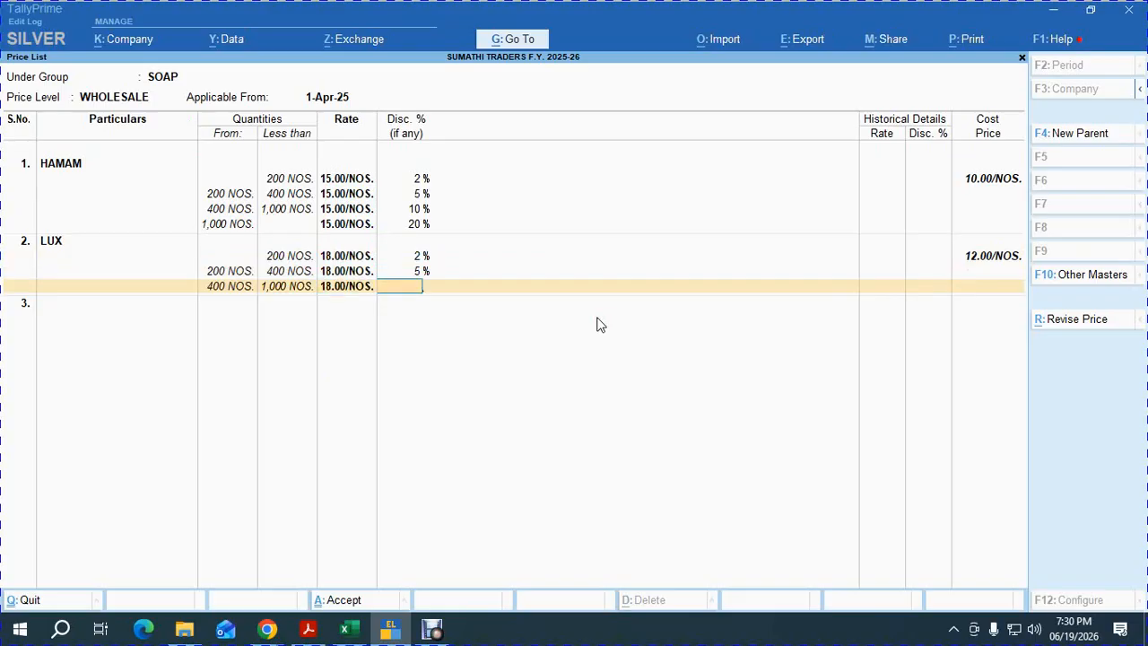
type("10")
key("Return")
key("Return")
type("18")
key("Return")
type("20")
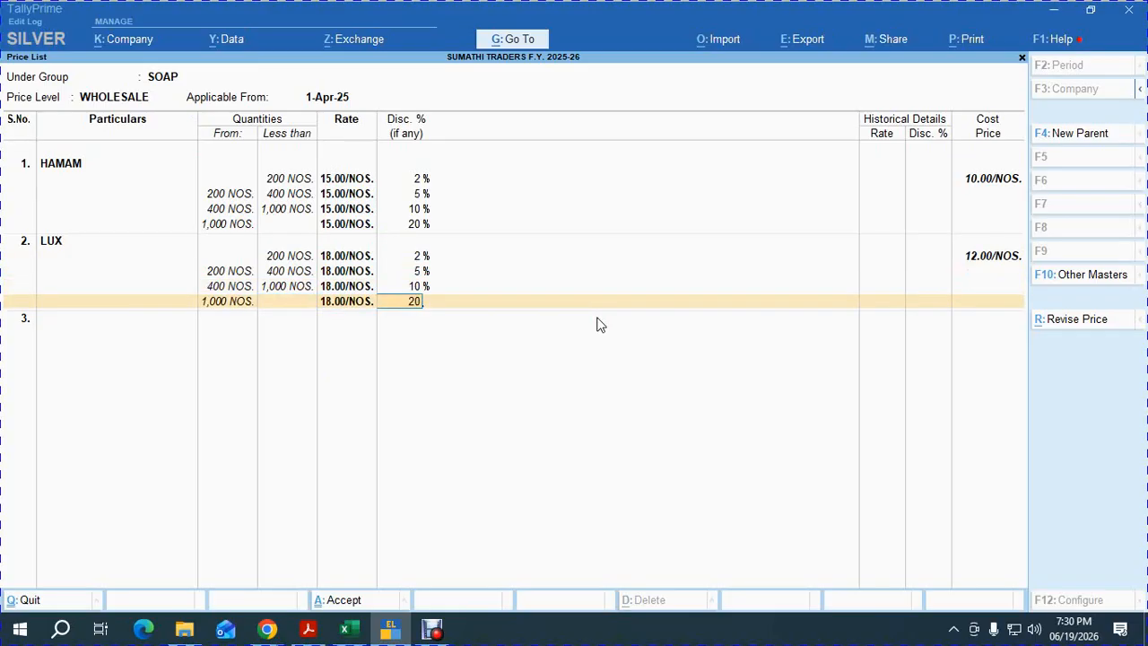
key("Return")
Add CINTHOL with a first slab under 200 at 17.00 and 2% discount.
type("1")
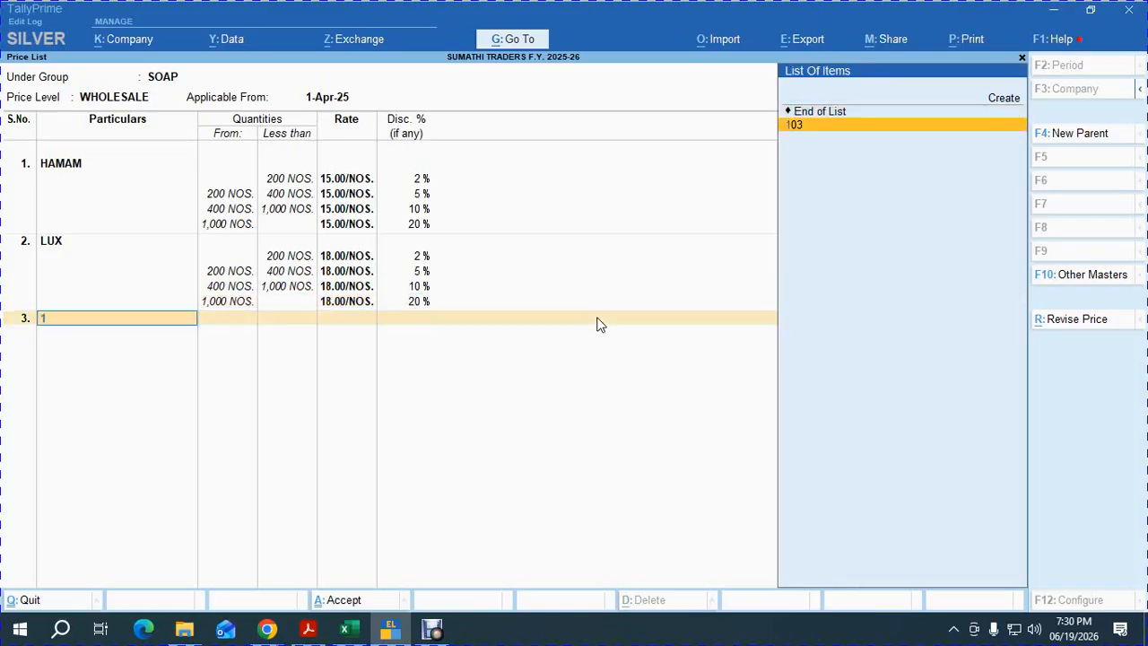
type("03")
key("Return")
type("2")
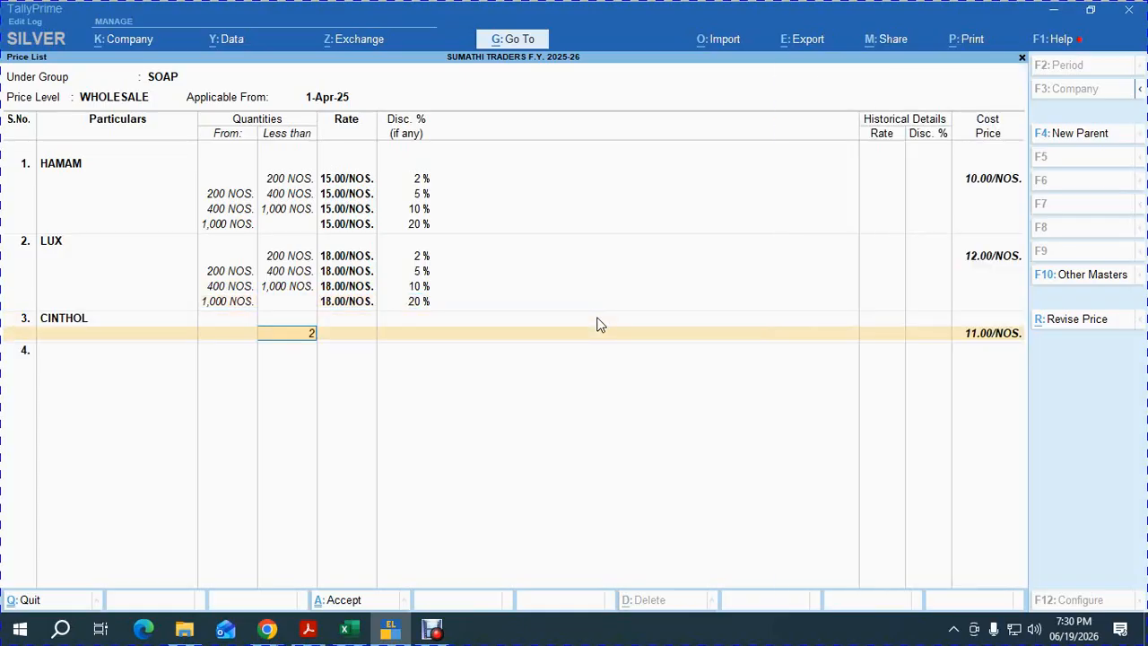
type("00")
key("Return")
key("alt+Tab")
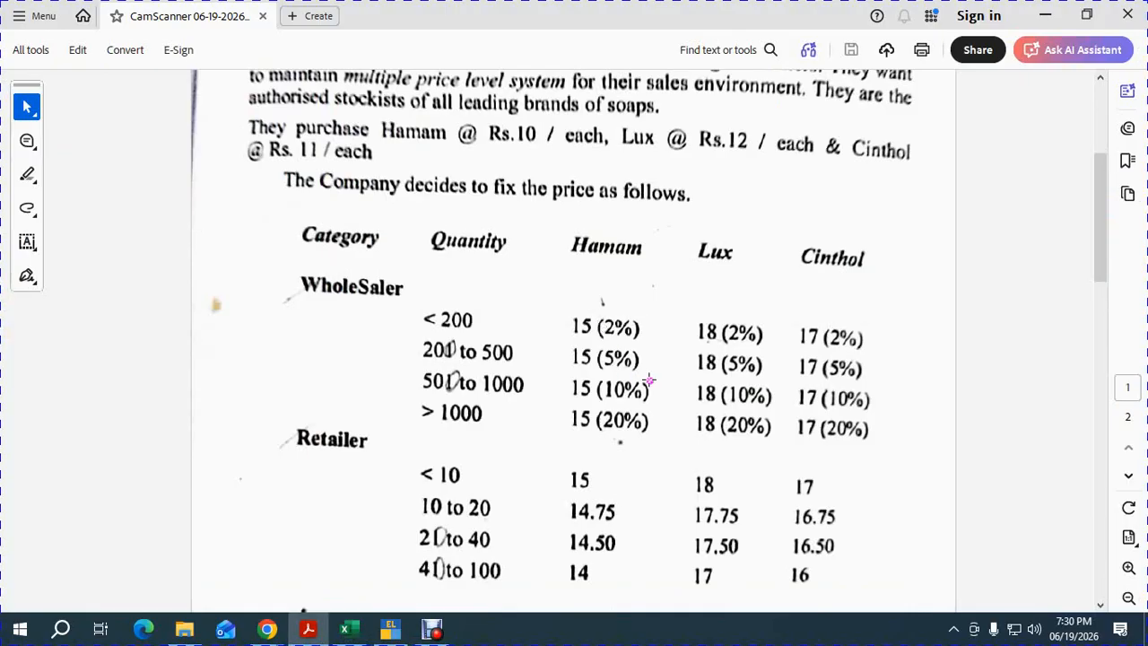
key("alt+Tab")
type("17")
key("Return")
type("2")
key("Return")
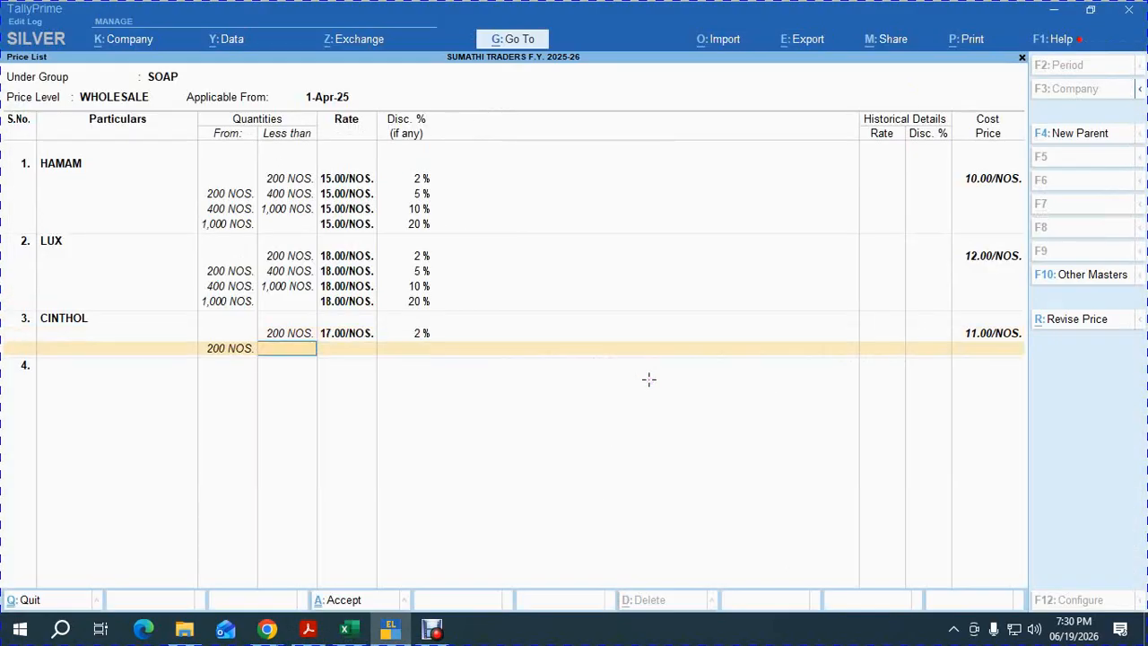
Add CINTHOL slabs at 17.00 under 400 and under 1,000, plus an open-ended last slab.
type("400")
key("Return")
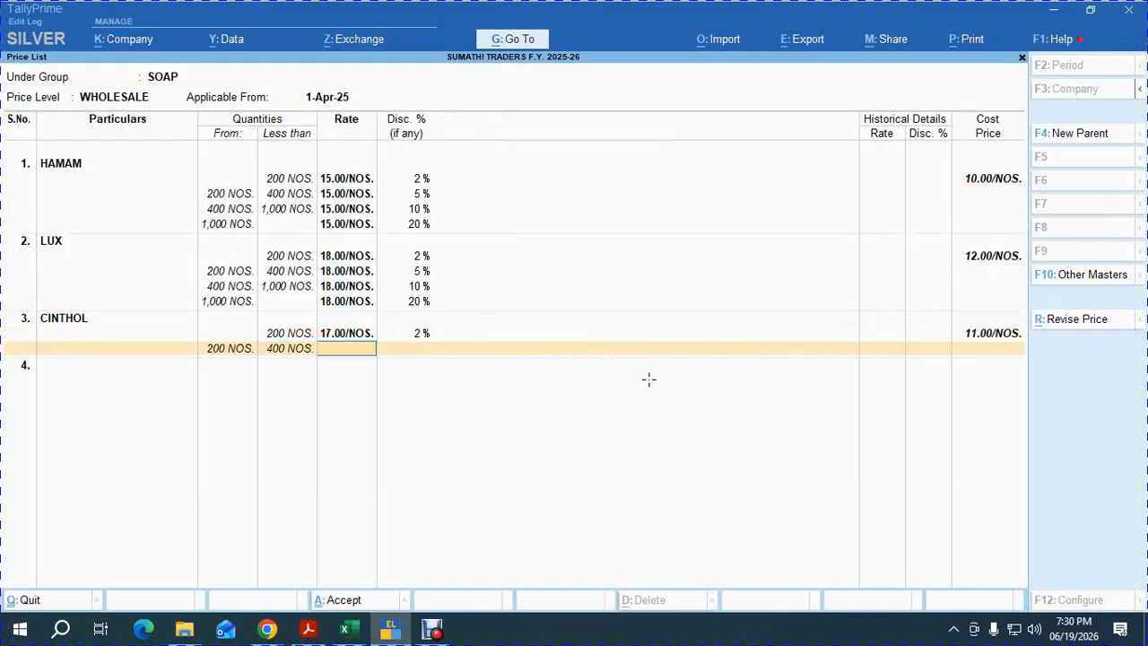
key("Return")
key("Return")
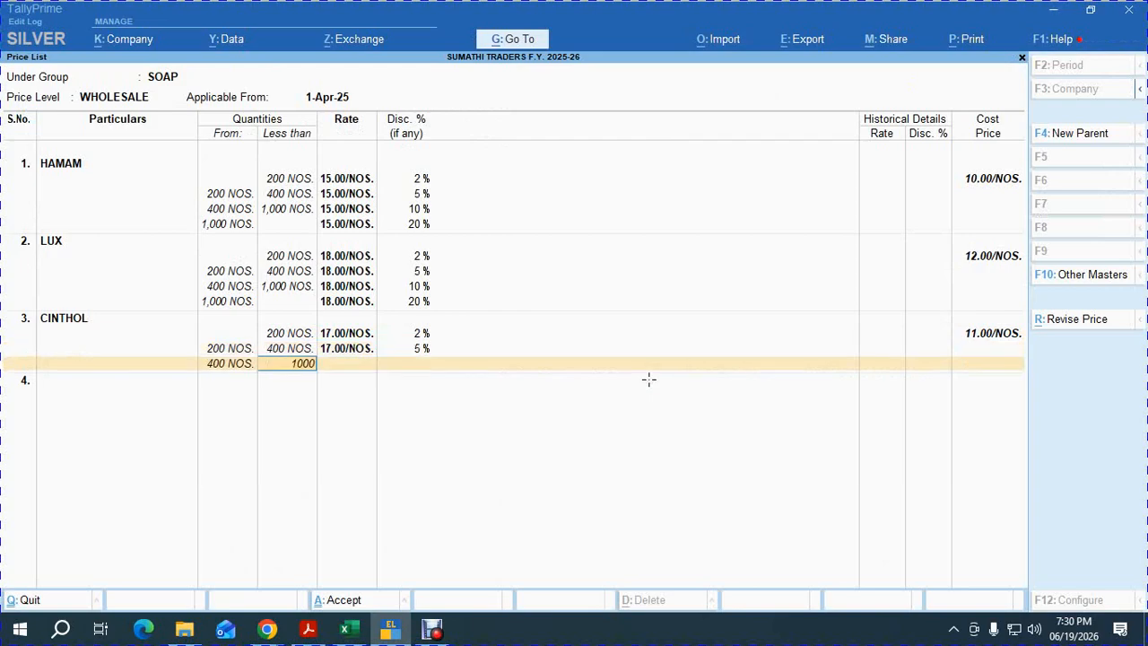
key("Return")
type("17")
key("Return")
key("Return")
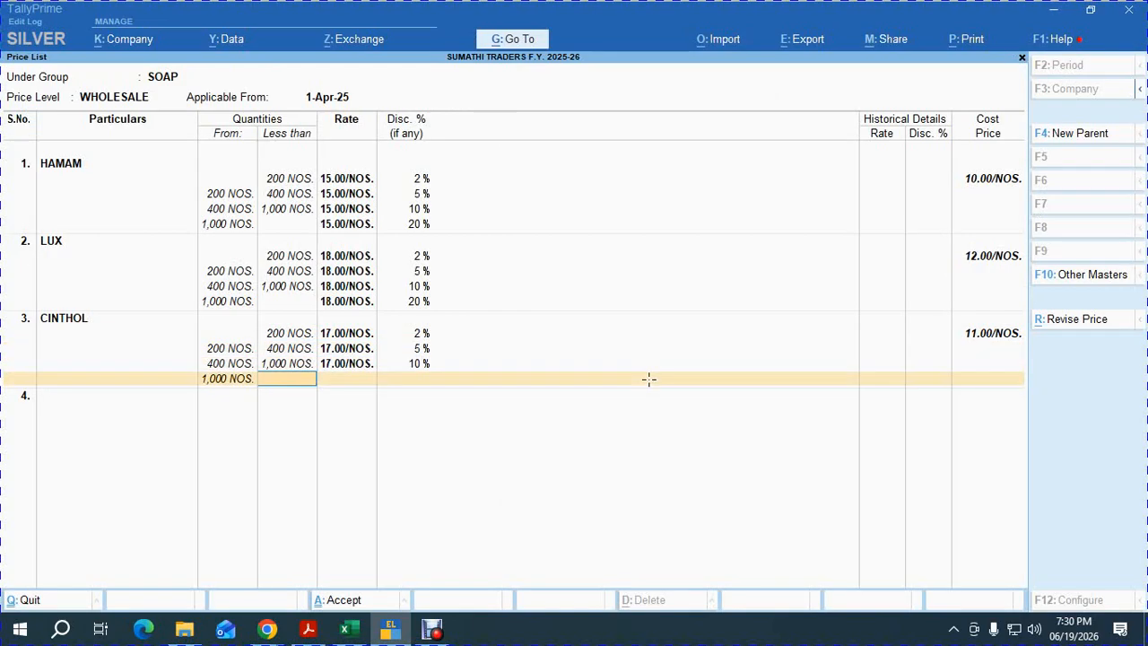
key("Return")
type("17")
key("Return")
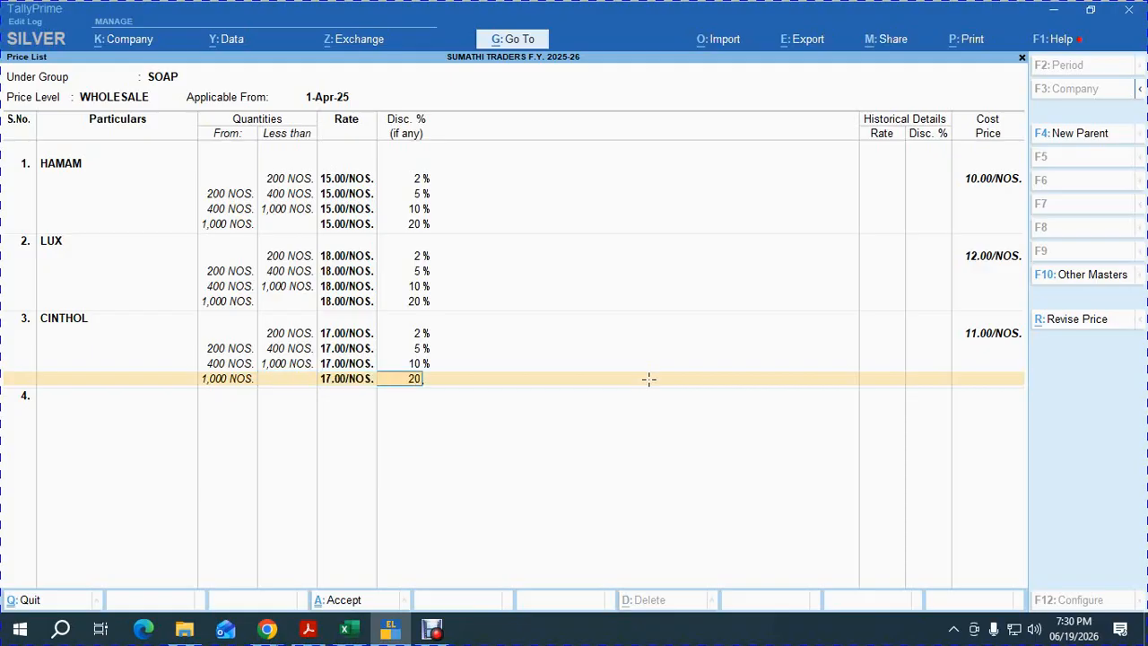
key("Return")
Save the wholesale soap list and start a RETAIL price list dated 1-Apr-25.
key("Return")
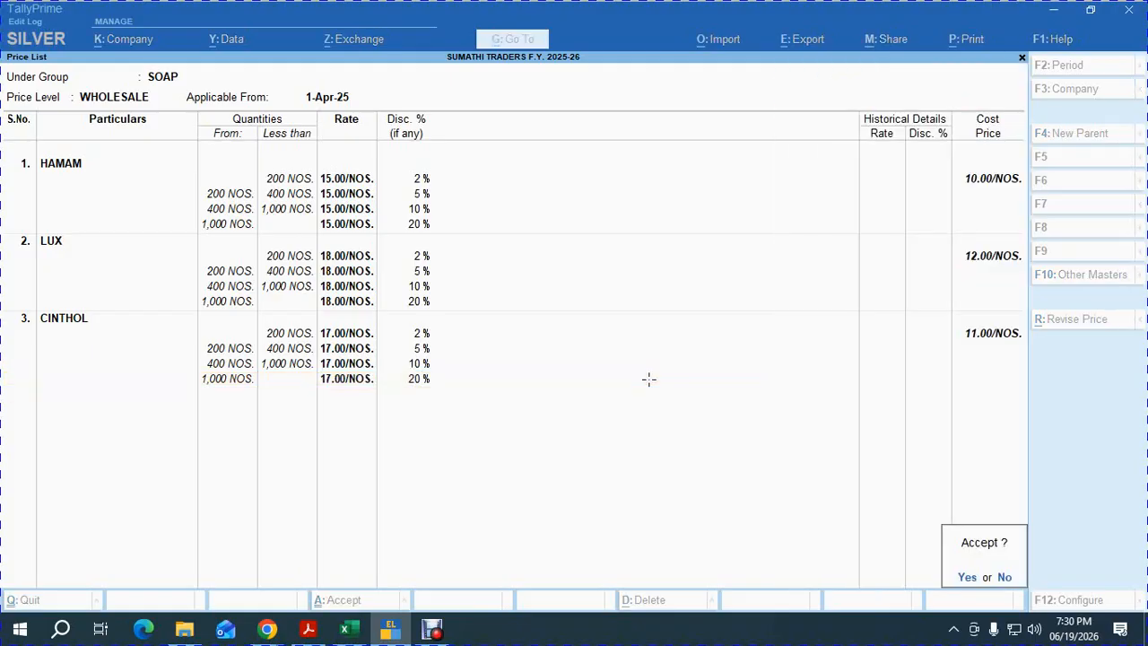
key("Return")
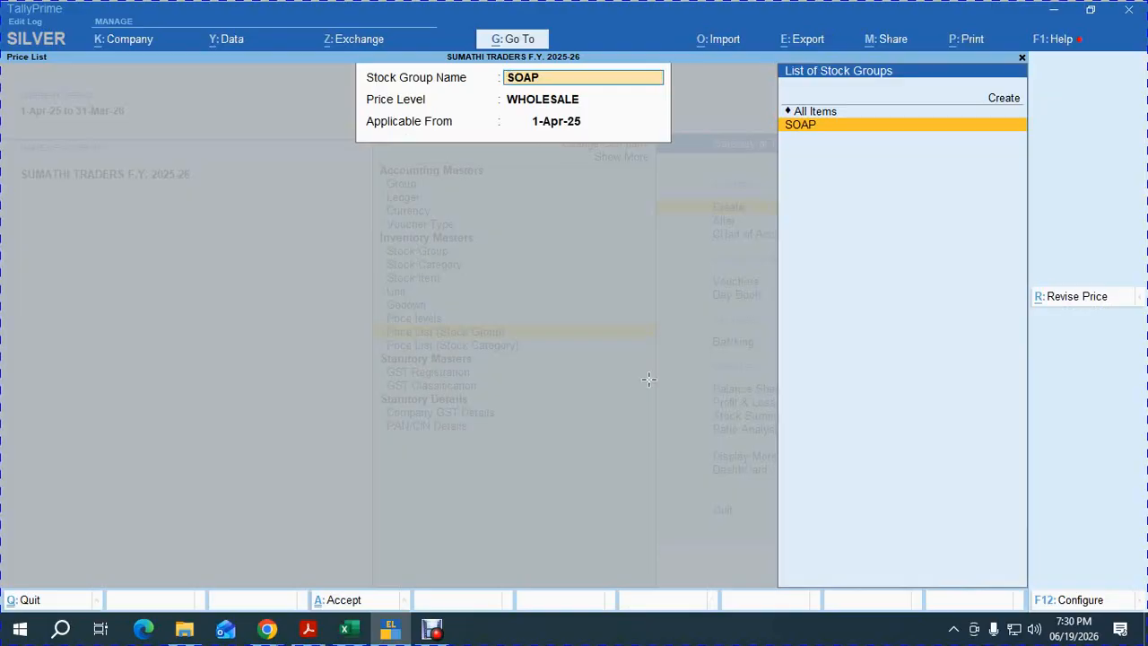
key("Return")
key("Up")
key("Return")
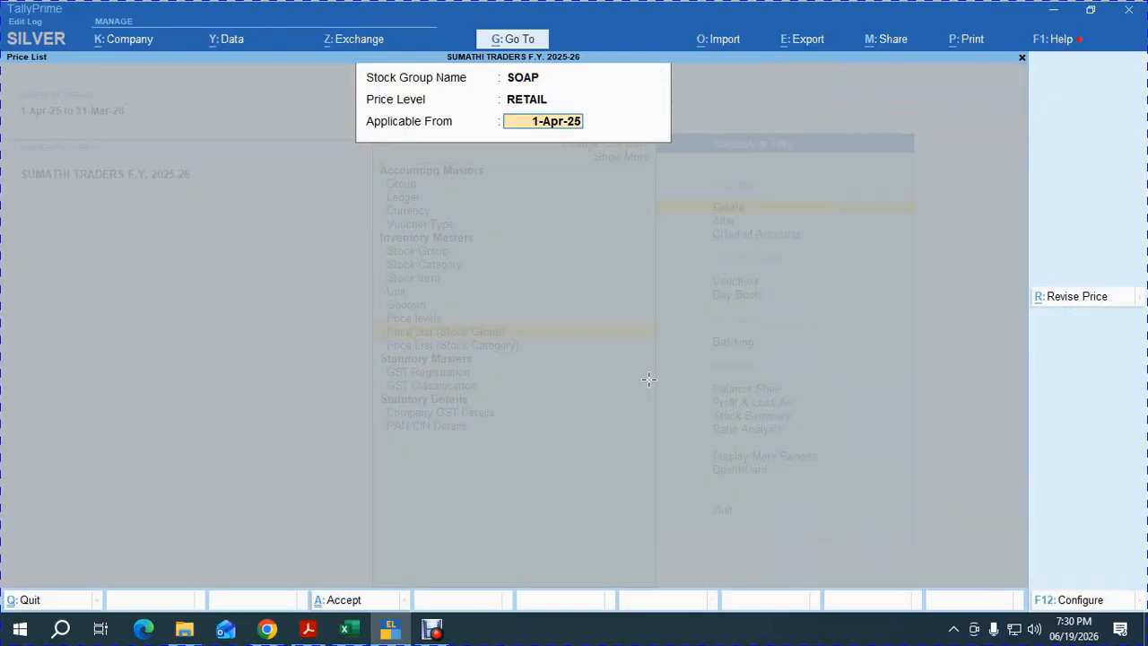
key("Return")
Add HAMAM to the retail list with a first slab under 10 NOS at 15.00, no discount.
type("h")
key("Return")
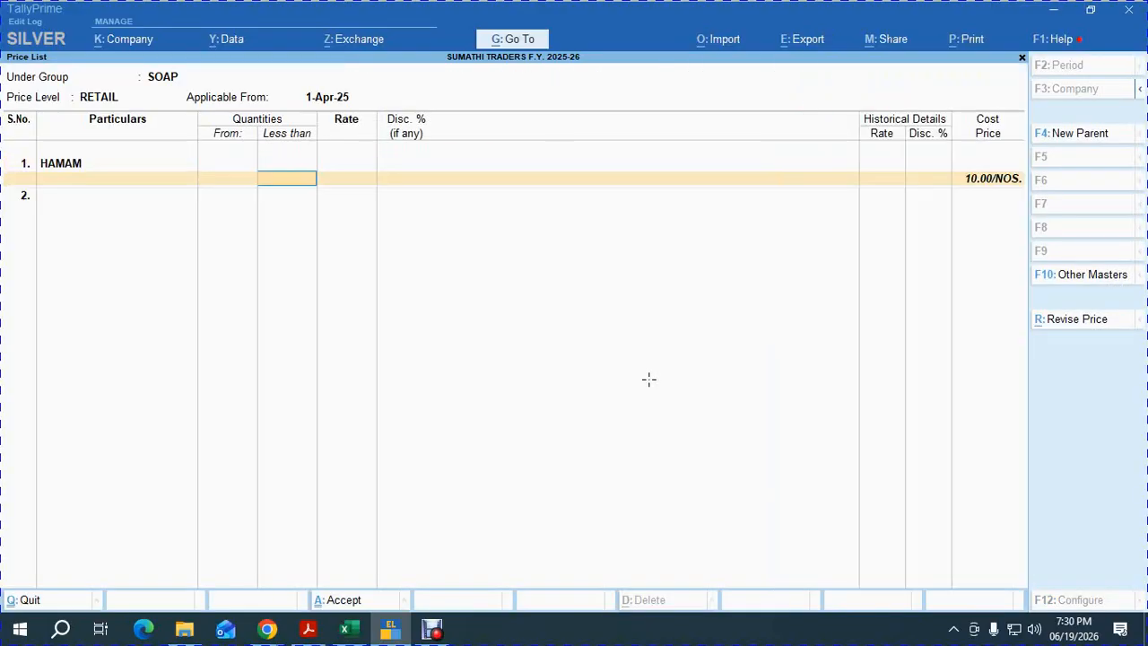
key("alt+Tab")
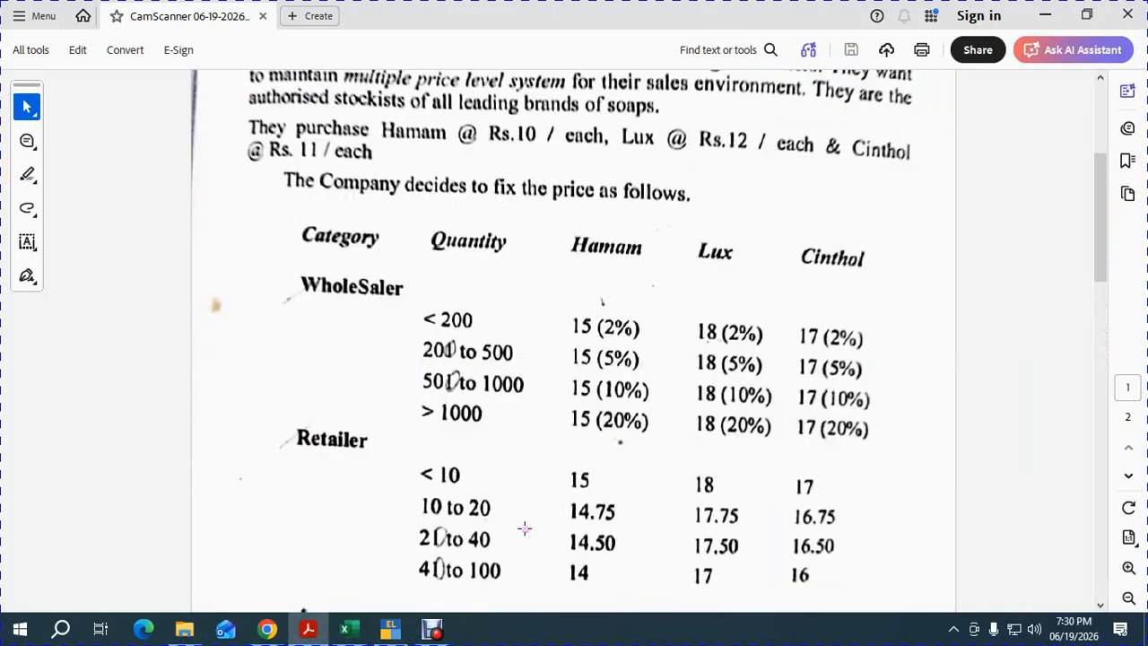
key("alt+Tab")
type("10")
key("Return")
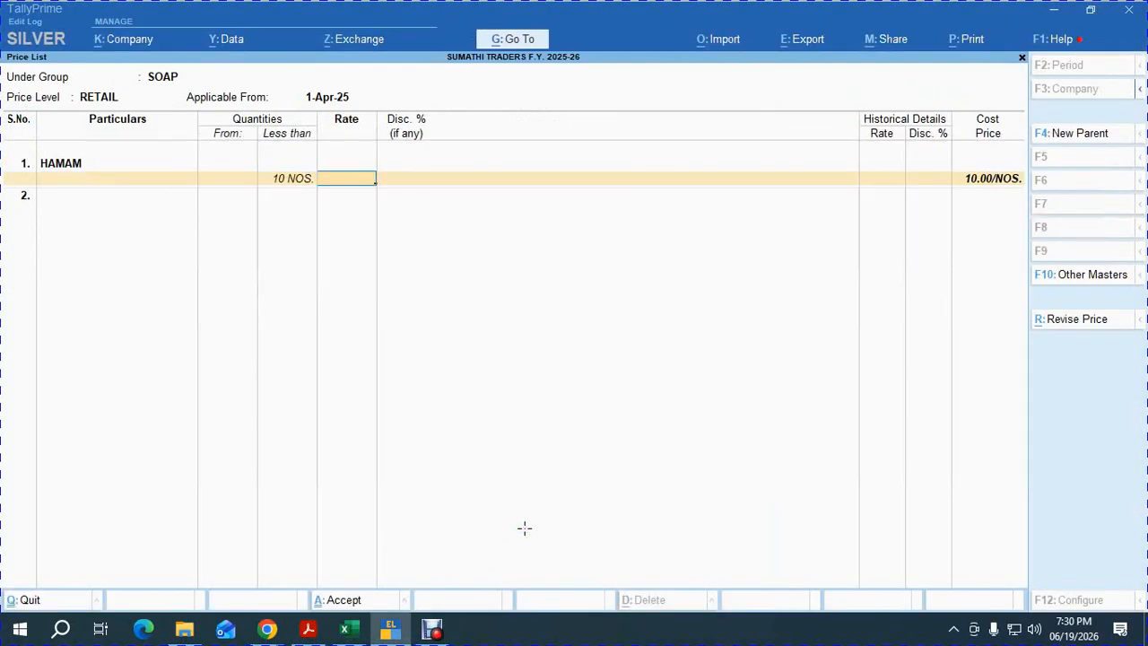
key("alt+Tab")
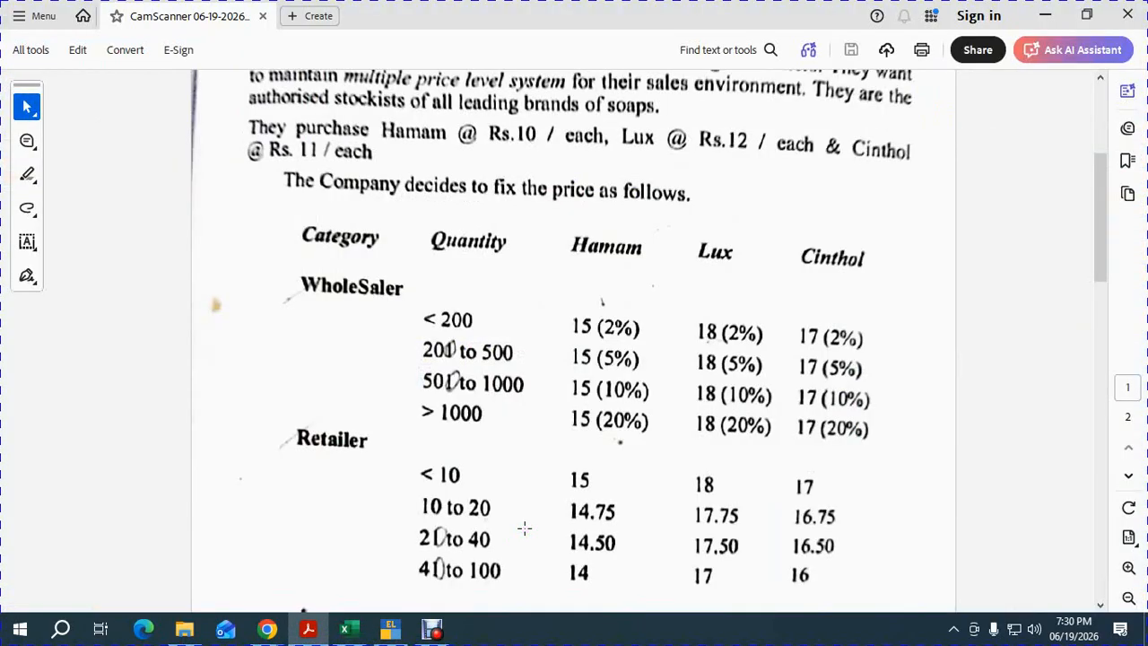
key("alt+Tab")
type("15")
key("Return")
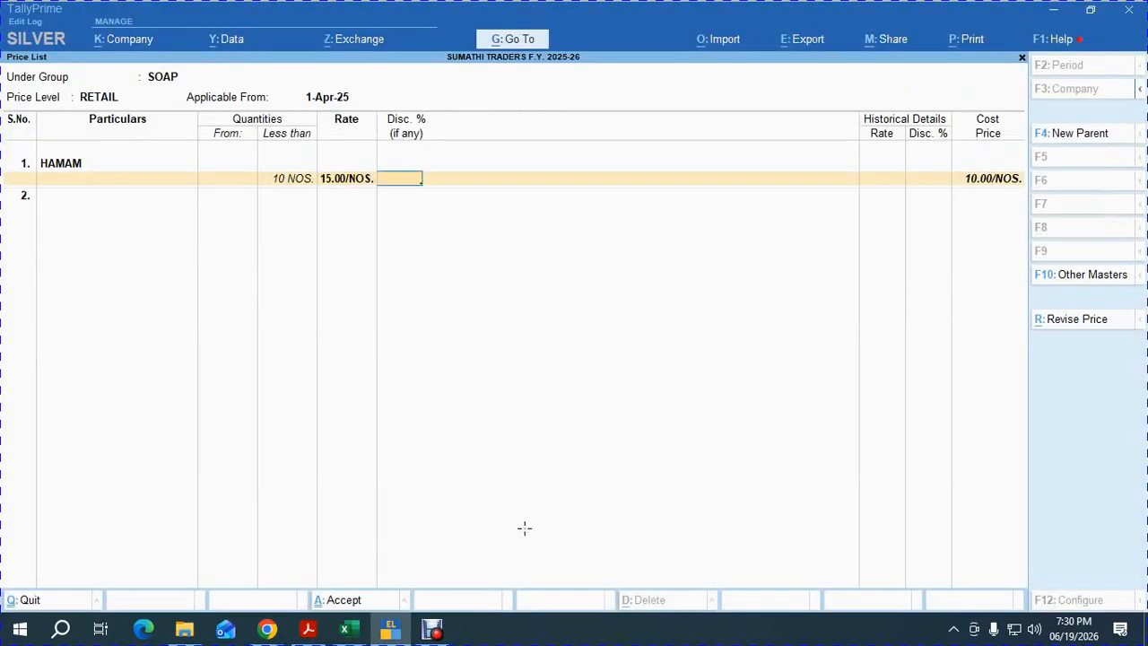
key("Return")
Add HAMAM slabs of 14.75 up to 20, 14.50 up to 40, and 14.00 above.
type("2")
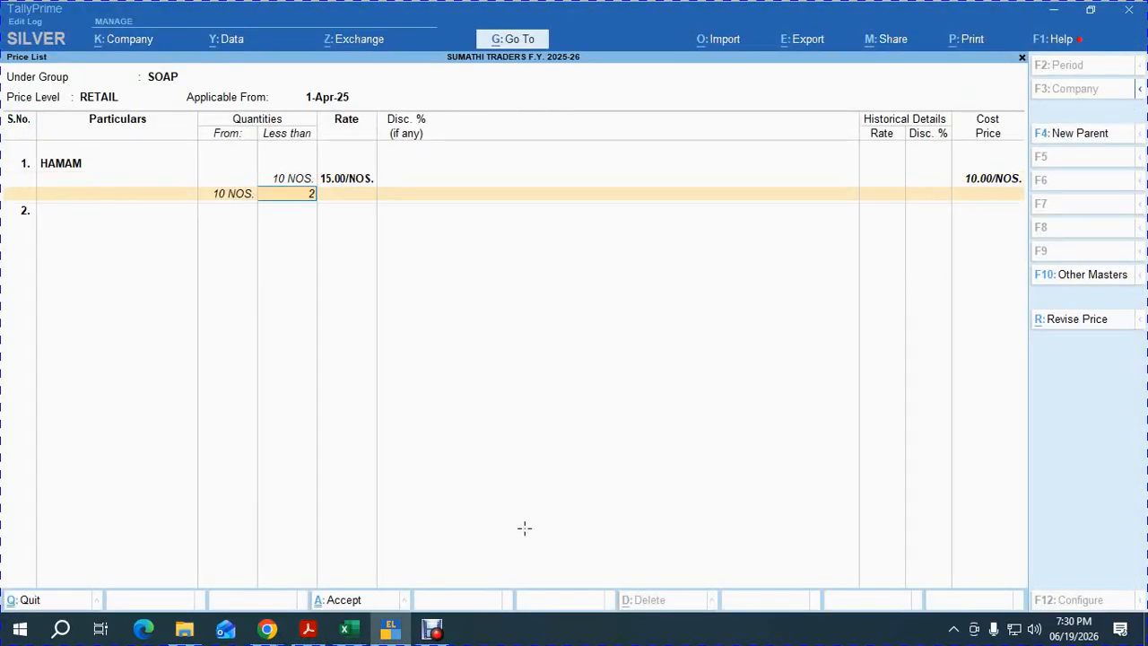
type("0")
key("Return")
type("14.75")
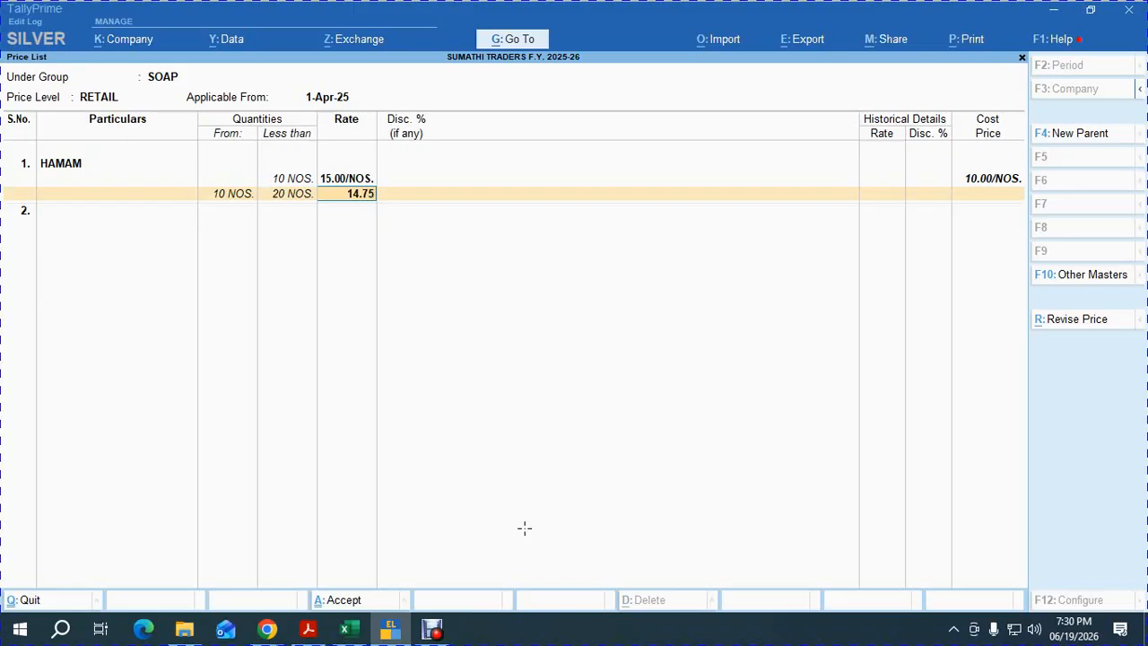
key("Return")
key("alt+Tab")
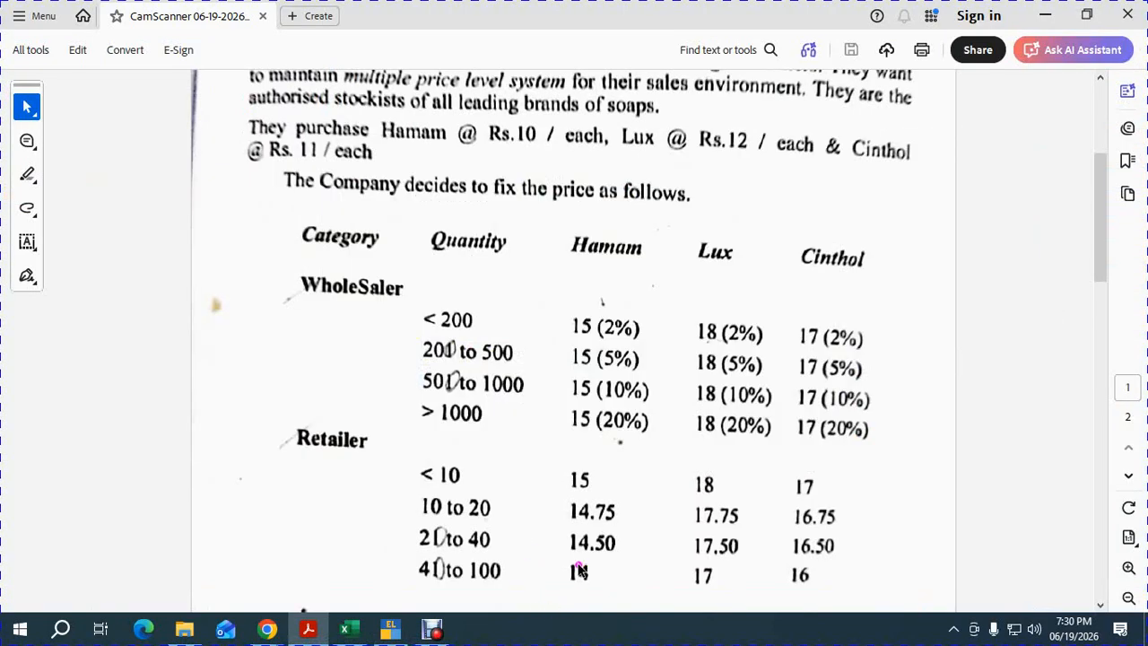
key("alt+Tab")
key("Return")
type("40")
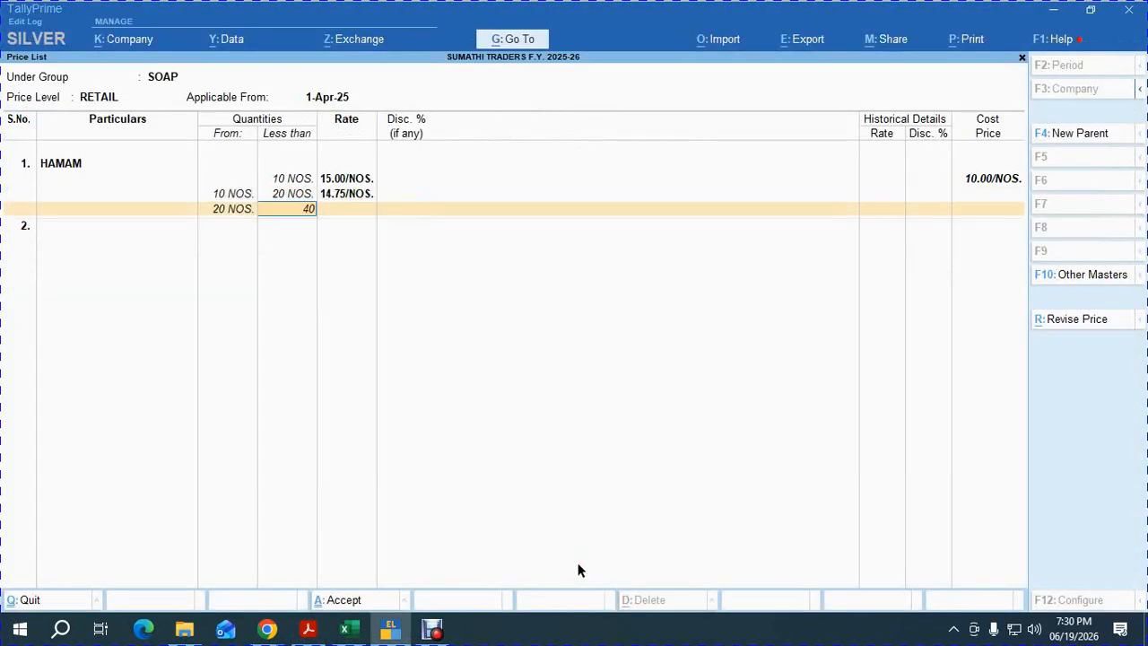
key("Return")
type("14.50")
key("Return")
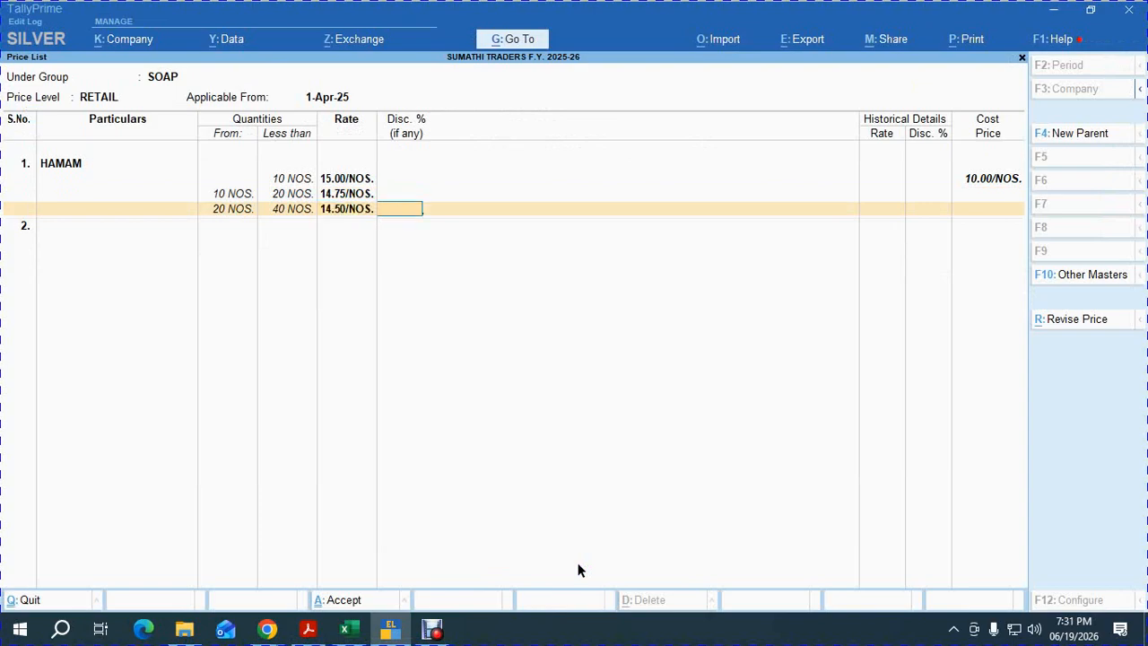
key("Return")
key("Return")
type("4")
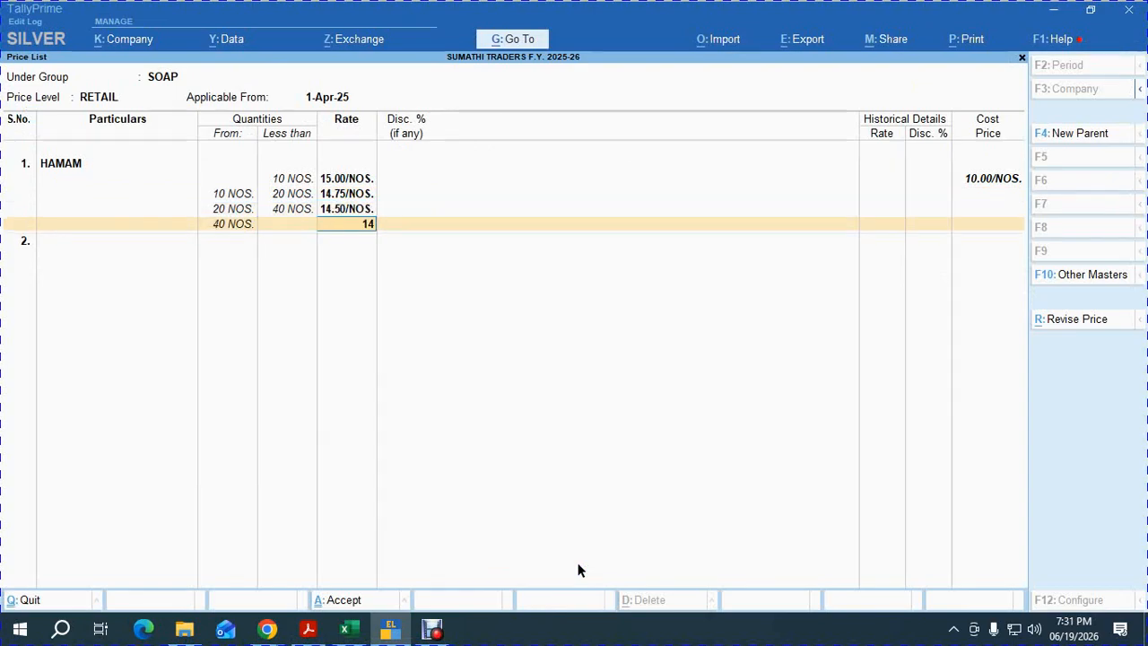
key("Return")
key("Return")
Add LUX to the retail list with a first slab under 10 NOS at 18.00.
type("lu")
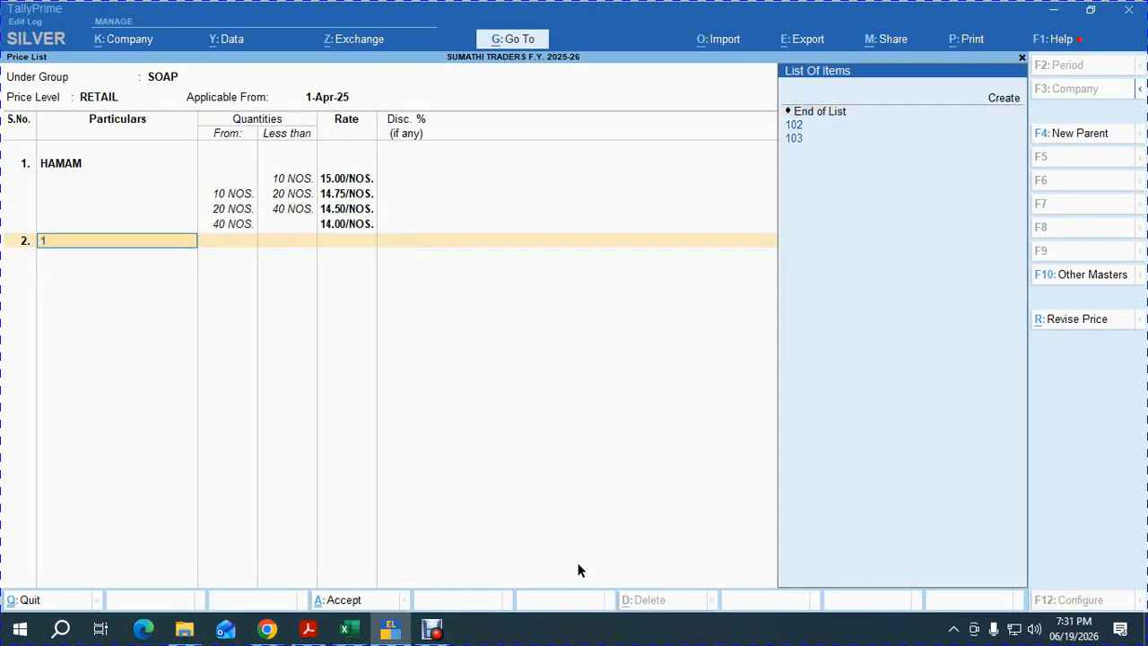
key("Return")
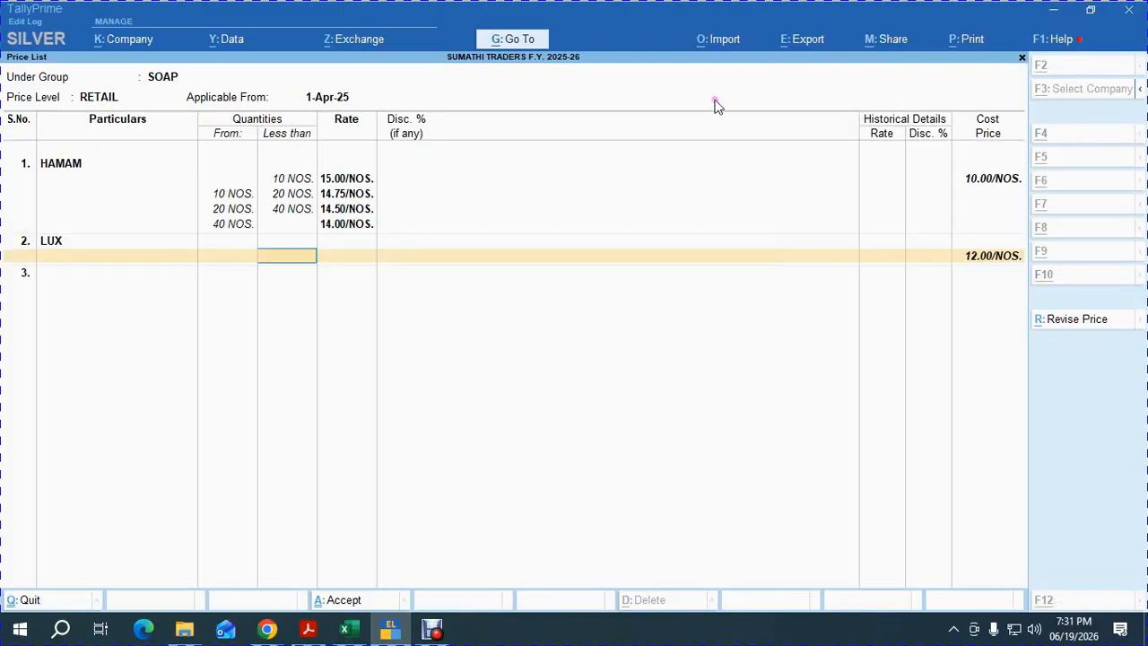
key("alt+Tab")
key("alt+Tab")
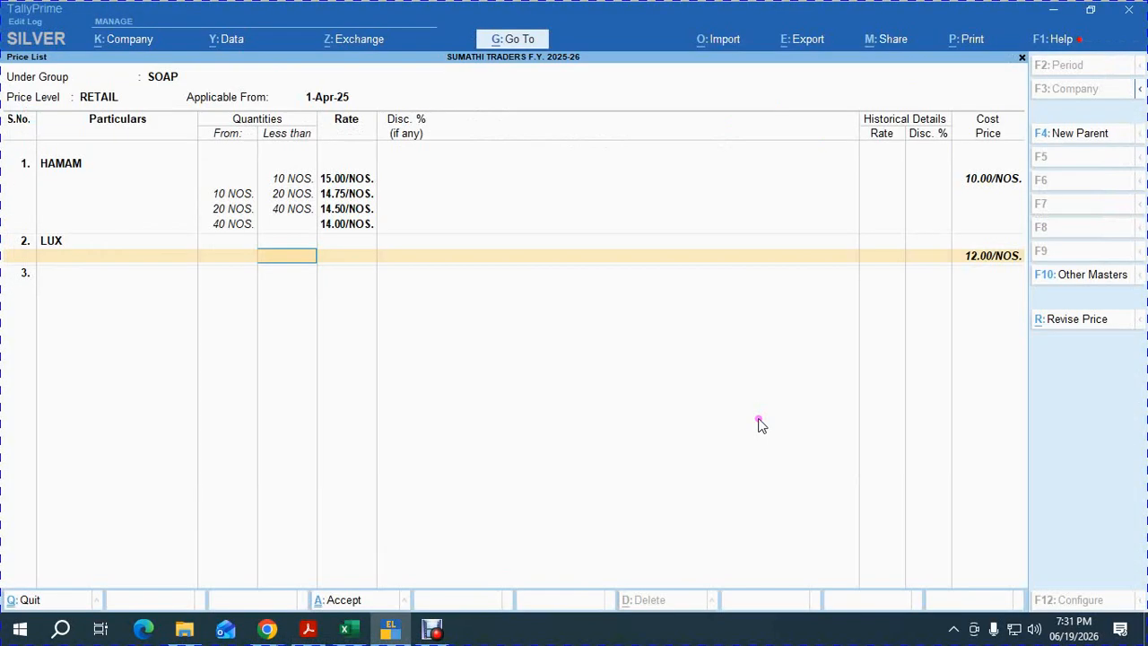
type("18")
key("Return")
key("BackSpace")
type("10")
key("Return")
type("18")
key("Return")
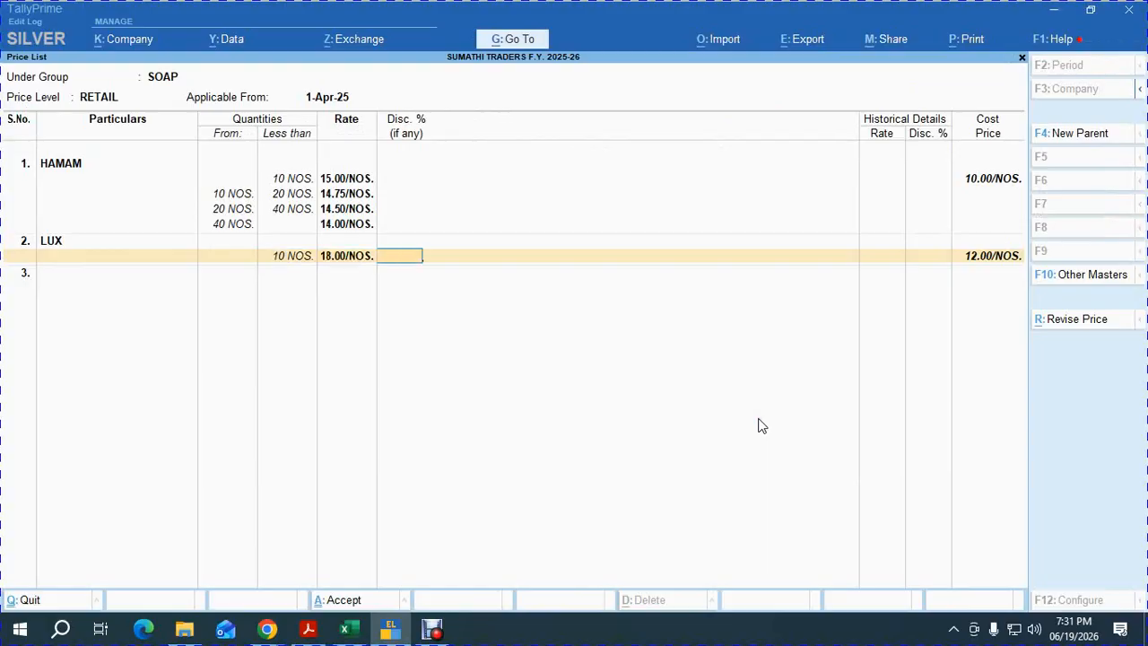
key("Return")
Add LUX slabs of 17.75 up to 20, 17.50 up to 40, and 17.00 above.
type("20")
key("Return")
type("1")
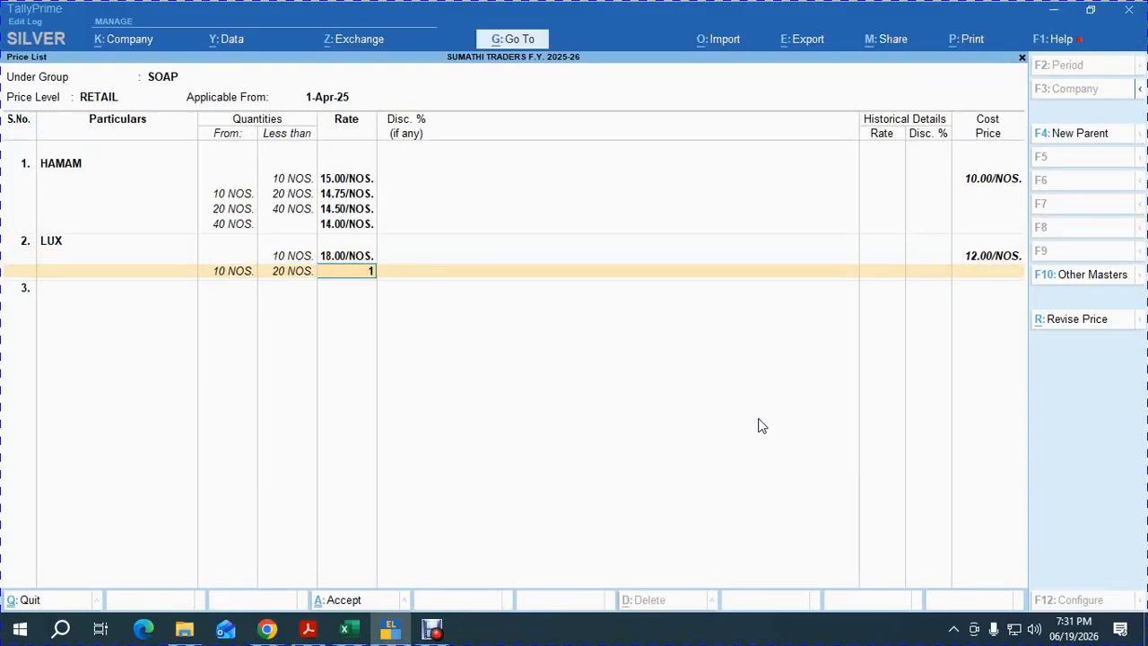
type("7.75")
key("Return")
key("Return")
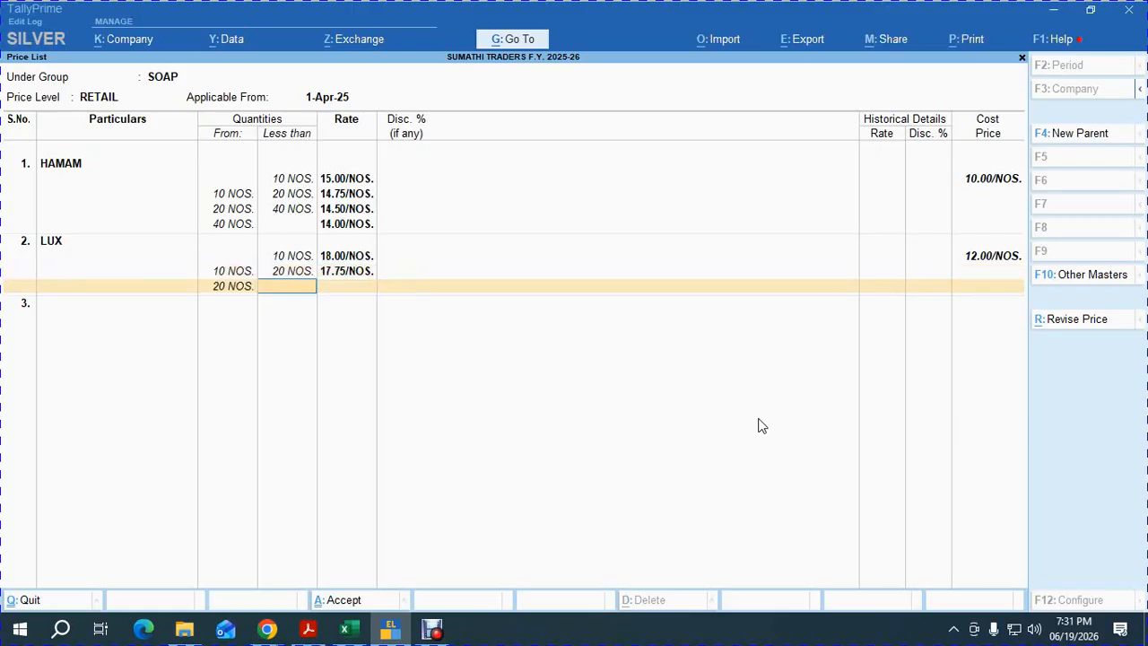
key("Return")
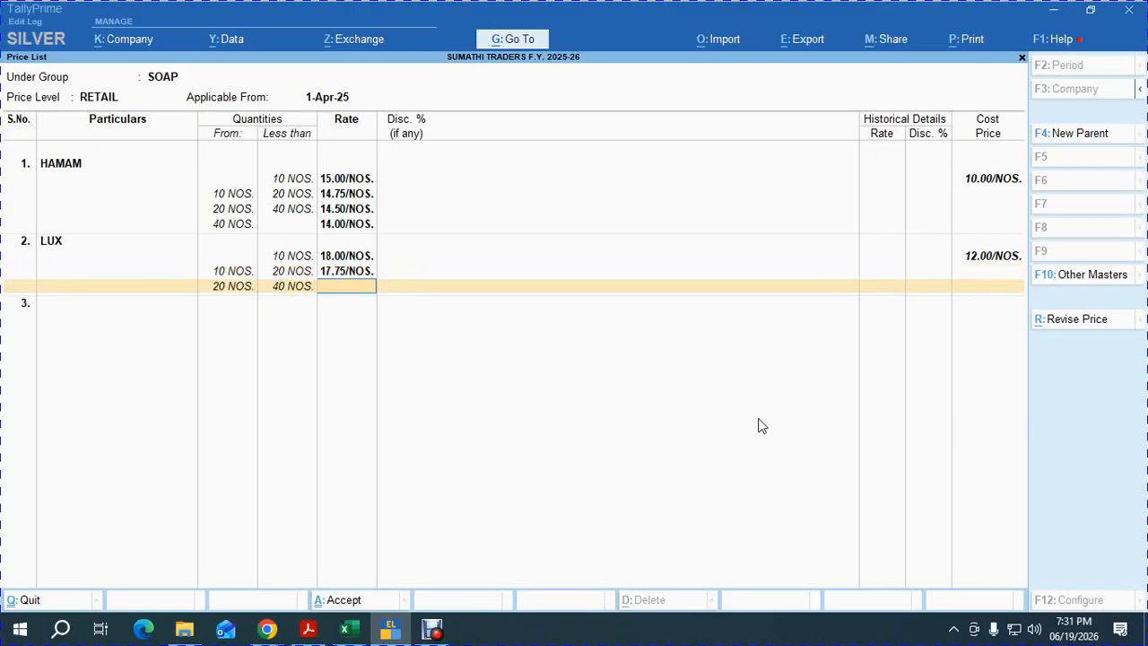
type("17.5")
key("Return")
key("Return")
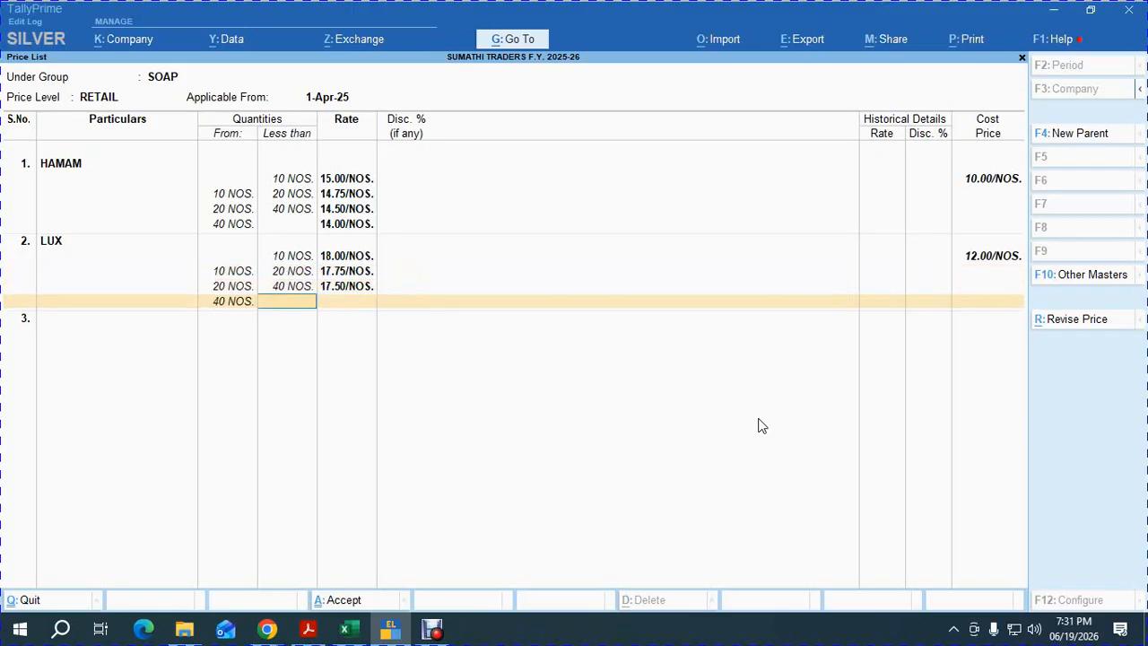
key("Return")
type("17")
key("Return")
key("Return")
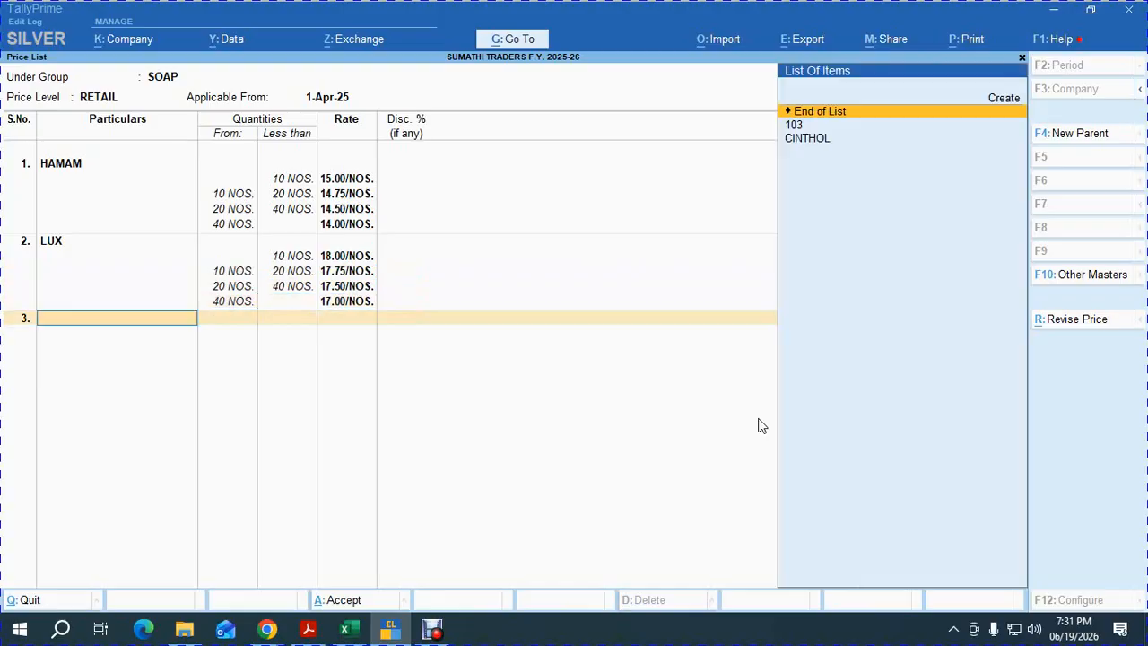
key("alt+Tab")
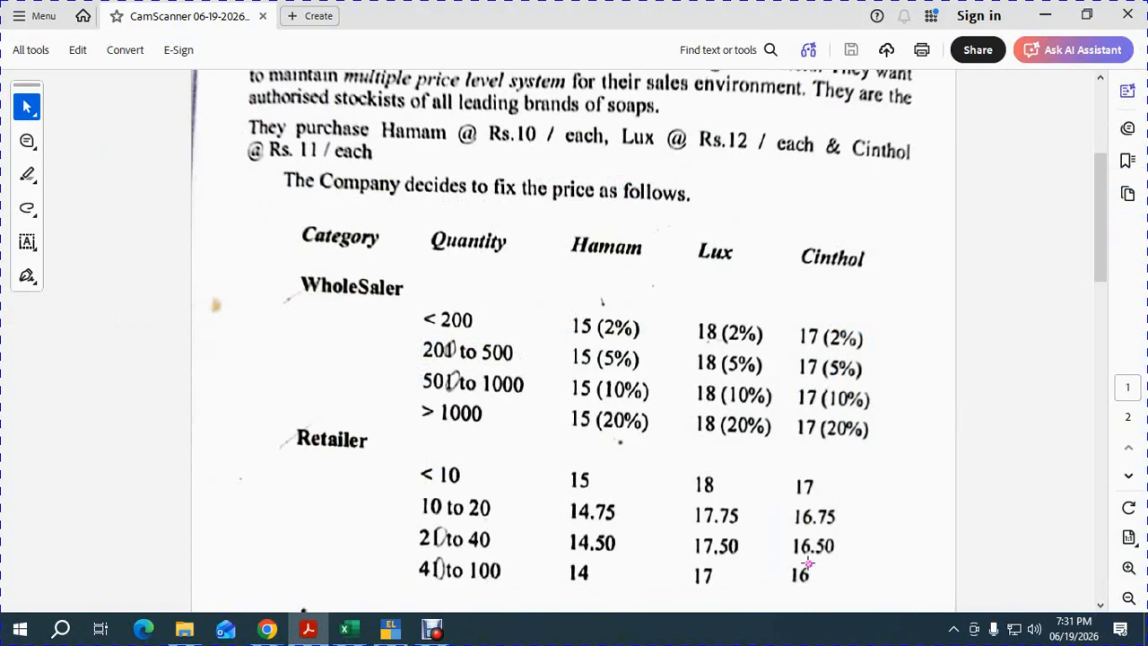
key("alt+Tab")
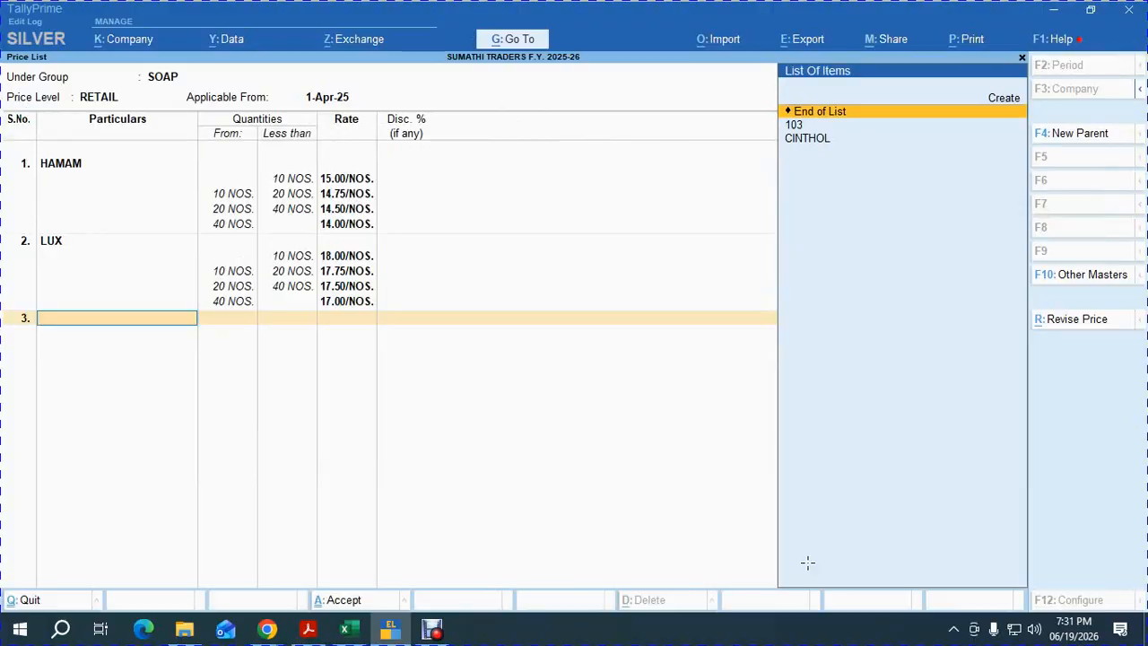
Add CINTHOL with a first retail slab under 10 NOS at 17.00.
key("Down")
key("Down")
key("Return")
key("alt+Tab")
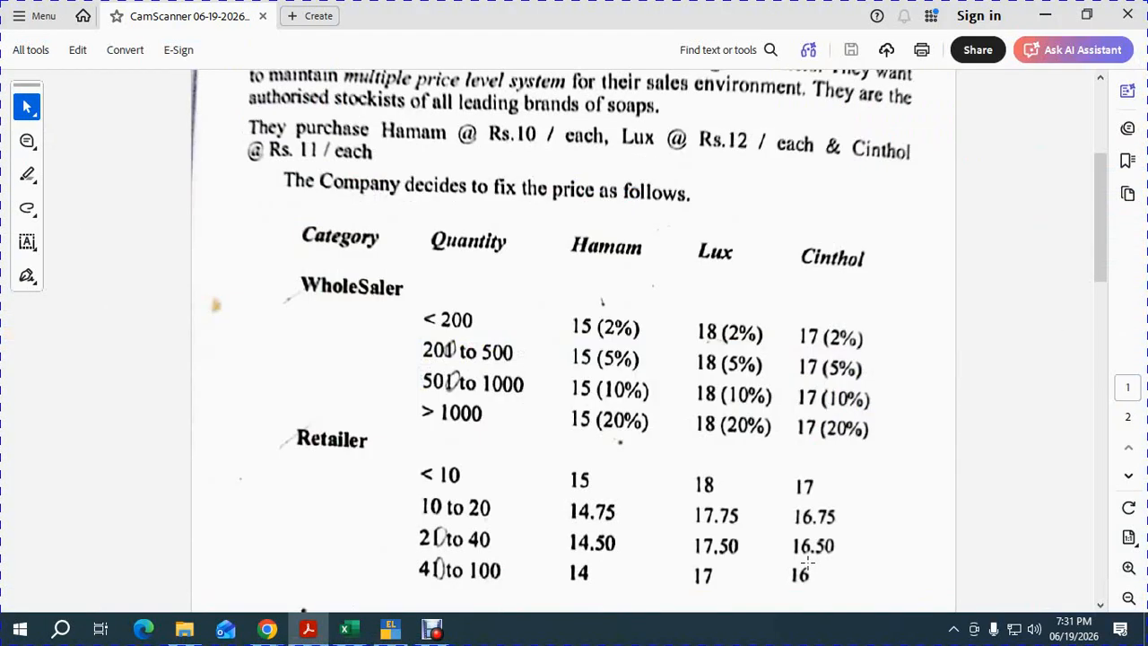
key("alt+Tab")
type("17")
key("Return")
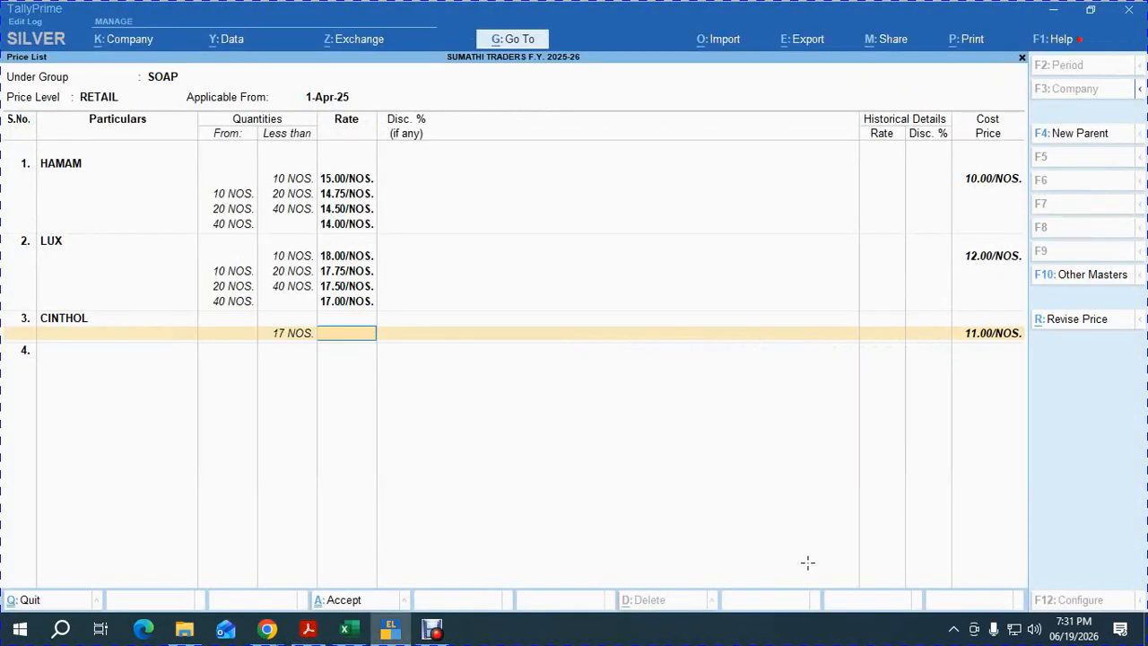
key("BackSpace")
type("20")
key("BackSpace")
key("BackSpace")
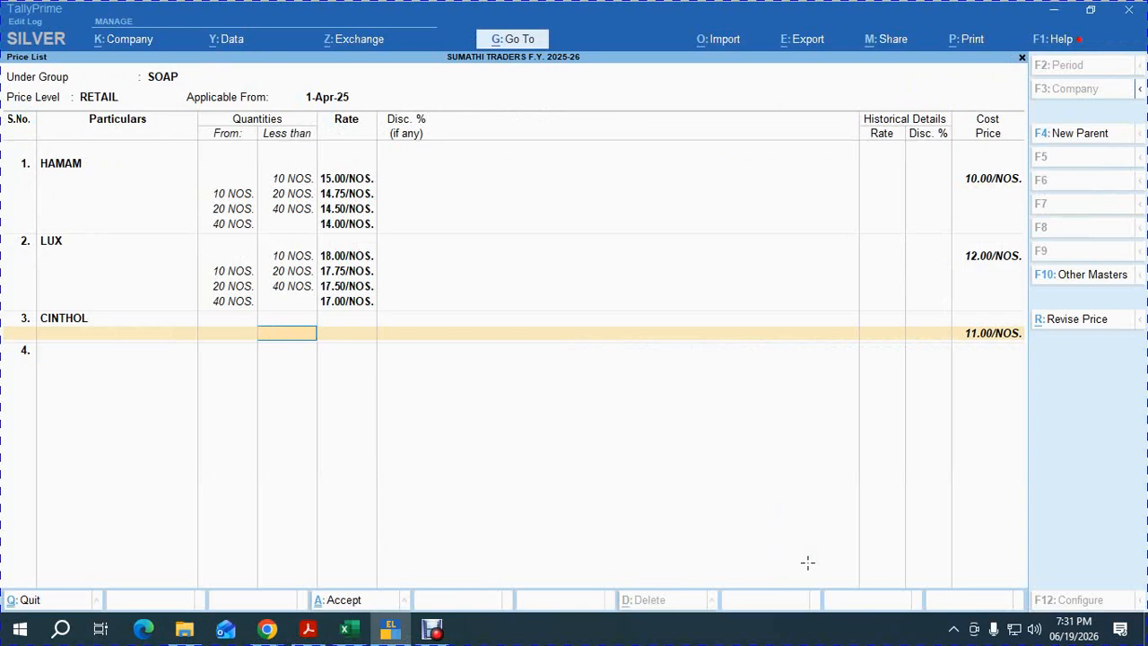
type("10")
key("Return")
type("17")
key("Return")
Add CINTHOL slabs of 16.75 up to 20, 16.50 up to 40, 16.00 above, and save the list.
key("Return")
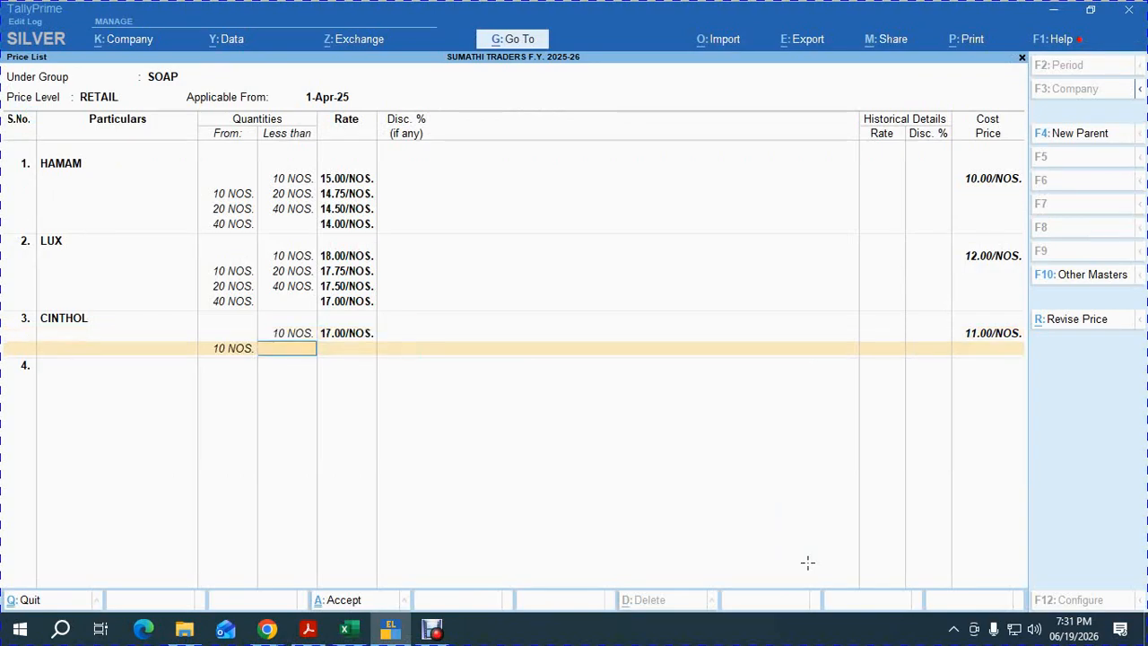
type("20")
key("Return")
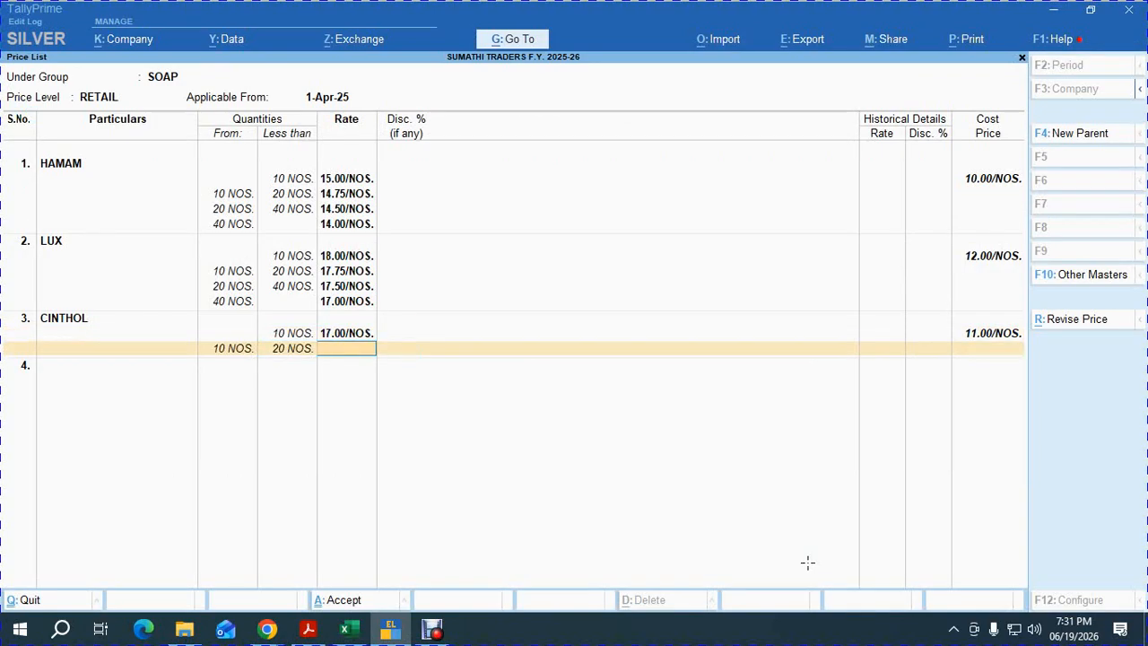
type("16.75")
key("Return")
key("Return")
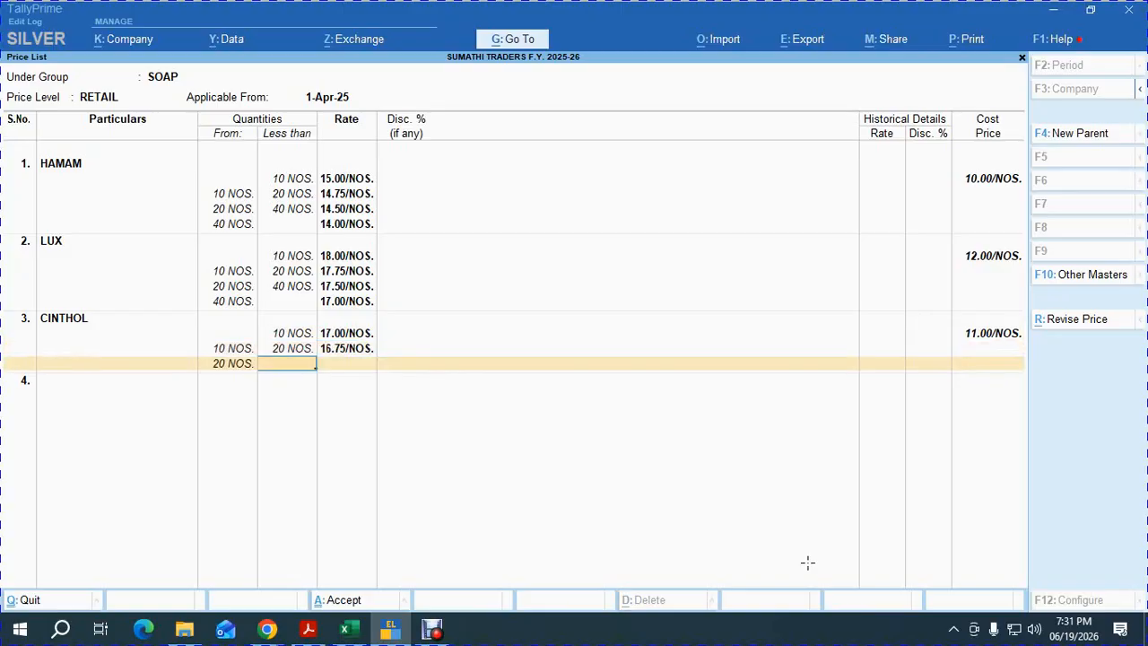
type("40")
key("Return")
type("16.50")
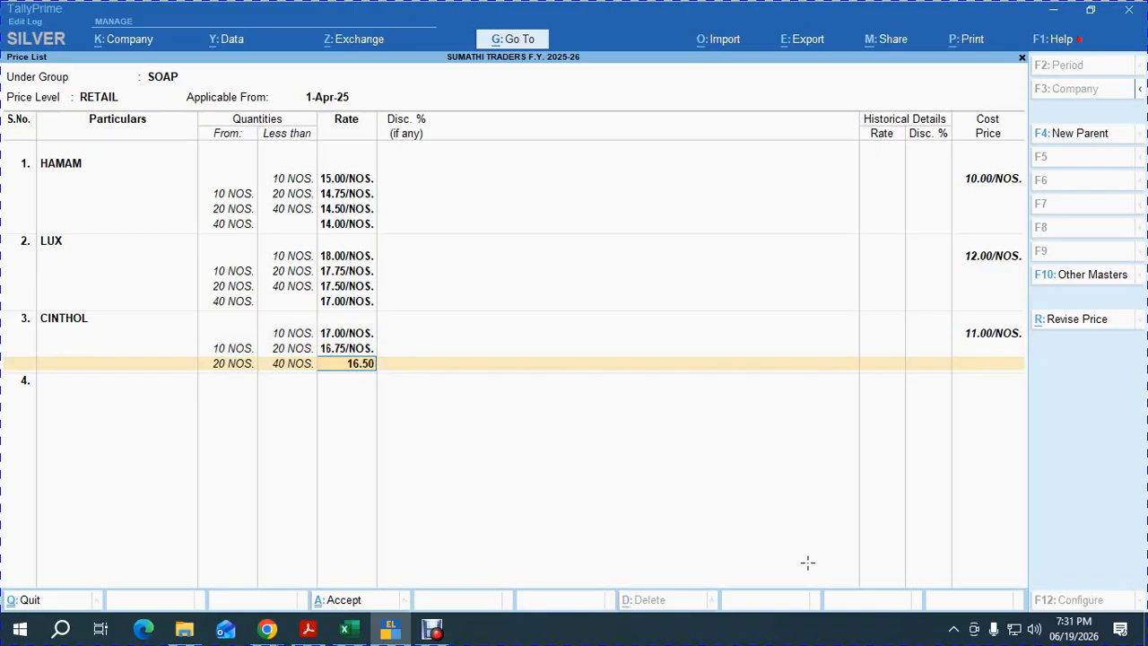
key("Return")
key("Return")
key("Return")
type("16")
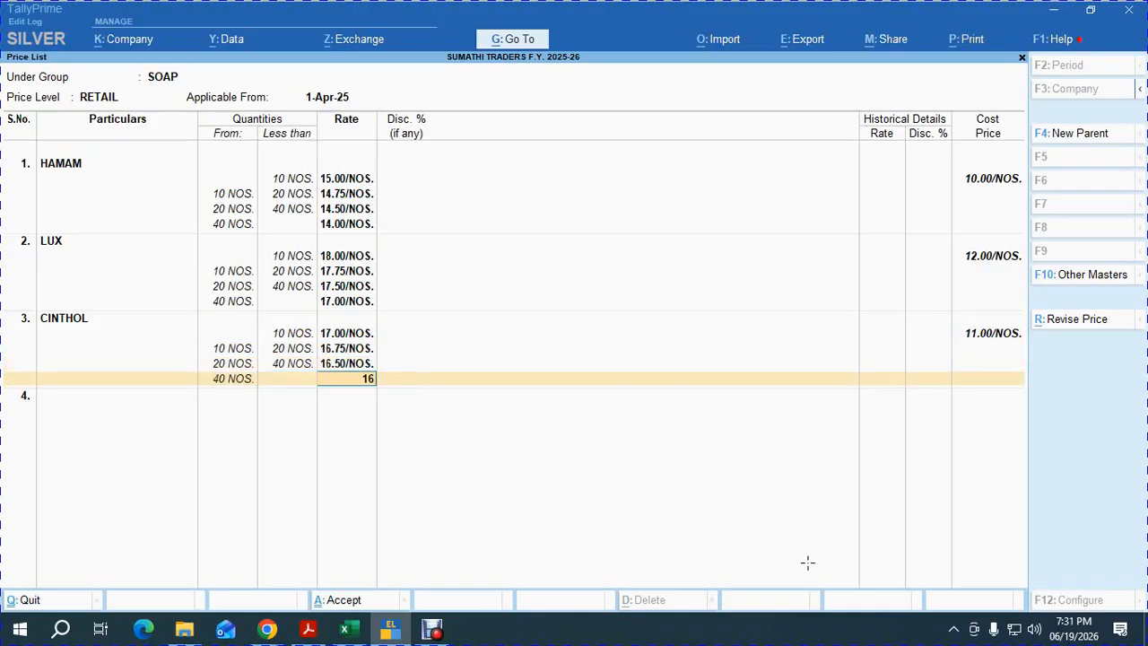
key("Return")
key("Return")
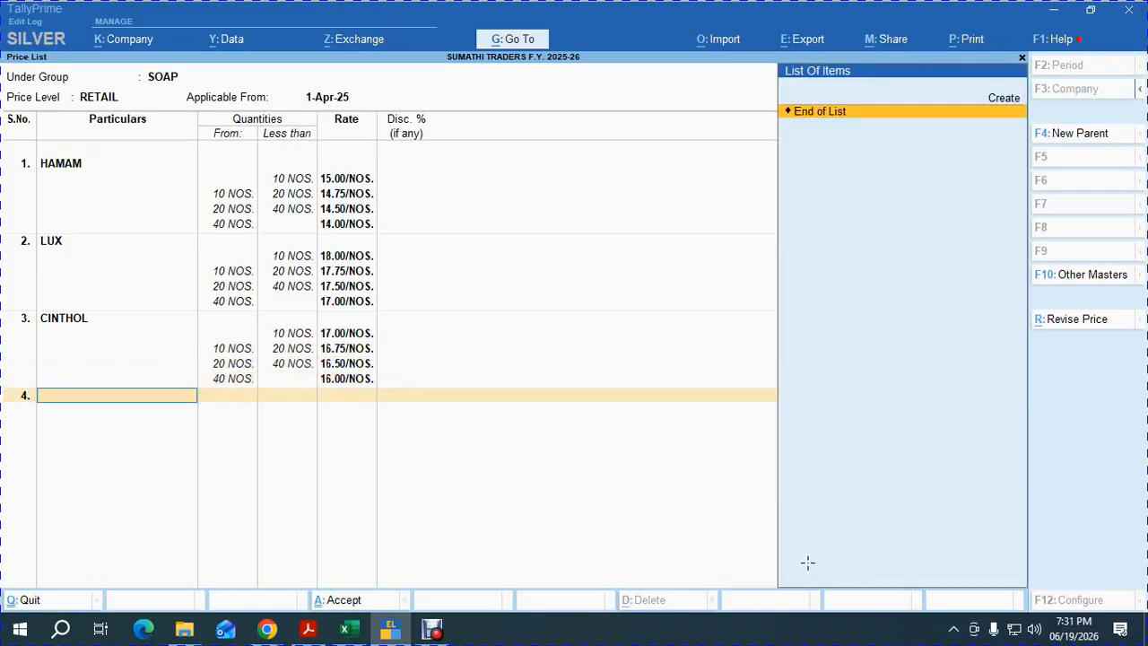
key("Return")
key("Return")
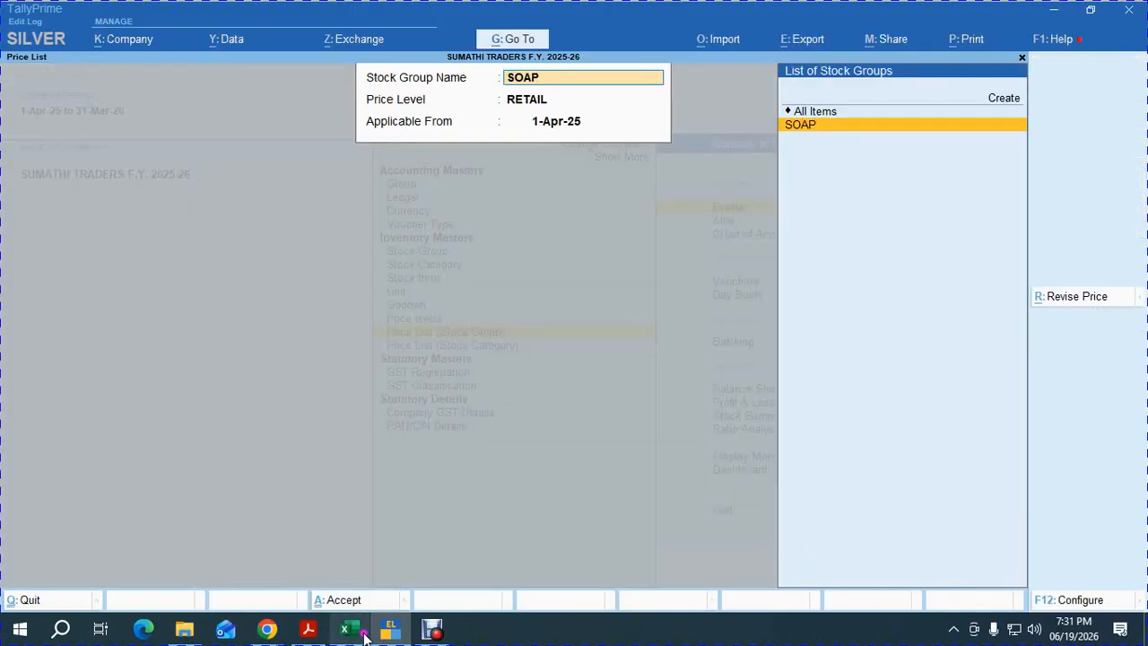
mouse_move(348, 629)
left_click(354, 559)
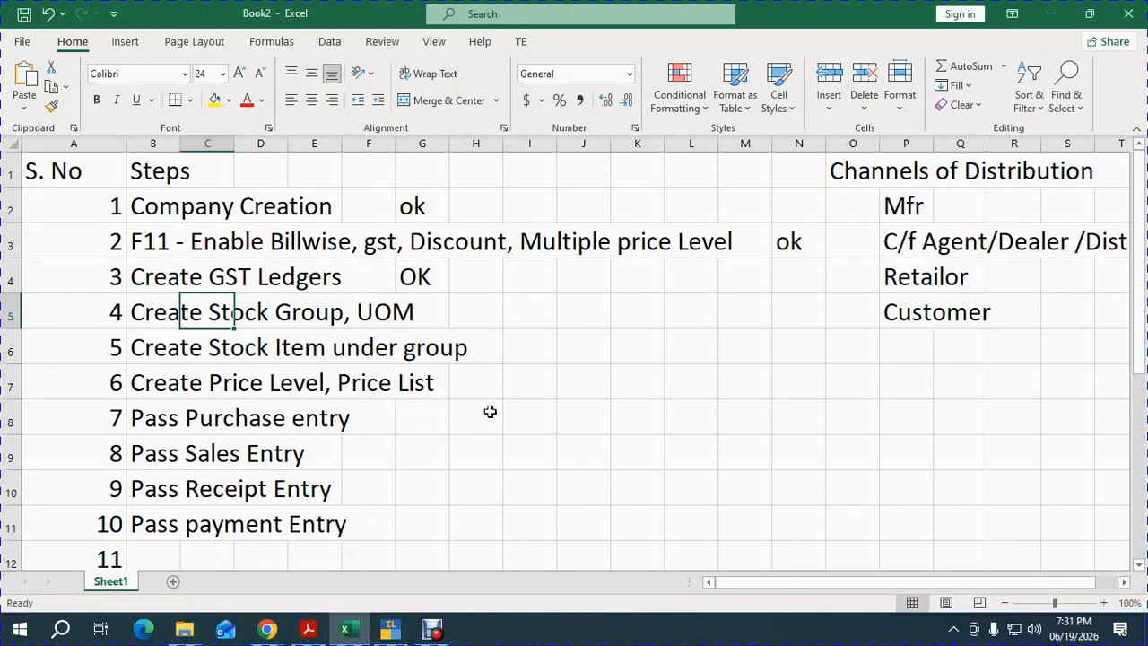
Enter OK in H5, I6 and I7 for the stock group, stock item and price list steps.
left_click(499, 311)
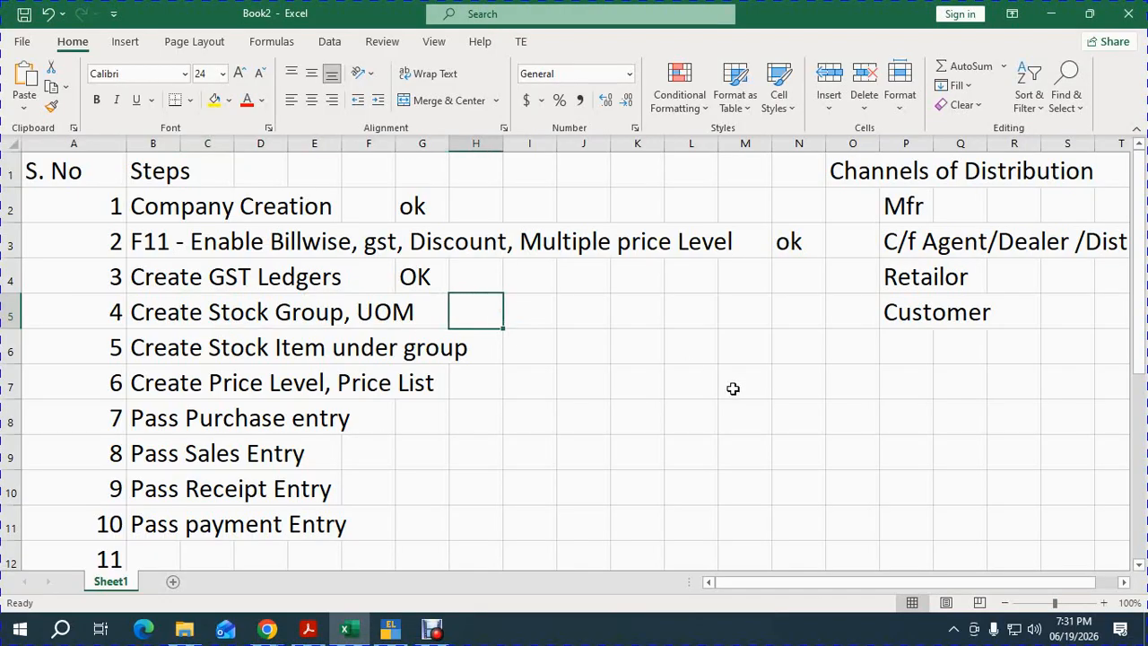
type("OK")
key("Return")
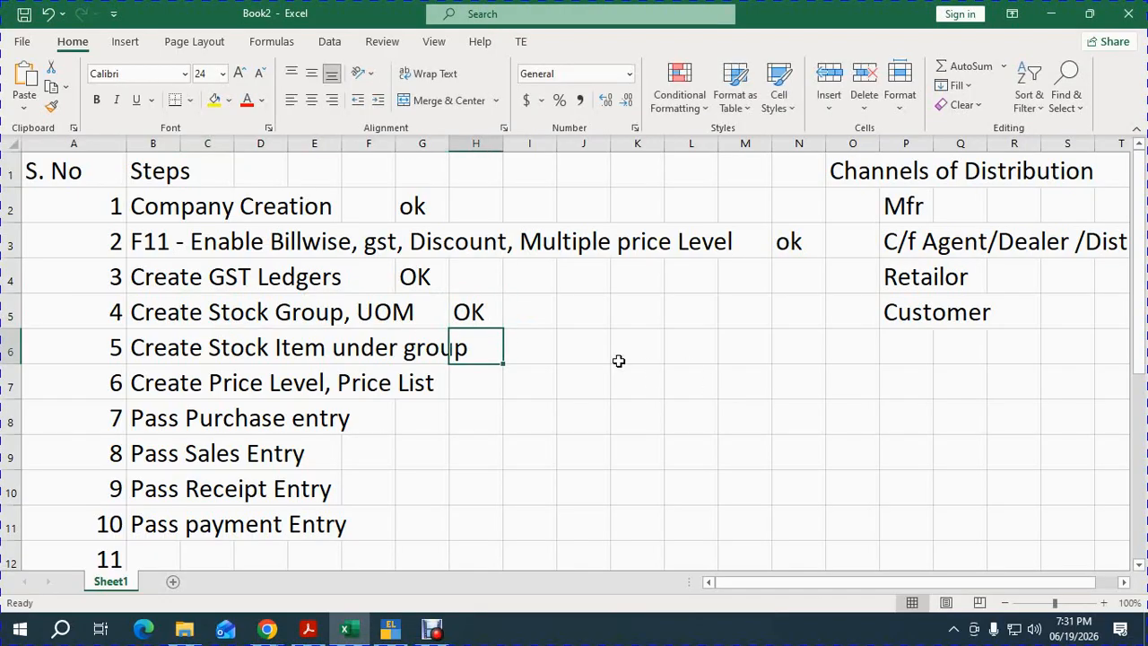
left_click(542, 349)
type("OK")
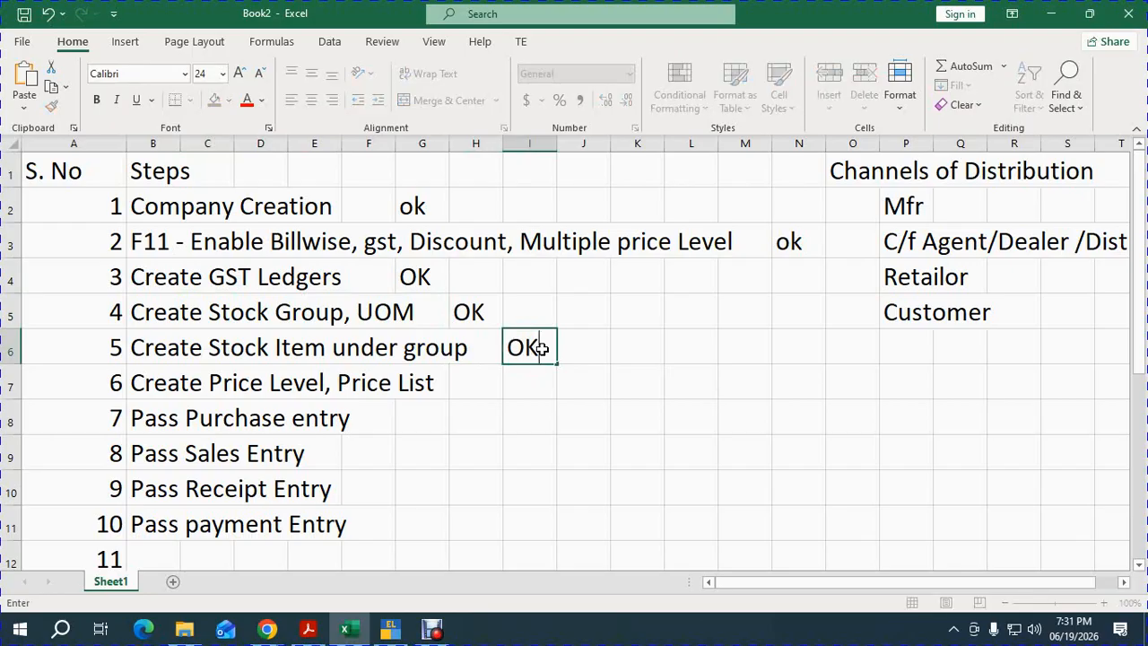
key("Return")
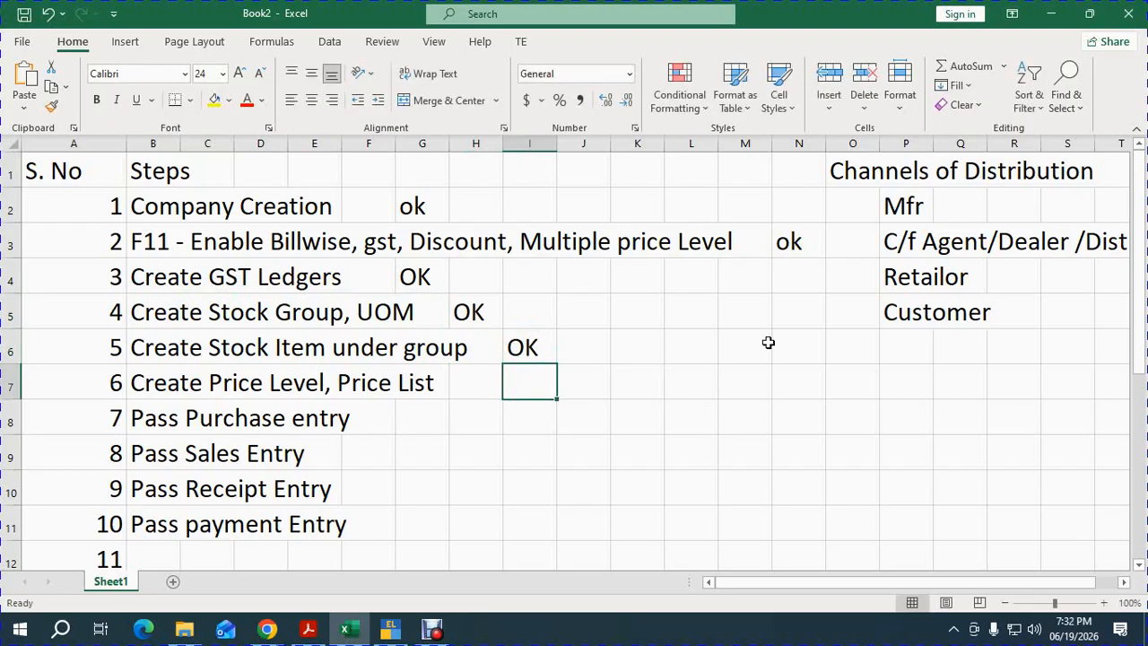
type("OK")
key("Return")
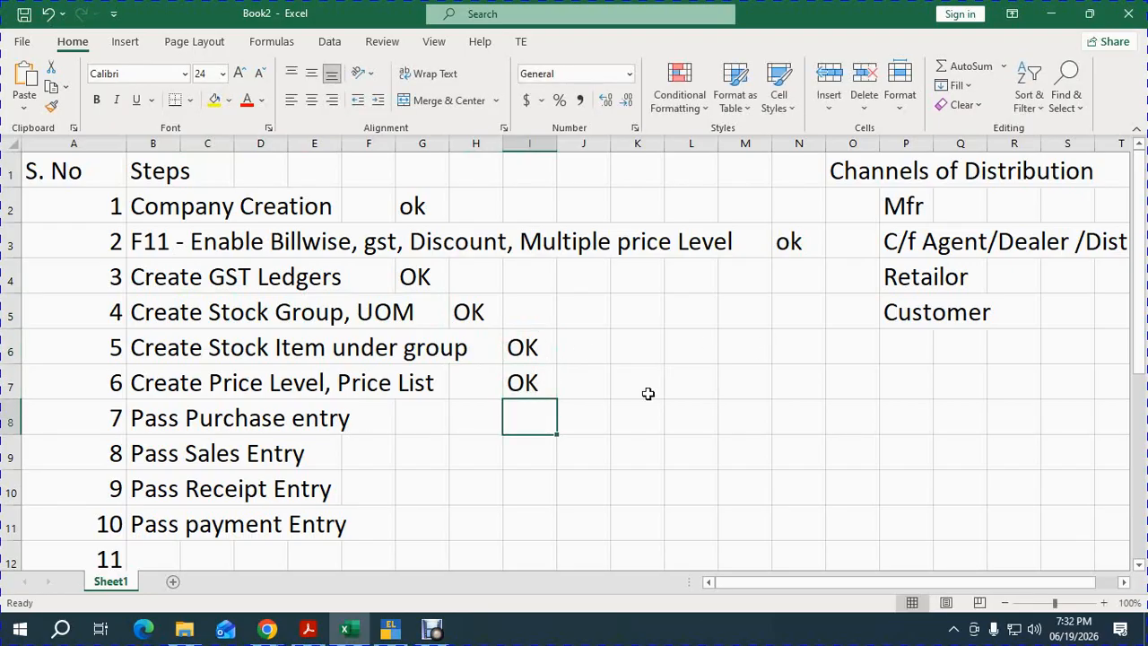
left_click(292, 429)
left_click(216, 453)
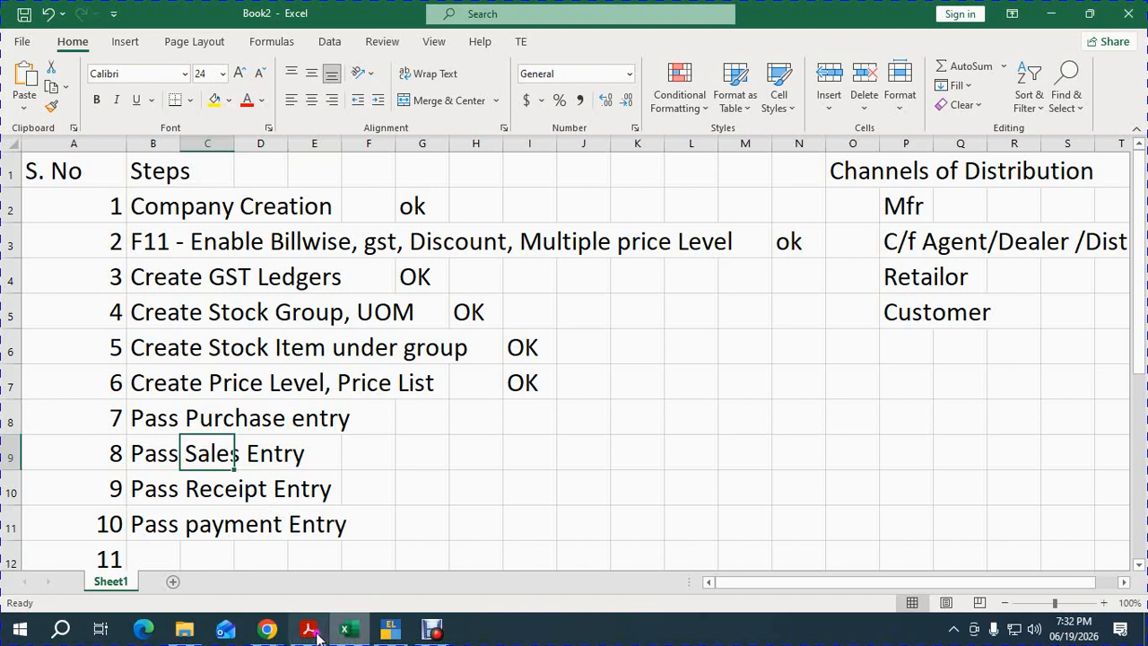
Scroll the exercise PDF to the page 2 soap purchase and sales list, then return to TallyPrime.
left_click(295, 562)
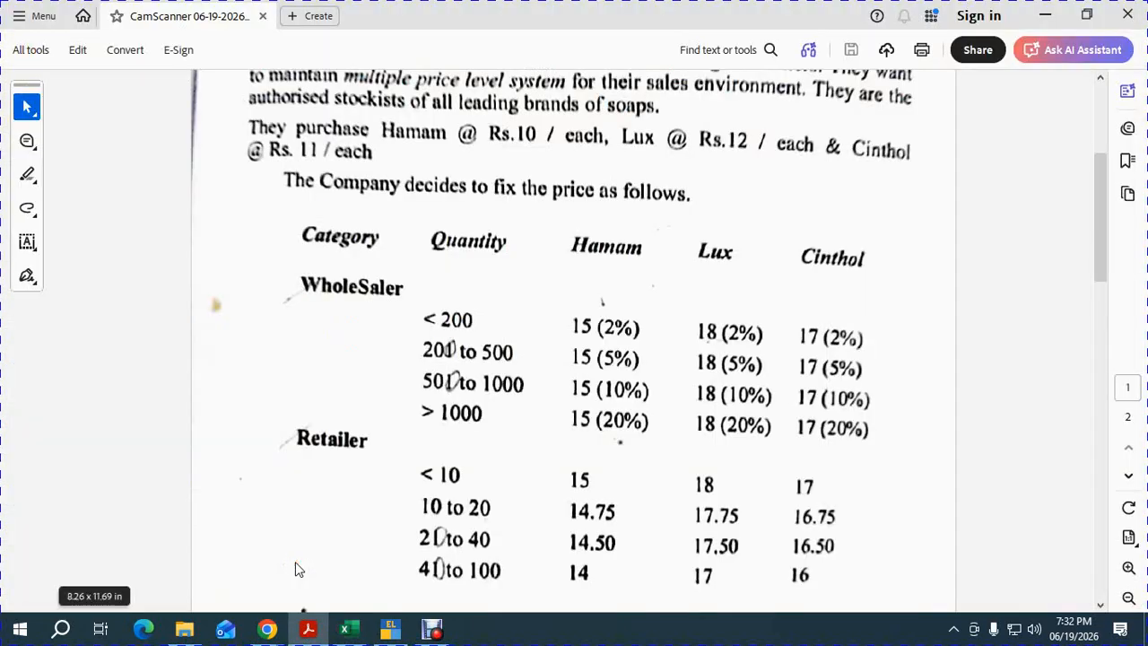
scroll(295, 570, "down", 3)
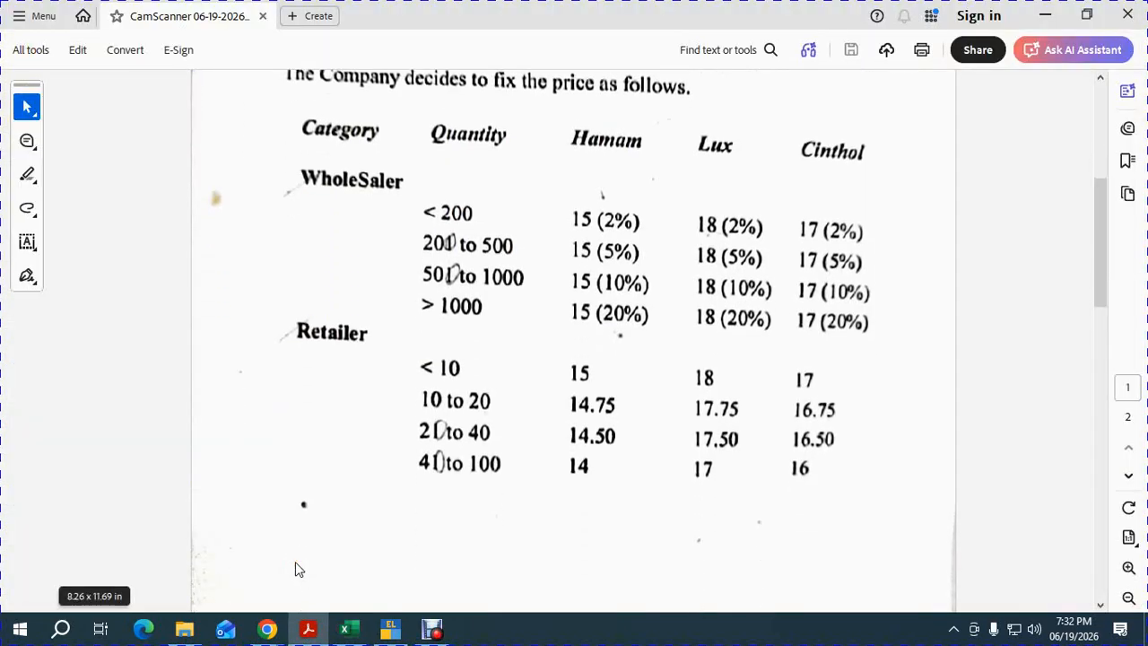
scroll(296, 562, "down", 10)
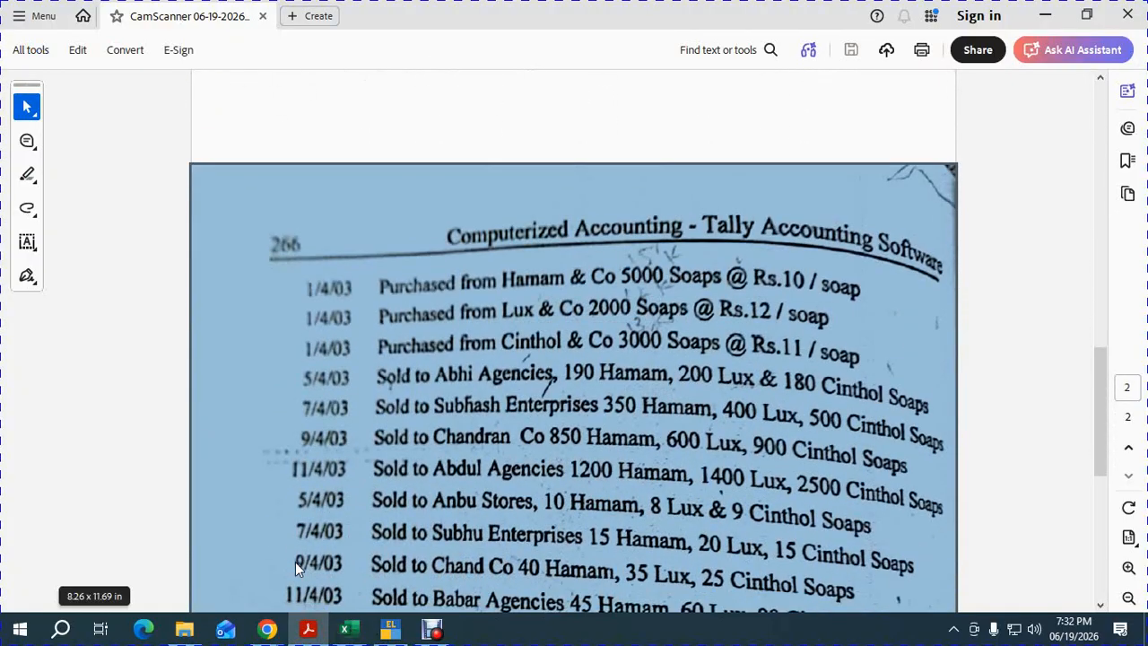
scroll(295, 562, "down", 1)
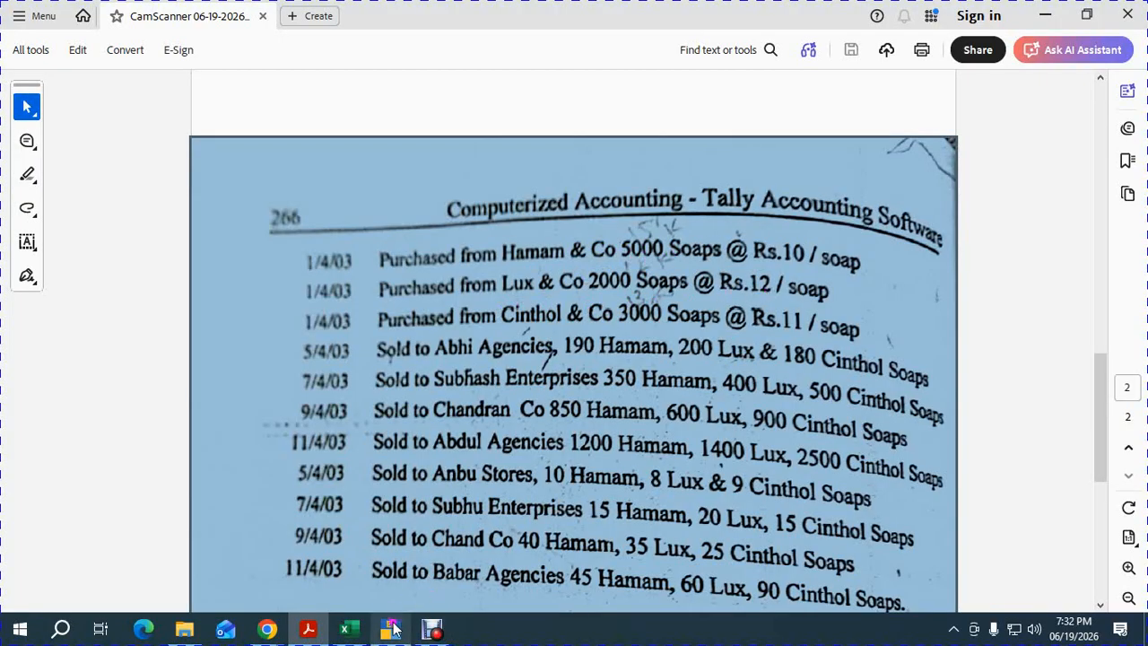
mouse_move(391, 628)
left_click(394, 565)
Close the stock-group Price List and open a new Purchase voucher.
key("Escape")
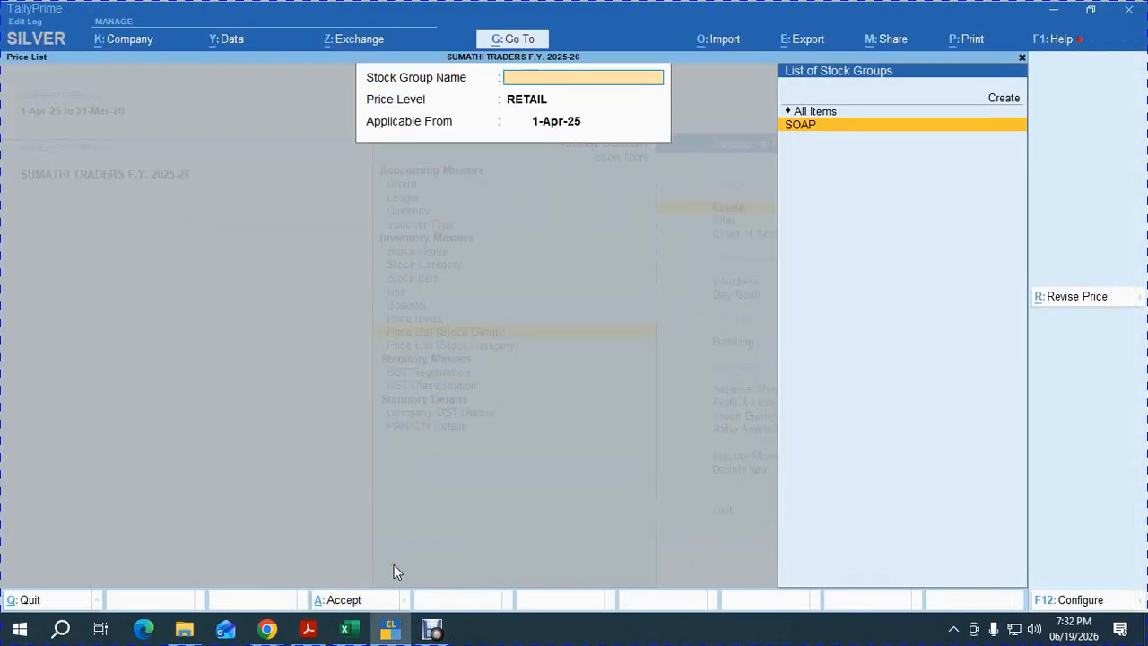
key("Escape")
key("v")
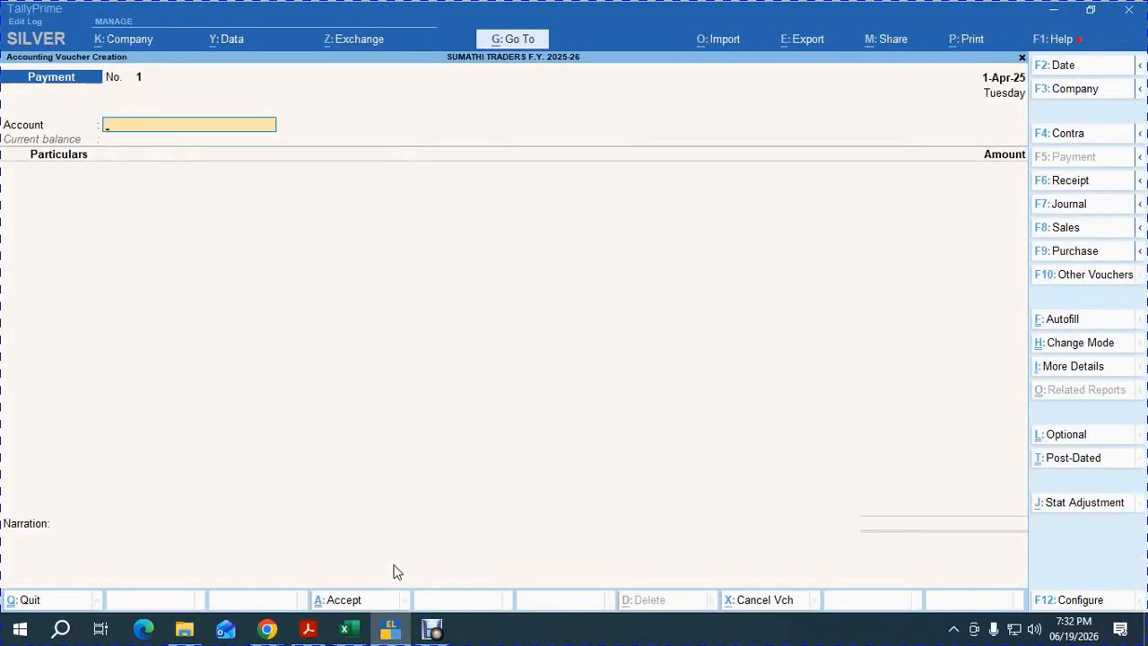
key("F9")
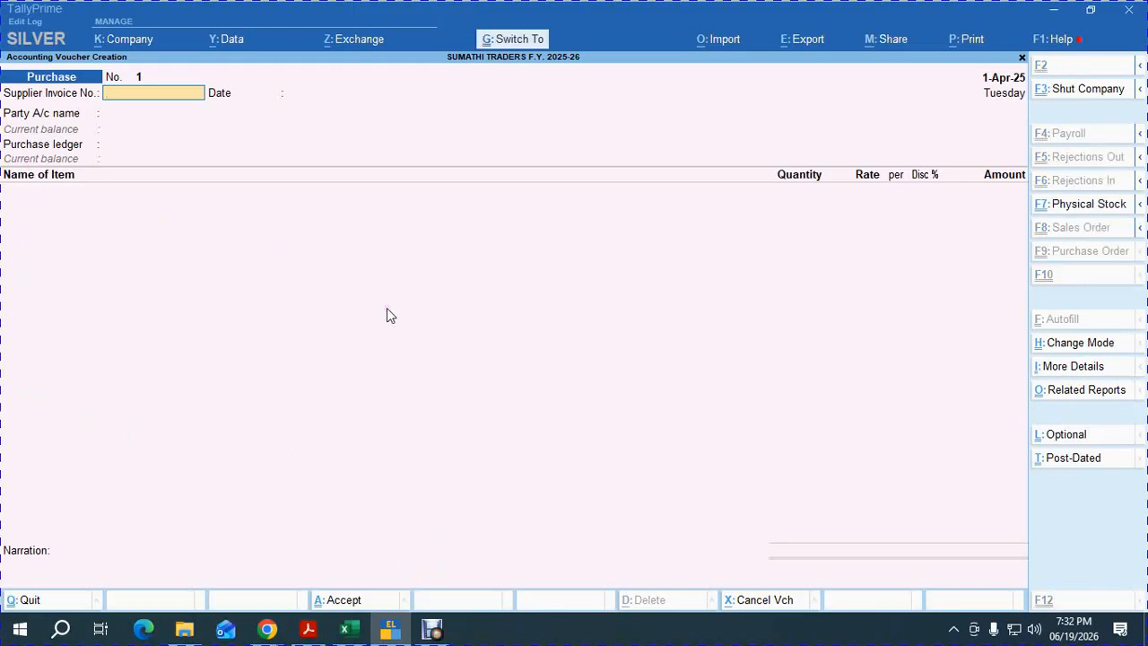
Set the purchase voucher to Item Invoice mode after briefly trying Accounting Invoice.
key("ctrl+h")
key("Return")
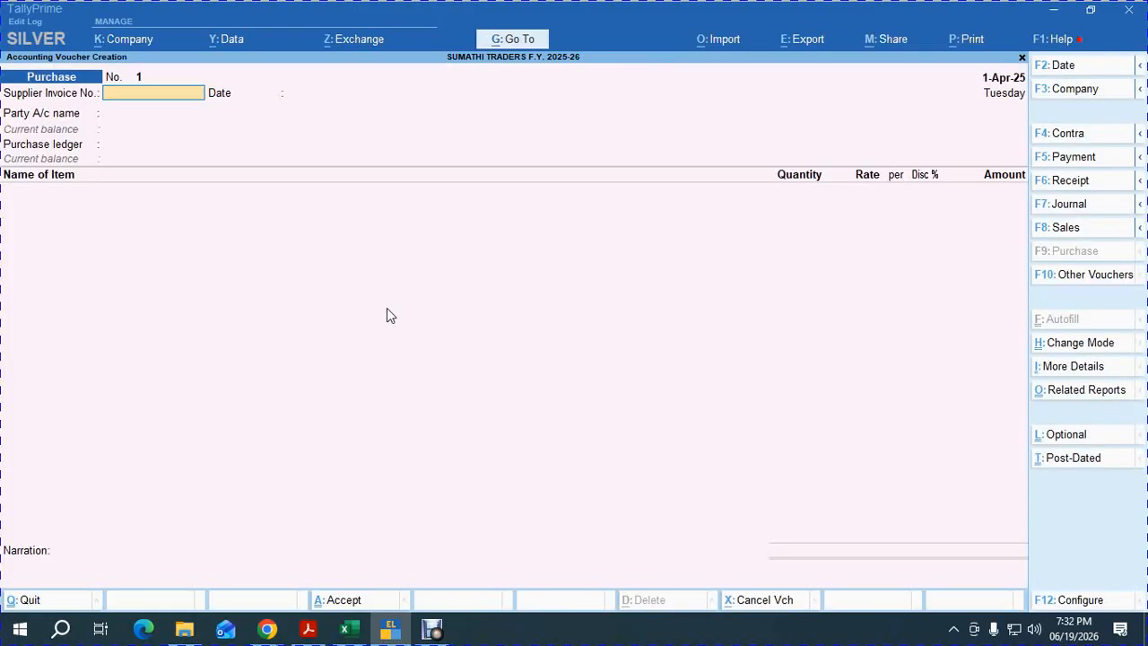
key("ctrl+h")
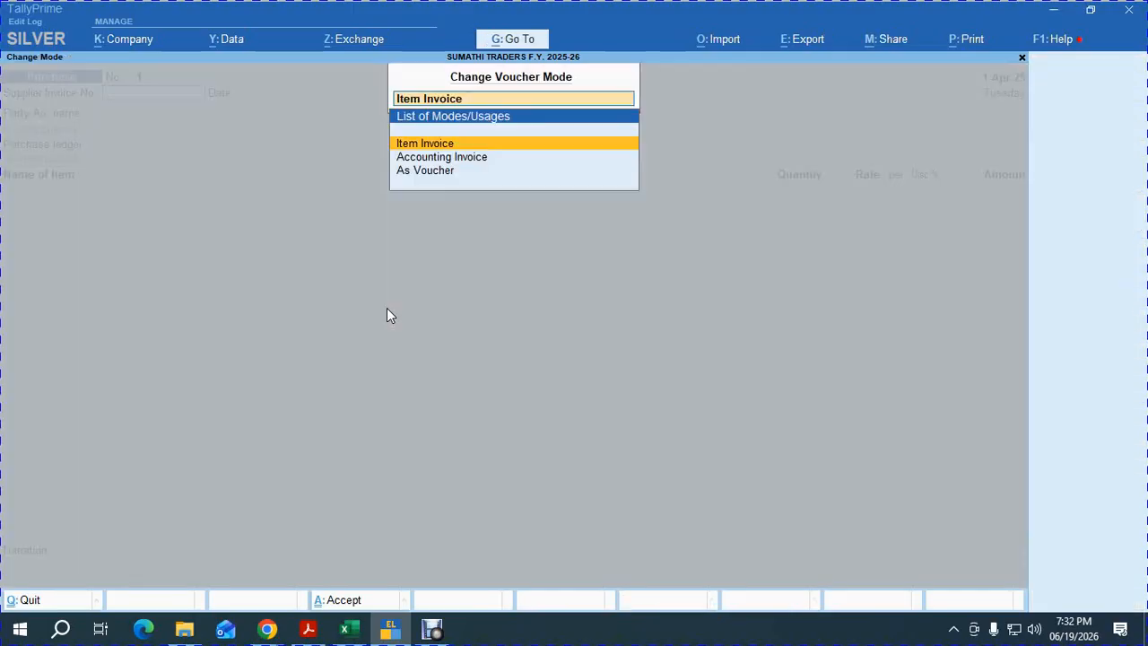
key("Down")
key("Return")
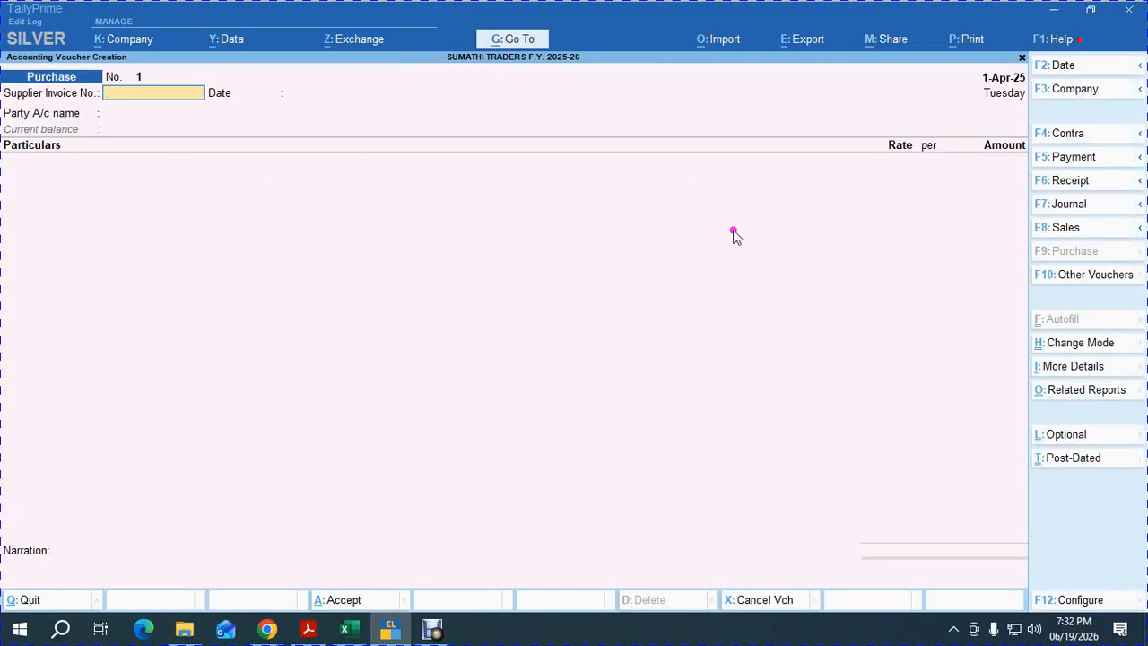
left_click(1077, 343)
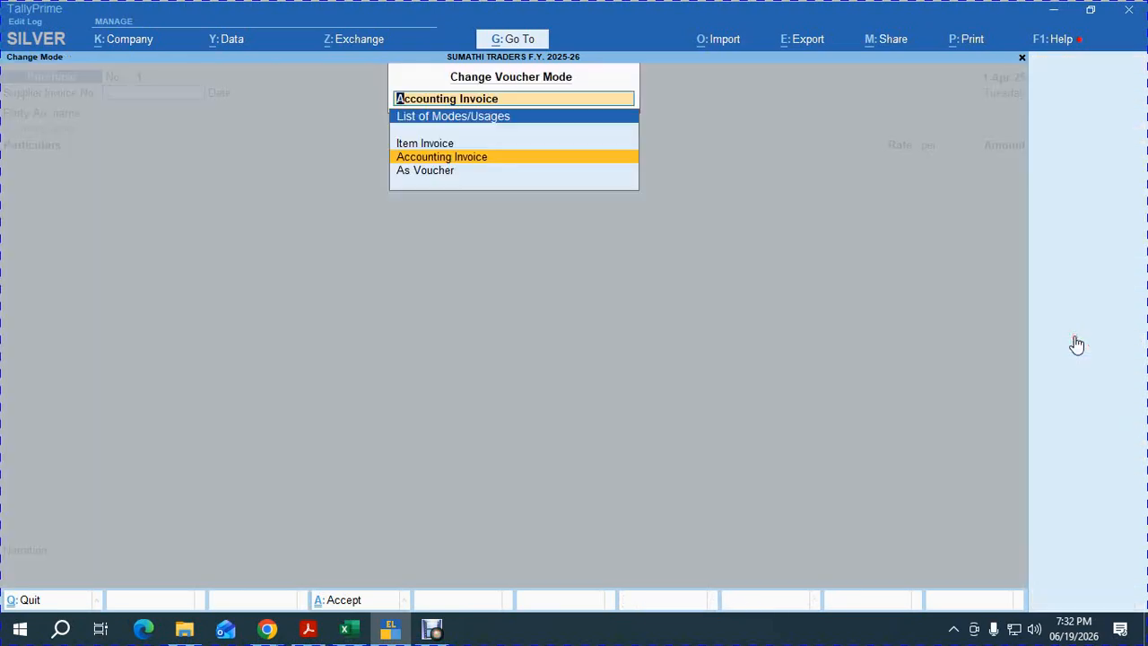
key("Up")
key("Return")
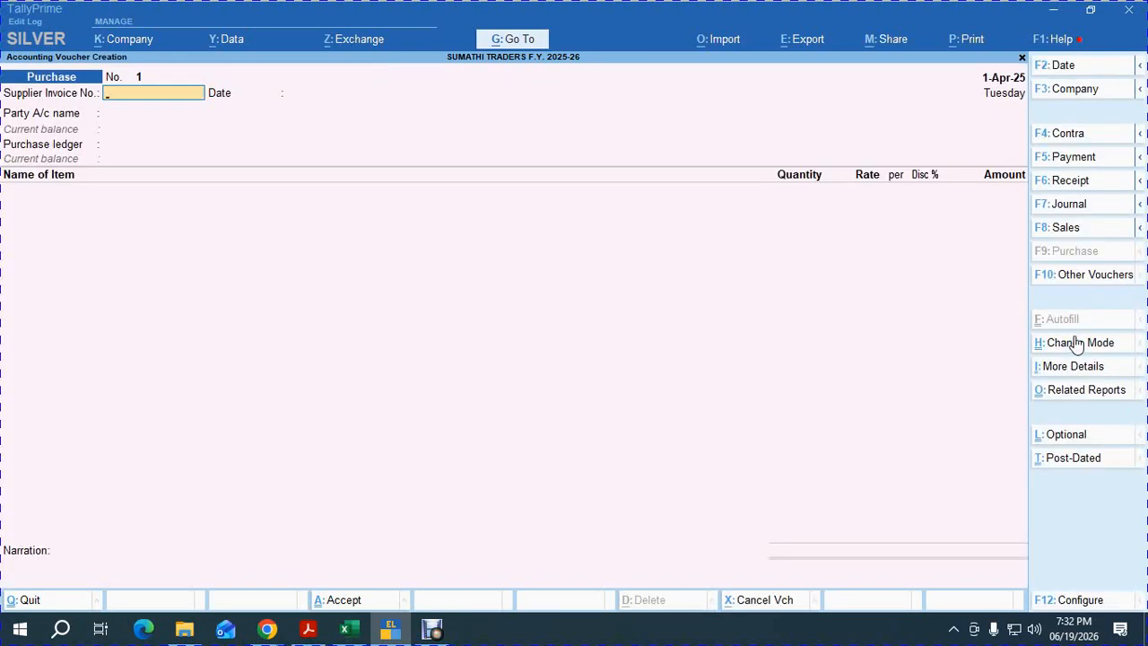
Enter supplier invoice 156 and start a new party ledger named HAMAM & CO.
type("156")
key("Return")
key("Return")
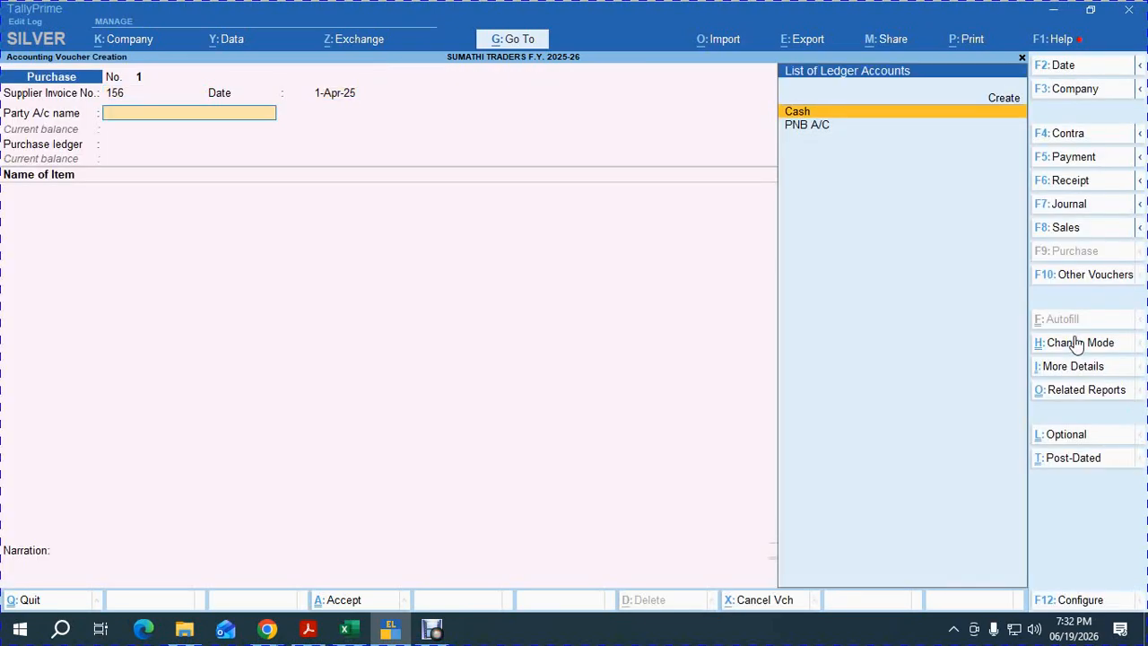
key("Up")
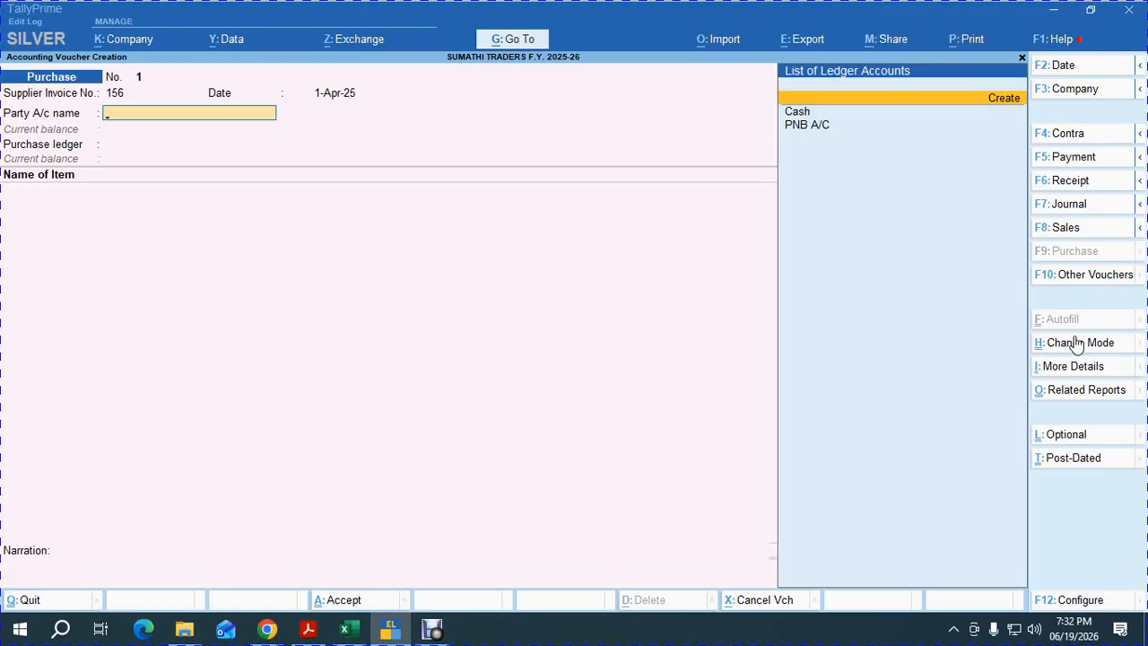
key("Return")
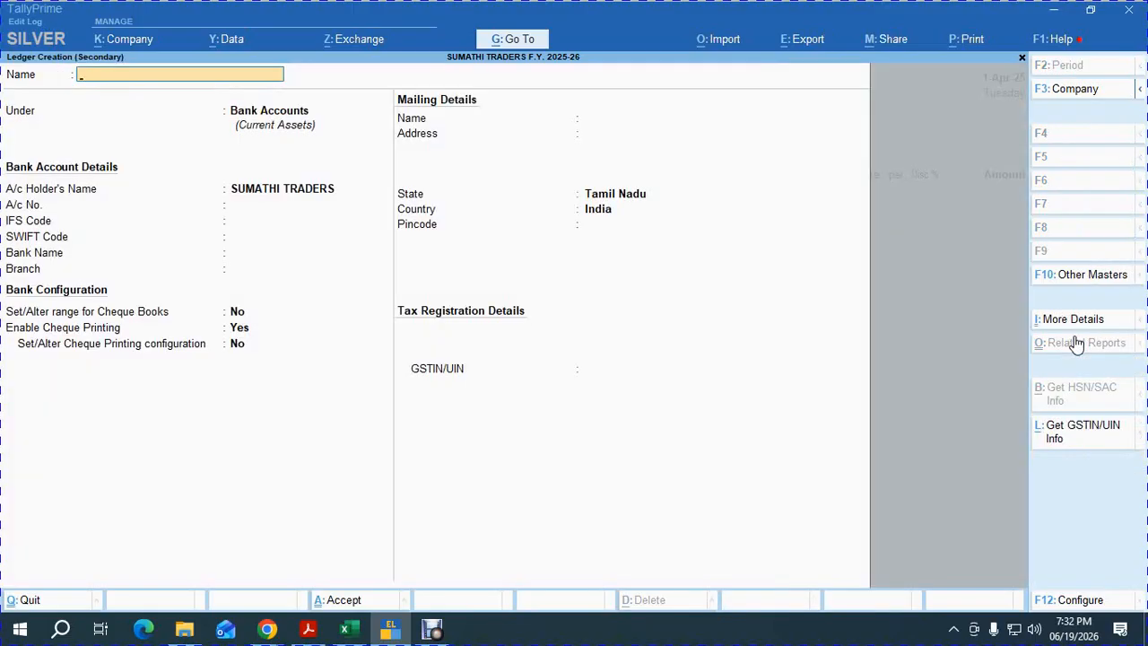
type("HAMAM & CO")
key("Return")
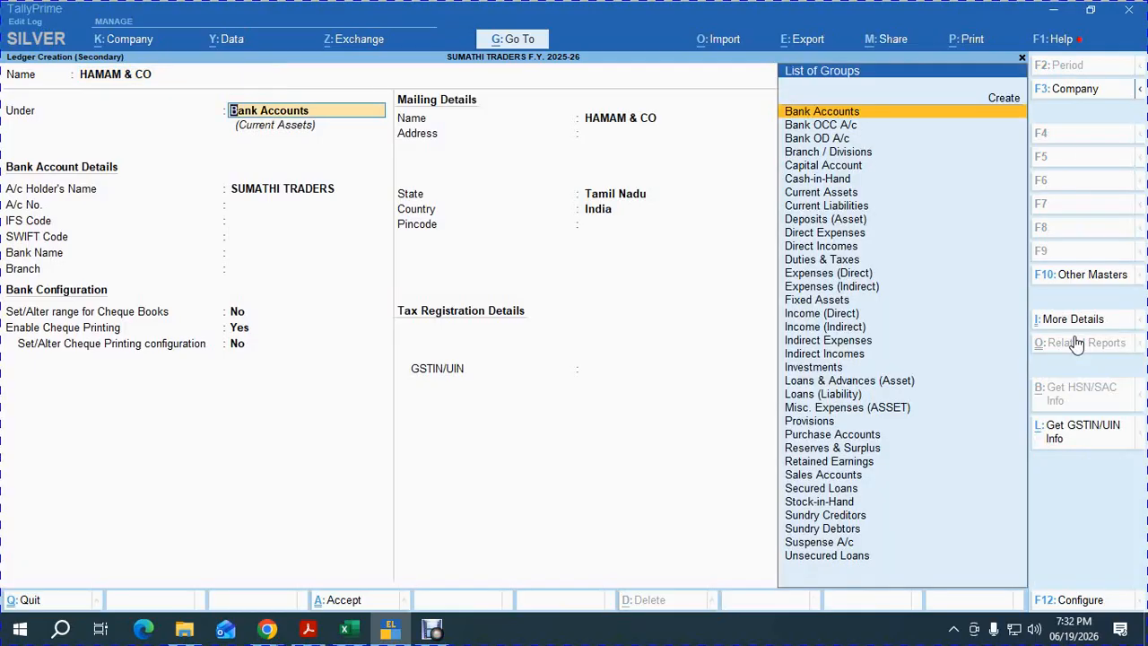
Place HAMAM & CO under Sundry Creditors with 30-day credit, save it, and choose GST LOCAL PURCHASE.
type("sun")
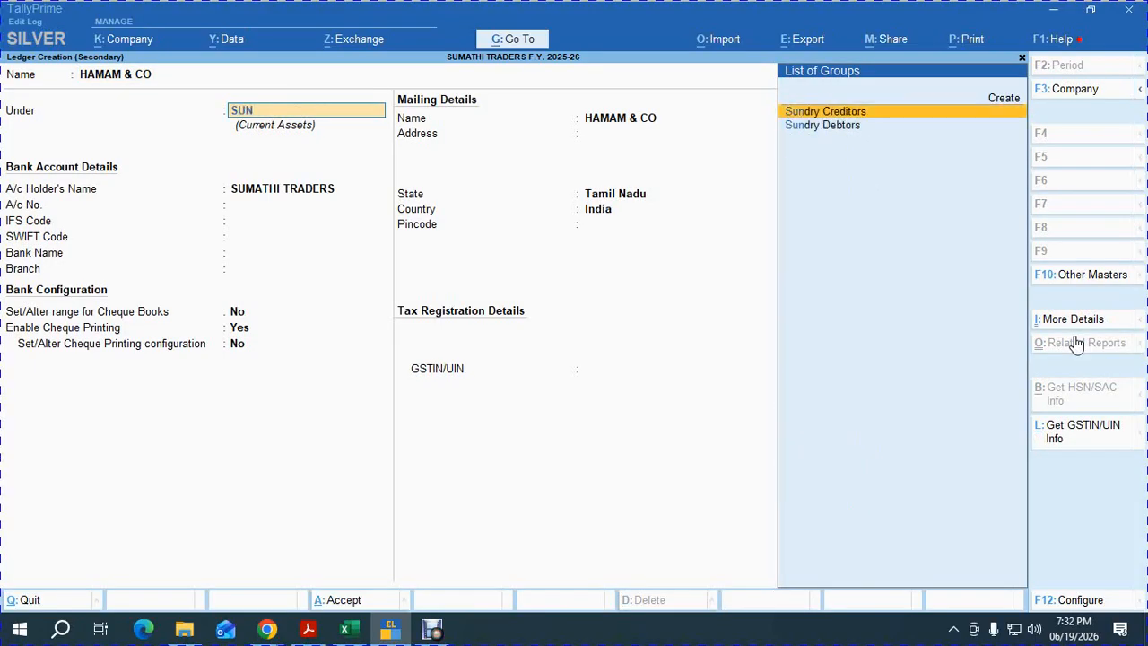
key("Return")
key("Return")
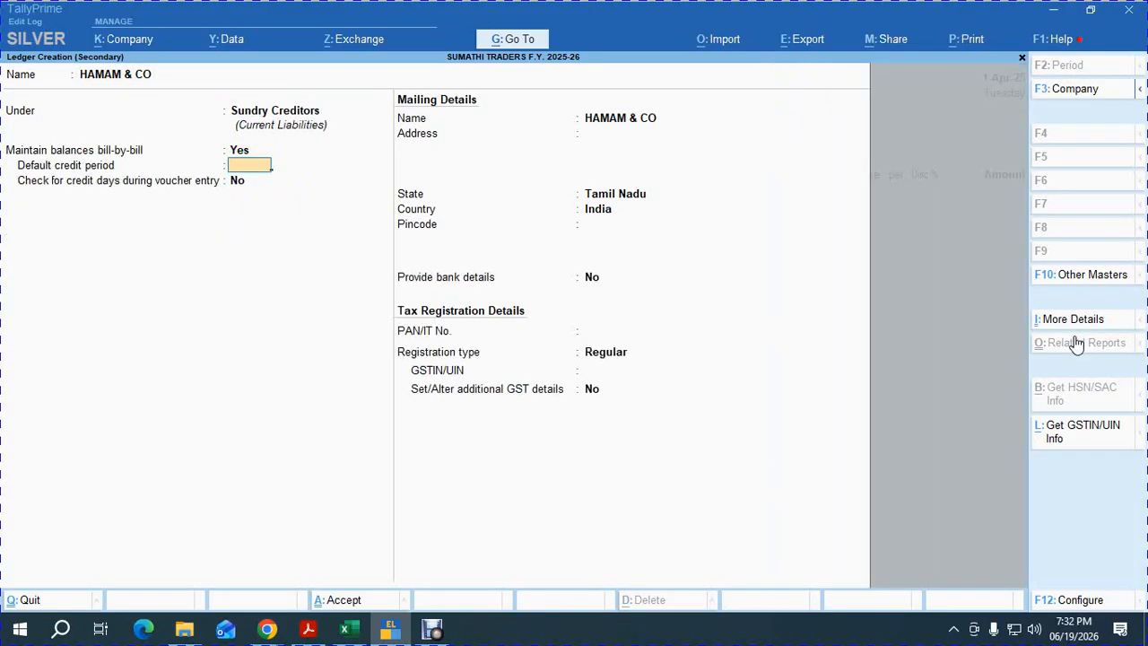
type("30")
key("Return")
key("Return")
key("Return")
key("Return")
key("Return")
key("Return")
key("Return")
key("Return")
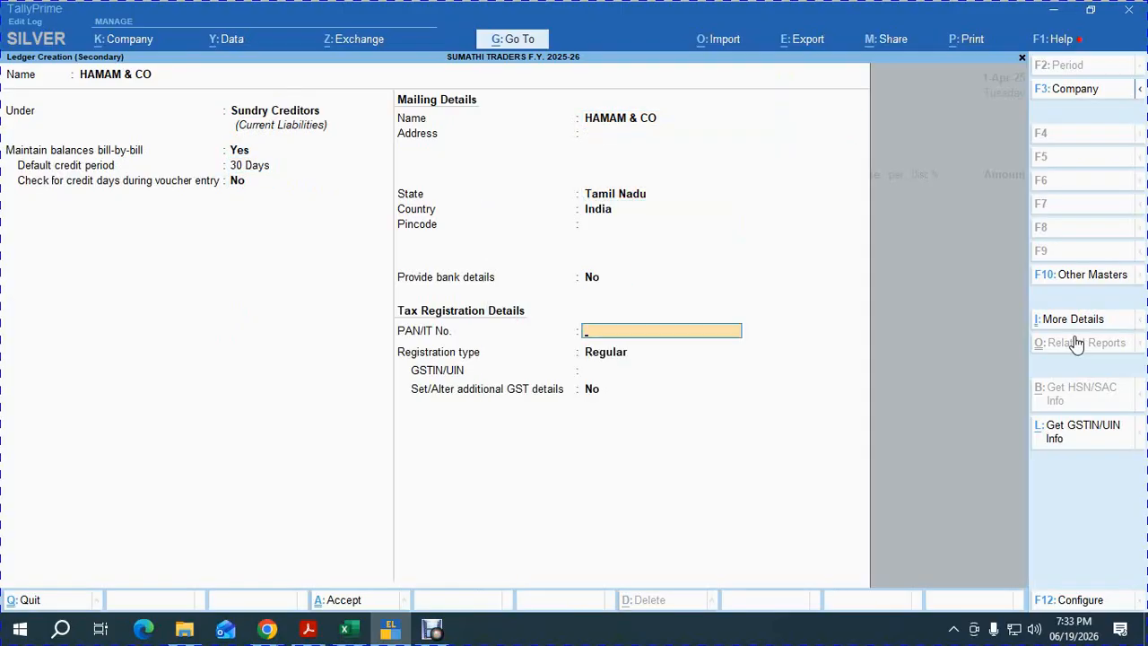
key("Return")
key("Return")
key("Return")
key("Return")
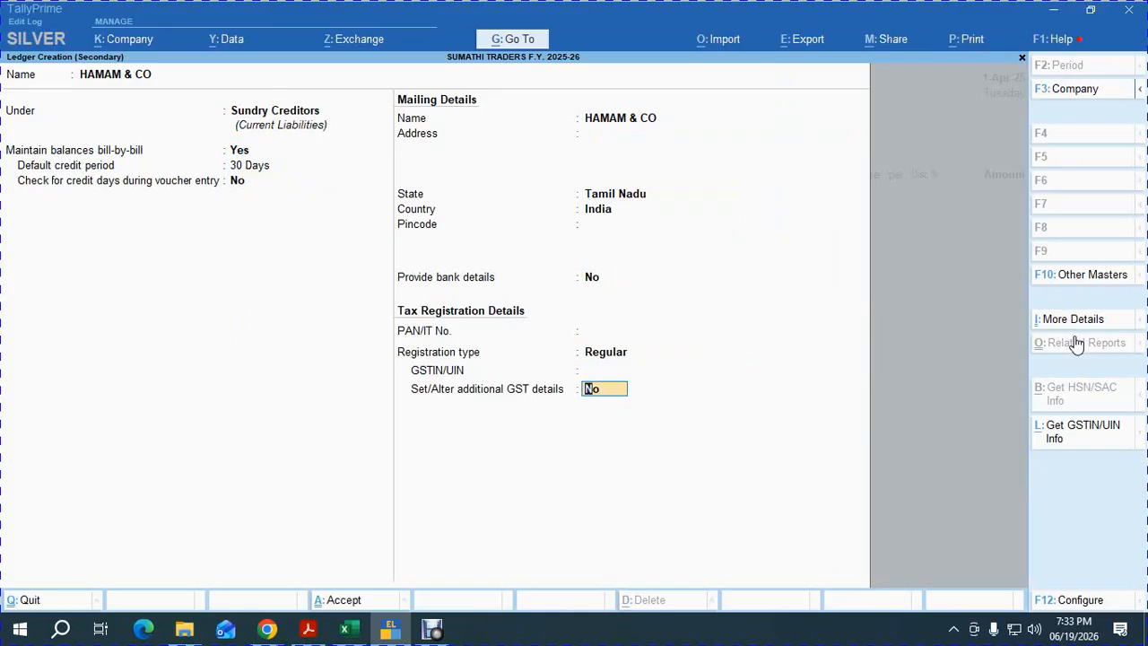
key("Return")
key("Return")
key("Return")
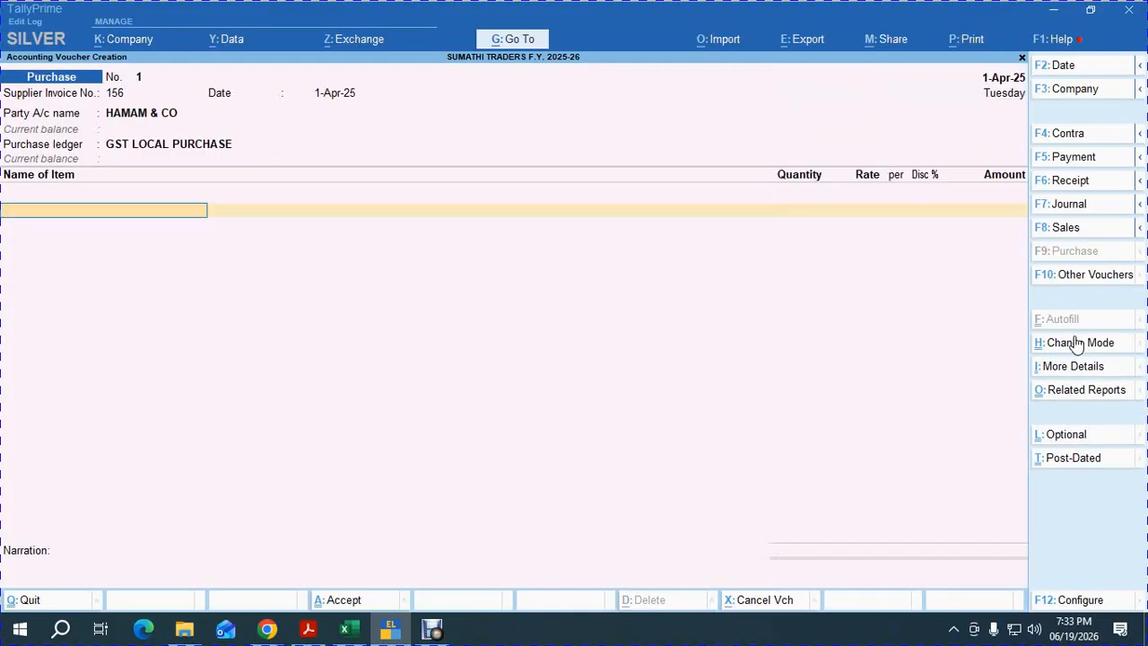
Add item HAMAM, 5,000 at 10.00 for 50,000.00.
type("h")
key("Return")
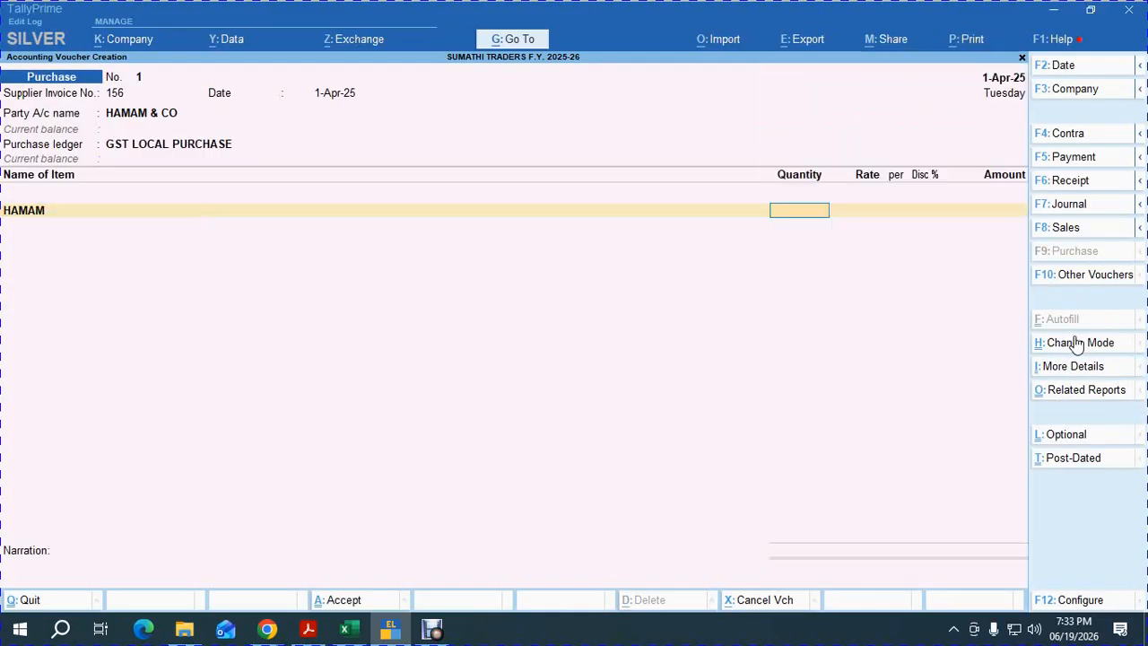
type("5,000")
key("Return")
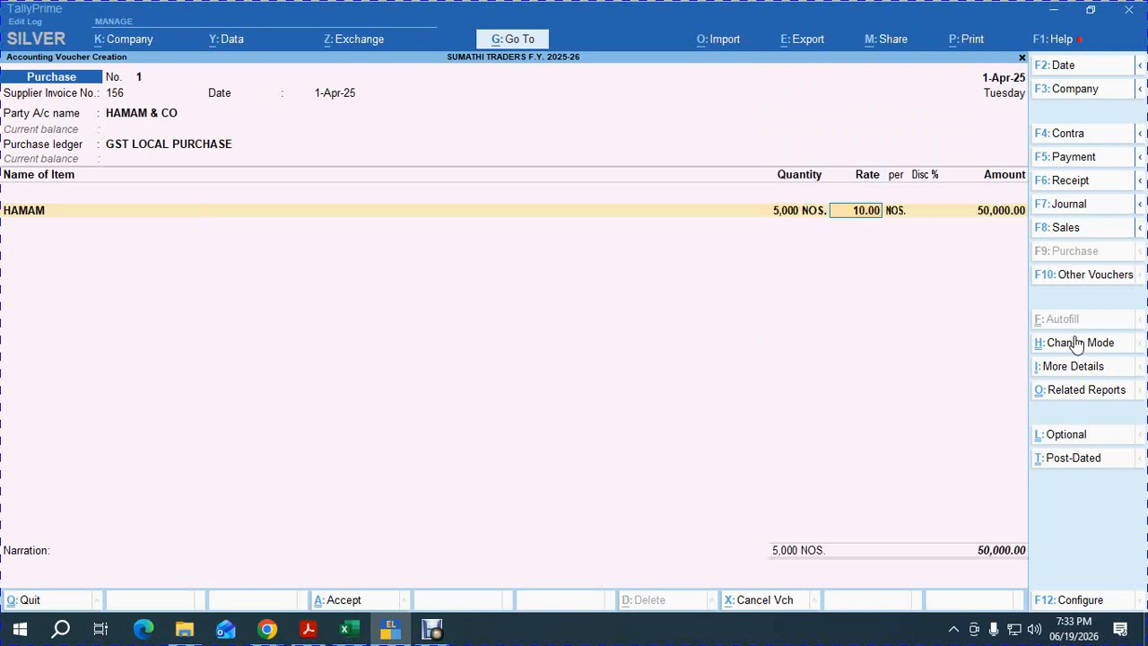
key("Return")
key("Return")
key("Return")
key("Return")
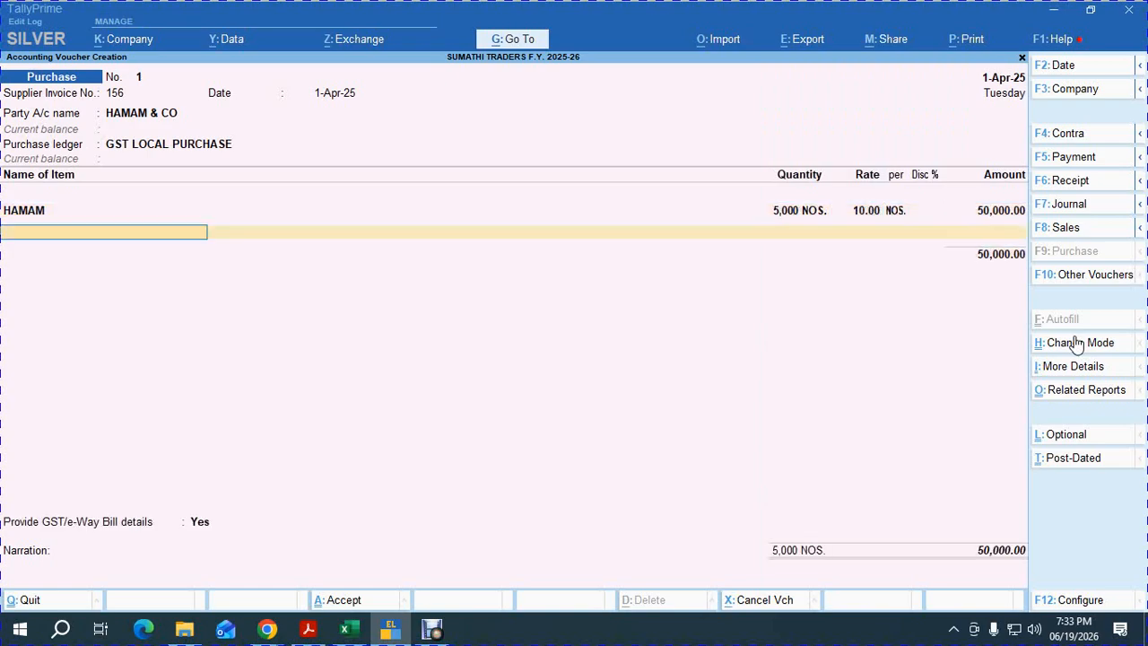
key("Return")
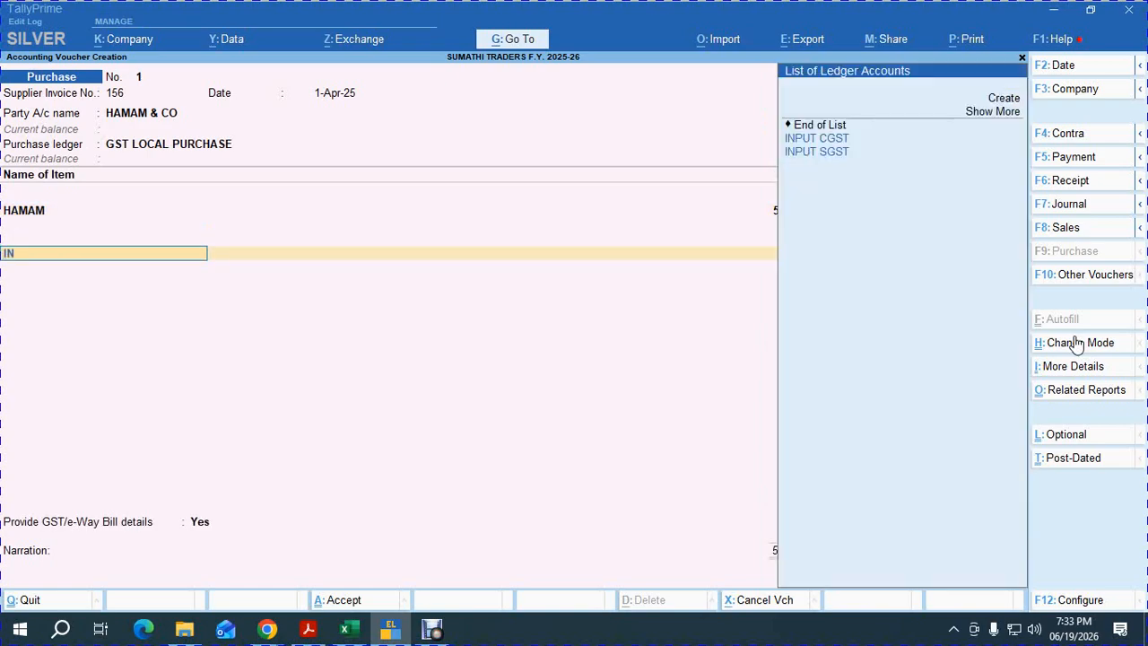
Add INPUT CGST and INPUT SGST ledgers at 4,500.00 each.
key("Down")
key("Return")
key("Return")
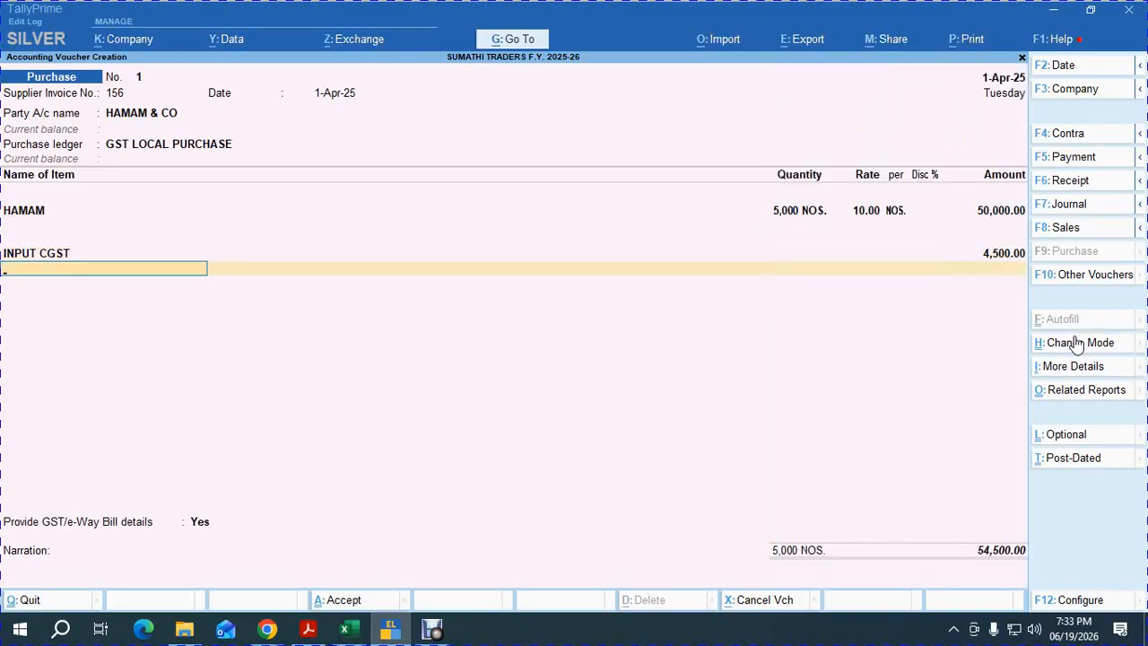
key("Down")
key("Down")
key("Return")
key("Return")
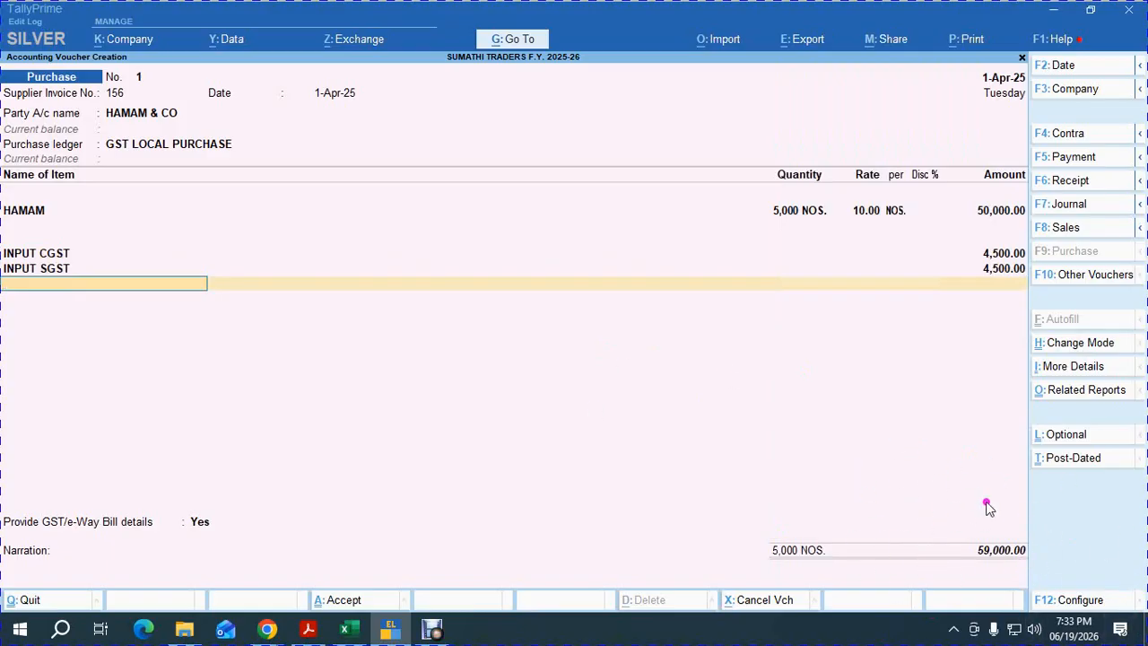
Decline GST/e-Way Bill details, accept New Ref for 59,000.00, and save the voucher.
key("Return")
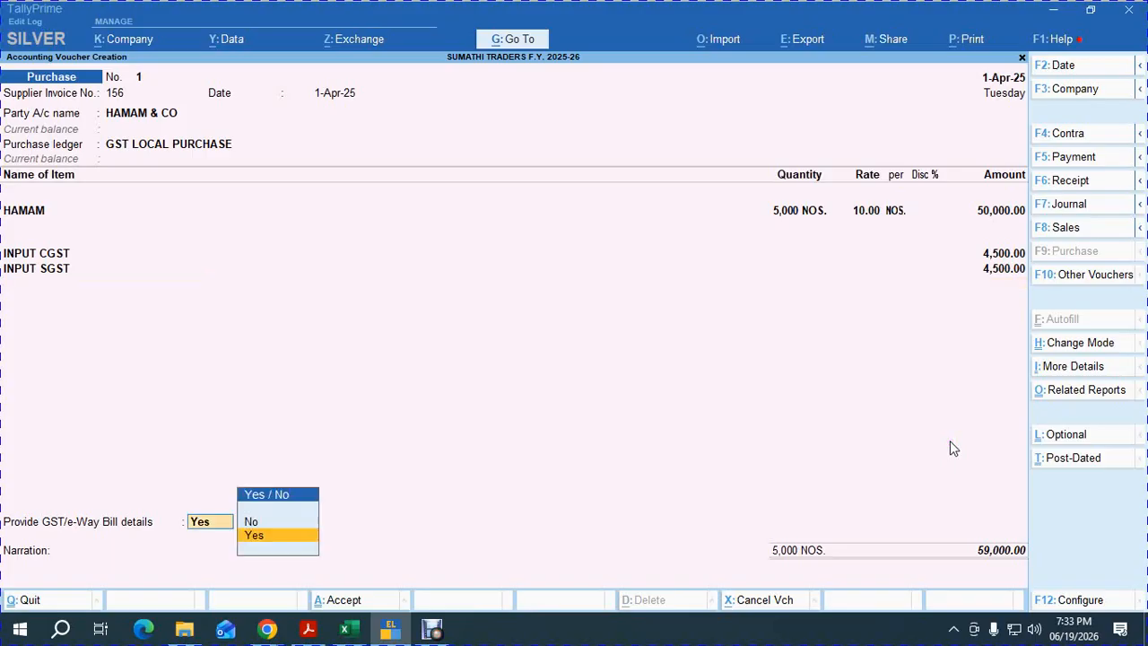
key("Up")
key("Return")
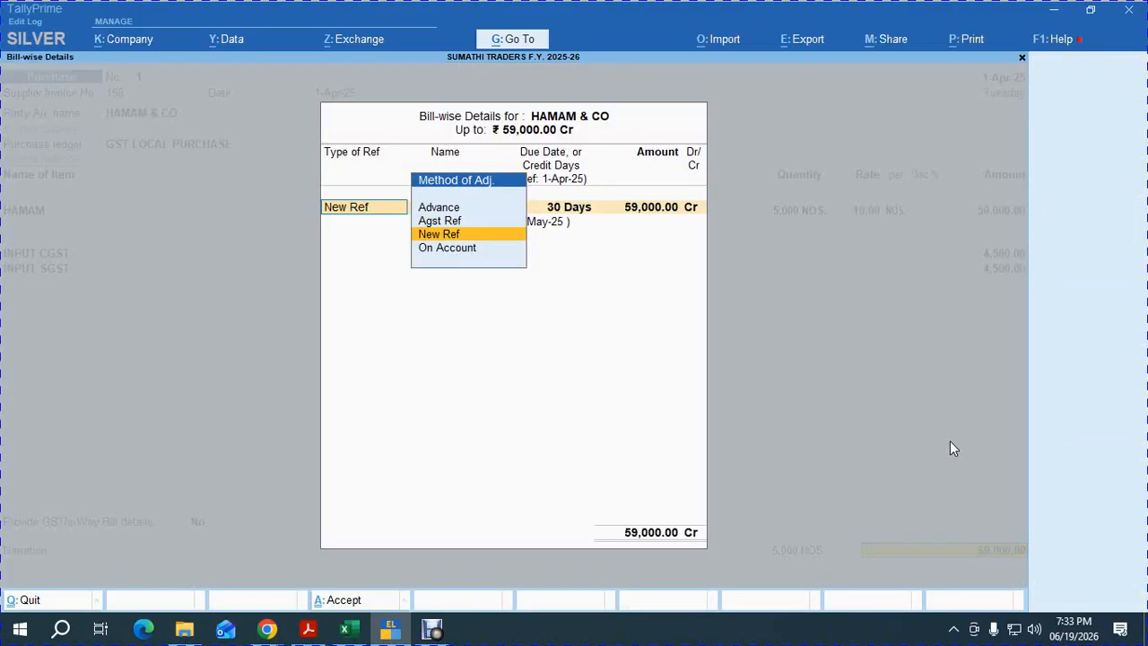
key("Return")
key("Return")
key("Return")
key("Return")
key("Return")
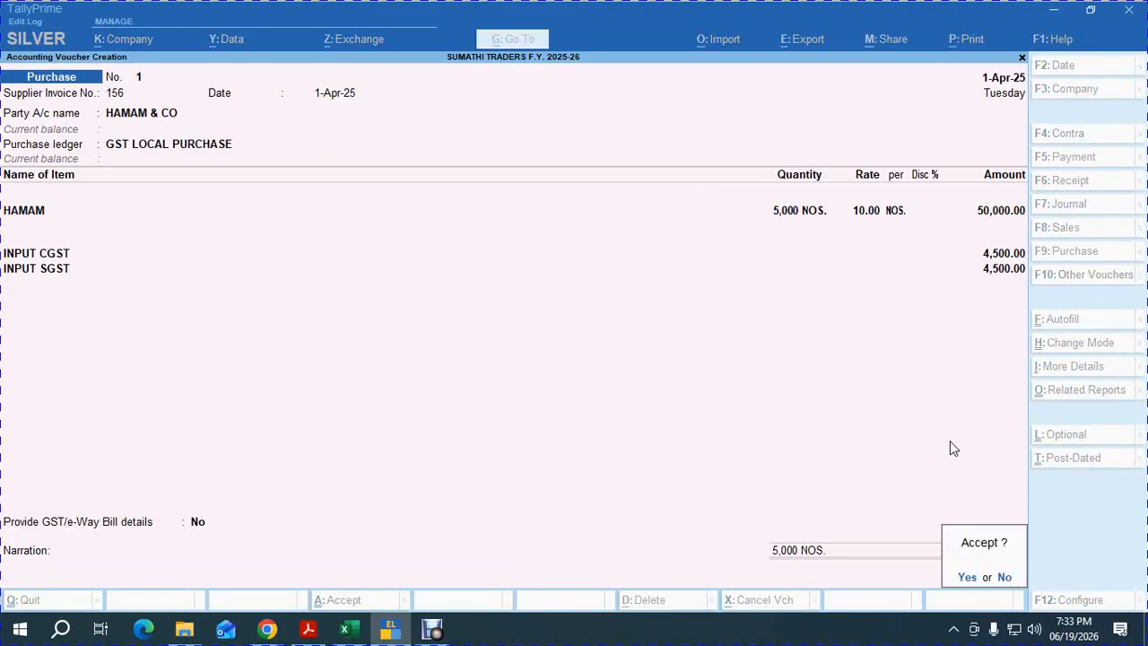
key("Return")
Enter invoice 58 and create supplier LUX & CO under Sundry Creditors with 30-day credit.
type("58")
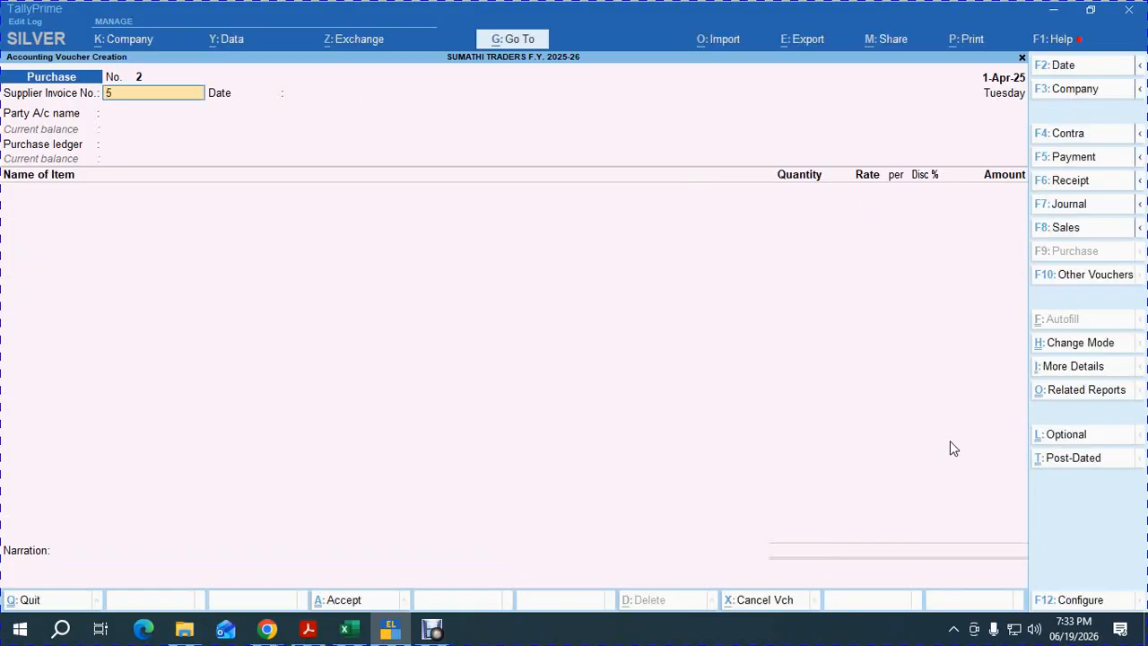
key("Return")
key("Return")
key("Up")
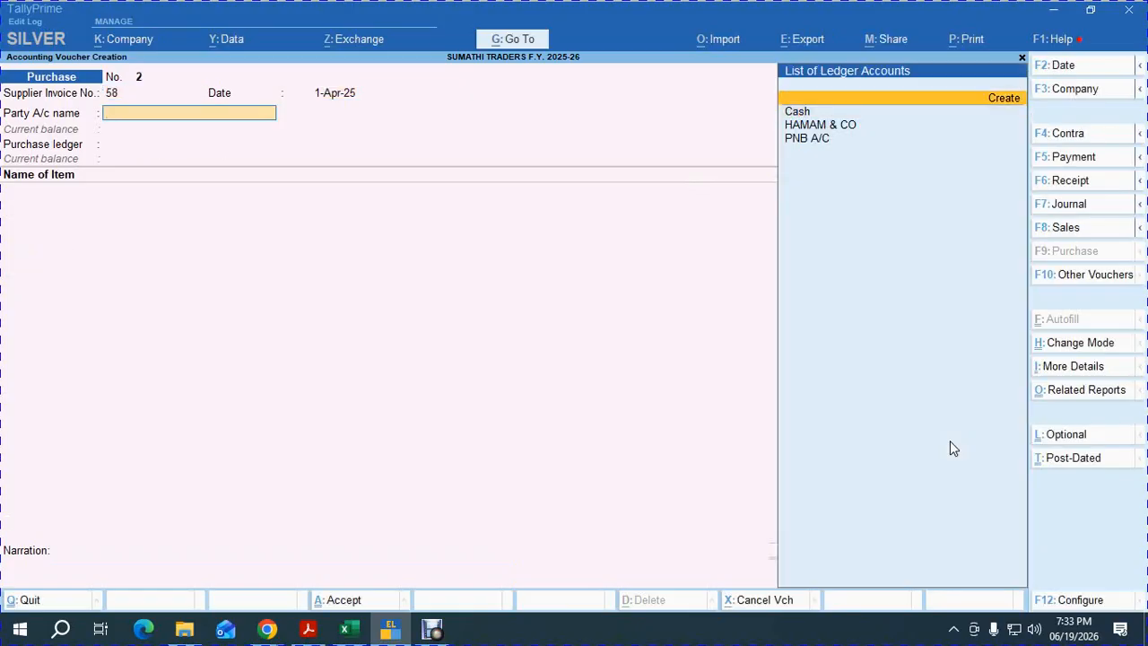
key("Return")
key("alt+Tab")
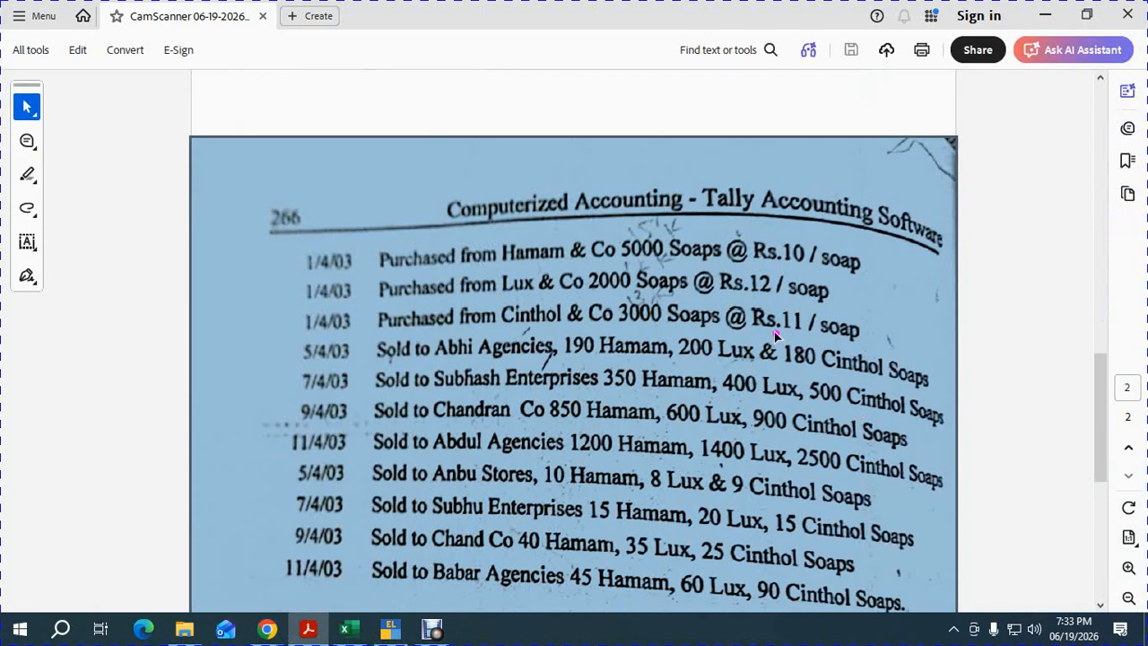
key("alt+Tab")
type("LU")
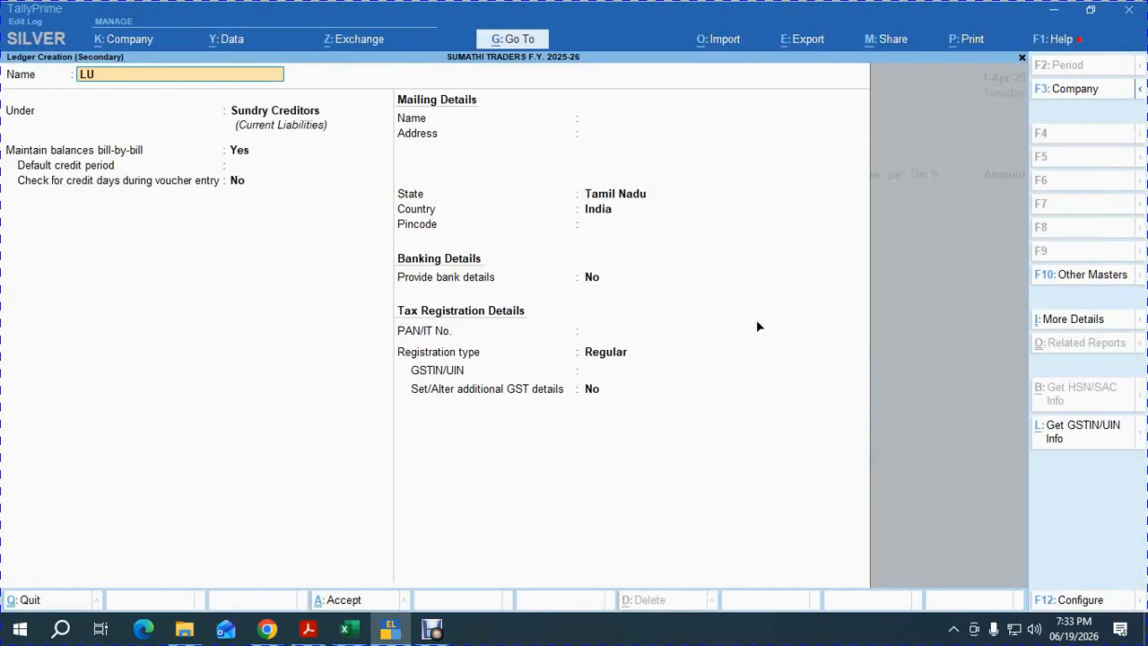
type("X & CO")
key("Return")
key("Return")
key("Return")
type("30")
key("Return")
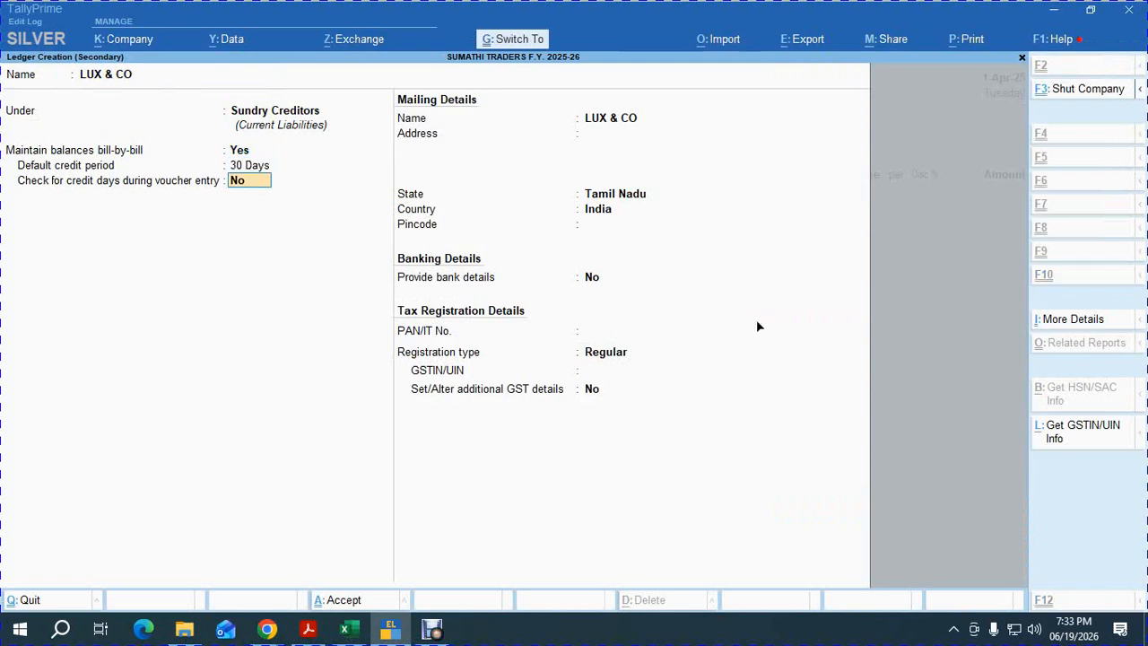
key("ctrl+a")
key("Return")
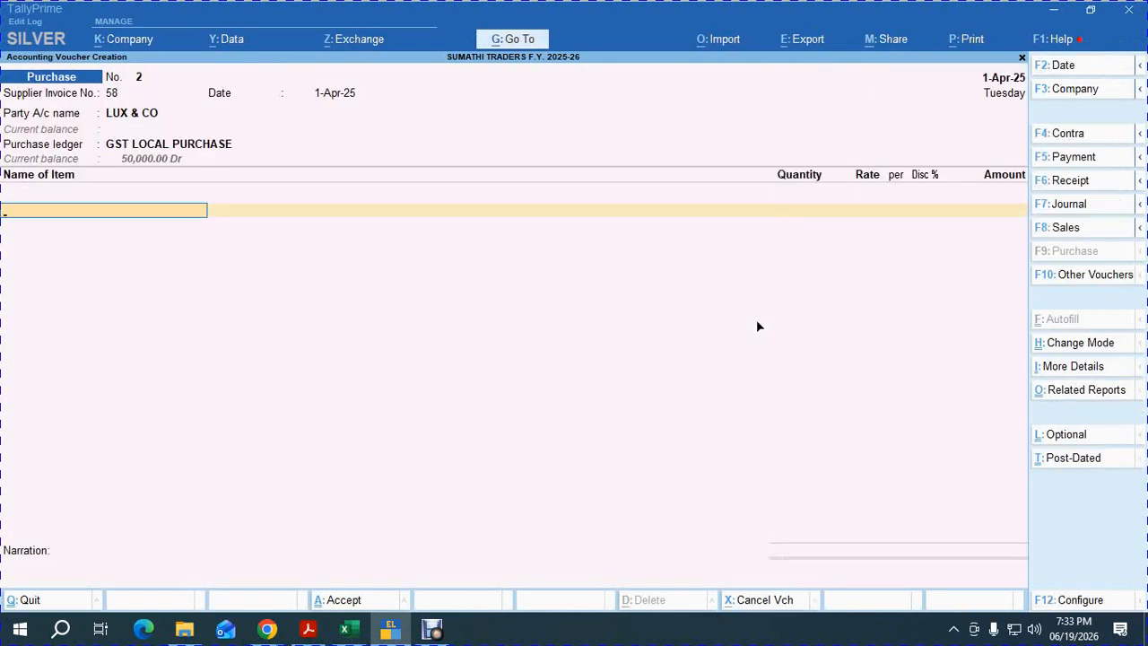
Add item LUX (code 103), 5,000 at 12.00.
type("LU")
key("BackSpace")
key("BackSpace")
key("BackSpace")
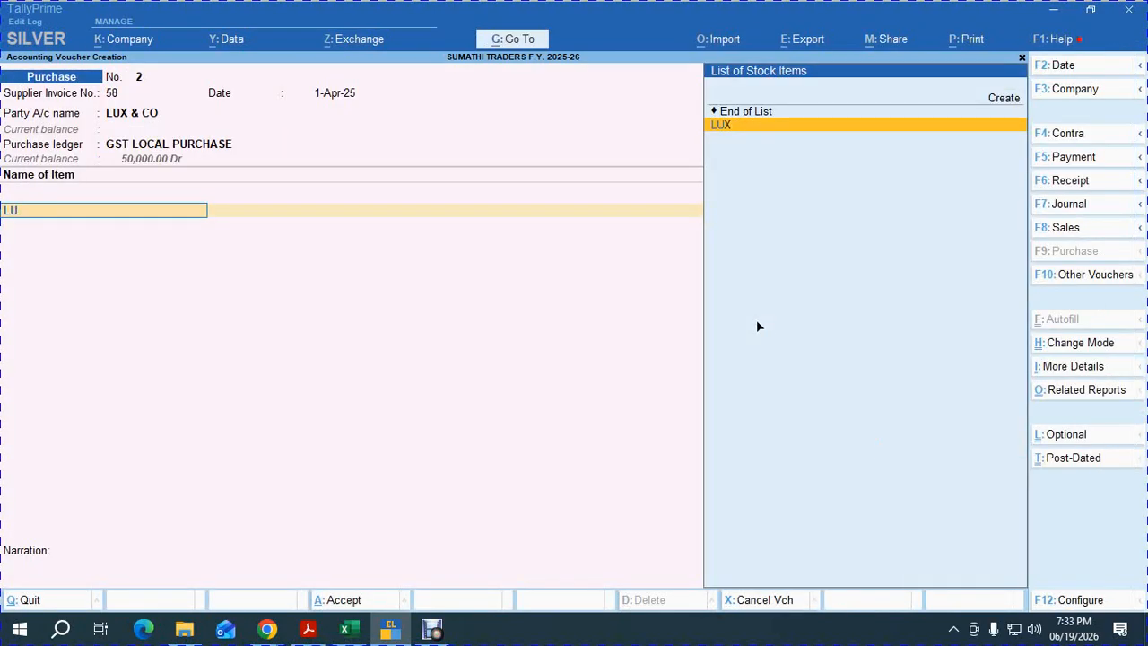
type("103")
key("Return")
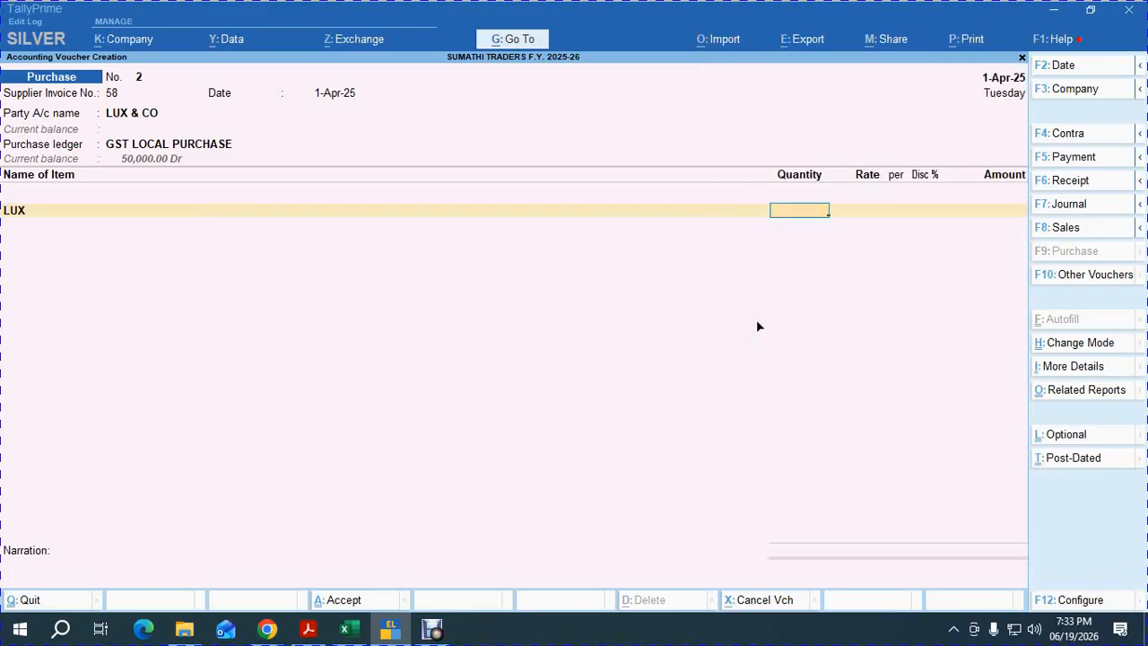
type("5000")
key("Return")
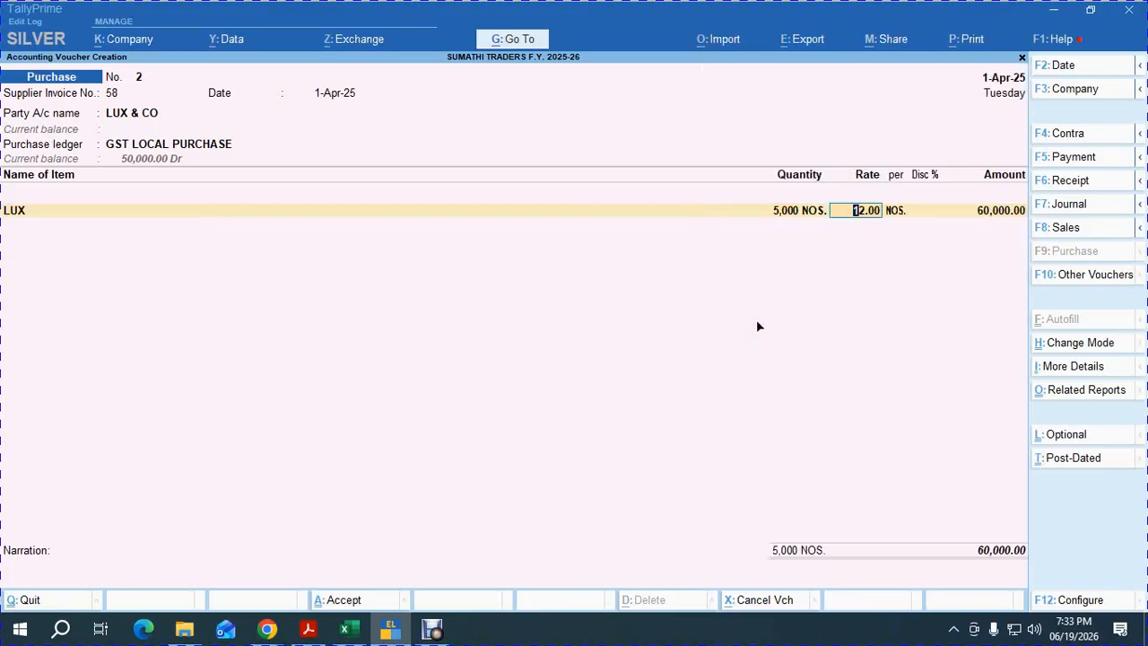
key("Return")
key("Return")
key("Return")
key("Return")
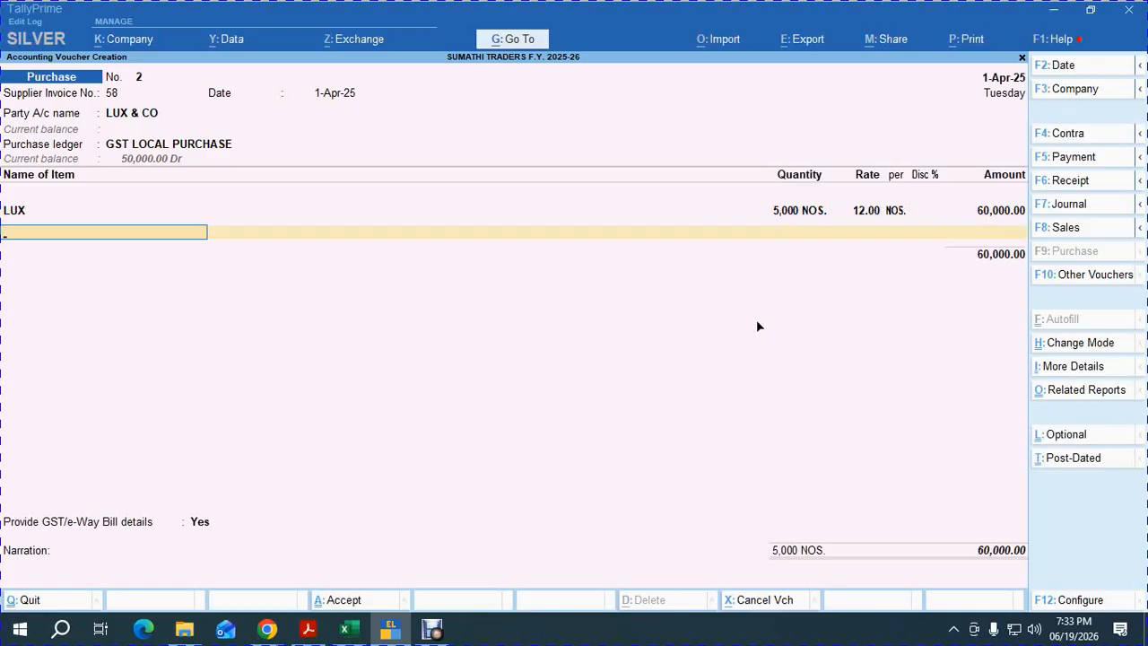
key("Return")
Add INPUT CGST and INPUT SGST ledgers and answer No to GST/e-Way Bill details.
type("IN")
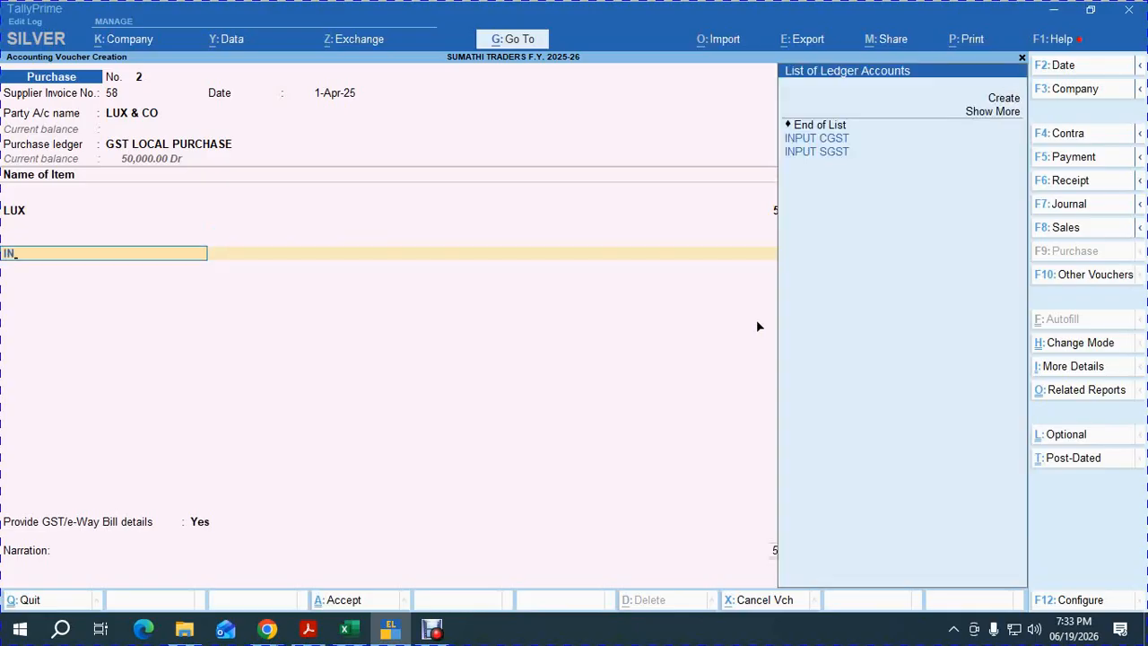
key("Return")
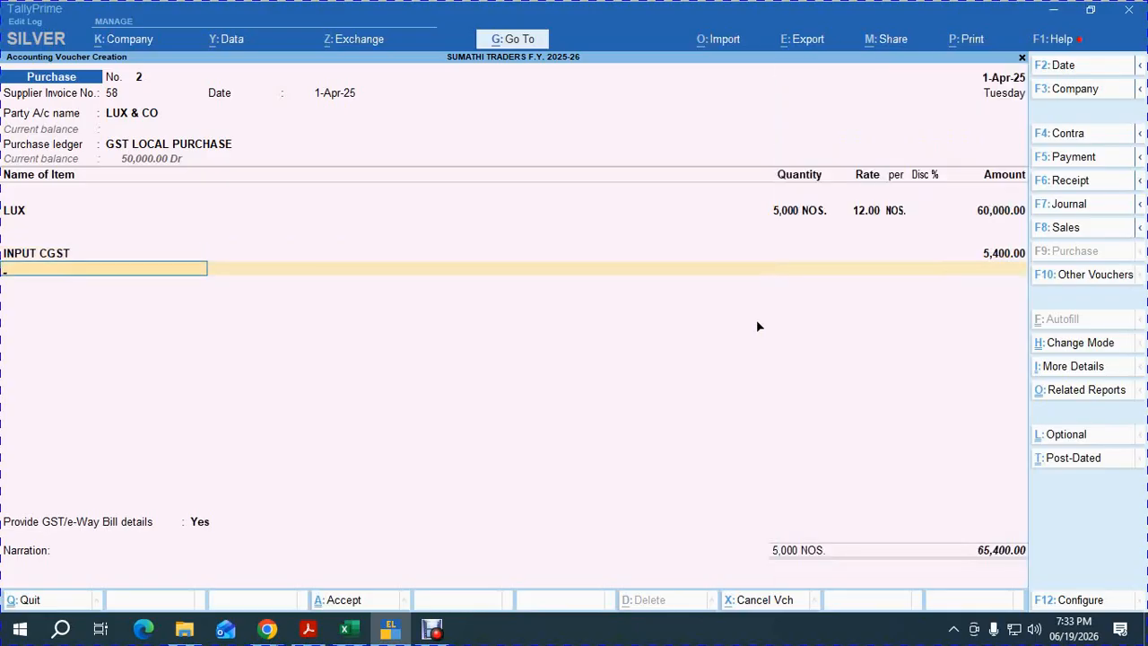
type("IN")
key("Down")
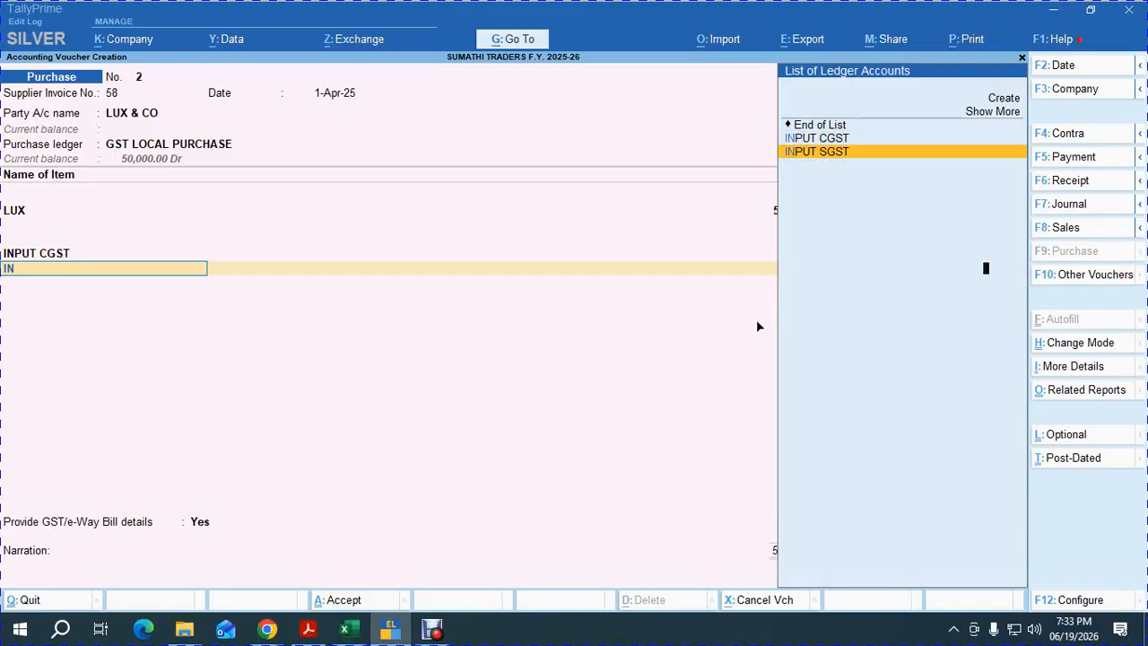
key("Return")
key("Return")
key("Up")
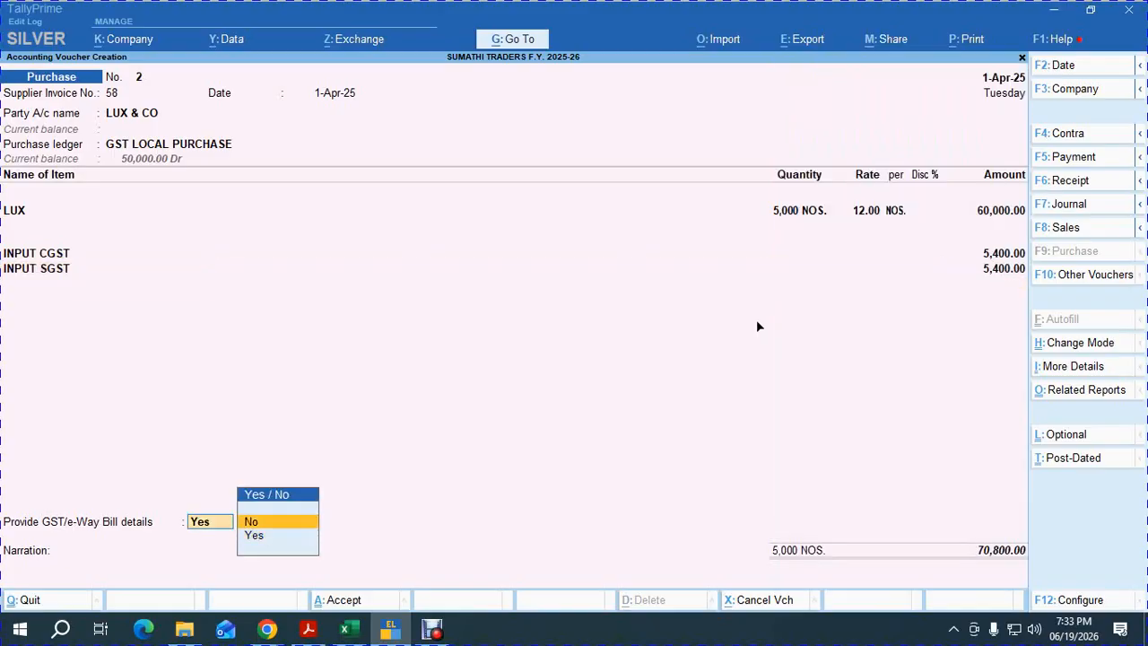
key("Return")
key("Return")
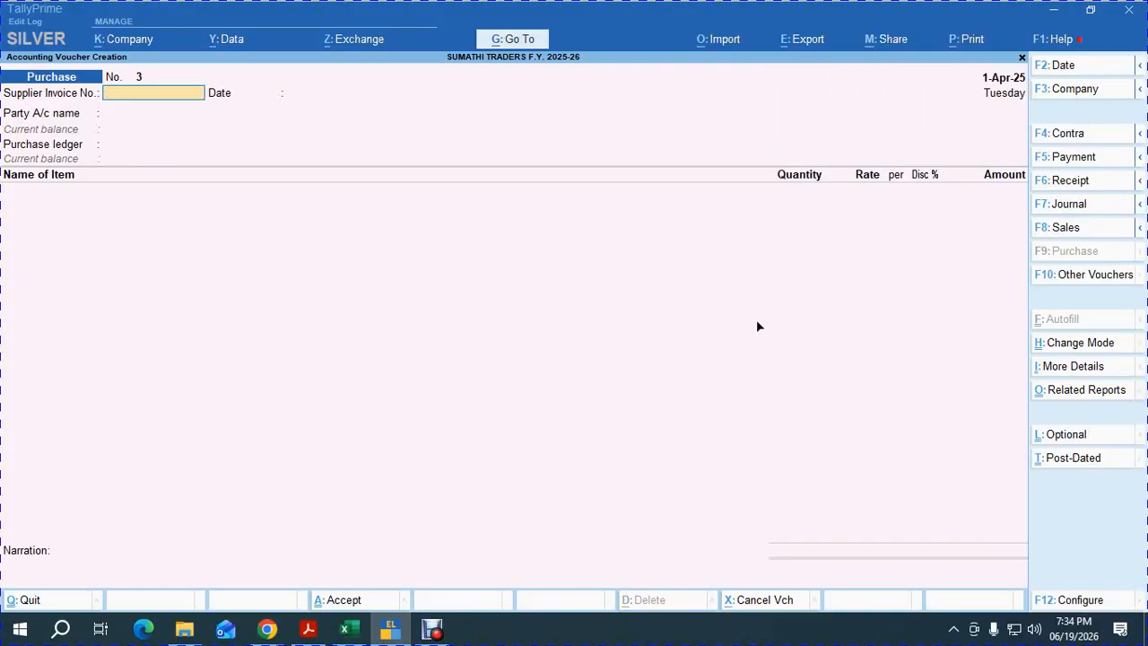
Enter invoice 96 and create supplier CINTHOL & CO under Sundry Creditors with 30-day credit.
type("96")
key("Return")
key("Return")
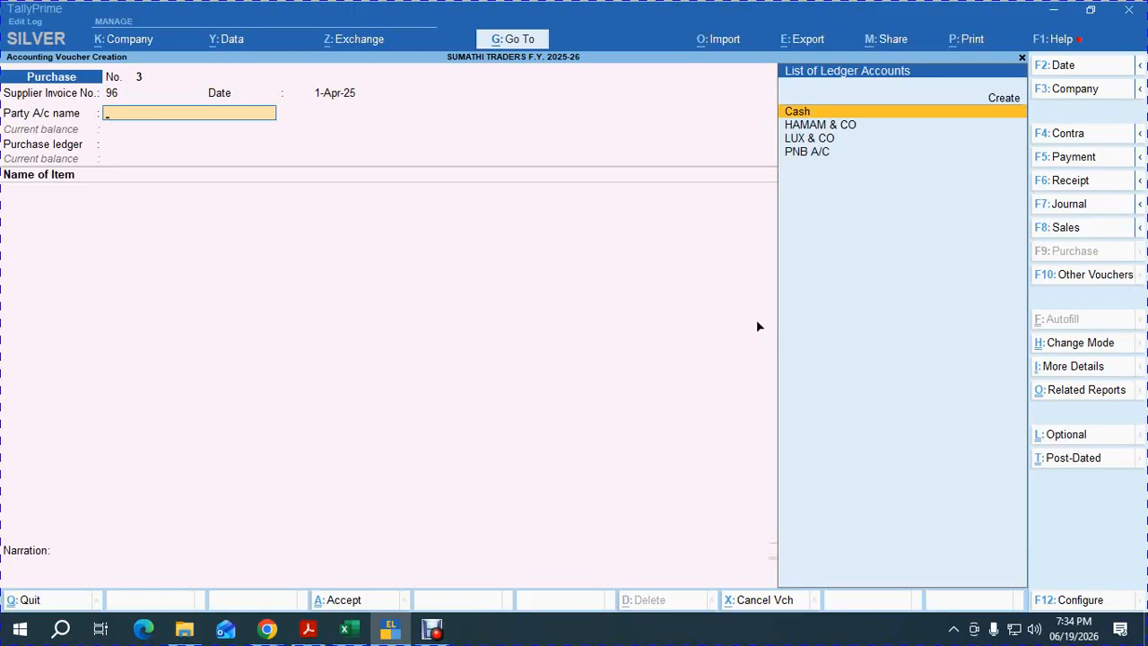
key("Up")
key("Return")
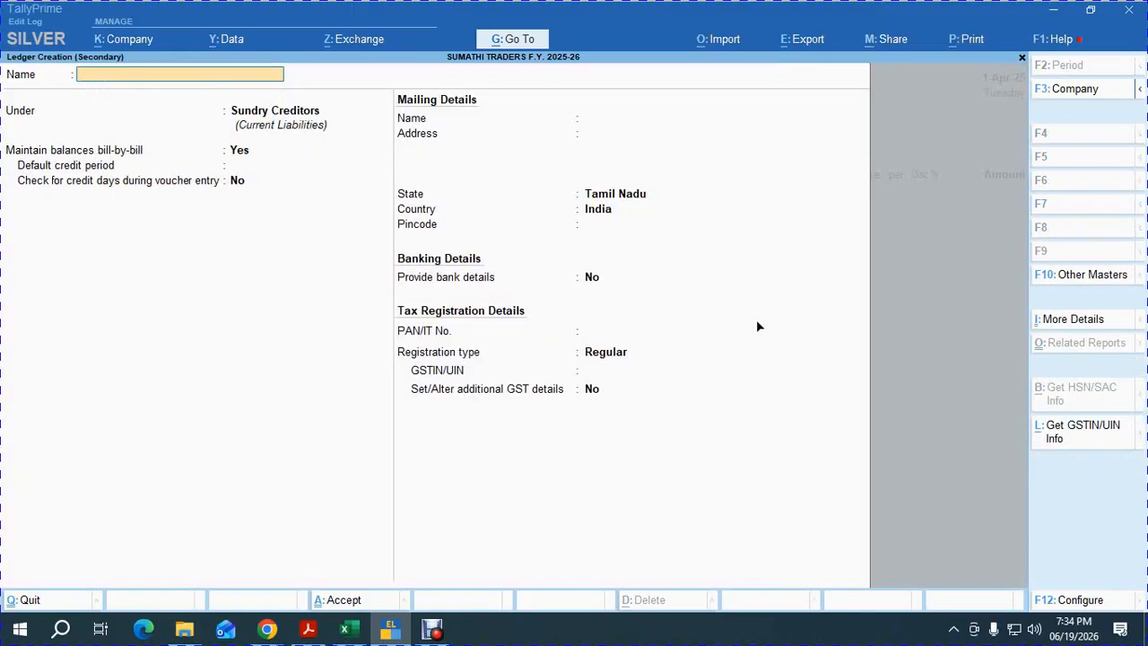
type("CINTHOL & CO")
key("Return")
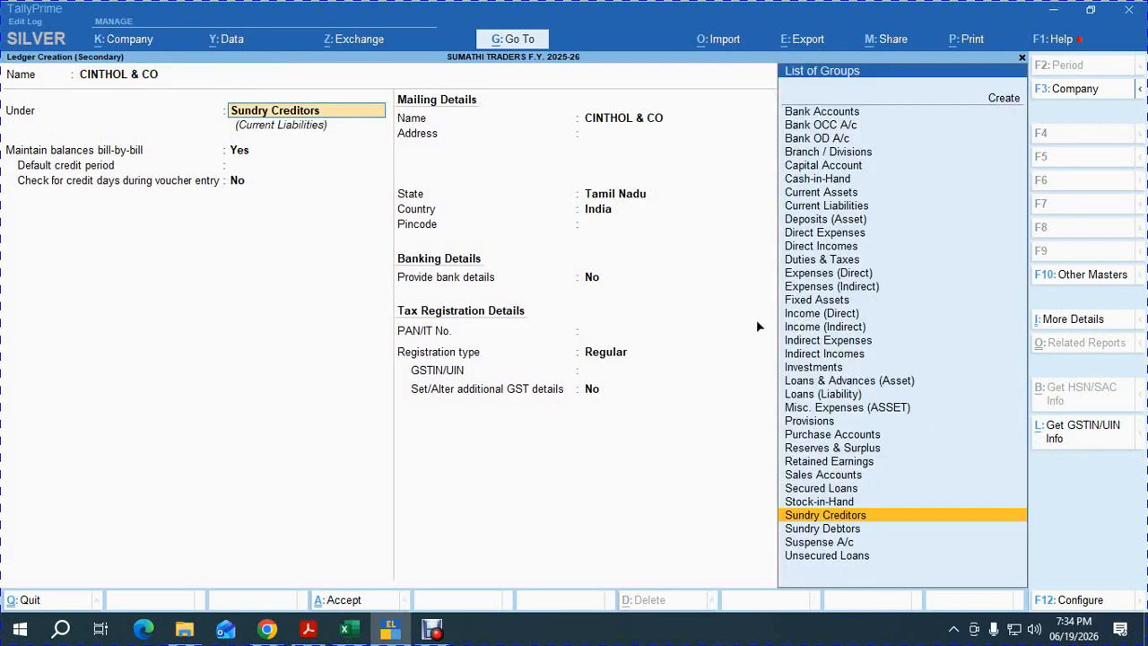
key("Return")
key("Return")
type("30")
key("Return")
key("ctrl+a")
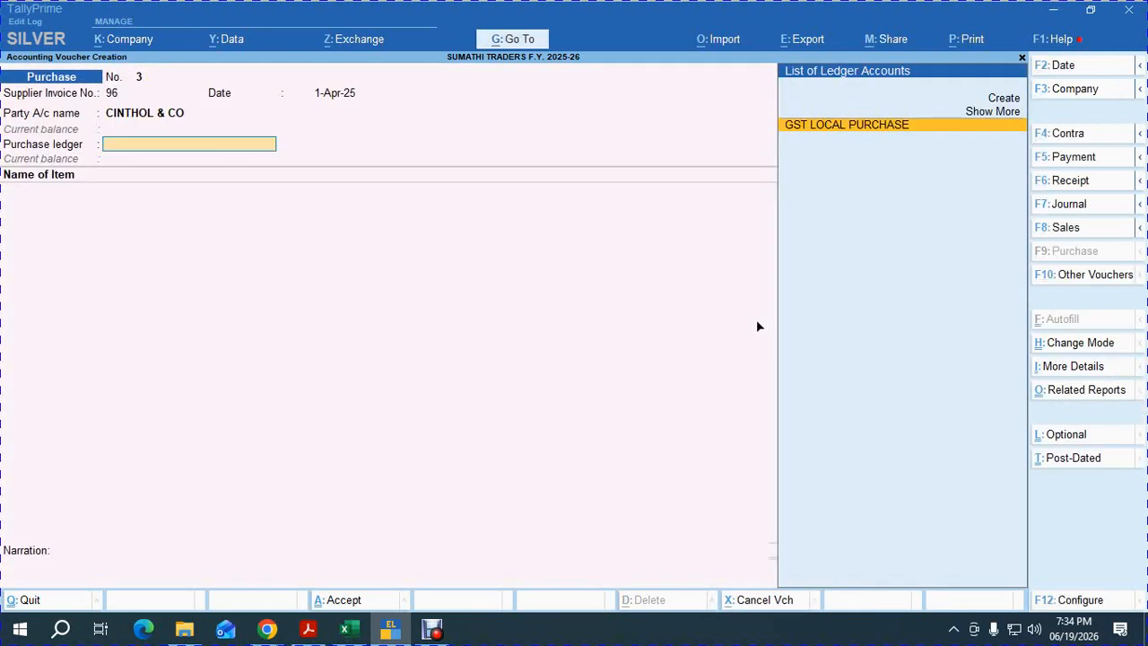
Use GST LOCAL PURCHASE and add item CINTHOL (103), 5,000 at 11.00.
key("Return")
type("103")
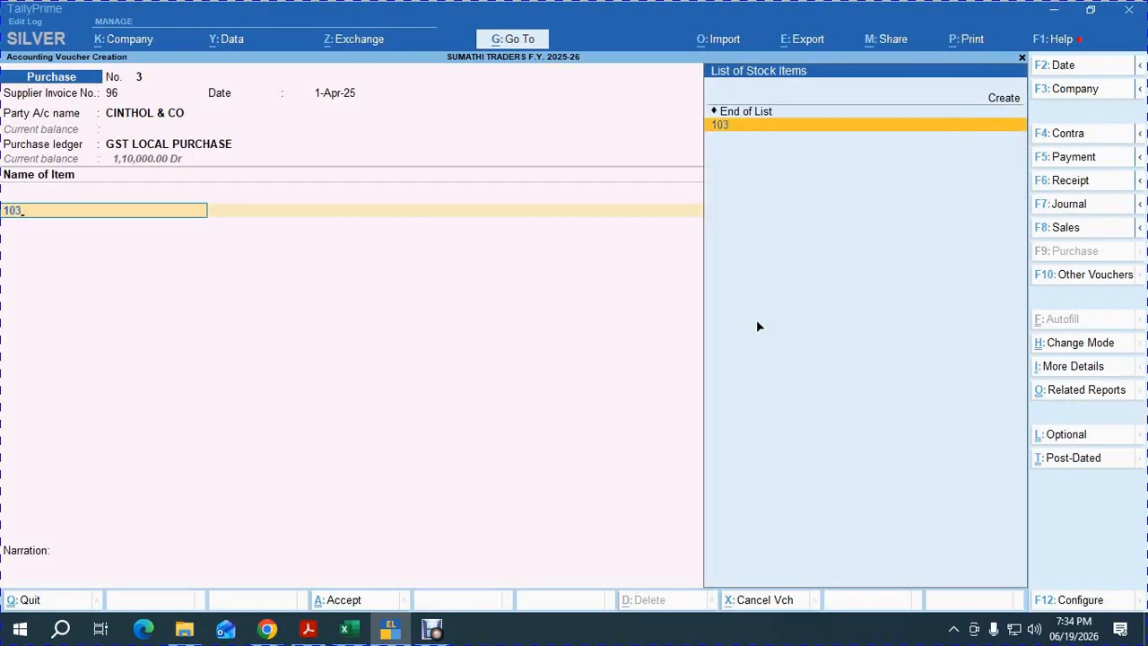
key("Return")
type("5,000")
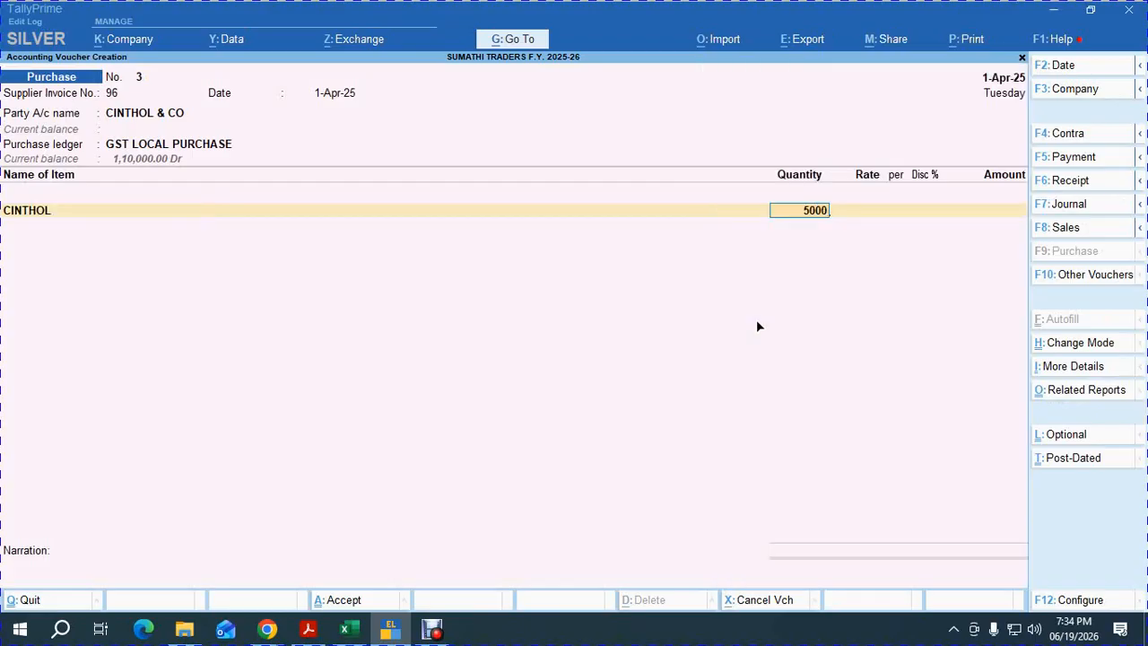
key("Return")
key("Return")
key("Return")
key("Return")
key("Return")
Add INPUT CGST and INPUT SGST ledgers of 4,950 each.
key("Return")
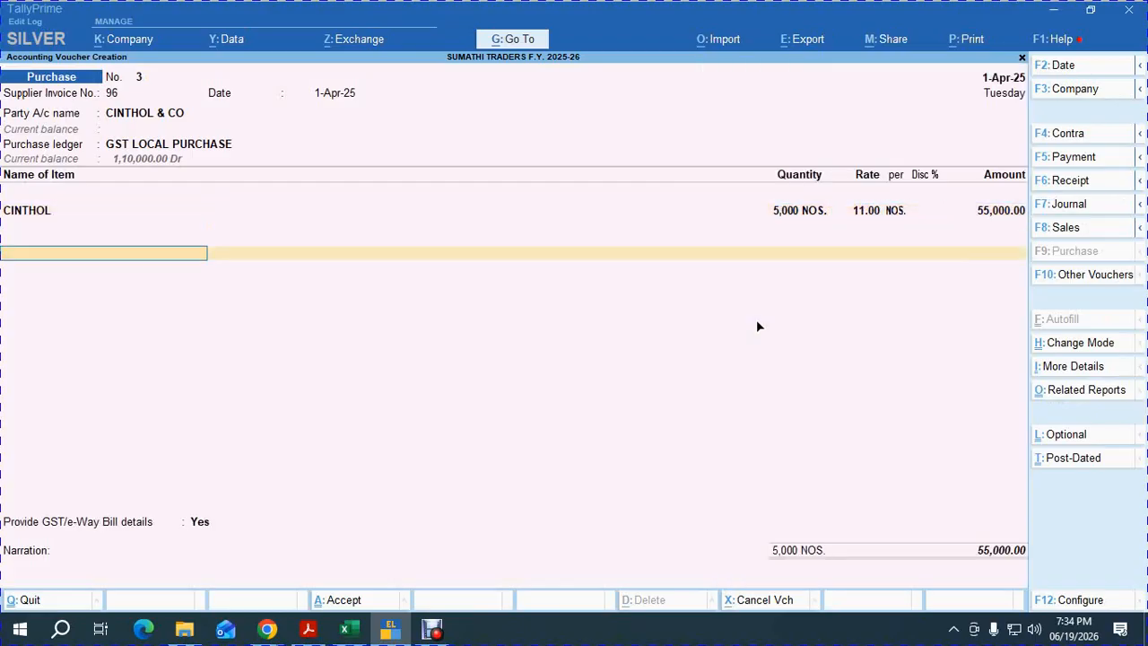
type("IN")
key("Return")
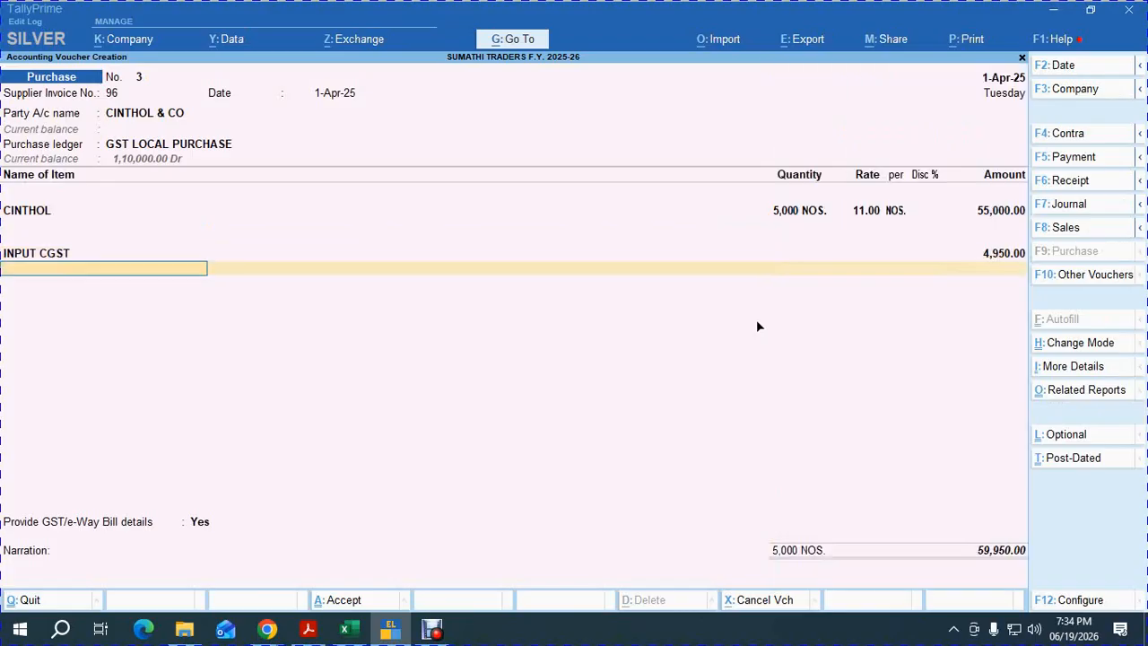
key("Return")
type("IN")
key("Down")
key("Return")
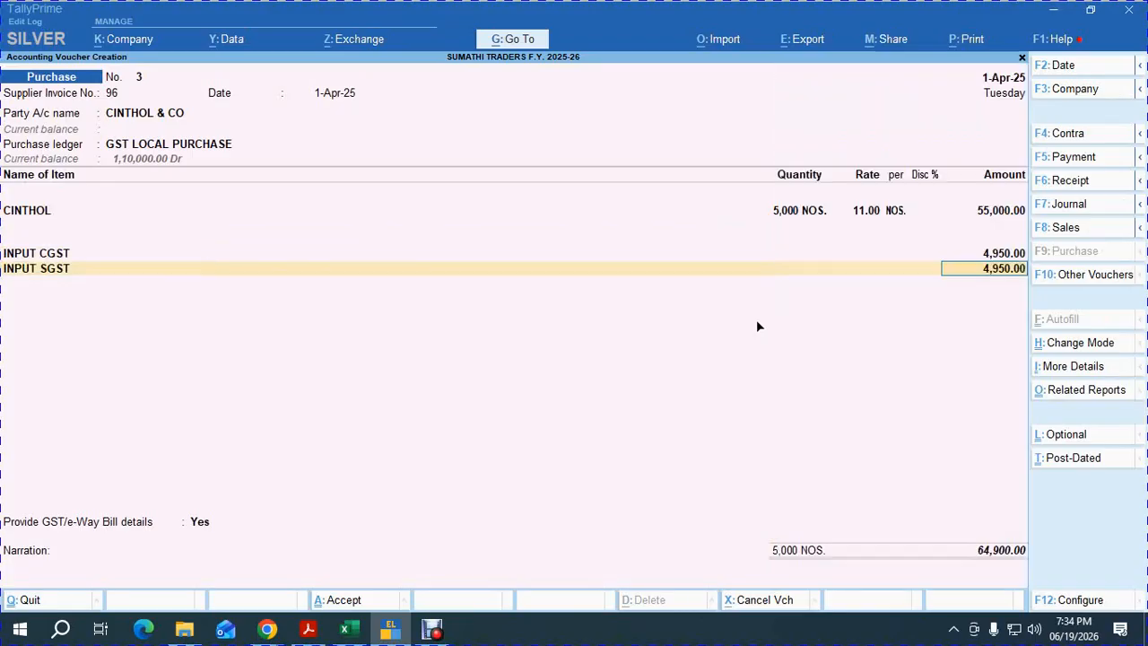
Answer No to GST/e-Way Bill details, accept bill-wise details, and save the 64,900 voucher.
key("Return")
key("Return")
key("Up")
key("Return")
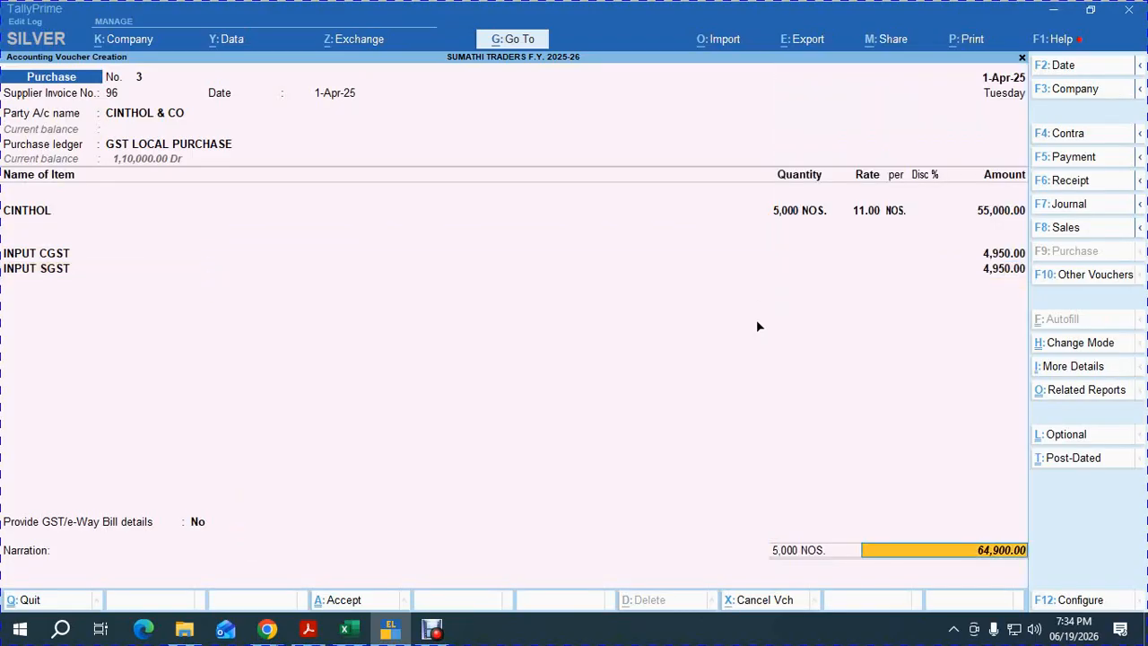
key("Return")
key("Return")
key("Return")
key("Return")
key("Return")
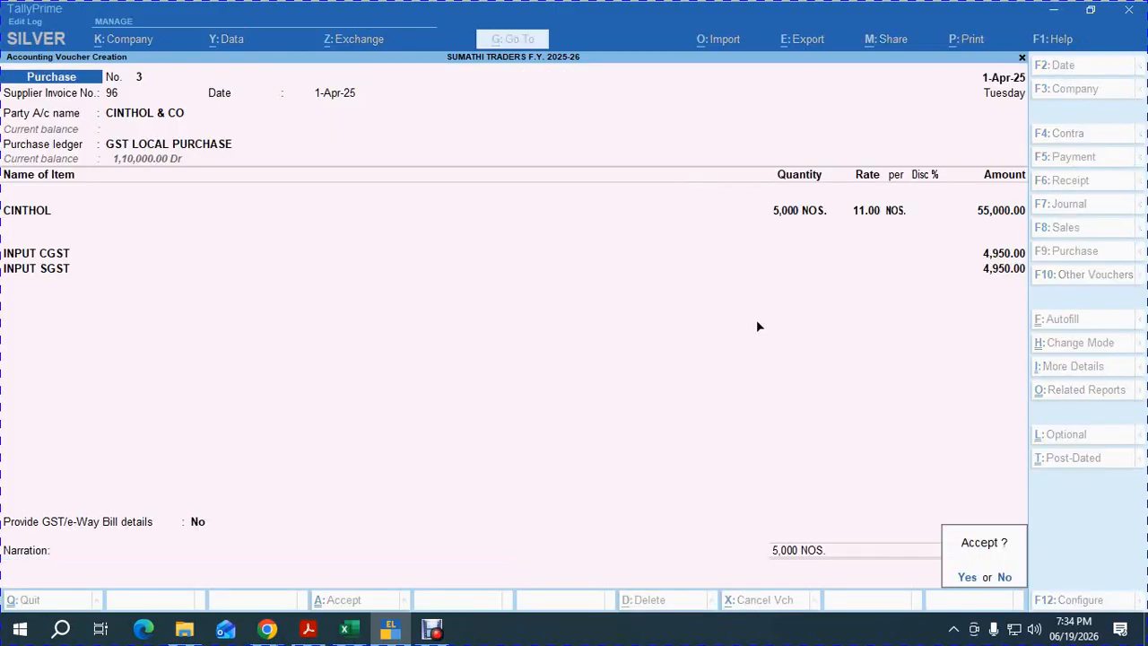
key("Return")
key("Escape")
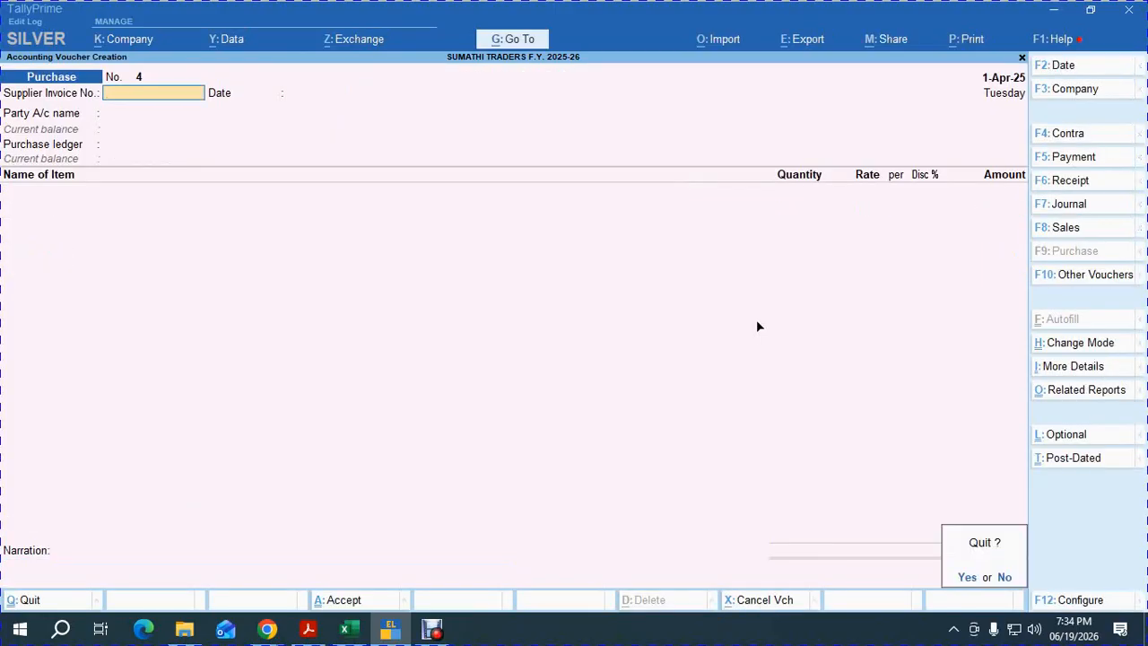
Open Stock Summary in detail to check CINTHOL, HAMAM and LUX: 15,000 NOS. worth 1,65,000.
key("Return")
key("Down")
key("Down")
key("Down")
key("Down")
key("Down")
key("Down")
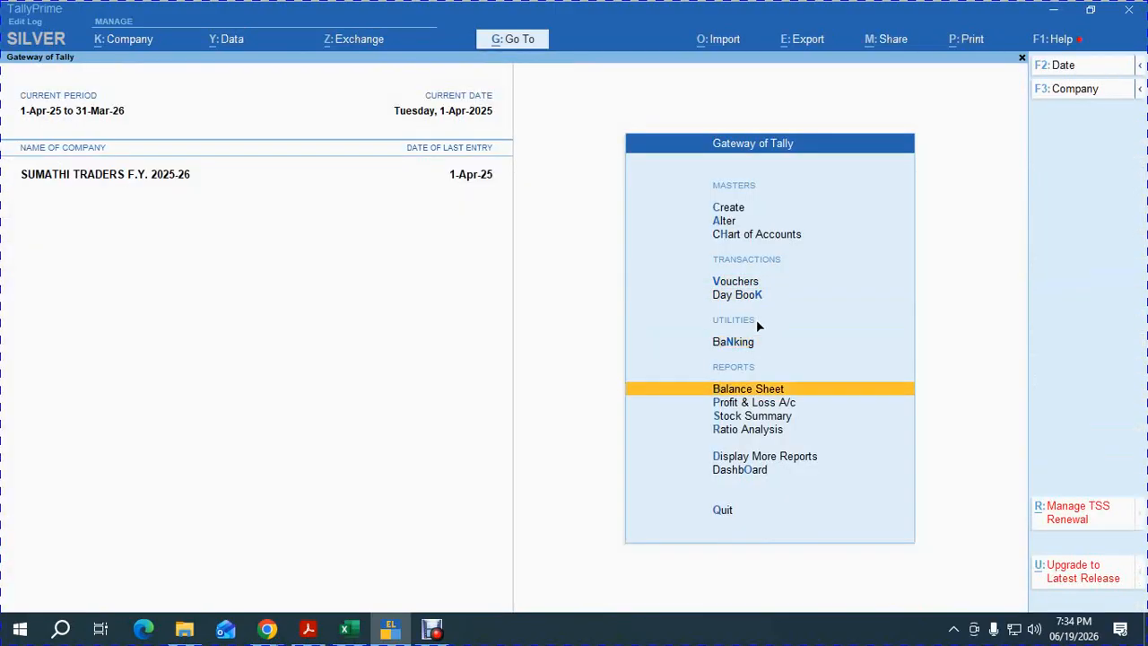
key("Up")
key("Return")
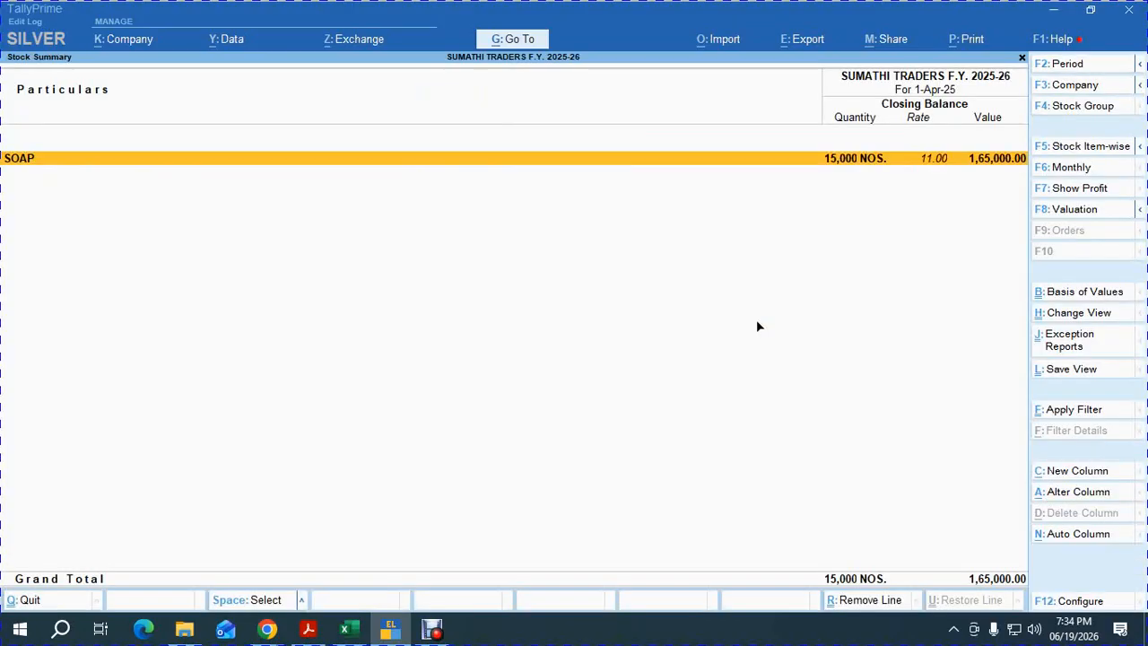
key("alt+F5")
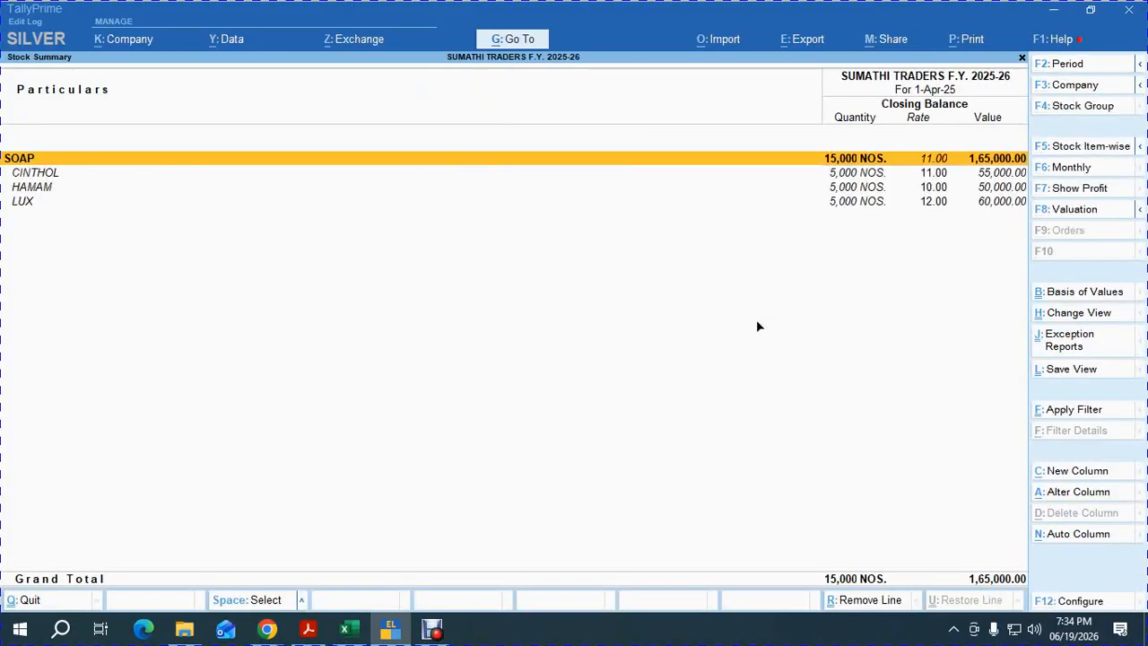
key("Down")
key("Down")
key("Down")
key("Up")
key("Up")
key("Up")
key("Down")
key("Down")
key("Down")
Close the stock summary and switch to the Excel checklist.
key("Escape")
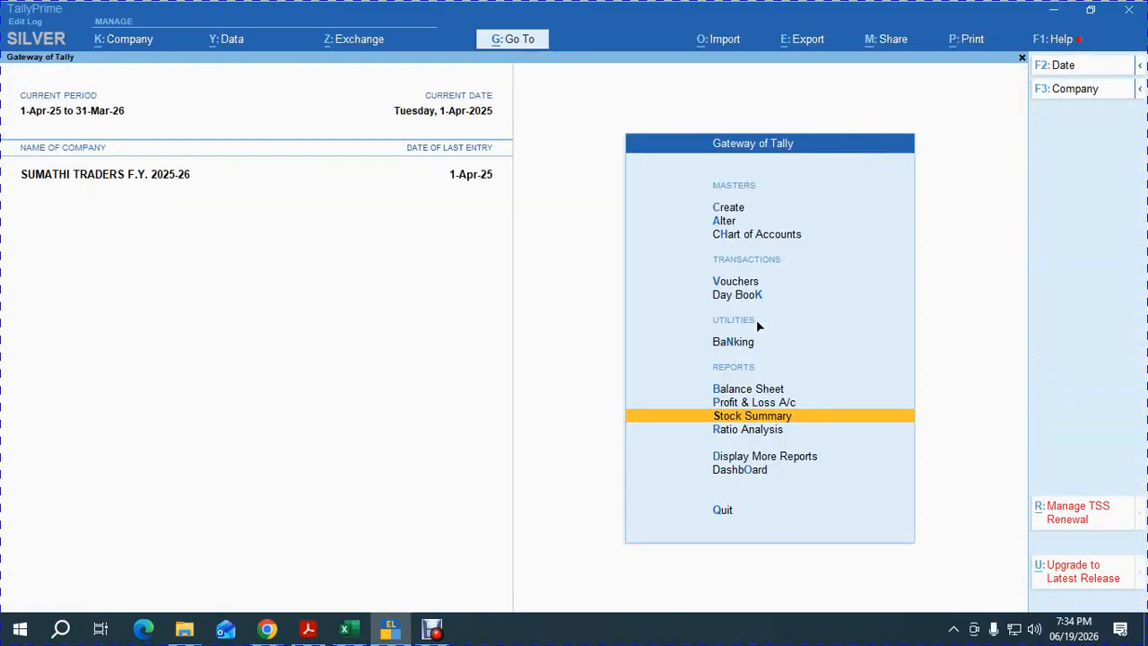
key("Escape")
key("Escape")
key("alt+Tab")
key("alt+Tab")
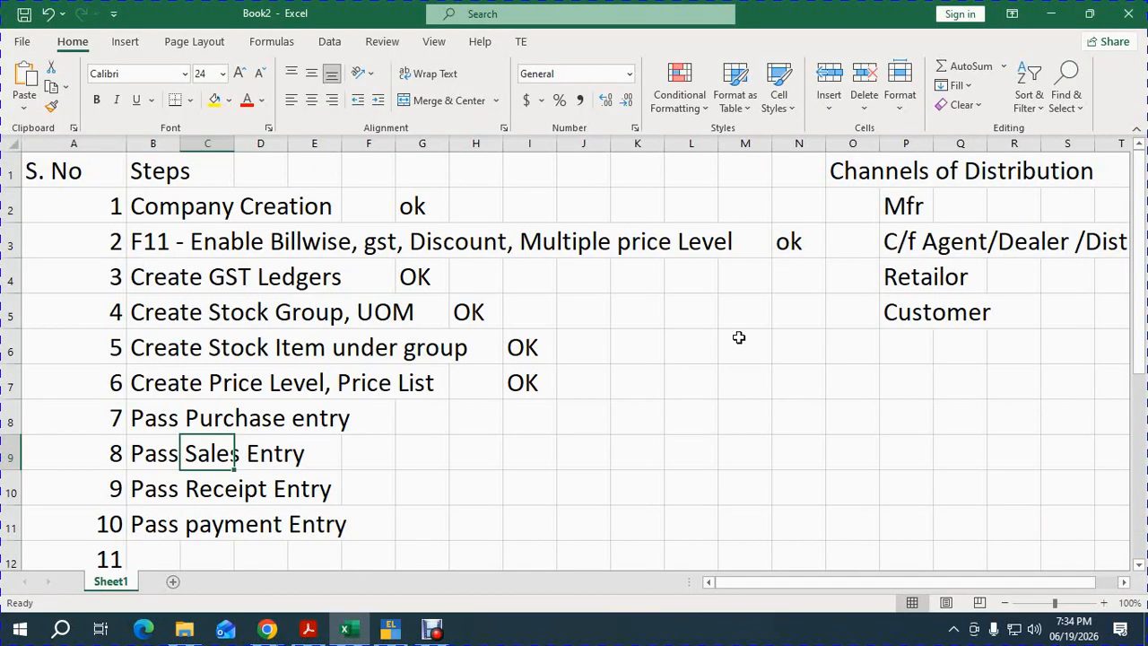
Enter OK in I8 for the Pass Purchase entry step and select B9.
left_click(547, 424)
type("OK")
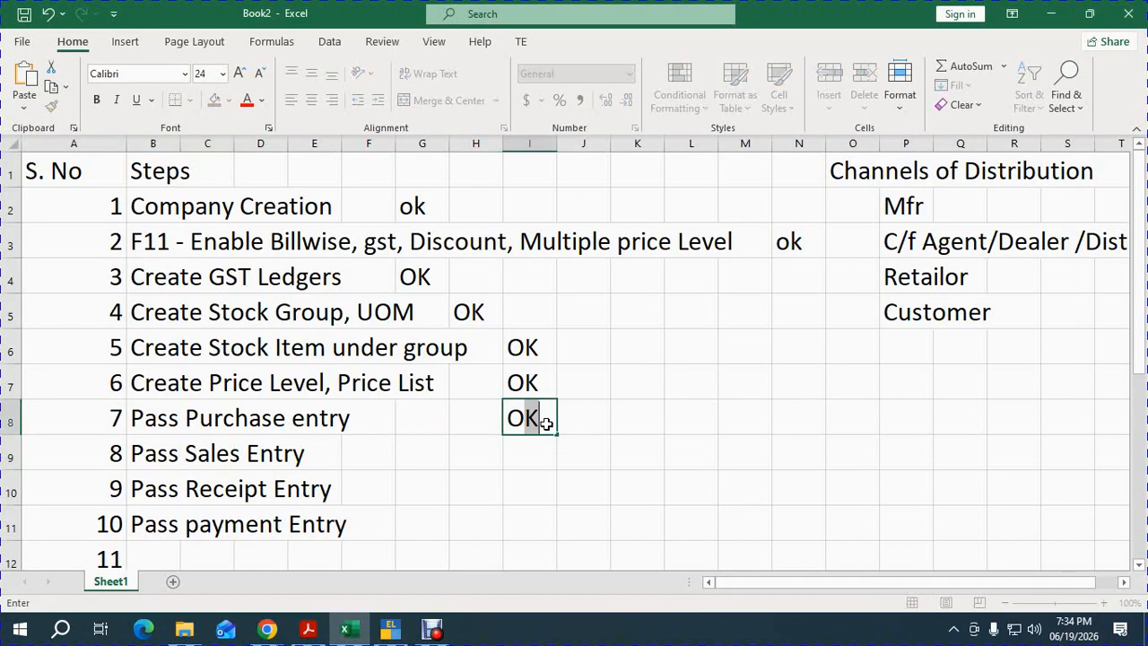
key("Return")
left_click(148, 458)
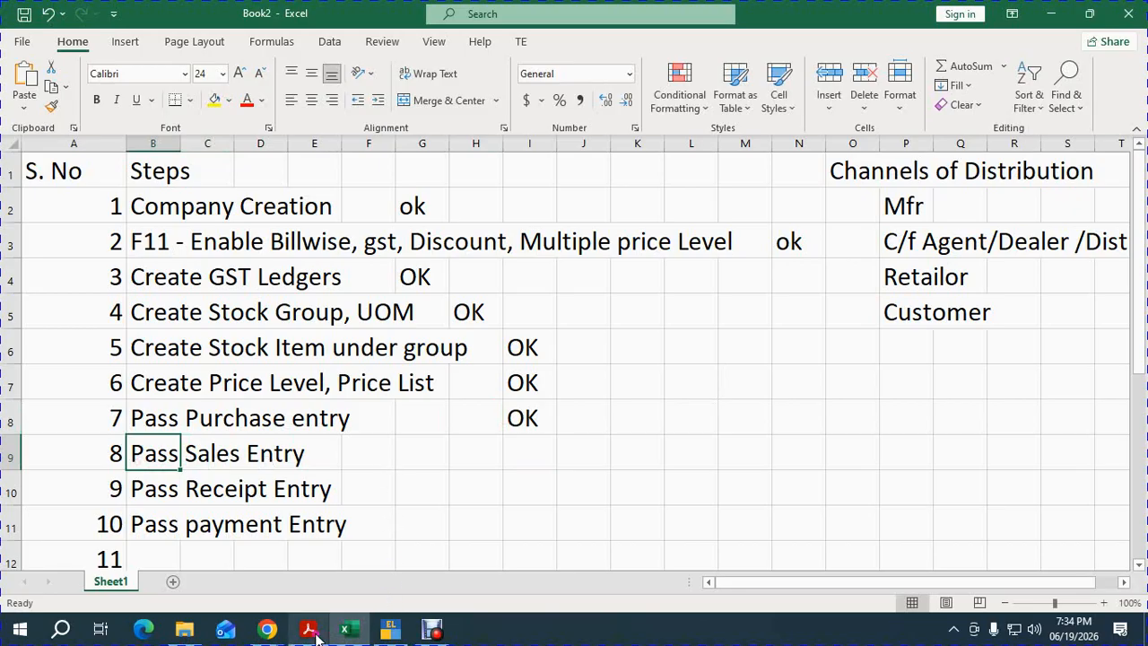
Check the exercise PDF, then switch to TallyPrime's Gateway of Tally.
mouse_move(314, 631)
left_click(309, 570)
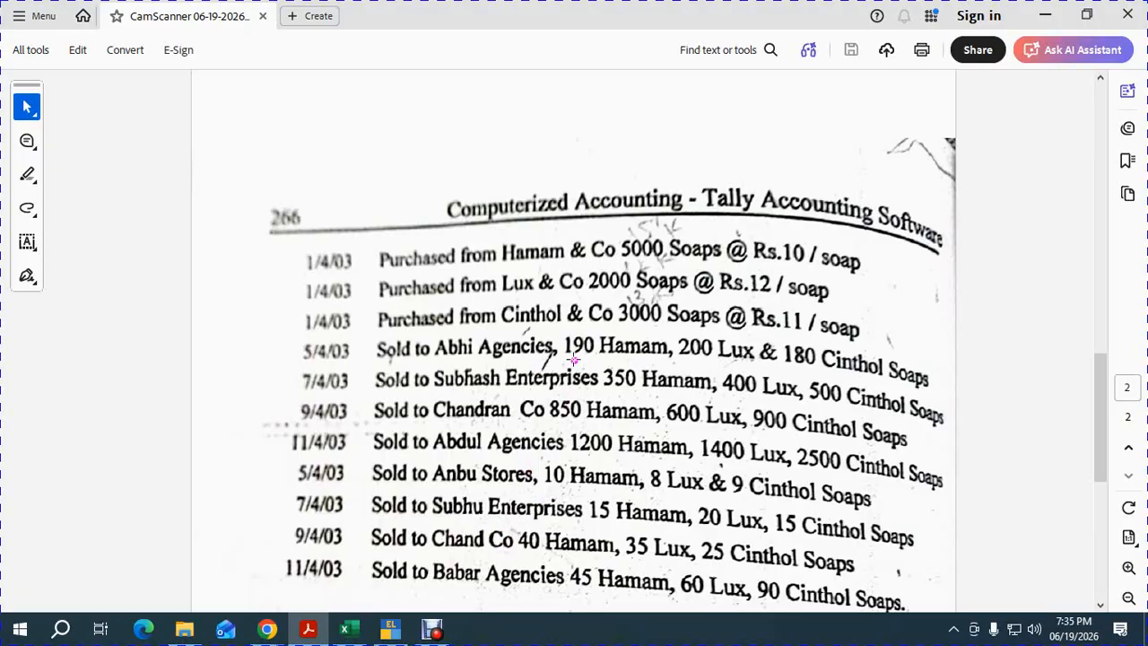
key("alt+Tab")
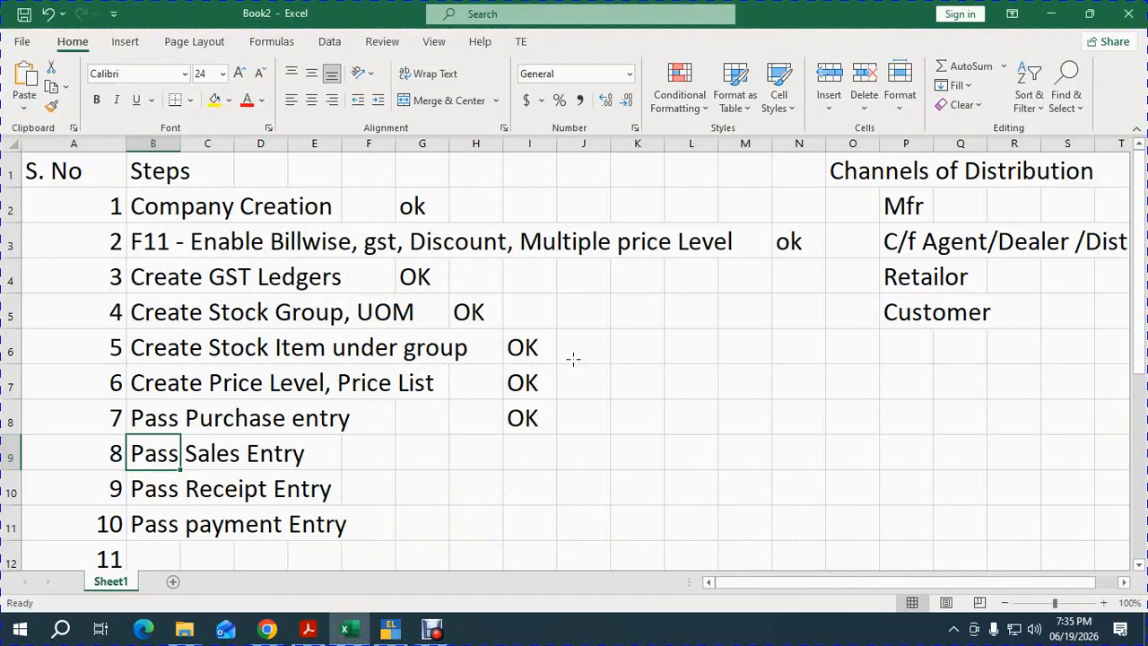
key("alt+Tab")
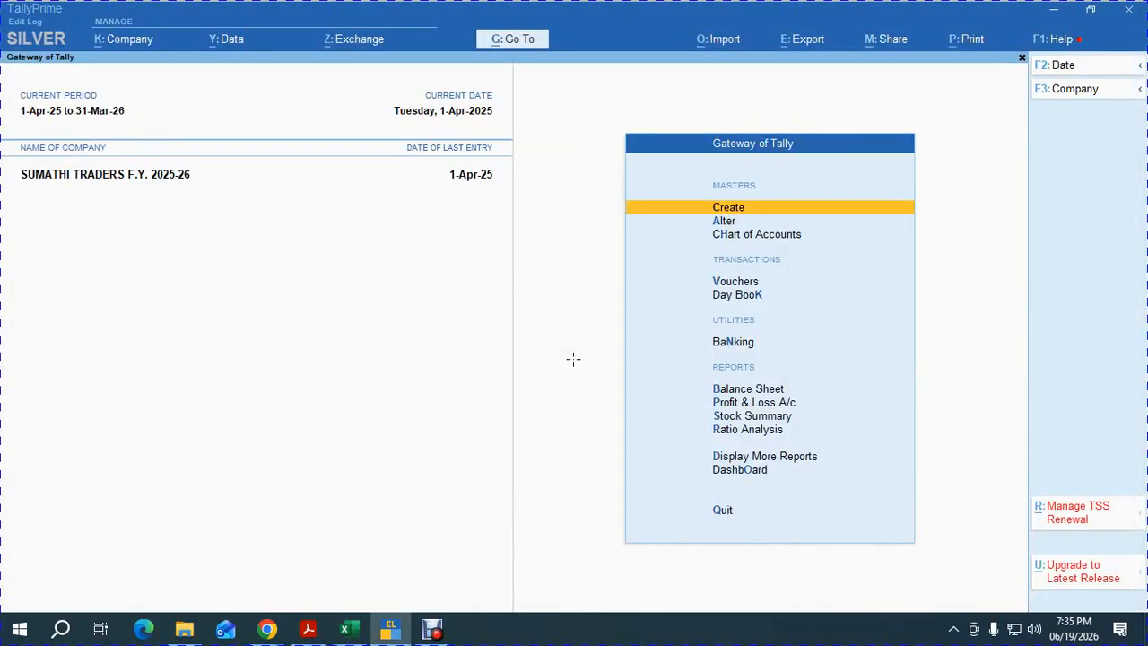
Open a Sales voucher with F8 and start a new party ledger, then switch to Excel.
key("Down")
key("Down")
key("Down")
key("Down")
key("Up")
key("Return")
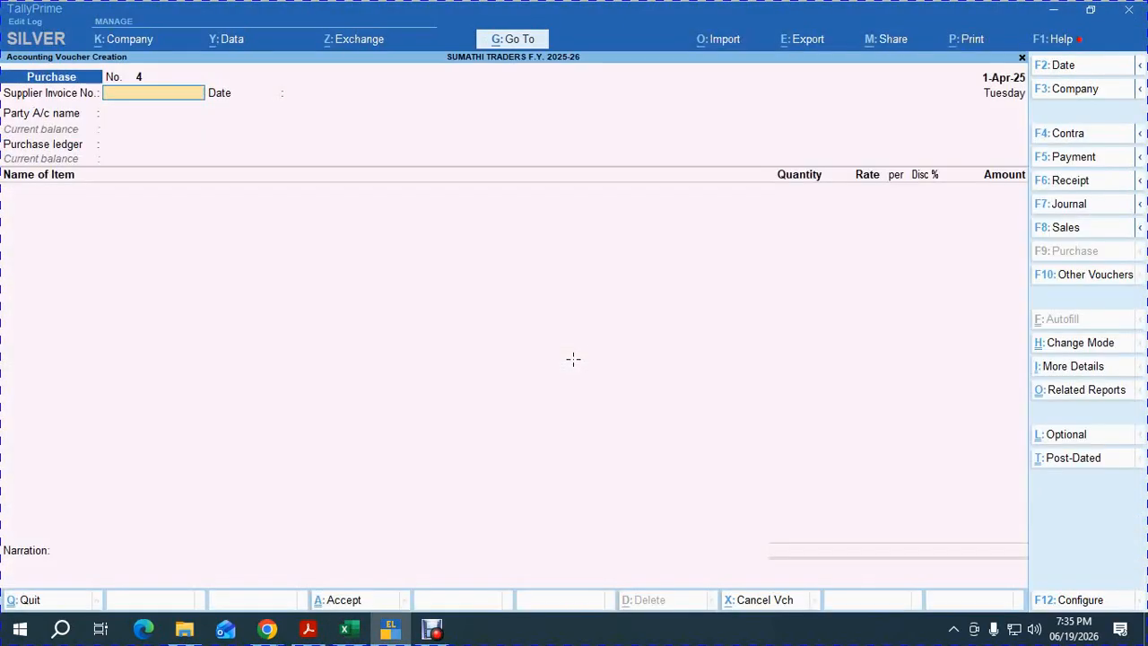
key("F8")
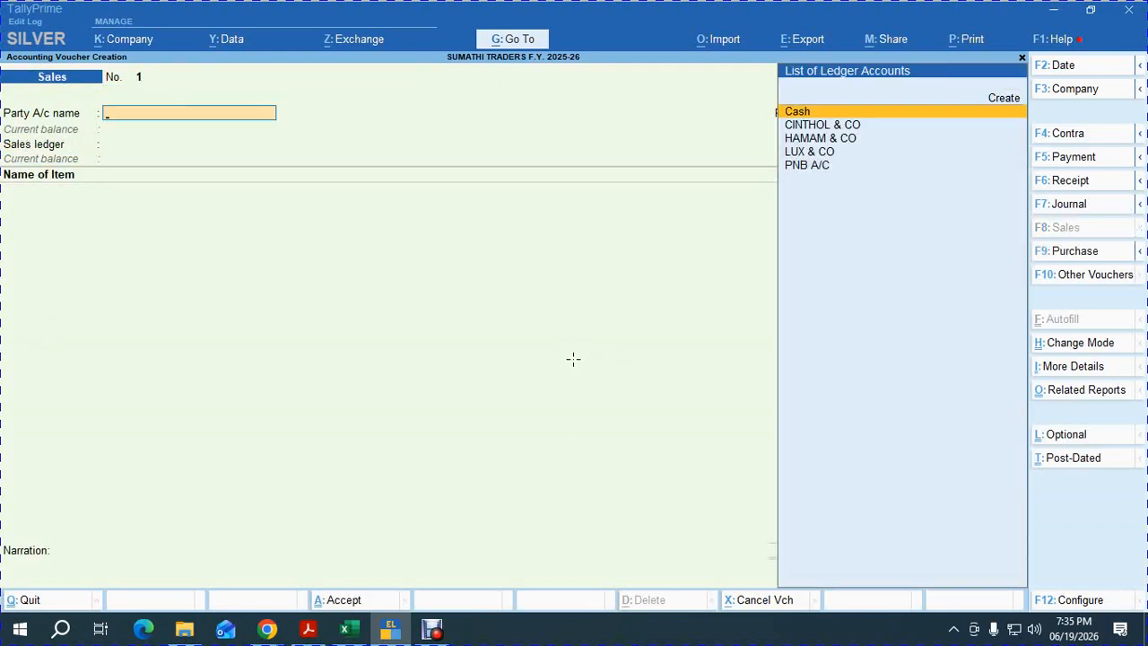
key("Up")
key("Return")
key("alt+Tab")
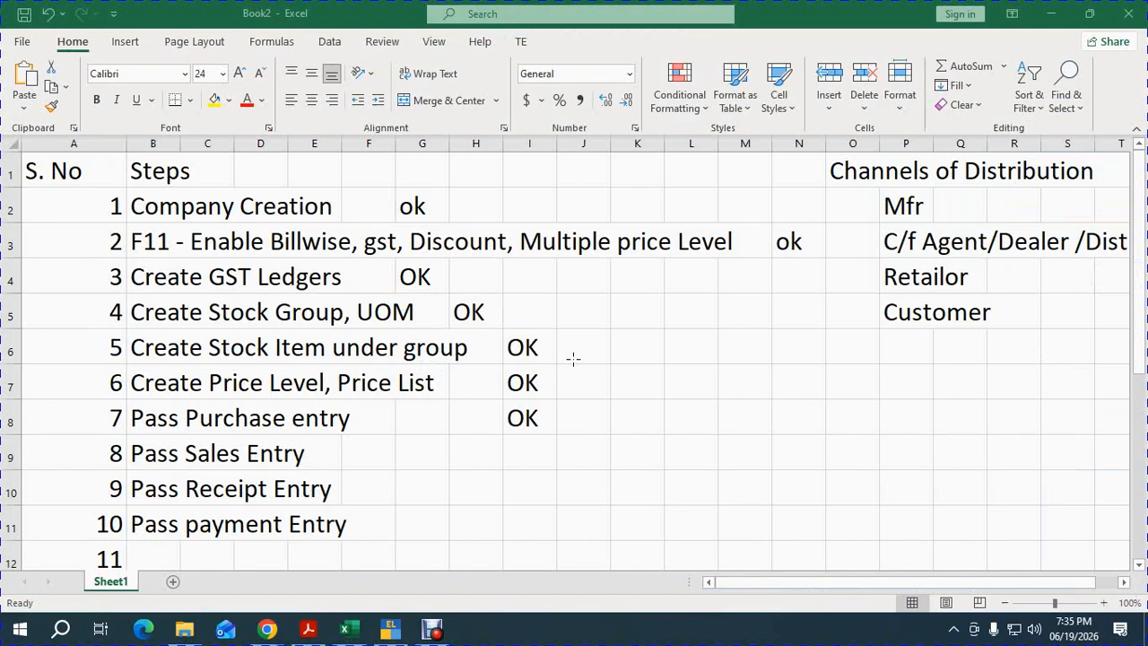
Check the soap sales list in the exercise PDF, then return to TallyPrime's blank ledger form.
left_click(308, 628)
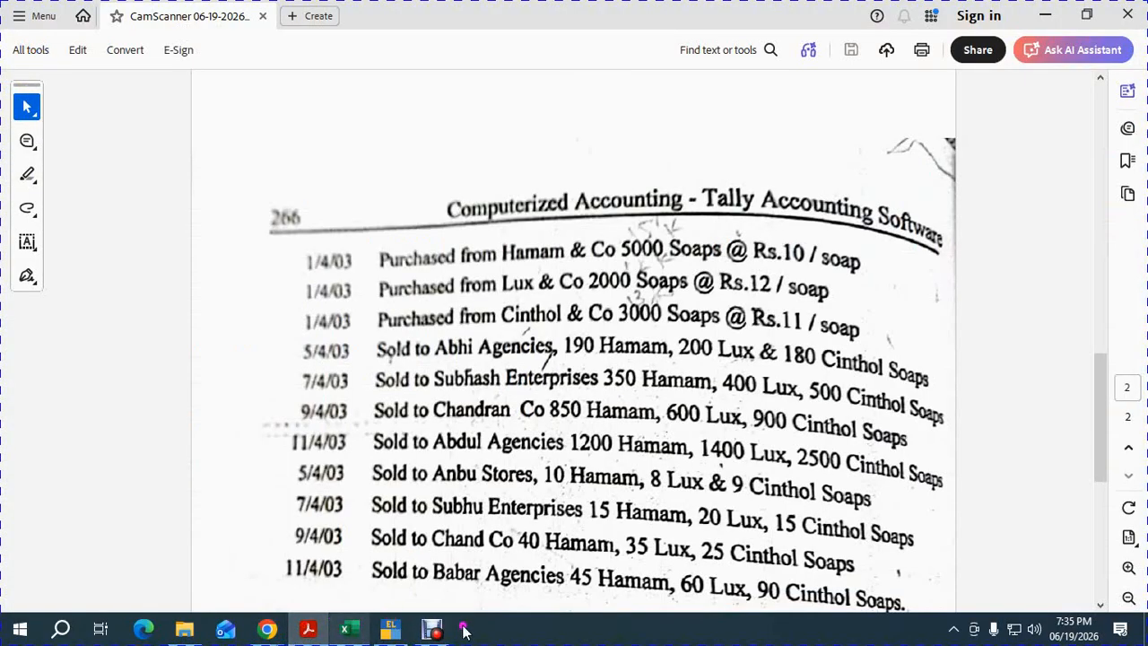
left_click(390, 628)
left_click(318, 631)
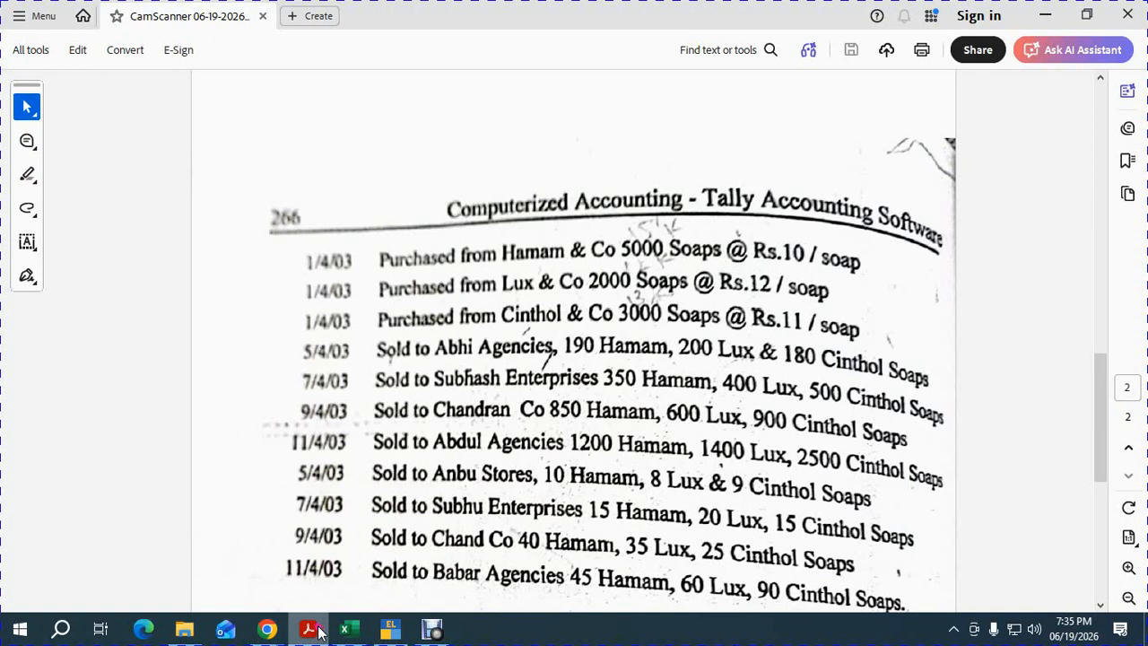
key("alt+Tab")
key("alt+Tab")
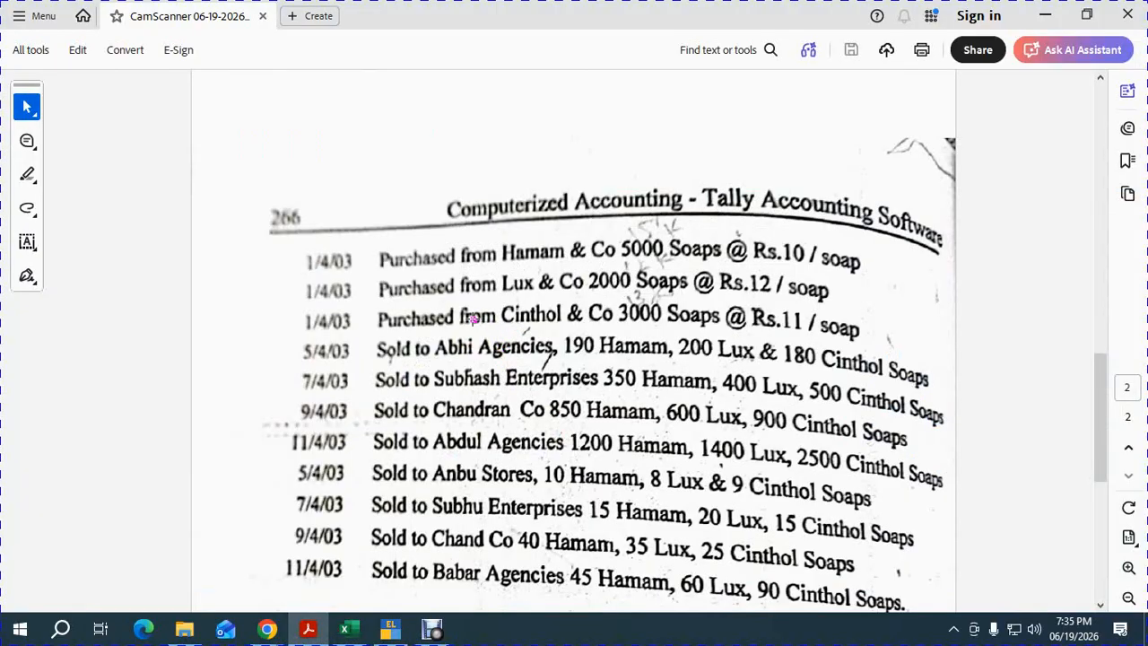
key("alt+Tab")
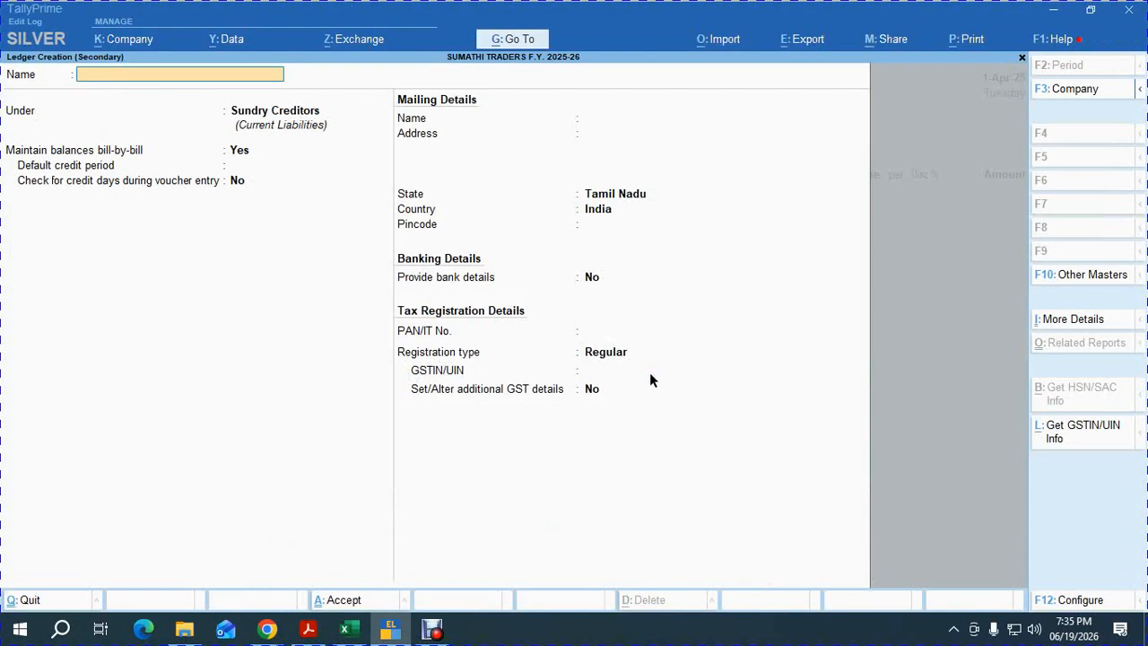
Enter ABHI AGENCIES as the ledger name, choose Sundry Debtors as its group, and bring up its configuration.
type("ABHI AGENCIES")
key("Return")
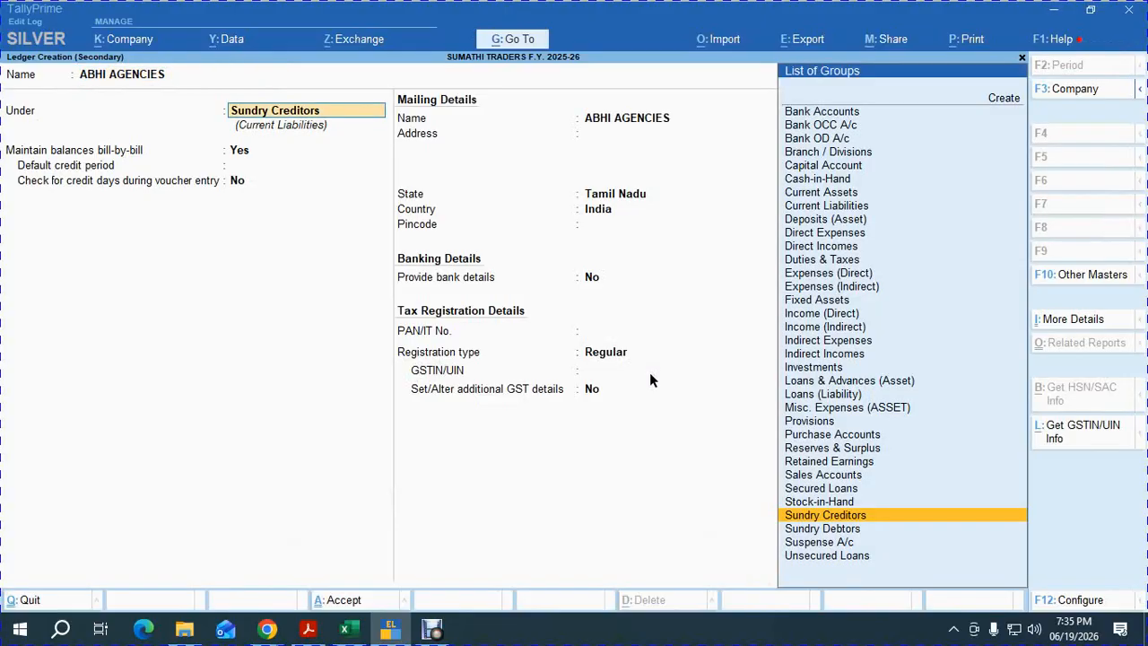
type("SUN")
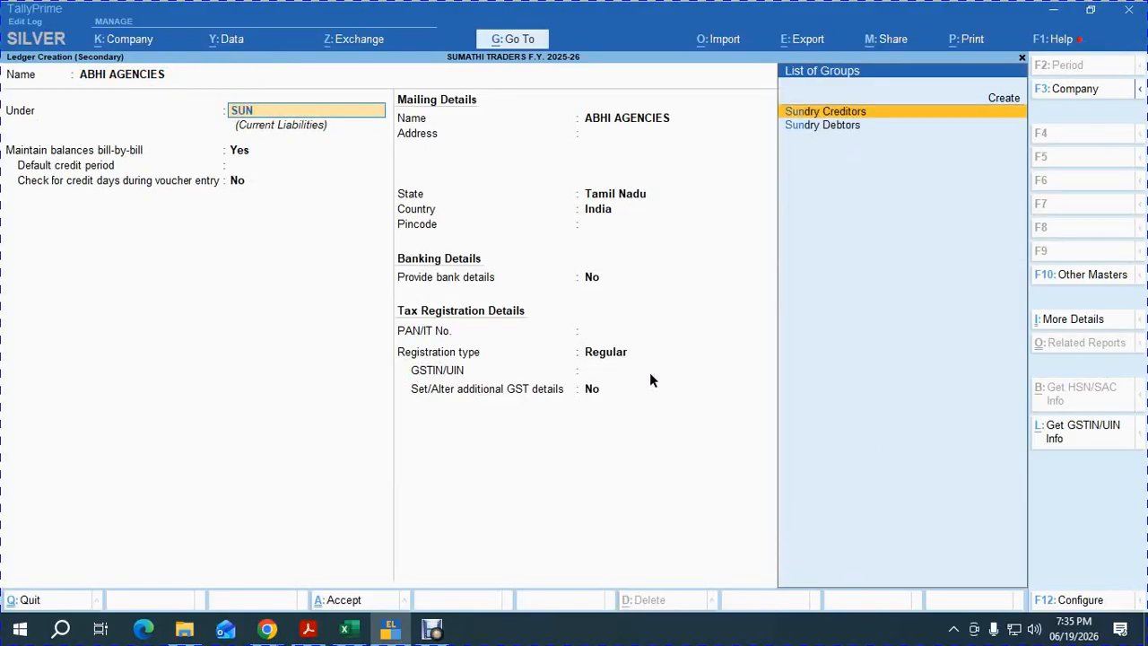
key("Down")
key("Return")
key("Return")
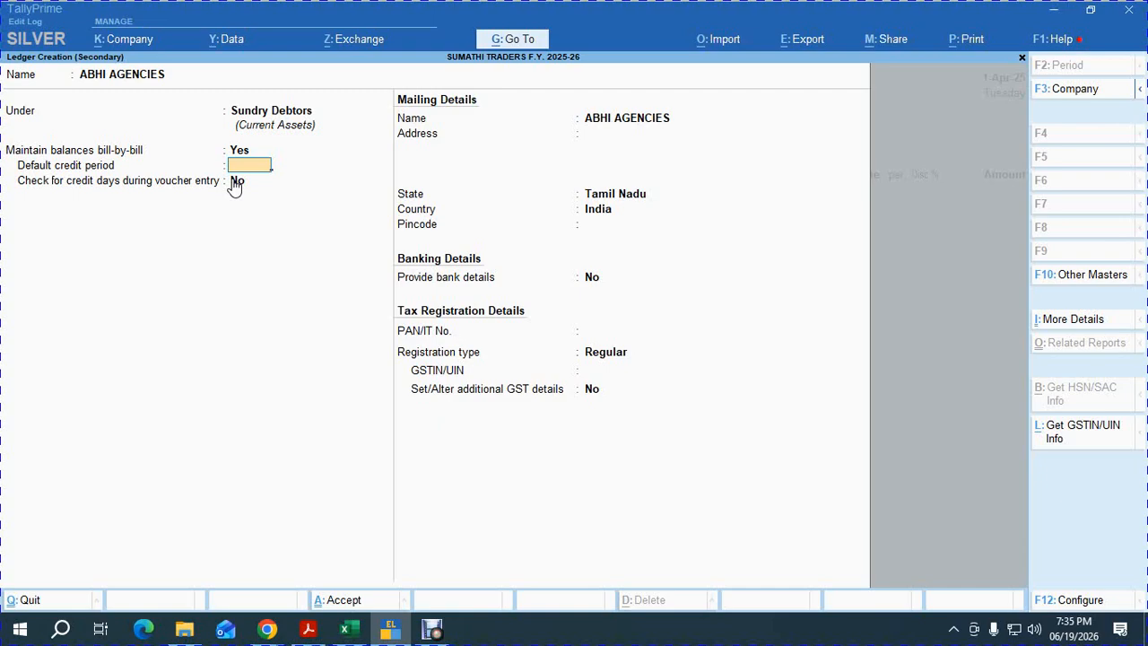
key("F12")
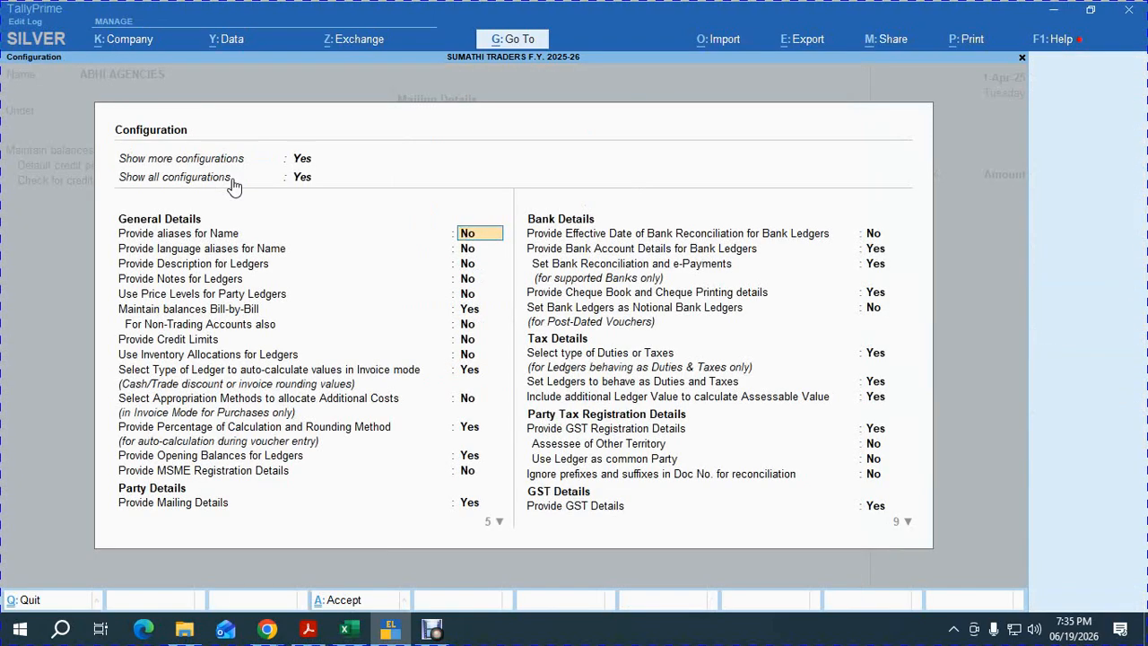
Set Use Price Levels for Party Ledgers to Yes and accept the configuration.
key("Down")
key("Down")
key("Down")
key("Down")
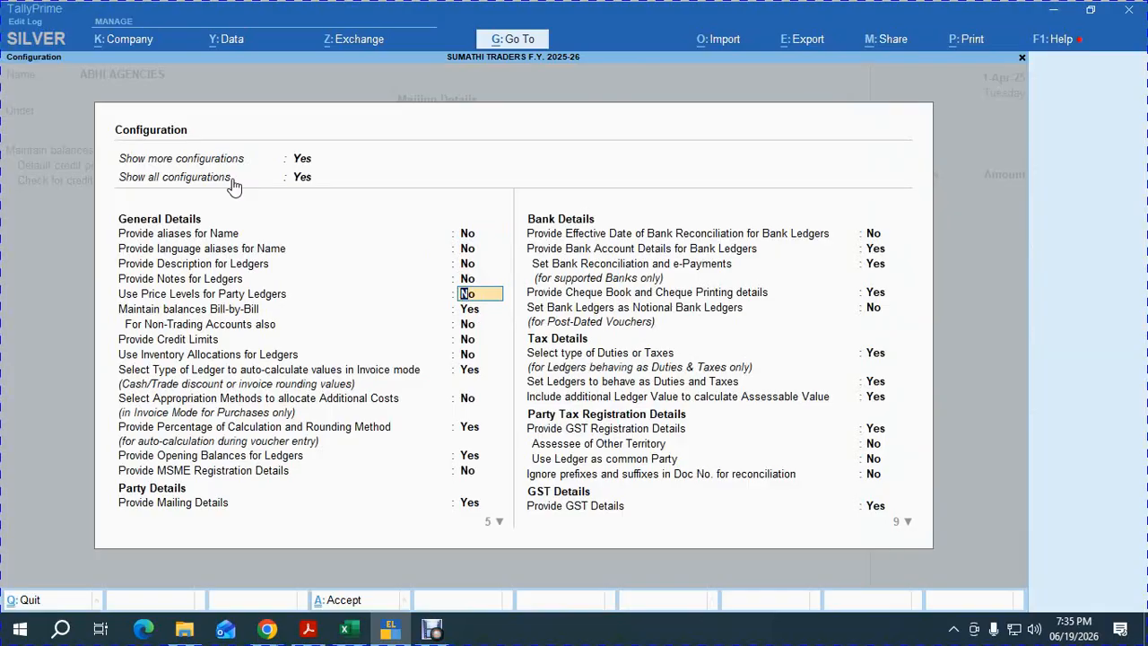
type("Y")
key("Return")
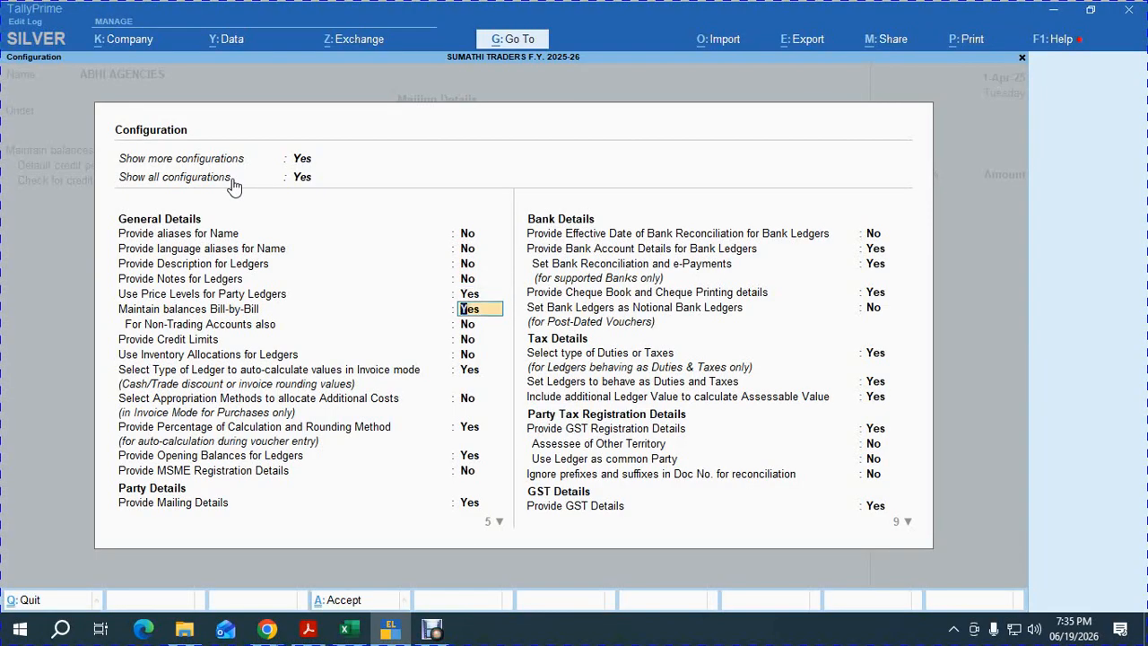
key("Up")
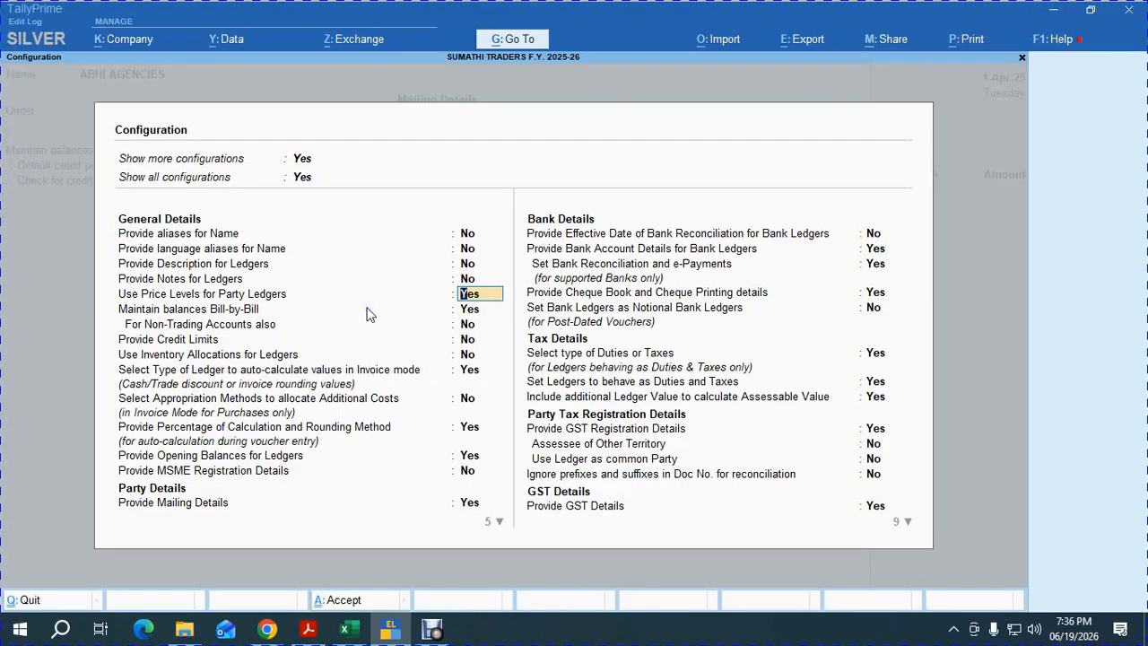
key("ctrl+a")
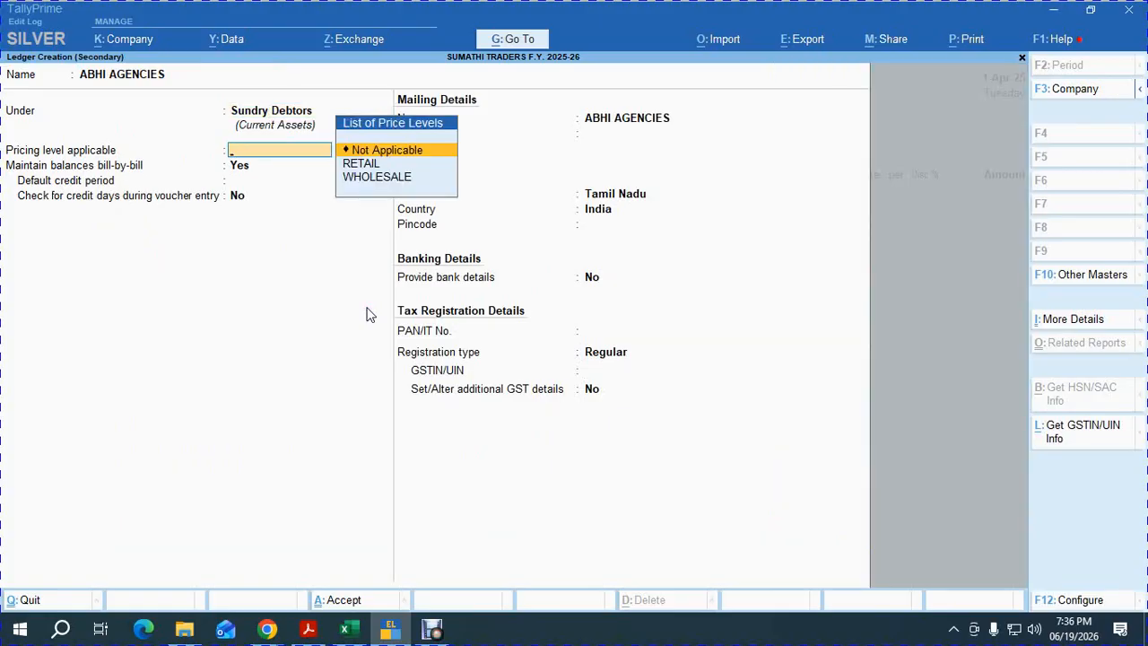
Keep pricing level Not Applicable and bill-by-bill on, set a 30-day credit period, and save ABHI AGENCIES.
key("Down")
key("Down")
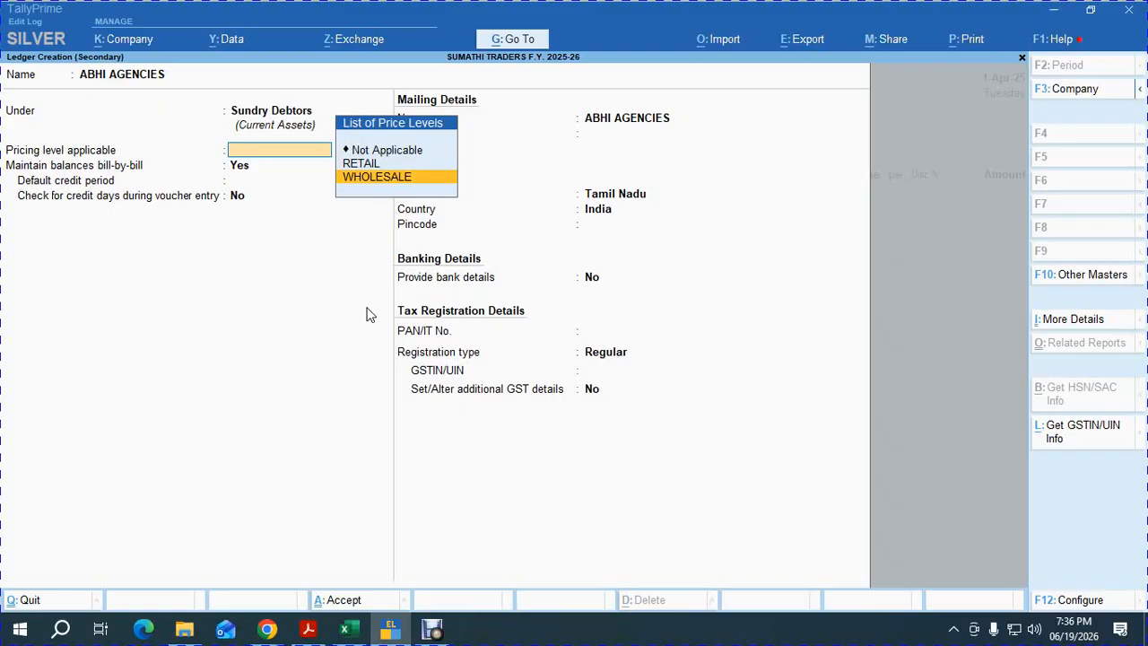
key("Up")
key("Up")
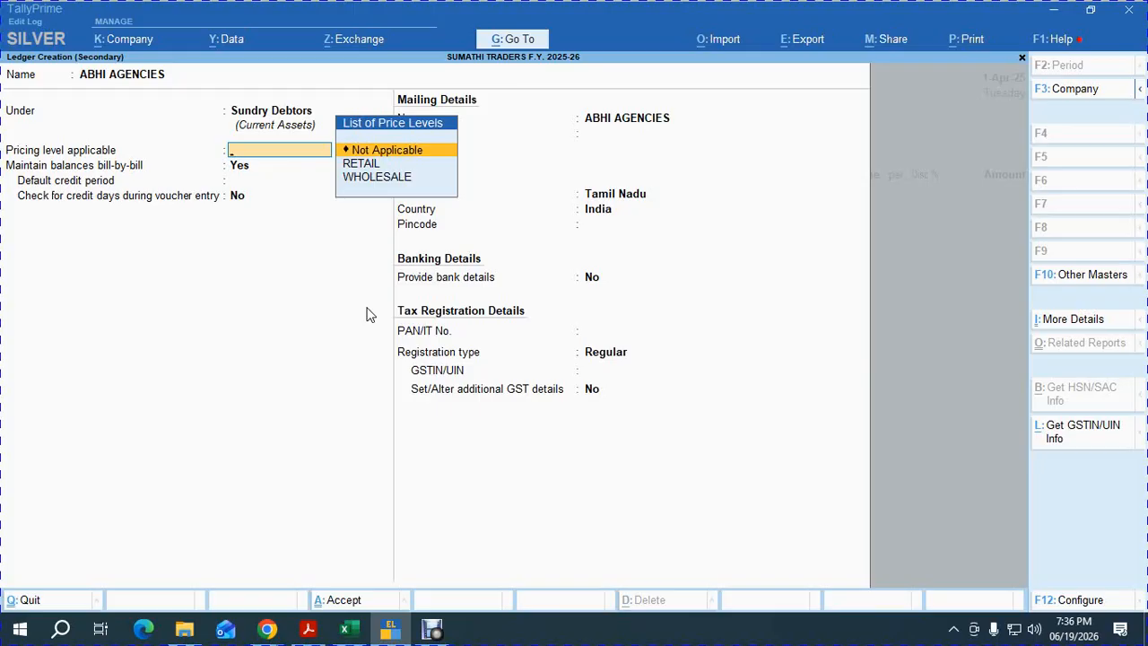
key("Return")
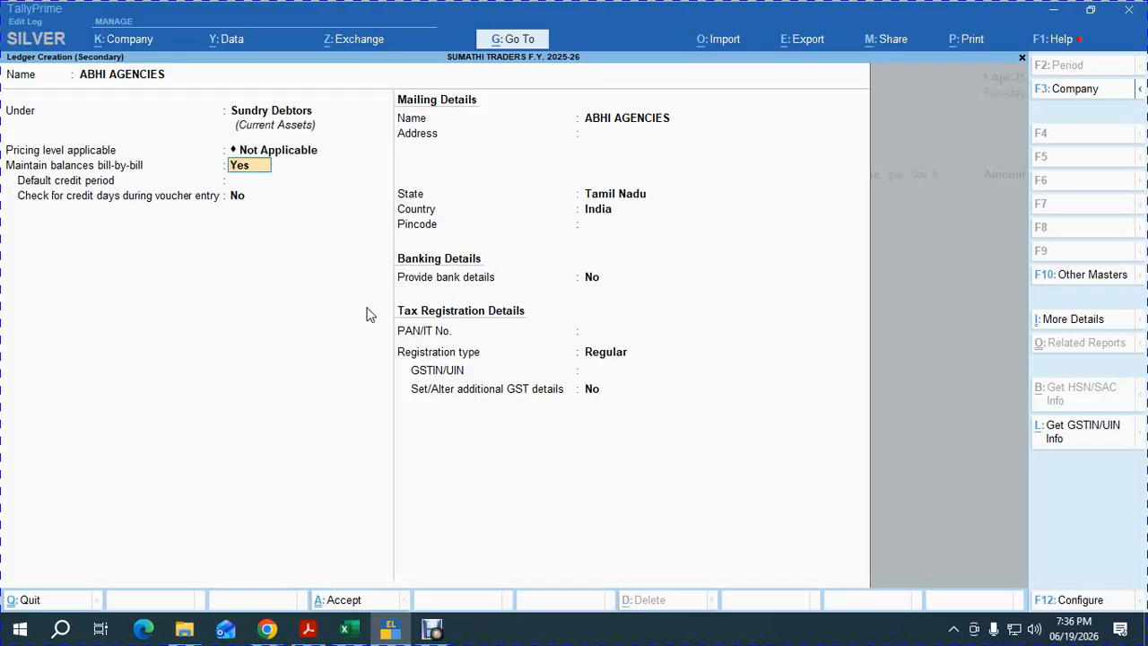
key("Return")
type("30")
key("Return")
key("Return")
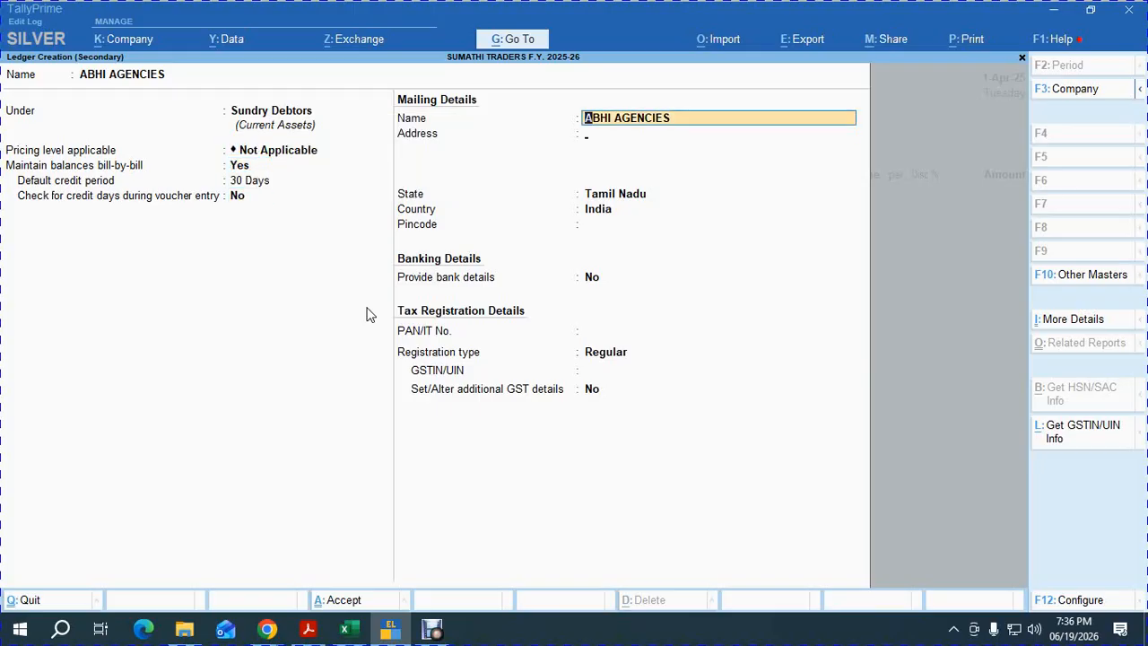
key("Return")
key("Return")
key("Return")
key("Return")
key("Return")
key("Return")
key("Return")
key("Return")
key("Return")
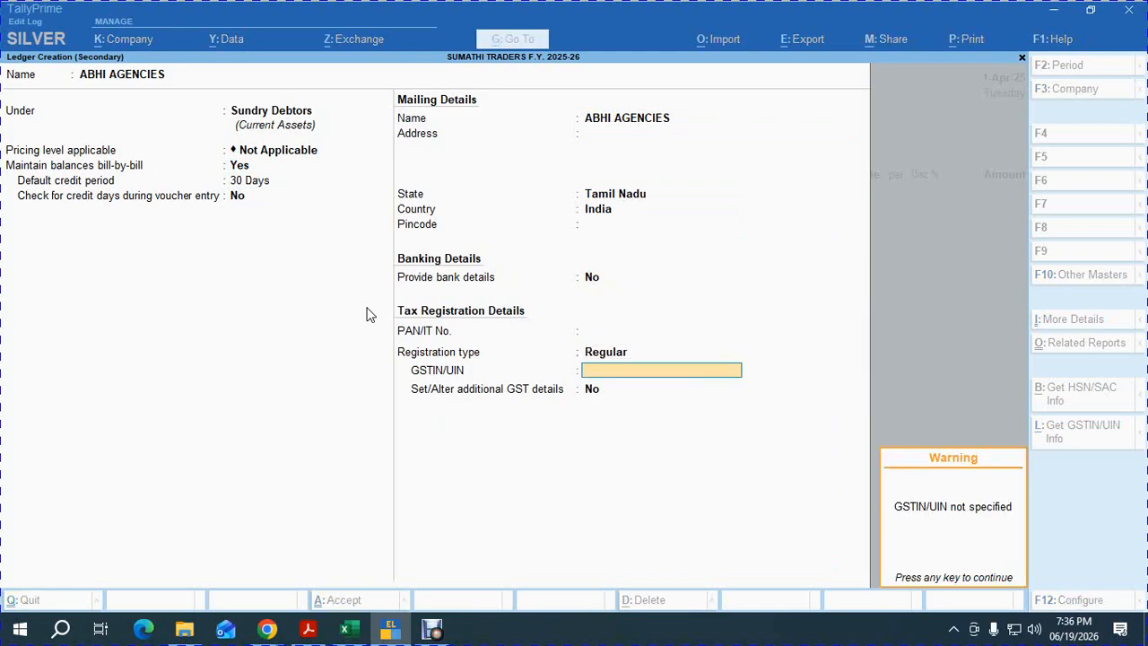
key("Return")
key("Return")
key("Return")
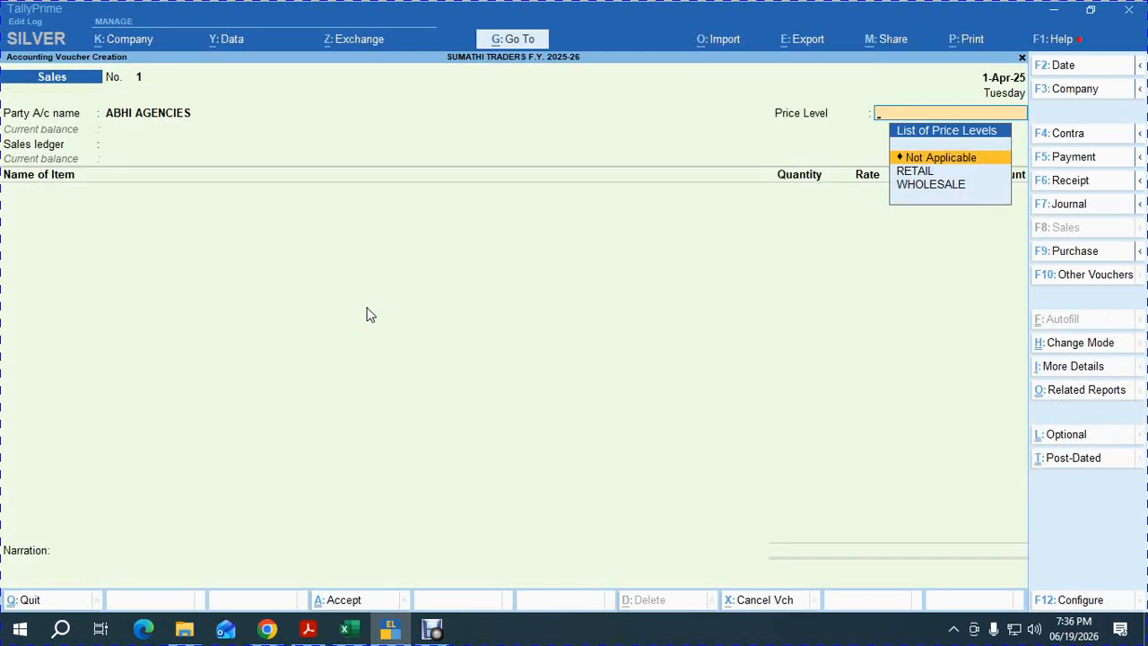
Choose the WHOLESALE price level and GST LOCAL SALES ledger, then add HAMAM with quantity 190.
key("Down")
key("Down")
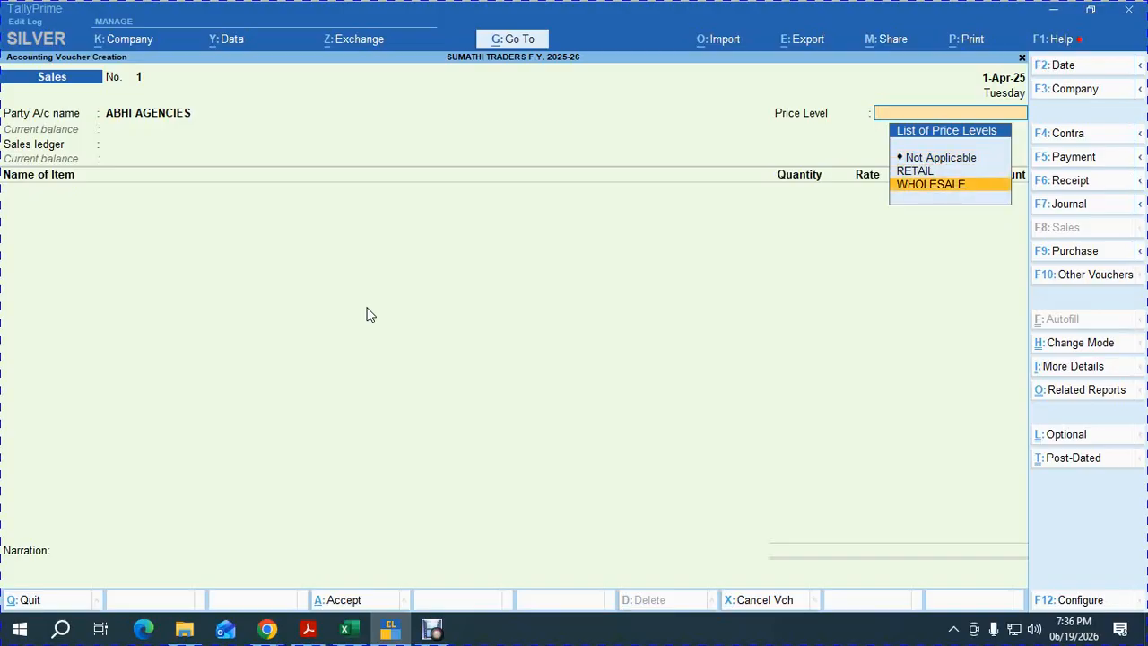
key("Up")
key("Down")
key("Return")
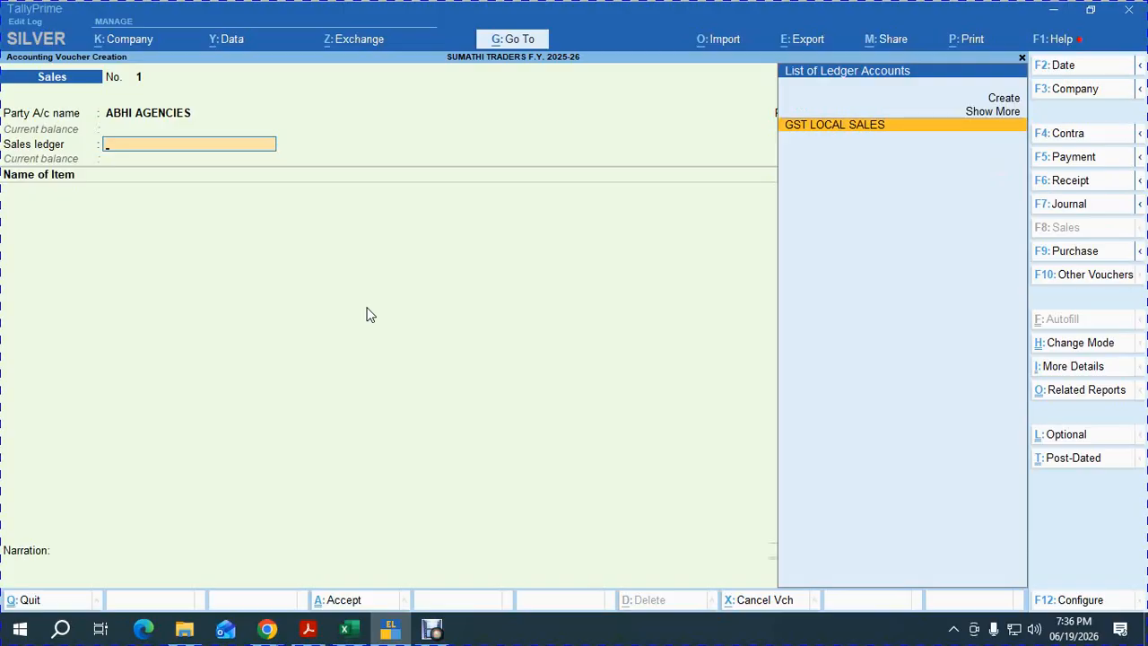
key("Return")
type("h")
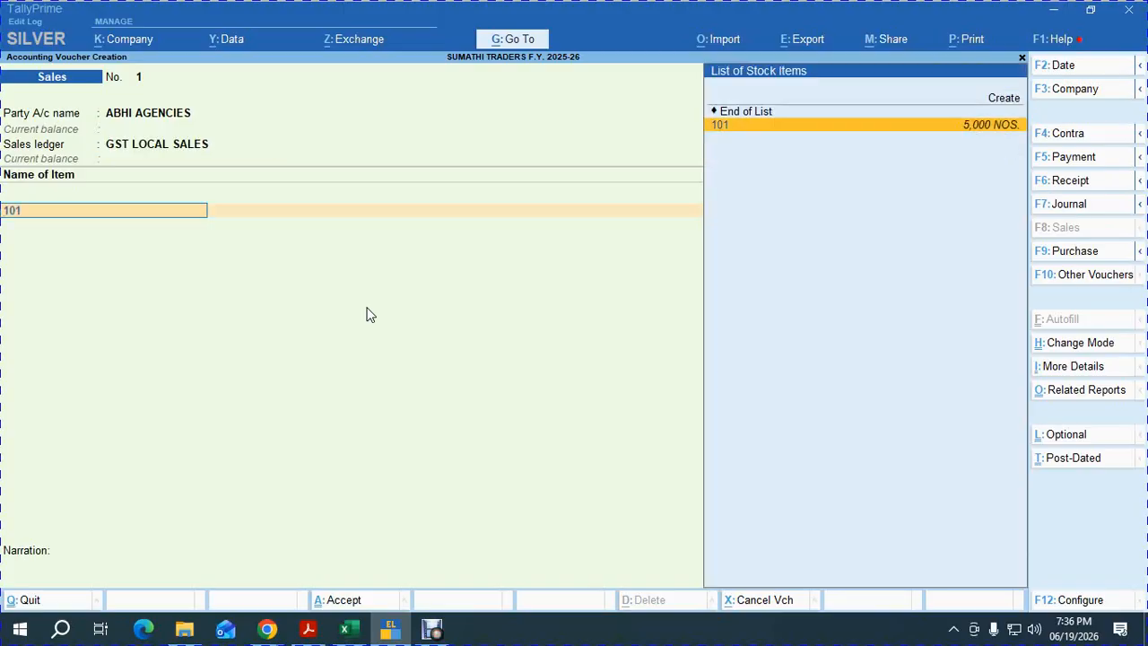
key("Return")
key("alt+Tab")
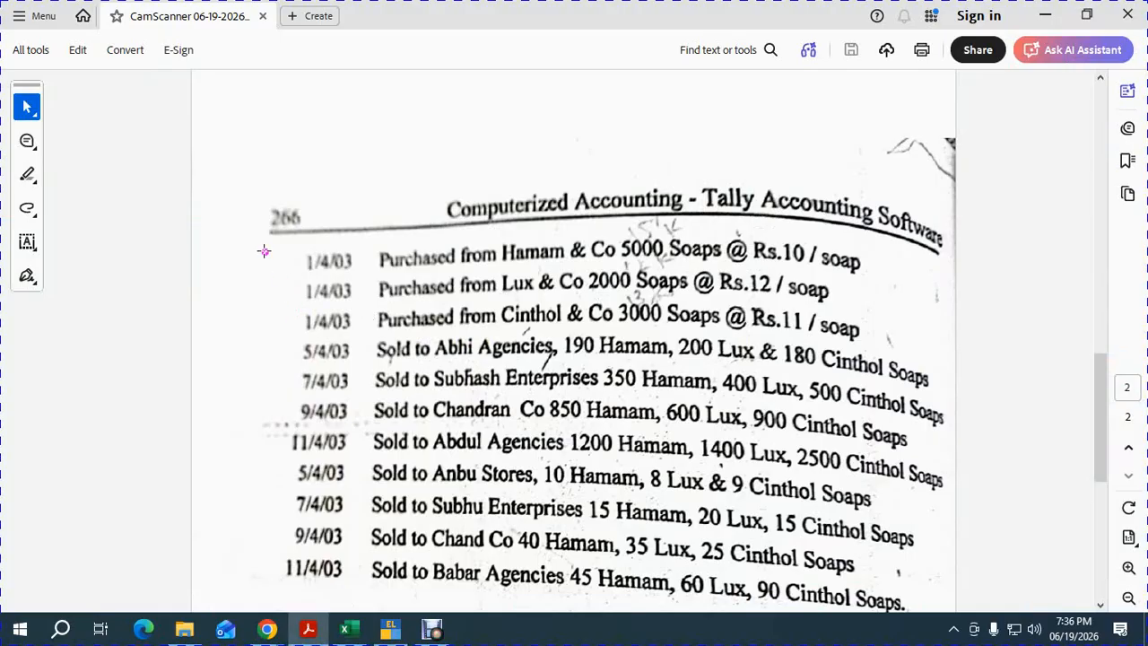
key("alt+Tab")
type("190")
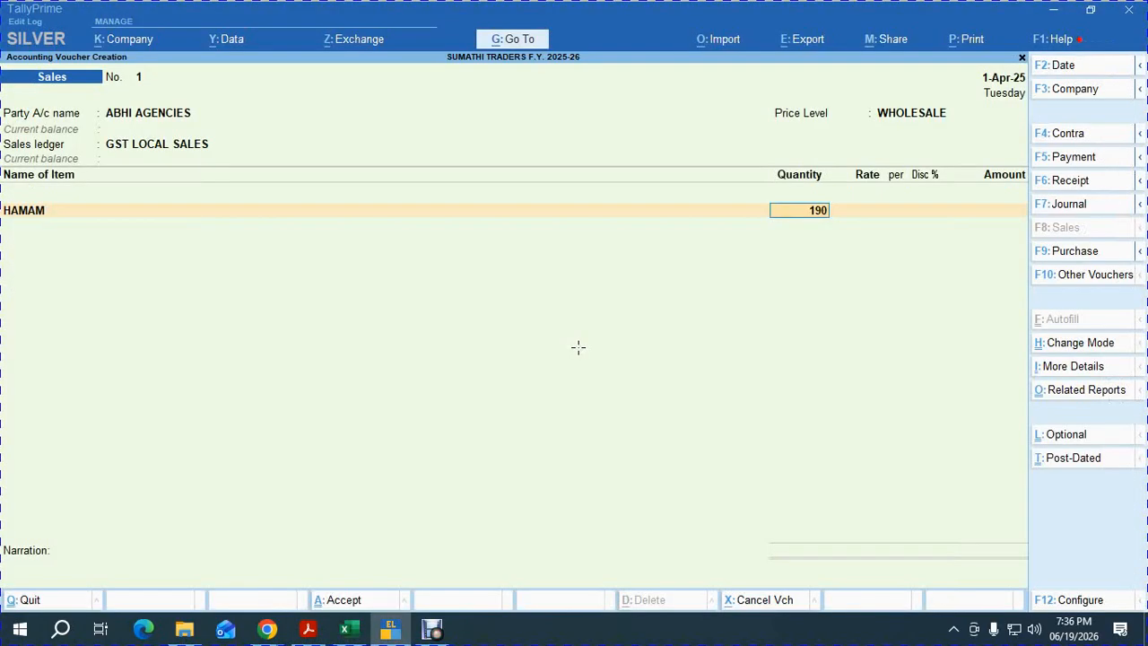
key("Return")
key("Return")
key("Return")
key("Return")
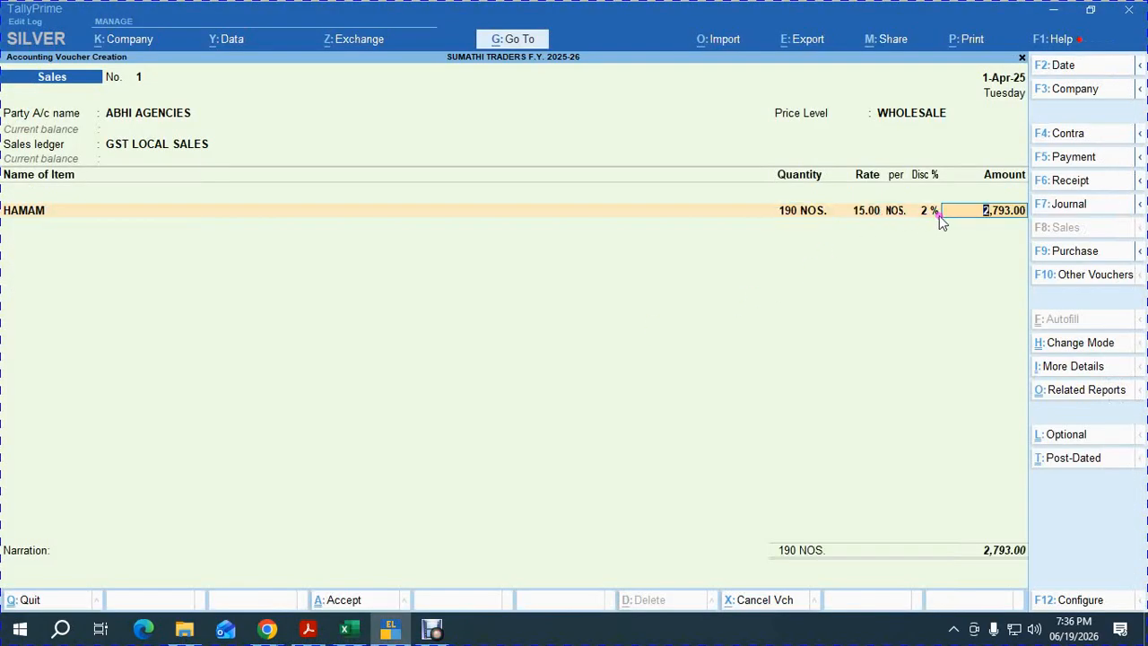
key("Return")
Add item lines LUX with quantity 200 and CINTHOL with quantity 180.
type("102")
key("Return")
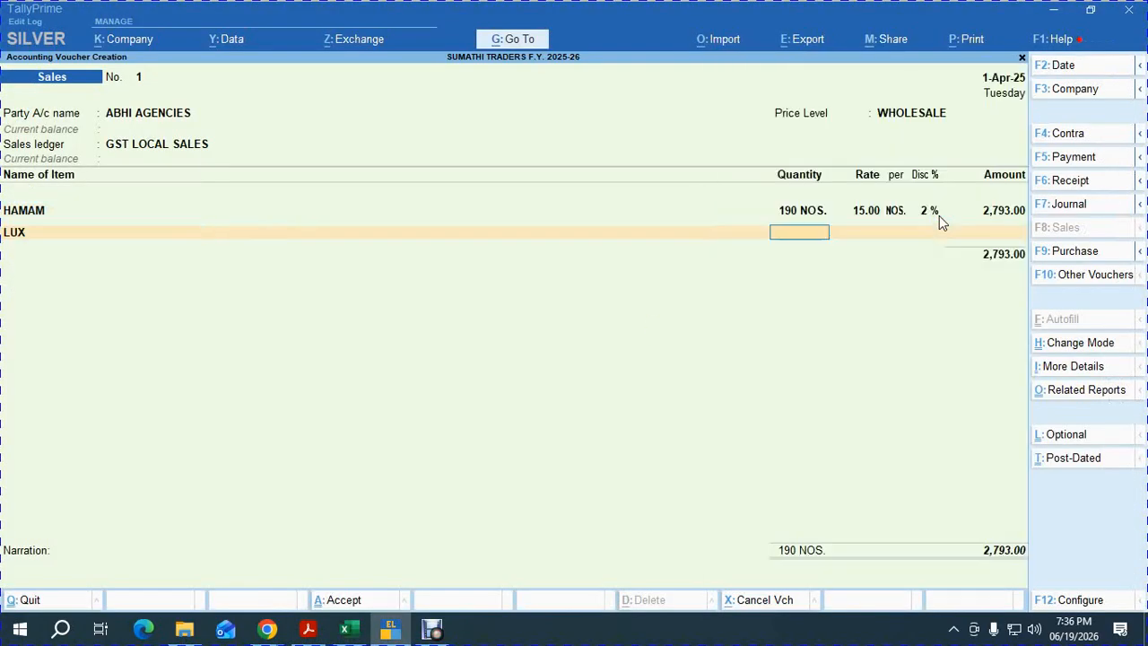
key("alt+Tab")
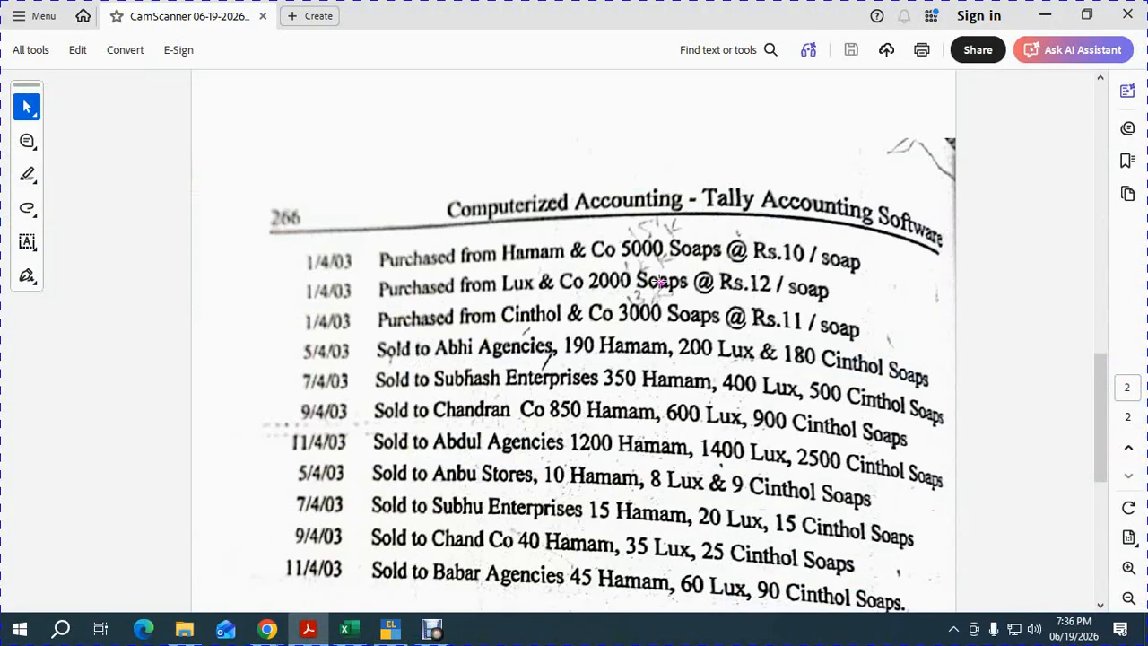
key("alt+Tab")
type("200")
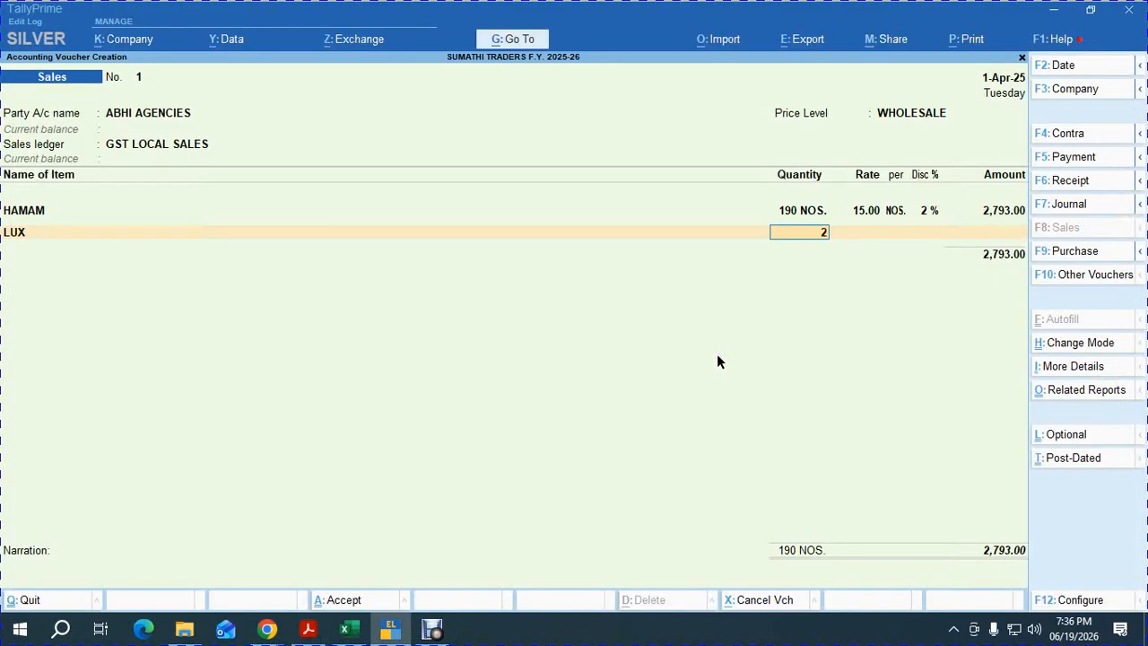
key("Return")
key("Return")
key("Return")
key("Return")
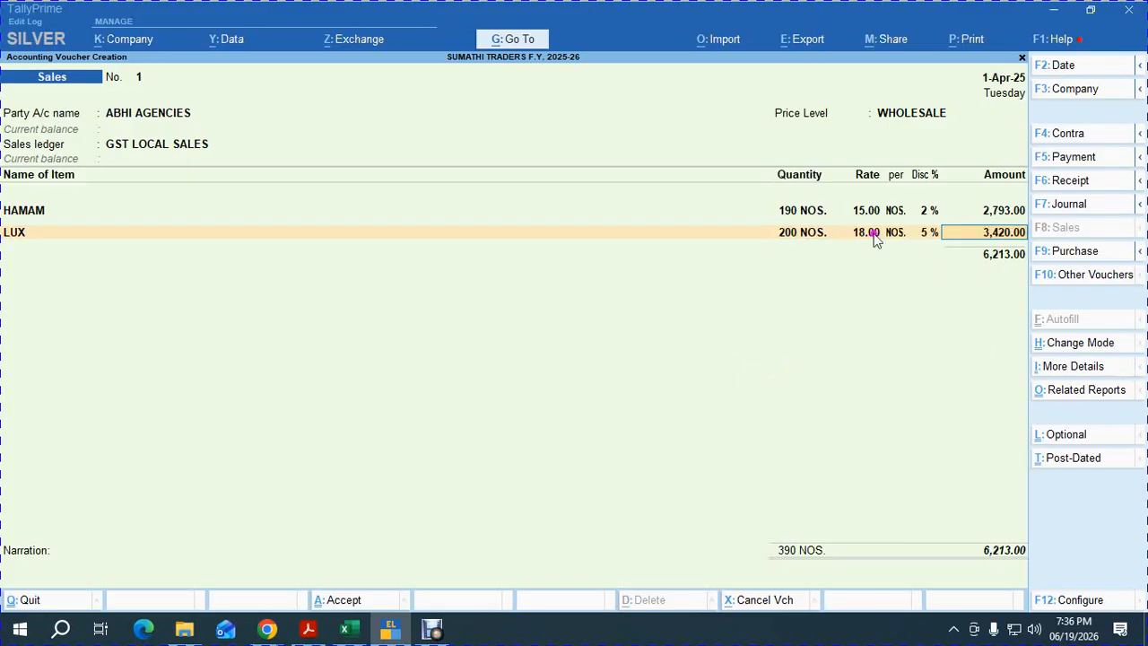
key("Return")
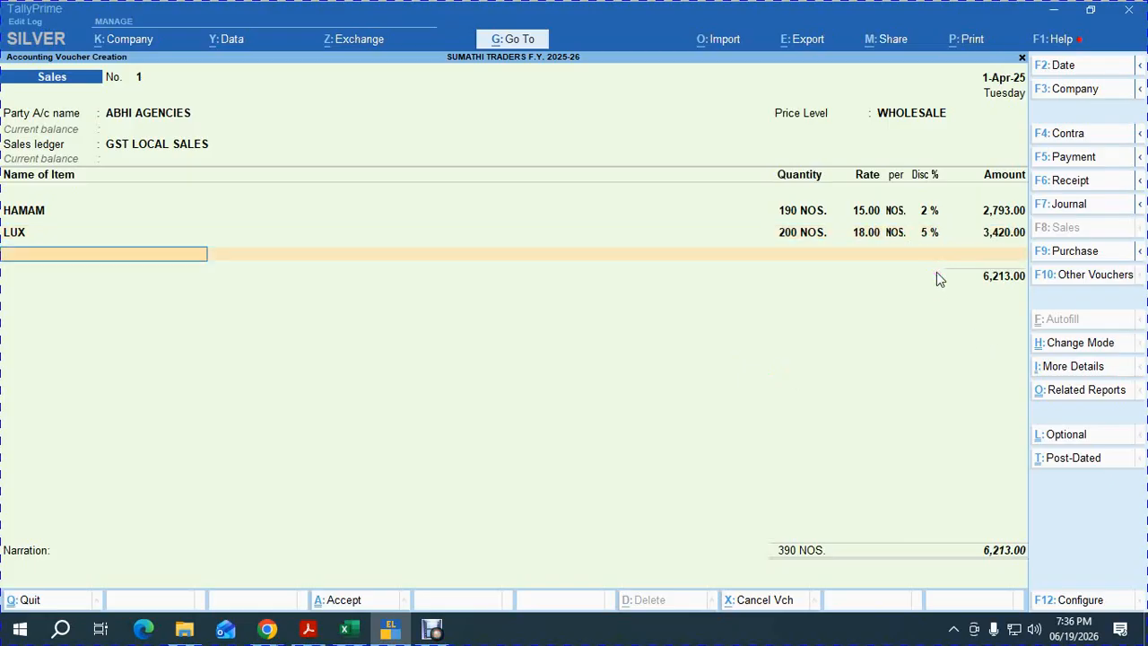
type("ci")
key("Return")
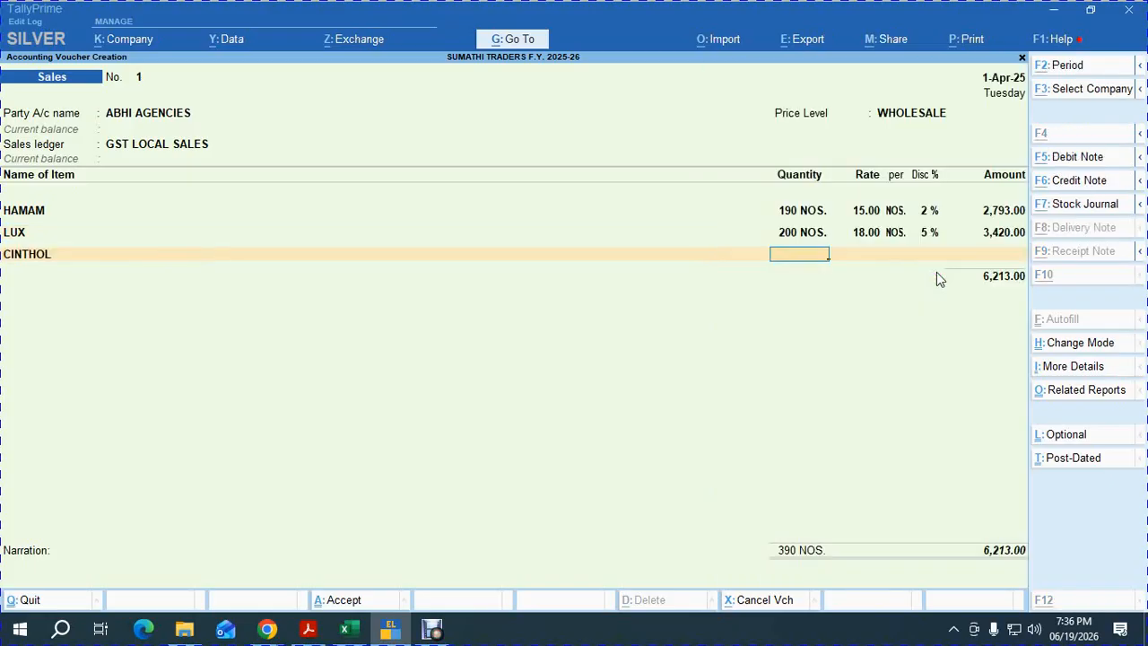
key("alt+Tab")
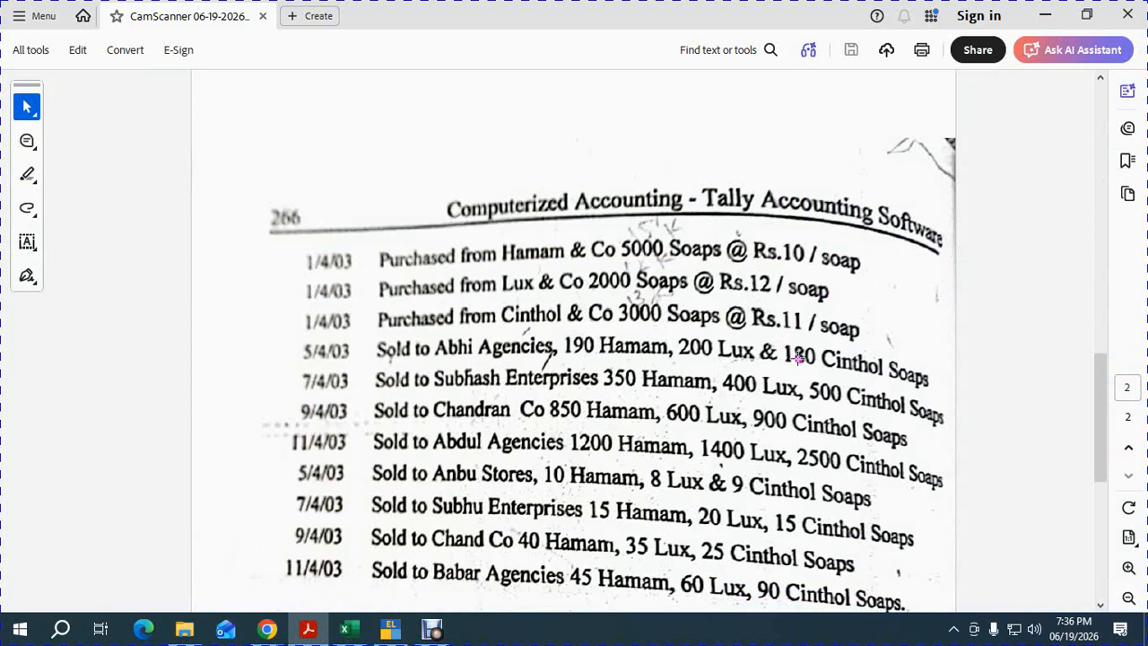
key("alt+Tab")
type("180")
key("Return")
key("Return")
key("Return")
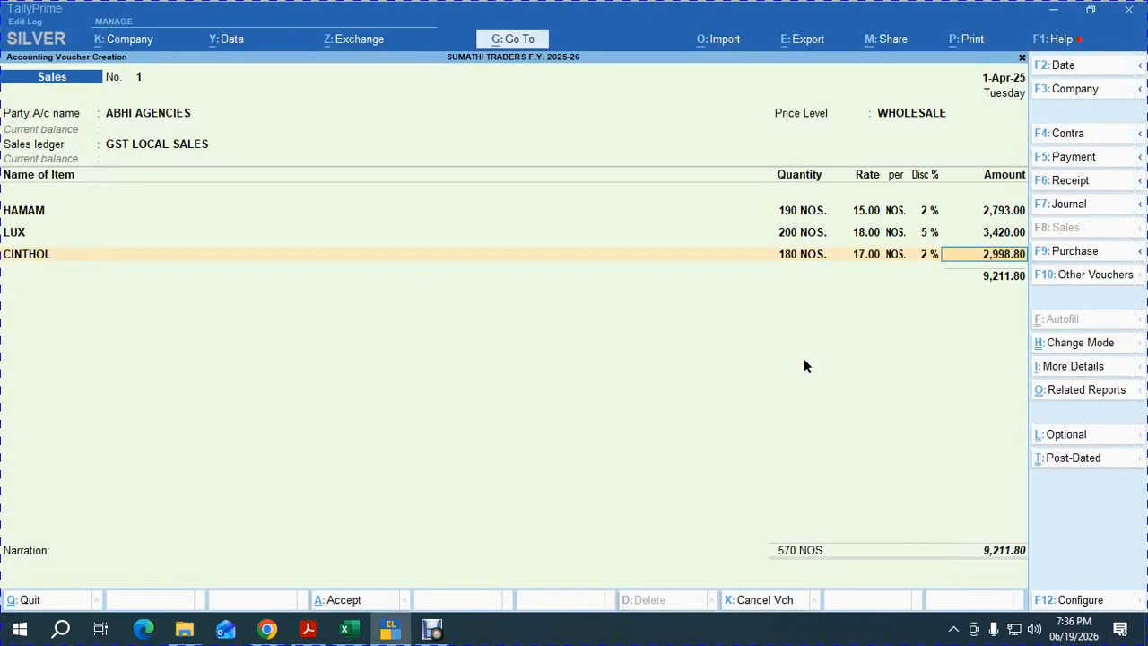
key("Return")
Add OUTPUT CGST, OUTPUT SGST and ROUND OFF (0.08), accept the new bill reference, and save the voucher.
key("Return")
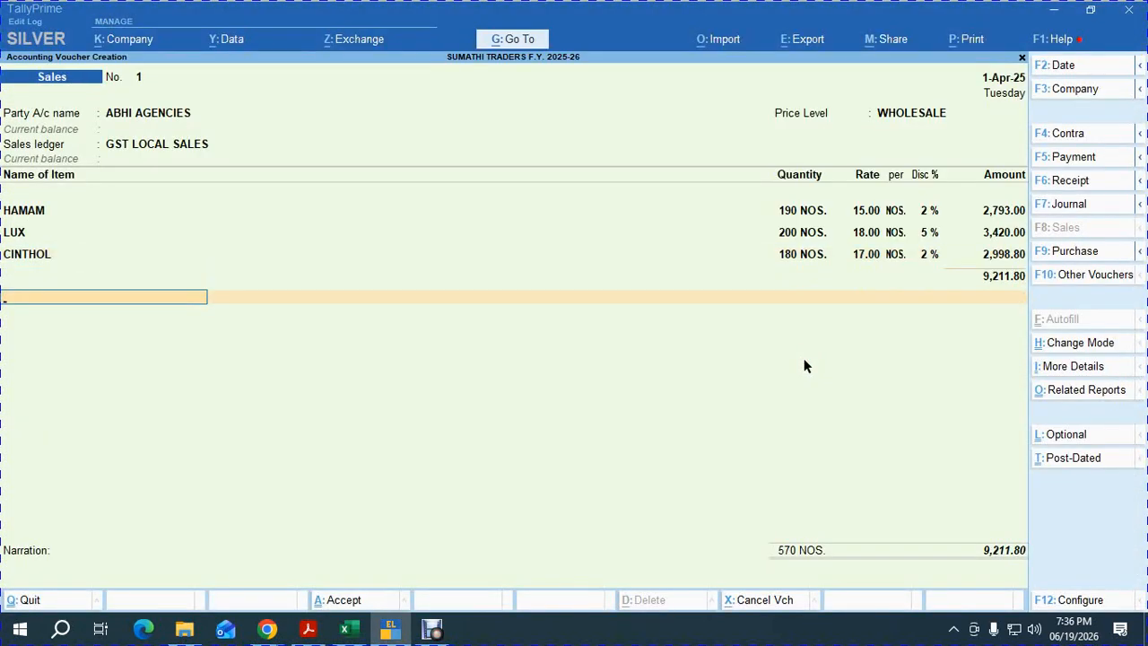
type("OUT")
key("Return")
key("Return")
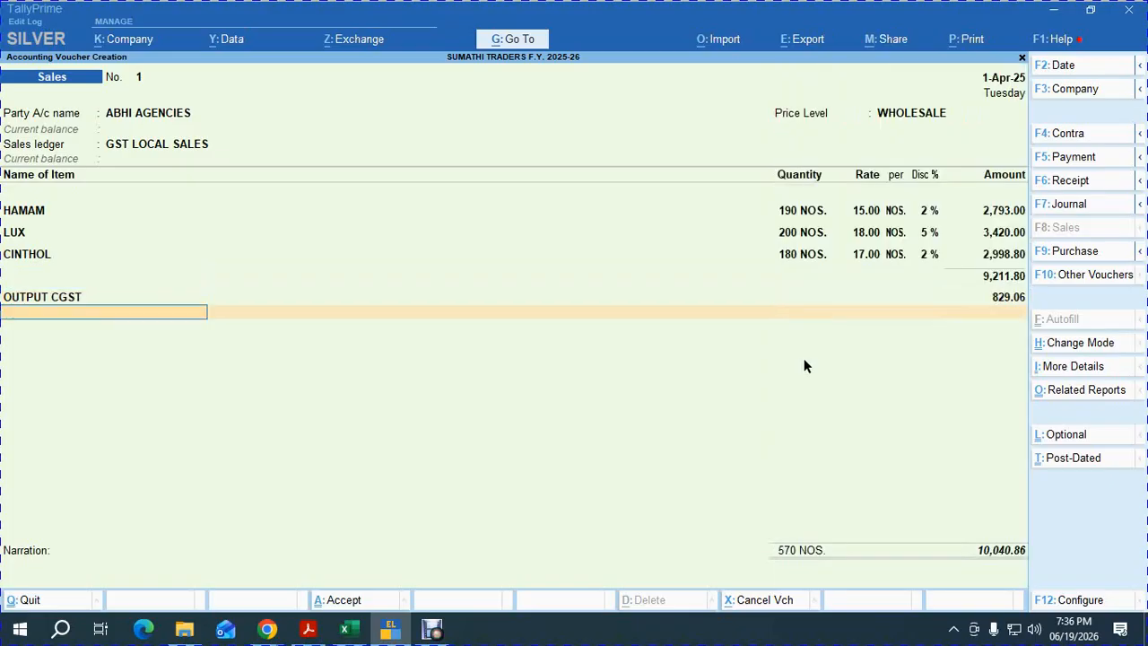
type("OUT")
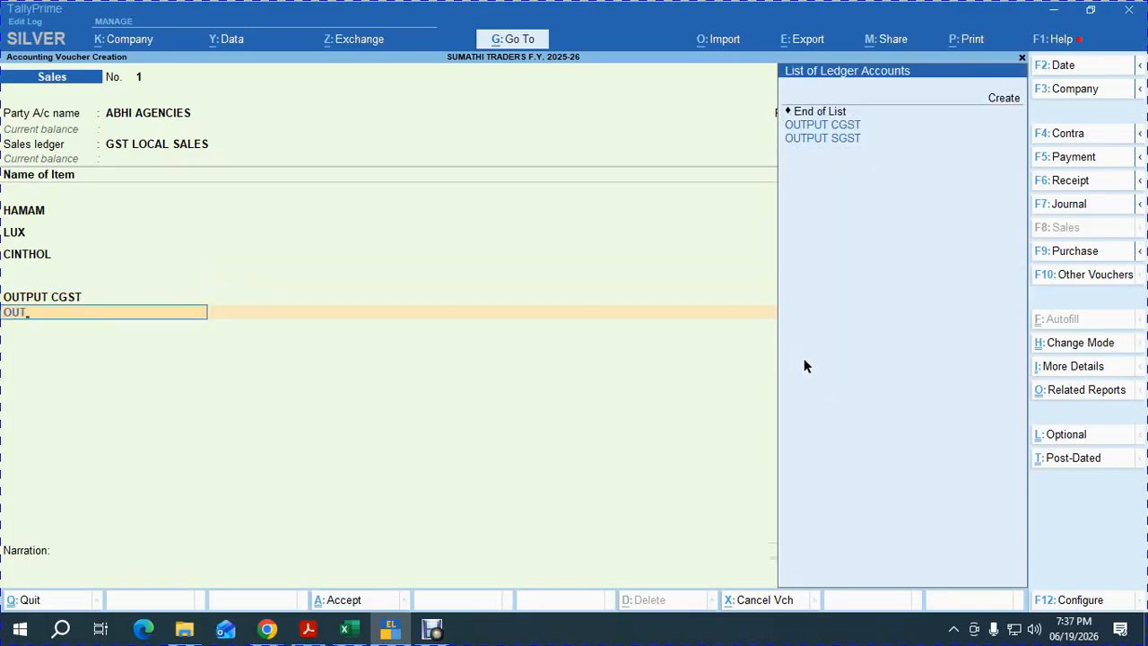
key("Return")
key("Return")
type("ROU")
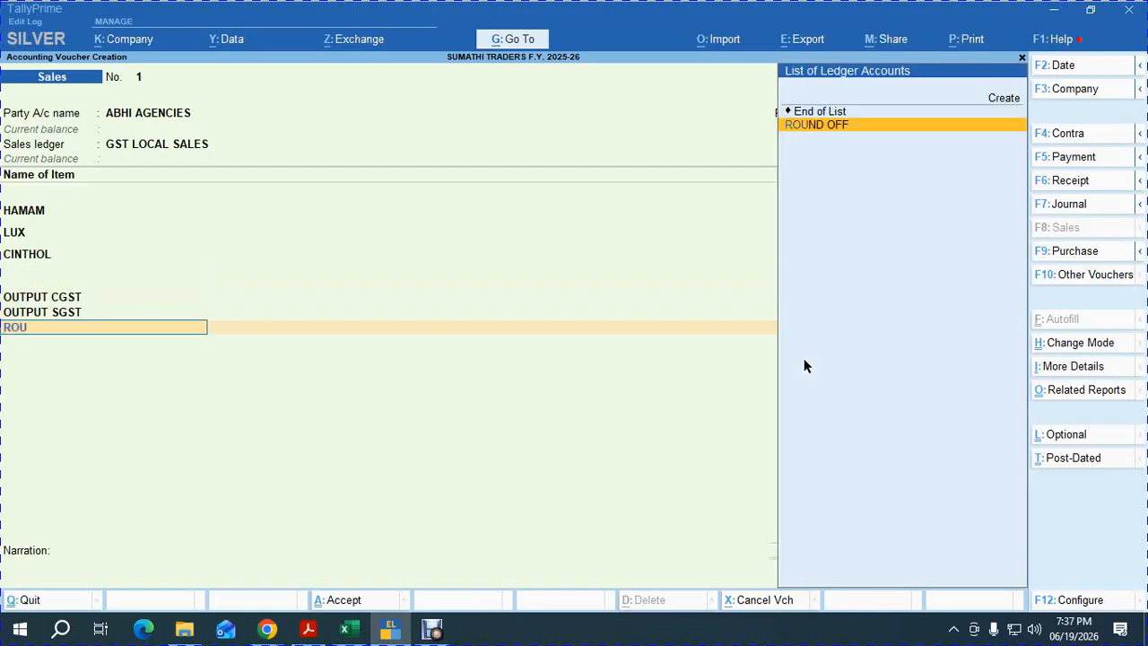
key("Return")
key("Return")
key("Return")
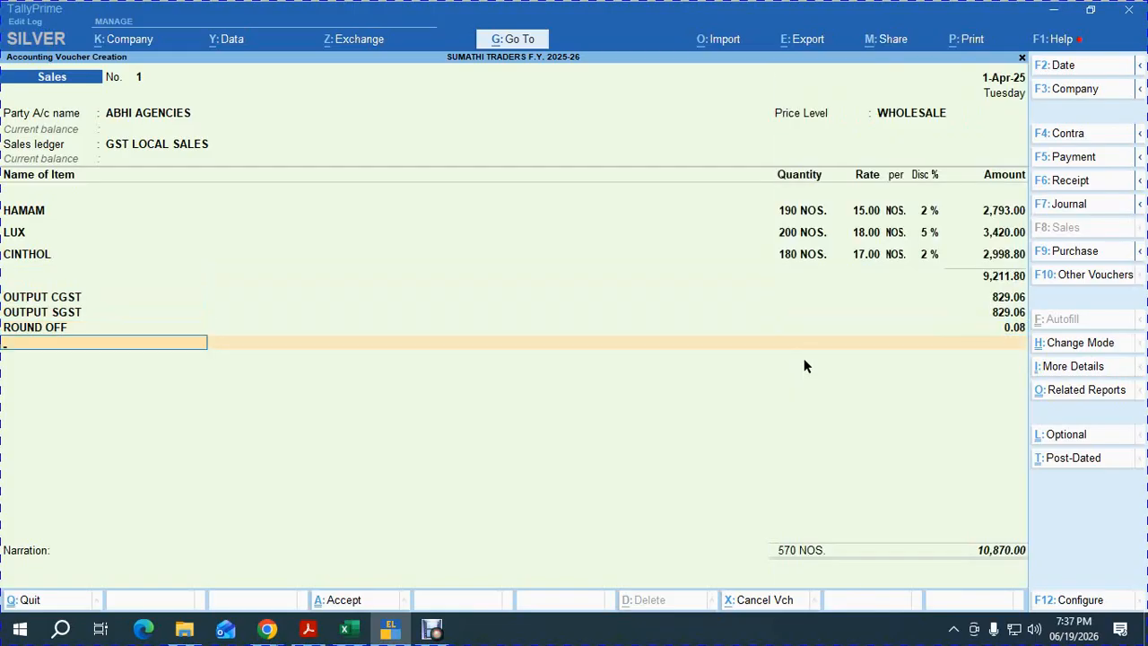
key("Return")
key("Return")
key("Return")
key("Return")
key("Return")
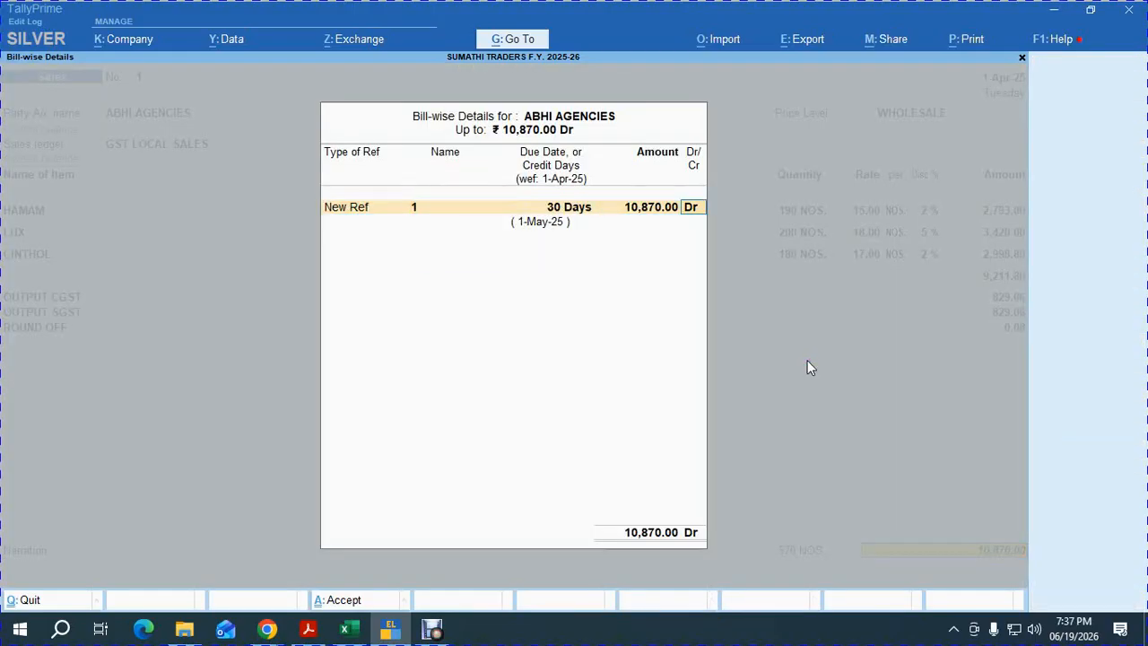
key("Return")
key("Return")
key("Return")
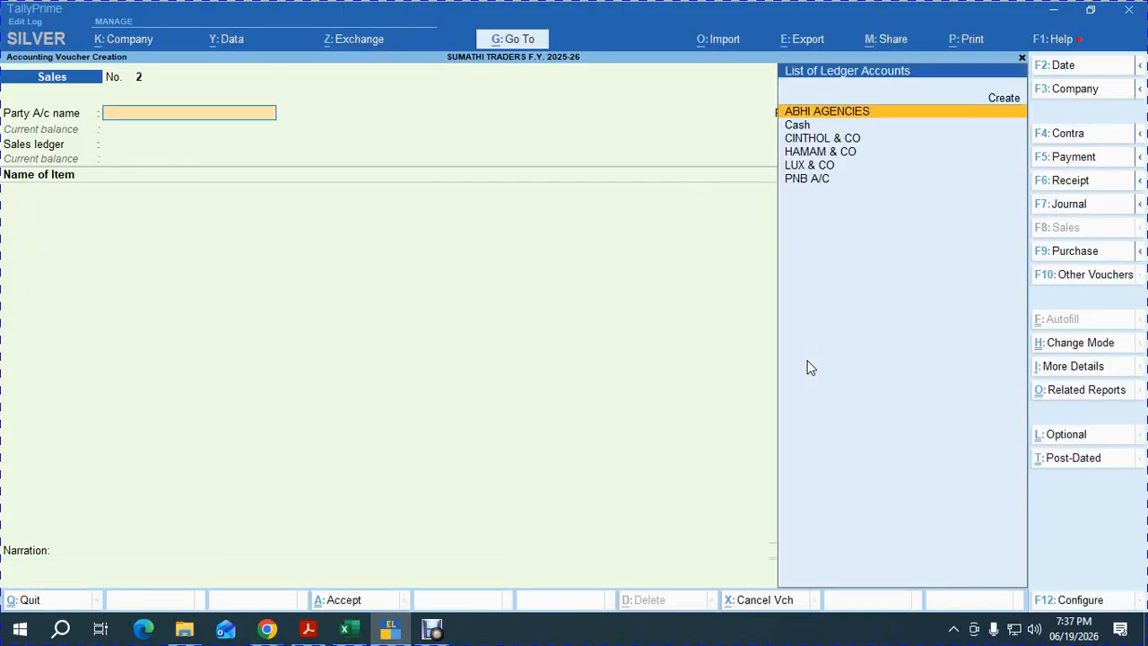
Create a new party ledger named SUBHASH ENTERPRISES under Sundry Debtors.
key("Up")
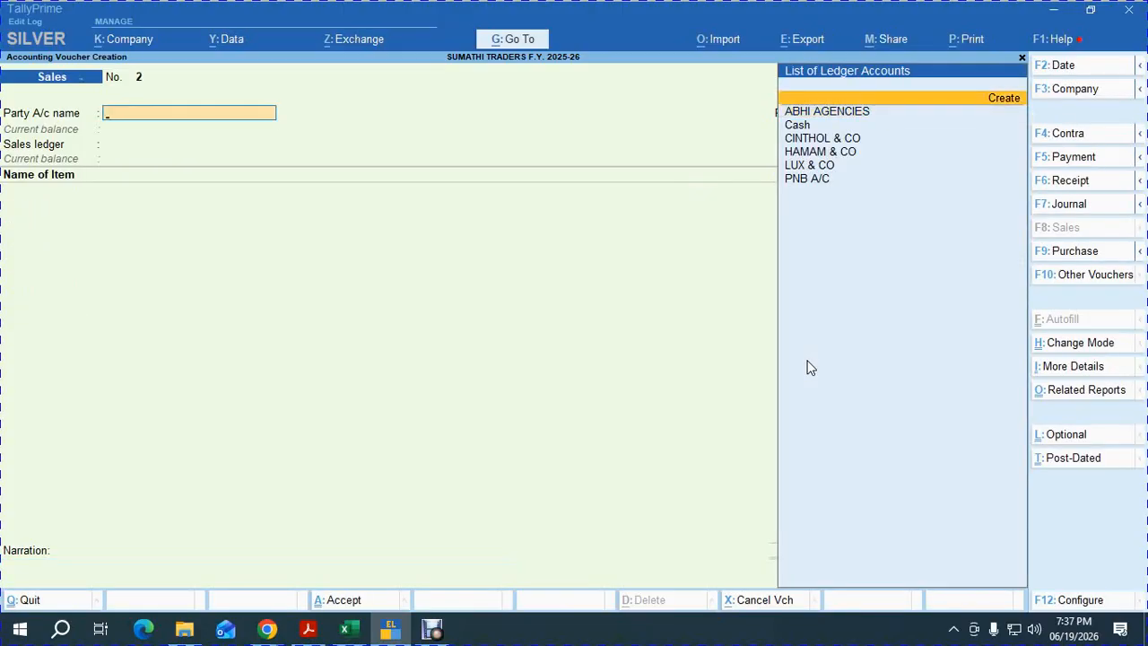
key("Return")
key("alt+Tab")
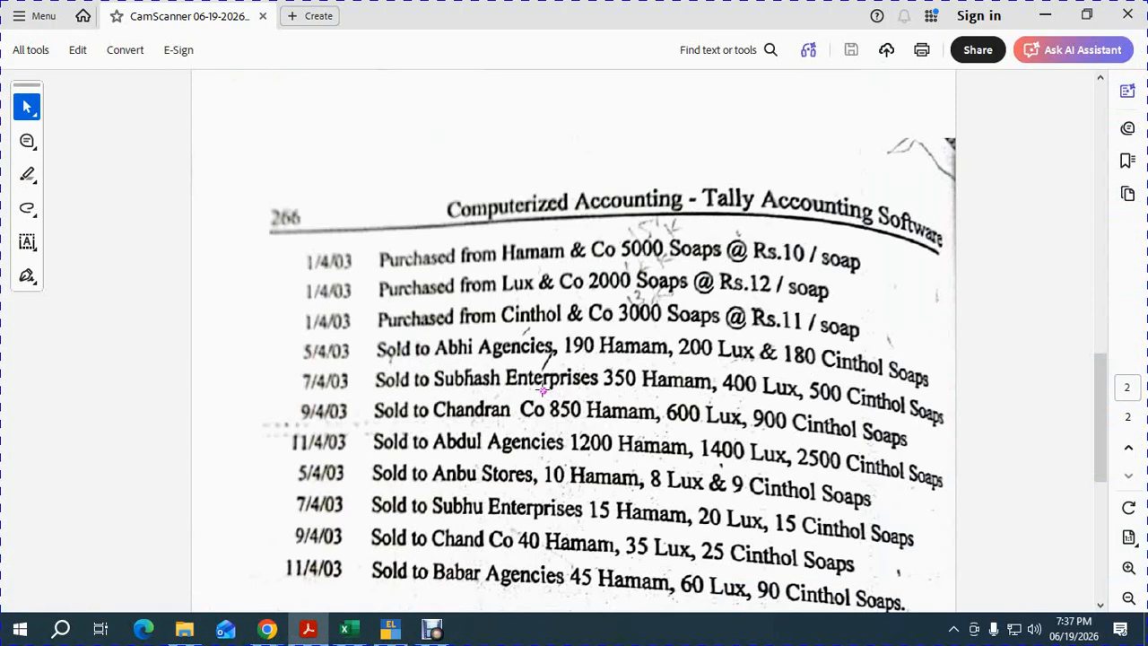
key("alt+Tab")
type("SUB")
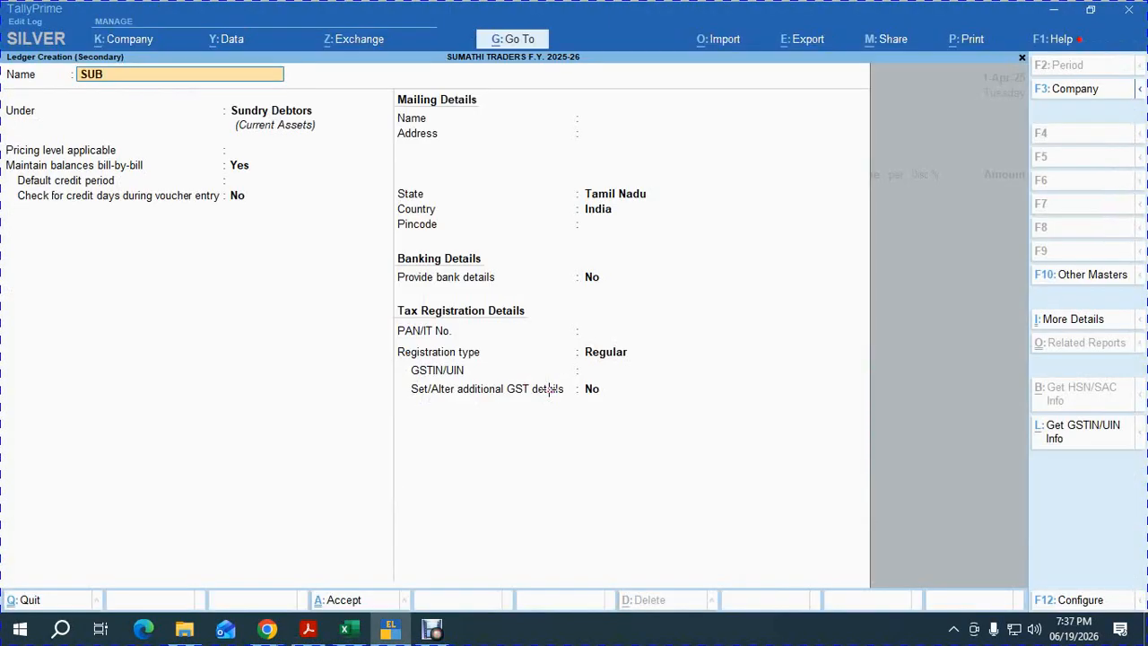
type("HASH ENTERPRISES")
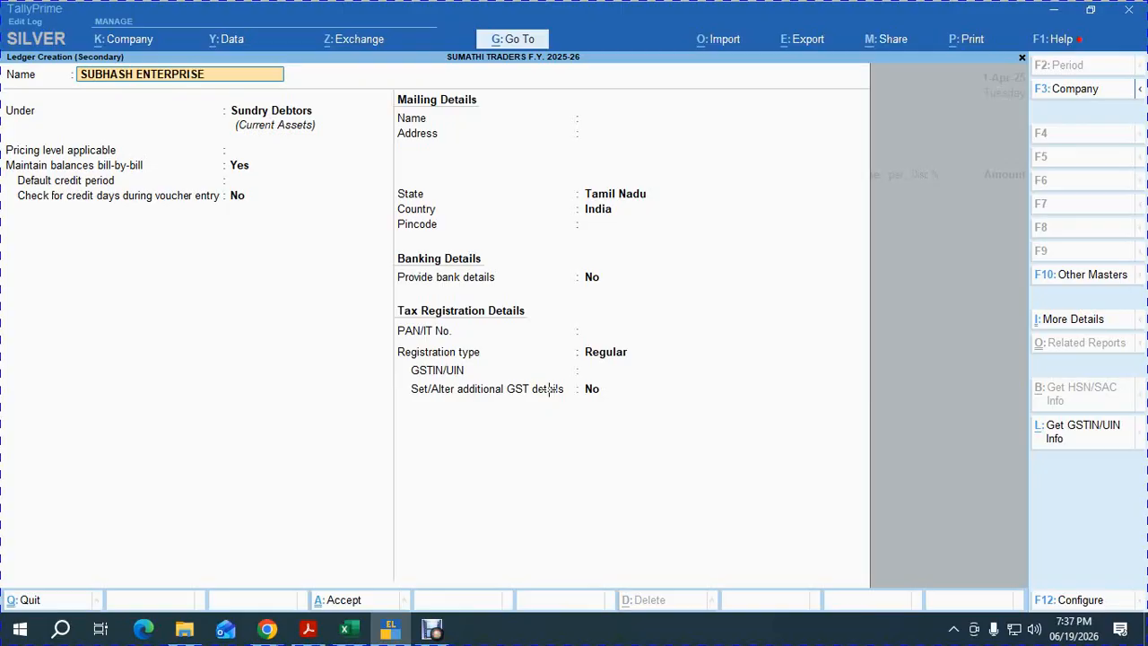
key("Return")
key("Return")
key("Return")
Give SUBHASH ENTERPRISES WHOLESALE pricing and a 30-day credit period, then save the ledger.
key("BackSpace")
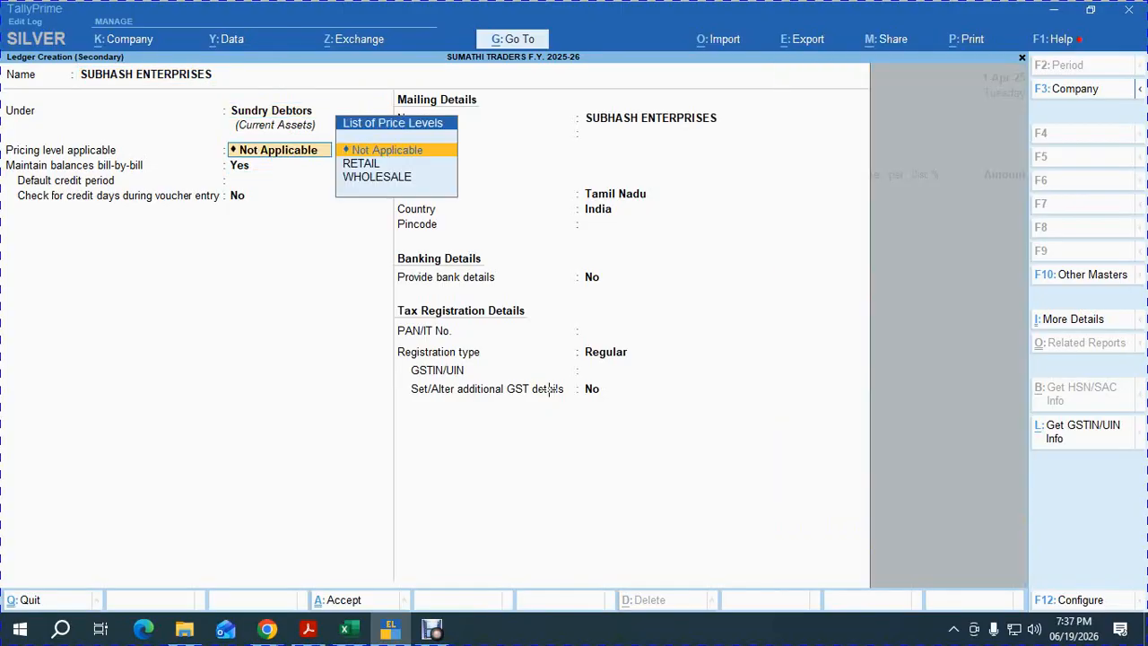
key("Down")
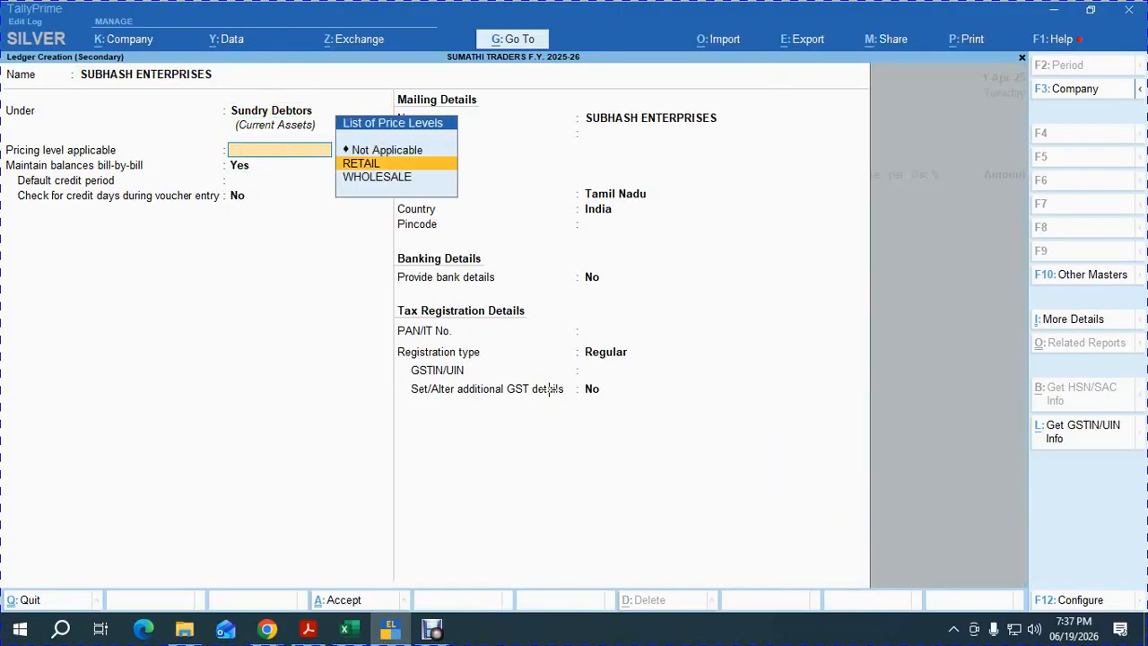
key("Down")
key("Return")
key("Return")
type("30")
key("Return")
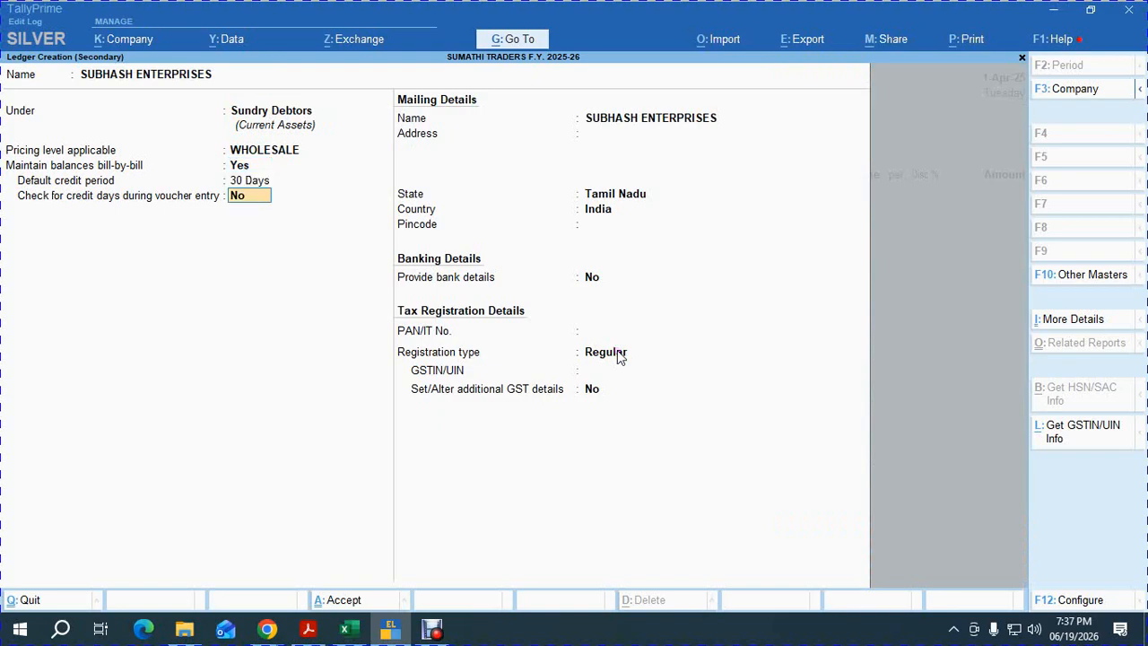
key("ctrl+a")
key("Return")
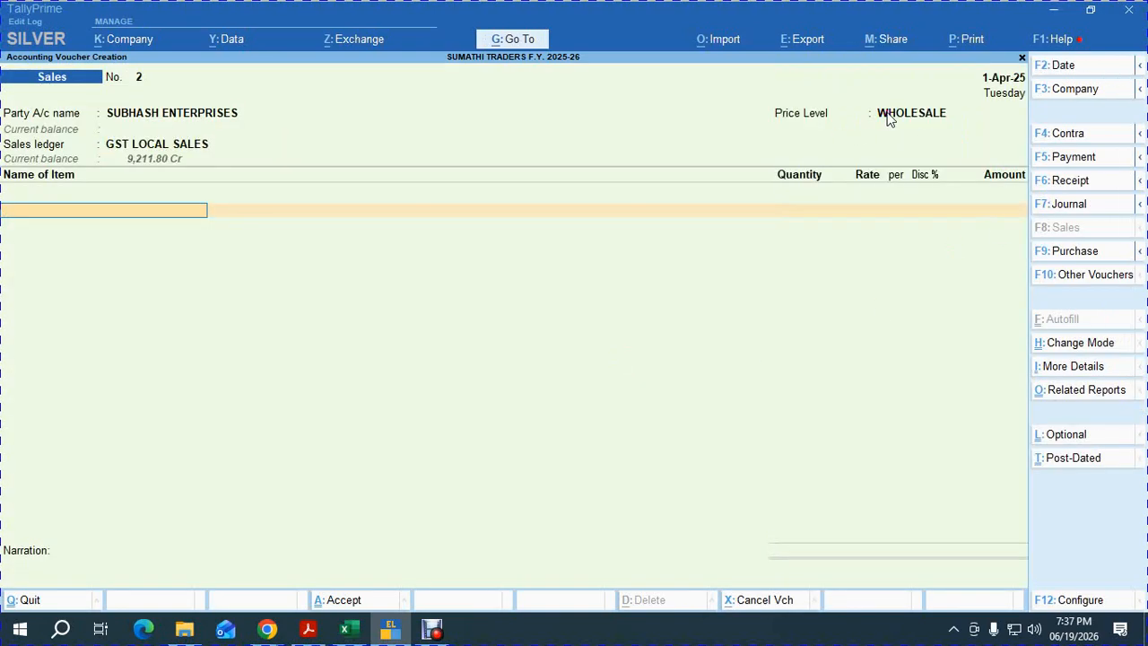
Confirm SUBHASH ENTERPRISES as party with GST LOCAL SALES and enter 350 HAMAM.
key("BackSpace")
key("BackSpace")
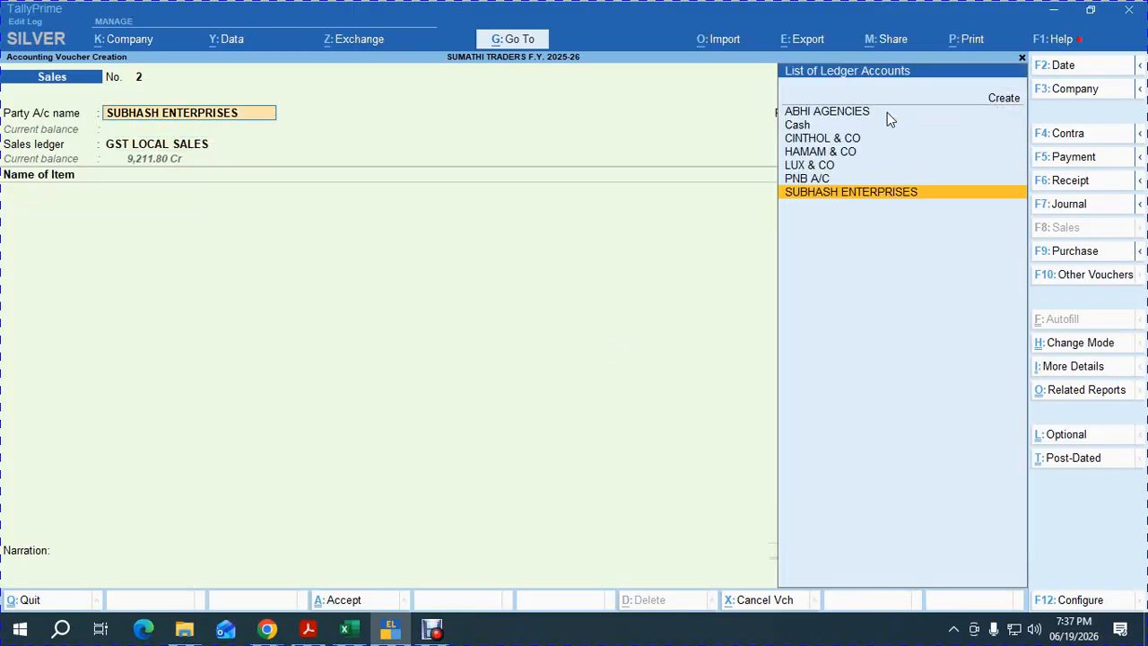
key("Return")
key("Return")
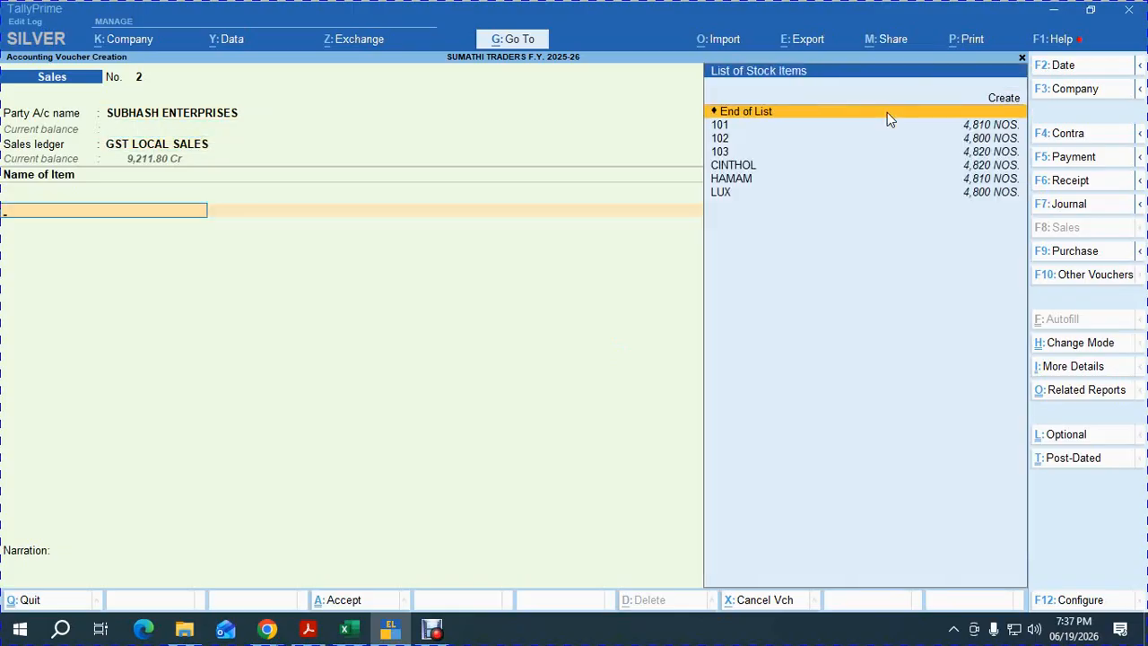
type("ham")
key("Return")
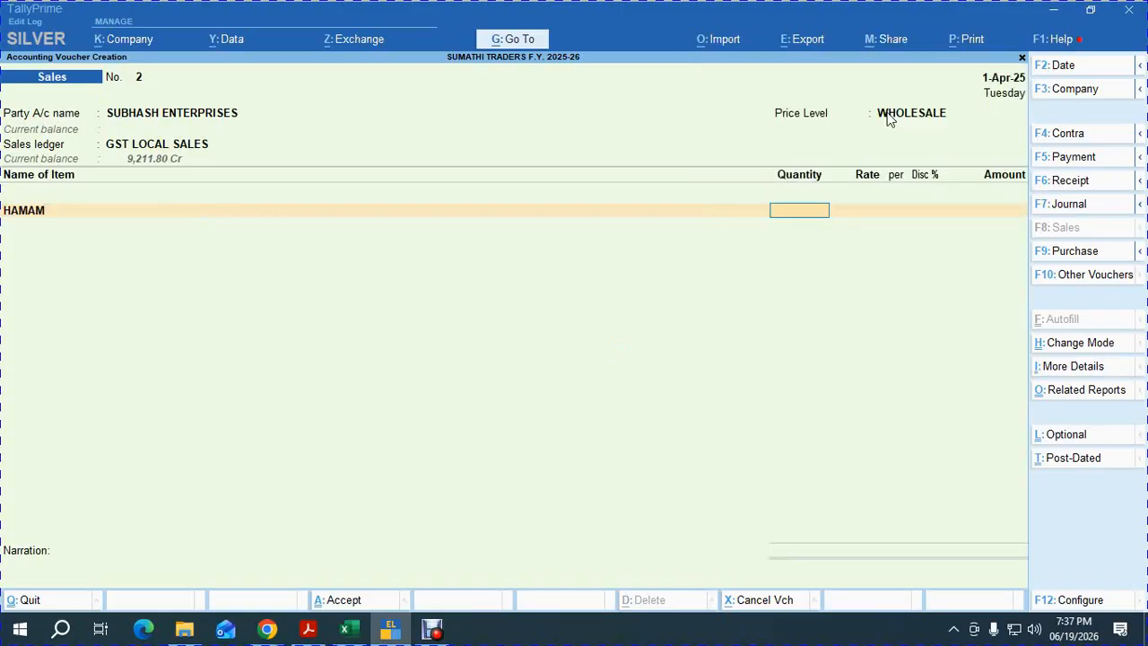
key("alt+Tab")
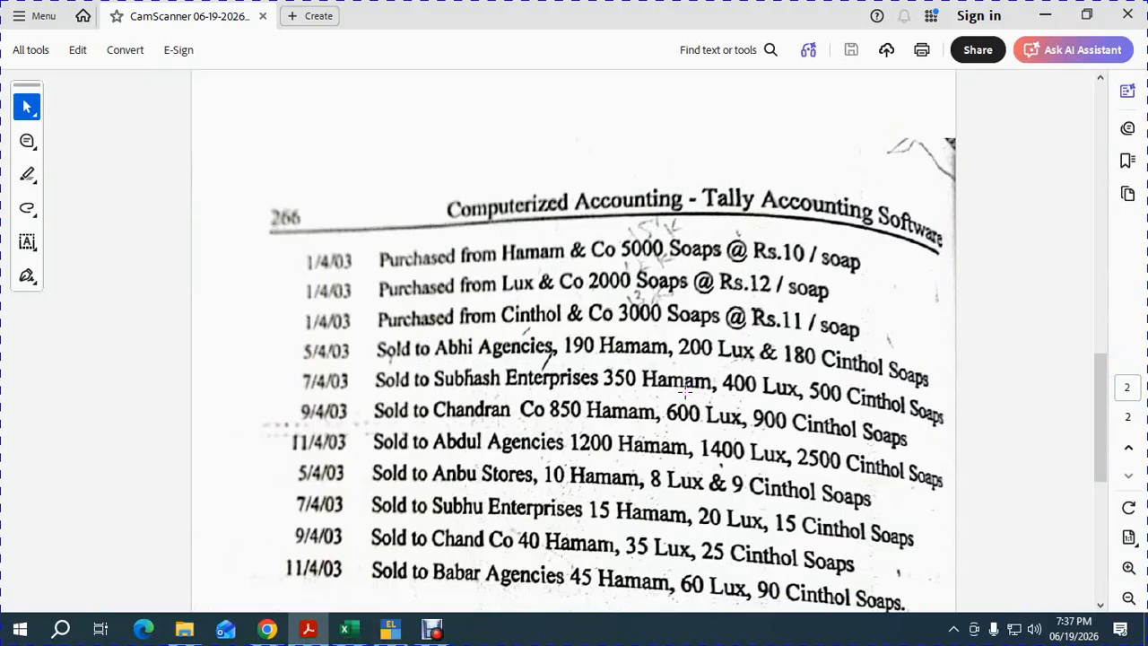
key("alt+Tab")
type("350")
key("Return")
key("Return")
key("Return")
key("Return")
key("Return")
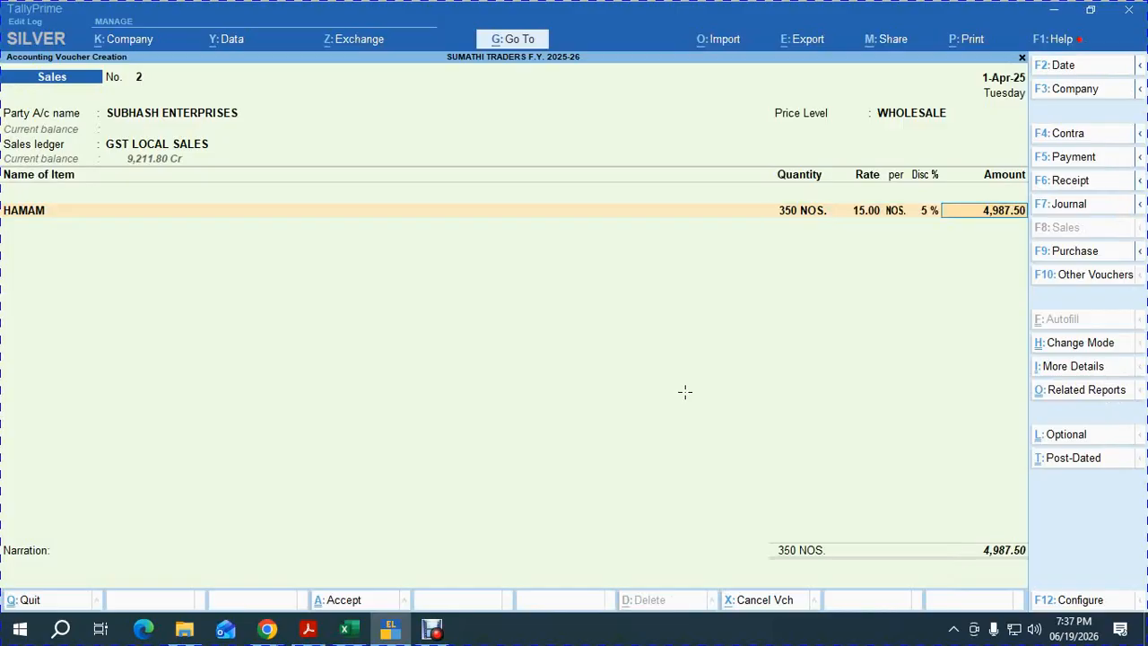
Add item lines for 400 LUX and 500 CINTHOL.
key("Return")
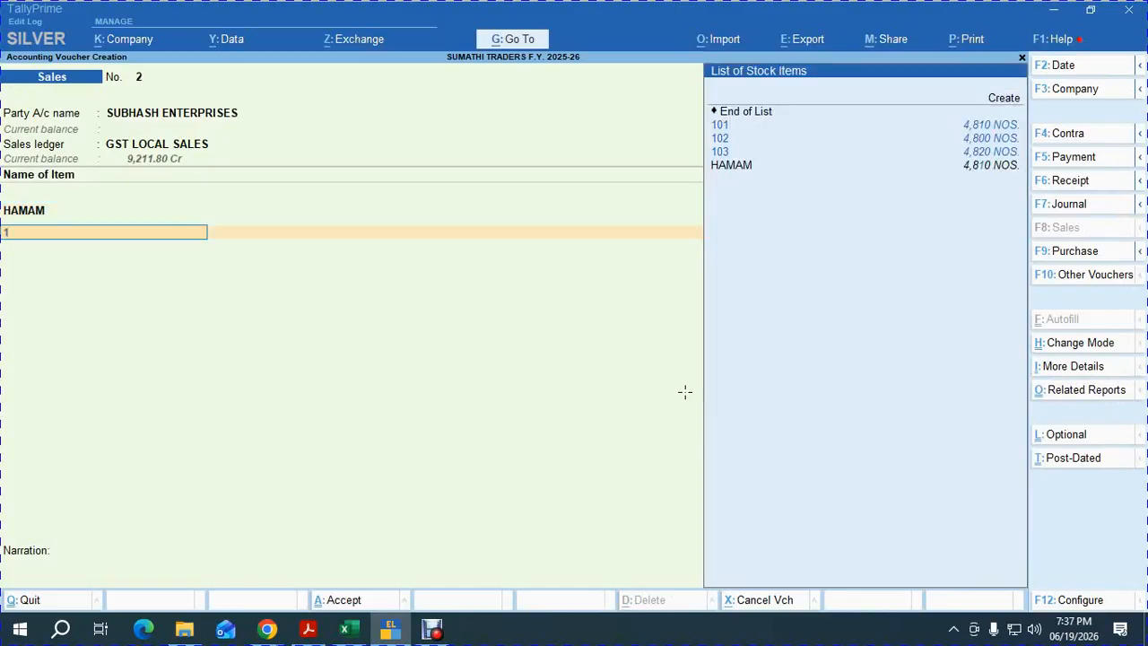
type("lux")
key("Return")
key("alt+Tab")
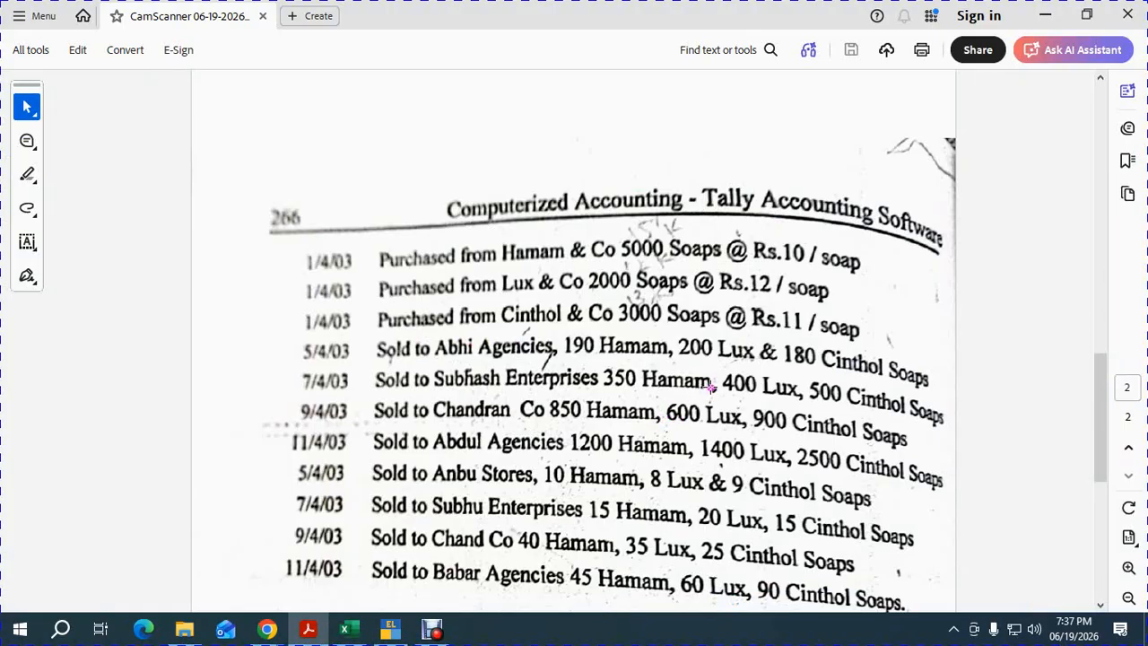
key("alt+Tab")
type("400")
key("Return")
key("Return")
key("Return")
key("Return")
key("Return")
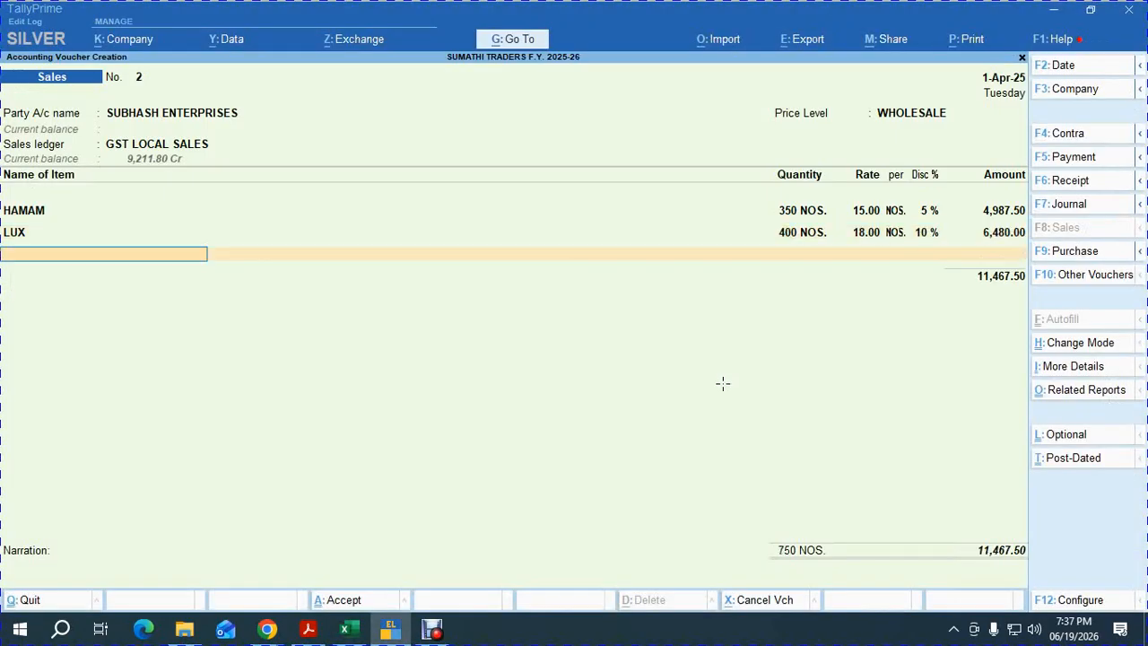
key("Return")
key("BackSpace")
key("Return")
type("103")
key("Return")
type("500")
key("Return")
key("Return")
key("Return")
key("Return")
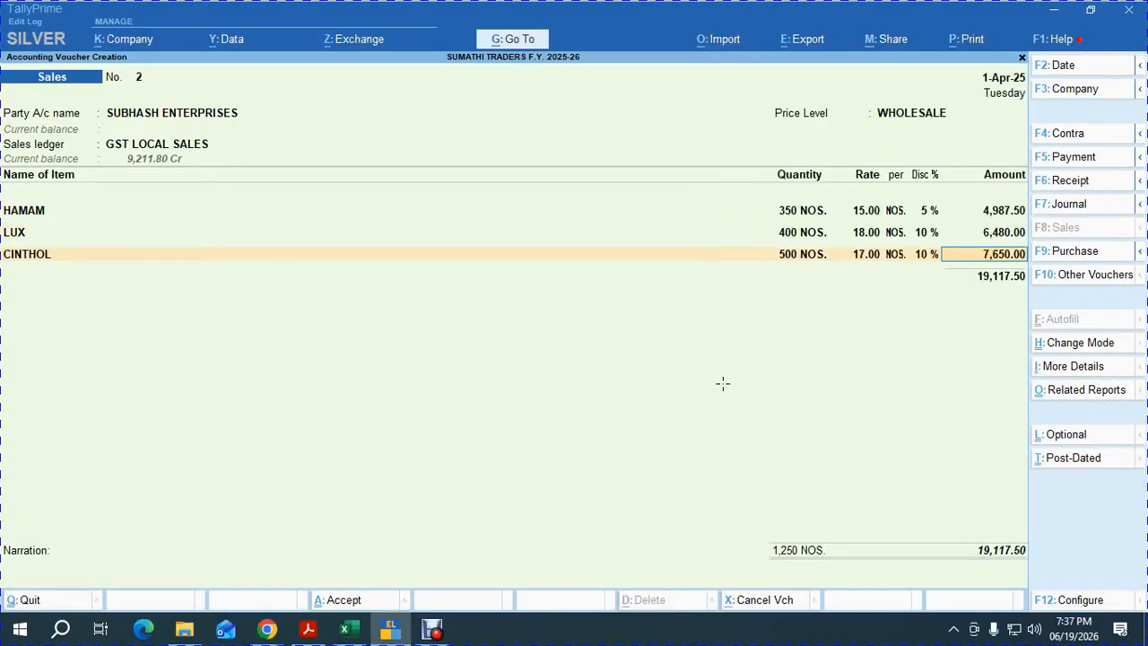
key("alt+Tab")
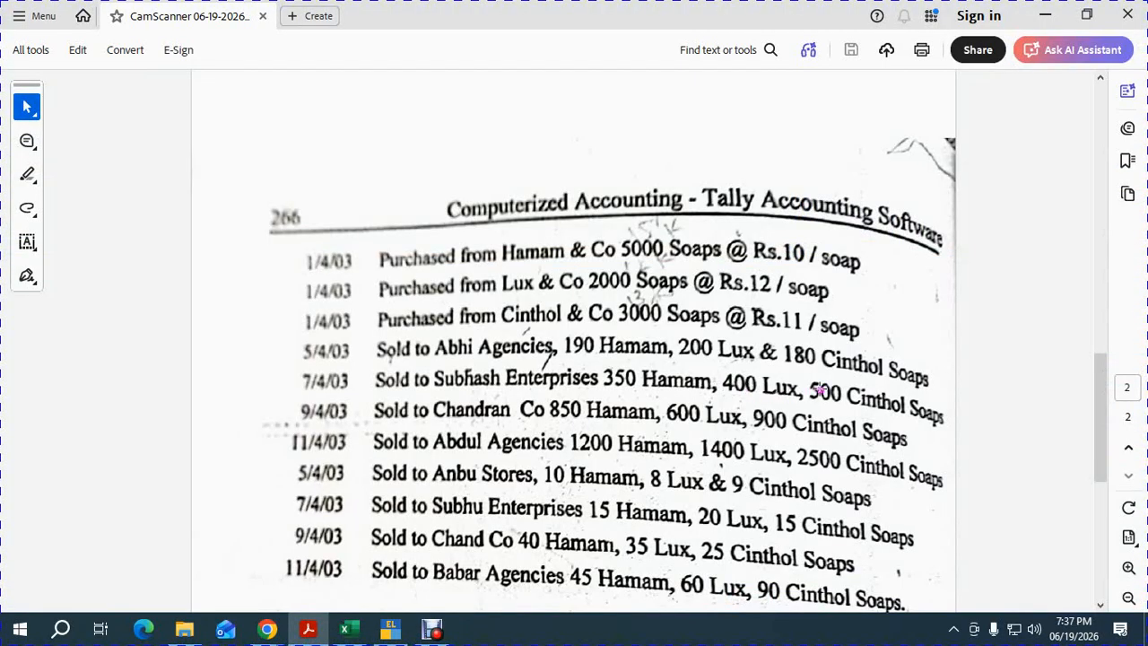
key("alt+Tab")
Add OUTPUT CGST, OUTPUT SGST and ROUND OFF, accept the 22,559.00 bill reference, and save.
key("Return")
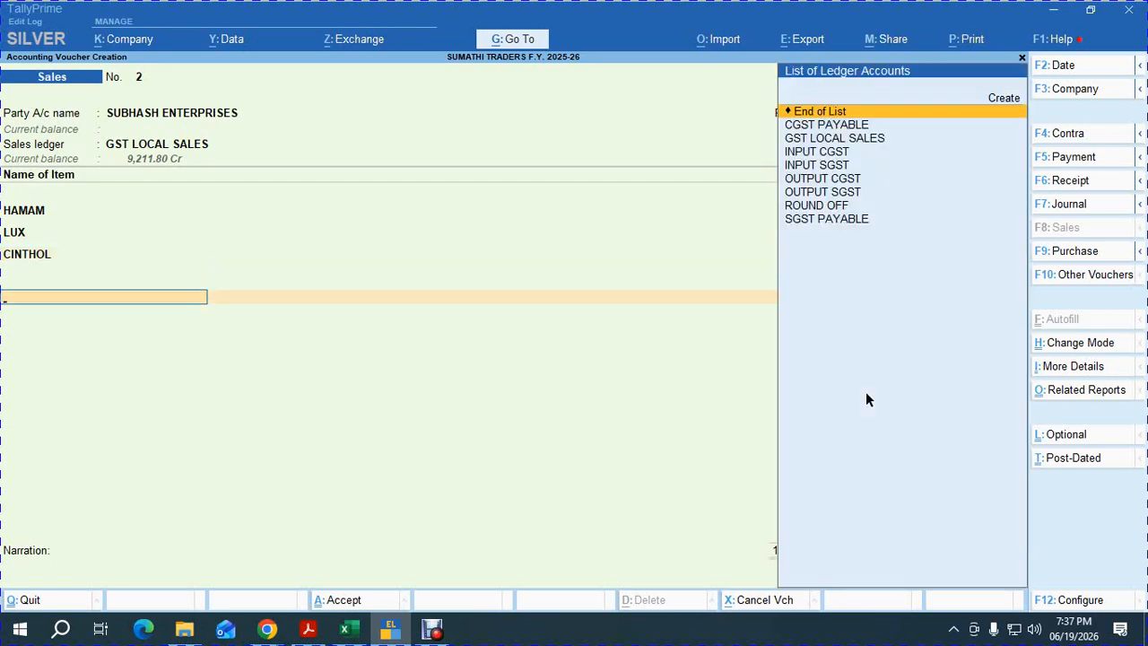
type("OUT")
key("Return")
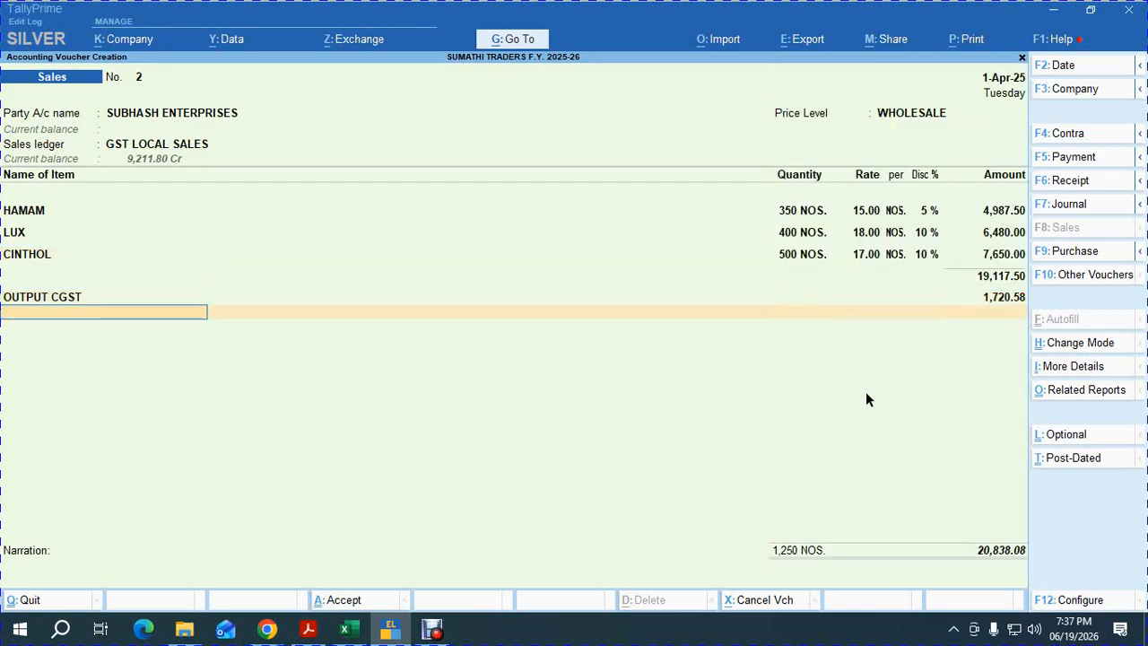
type("OUT")
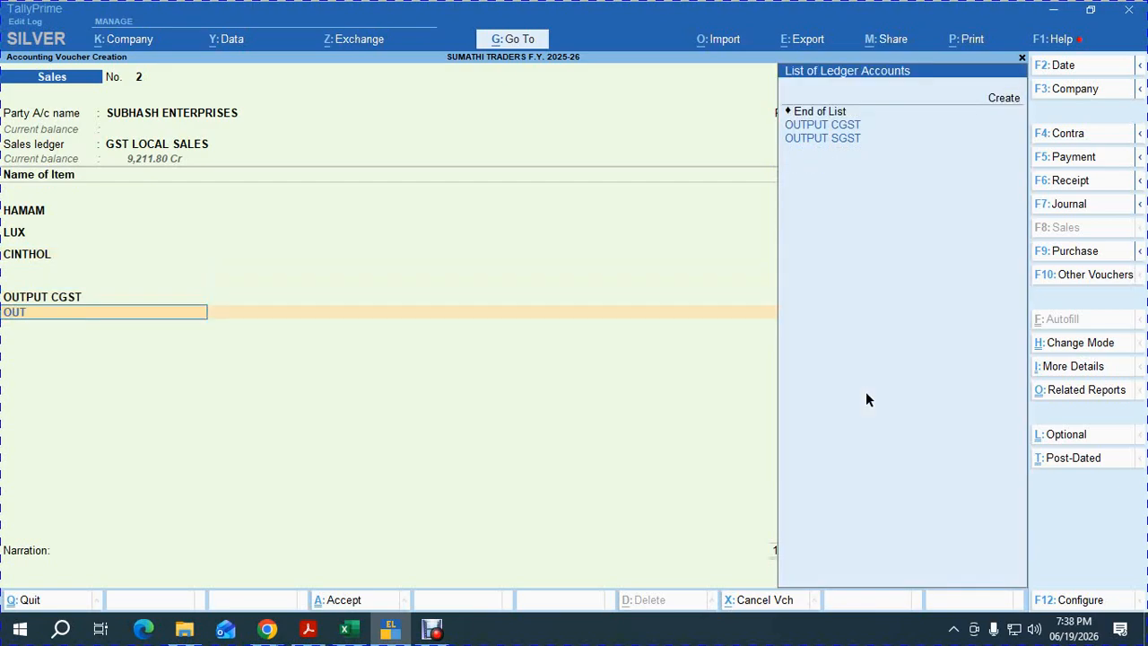
key("Down")
key("Return")
key("Return")
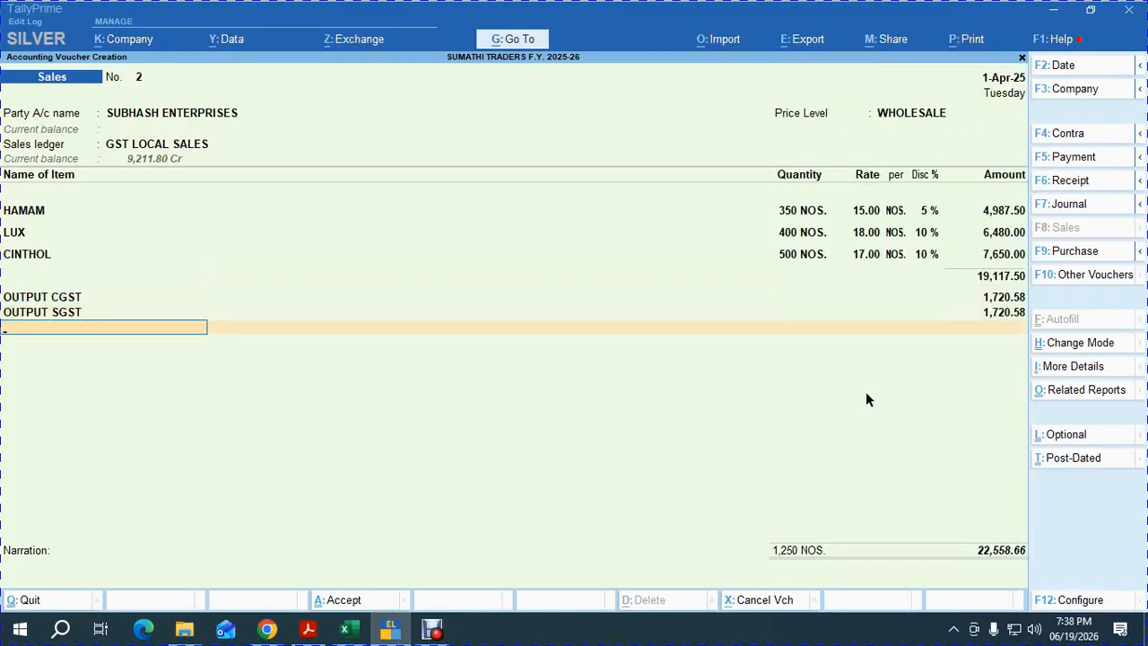
type("ROU")
key("Return")
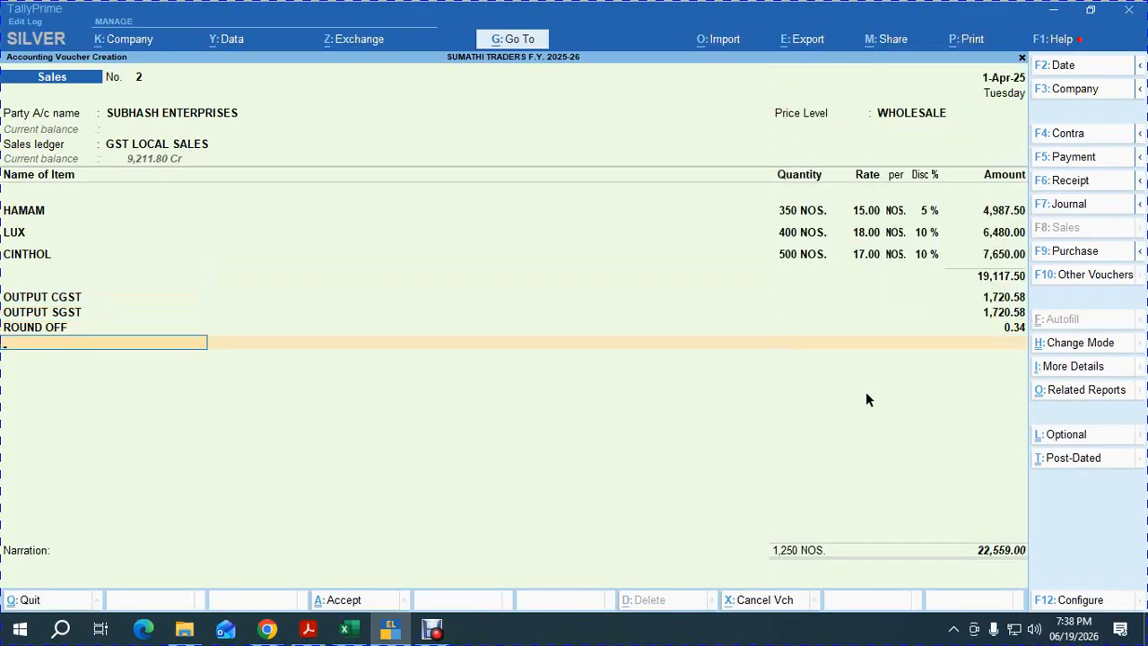
key("Return")
key("Return")
key("Return")
key("Return")
key("Return")
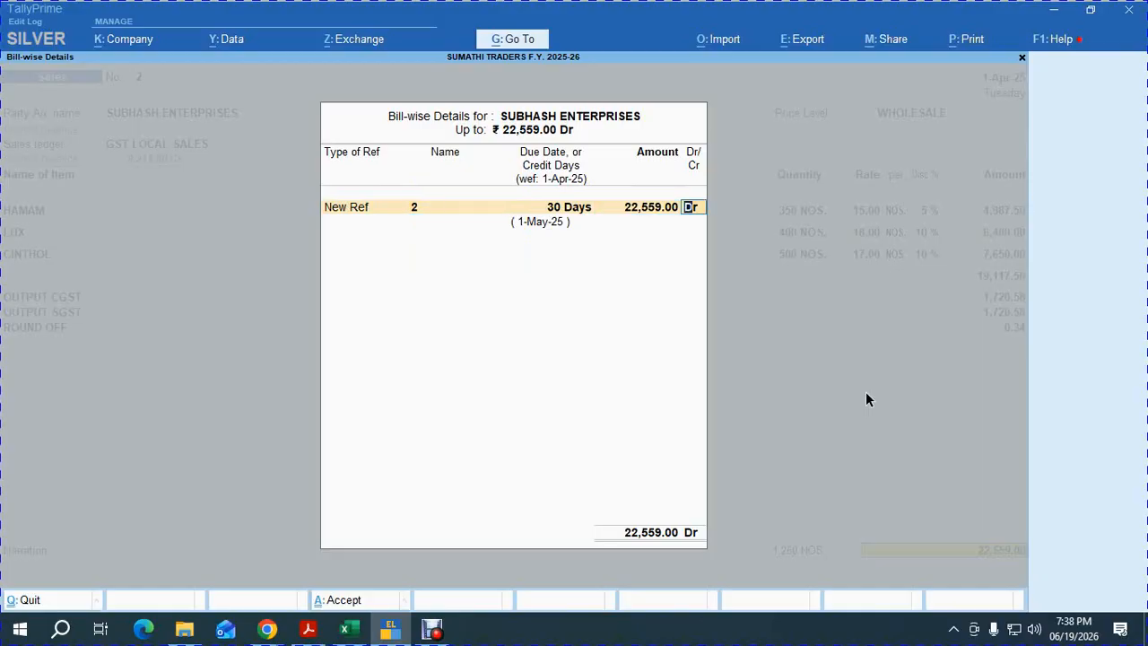
key("Return")
key("Return")
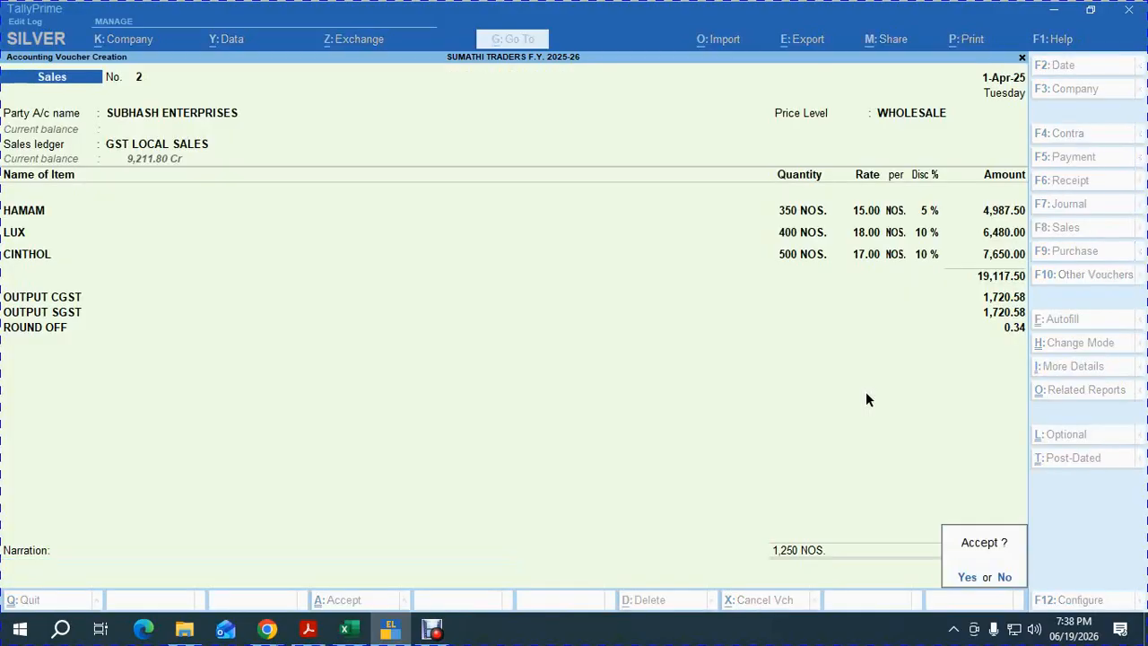
key("Return")
key("alt+Tab")
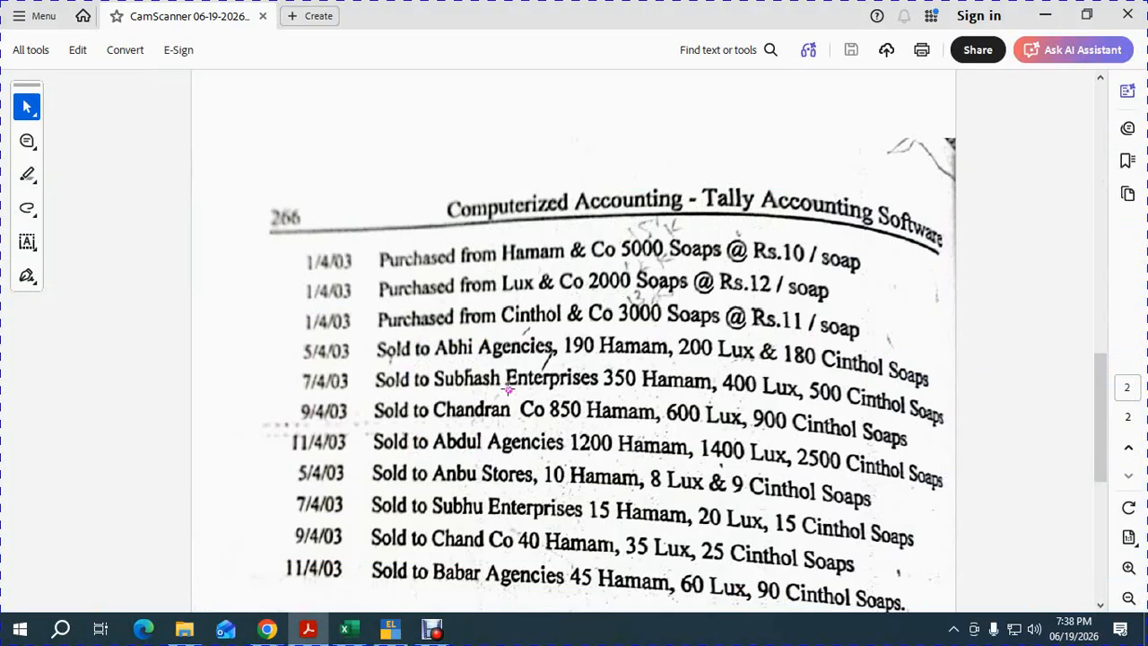
key("alt+Tab")
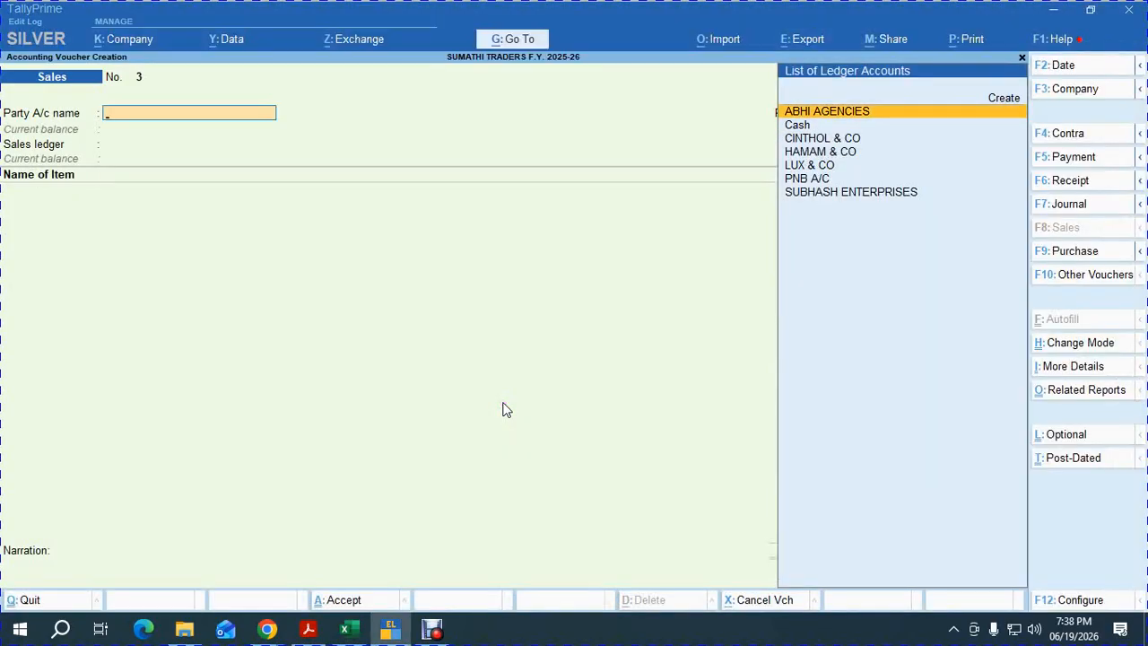
Create debtor CHANDRAN with WHOLESALE pricing and 30-day credit, then accept GST LOCAL SALES.
key("Up")
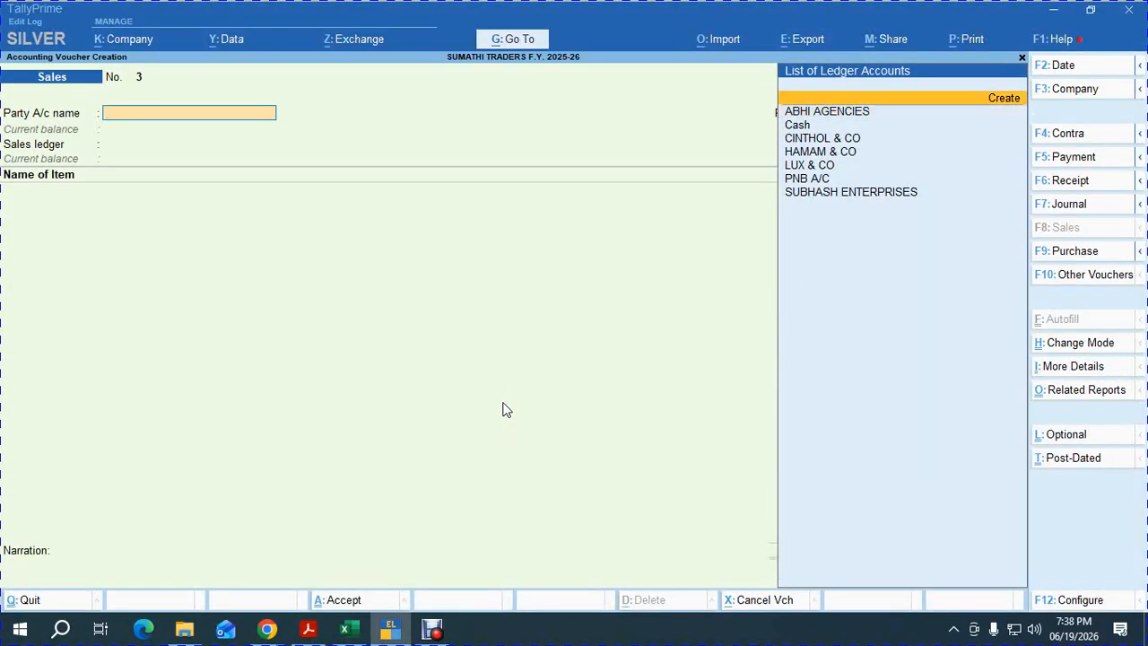
key("Return")
type("CHANDRAN")
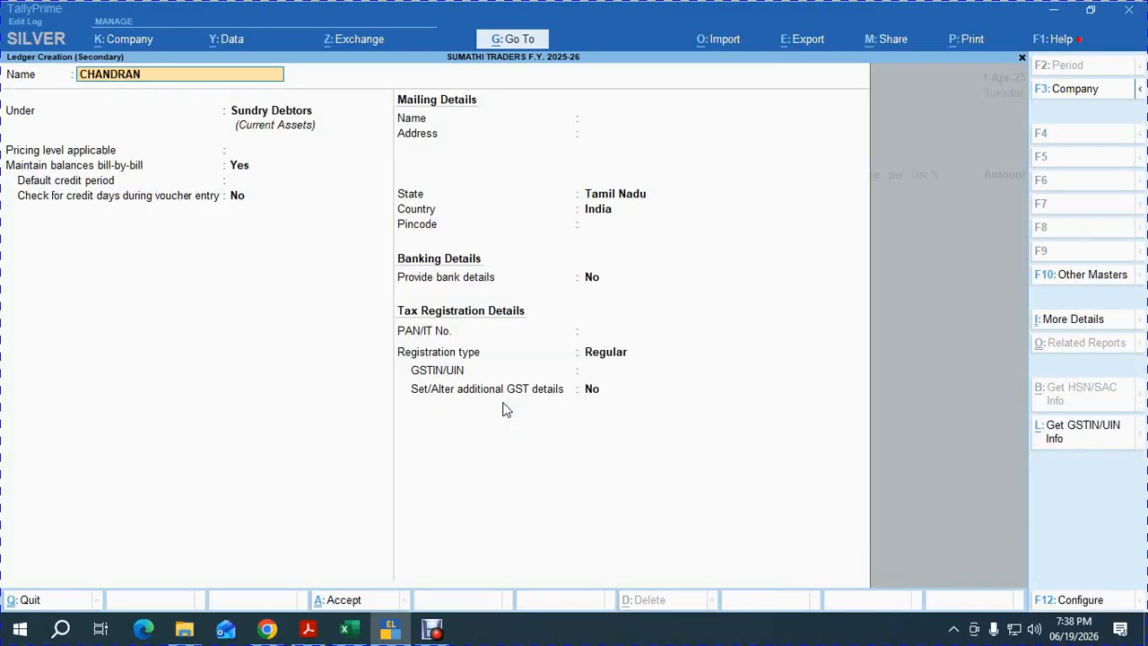
key("Return")
key("Return")
key("Return")
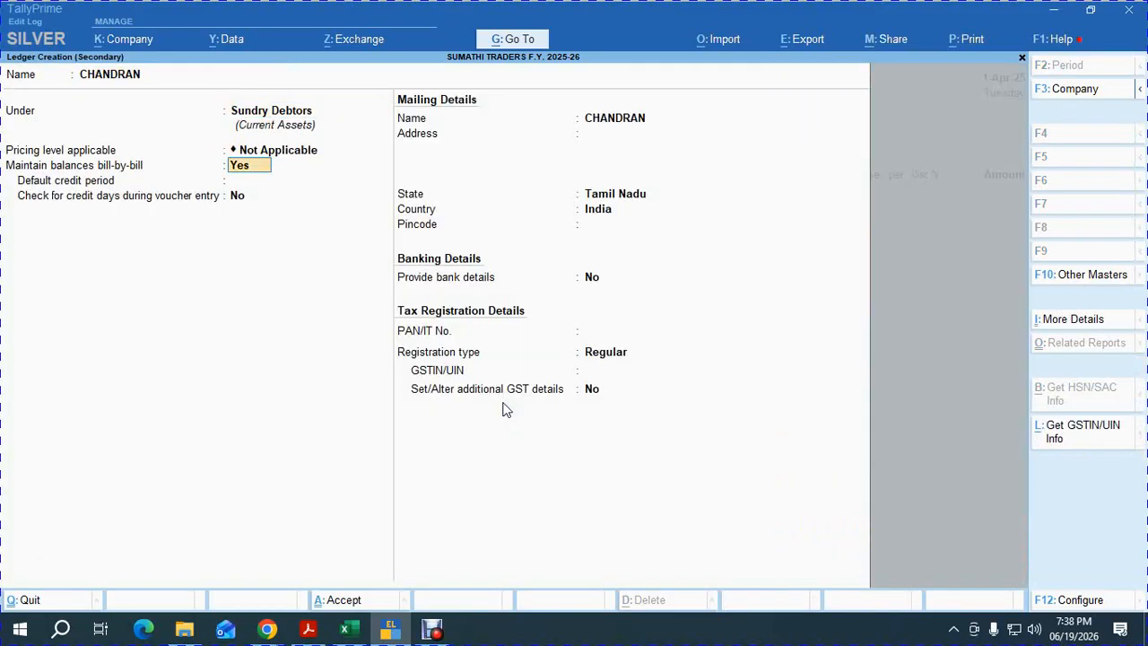
key("BackSpace")
key("Down")
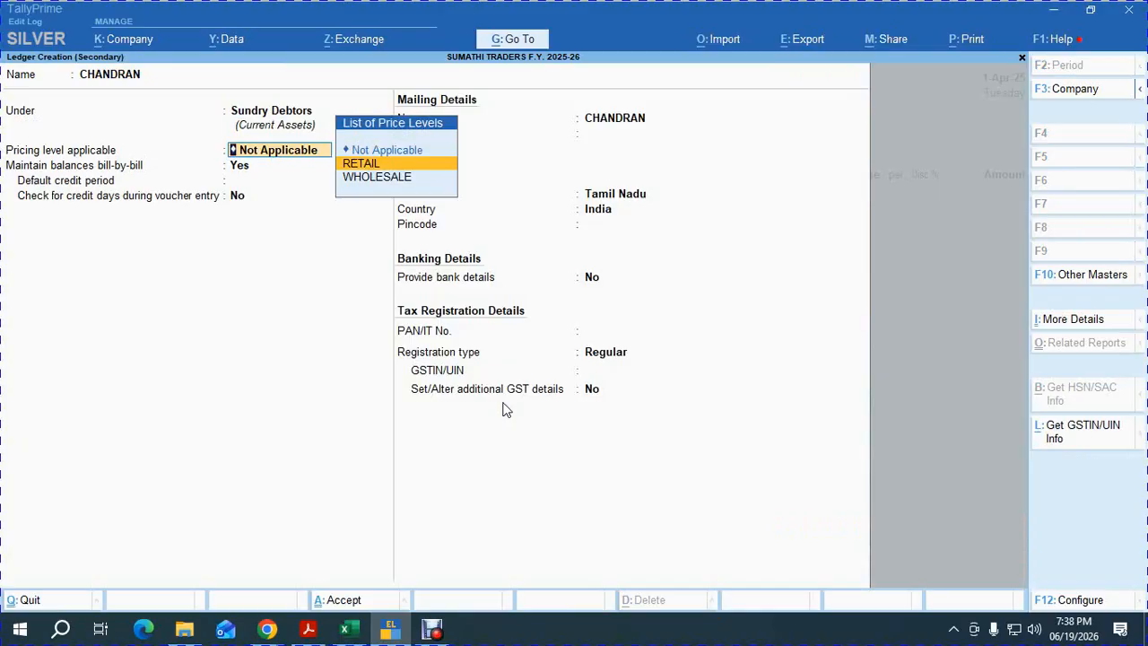
key("Down")
key("Return")
key("Return")
type("30")
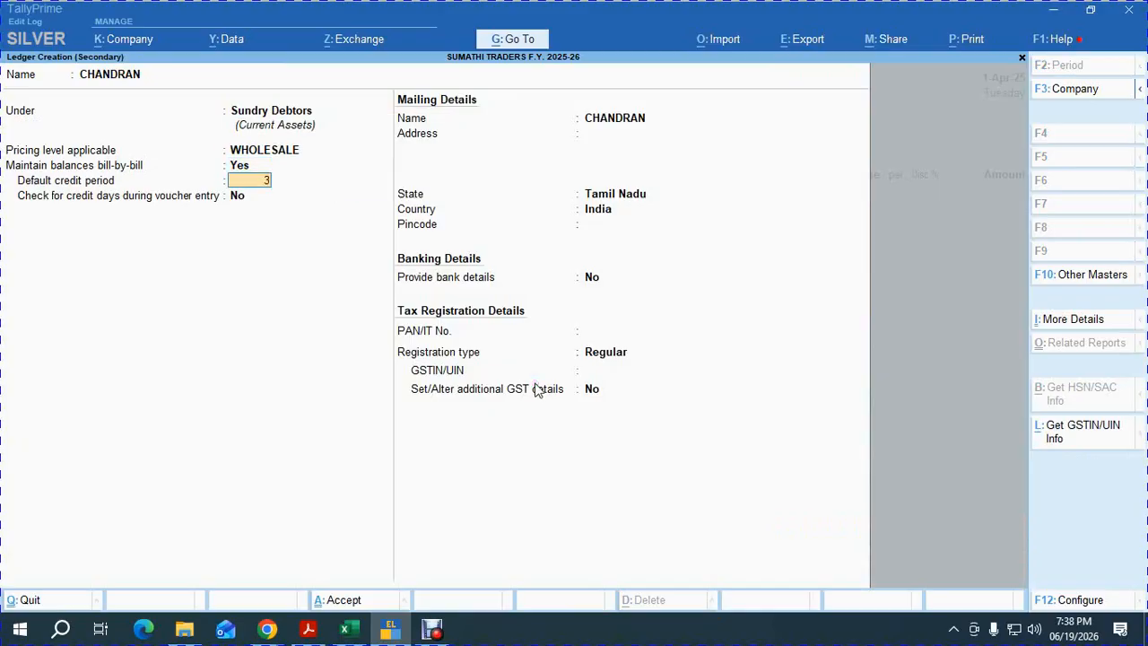
key("Return")
key("Return")
key("Return")
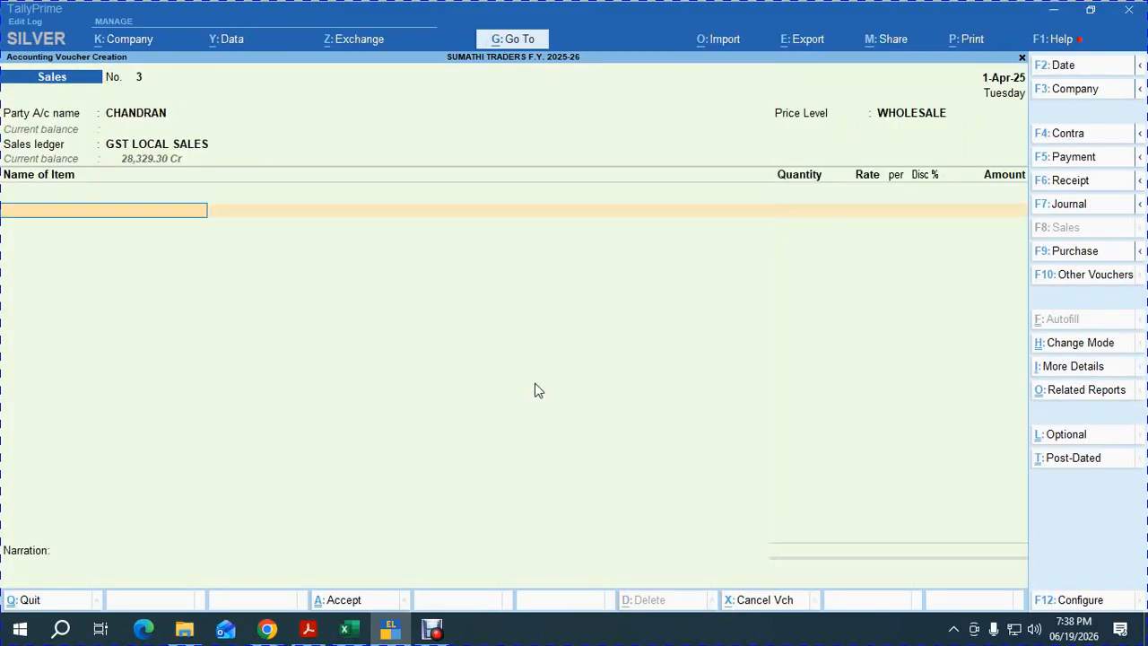
type("H")
key("Return")
Enter item lines for 850 HAMAM, 600 LUX and 900 CINTHOL.
key("alt+Tab")
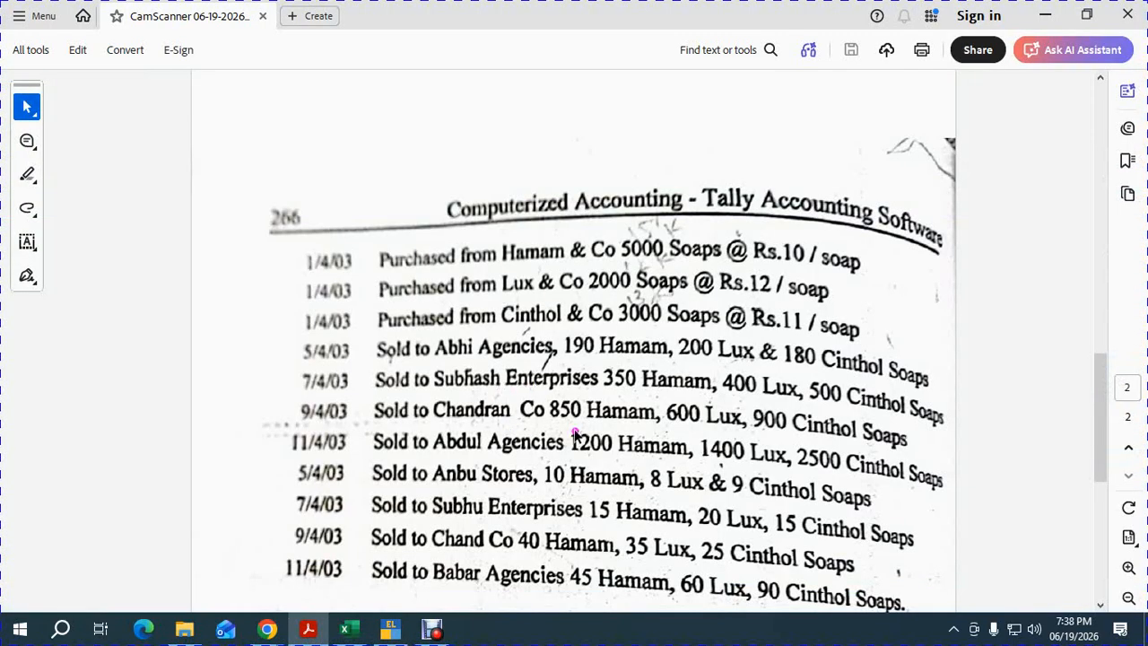
key("alt+Tab")
type("850")
key("Return")
key("Return")
key("Return")
key("Return")
key("Return")
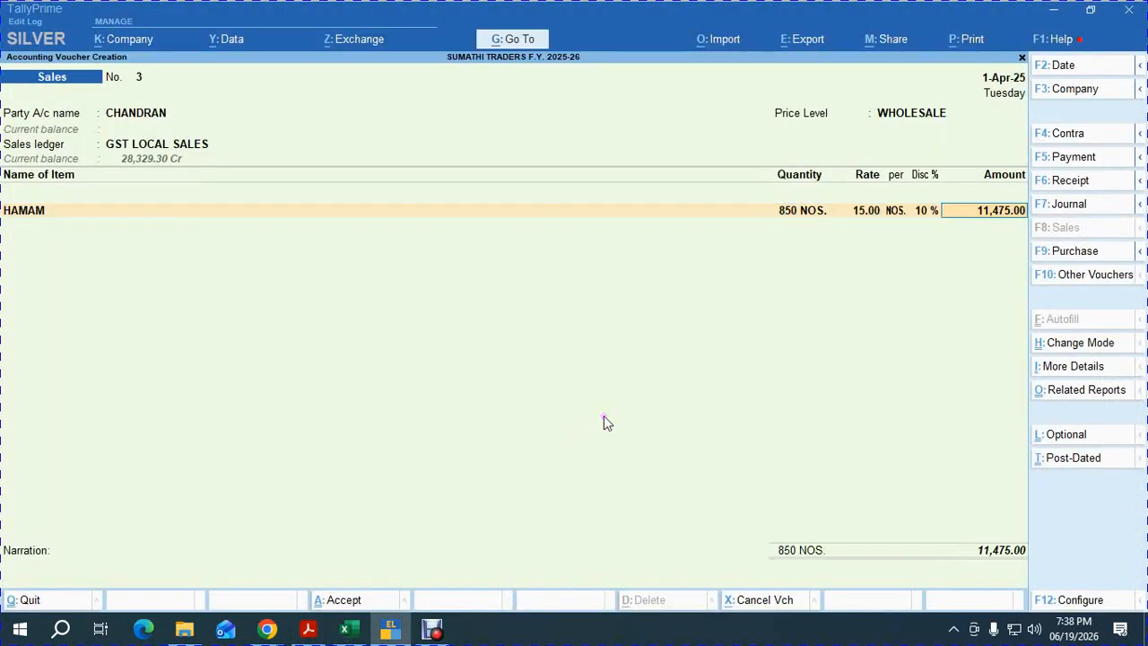
type("lux")
key("Return")
key("alt+Tab")
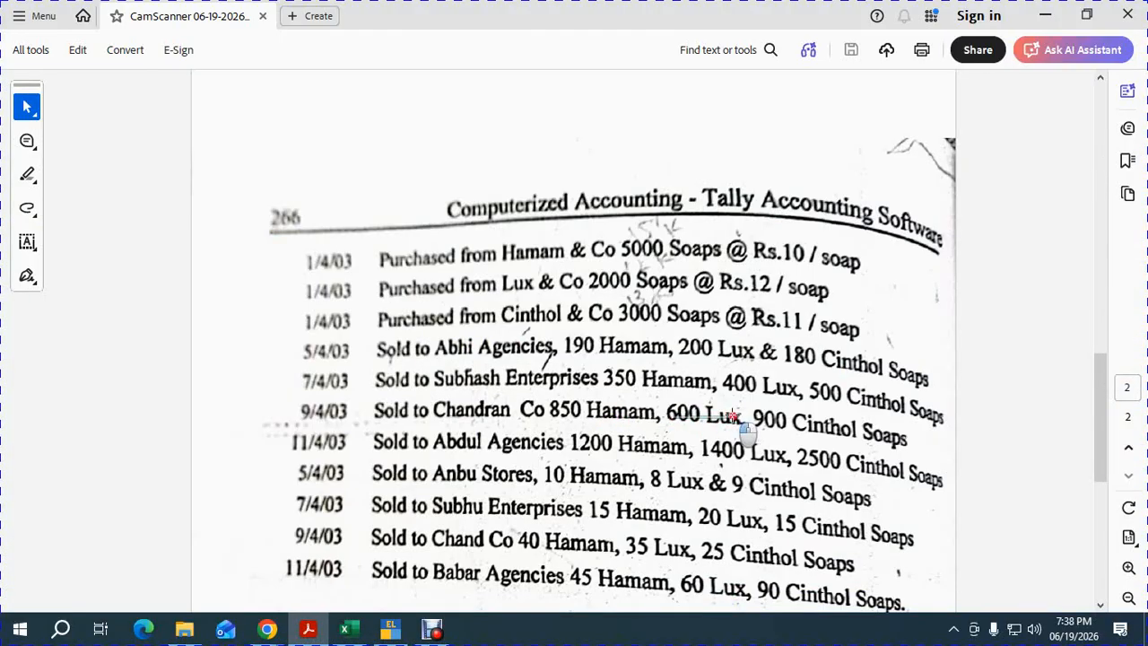
key("alt+Tab")
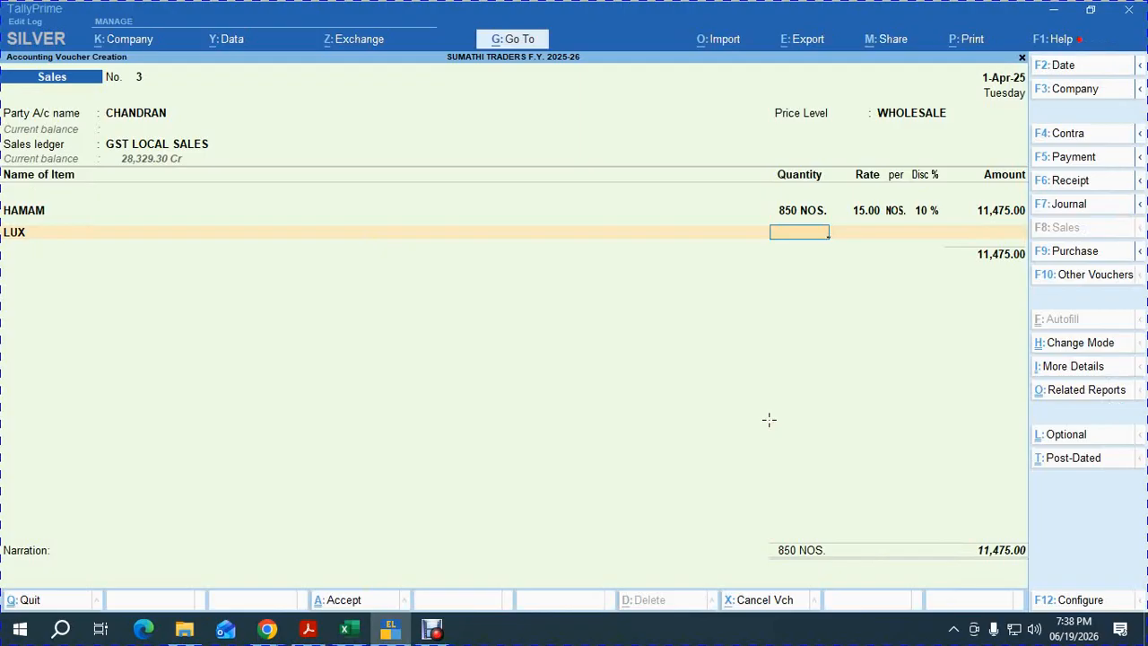
type("600")
key("Return")
key("Return")
key("Return")
key("Return")
key("Return")
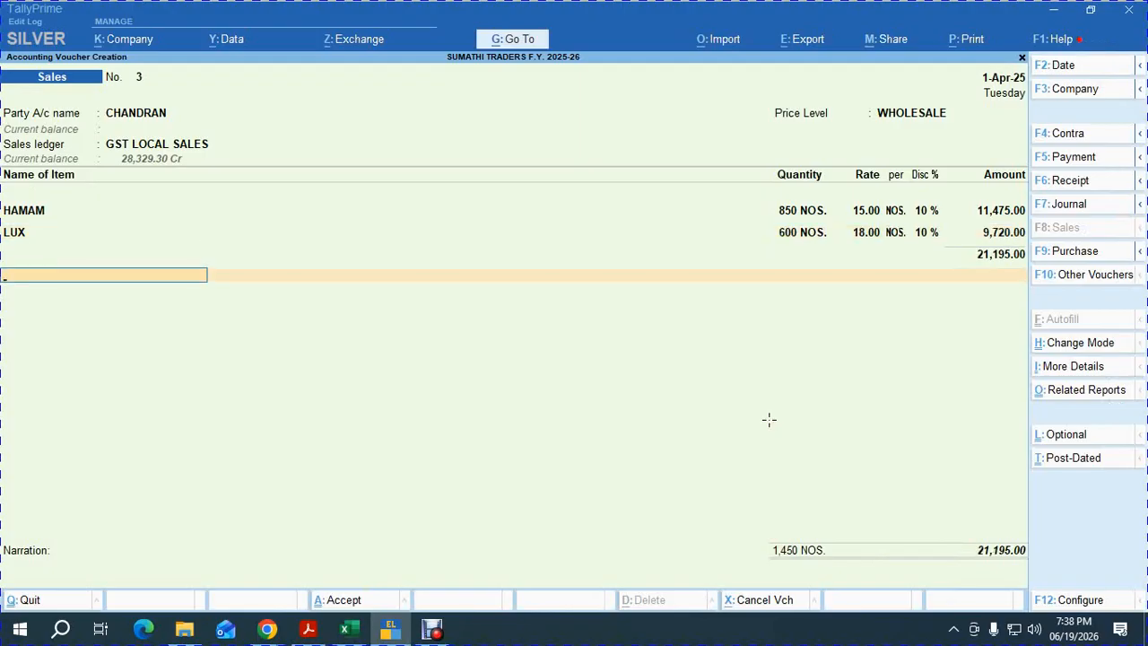
key("BackSpace")
key("Return")
type("103")
key("Return")
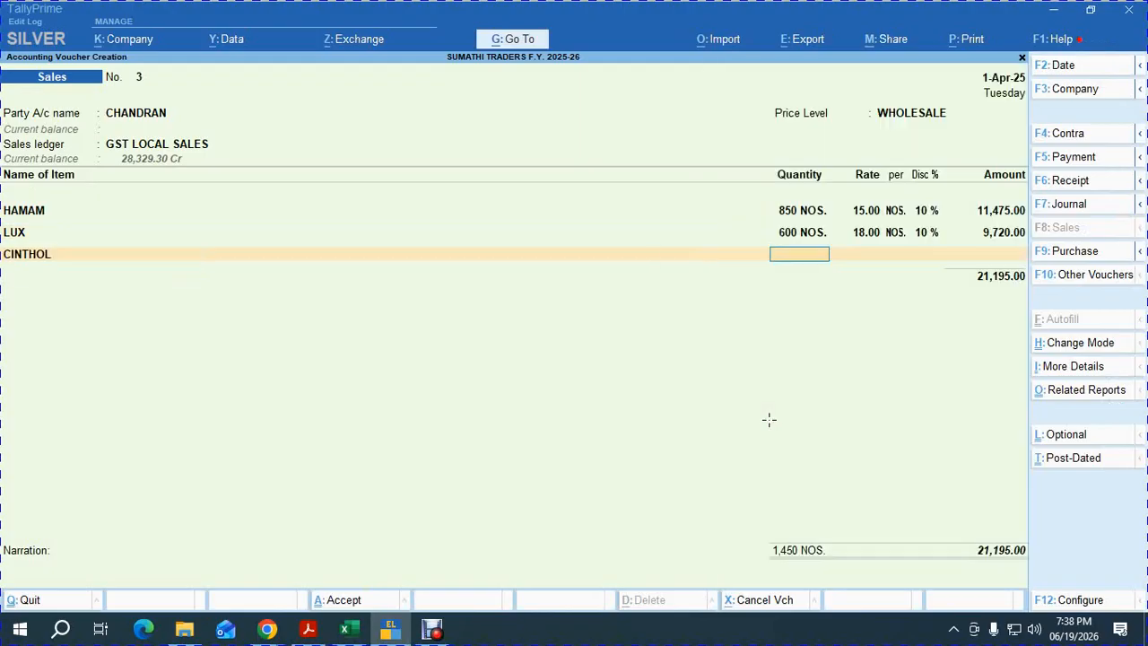
type("900")
key("Return")
key("Return")
key("Return")
key("Return")
key("Return")
key("Return")
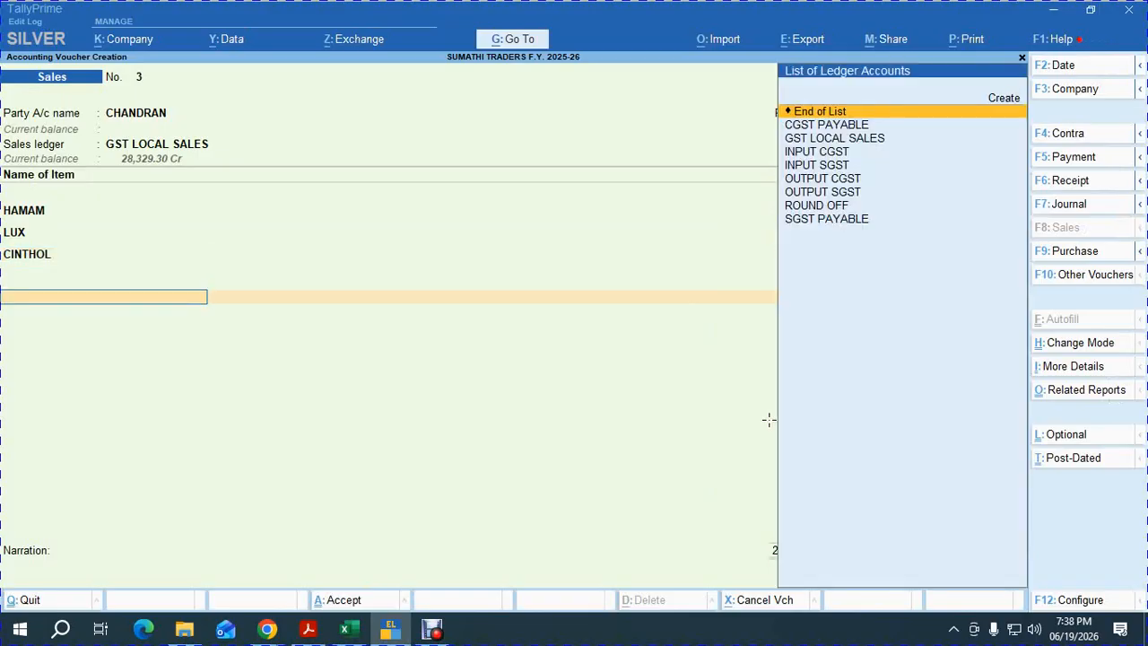
Add OUTPUT CGST, OUTPUT SGST and ROUND OFF, and accept the 41,259.00 bill reference.
type("out")
key("Down")
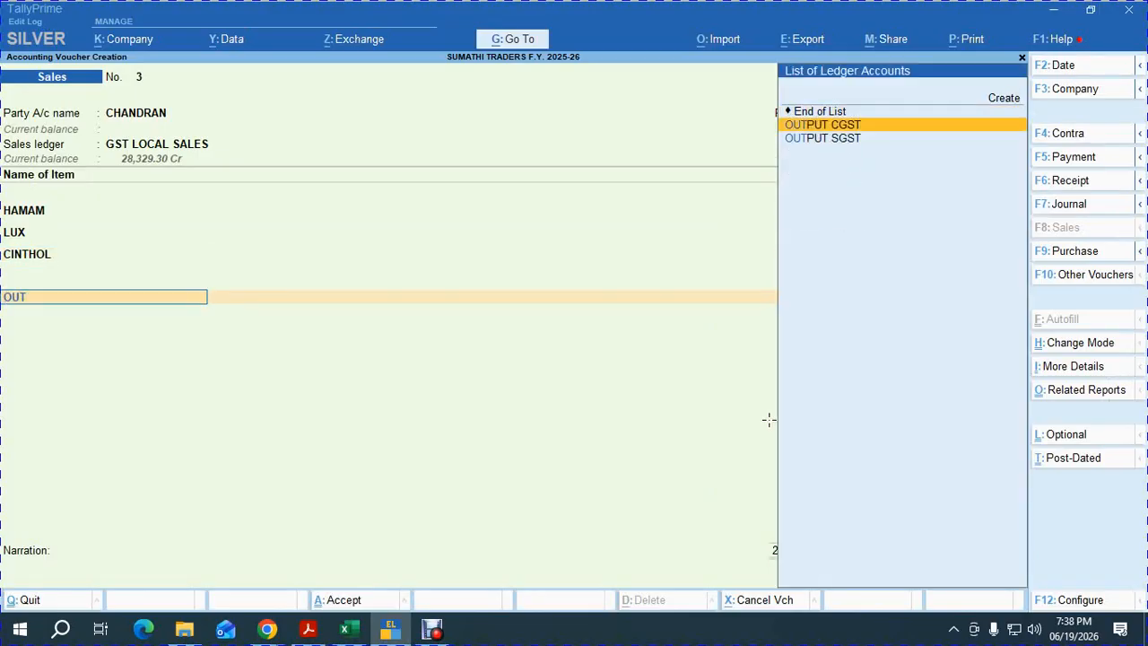
key("Return")
type("out")
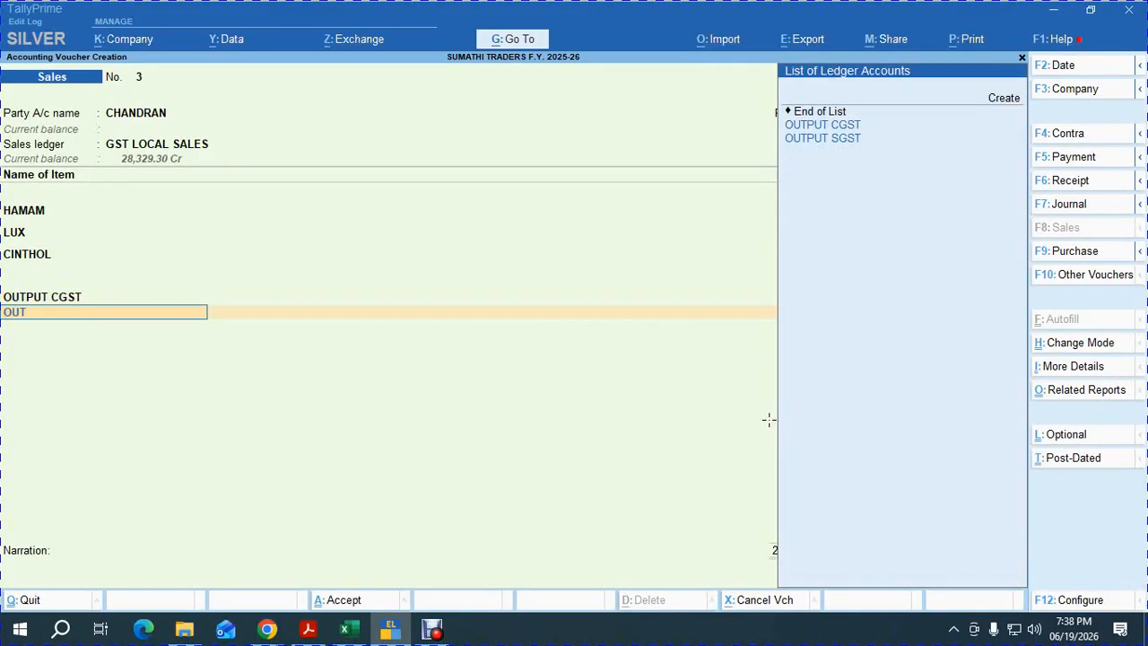
key("Down")
key("Return")
type("ROUN")
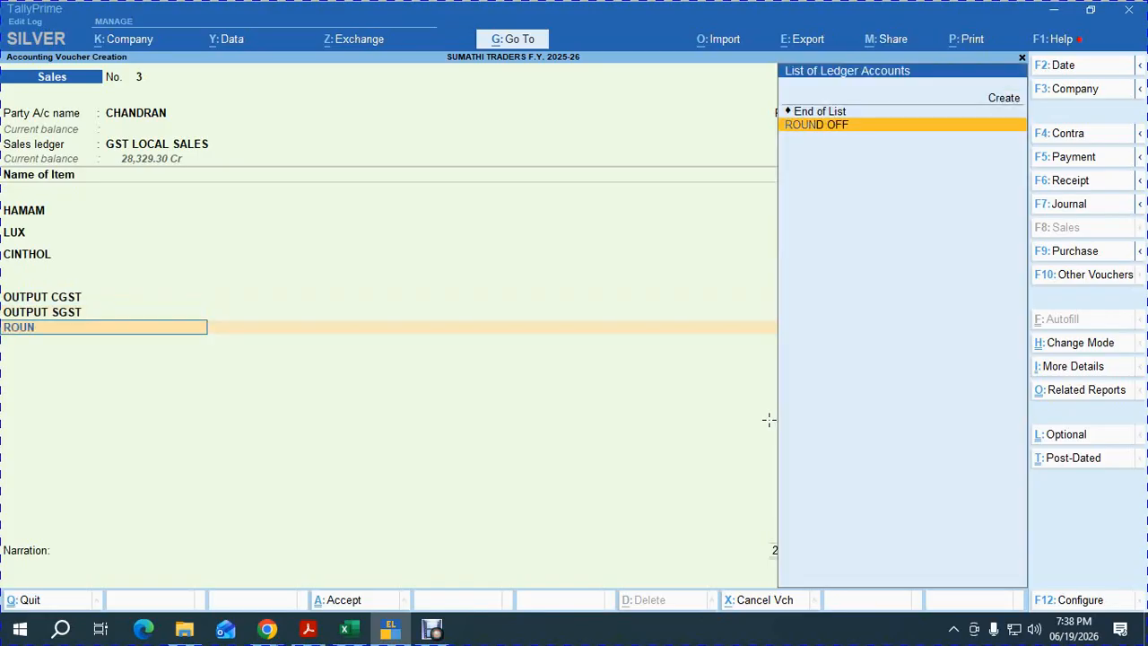
key("Return")
key("Return")
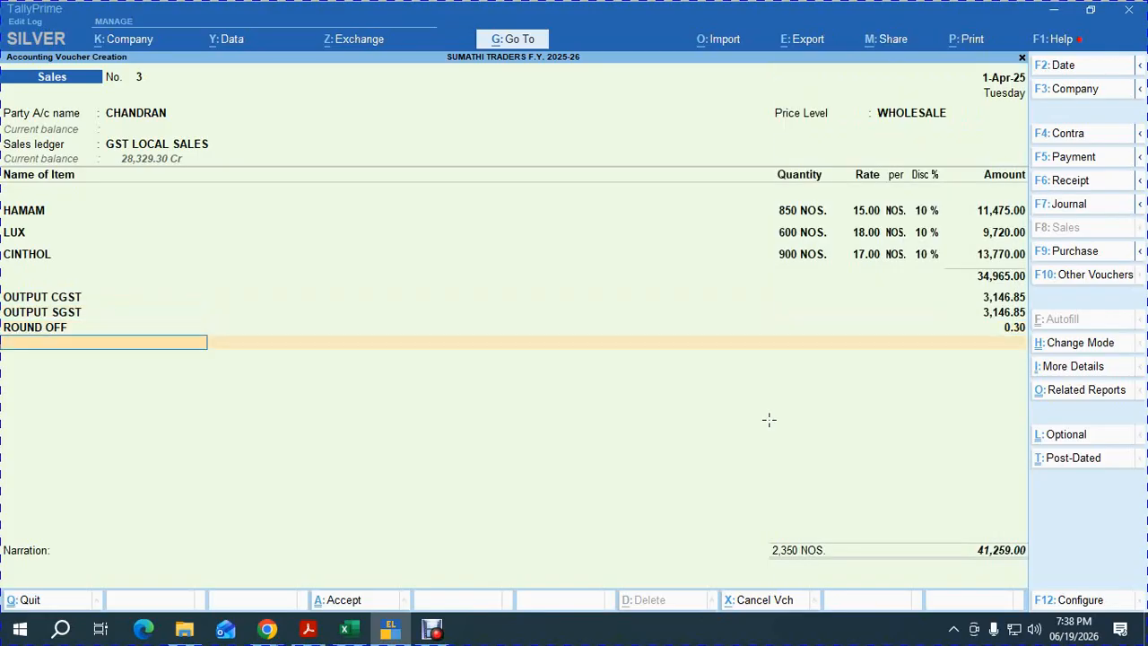
key("Up")
key("Return")
key("Return")
key("Return")
key("Return")
key("Return")
key("Return")
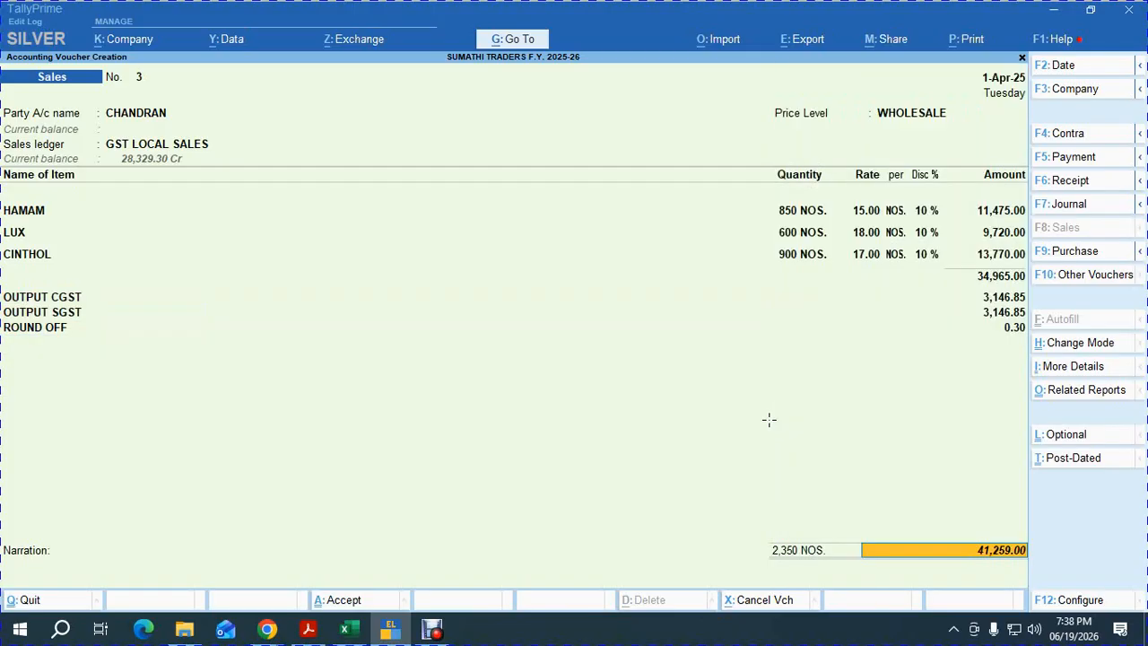
key("Return")
key("Return")
key("Return")
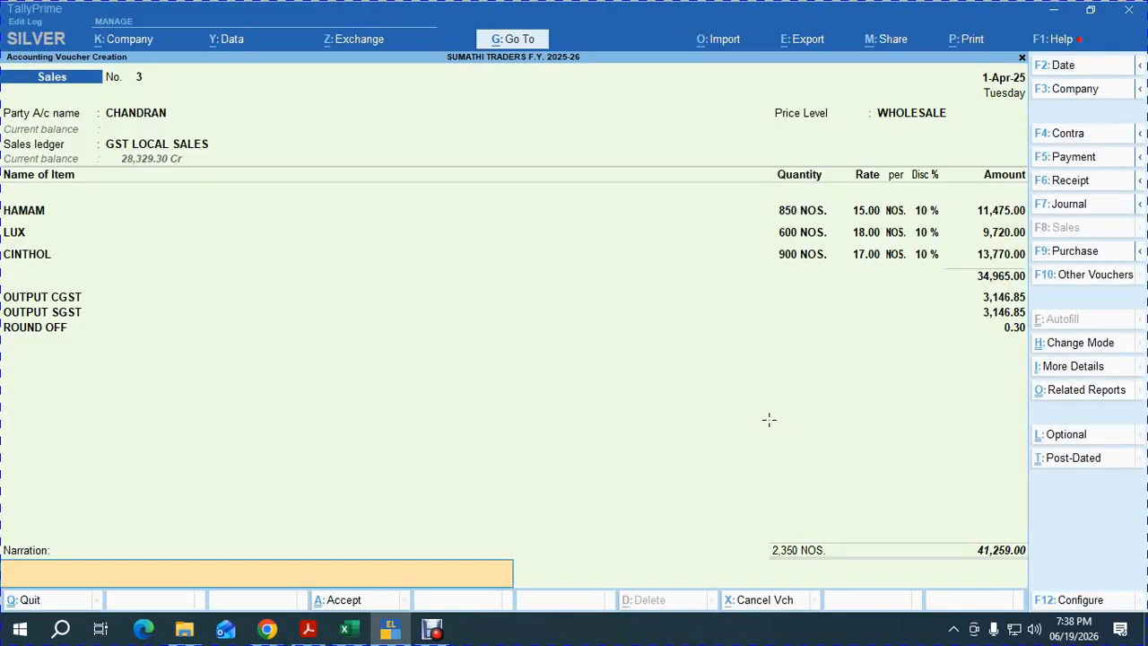
key("Return")
Save sales voucher 3 and check the scanned list for the next sale.
key("y")
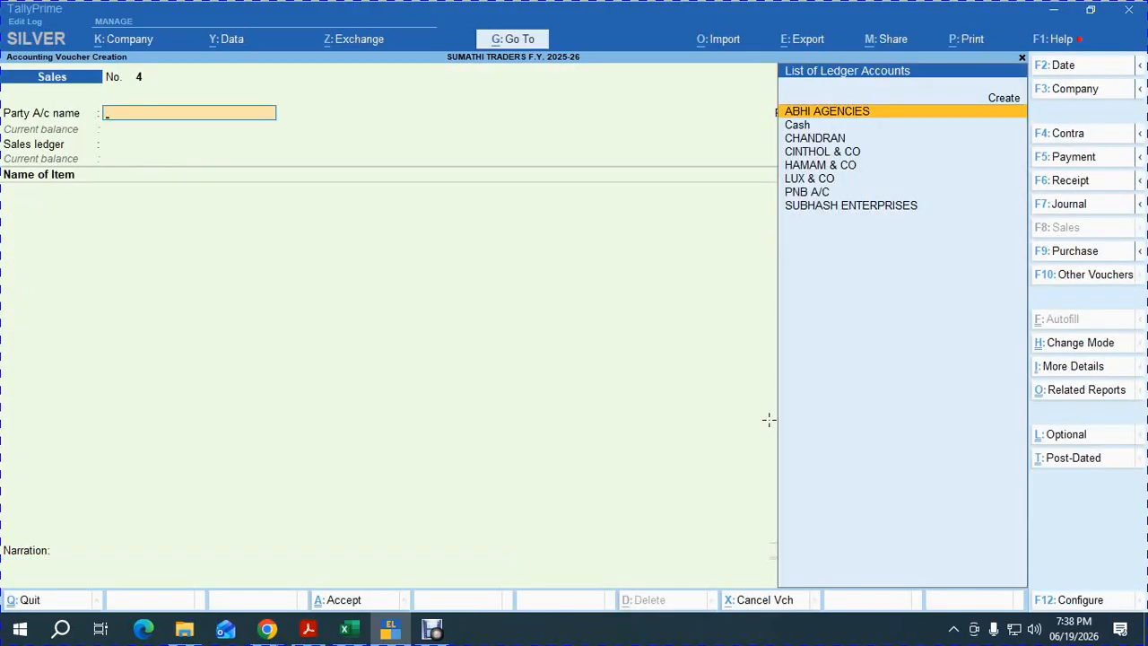
key("alt+Tab")
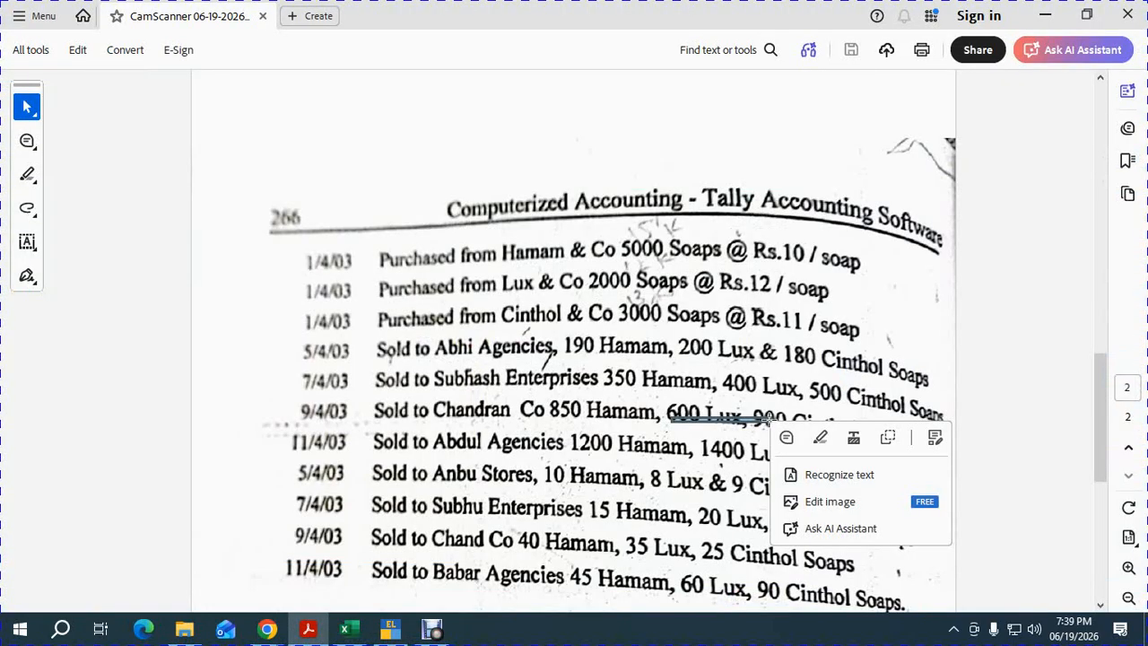
left_click(561, 404)
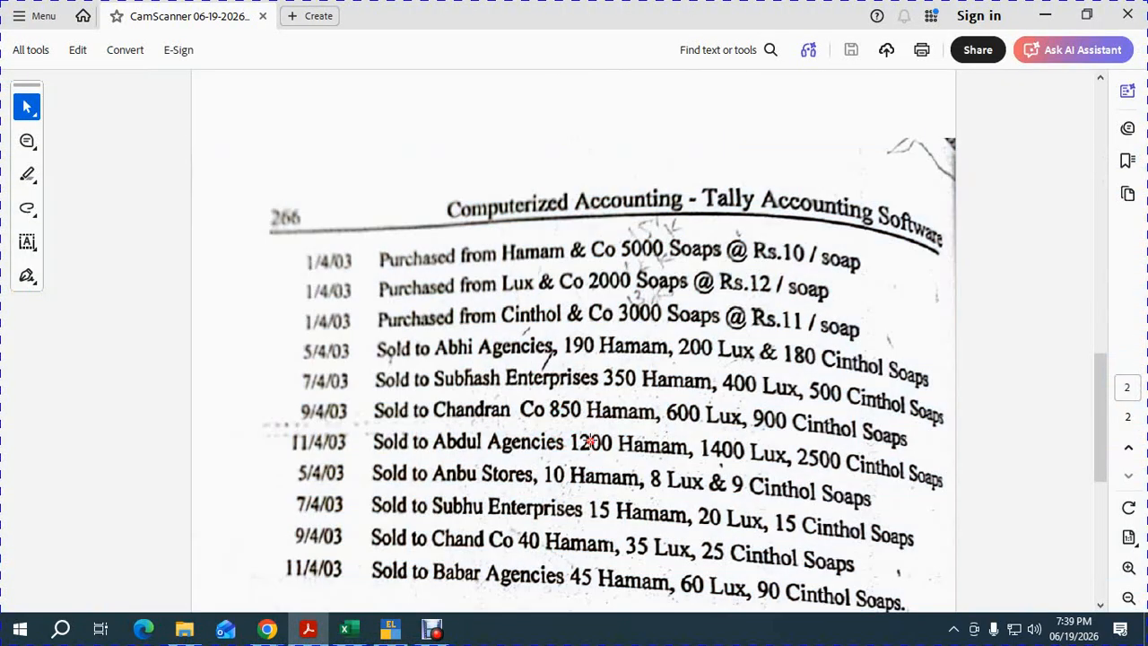
key("alt+Tab")
left_click(685, 466)
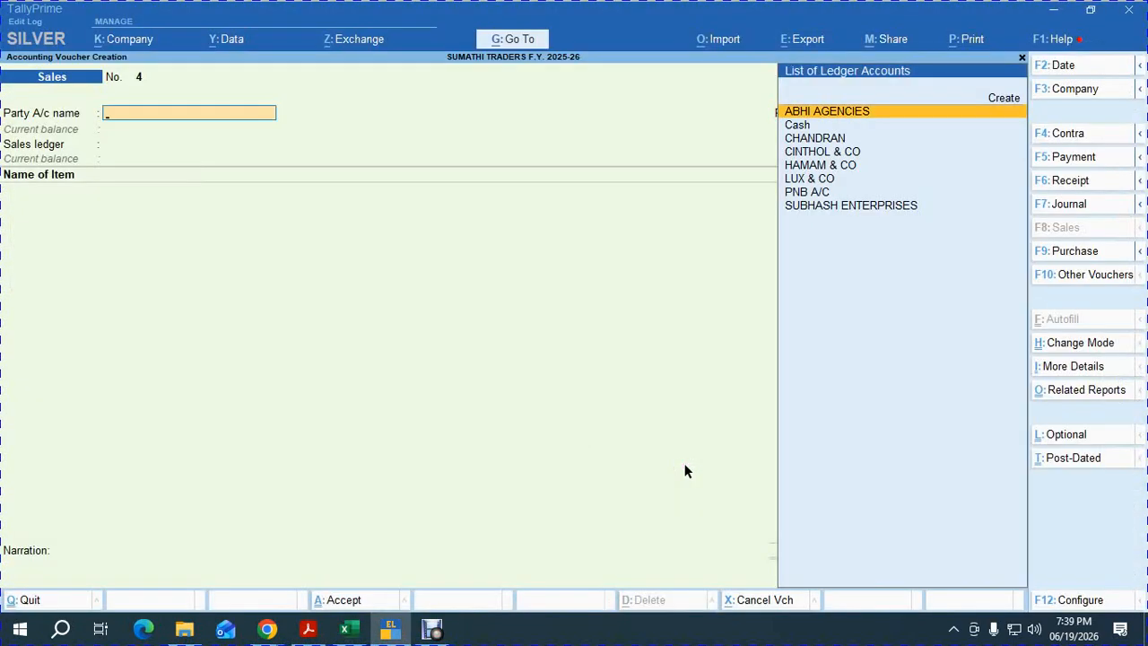
Create party ABDUL AGENCIES with WHOLESALE pricing and 30-day credit, using GST LOCAL SALES.
key("Up")
key("Return")
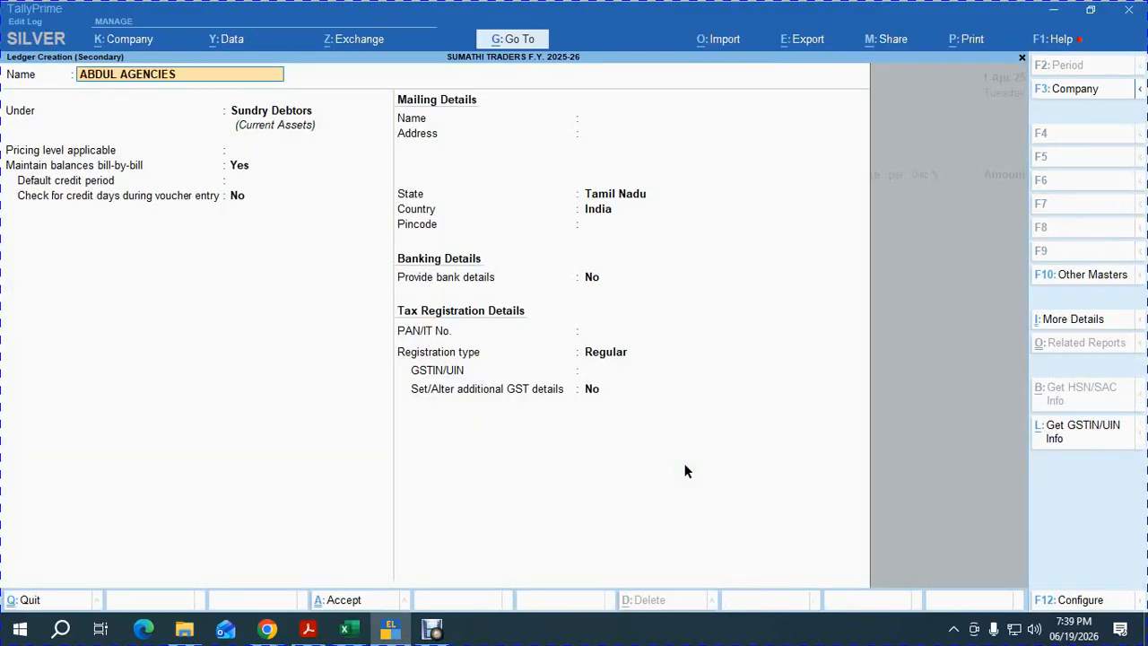
key("Return")
key("Down")
key("Down")
key("Return")
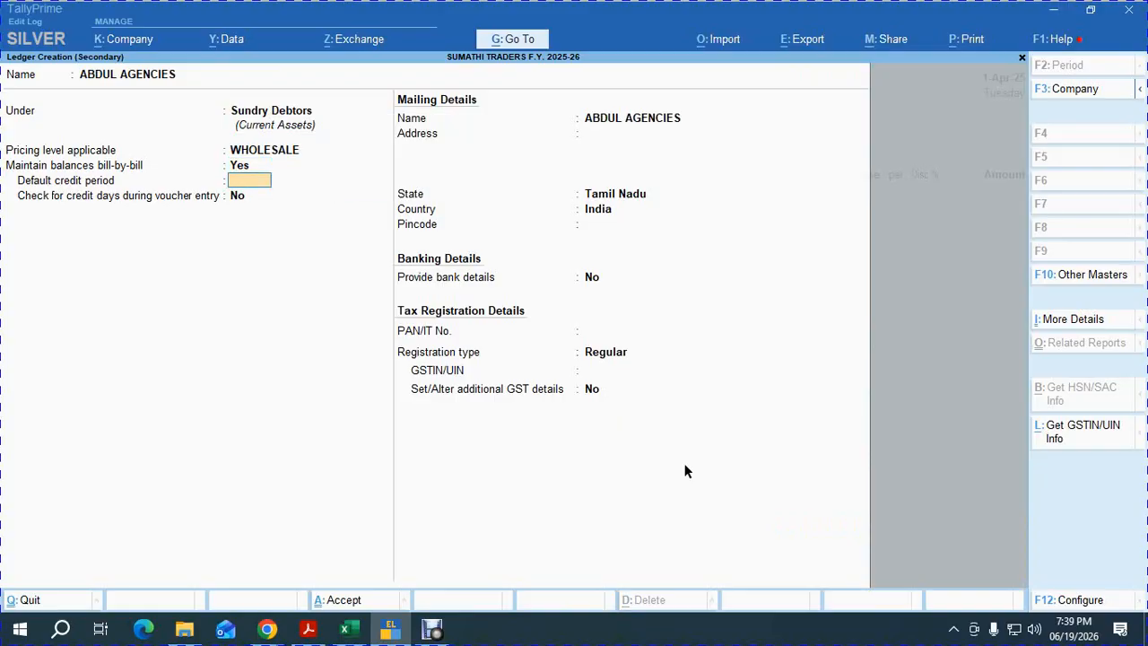
type("30")
key("Return")
key("Return")
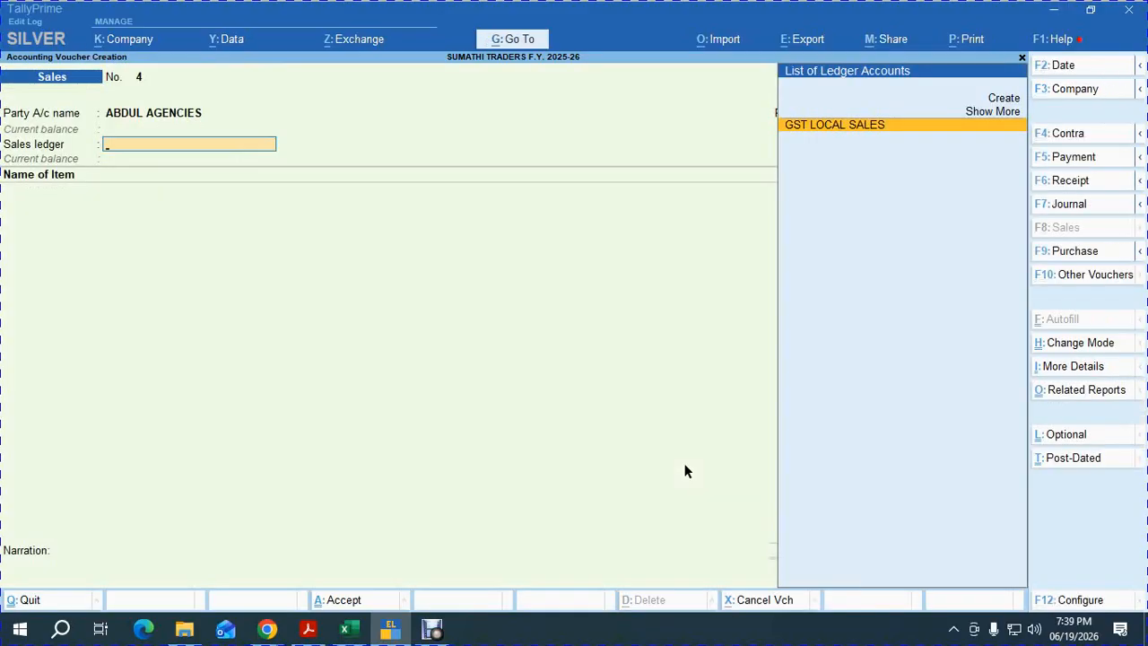
key("Return")
type("h")
key("Return")
Enter item lines for 1200 HAMAM, 1400 LUX and 1400 CINTHOL.
key("alt+Tab")
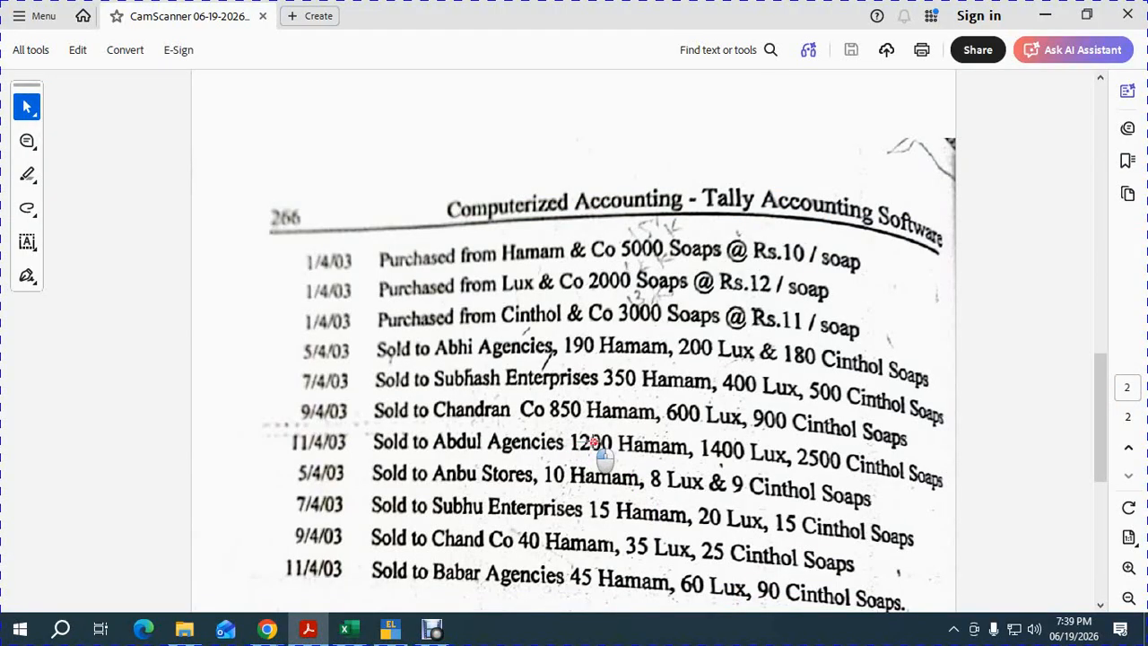
left_click_drag(592, 441, 873, 474)
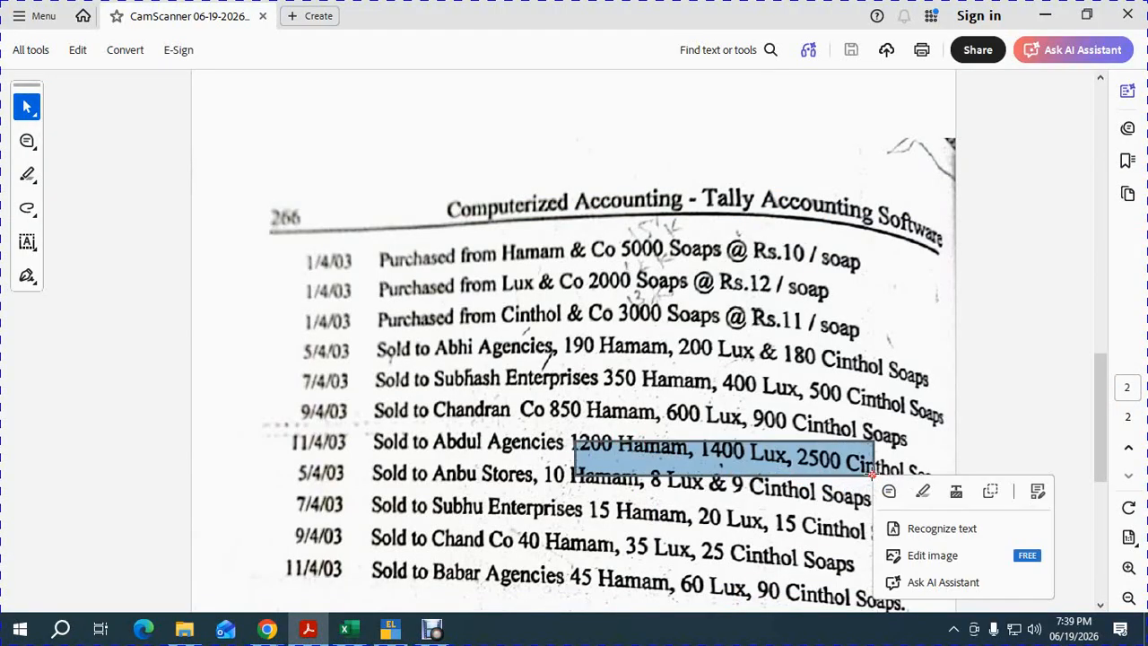
key("alt+Tab")
type("00")
key("Return")
key("Return")
key("Return")
key("Return")
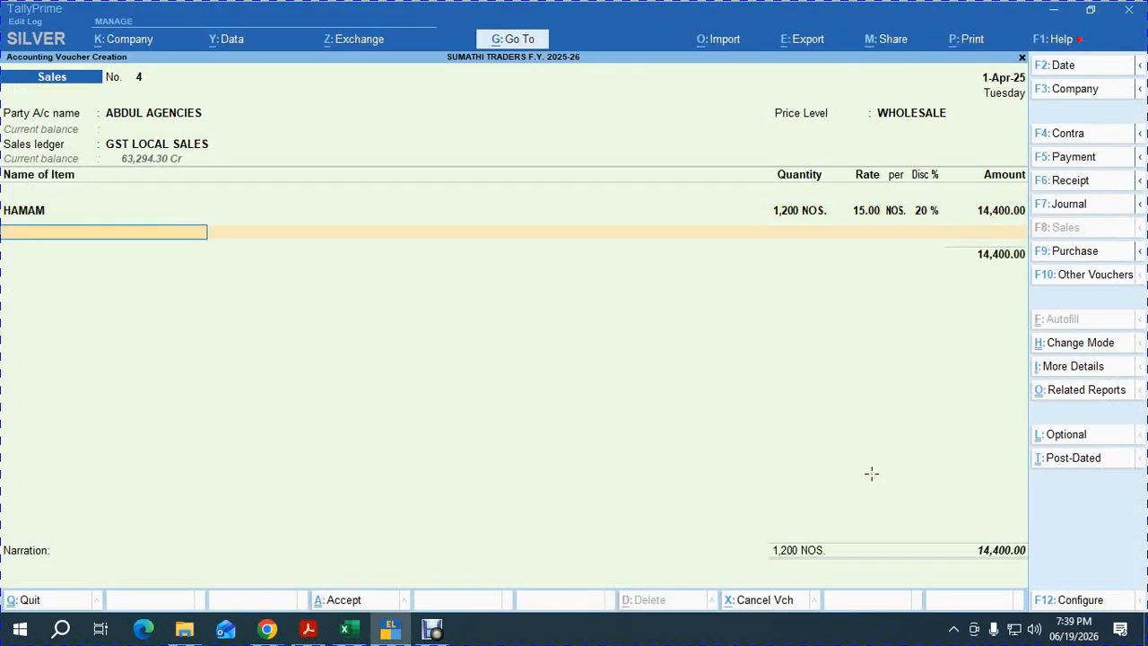
type("lux")
key("Return")
type("1400")
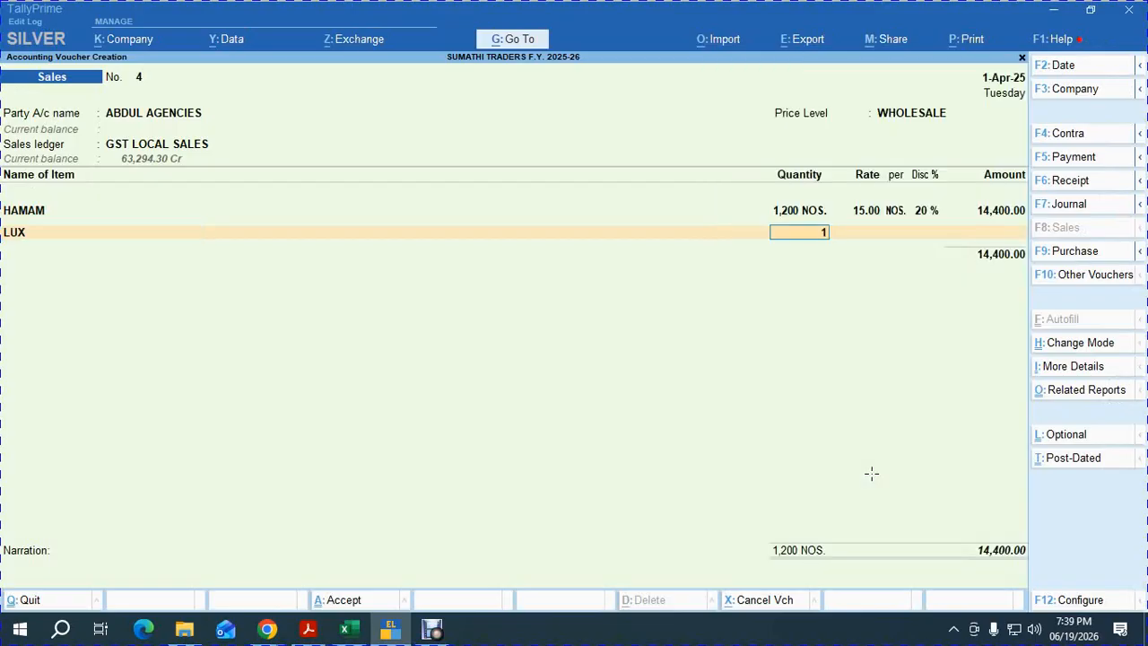
key("Return")
key("Return")
key("Return")
key("Return")
type("cin")
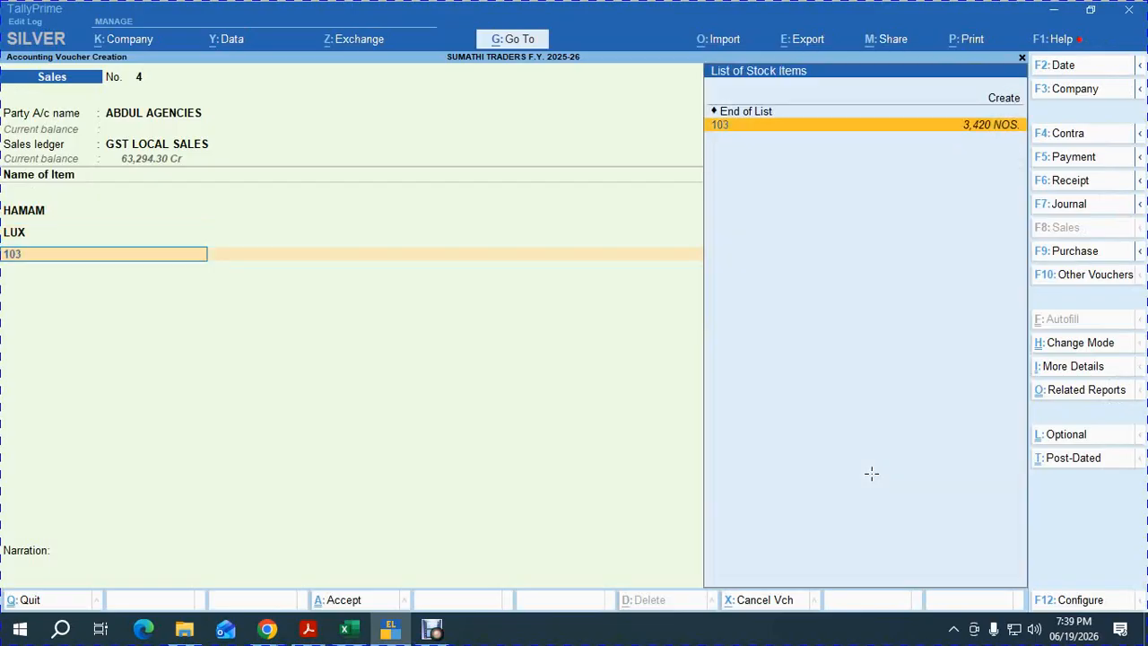
key("Return")
type("1400")
key("Return")
key("Return")
key("Return")
key("Return")
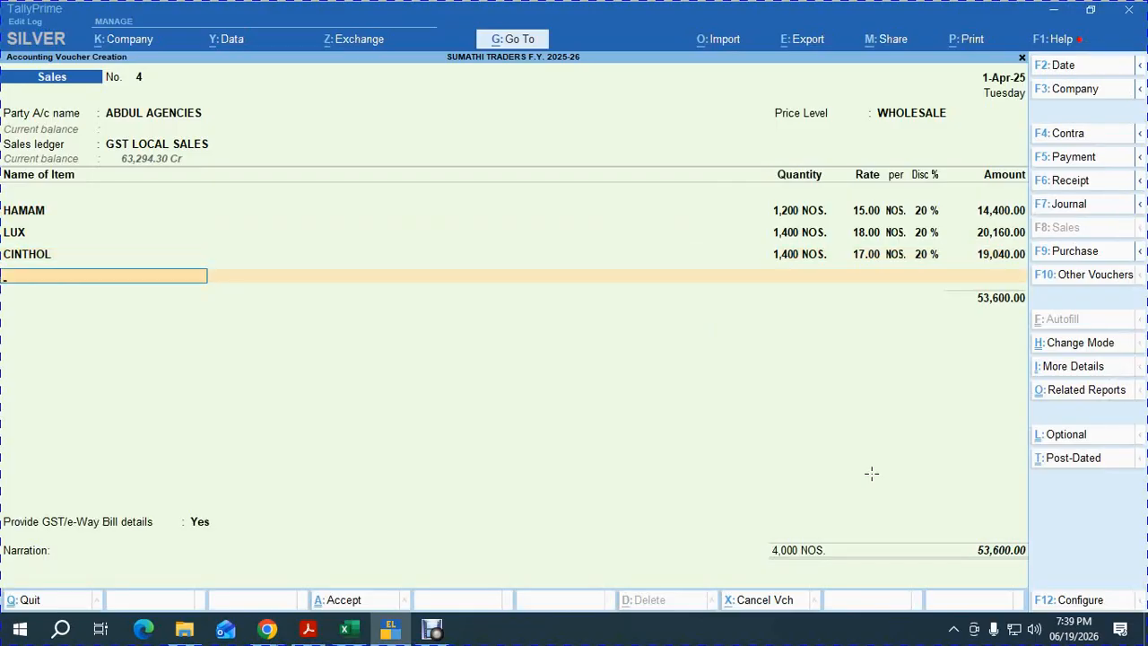
key("Return")
Add OUTPUT CGST, OUTPUT SGST (4,824.00) and ROUND OFF, and accept the 63,248.00 bill reference.
type("out")
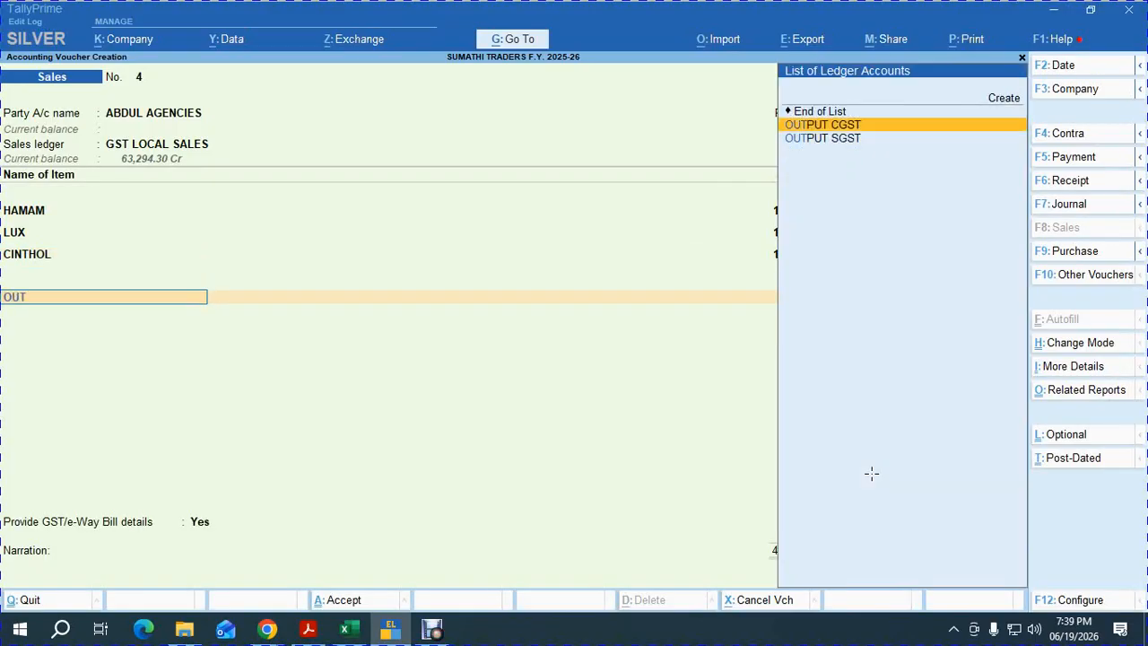
key("Return")
type("OUT")
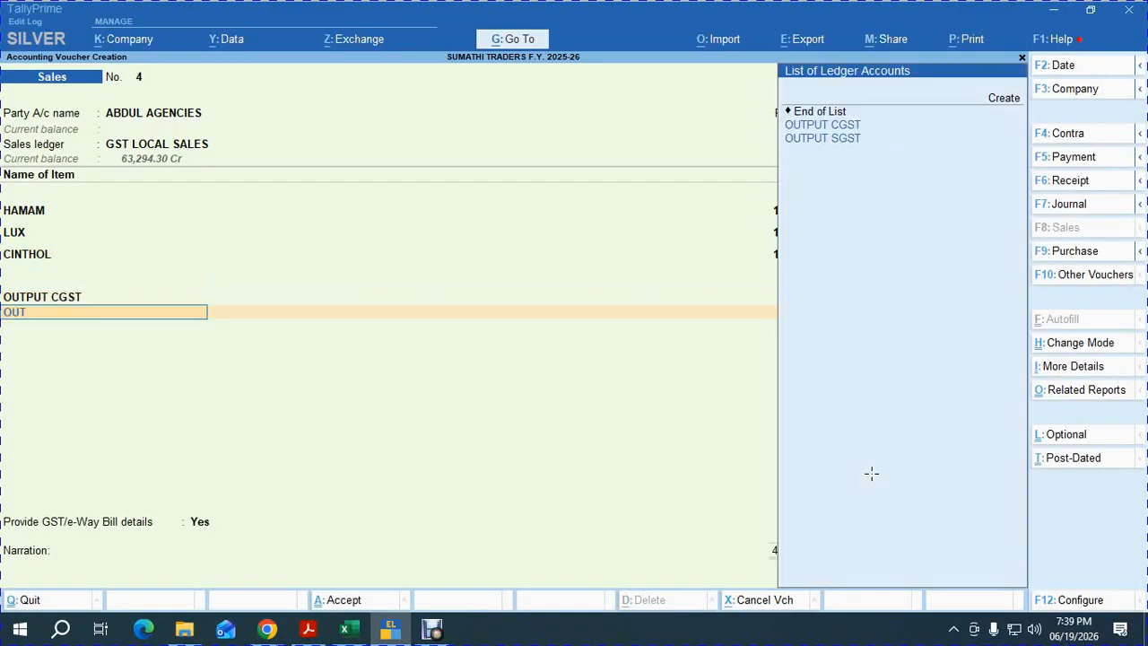
key("Down")
key("Return")
key("Return")
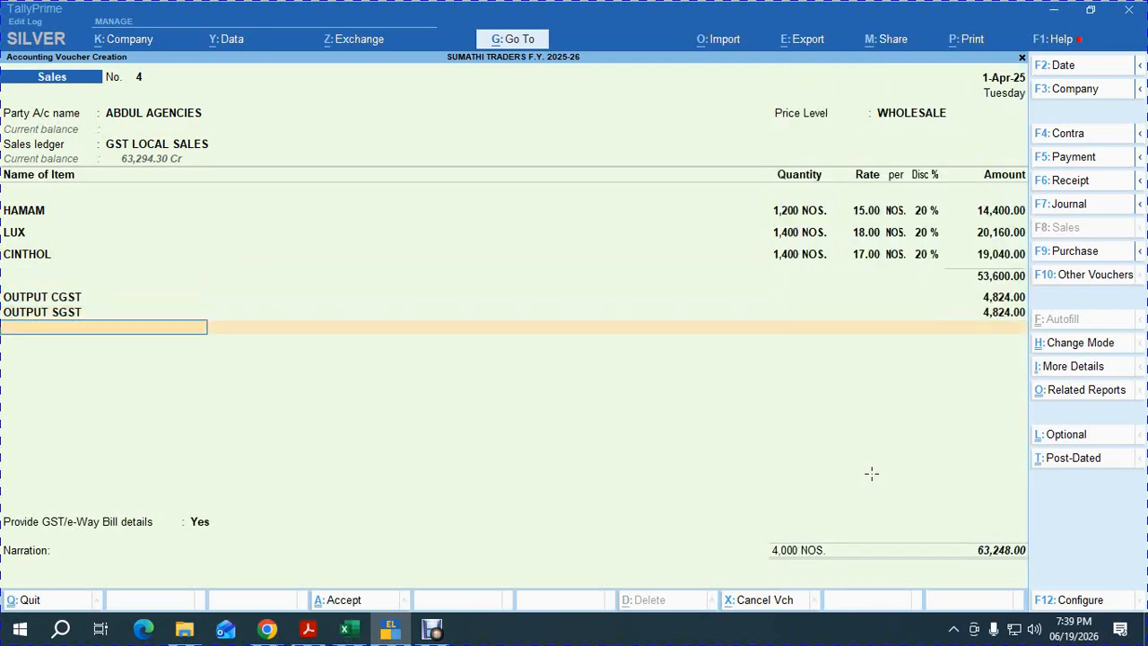
type("ROU")
key("Return")
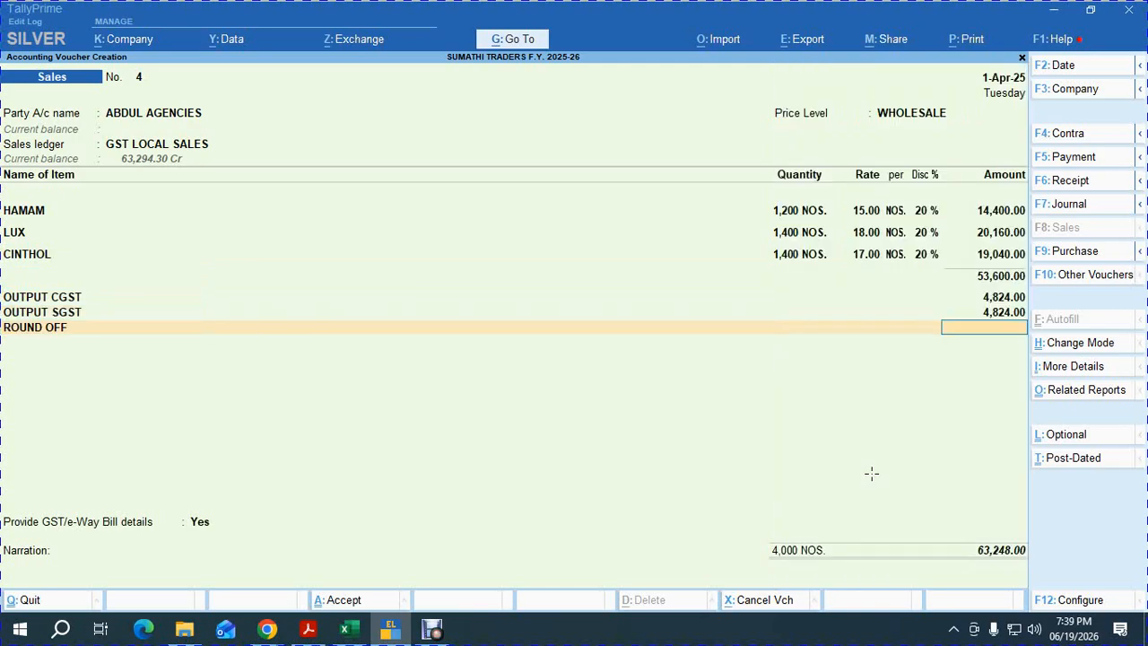
key("Return")
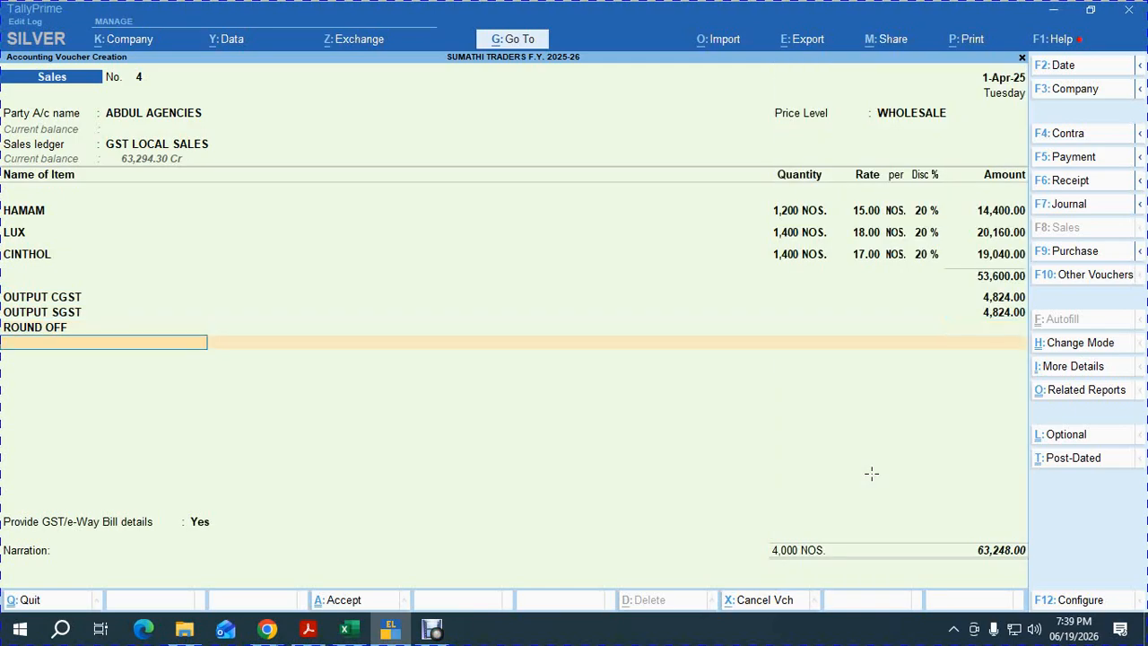
key("Return")
key("Down")
key("Return")
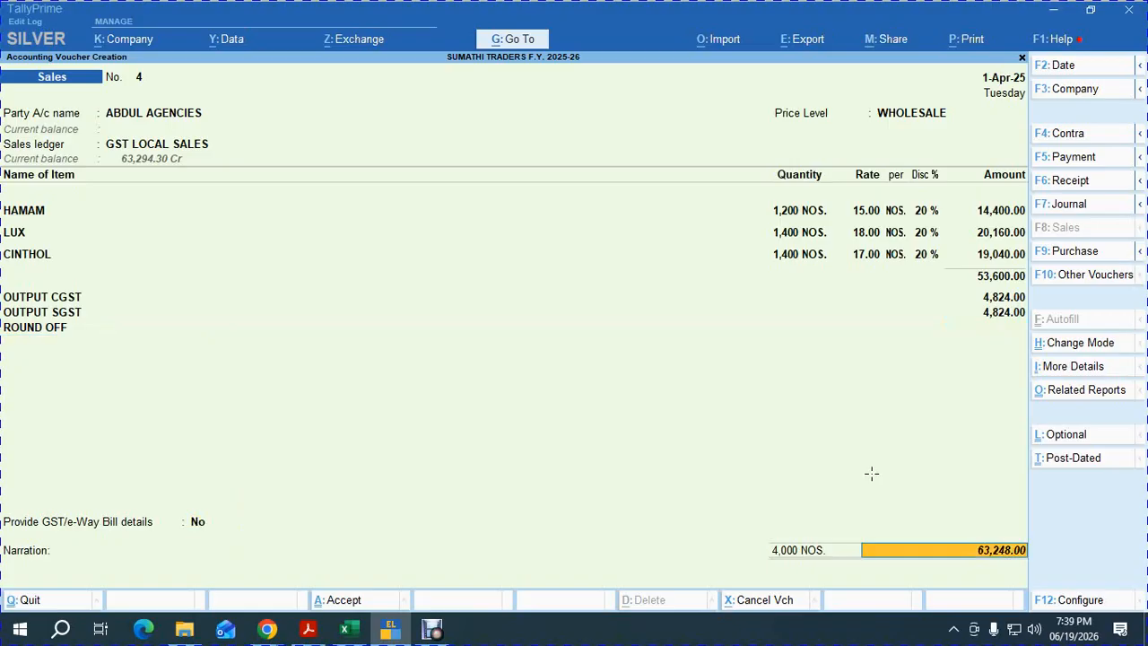
key("Return")
key("Return")
key("Return")
key("Return")
key("Return")
key("Return")
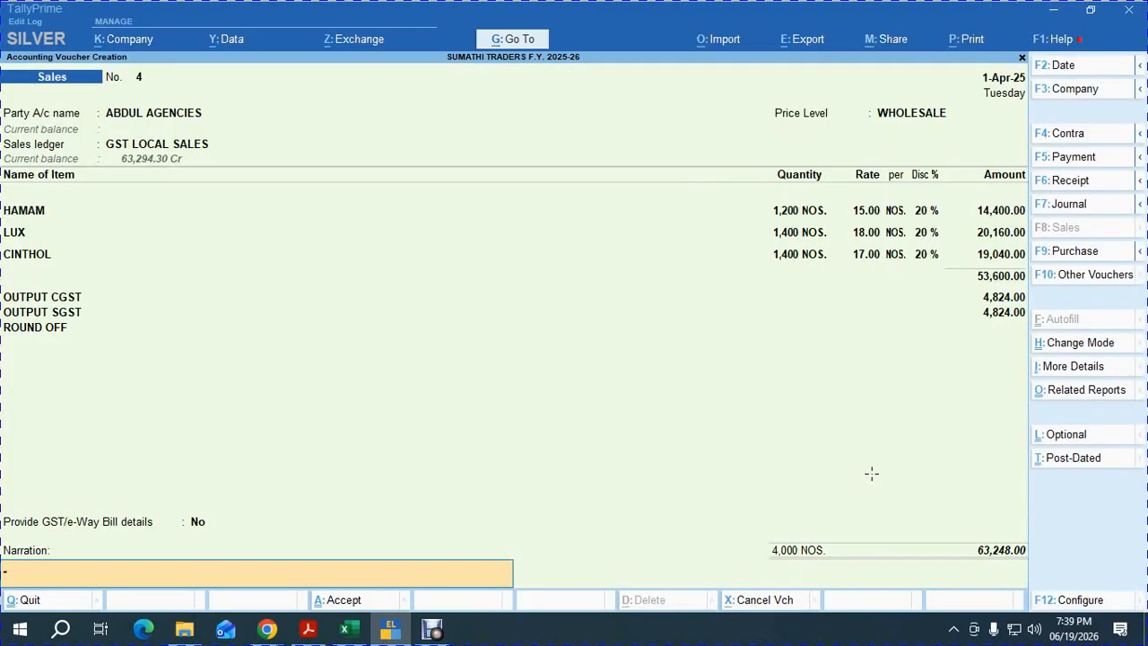
key("Return")
key("Return")
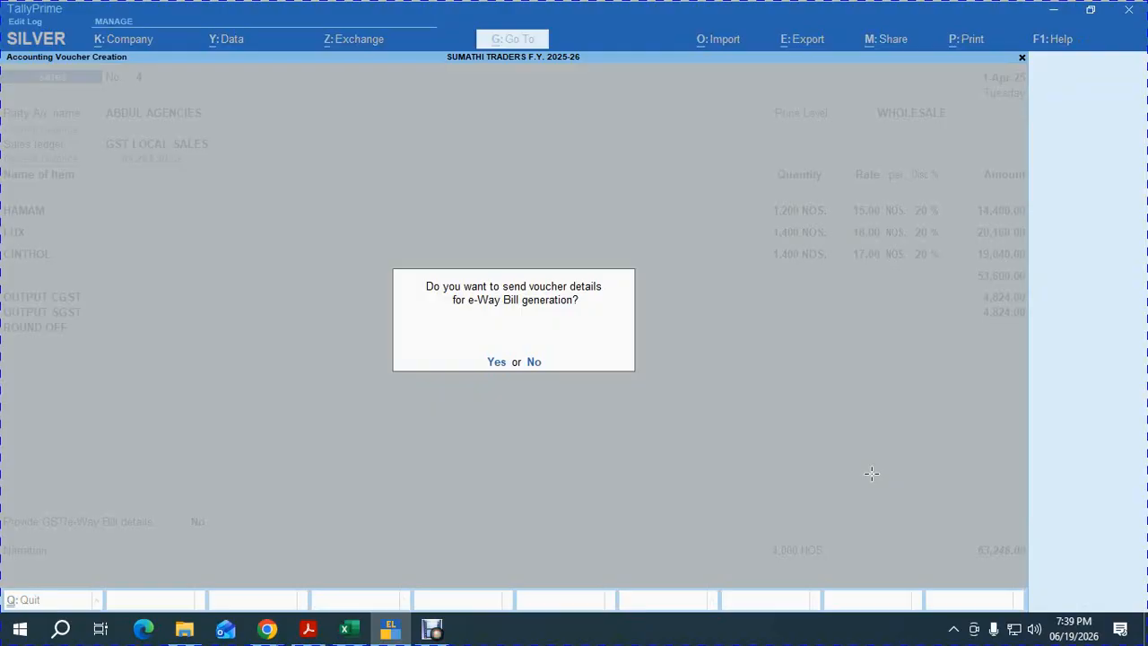
Decline e-Way Bill details to save sales voucher No. 4.
key("n")
key("alt+Tab")
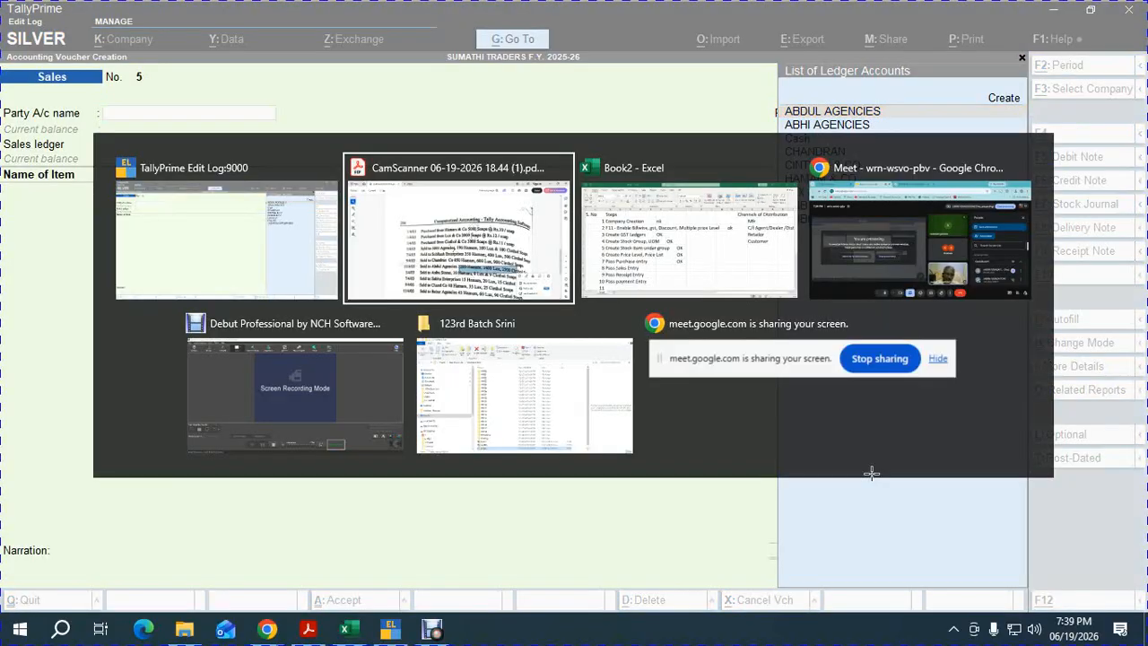
key("alt+Tab")
key("alt+Tab")
key("alt+Tab")
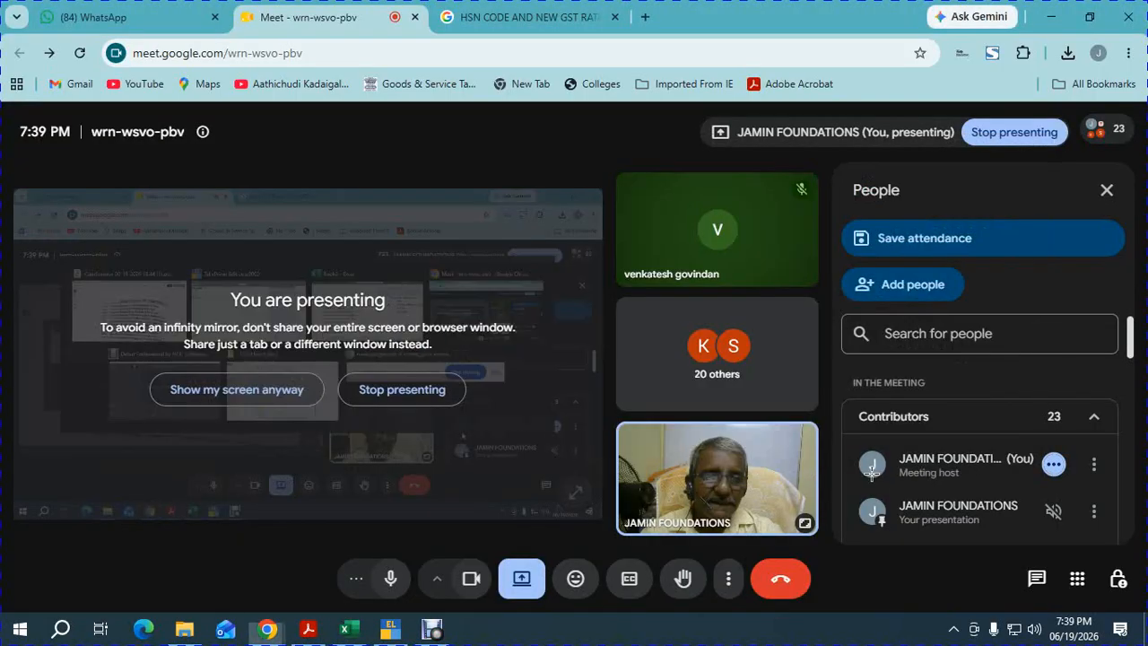
key("alt+Tab")
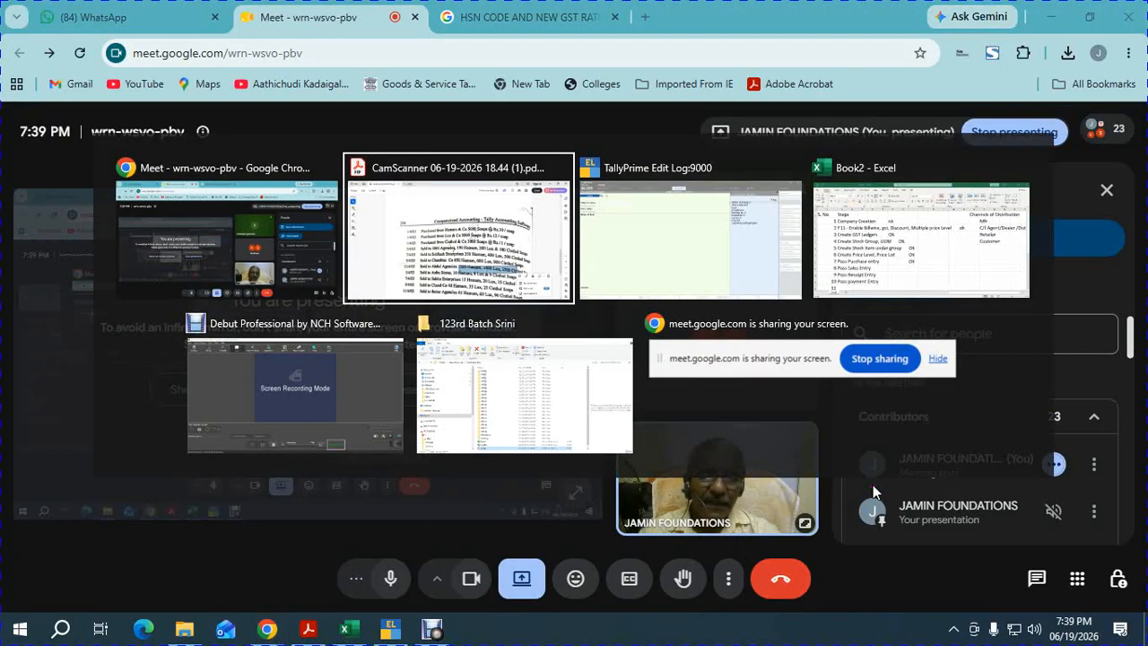
key("alt+Tab")
Preview voucher No. 4 as a Tax Invoice for ₹63,248.00, then switch to Google Meet.
key("Page_Up")
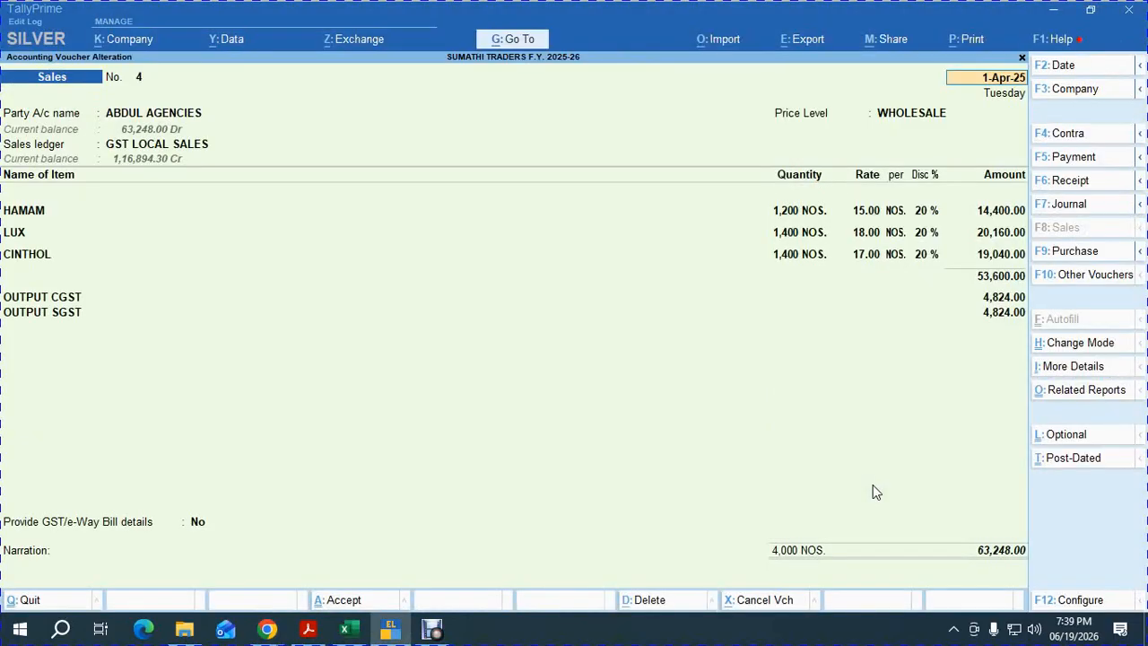
key("alt+p")
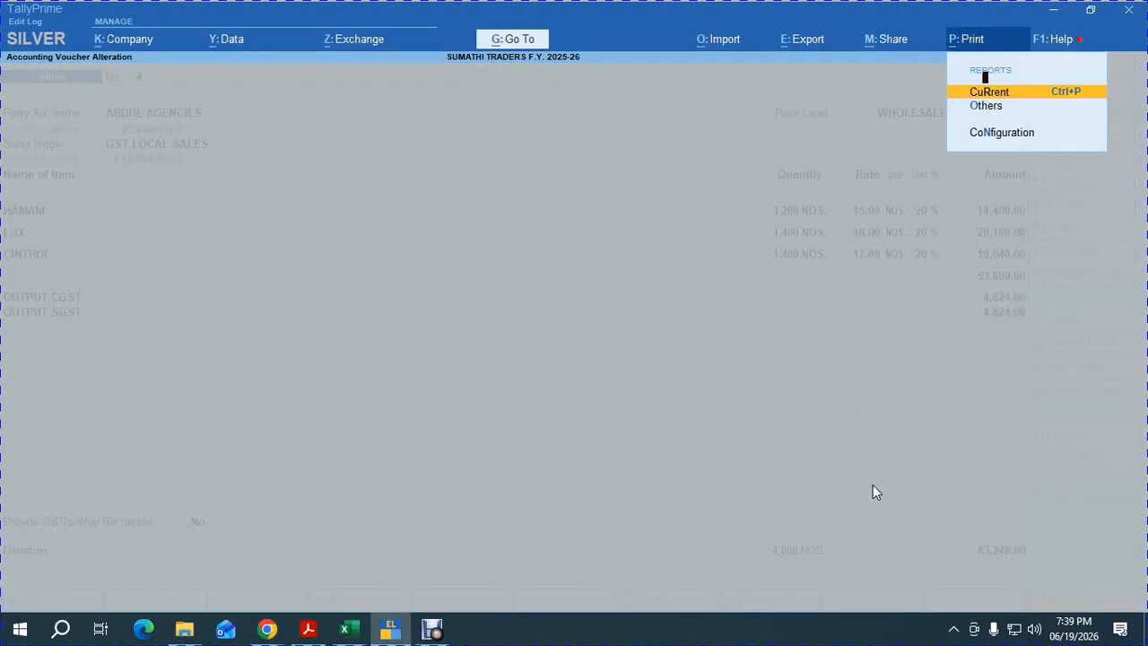
key("Return")
key("i")
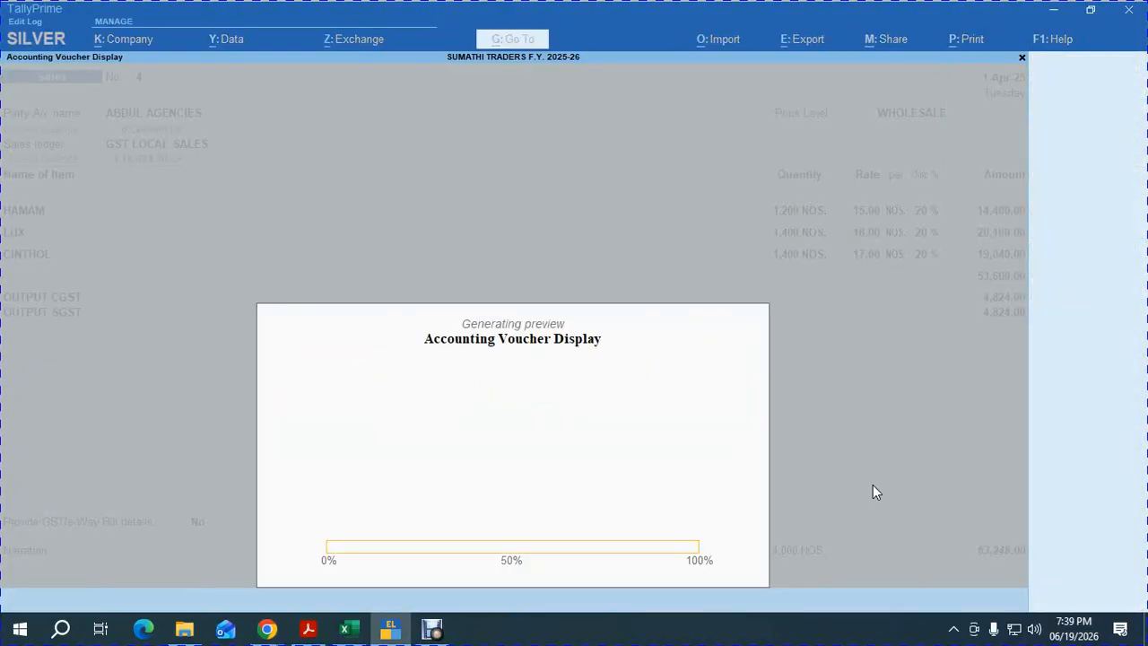
key("Return")
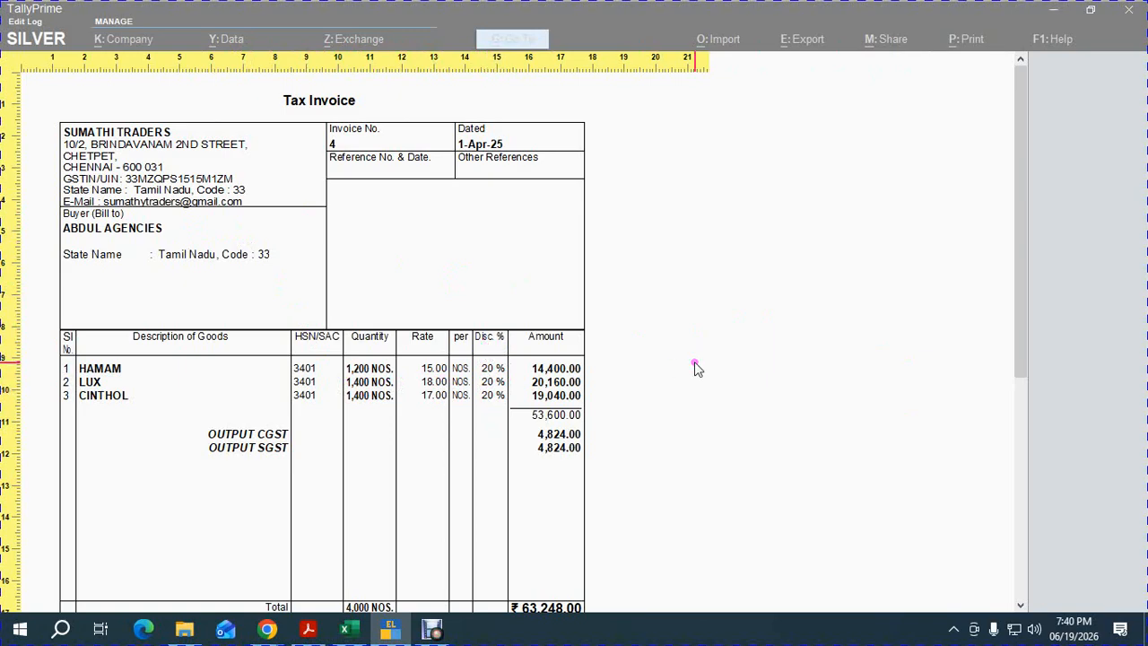
key("Escape")
key("Escape")
key("Escape")
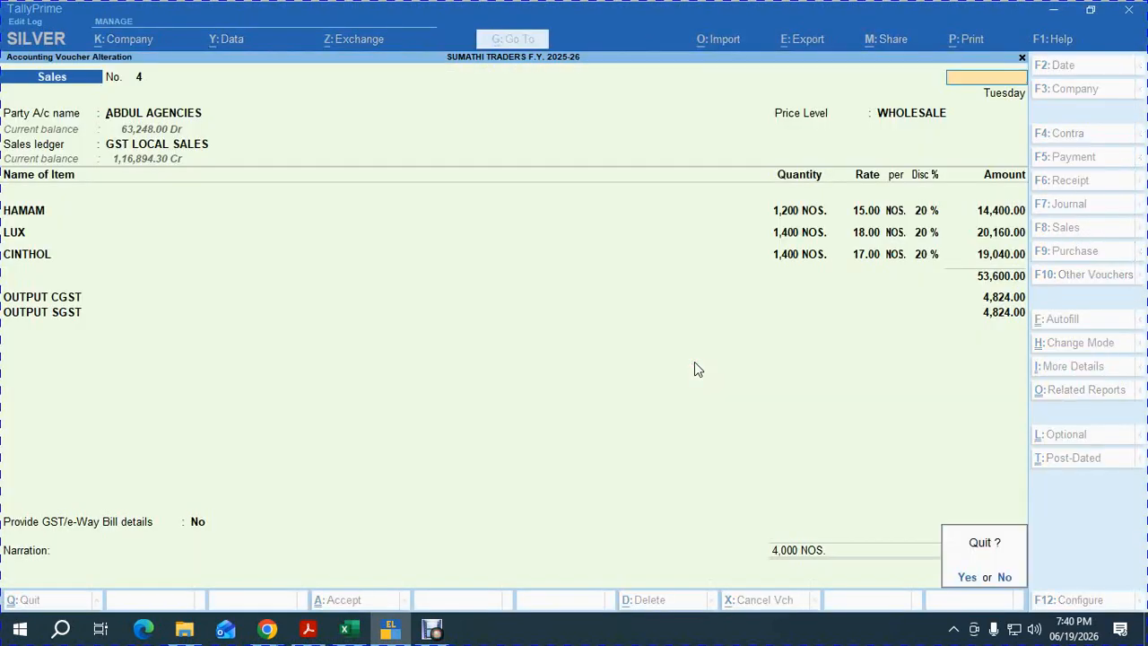
key("alt+Tab")
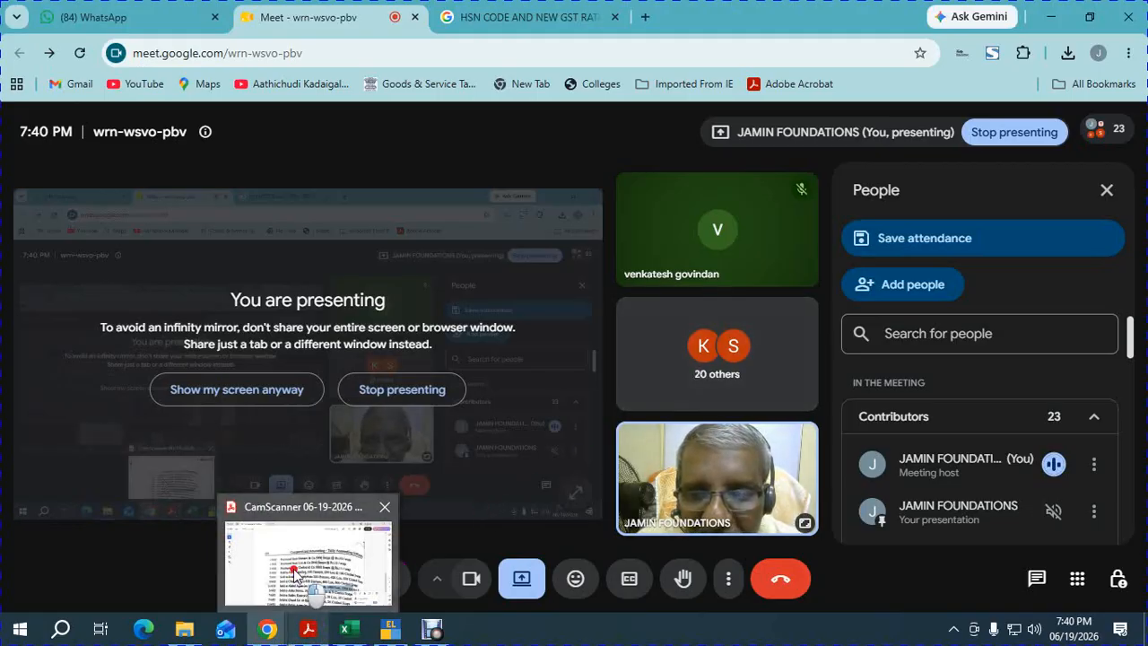
Check the scanned exercise PDF, then return to TallyPrime and continue the sales voucher.
left_click(319, 630)
mouse_move(389, 630)
left_click(401, 563)
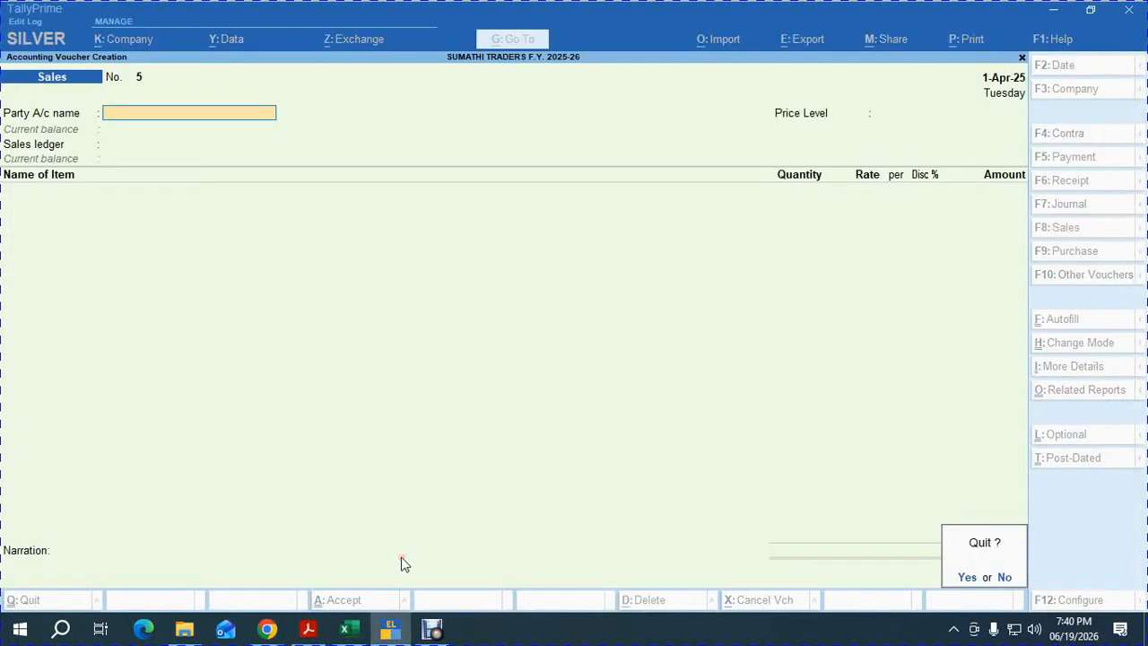
key("alt+Tab")
left_click(431, 489)
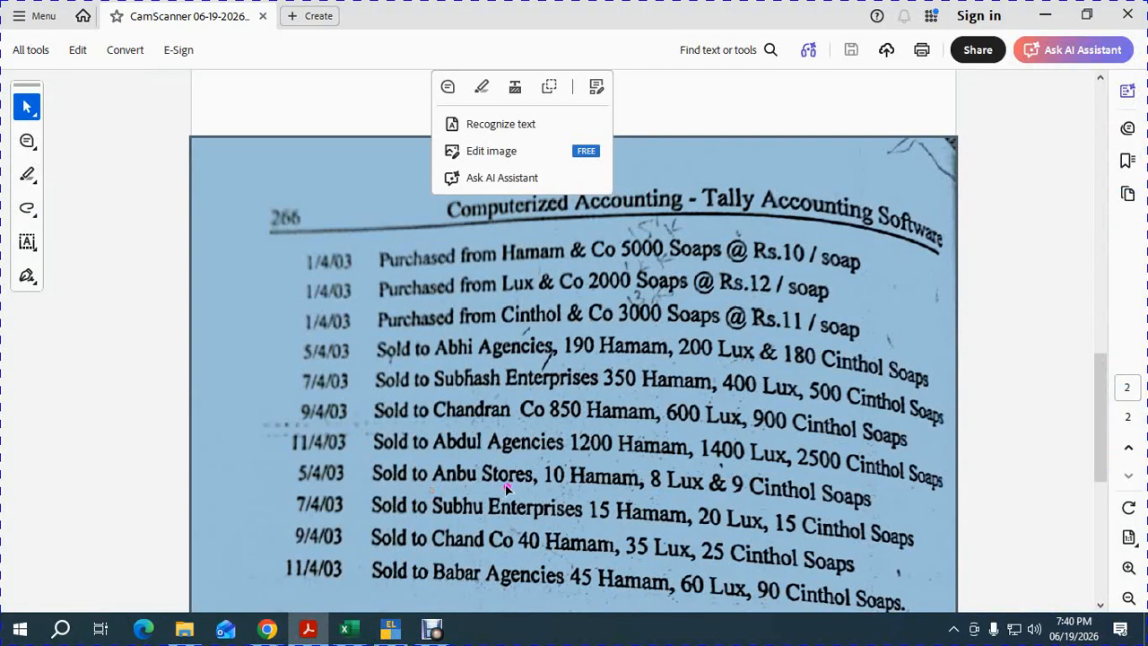
left_click(519, 482)
key("alt+Tab")
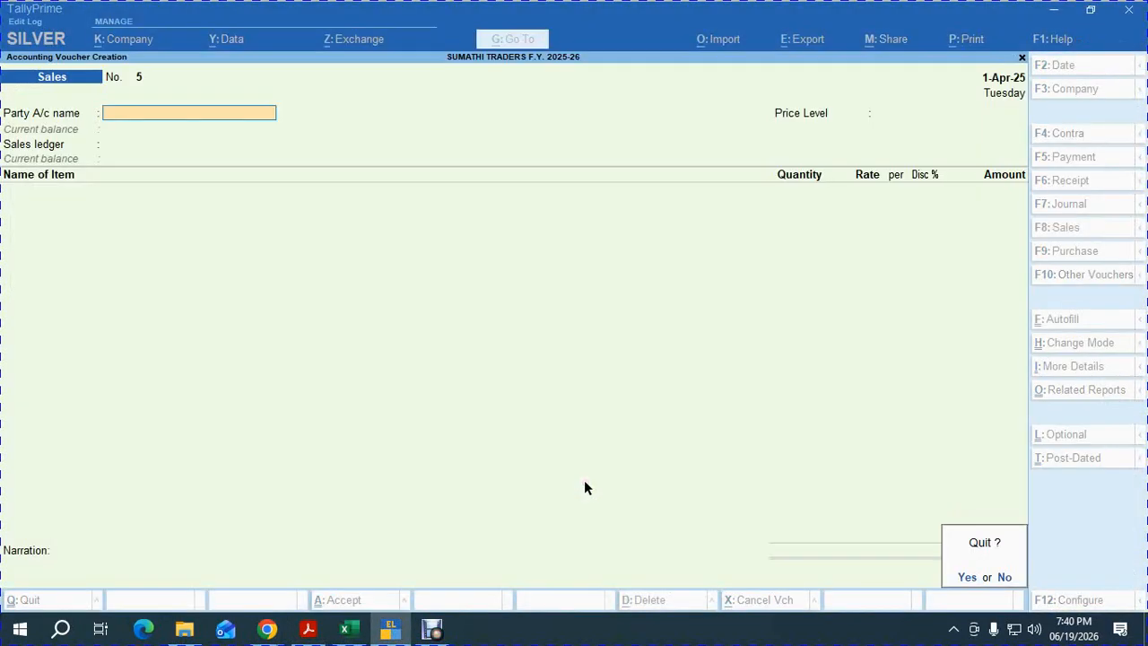
key("n")
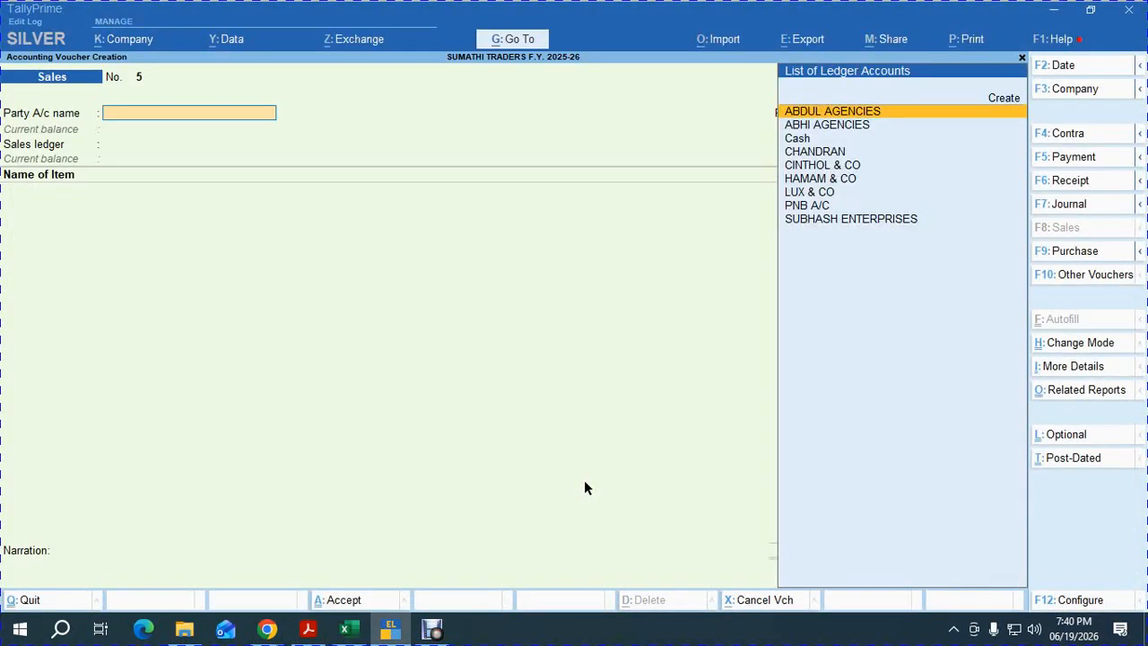
Create debtor ledger ANBU STORES under Sundry Debtors with RETAIL pricing and 10-day credit.
key("alt+c")
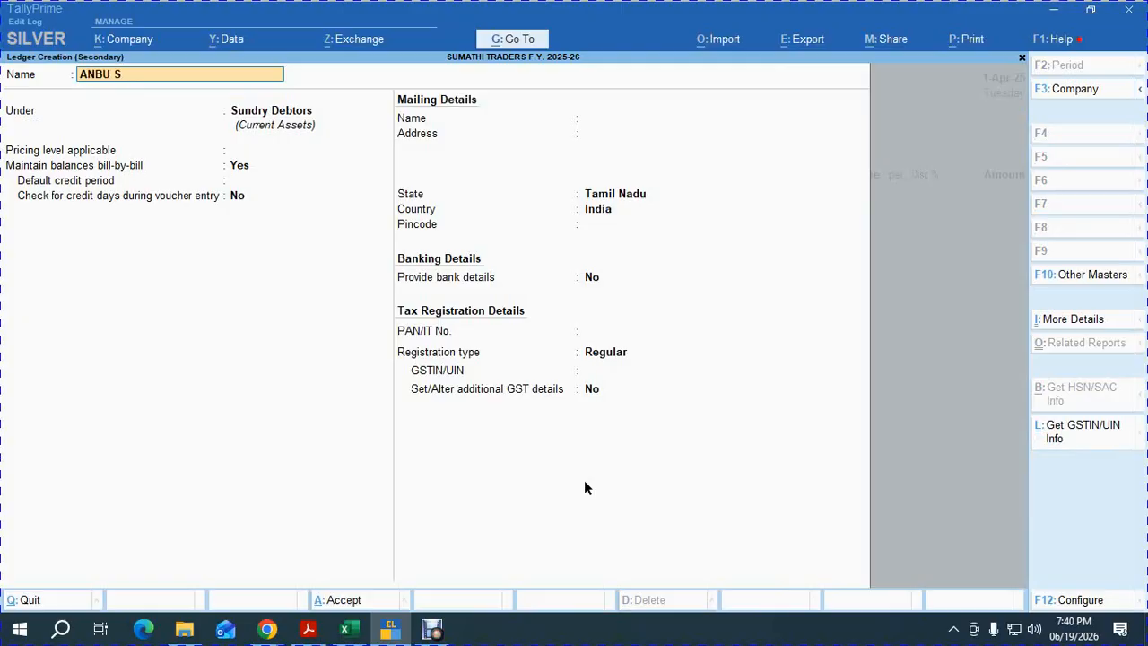
key("Return")
key("Return")
key("Return")
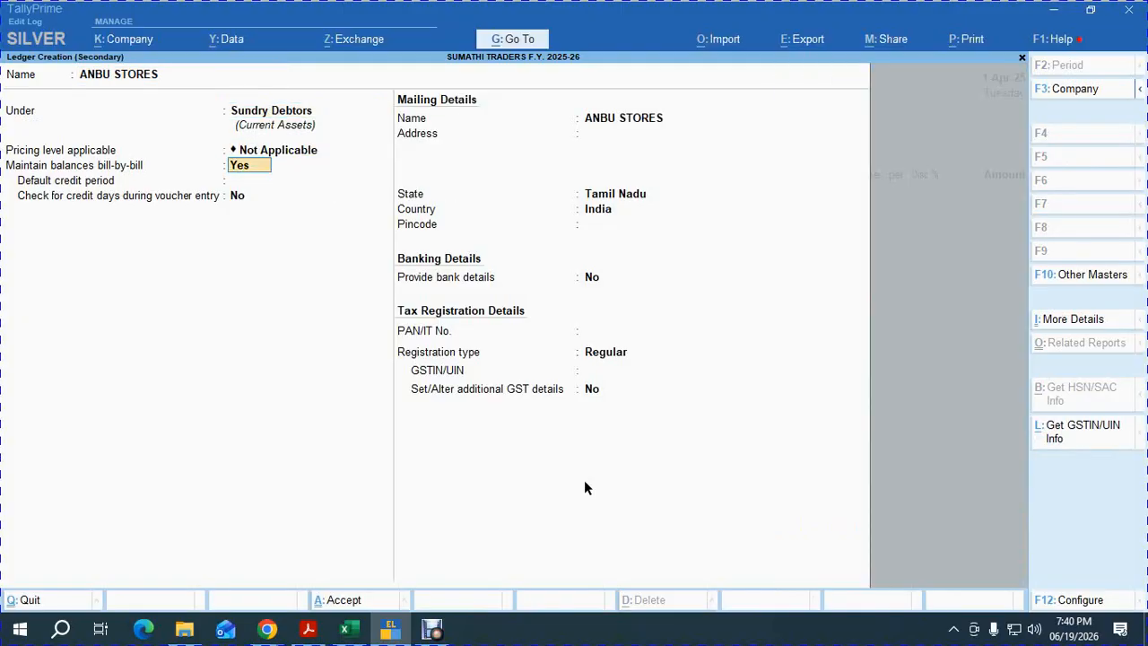
key("BackSpace")
key("Down")
key("Return")
key("Return")
type("30")
key("Return")
key("BackSpace")
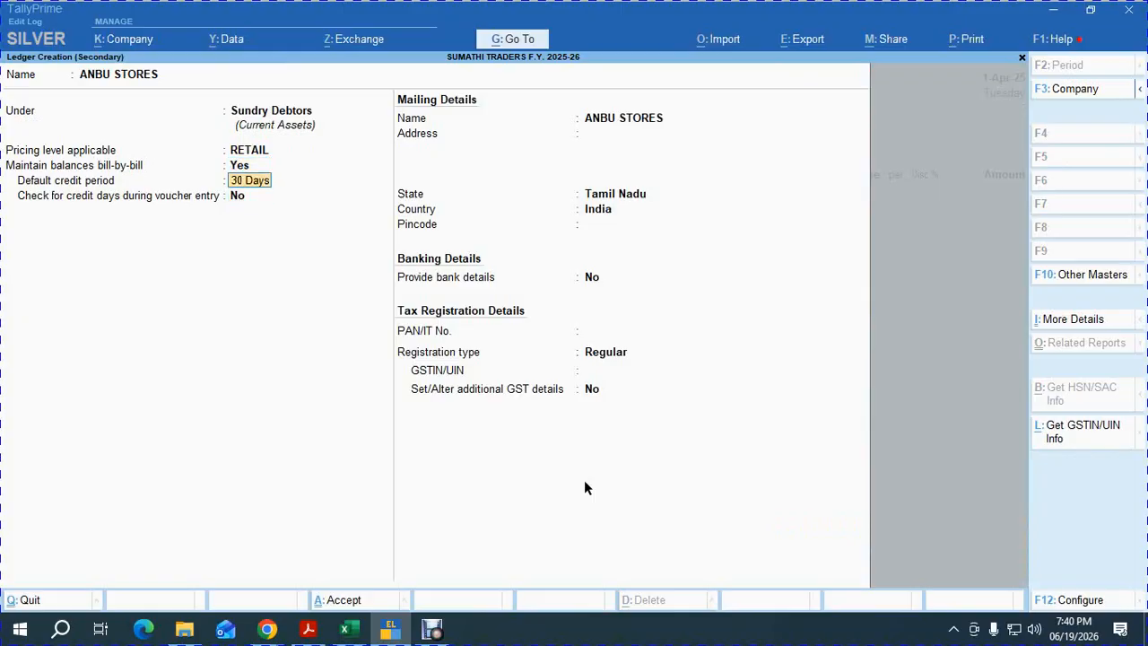
type("10")
key("Return")
key("Return")
key("Return")
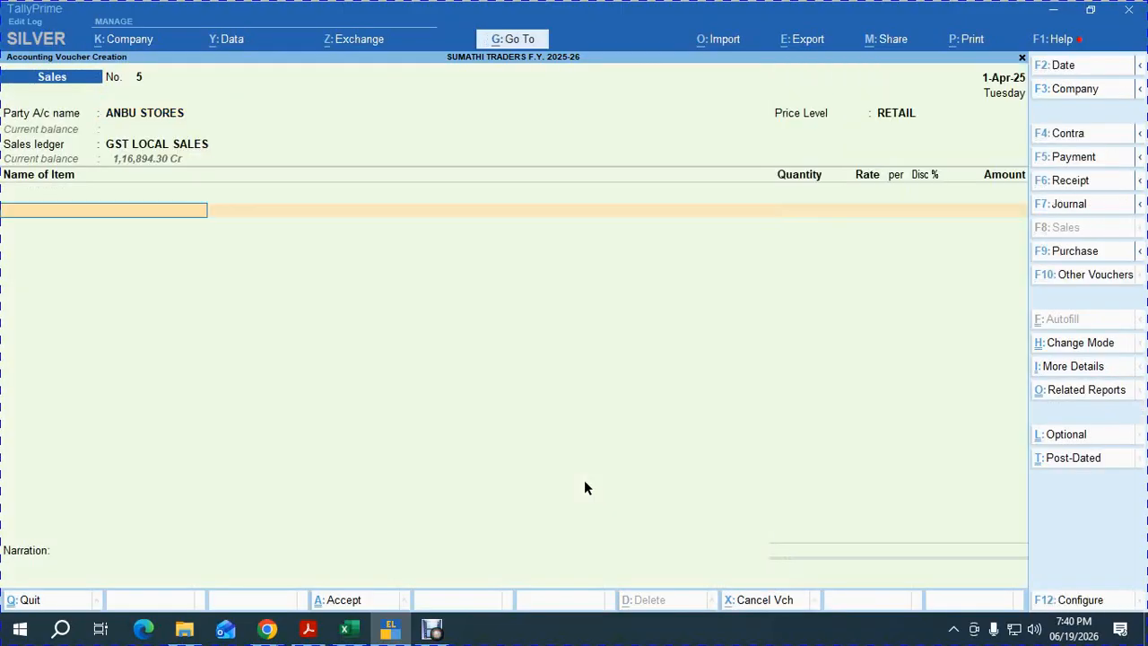
Enter items 10 HAMAM, 8 LUX and 9 CINTHOL on sales voucher 5.
type("101")
key("Return")
key("alt+Tab")
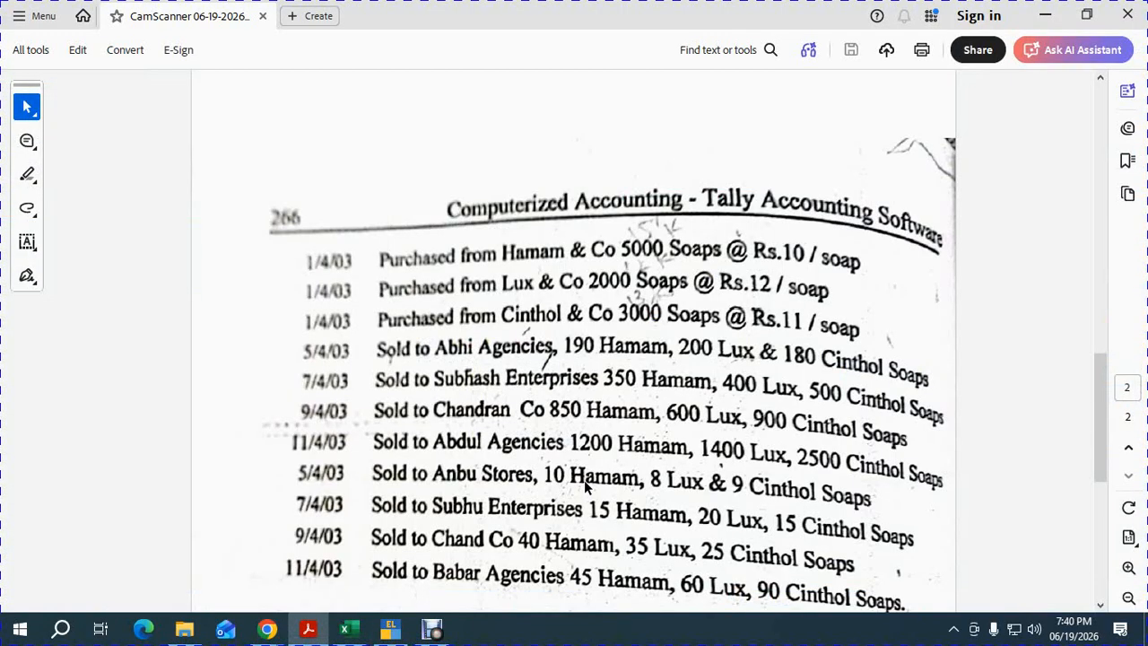
key("alt+Tab")
type("10")
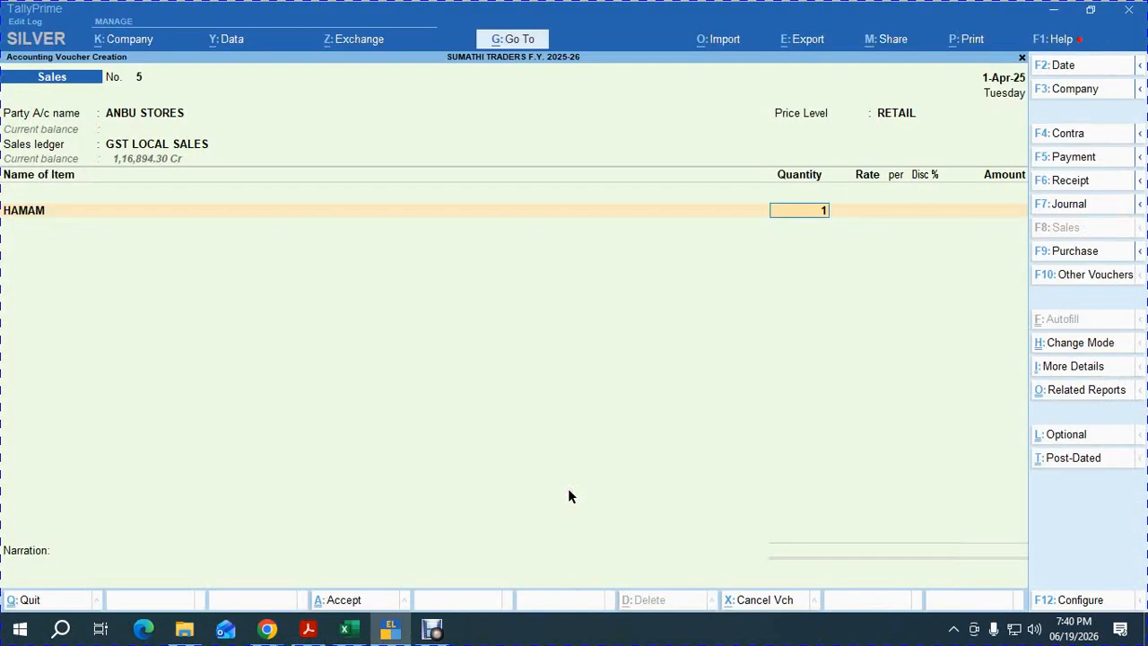
key("Return")
key("Return")
key("Return")
key("Return")
type("102")
key("Return")
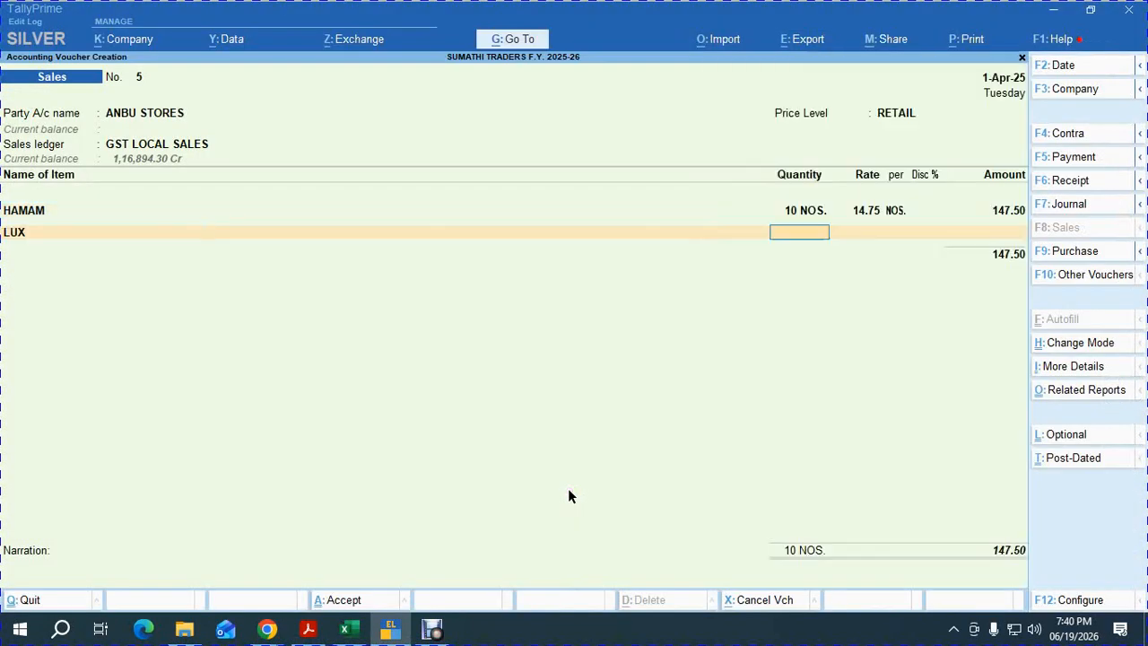
key("alt+Tab")
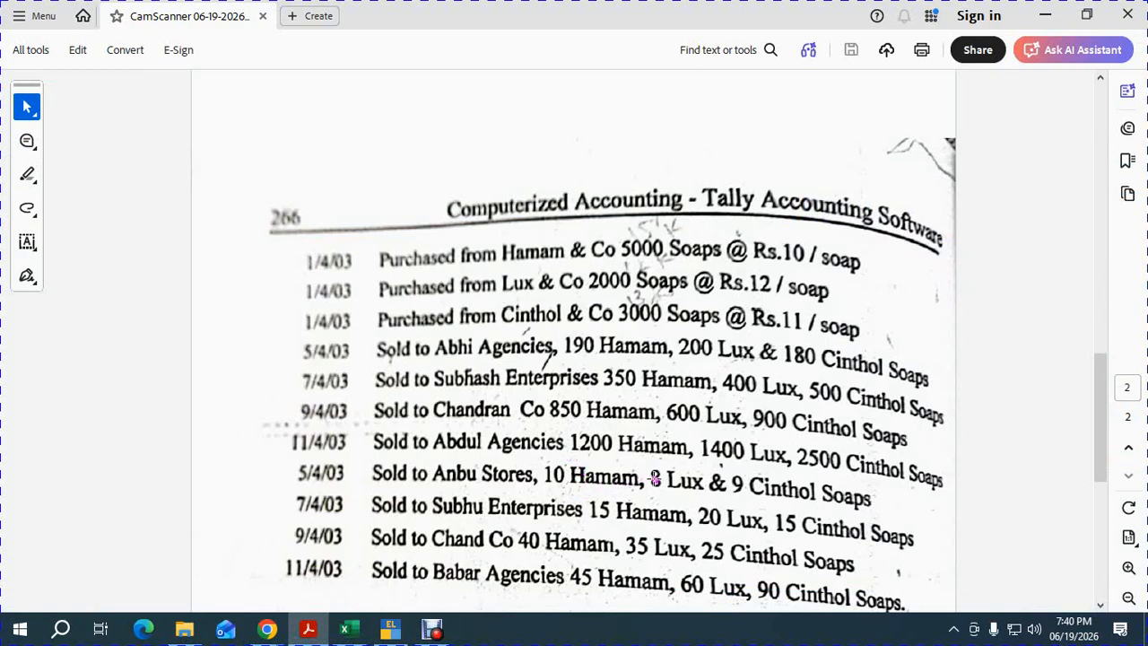
key("alt+Tab")
type("8")
key("Return")
key("Return")
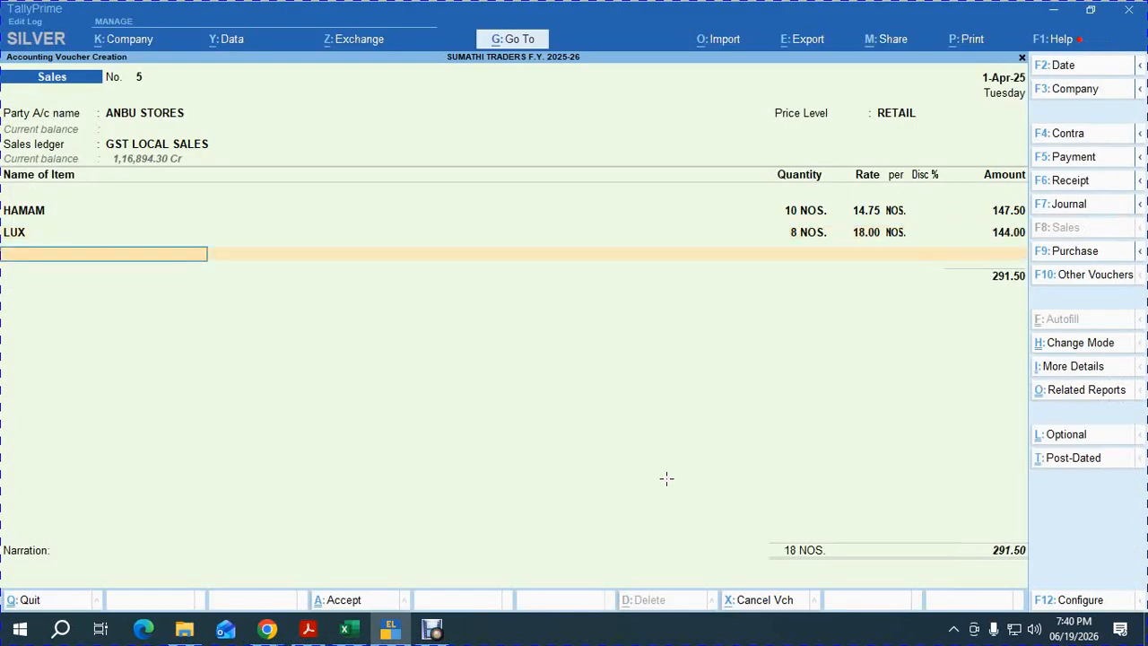
type("103")
key("Return")
type("9")
key("Return")
key("Return")
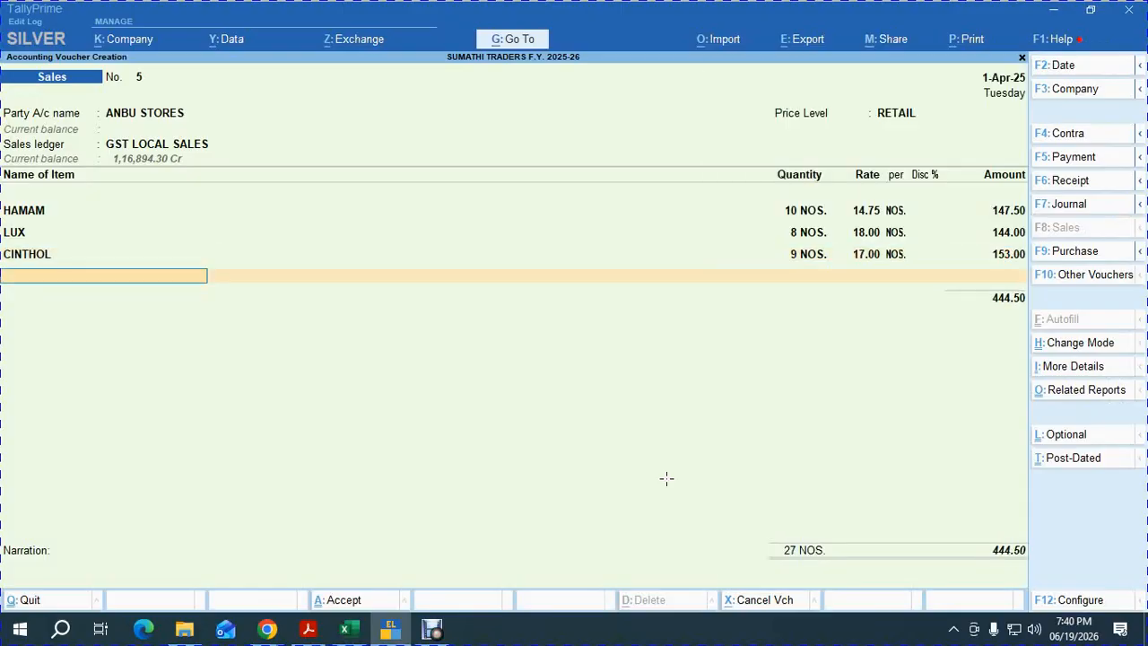
key("Return")
Add OUTPUT CGST, OUTPUT SGST and ROUND OFF for 525.00, accepting the new bill reference.
type("OUT")
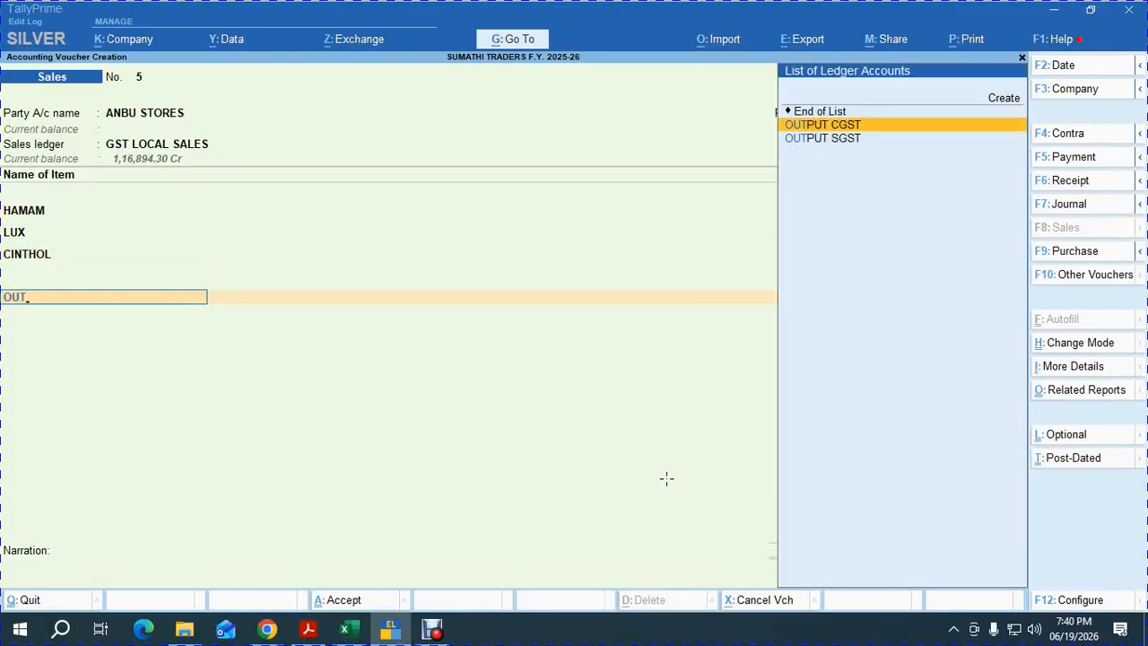
key("Return")
key("Return")
type("OUT")
key("Down")
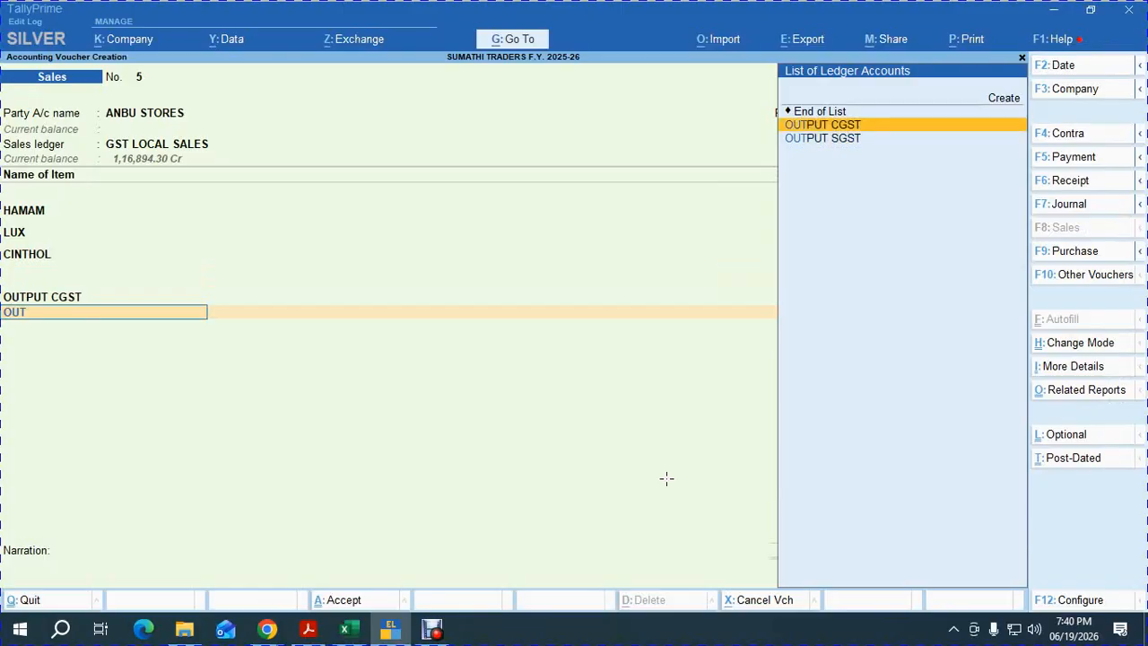
key("Return")
key("Return")
type("ROU")
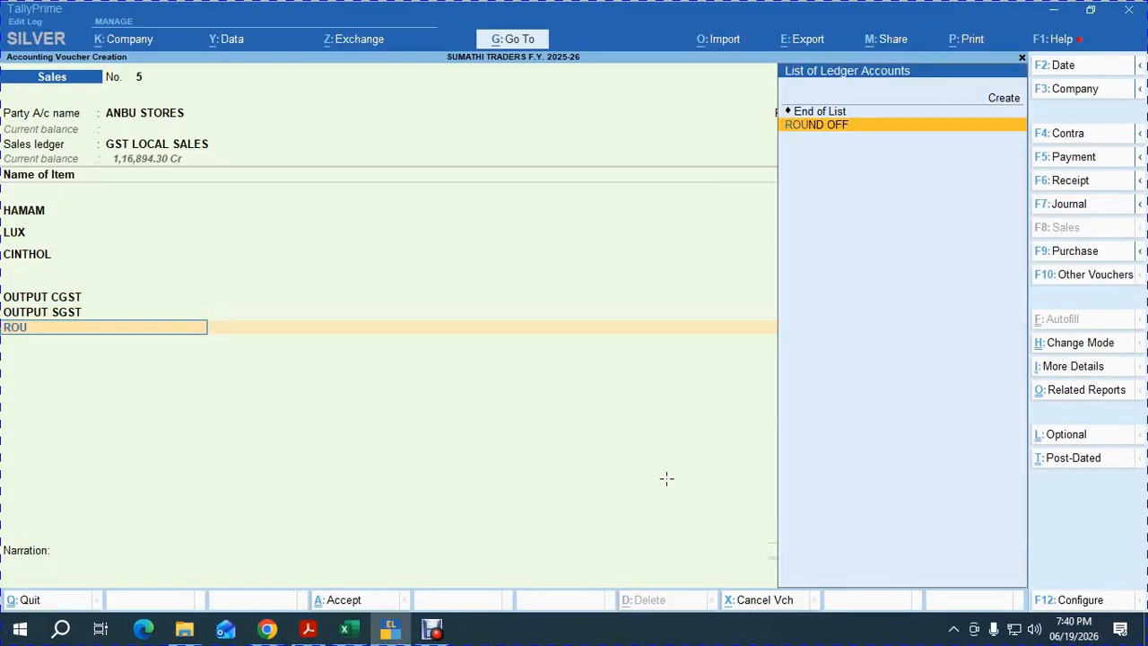
key("Return")
key("Return")
key("Return")
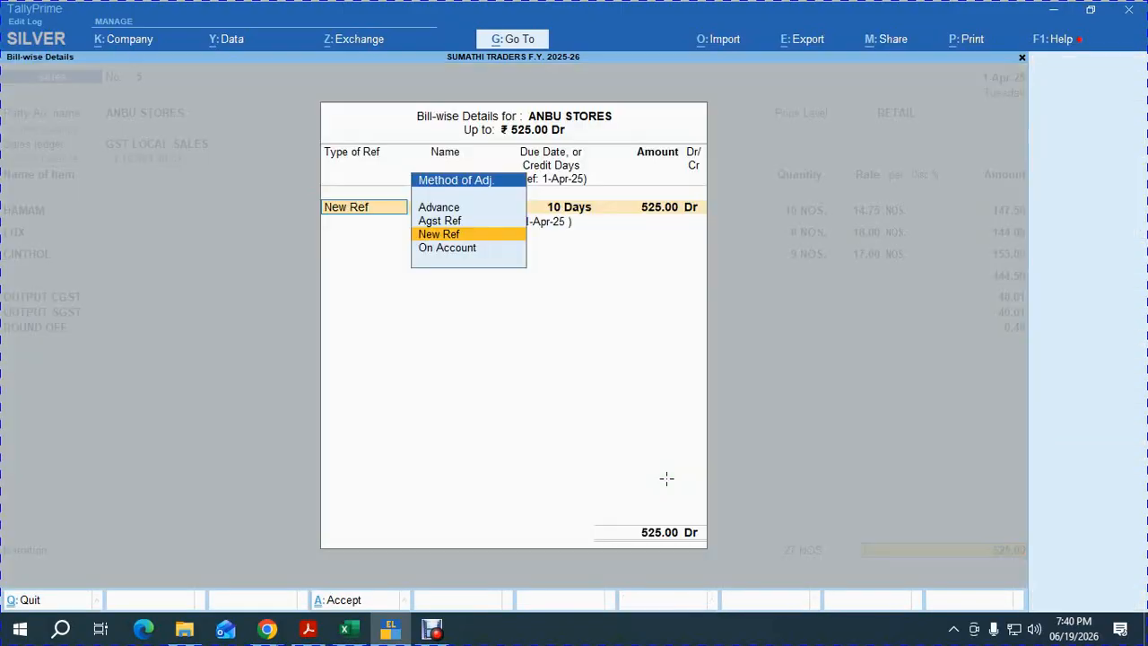
key("Return")
key("Return")
key("Return")
key("Return")
key("Return")
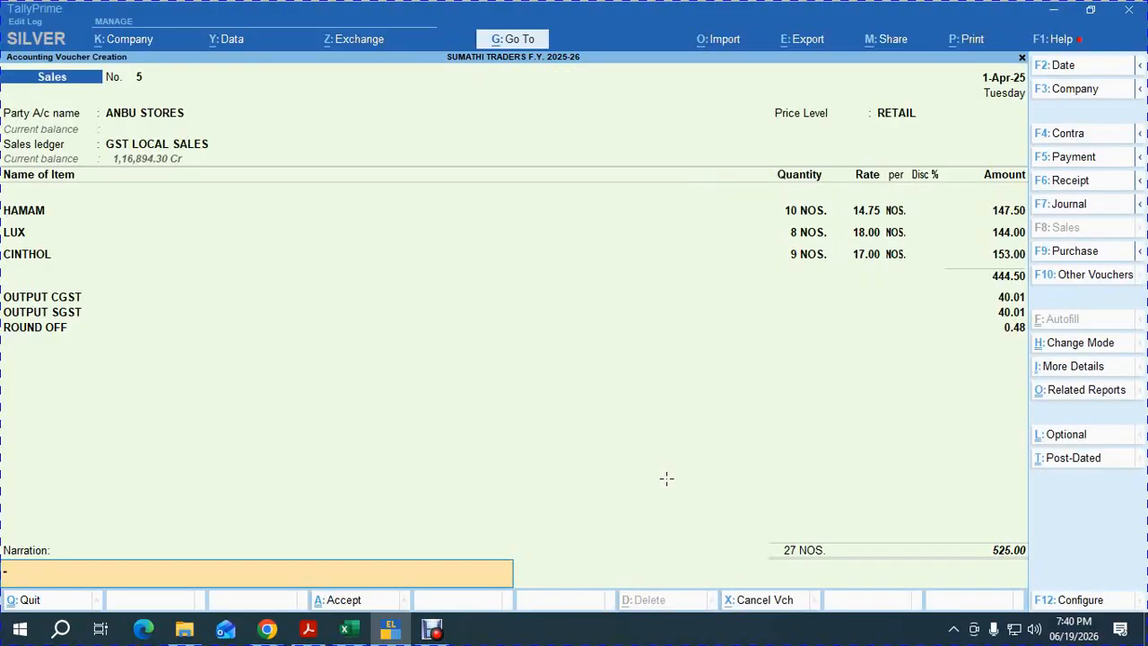
key("Return")
key("Return")
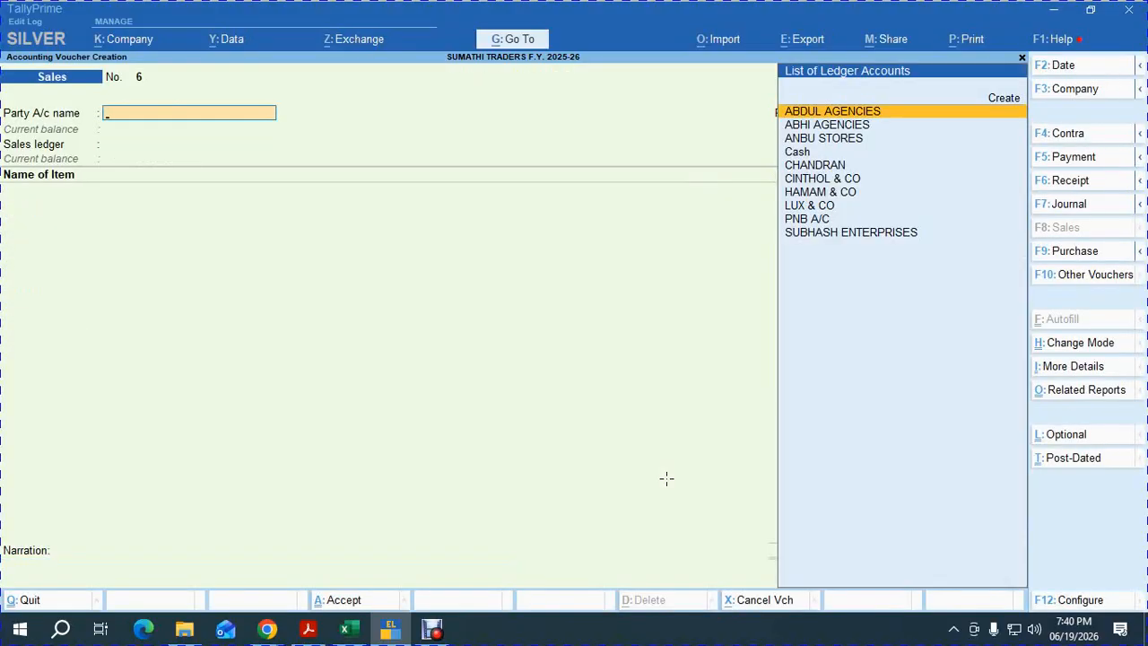
Add ledger SUBHU AGENCIES under Sundry Debtors with RETAIL price level and 15 credit days.
key("alt+c")
key("alt+Tab")
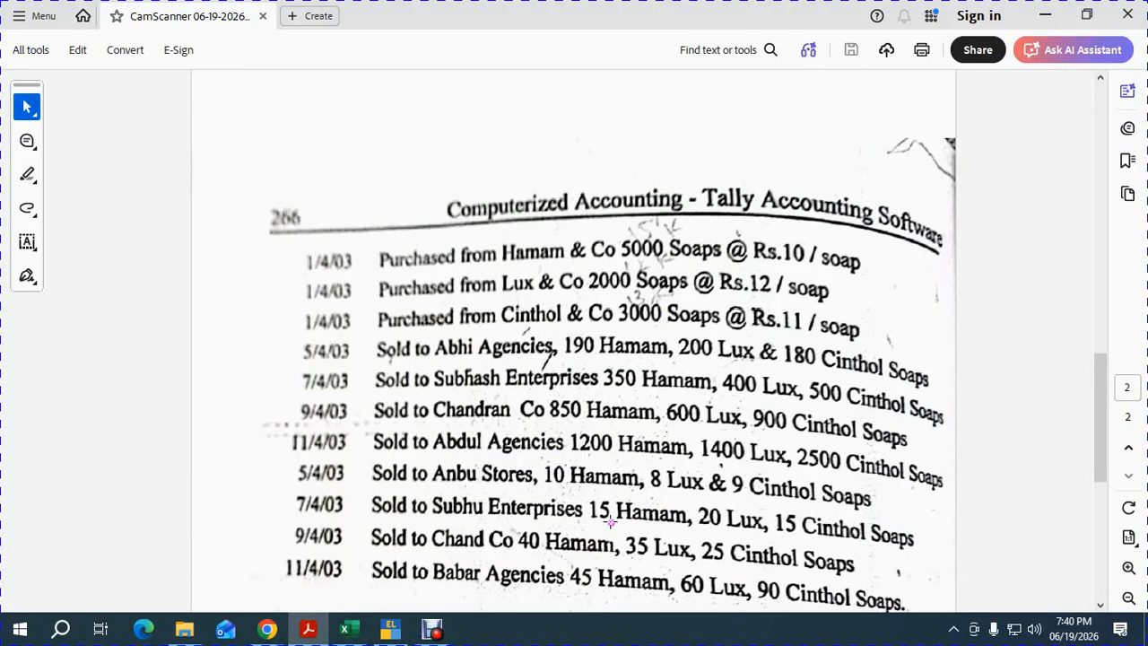
key("alt+Tab")
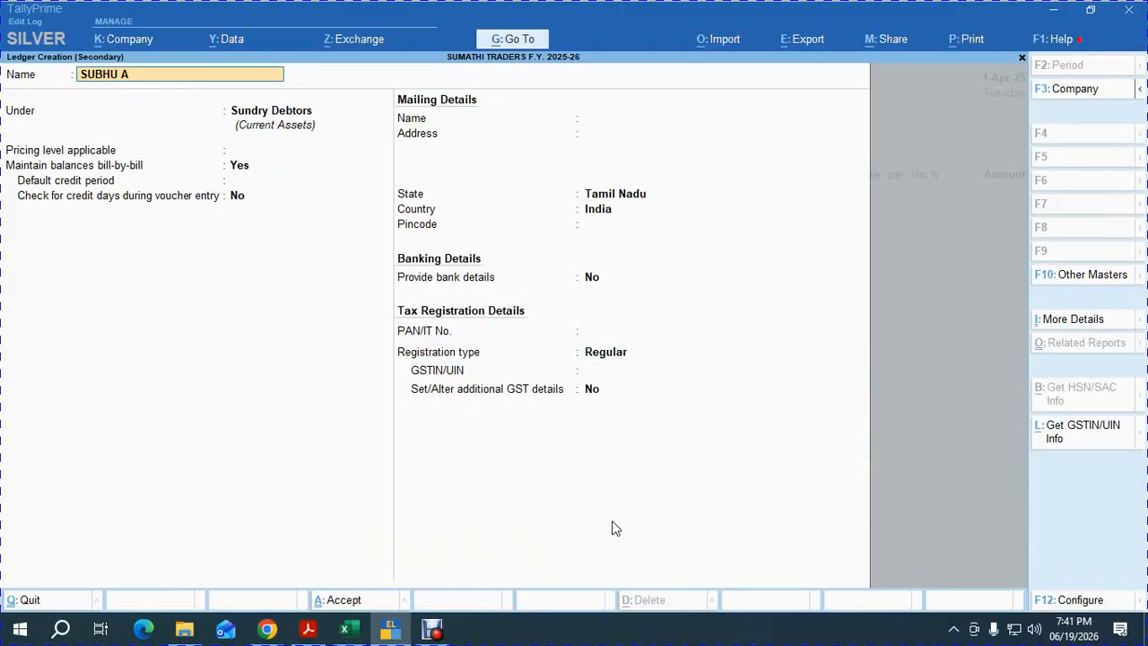
key("Return")
key("Return")
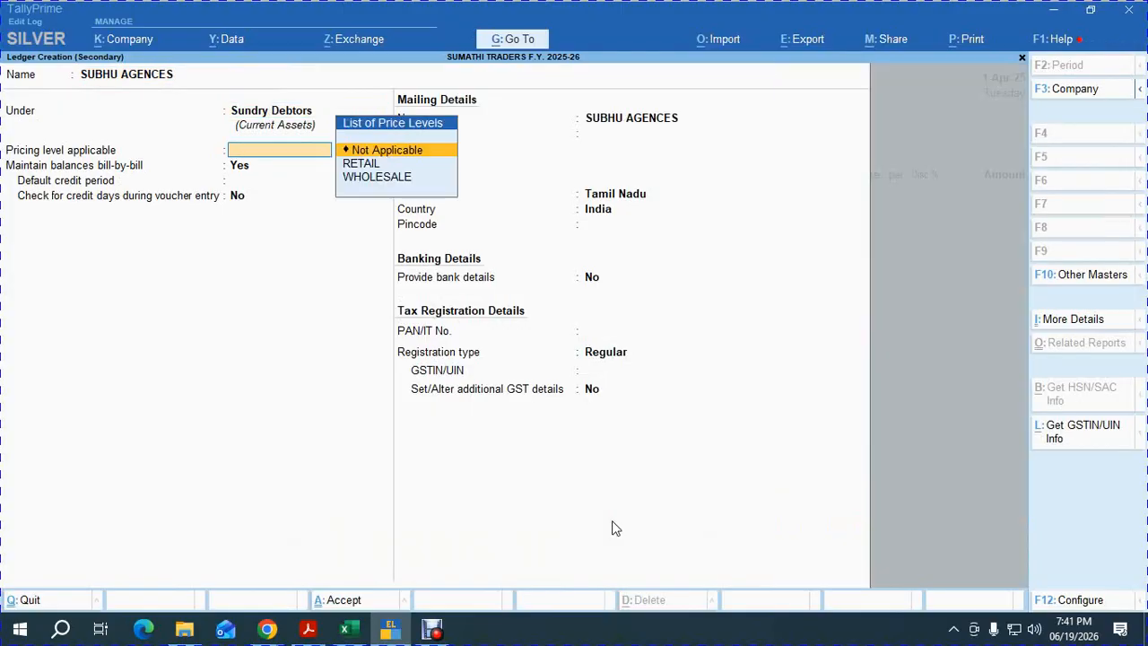
key("Down")
key("Return")
key("Return")
type("15")
key("Return")
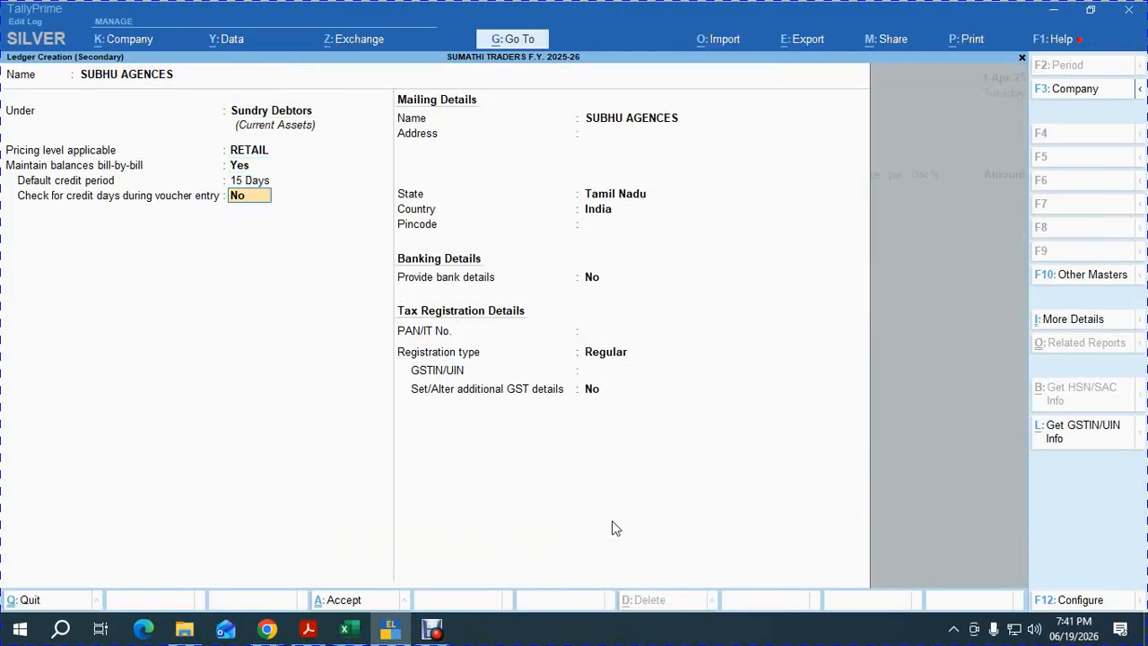
key("ctrl+a")
key("Escape")
key("Return")
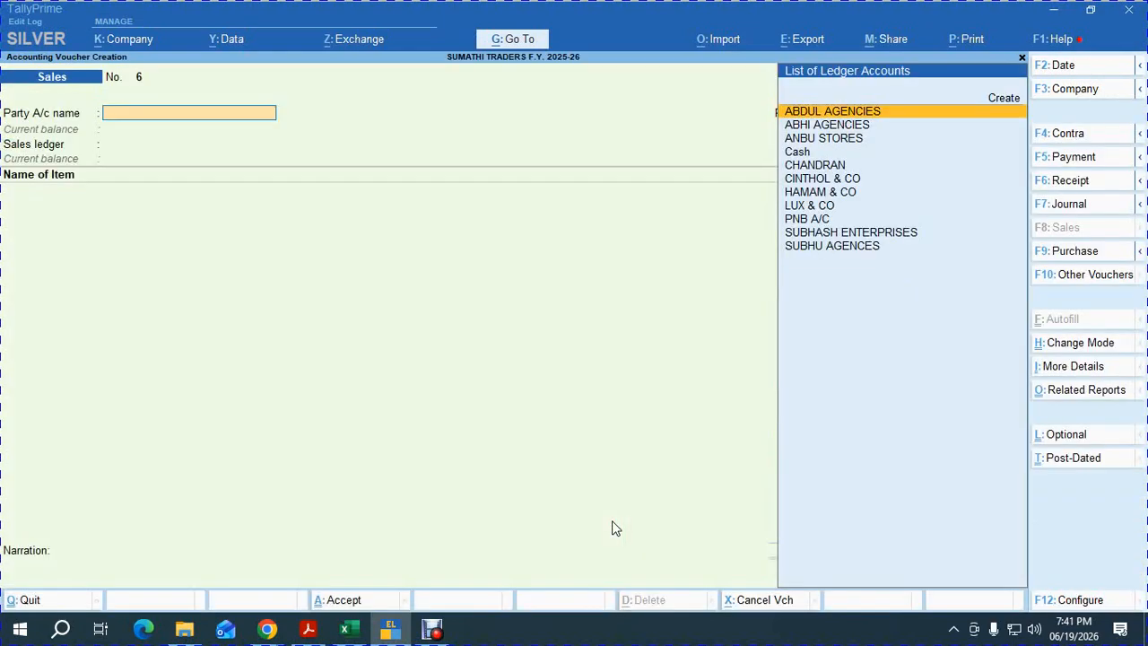
Select party SUBHU AGENCIES with GST LOCAL SALES and add 15 HAMAM.
type("SUB")
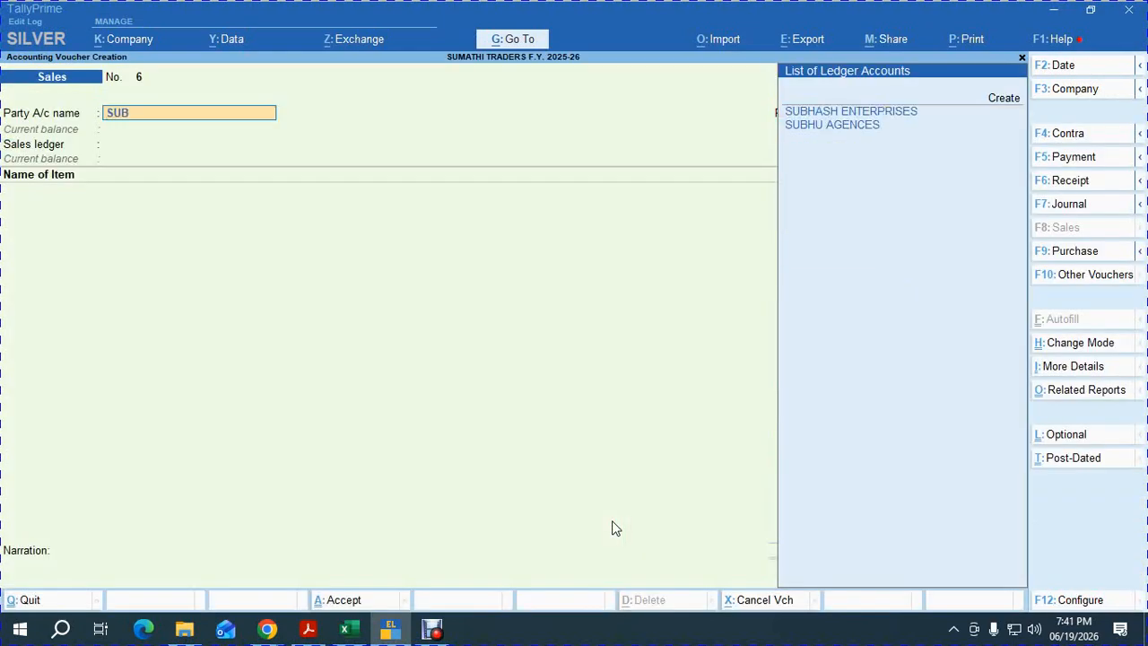
key("Down")
key("Return")
key("Return")
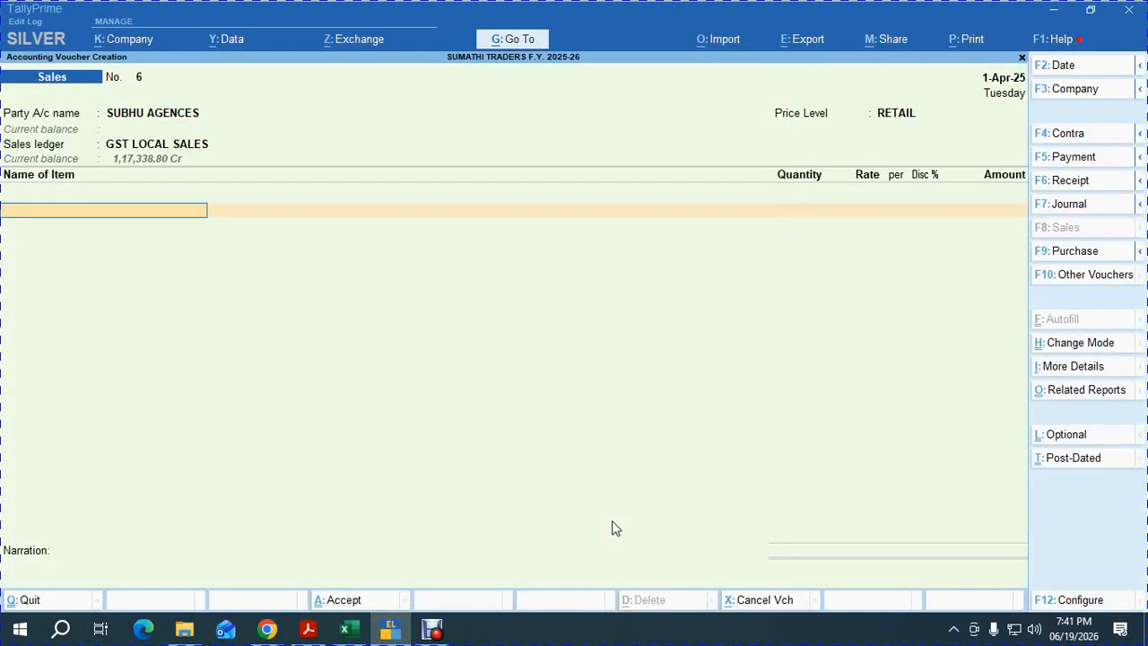
type("ha")
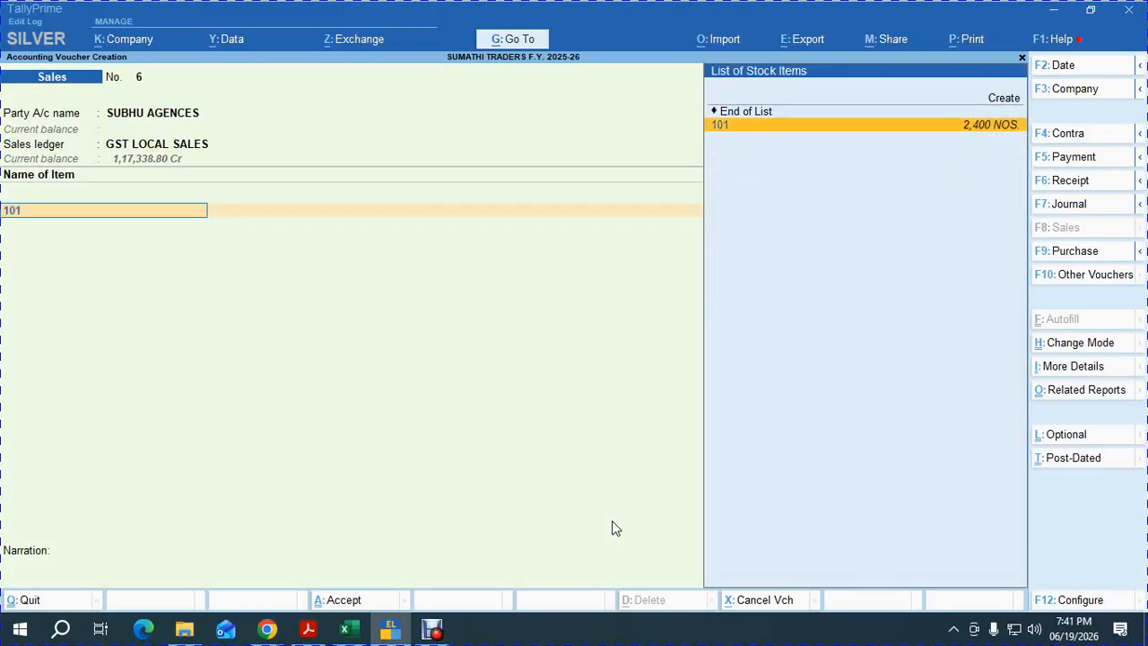
key("Return")
key("alt+Tab")
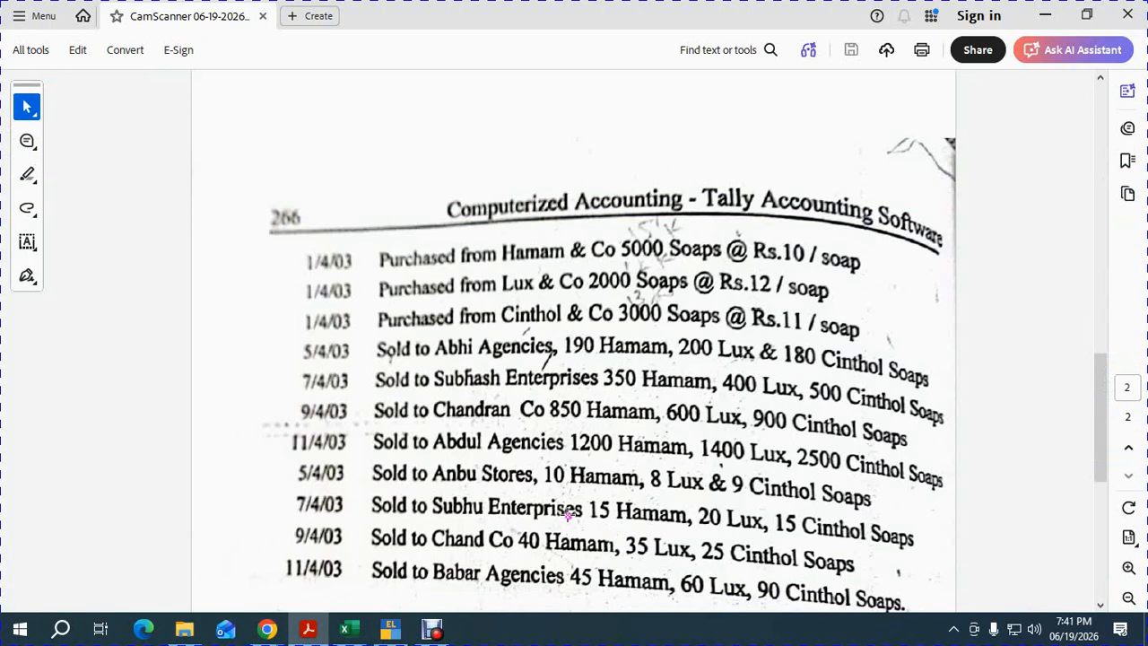
key("alt+Tab")
key("Return")
key("Return")
key("Return")
key("Return")
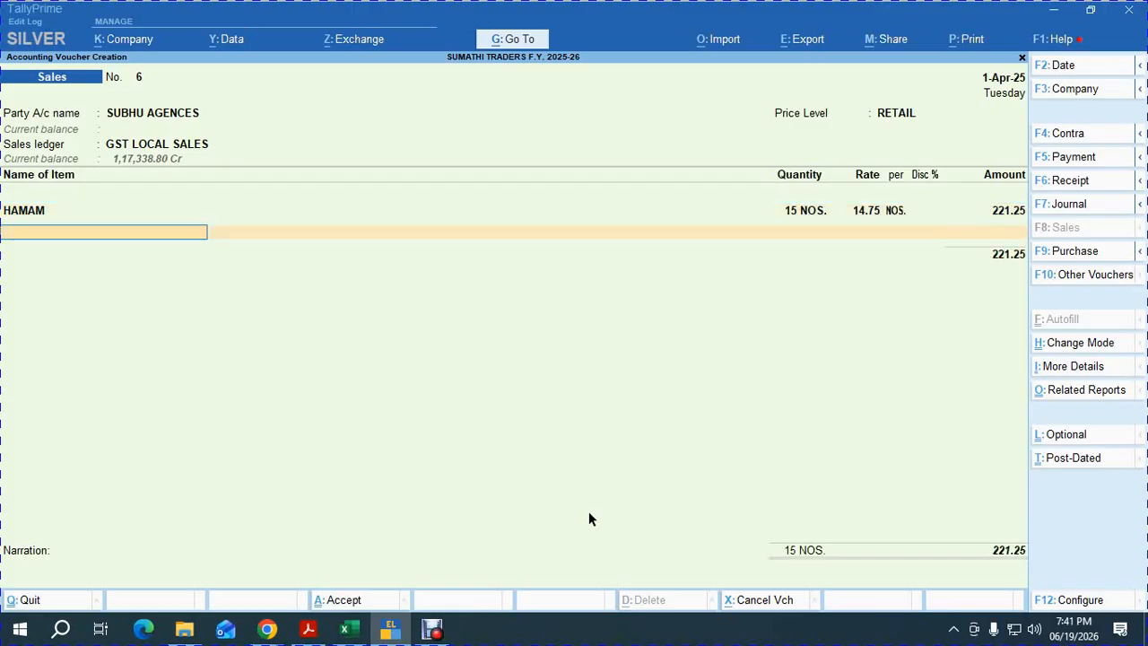
Add 20 LUX and 15 CINTHOL to the voucher.
type("lu")
key("Return")
key("Return")
key("Return")
key("Return")
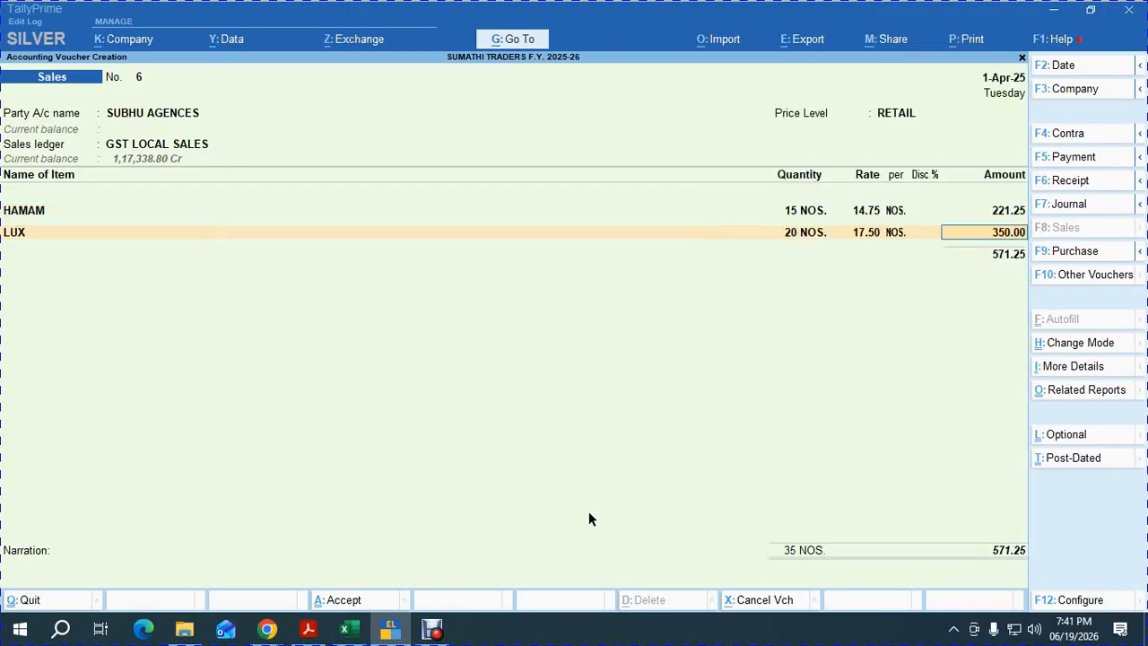
key("Return")
type("cin")
key("Return")
key("alt+Tab")
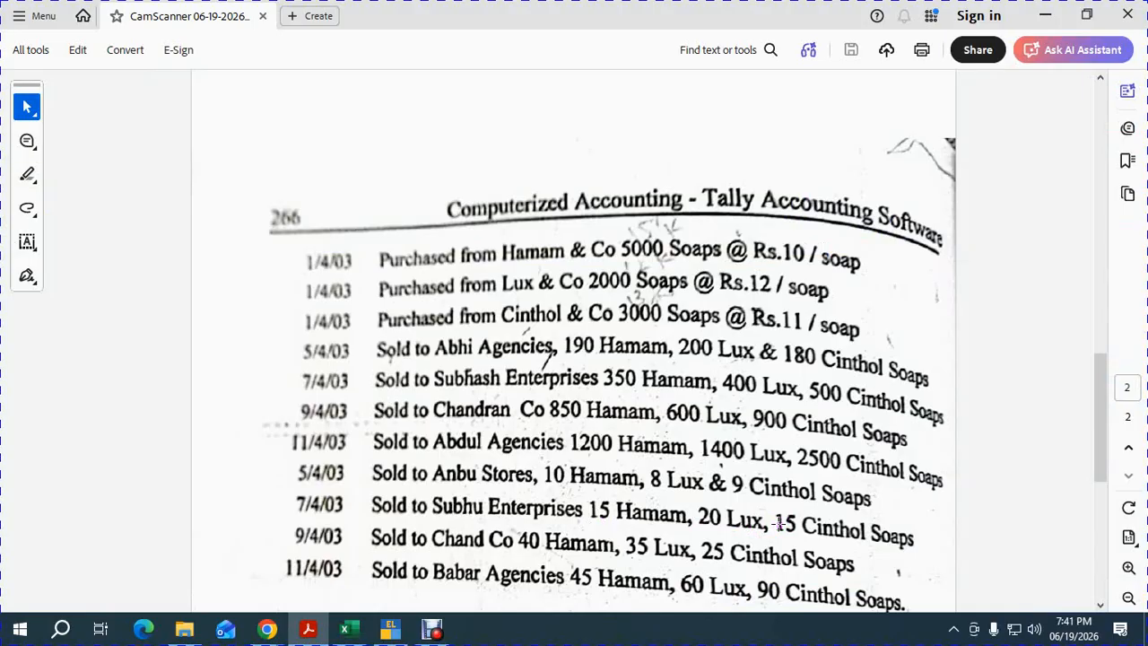
key("alt+Tab")
type("15")
key("Return")
key("Return")
key("Return")
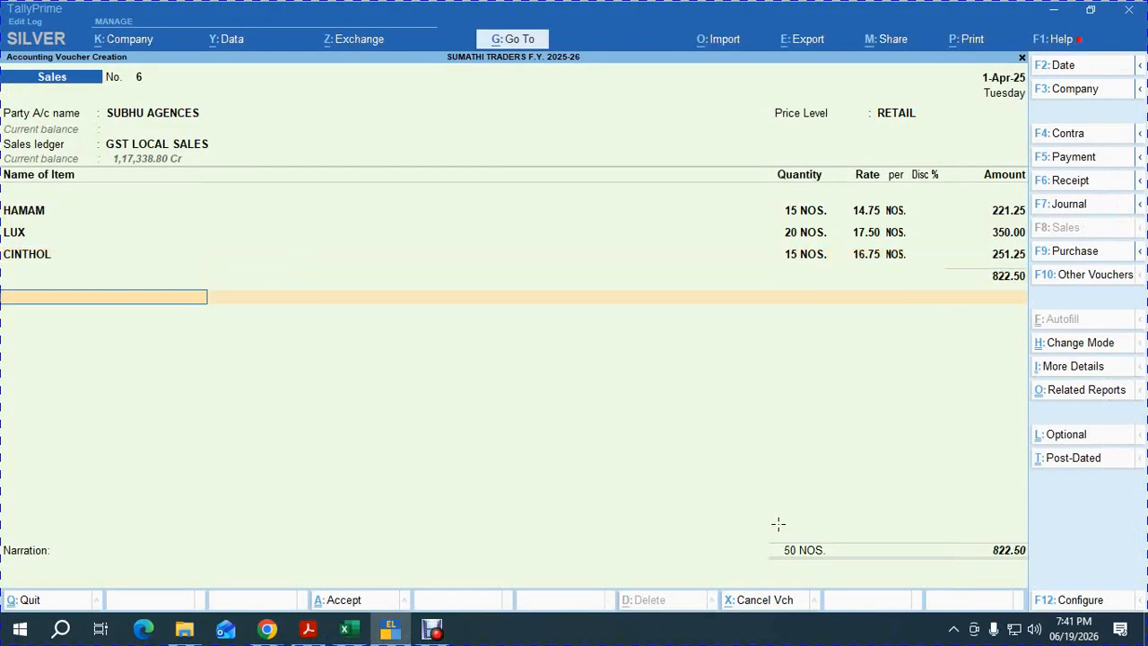
Add OUTPUT CGST, OUTPUT SGST and ROUND OFF for 971.00 and accept the new bill reference.
type("OUT")
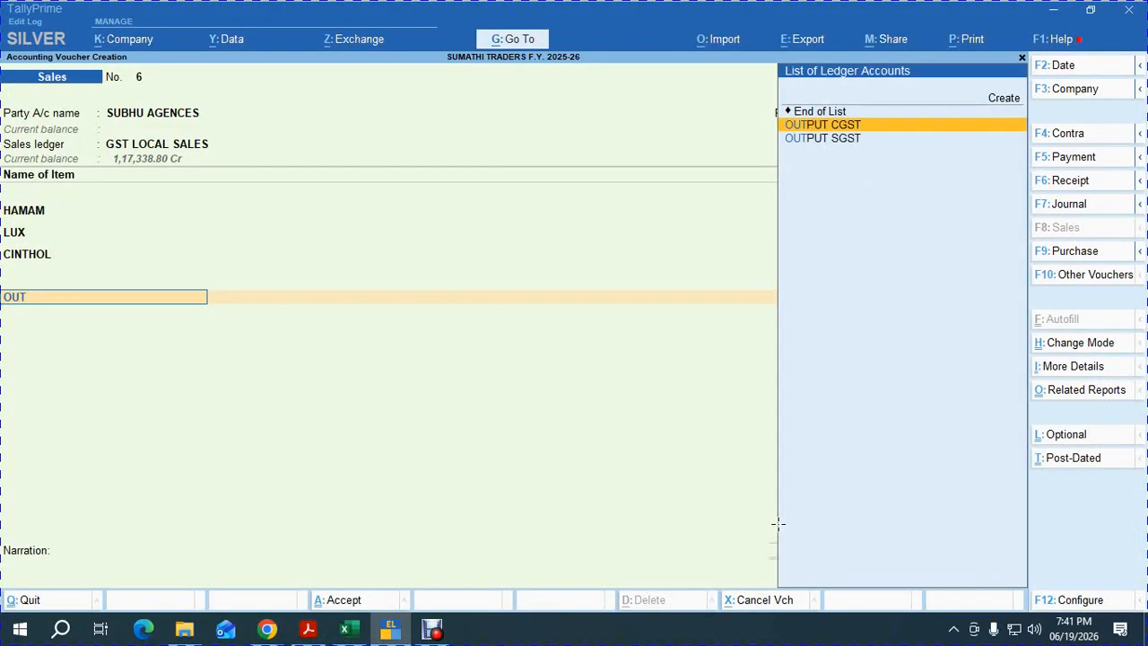
key("Return")
key("Return")
type("OUT")
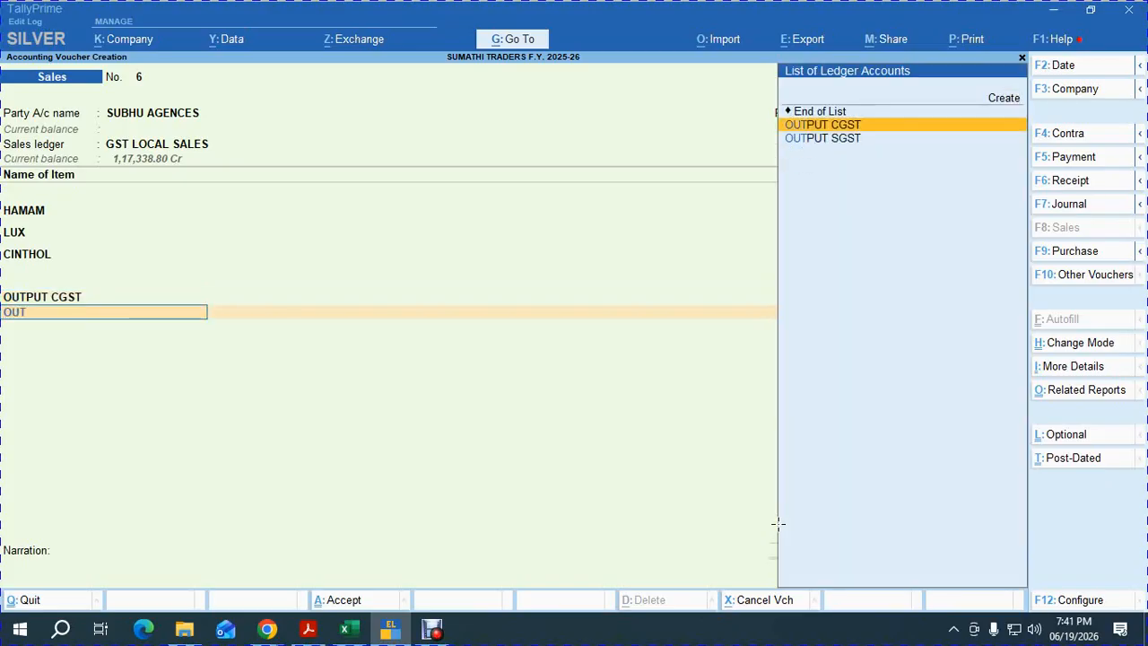
key("Down")
key("Return")
key("Return")
type("ROU")
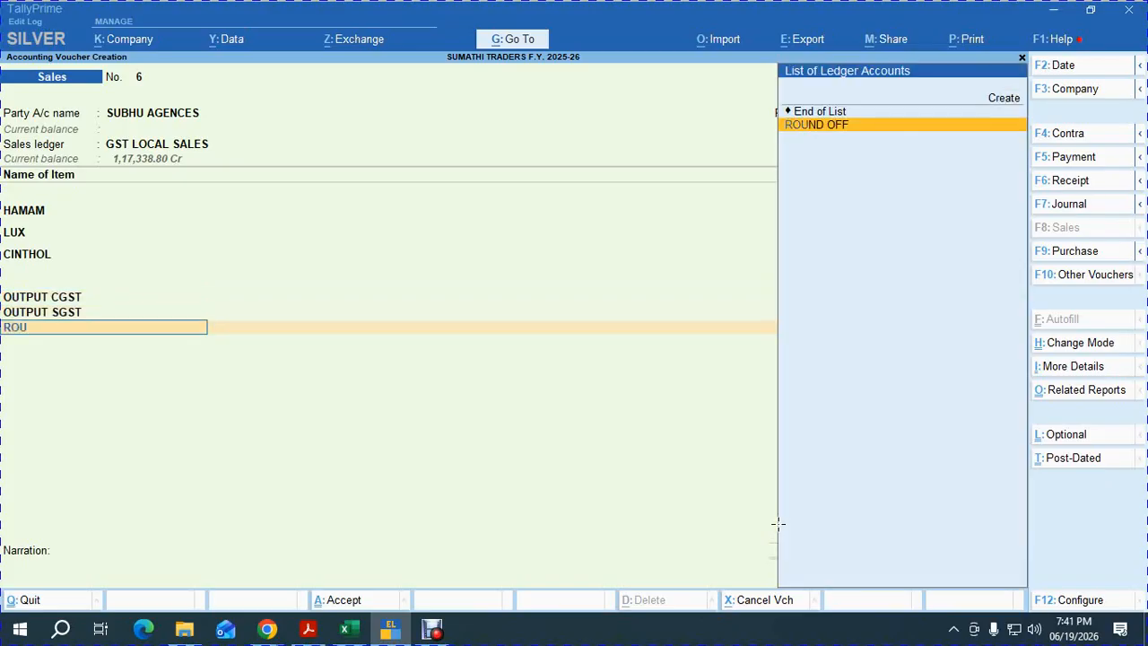
key("Return")
key("Return")
key("Return")
key("Return")
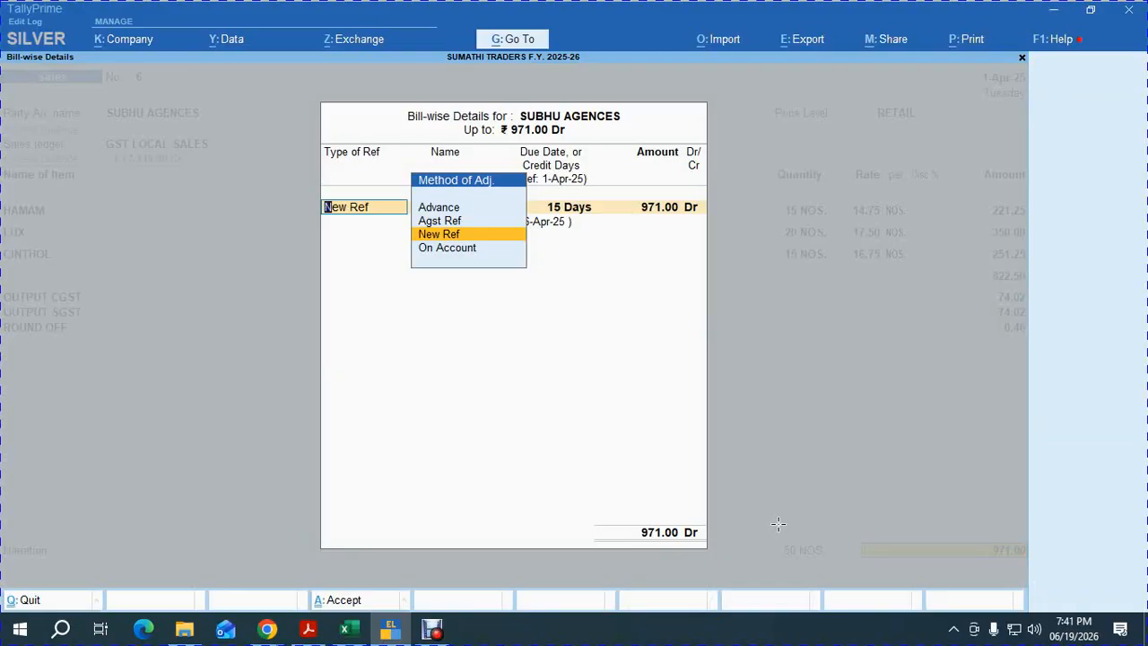
key("Return")
key("Return")
key("Return")
key("Return")
key("Return")
key("Return")
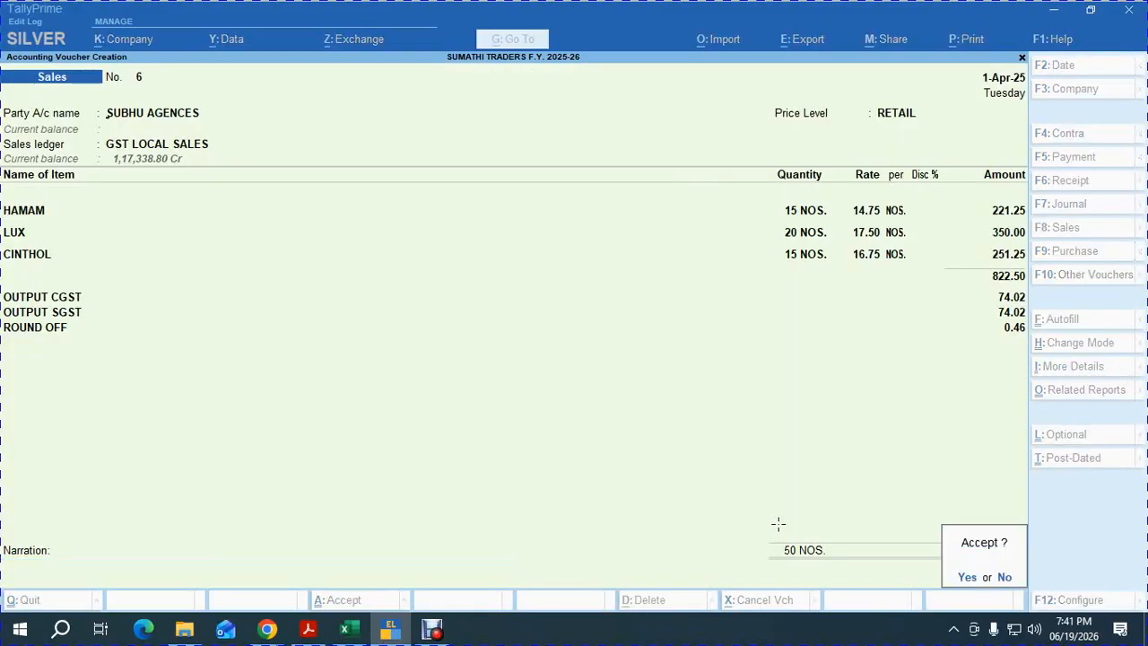
key("Return")
Save voucher 6, then preview and zoom its ₹971.00 Tax Invoice before closing the preview.
key("Page_Up")
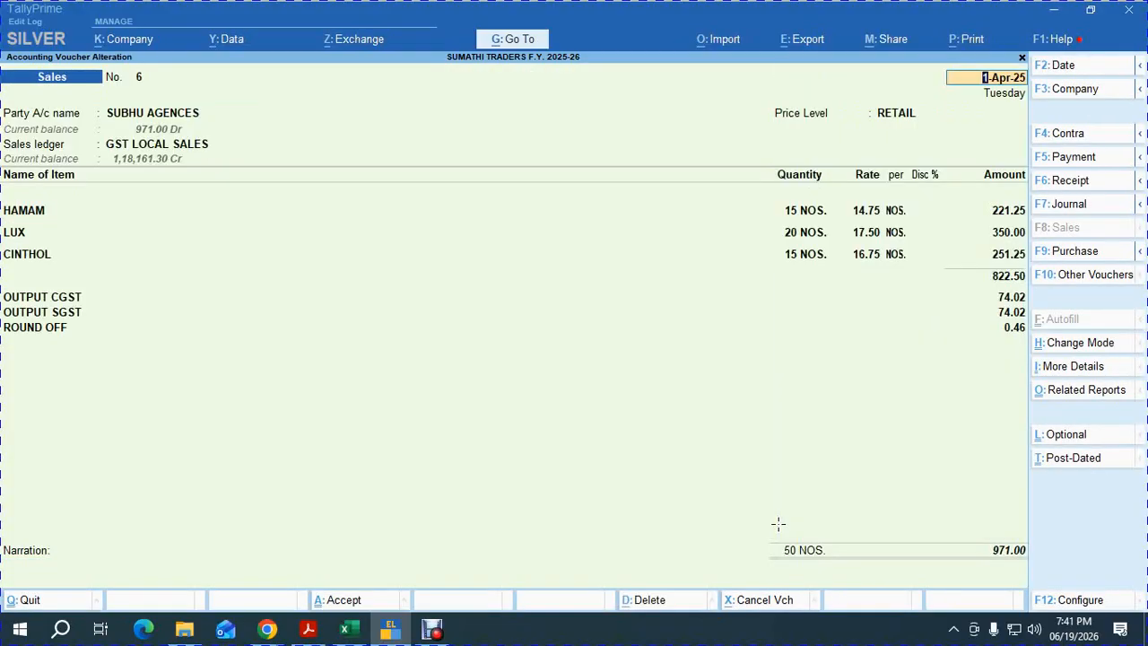
key("alt+p")
key("Return")
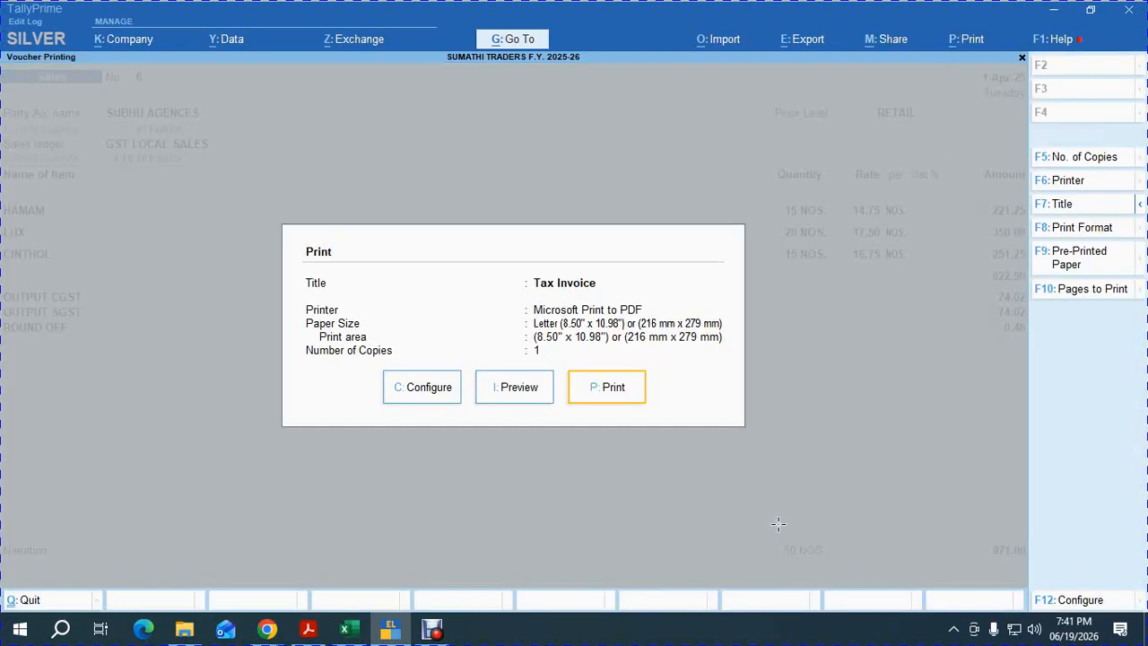
key("i")
key("z")
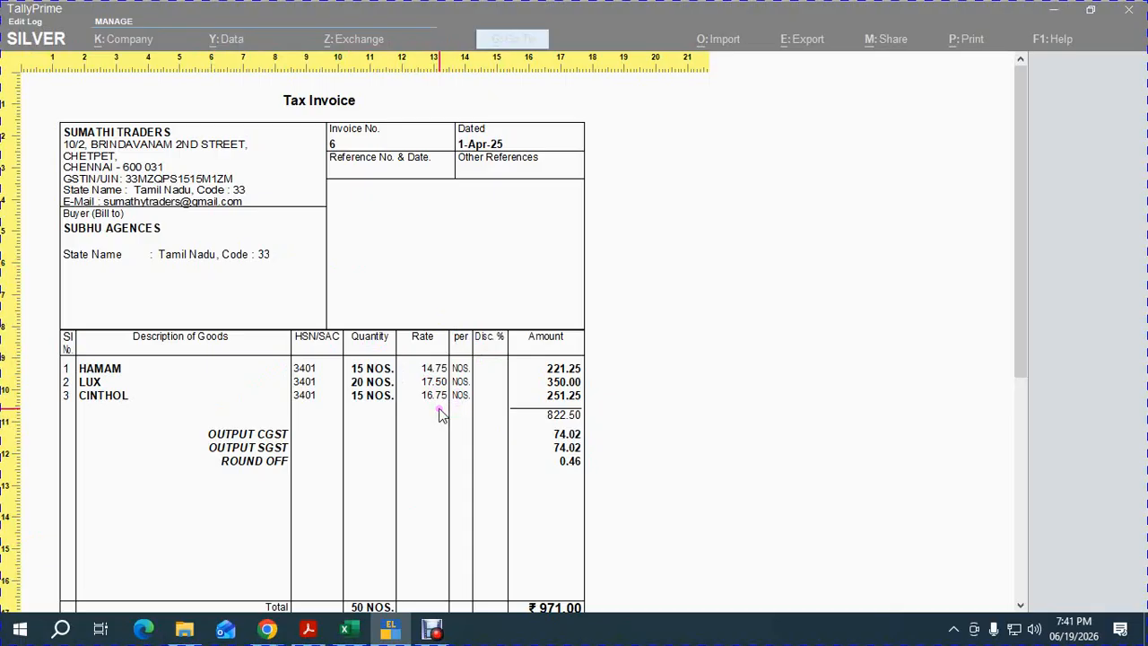
key("Escape")
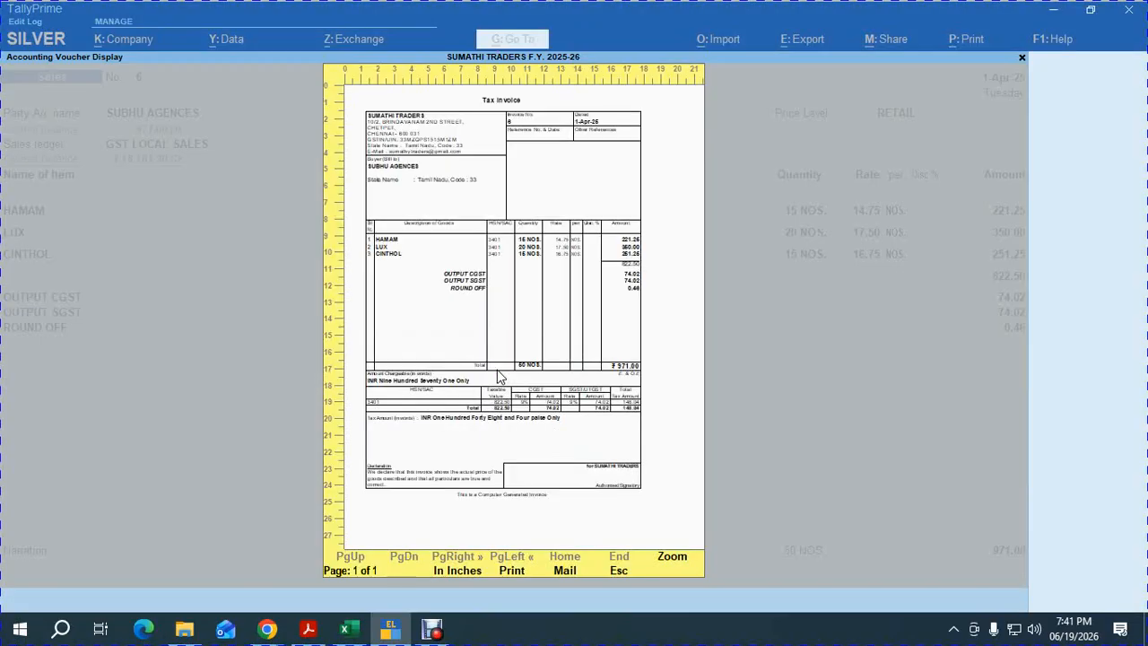
key("Escape")
key("Escape")
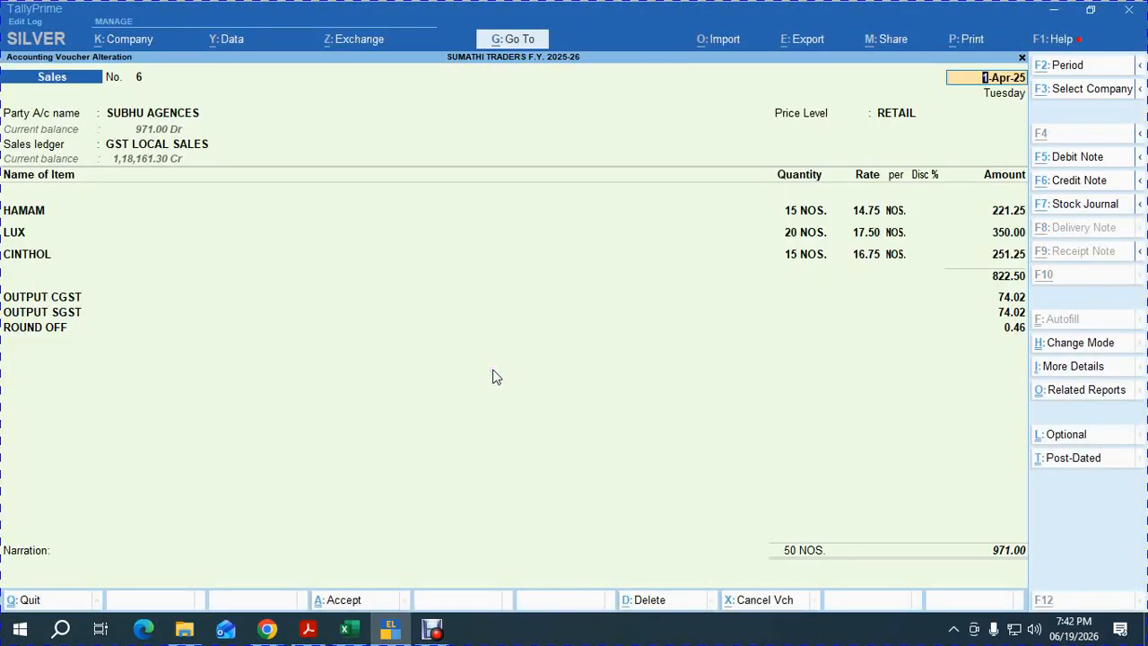
key("alt+Tab")
key("alt+Tab")
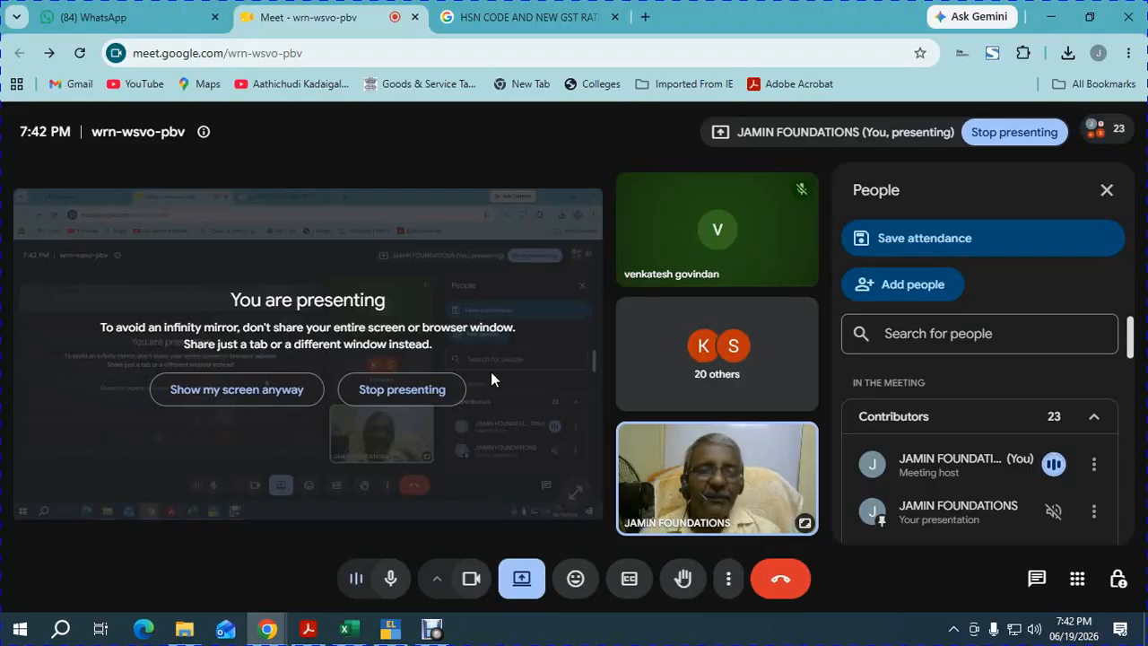
key("alt+Tab")
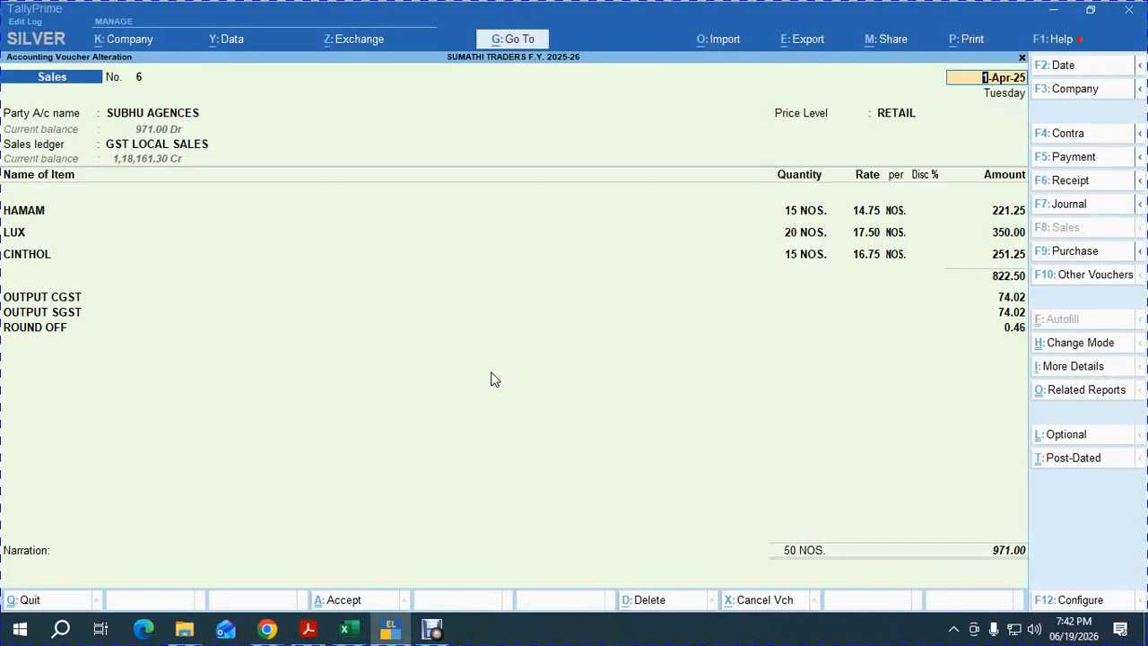
key("alt+p")
Preview and zoom voucher 6's Tax Invoice, then exit back to the voucher.
key("Return")
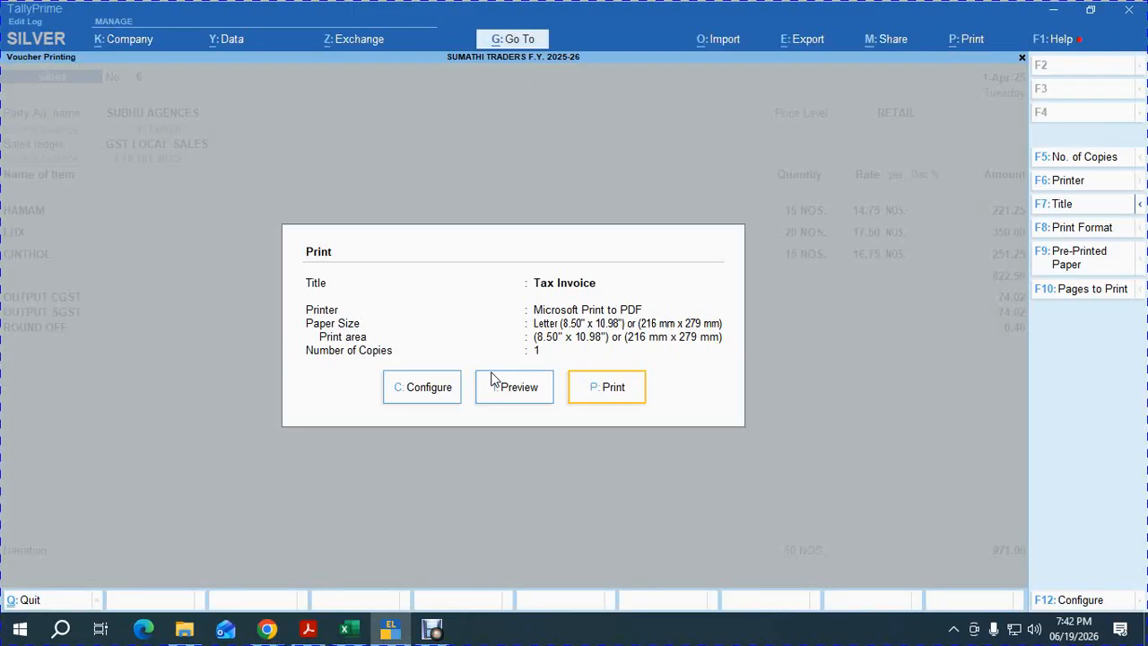
left_click(493, 380)
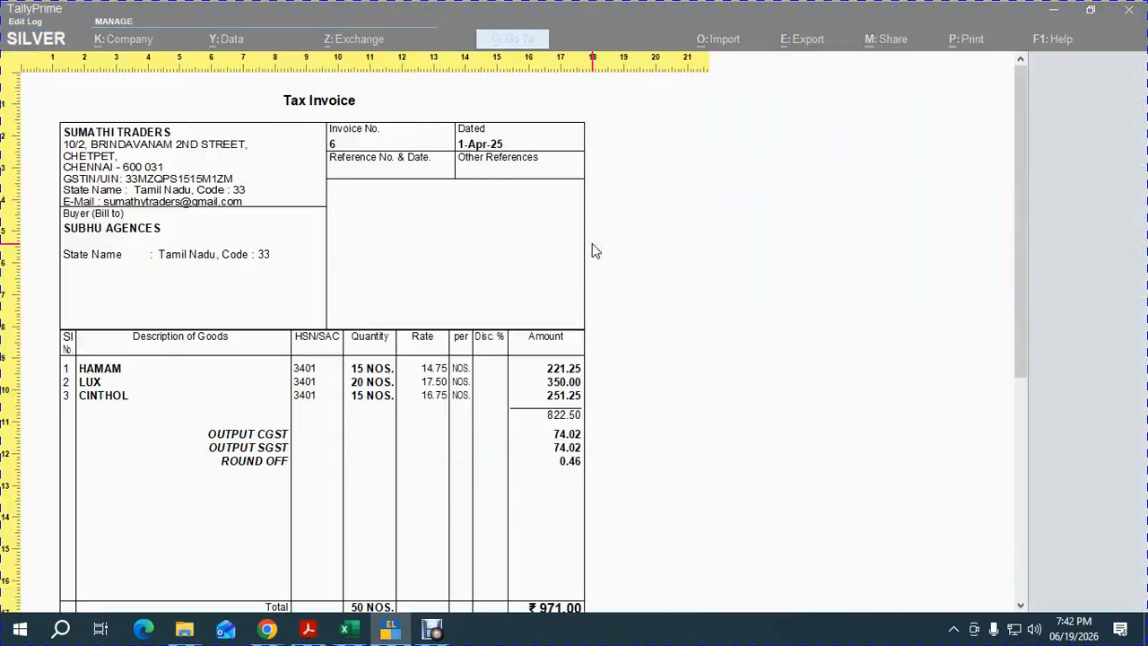
left_click(592, 241)
key("Escape")
key("Escape")
key("Escape")
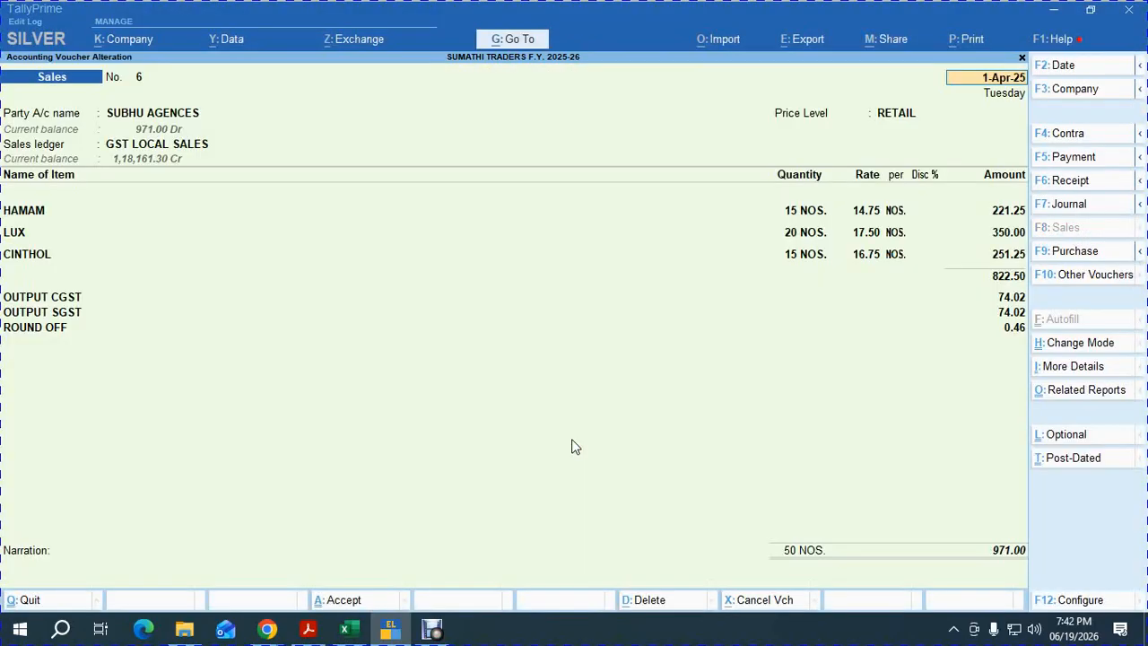
Set 'Use Discount column in invoices' to No in F11 features and save.
key("F11")
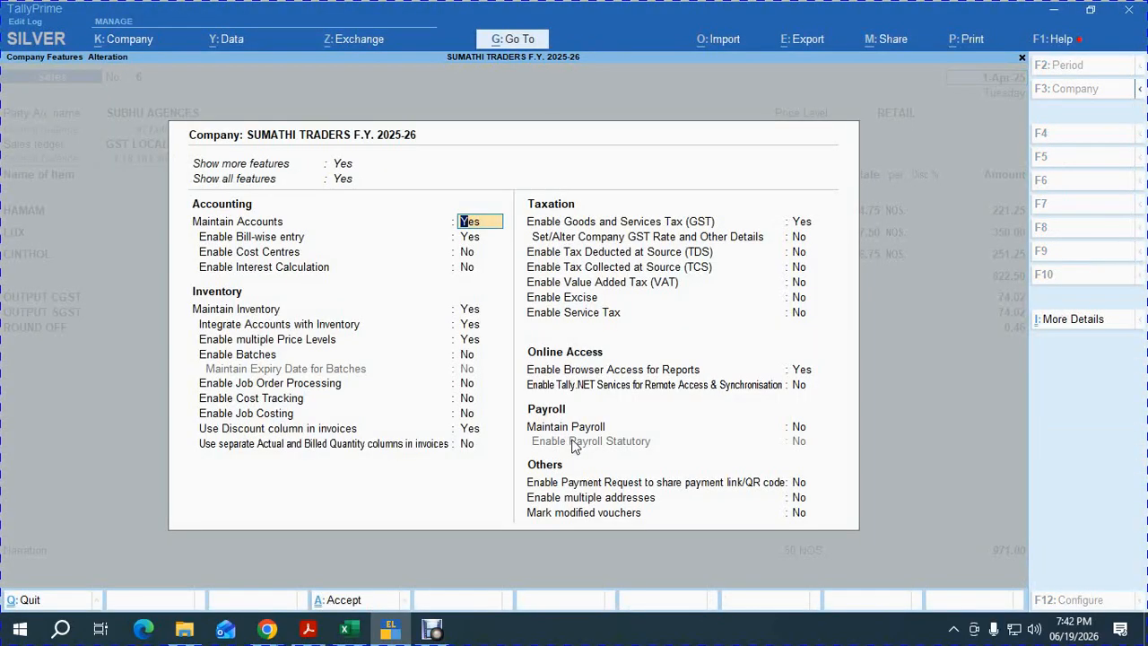
key("Down")
key("Down")
key("Down")
key("Down")
key("Down")
key("Down")
key("Down")
key("Down")
key("Down")
key("Down")
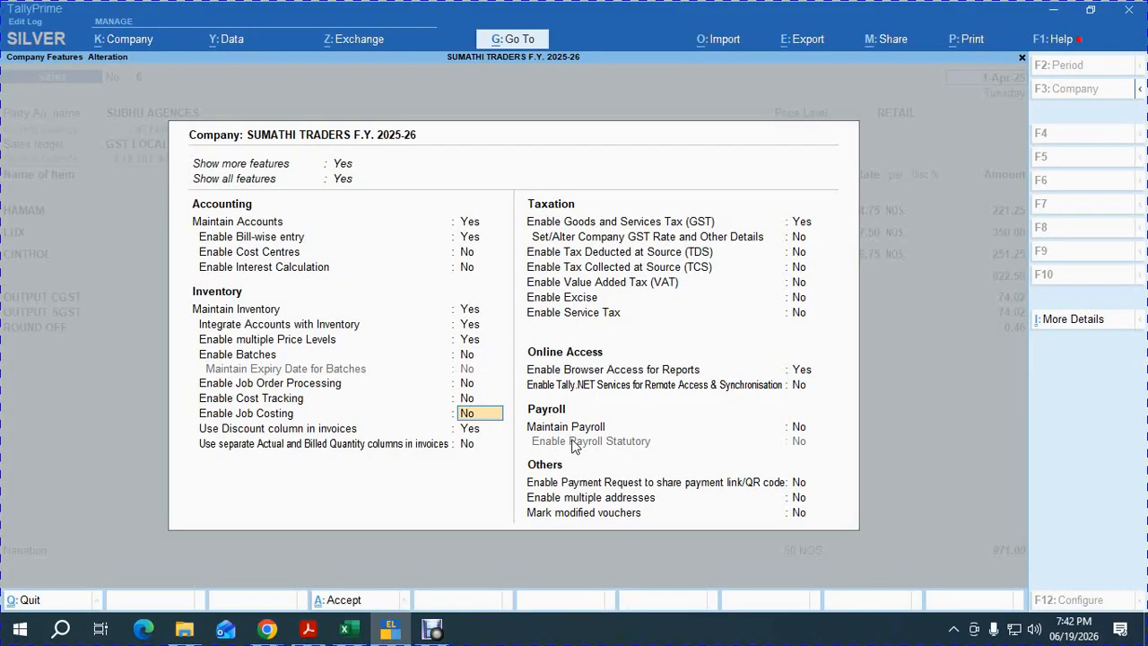
key("Down")
type("N")
key("Return")
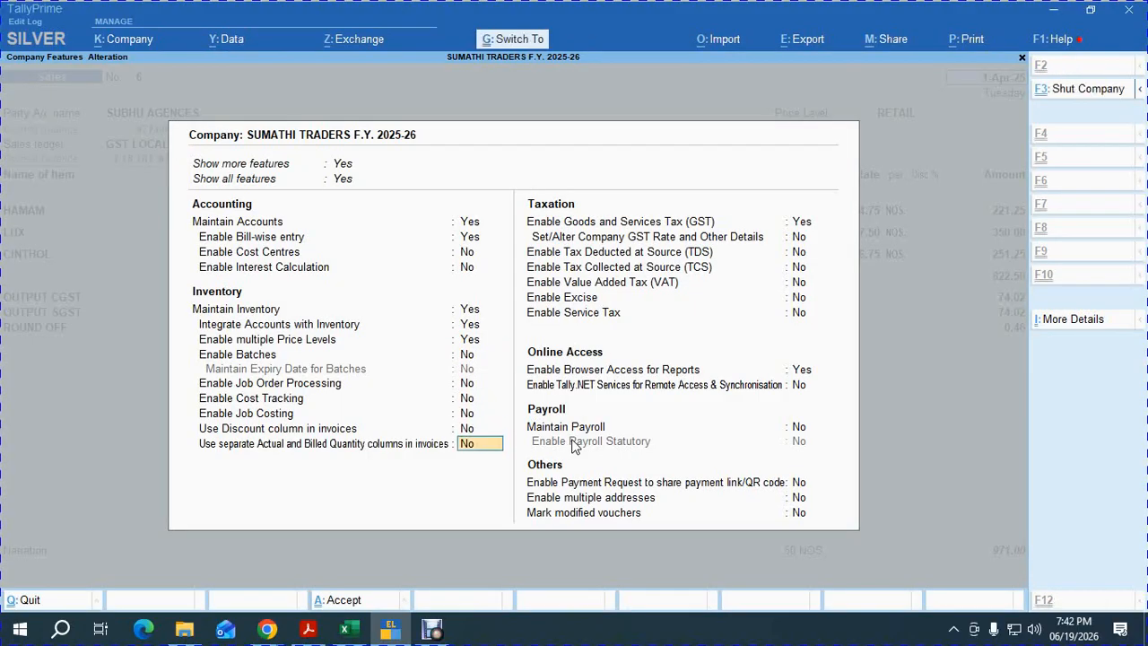
key("ctrl+a")
Preview voucher 6's tax invoice without the discount column, zooming in and out.
key("alt+p")
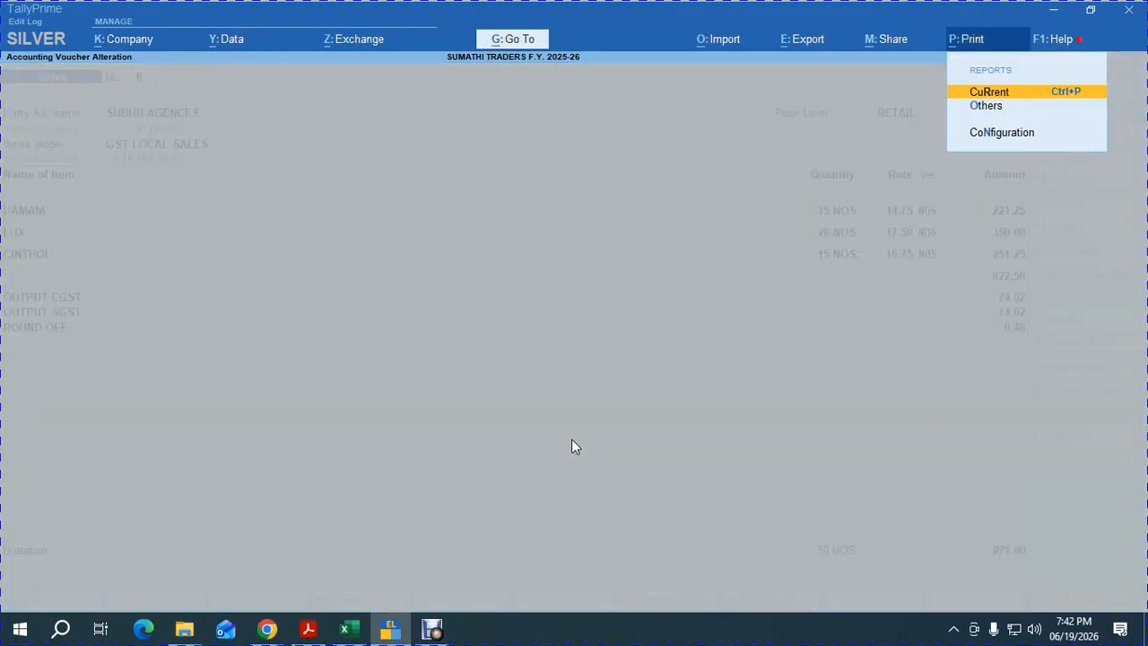
key("Return")
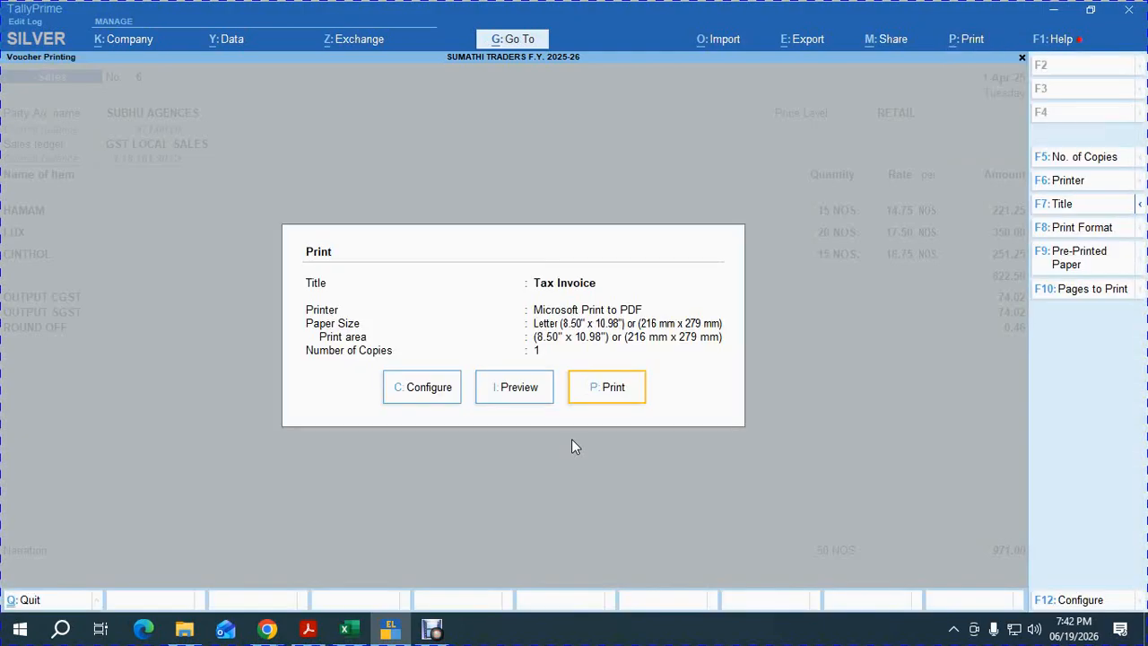
key("i")
key("alt+z")
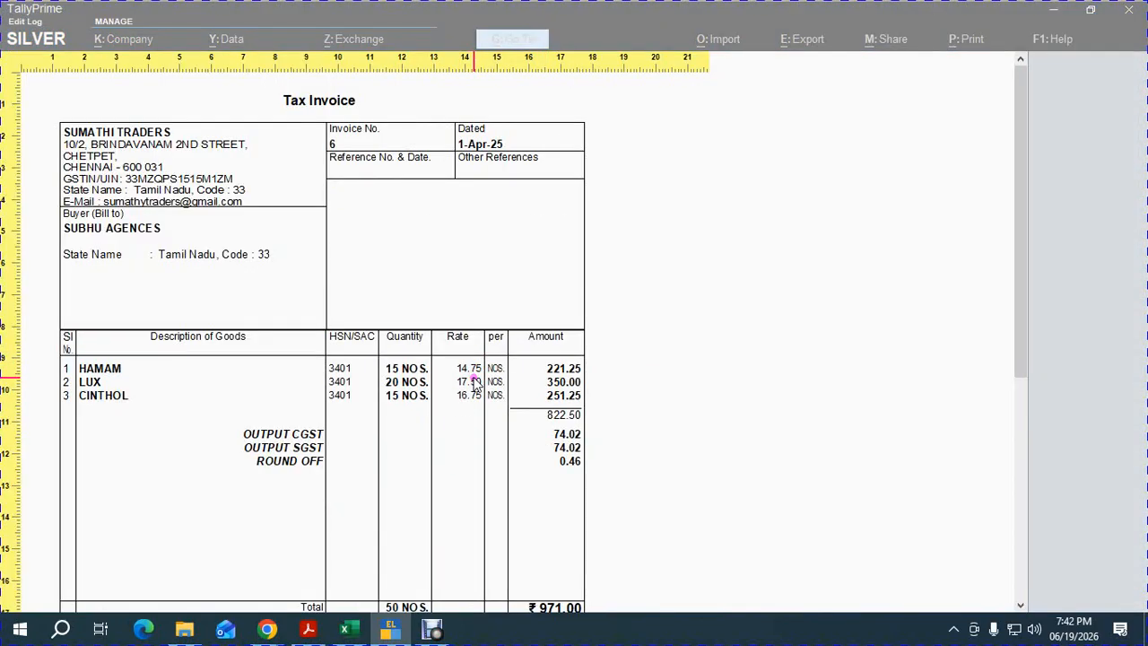
key("alt+z")
key("Escape")
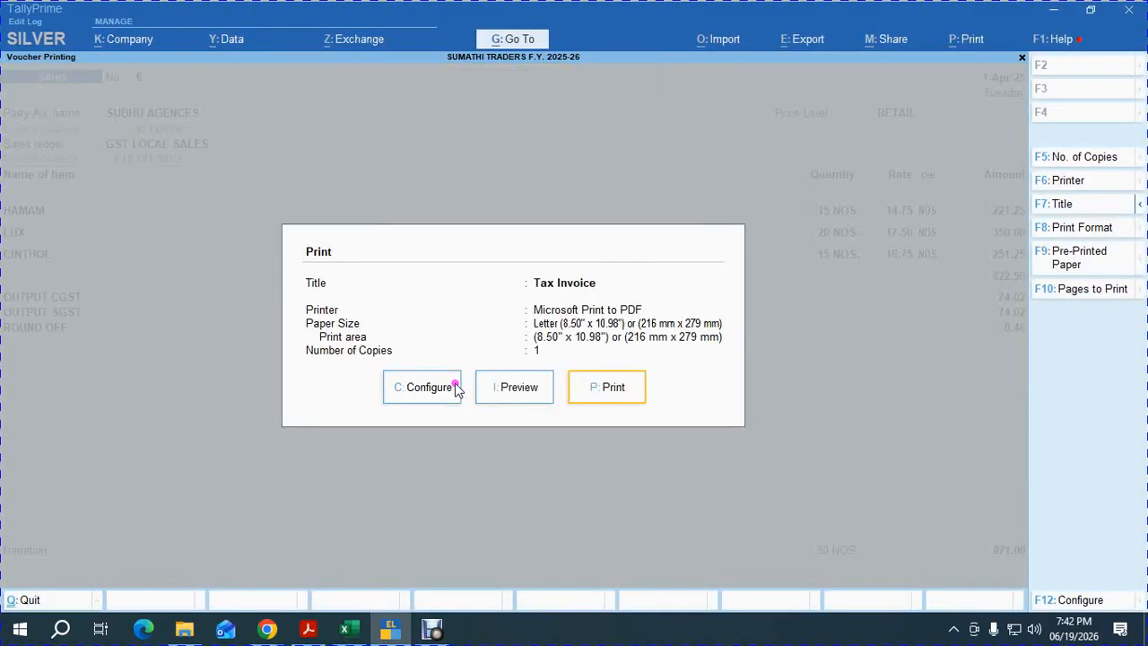
key("Escape")
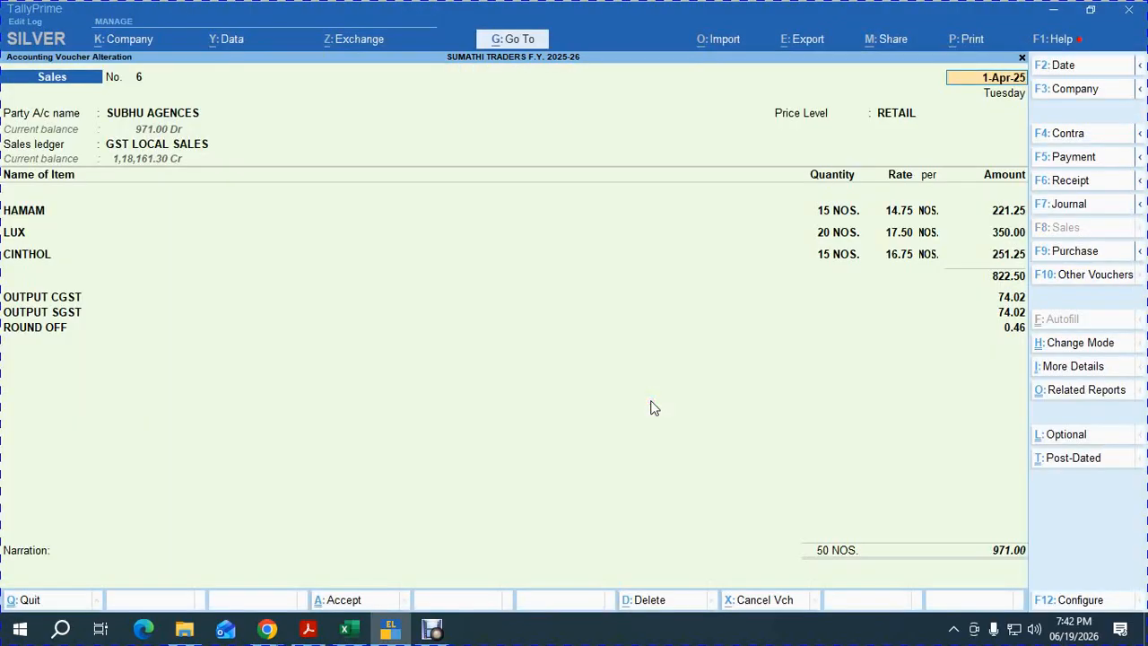
Quit the voucher and open ABHI AGENCIES' ledger report and its sales voucher 1.
key("Escape")
key("Escape")
key("y")
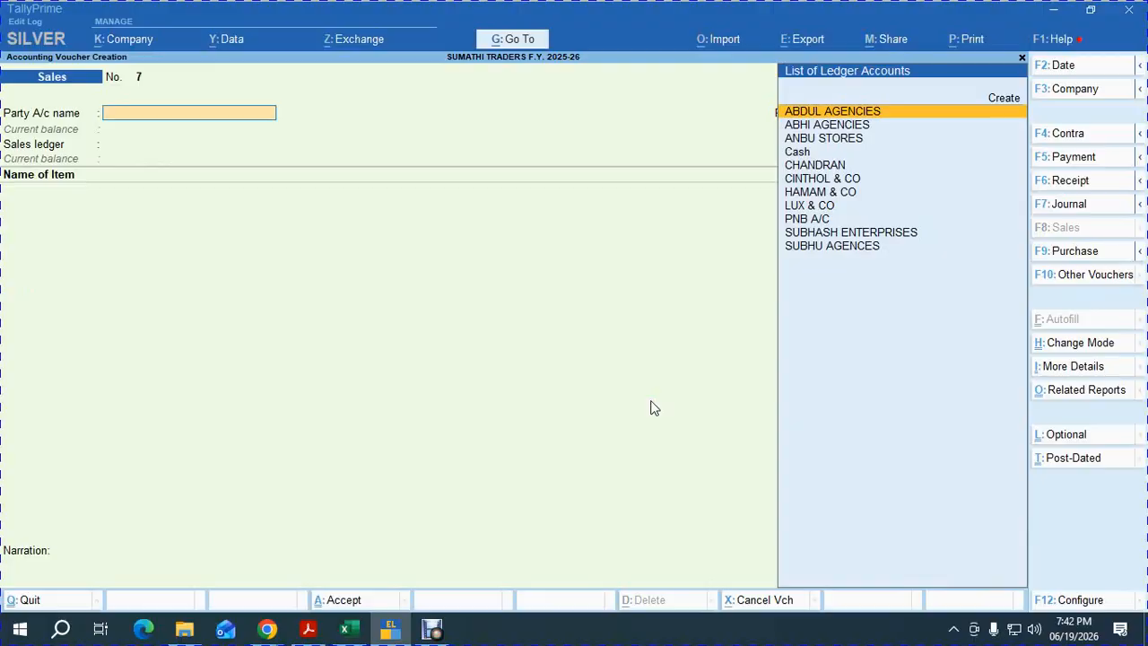
key("Escape")
type("ydal")
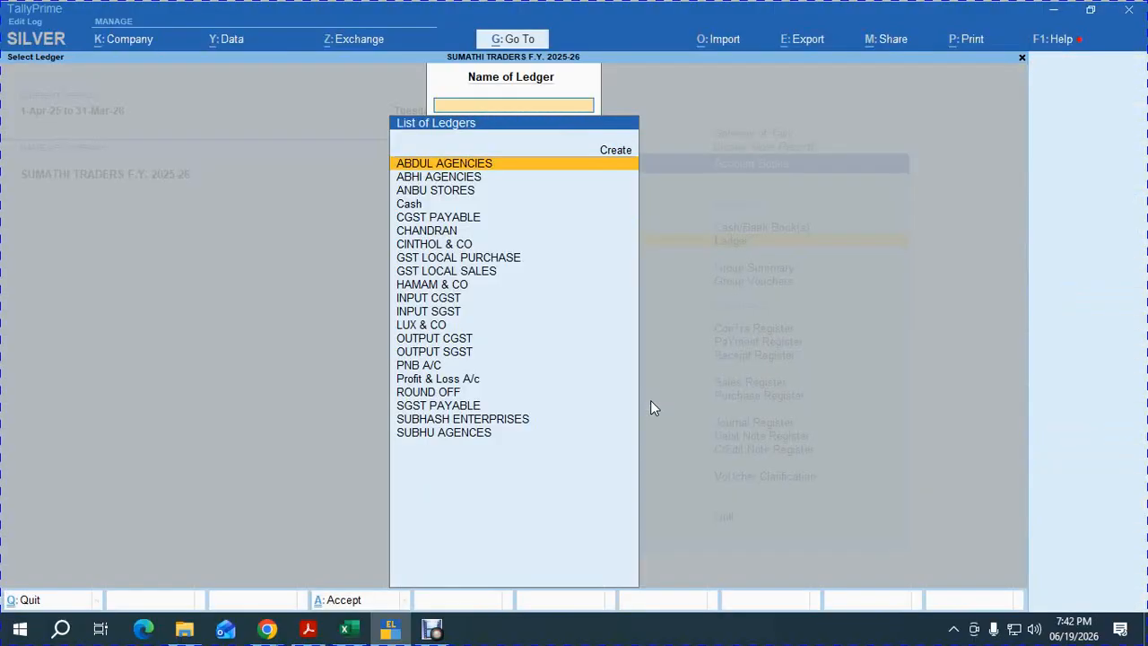
type("abhi")
key("Return")
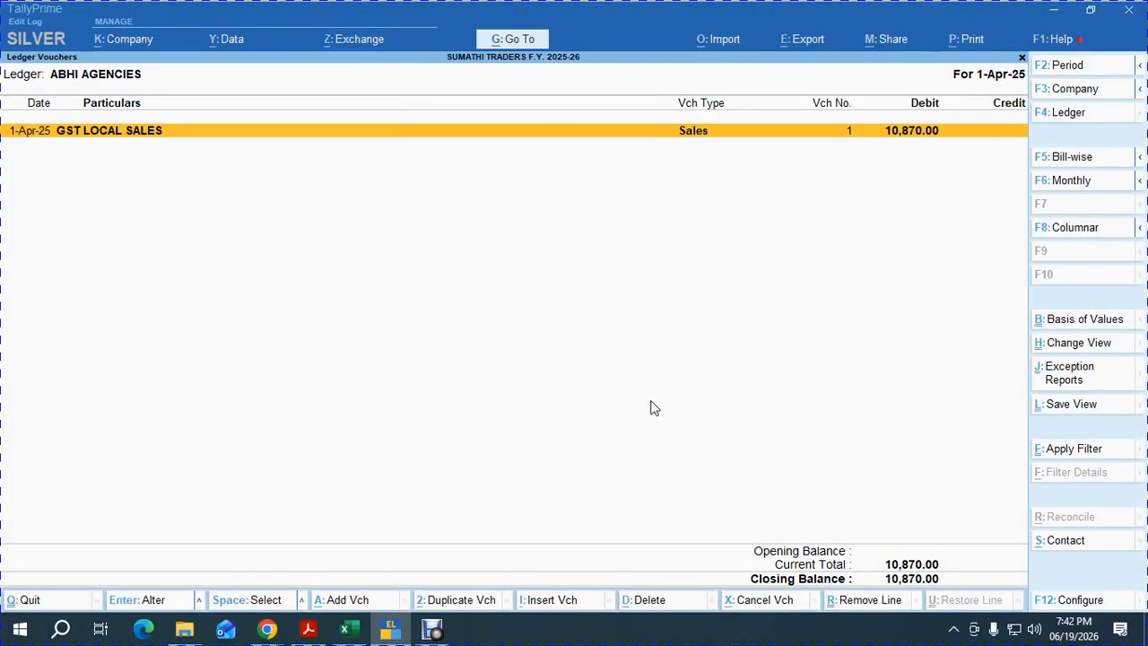
key("Return")
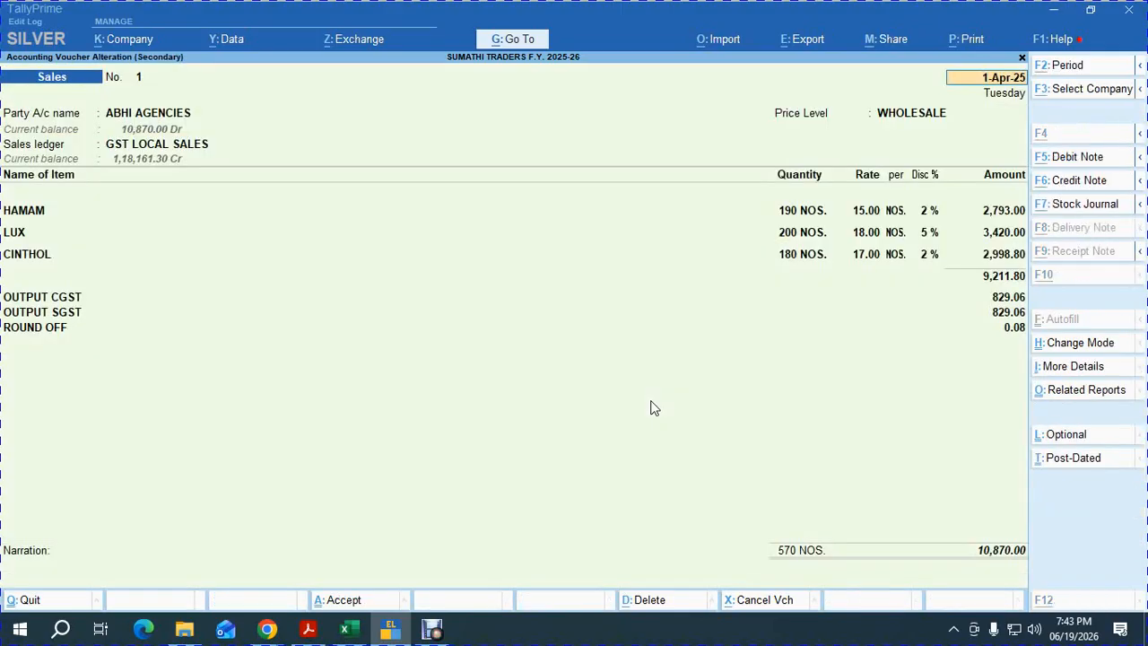
Preview and zoom the tax invoice for ABHI AGENCIES' sales voucher 1.
key("alt+p")
key("Return")
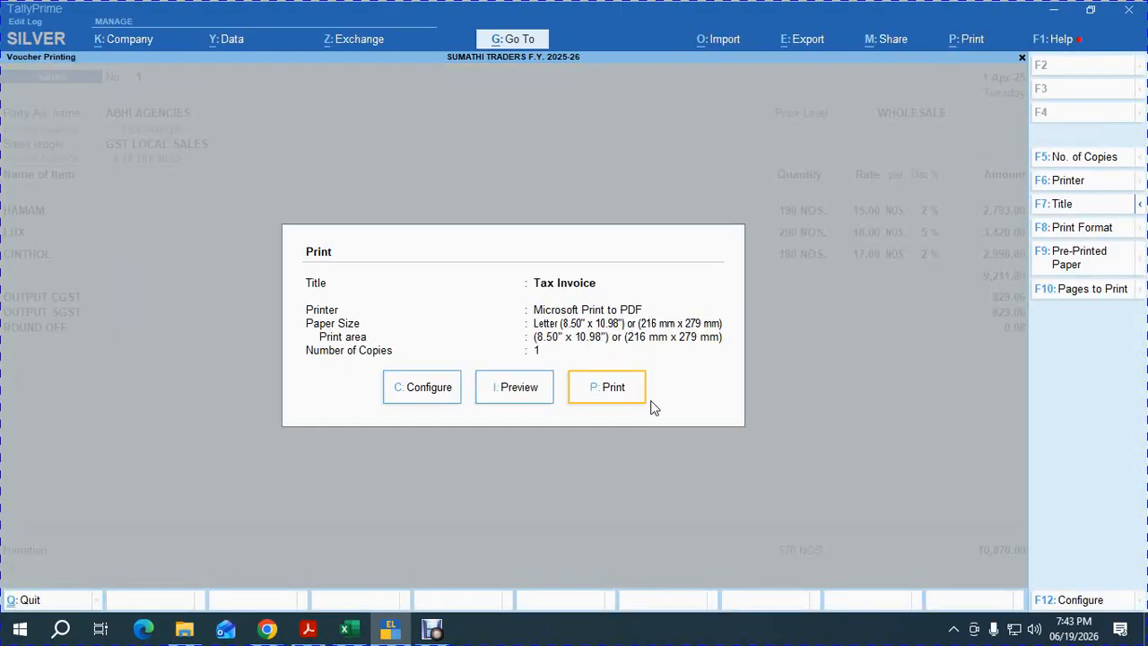
key("i")
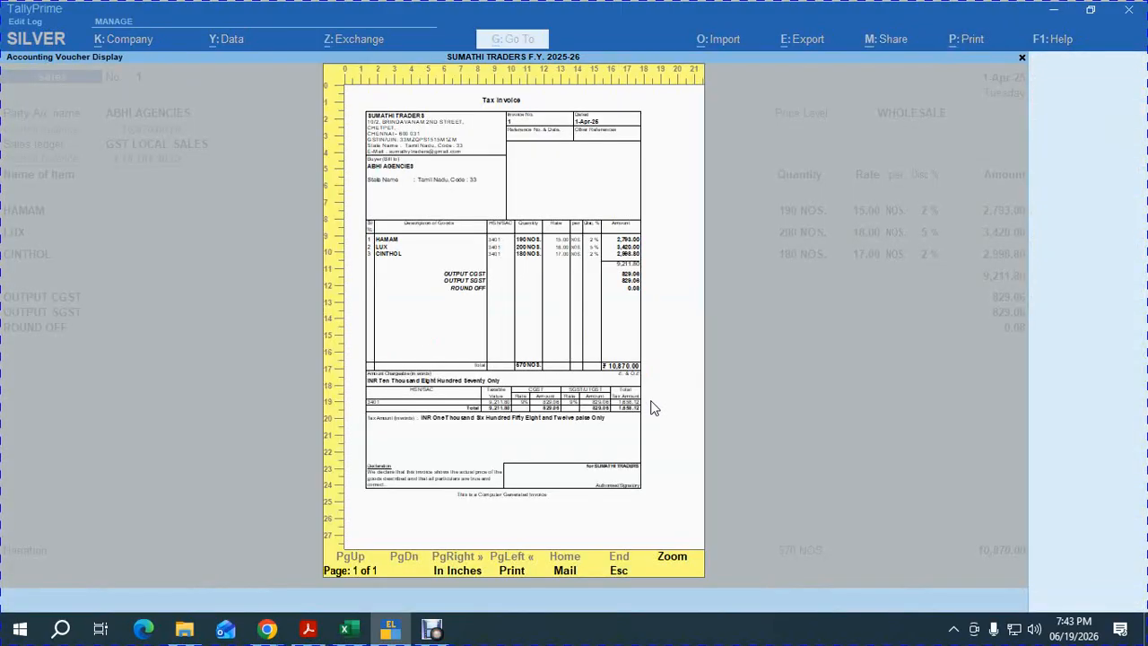
key("Return")
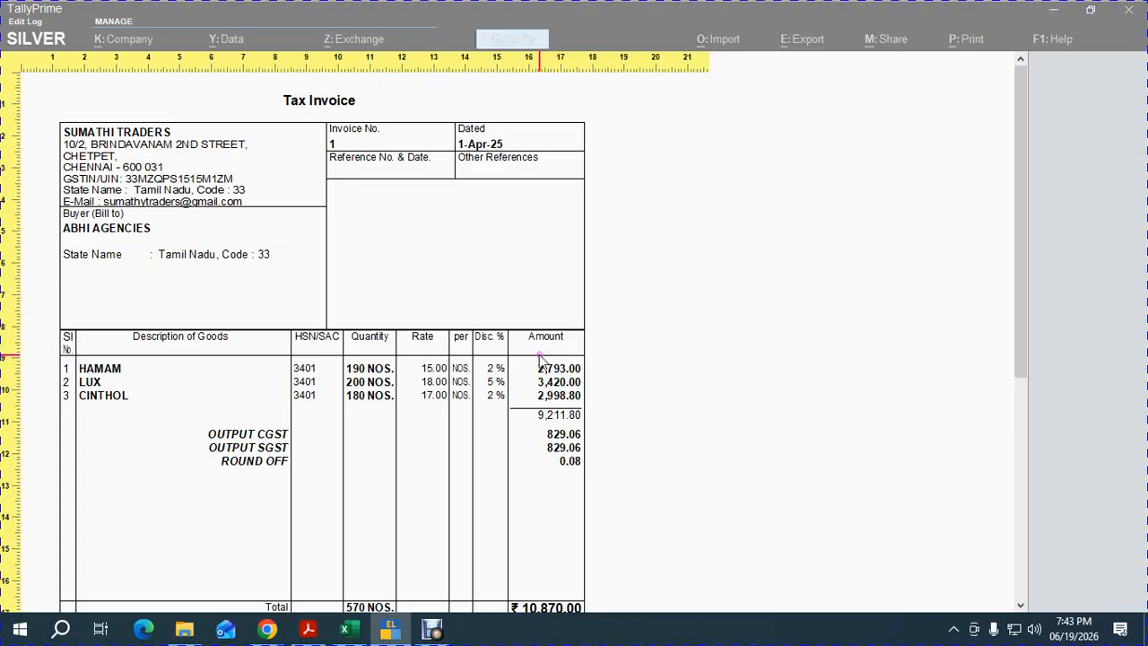
key("Escape")
key("Escape")
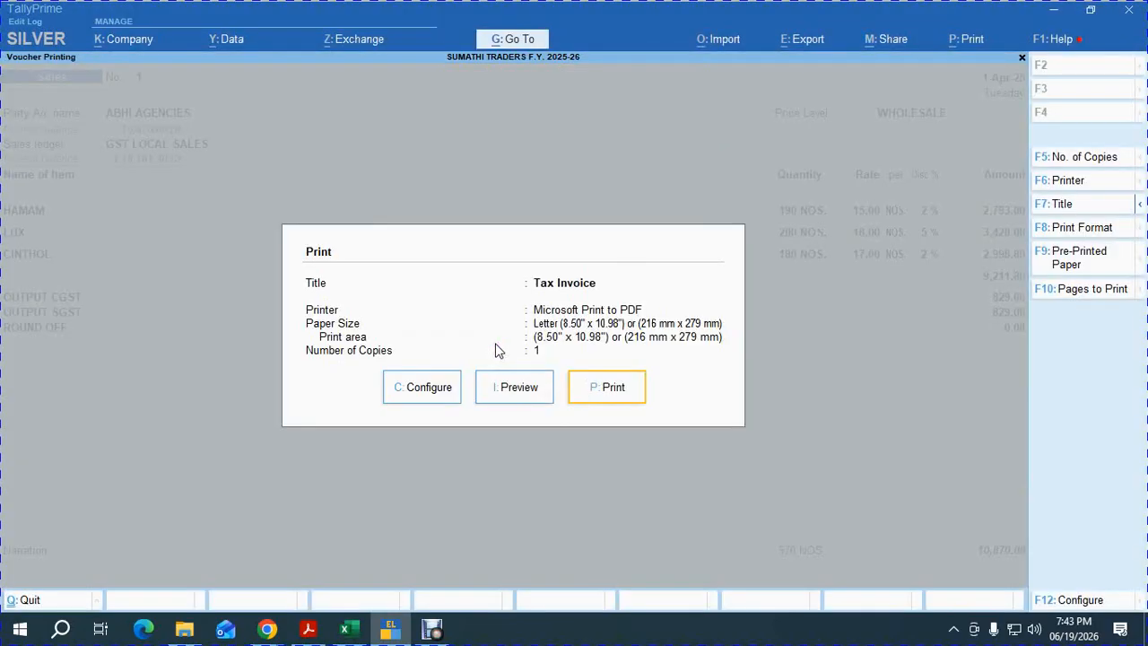
key("Escape")
Exit the voucher back to the main reports menu and switch to the checklist spreadsheet.
key("Escape")
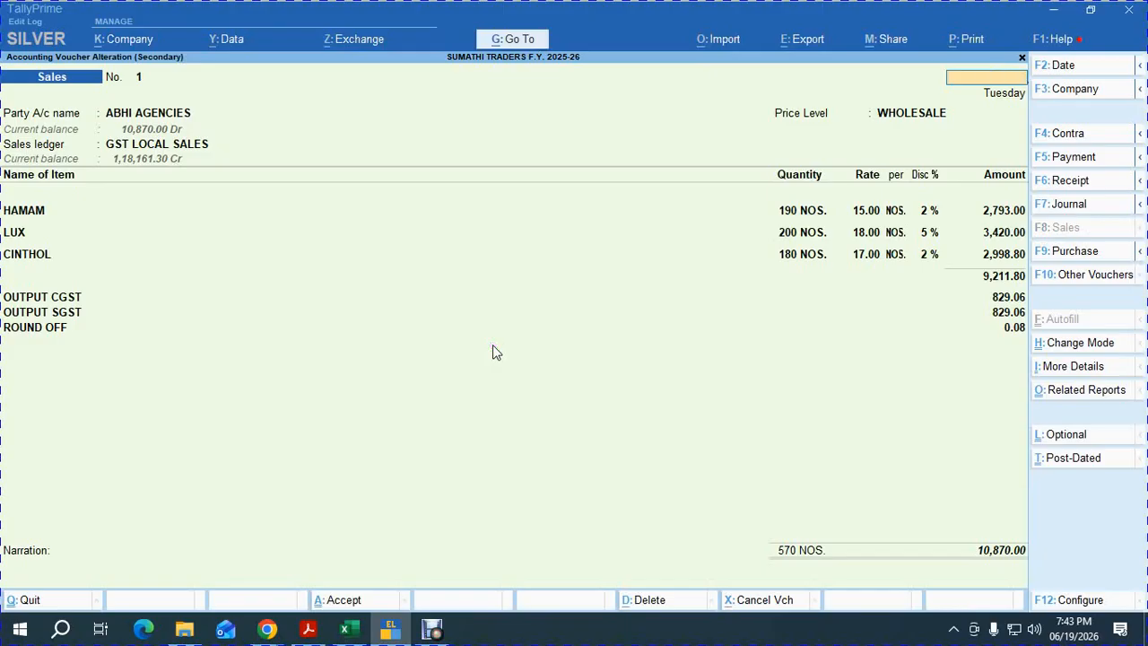
key("Escape")
key("y")
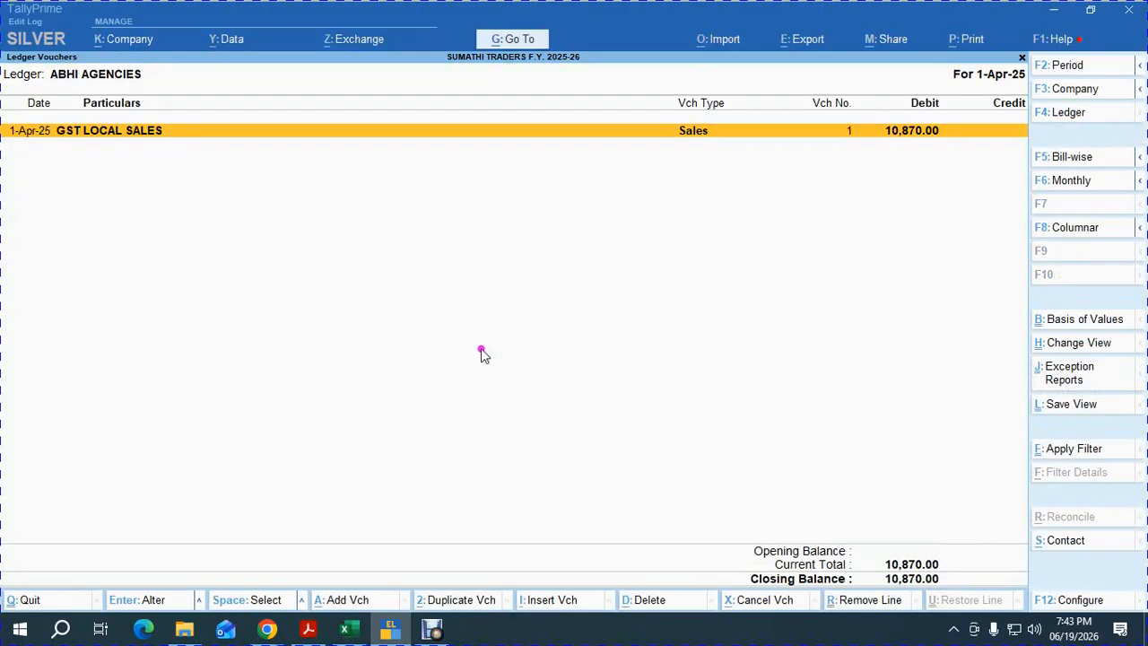
key("Escape")
key("Escape")
key("Escape")
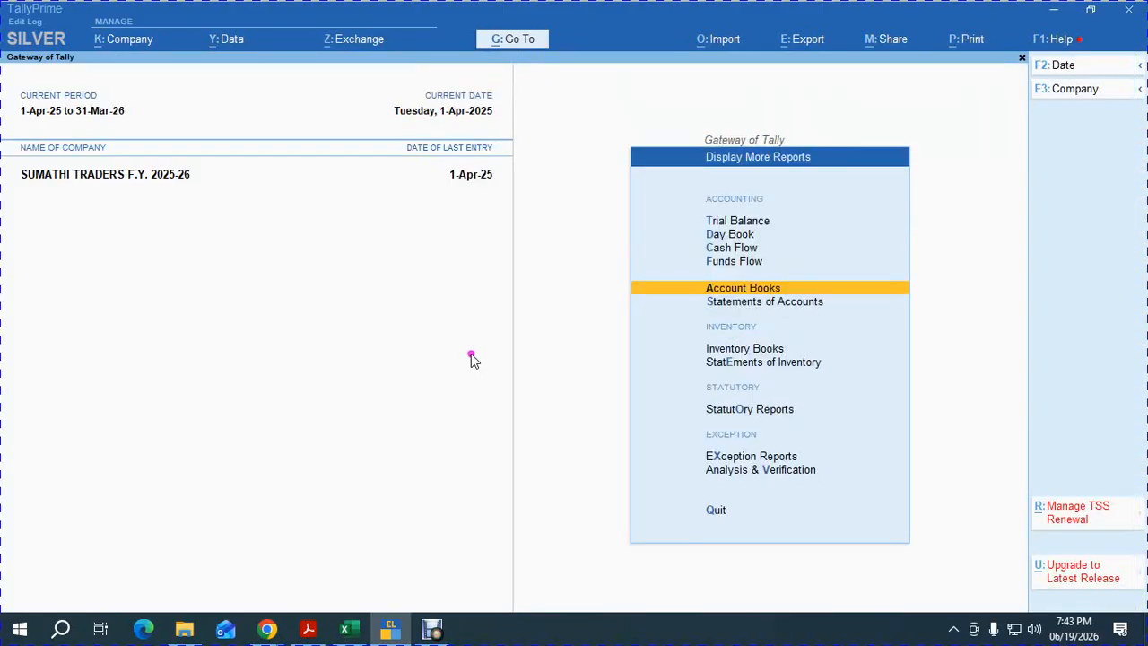
key("alt+Tab")
key("alt+Tab")
key("alt+Tab")
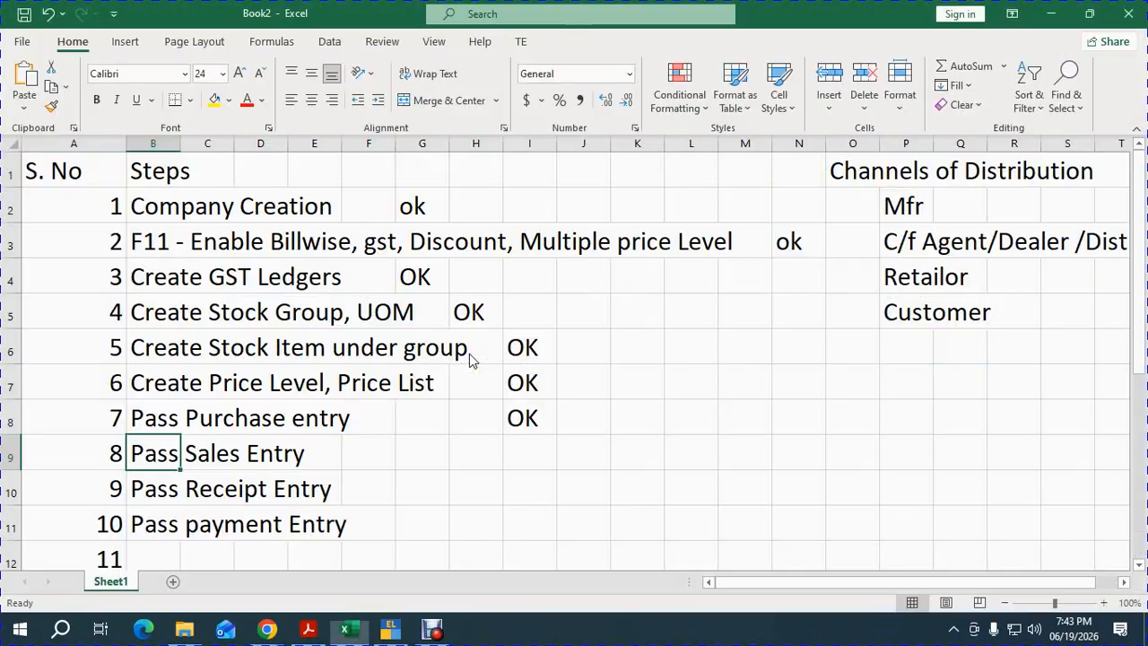
Enter OK in cell I9 beside Pass Sales Entry, then return to Google Meet.
left_click(550, 458)
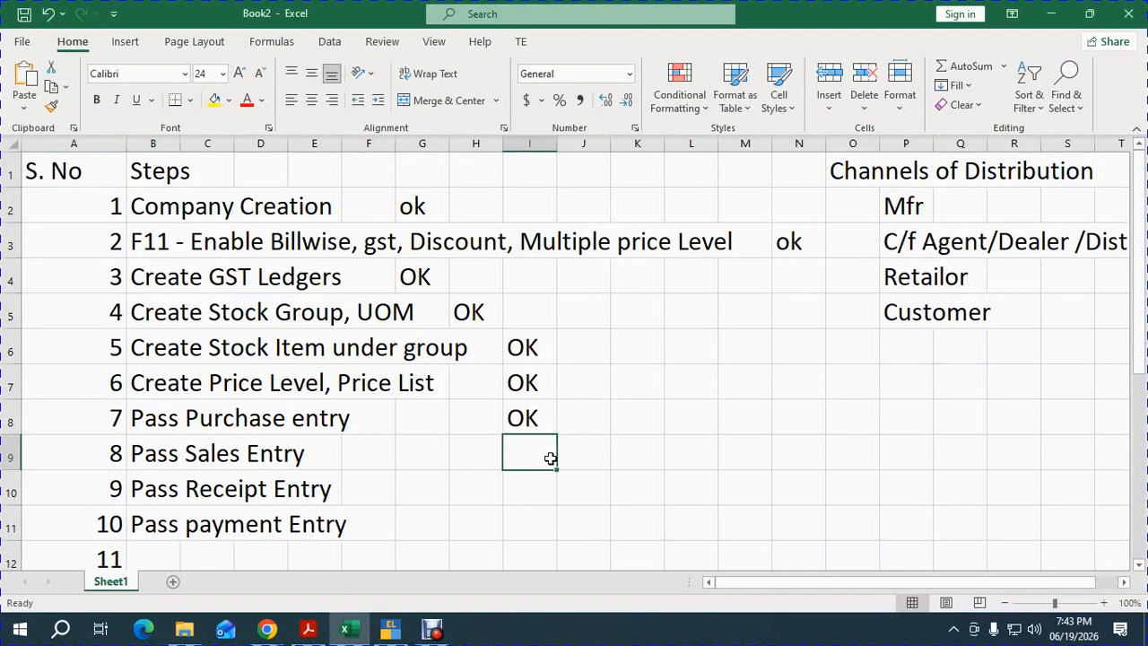
type("OK")
key("Return")
key("Return")
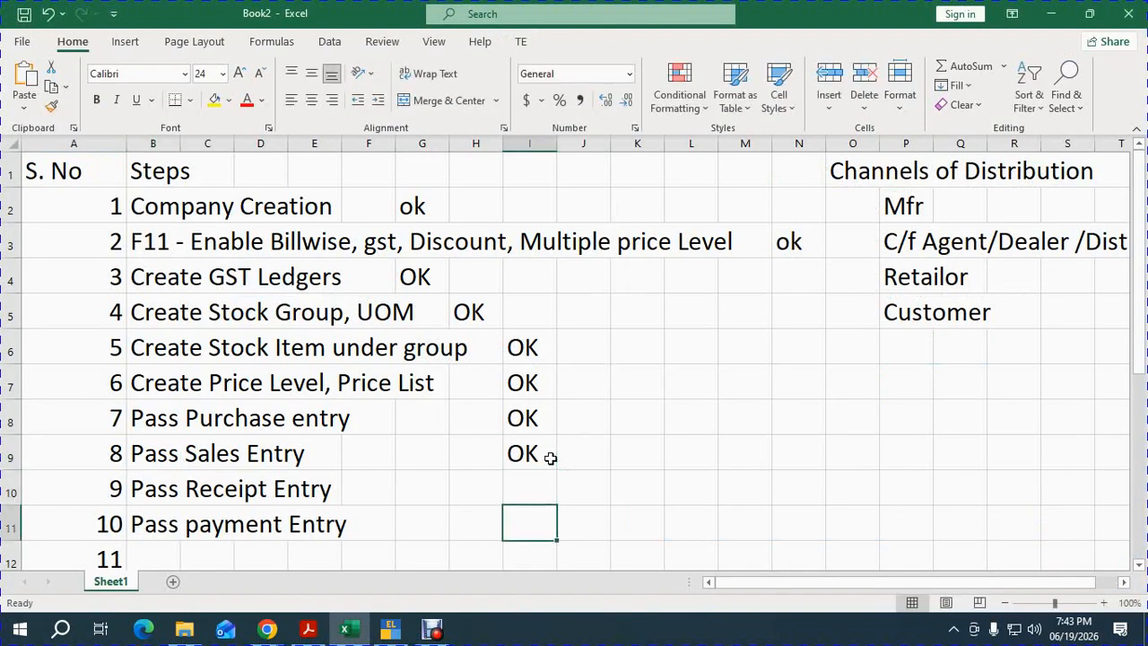
key("alt+Tab")
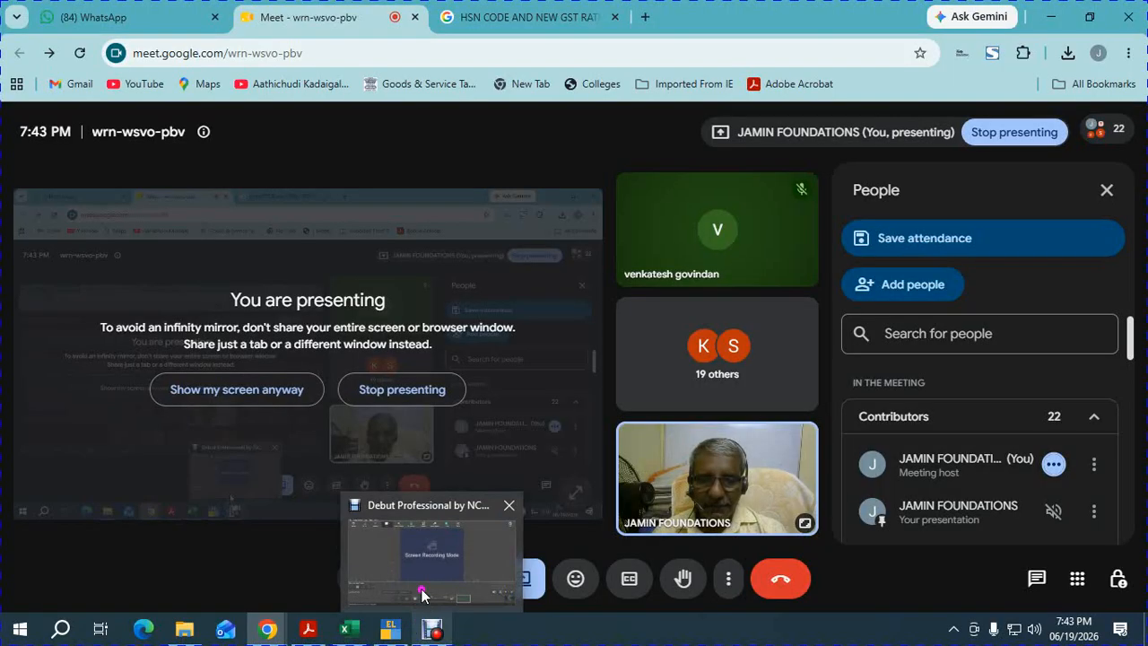
Pause the Debut recording via File > Pause and bring up the scanned exercise PDF.
left_click(422, 625)
left_click(14, 26)
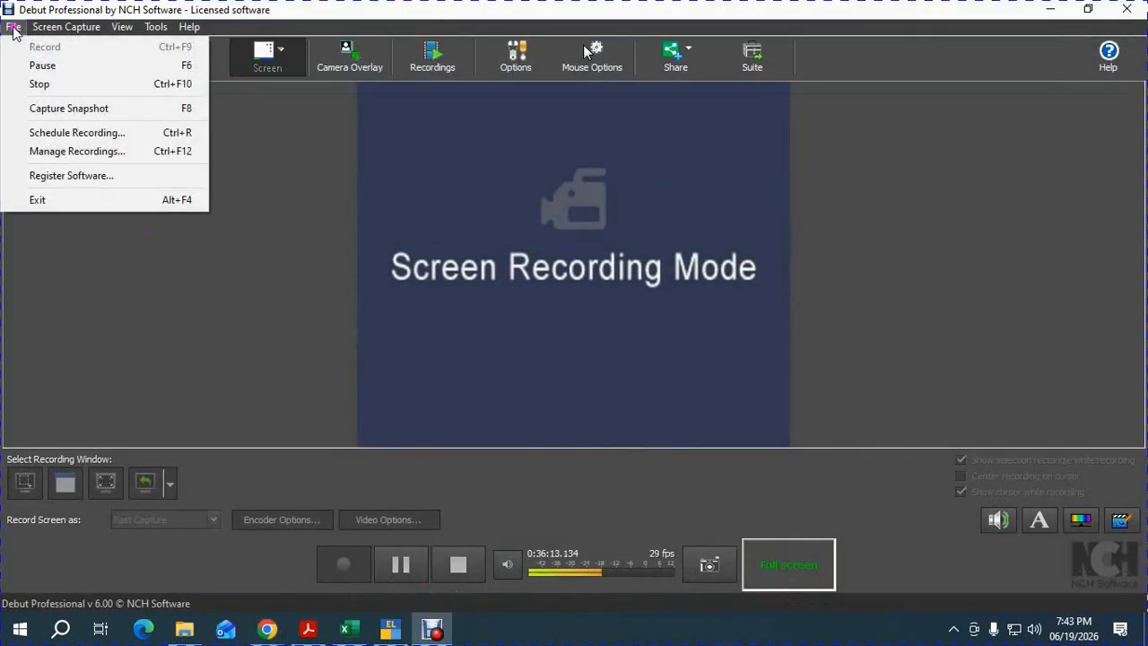
left_click(36, 66)
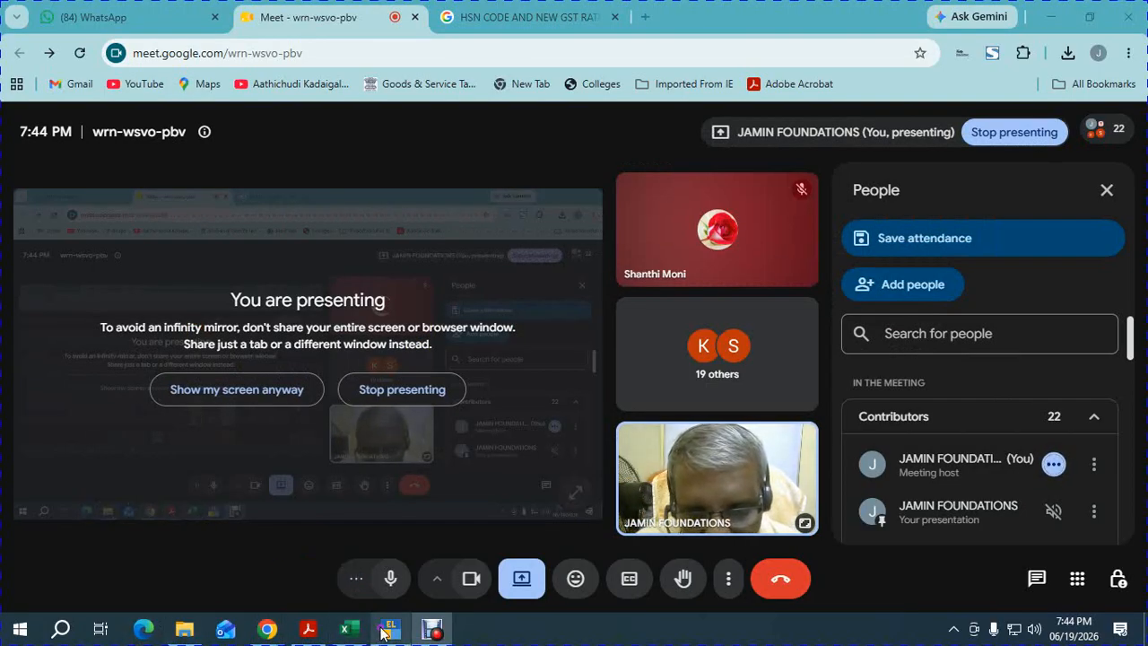
left_click(398, 573)
left_click(314, 633)
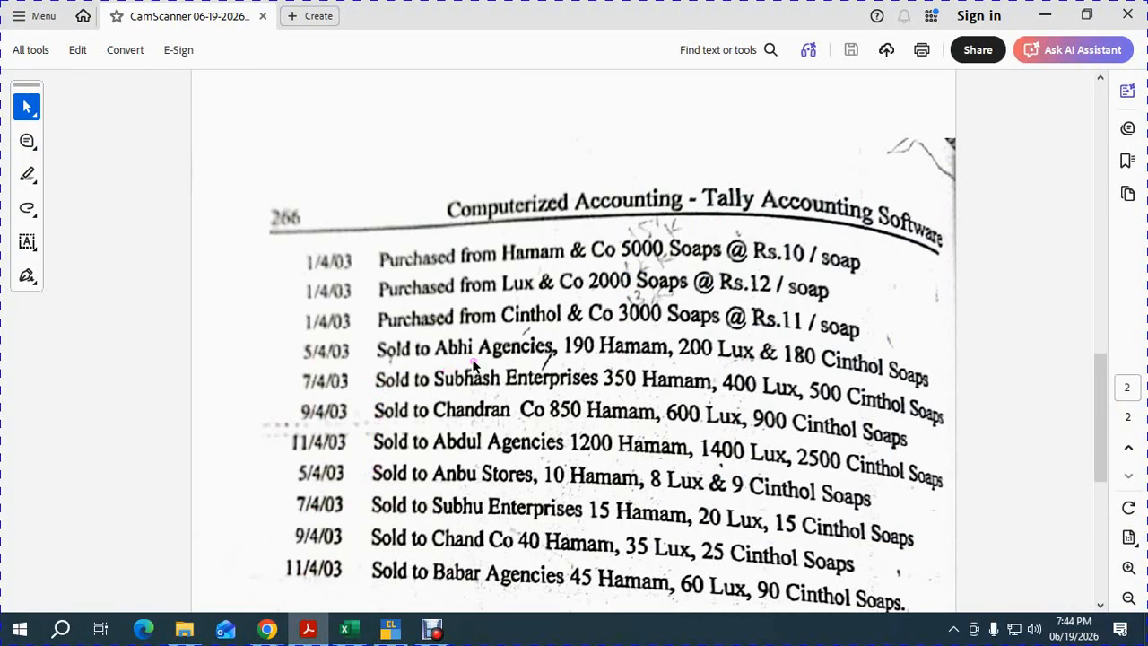
key("alt+Tab")
key("Escape")
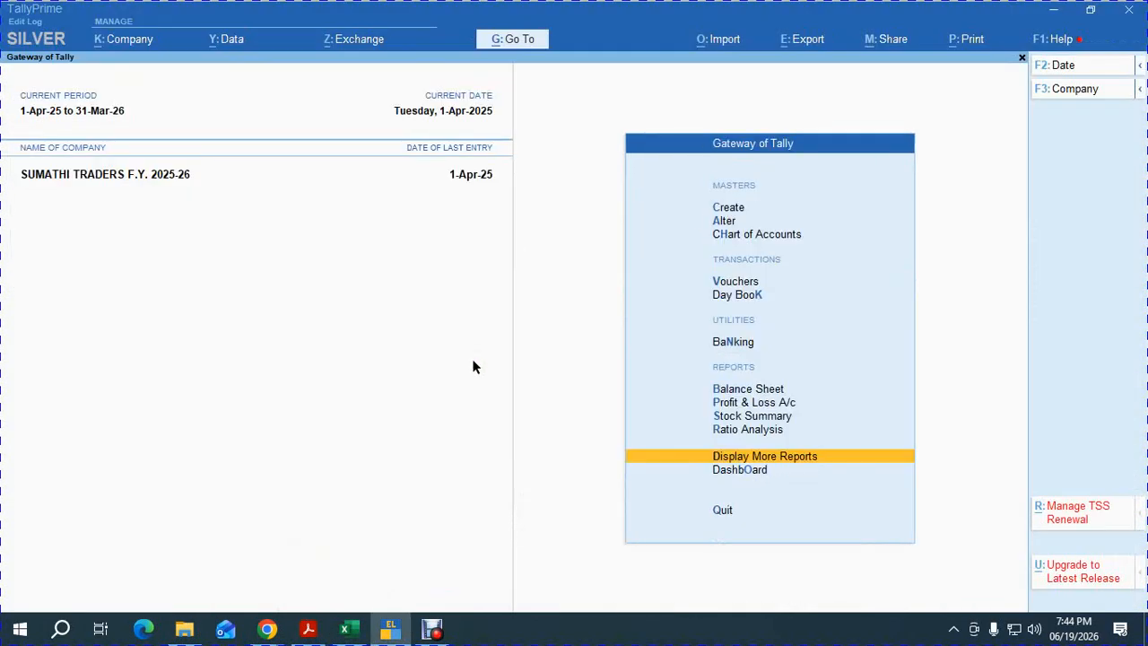
key("v")
key("F2")
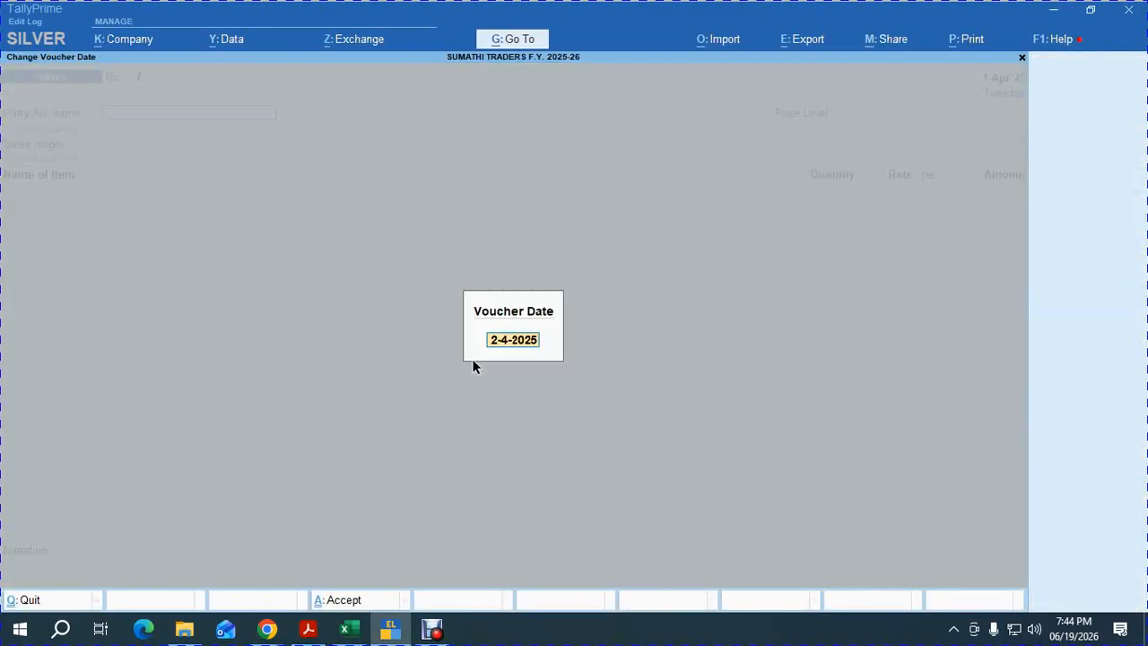
type("01.05")
key("Return")
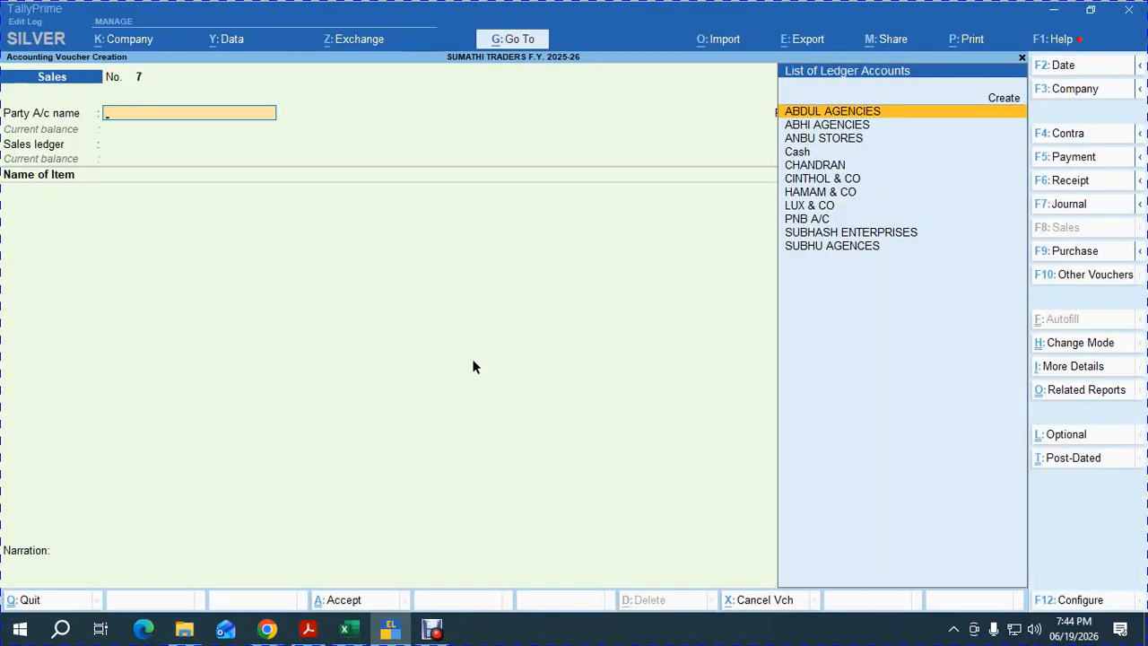
key("F6")
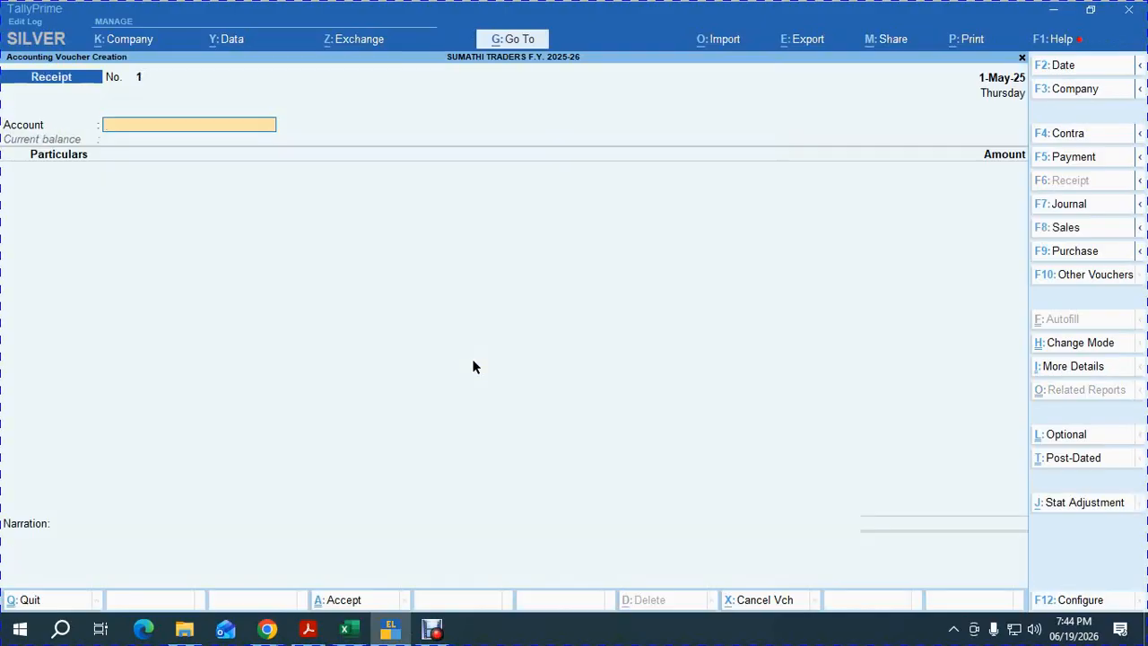
type("p")
key("Return")
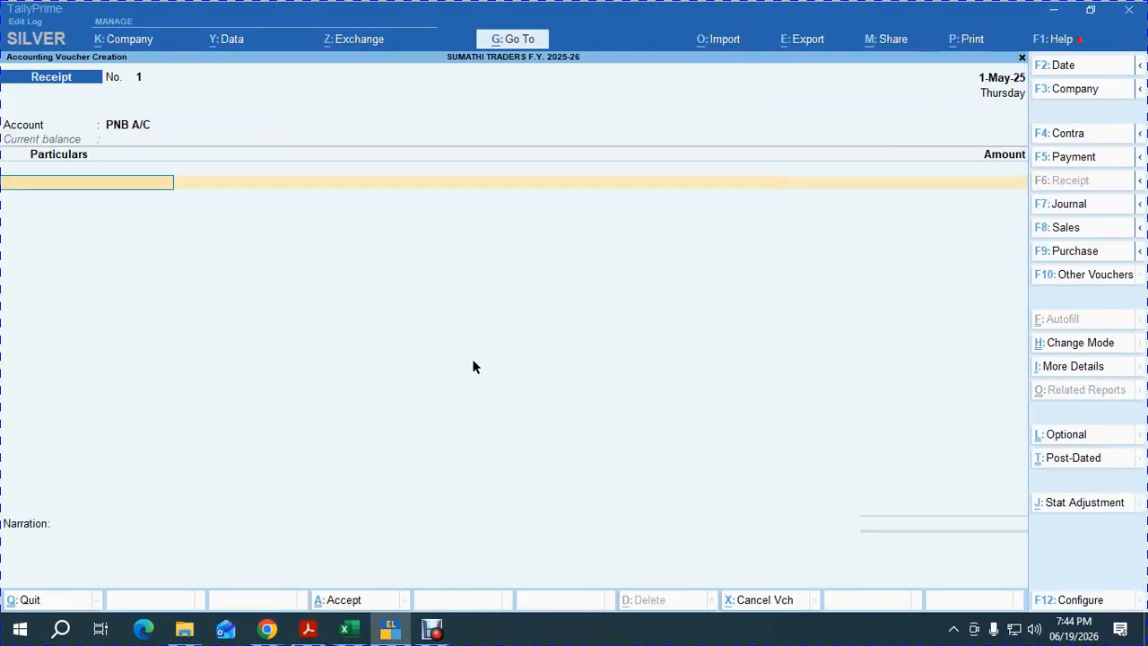
type("ABHI")
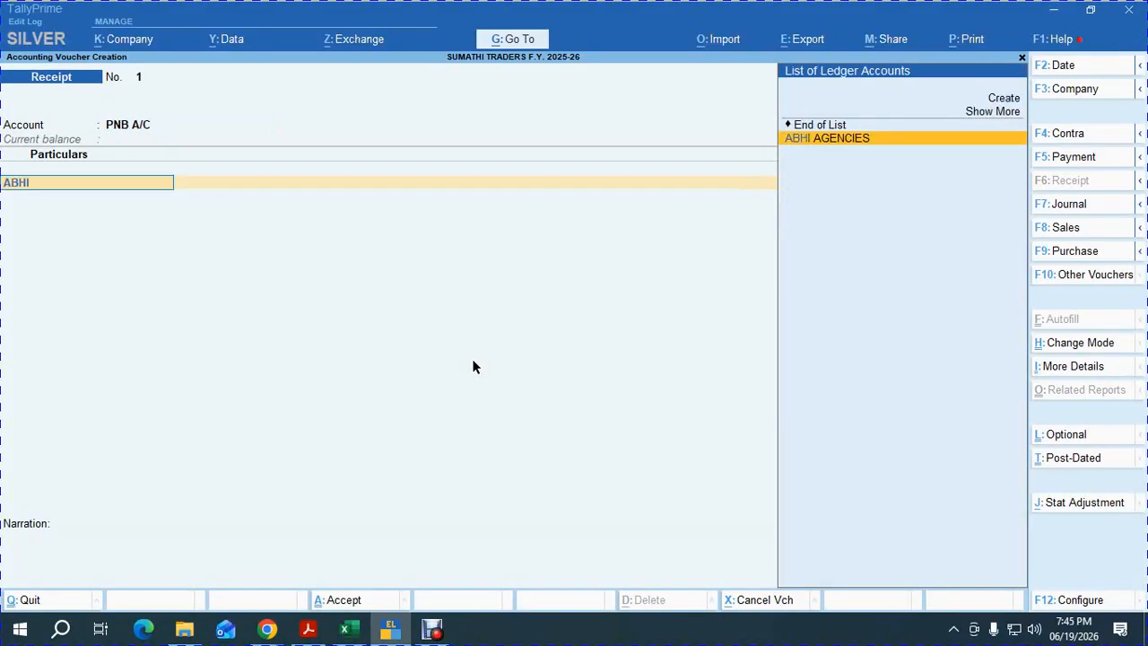
key("Return")
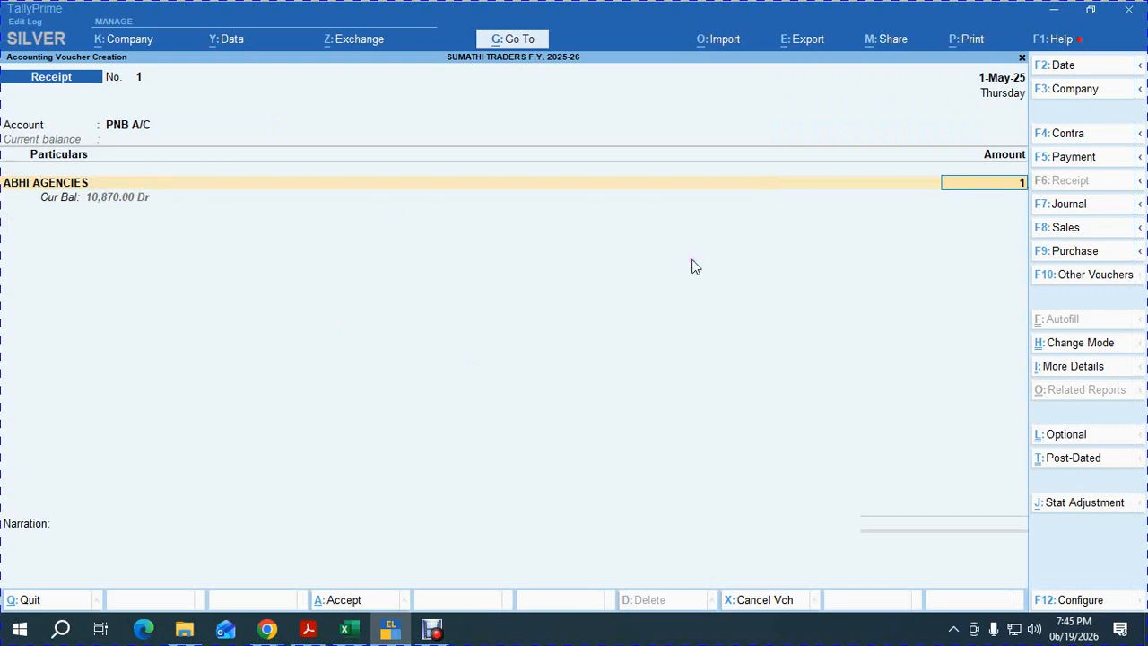
type("1087")
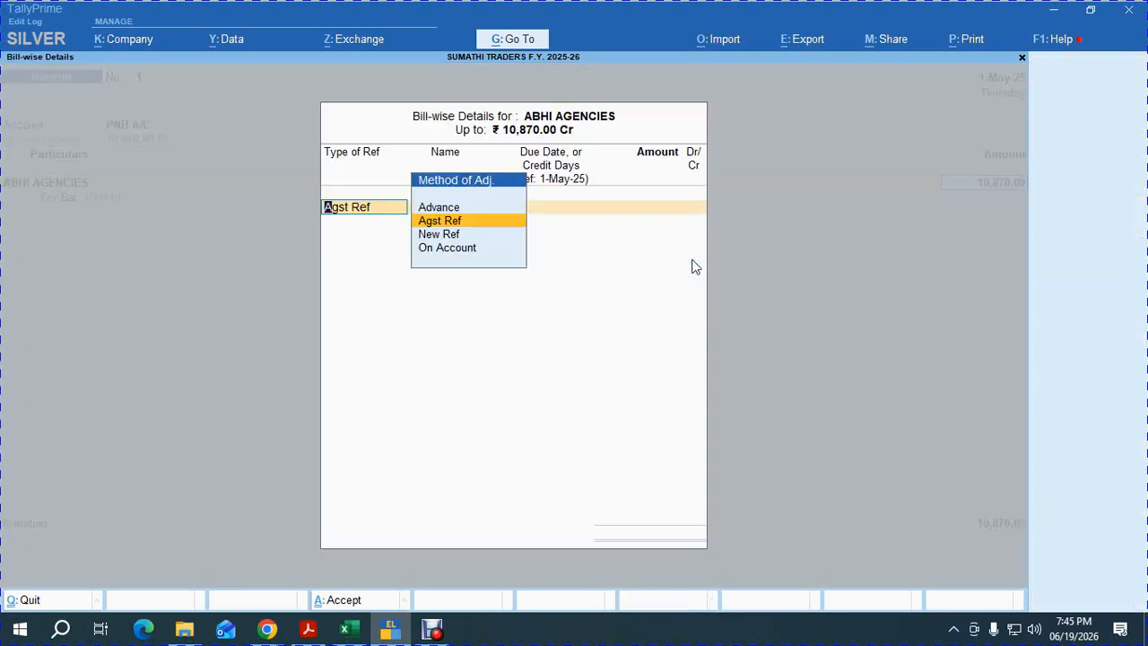
key("Return")
key("Return")
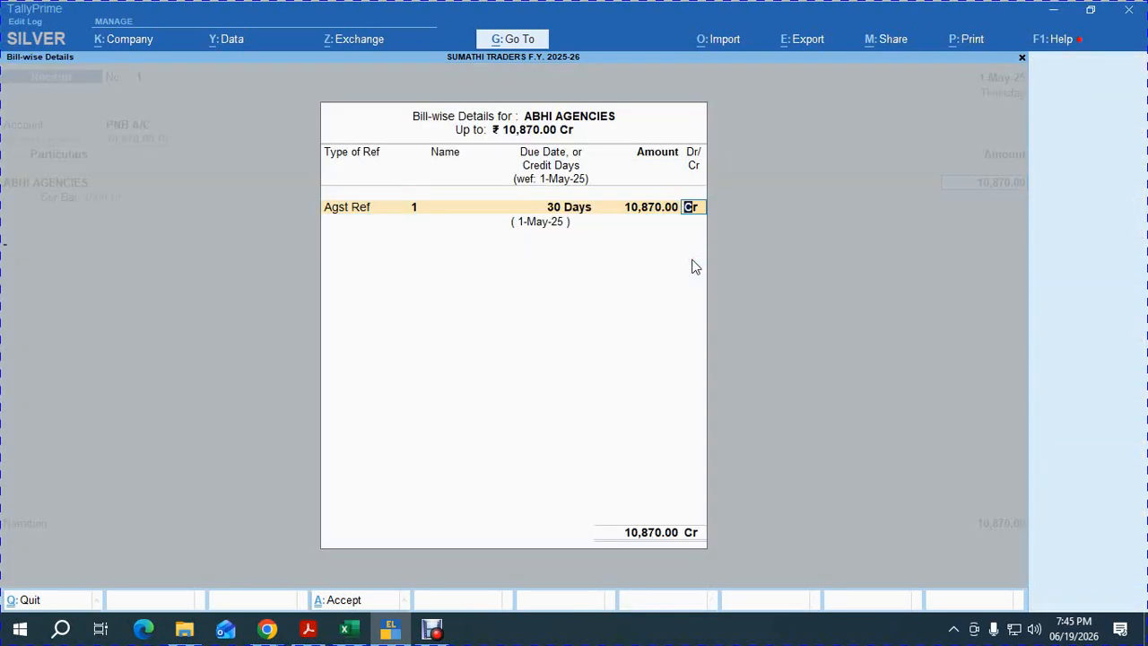
key("Return")
key("Return")
key("Return")
key("Return")
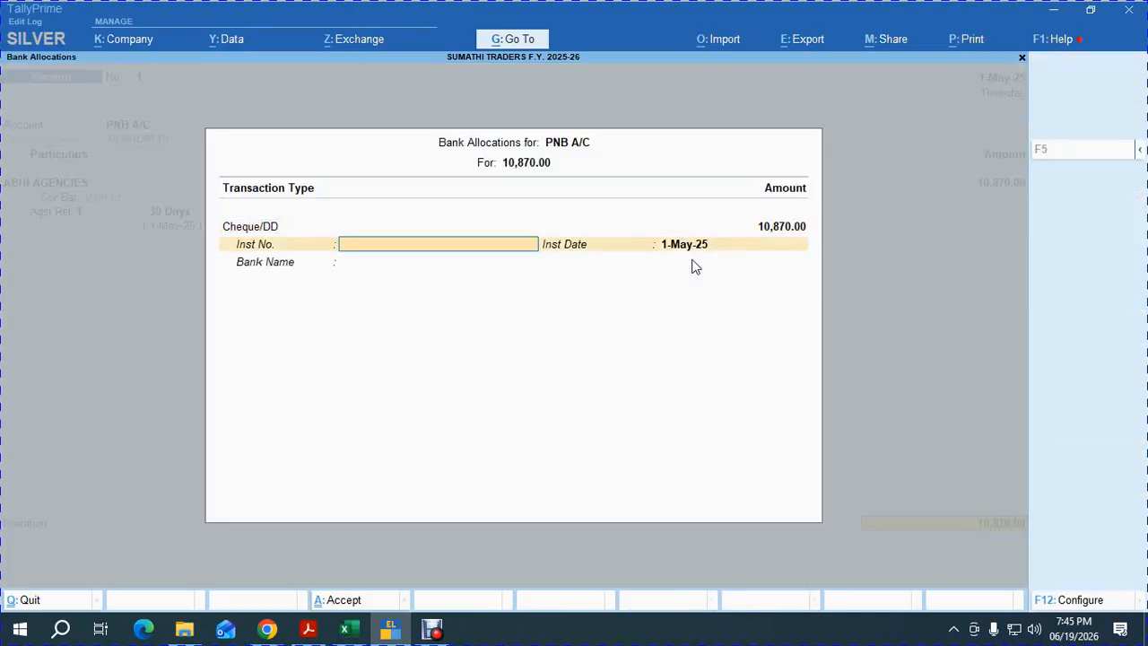
type("856963")
key("Return")
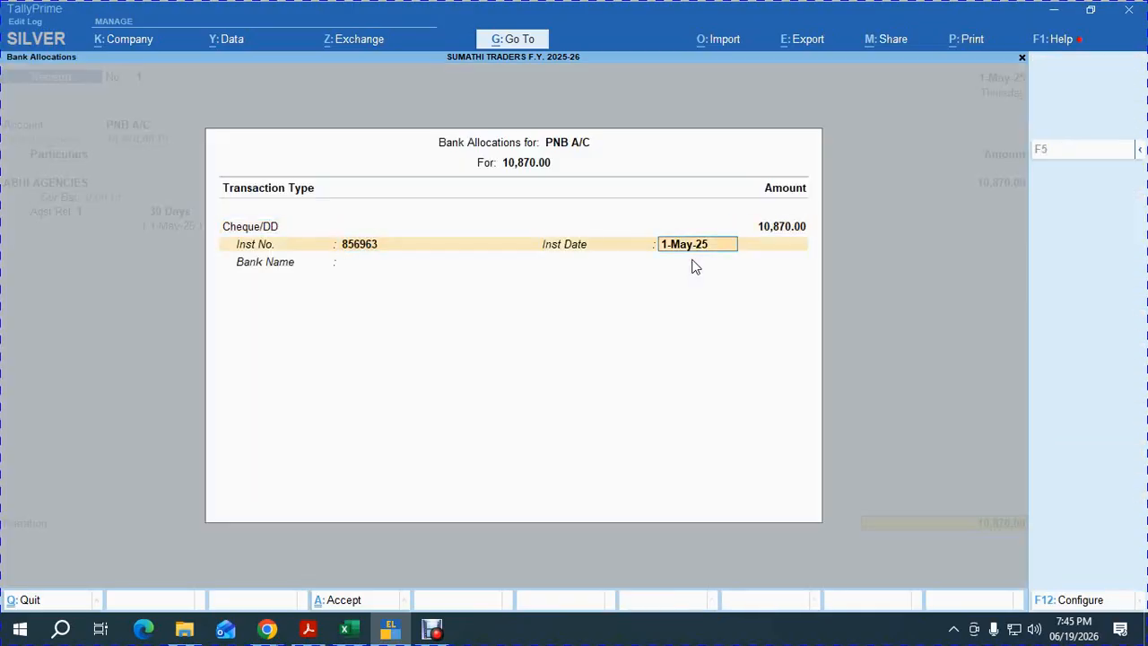
key("Return")
key("Return")
key("Return")
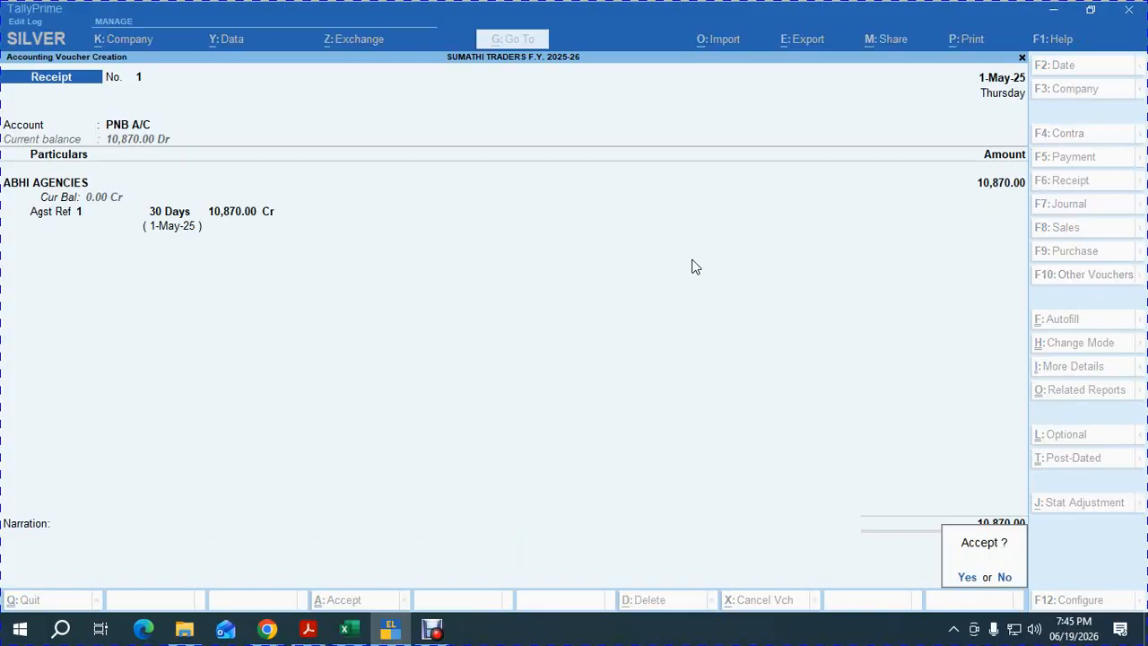
key("Escape")
key("Escape")
key("y")
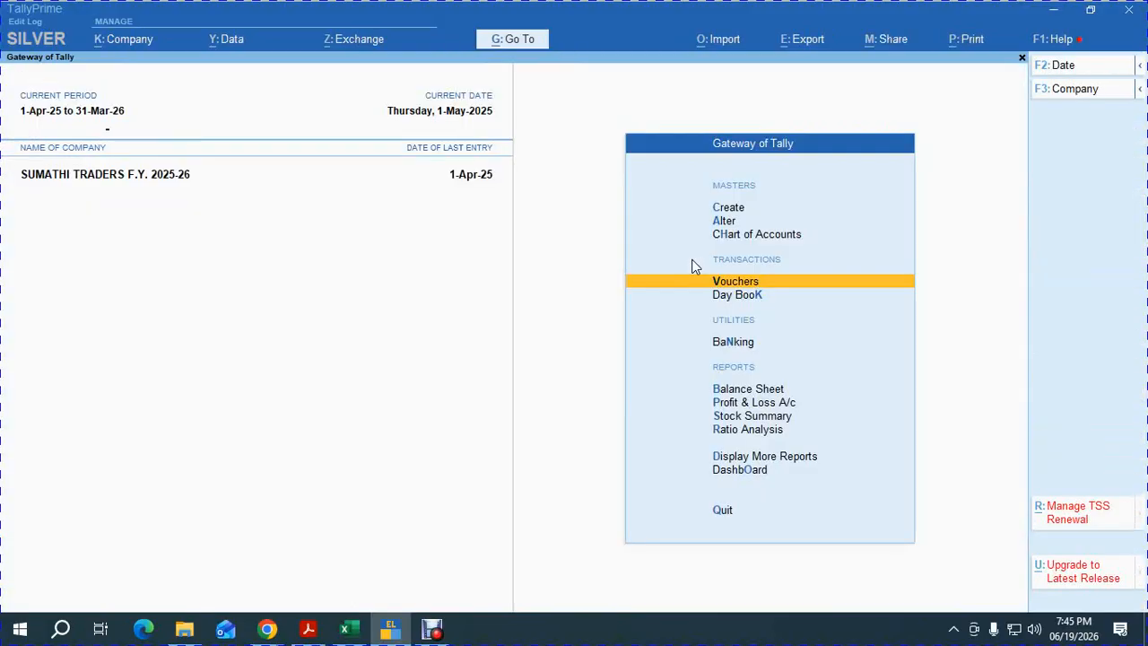
Enter a 1-May-25 receipt into PNB A/C of 10,870 from ABHI AGENCIES against bill 1.
key("Return")
key("F2")
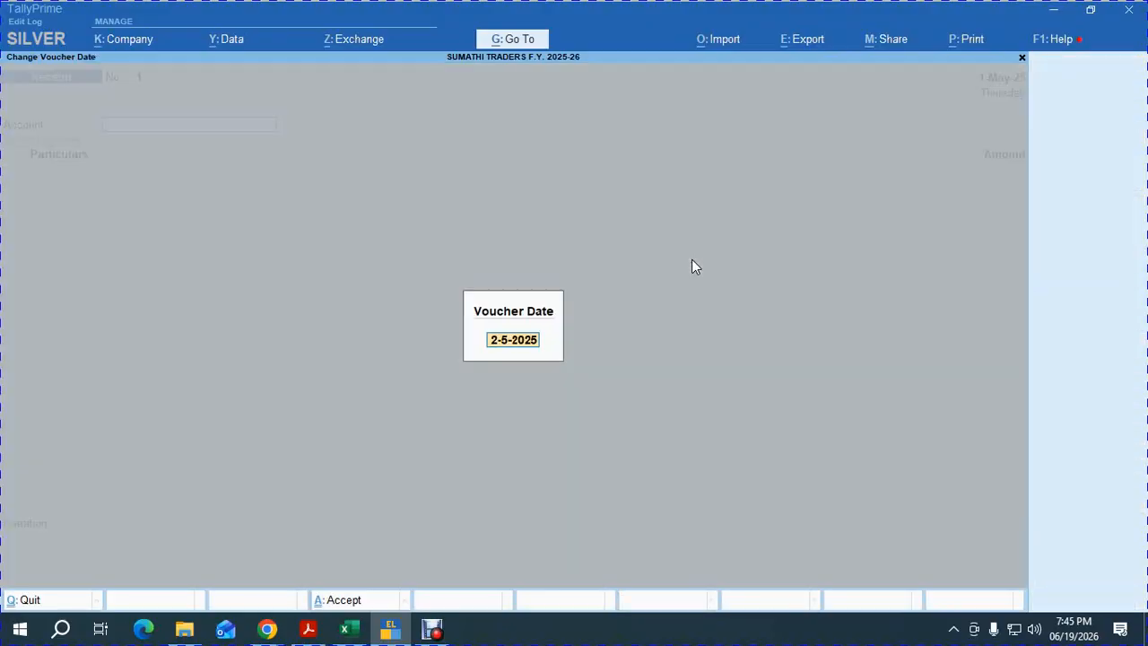
type("1.")
key("Return")
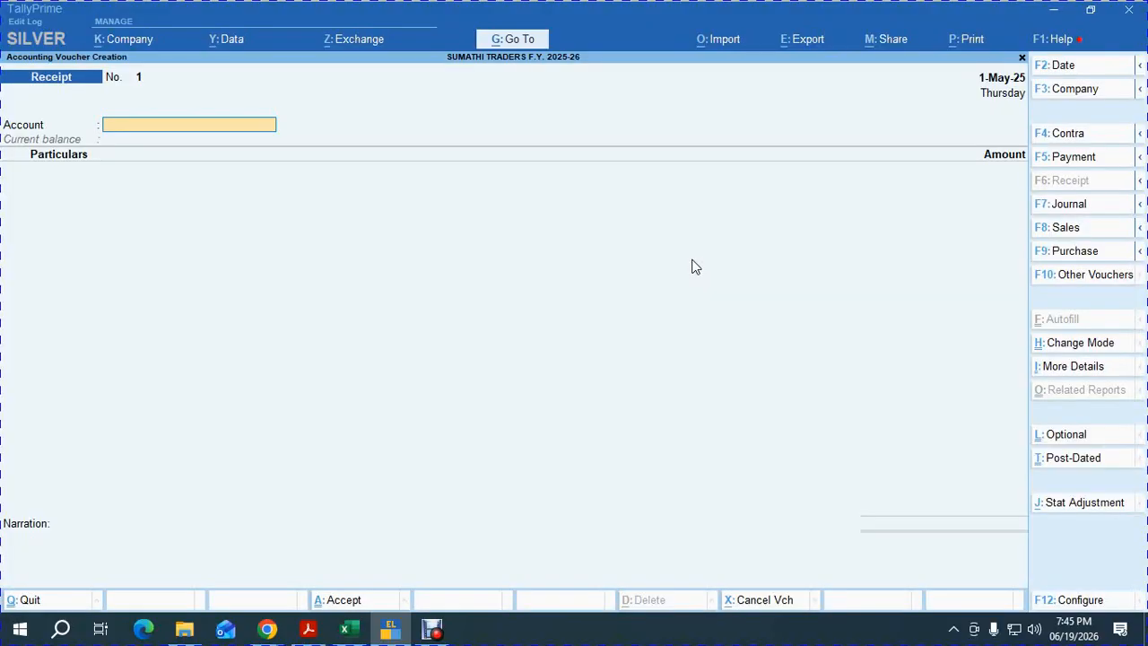
type("P")
key("Return")
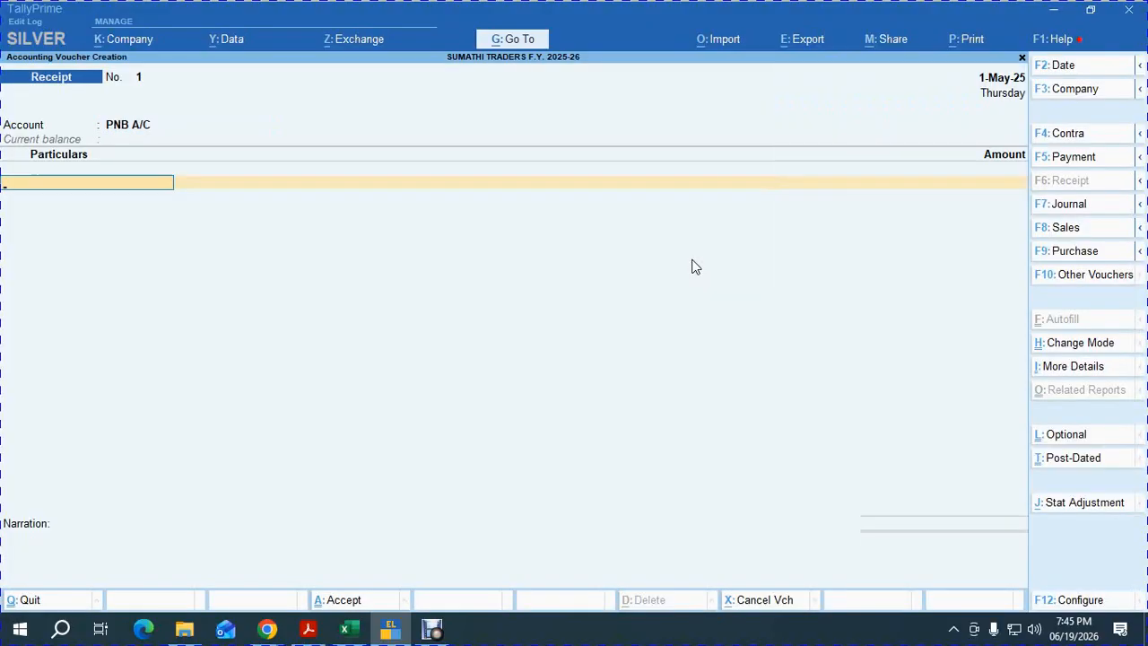
type("ABHI")
key("Return")
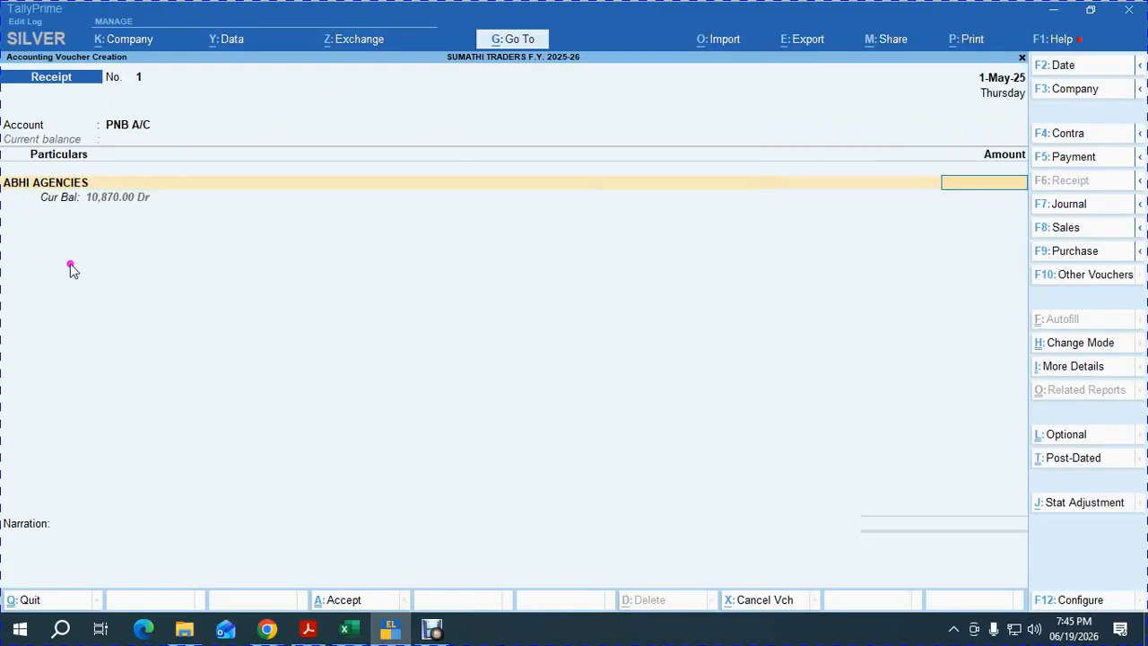
type("10870")
key("Return")
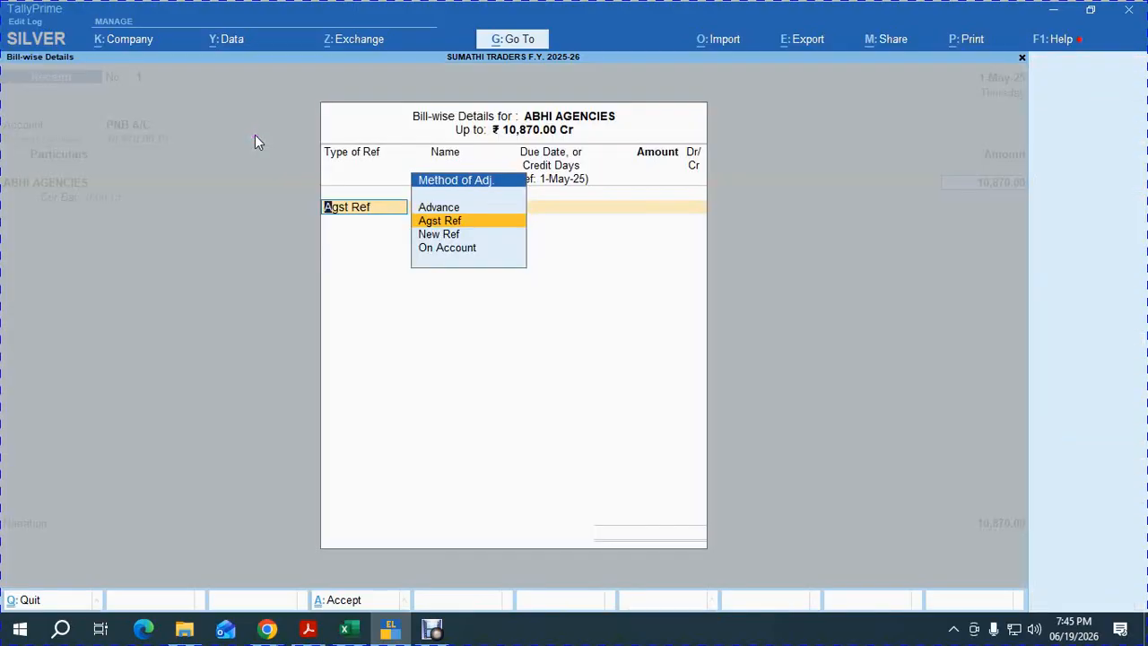
key("Return")
key("Return")
key("Return")
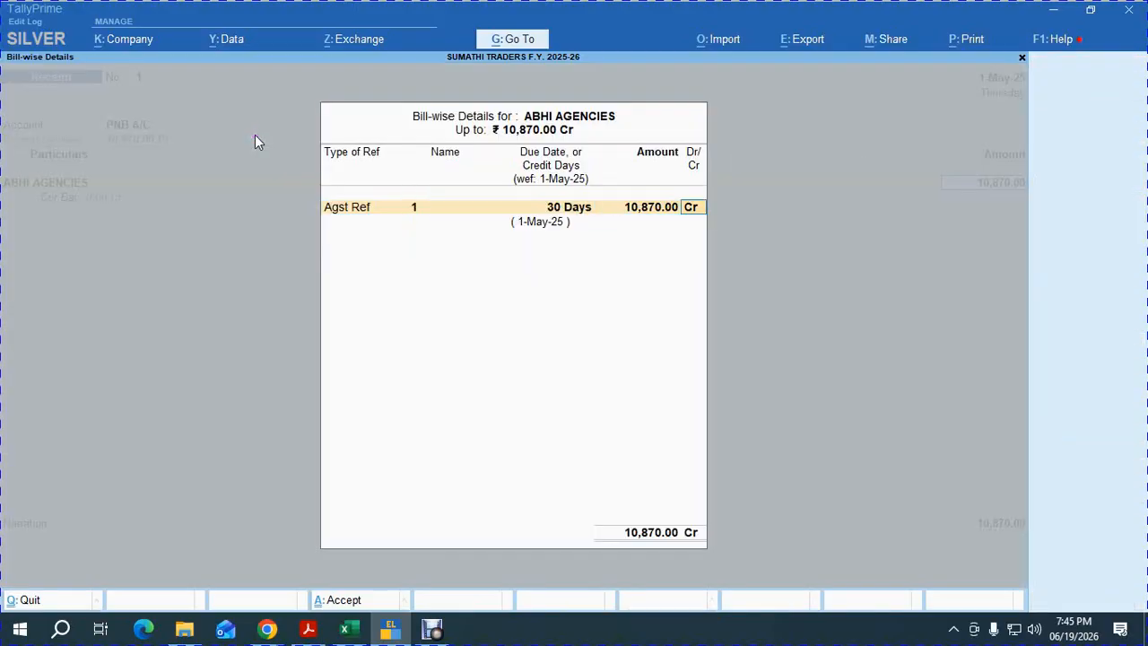
key("Return")
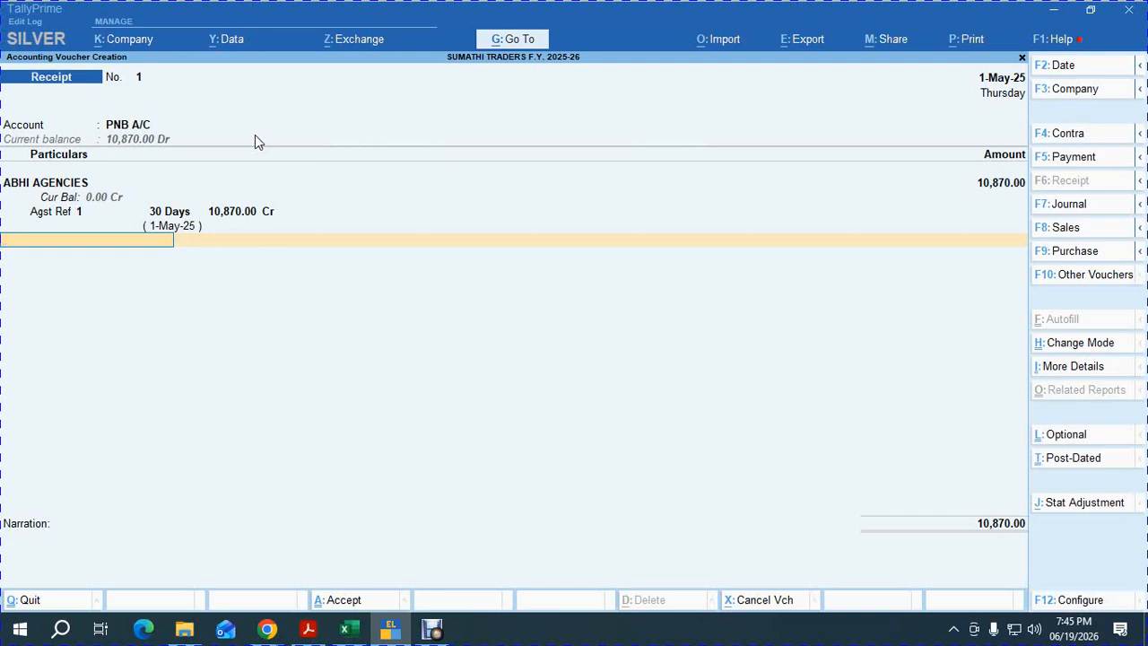
Record cheque 859693 from Canara Bank for 10,870 in the bank allocation.
key("Return")
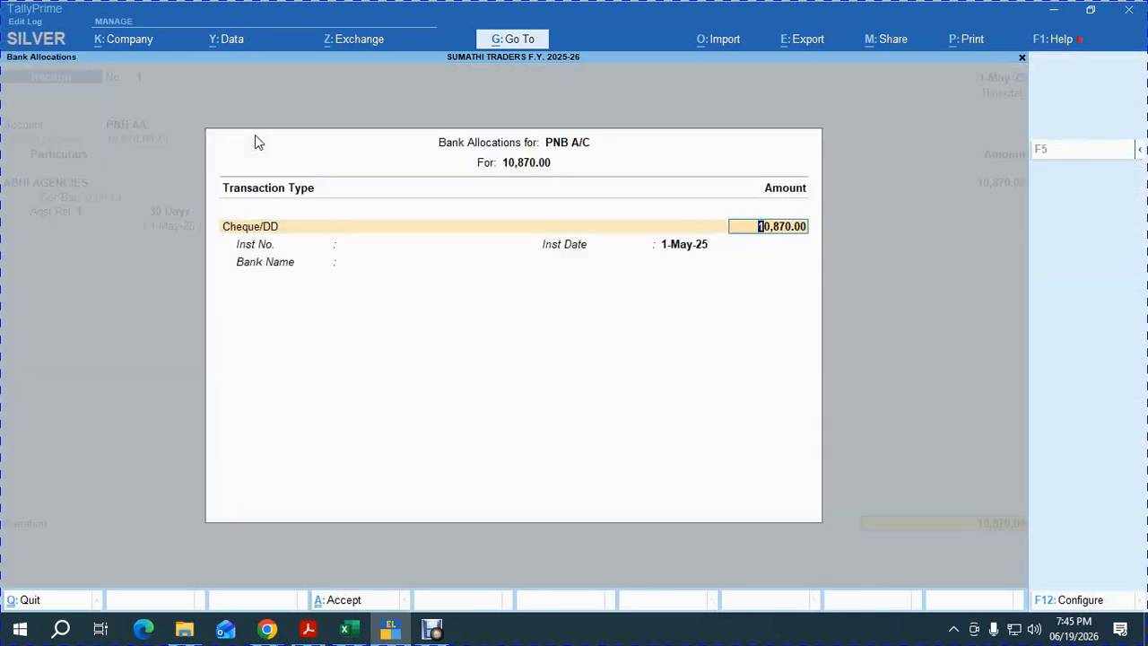
key("Return")
type("8596")
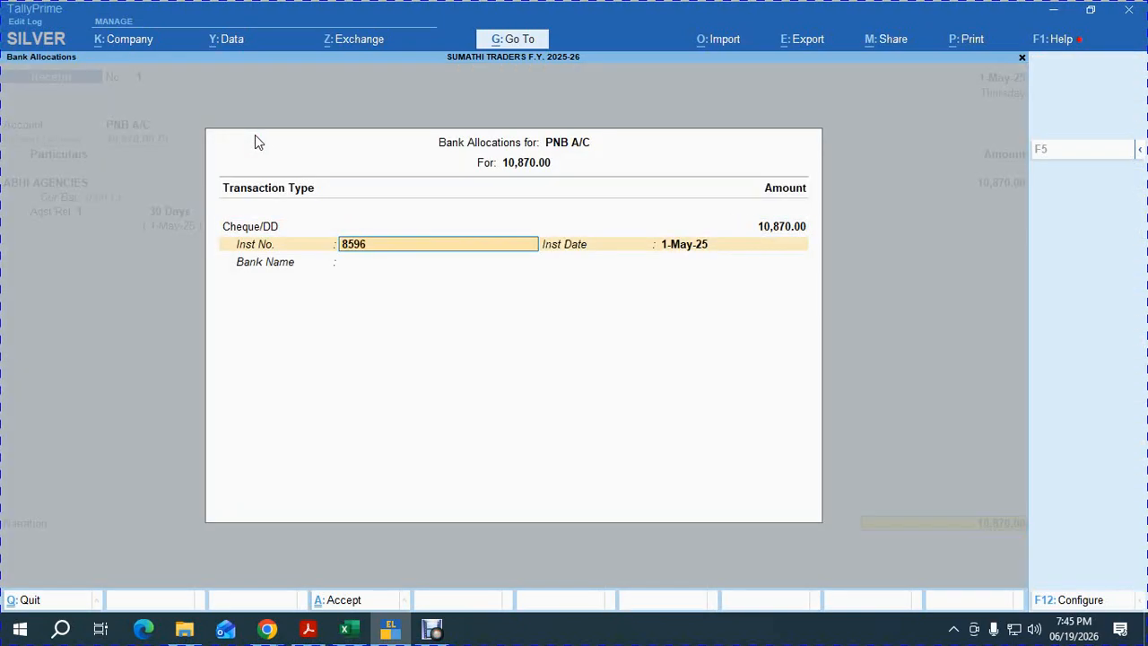
type("93")
key("Return")
key("Return")
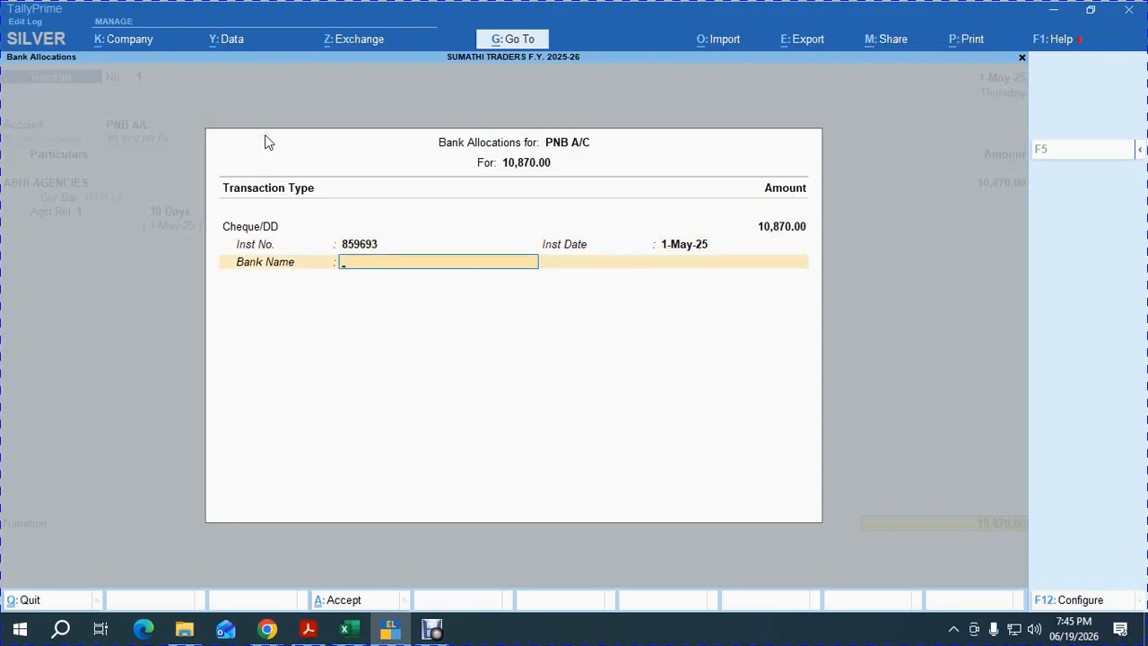
type("C")
key("Down")
key("Down")
key("Down")
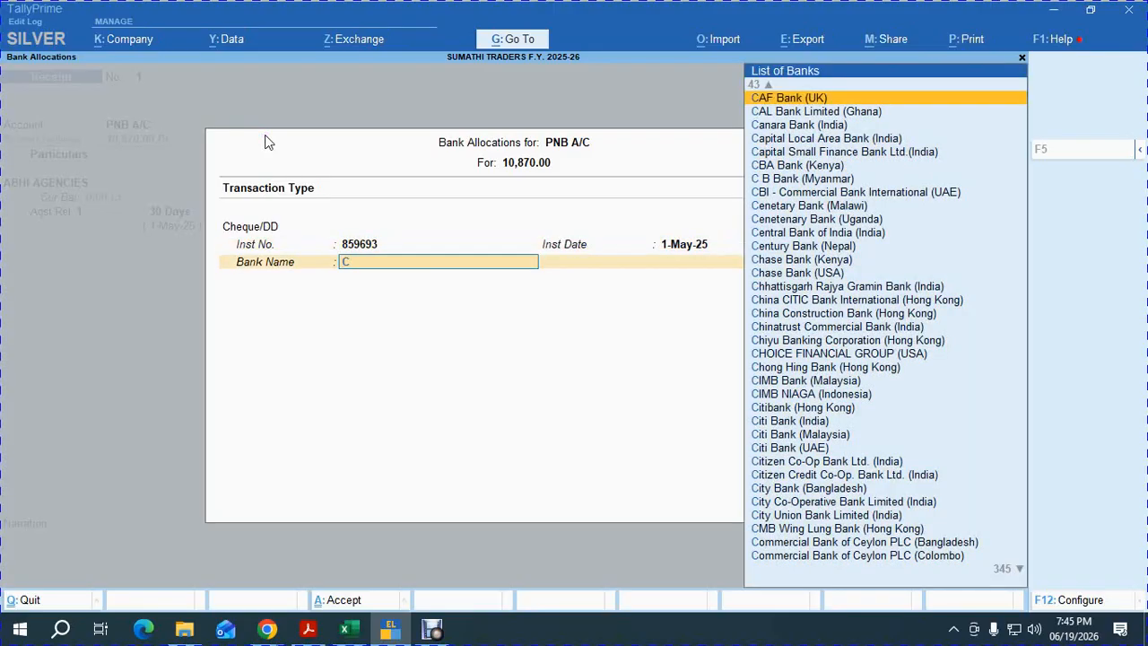
key("Return")
Save receipt 1 and set PNB A/C on receipt 2, checking the scanned transaction list.
key("Return")
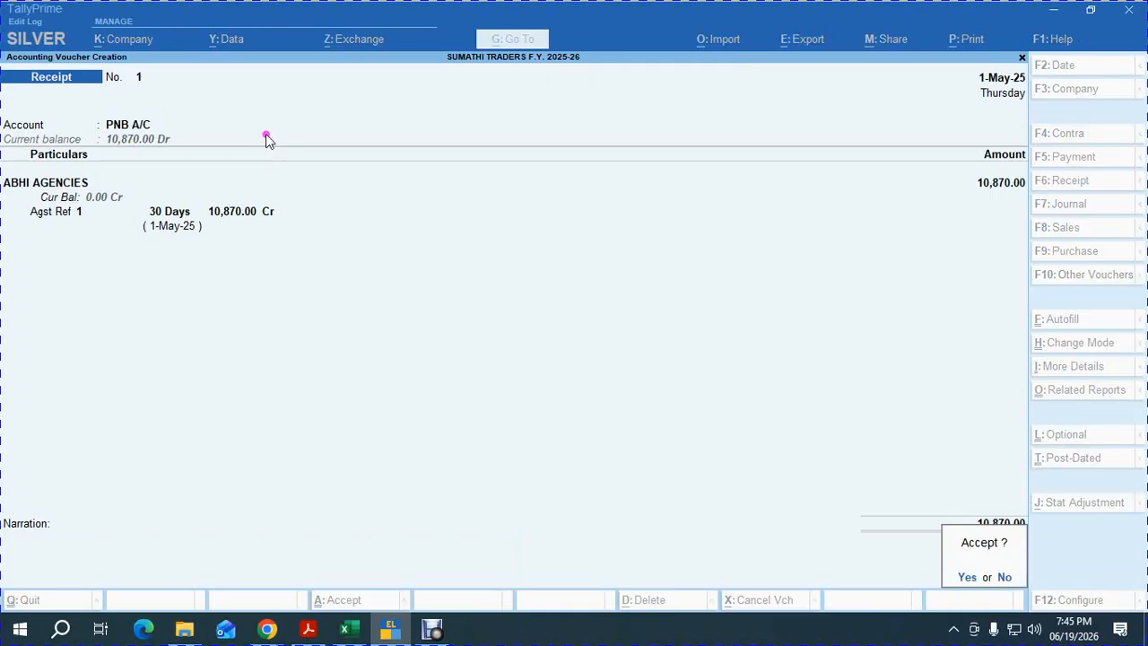
key("Return")
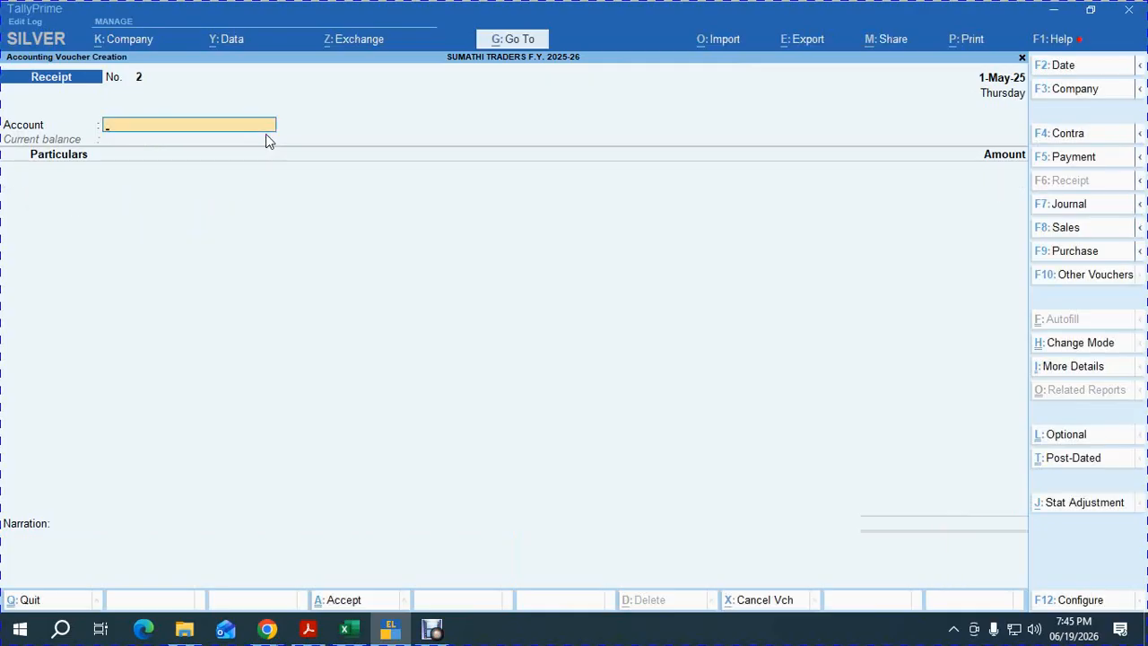
type("P")
key("Return")
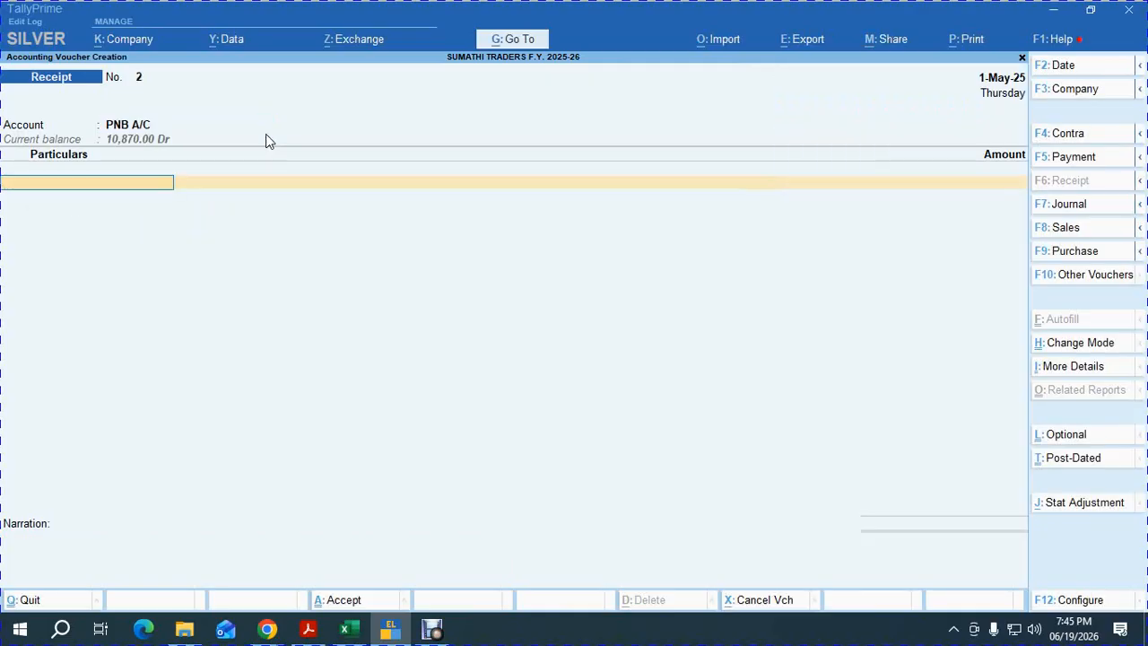
left_click(308, 628)
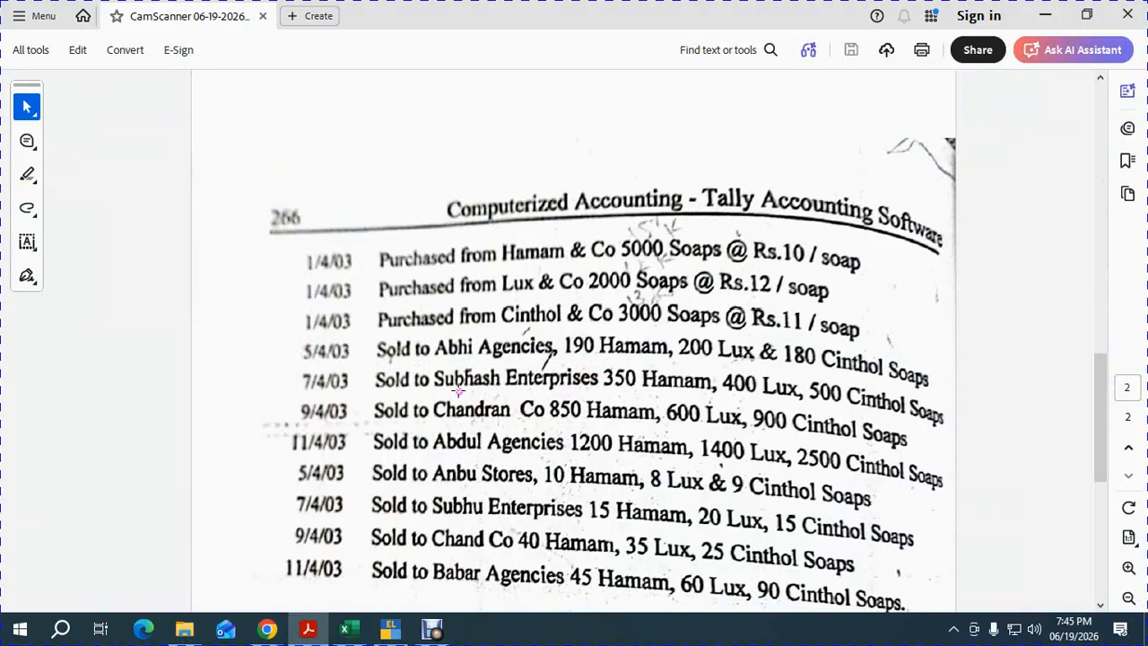
key("alt+Tab")
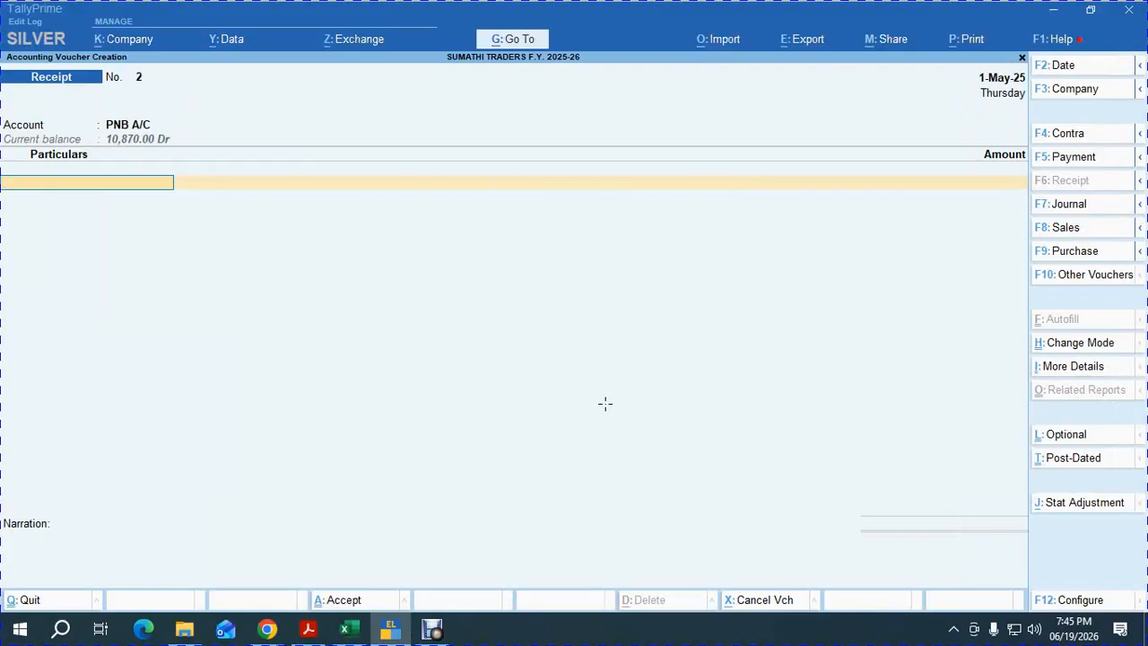
Receive 22,559 from SUBHASH ENTERPRISES against pending bill 2, correcting the initial 22000 amount.
type("SU")
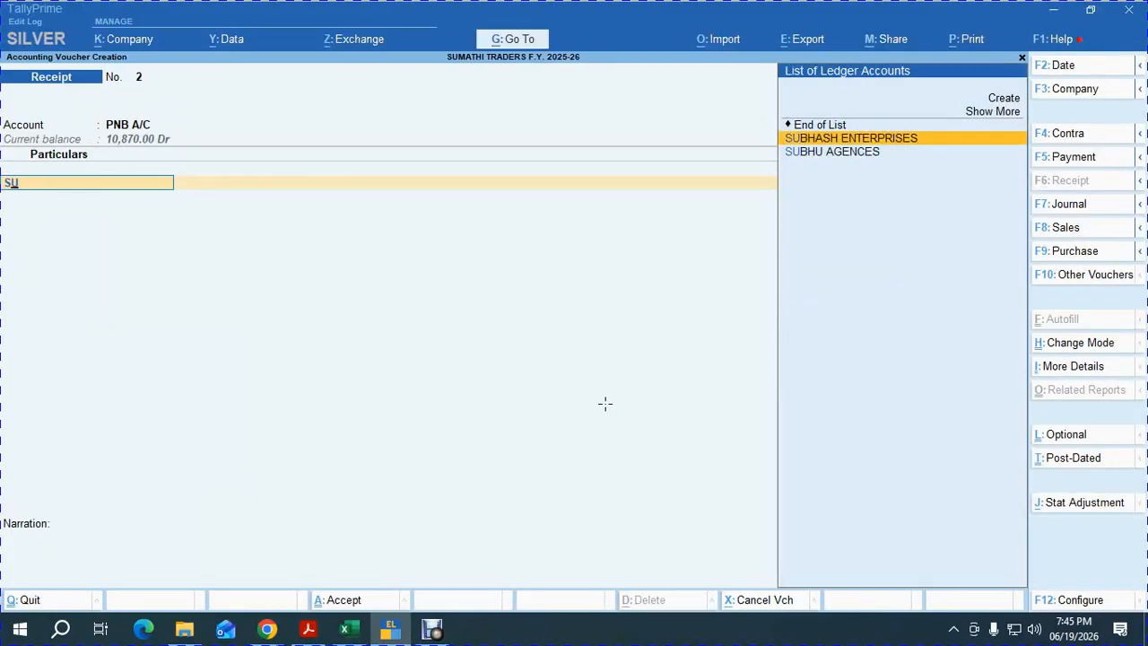
key("Return")
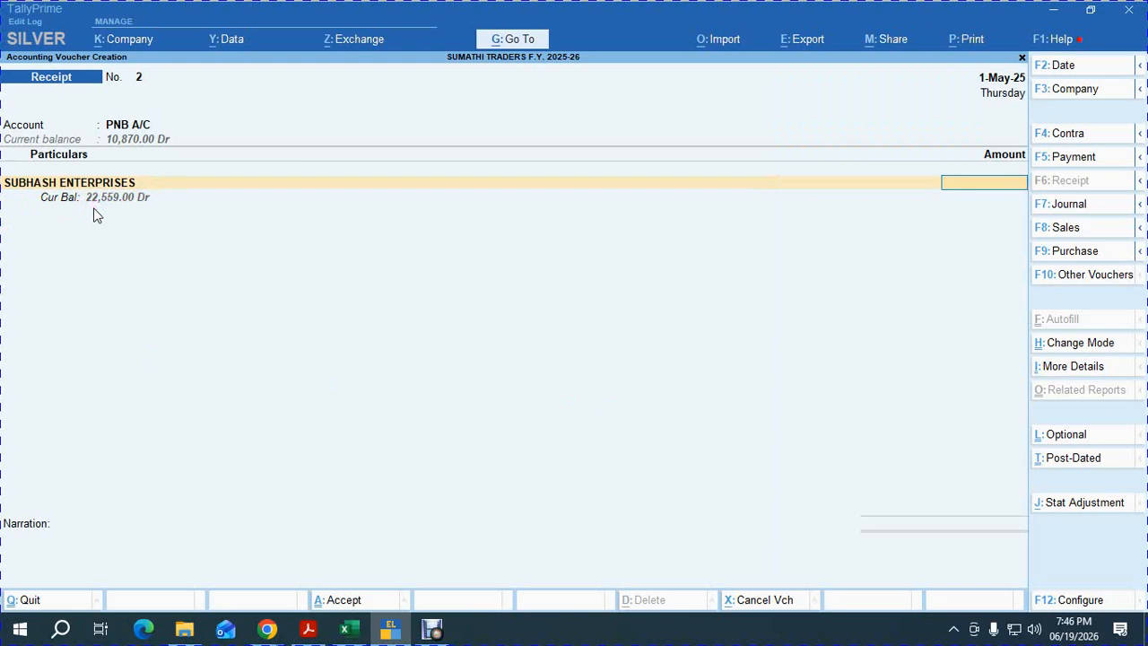
type("22000")
key("Return")
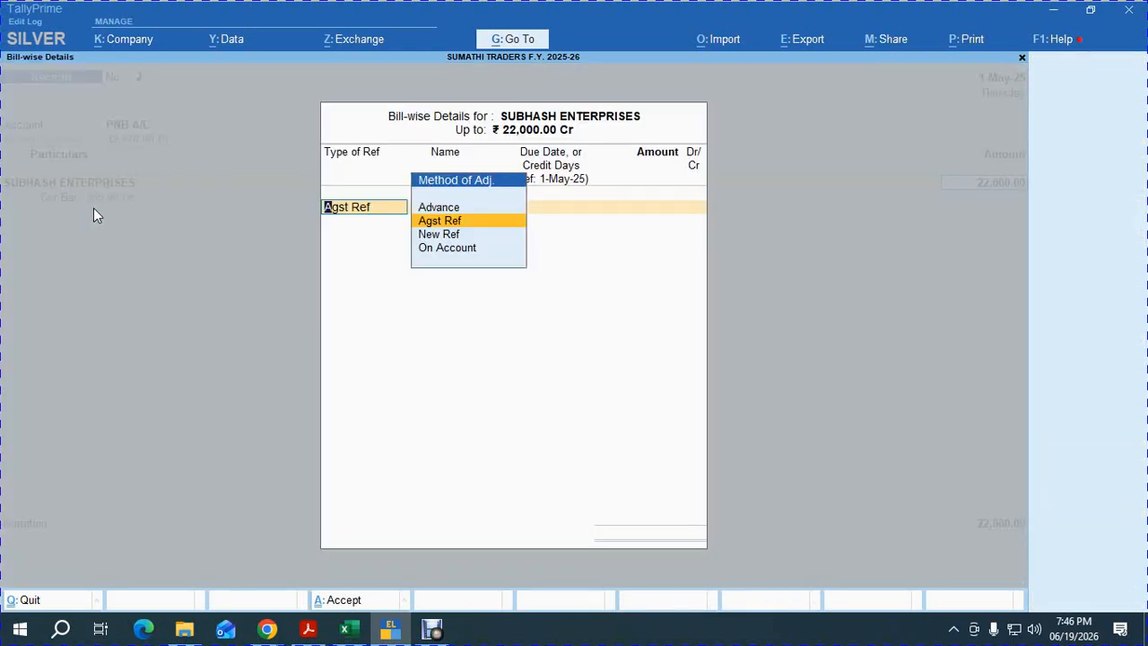
key("Return")
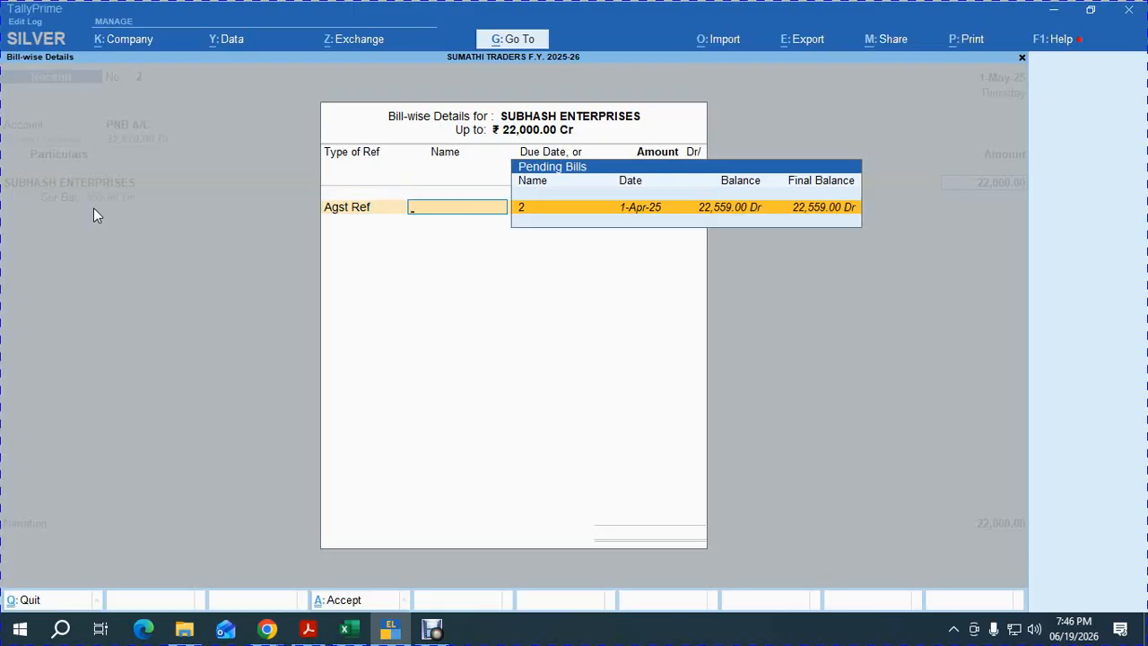
key("Escape")
key("Return")
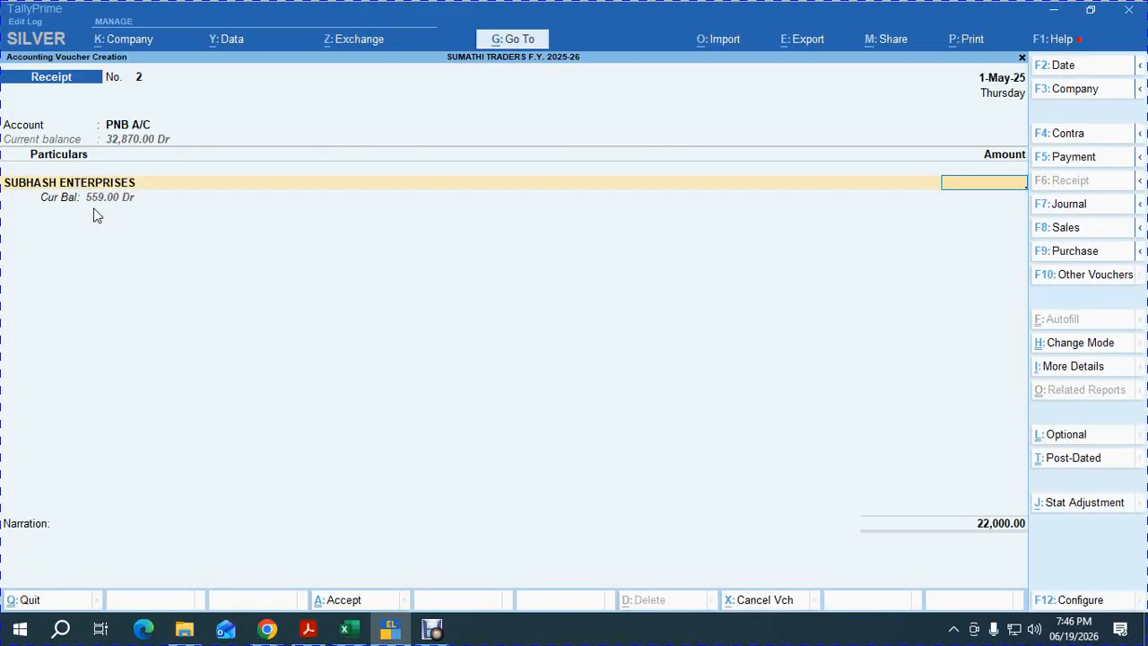
mouse_move(51, 148)
left_mouse_down()
mouse_move(85, 206)
mouse_move(153, 208)
left_mouse_up()
type("559")
key("Return")
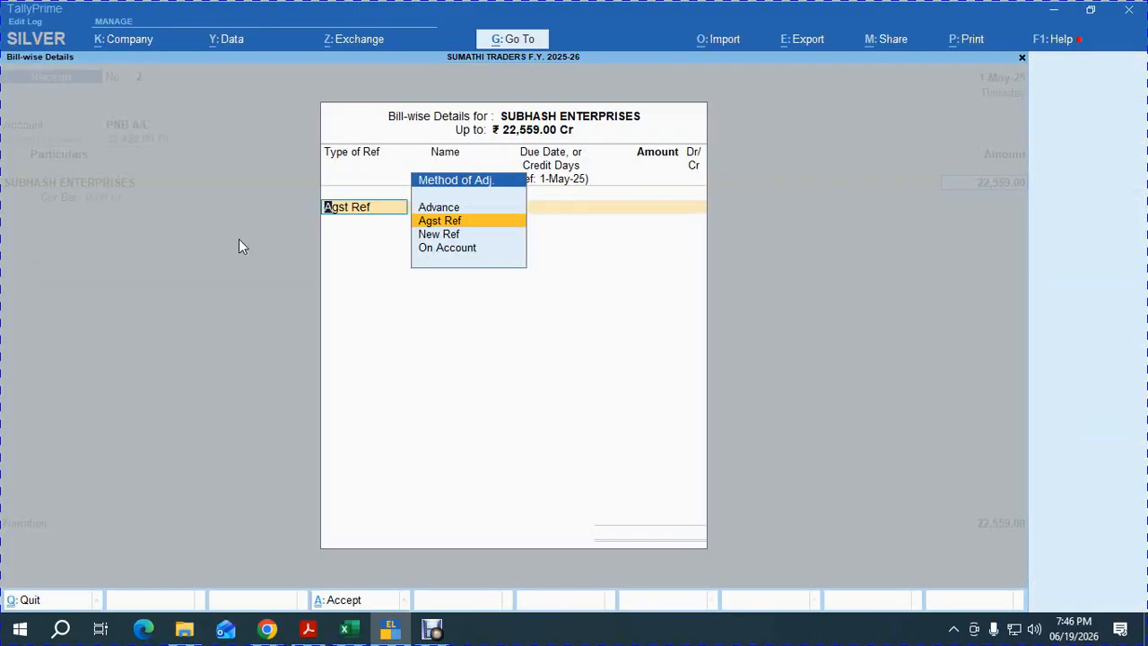
key("Return")
key("Return")
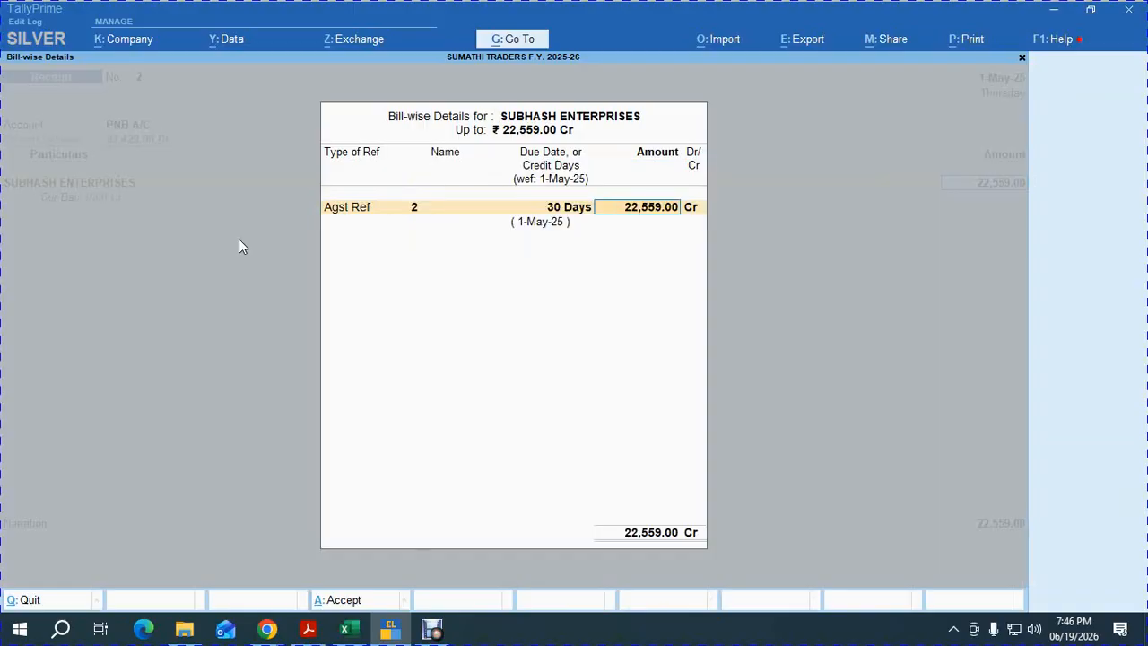
key("Return")
key("Return")
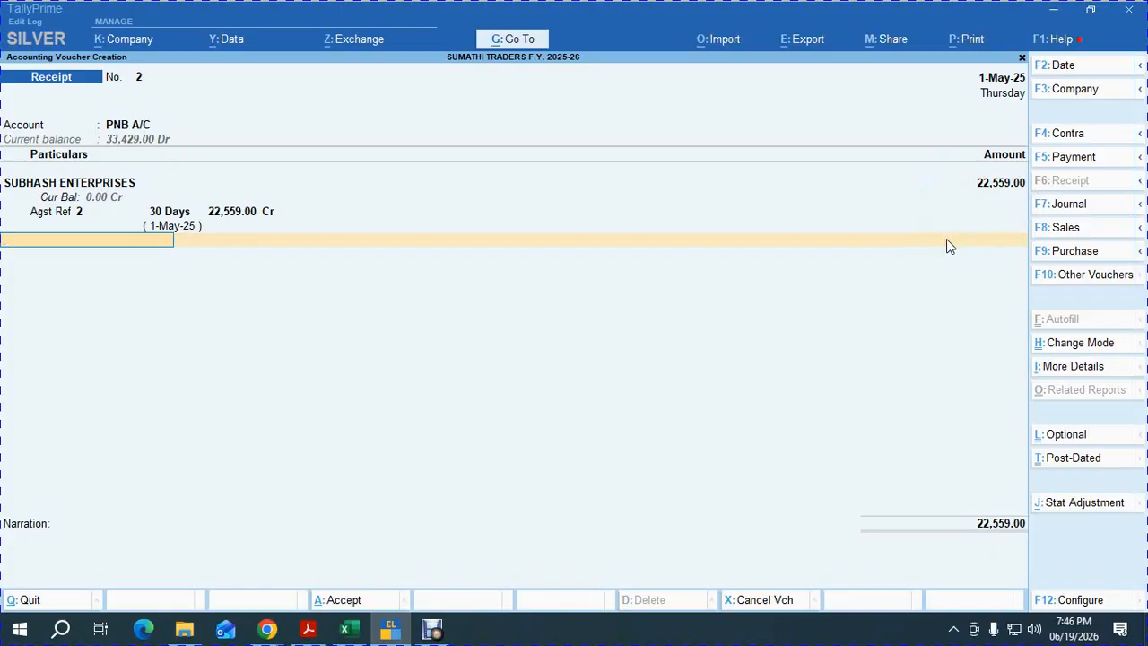
Create ledger DISCOUNT ALLOWED under Indirect Expenses, GST Not Applicable, on the receipt's second line.
key("alt+c")
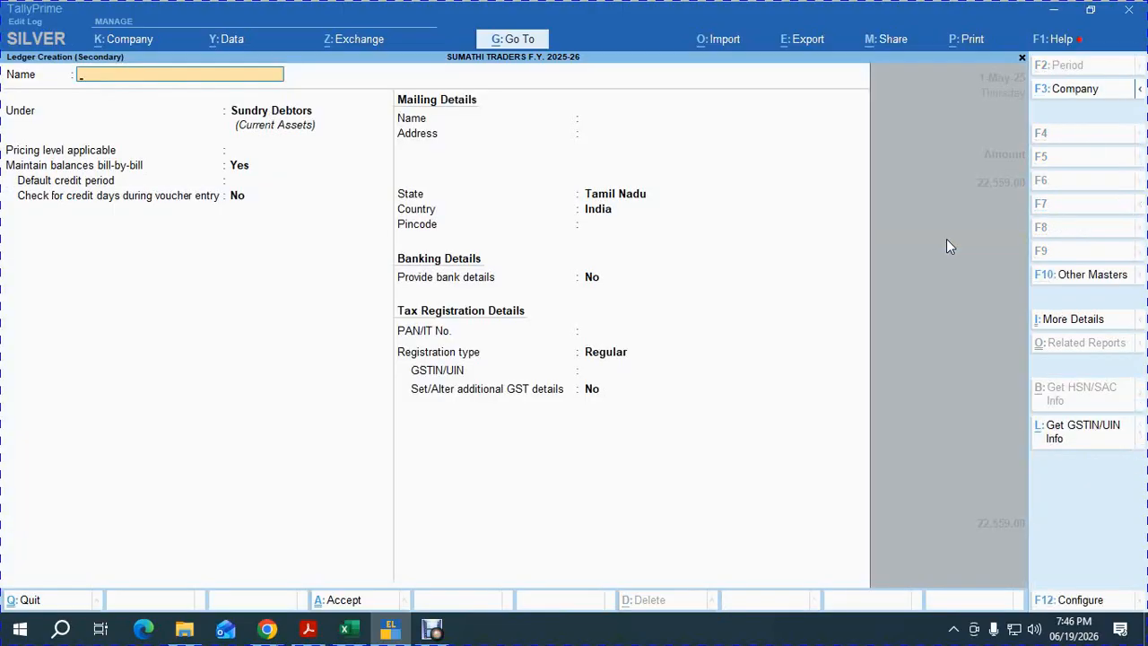
type("DISCOUNT ALLOWER")
key("BackSpace")
type("D")
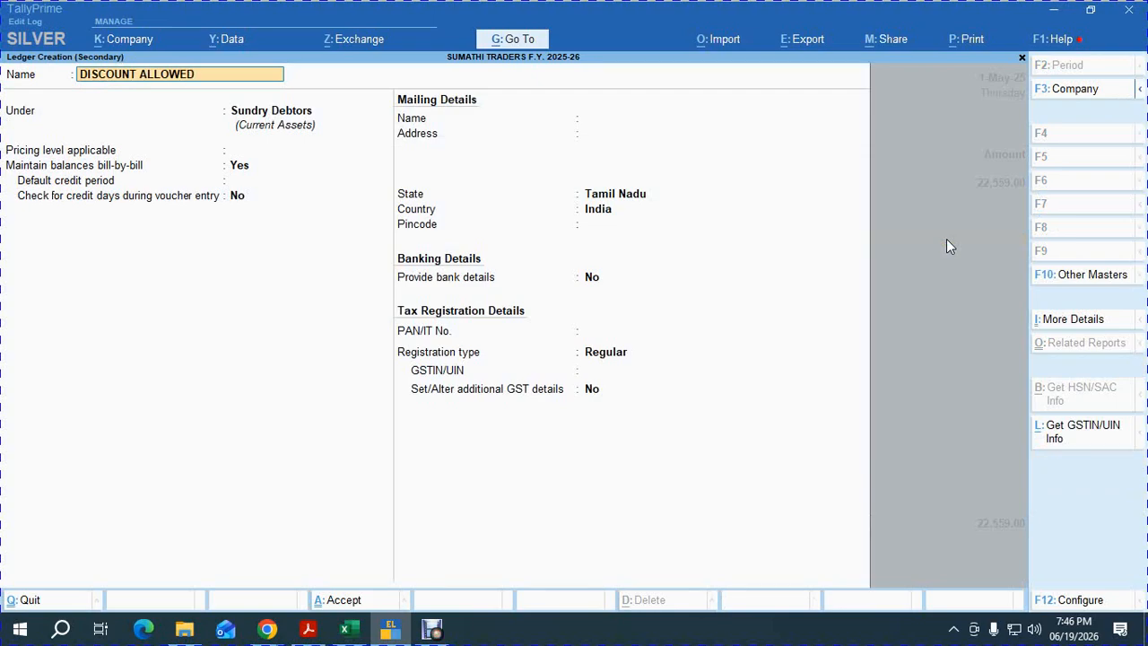
key("Return")
type("IN")
key("Down")
key("Down")
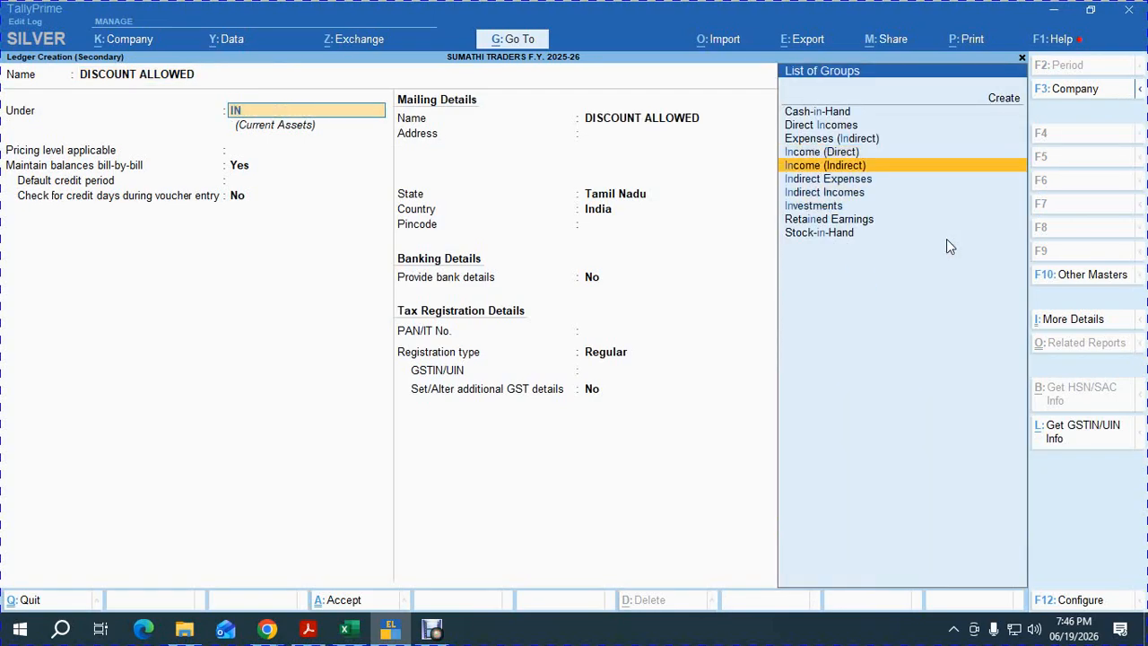
key("Down")
key("Return")
key("Return")
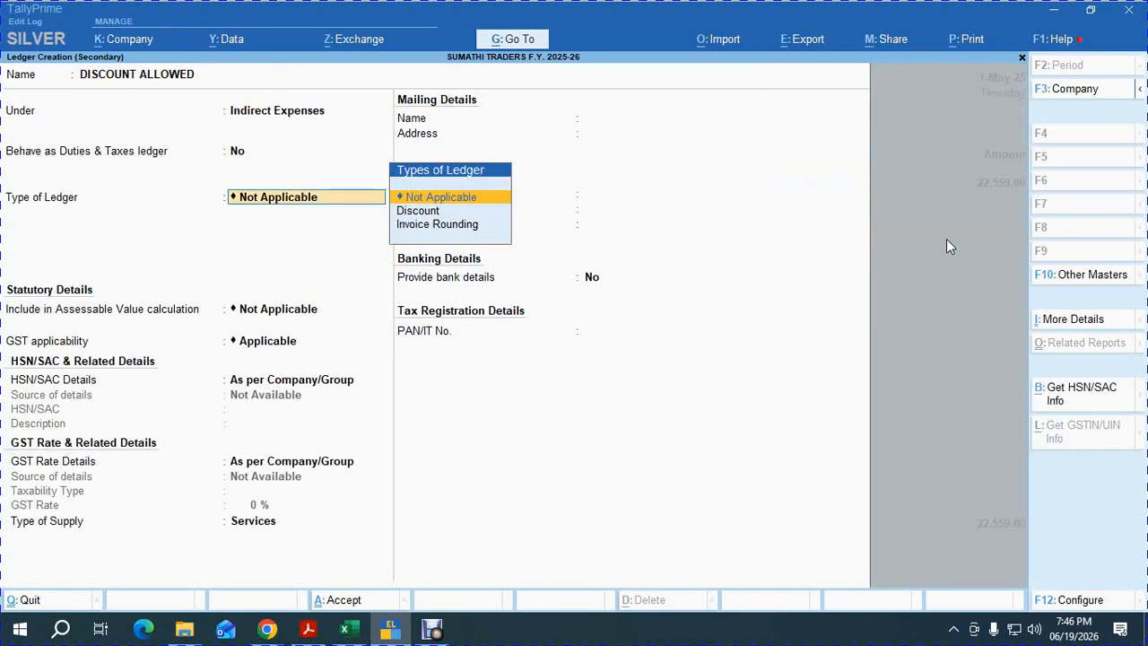
key("Return")
key("Return")
key("Down")
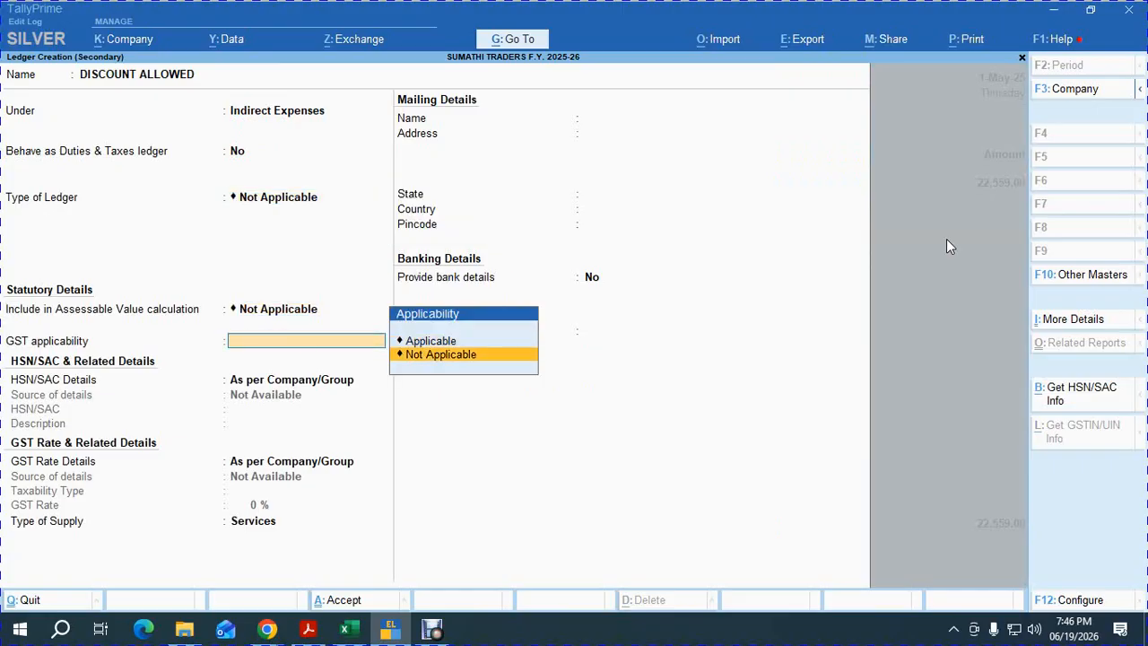
key("Return")
key("ctrl+a")
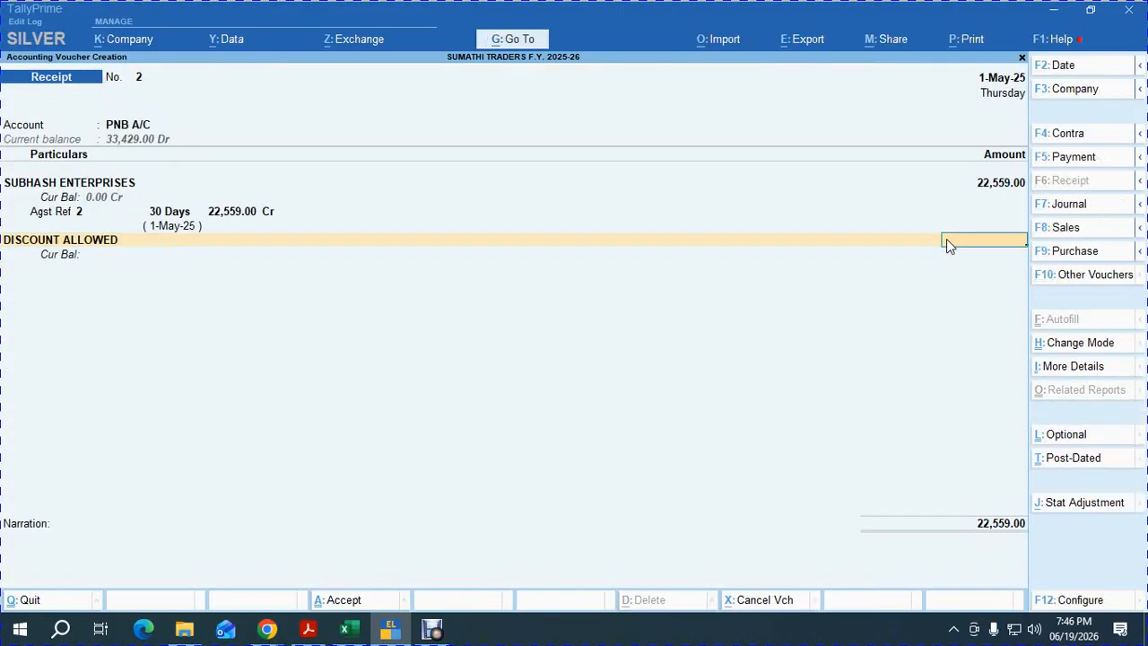
Deduct a -559 discount, add cheque number 458596, and save receipt 2 for 22,000.
type("-559")
key("Return")
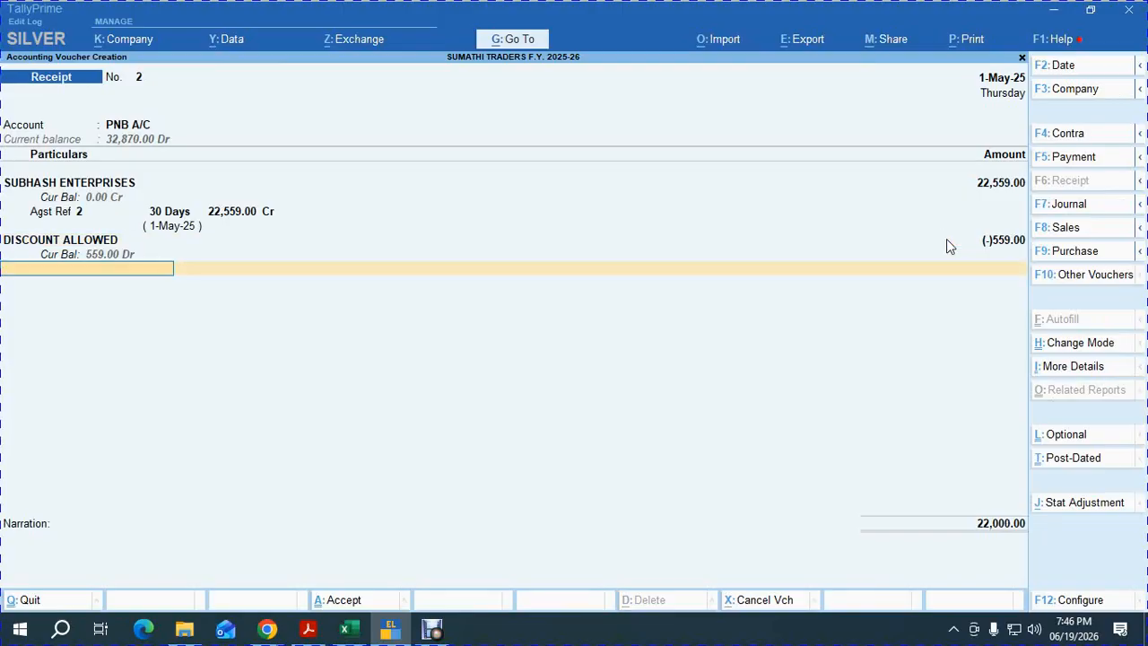
key("Return")
key("Return")
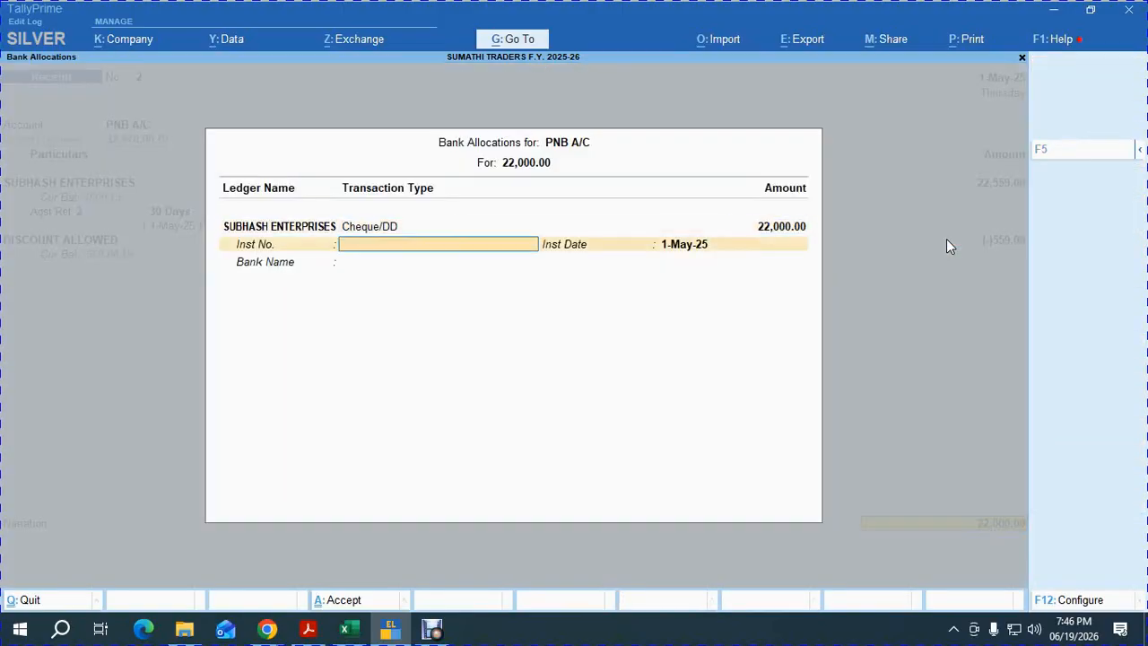
type("458596")
key("Return")
key("Return")
key("Return")
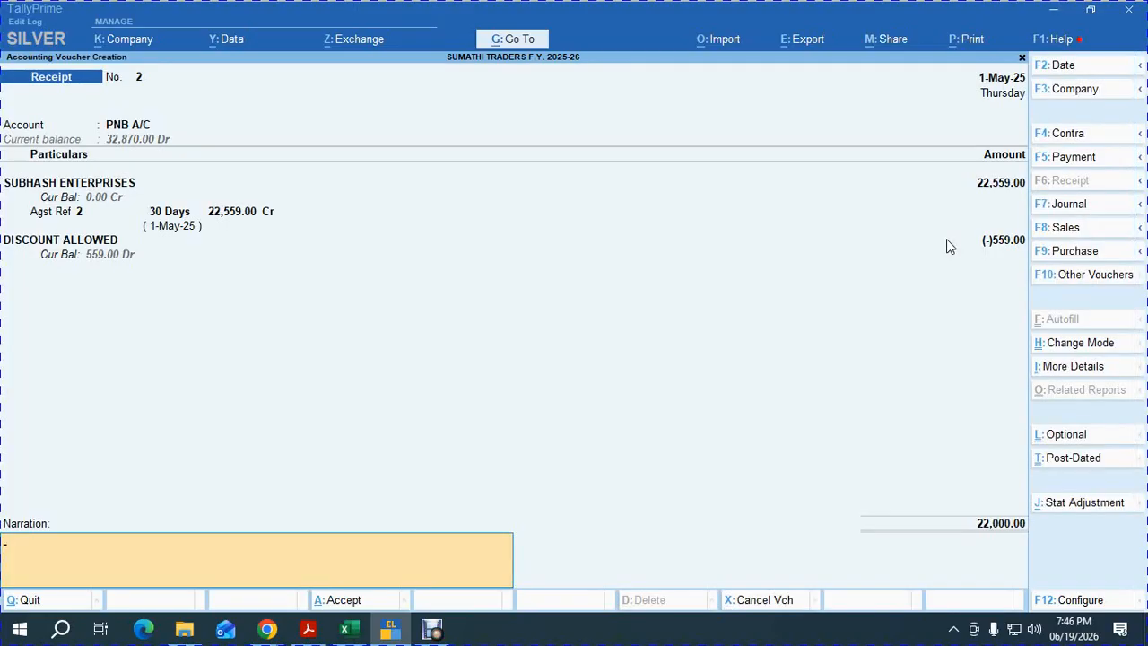
key("Return")
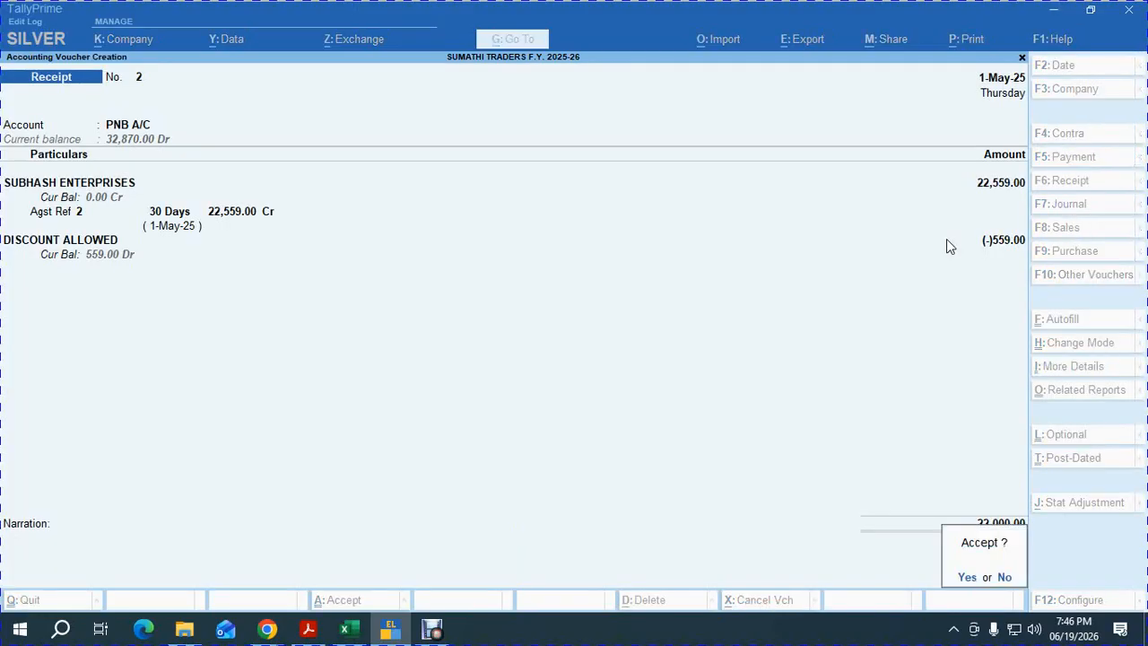
key("Return")
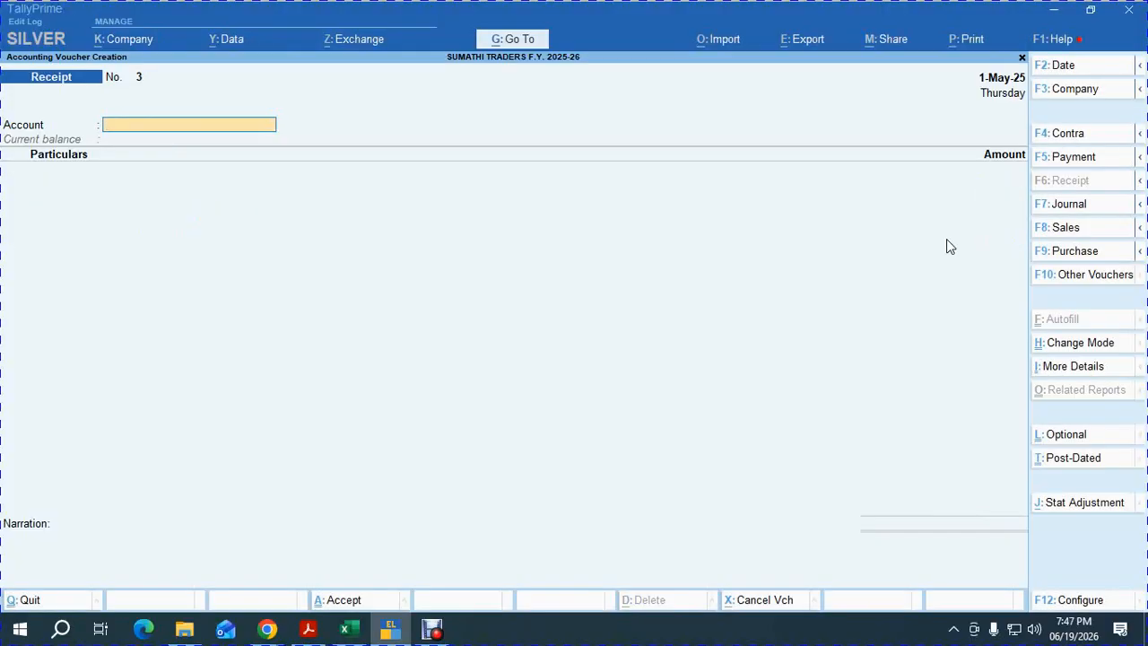
Date receipt 3 2-May-25, receiving into PNB A/C from CHANDRAN.
key("F2")
type("2-5-2025")
key("Return")
type("P")
key("Return")
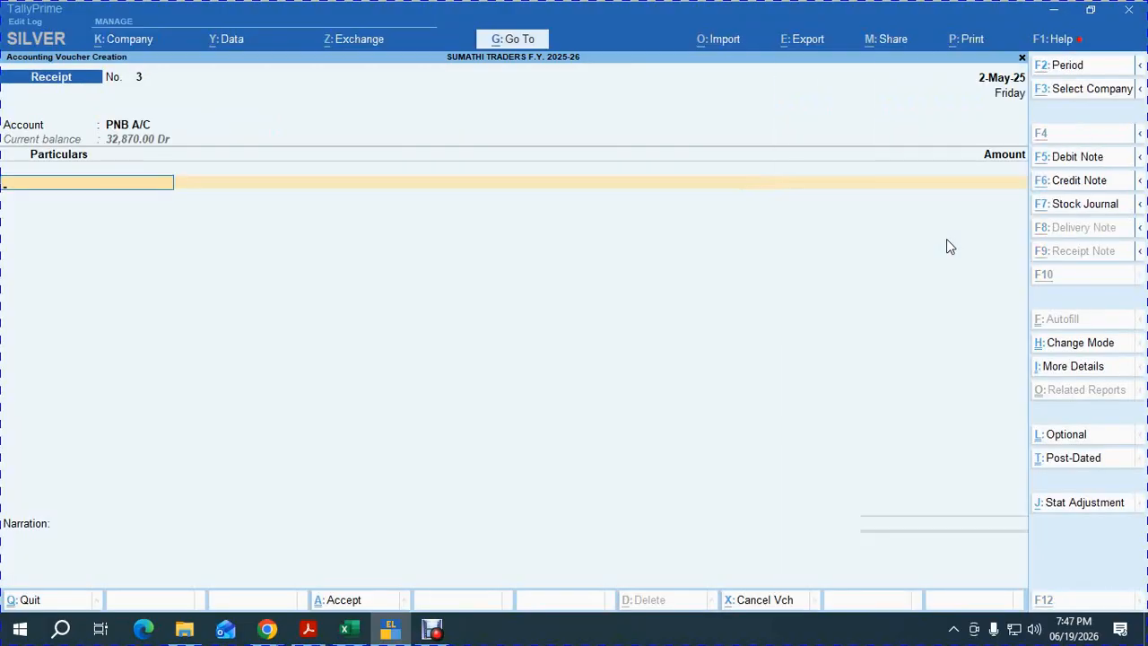
key("alt+Tab")
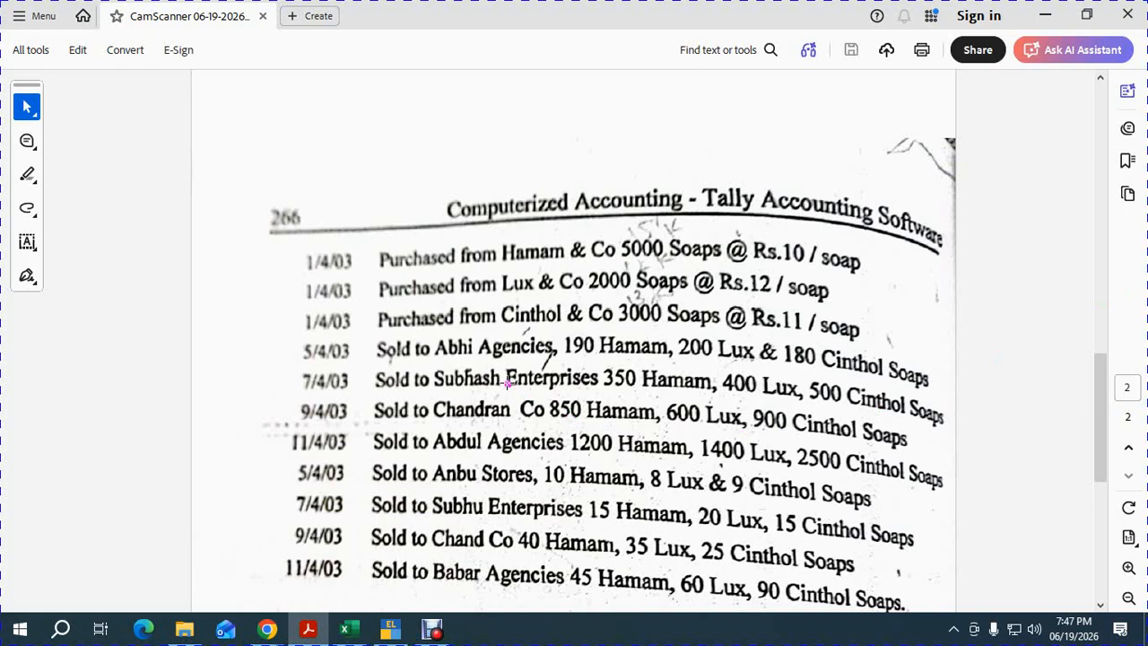
key("alt+Tab")
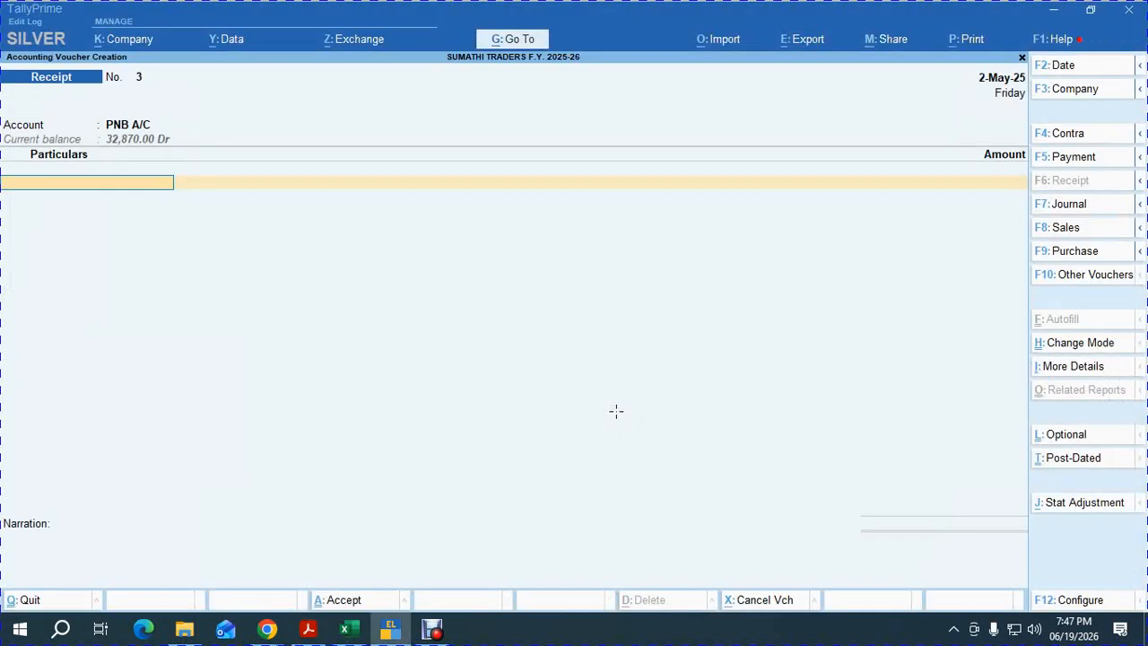
type("CHAN")
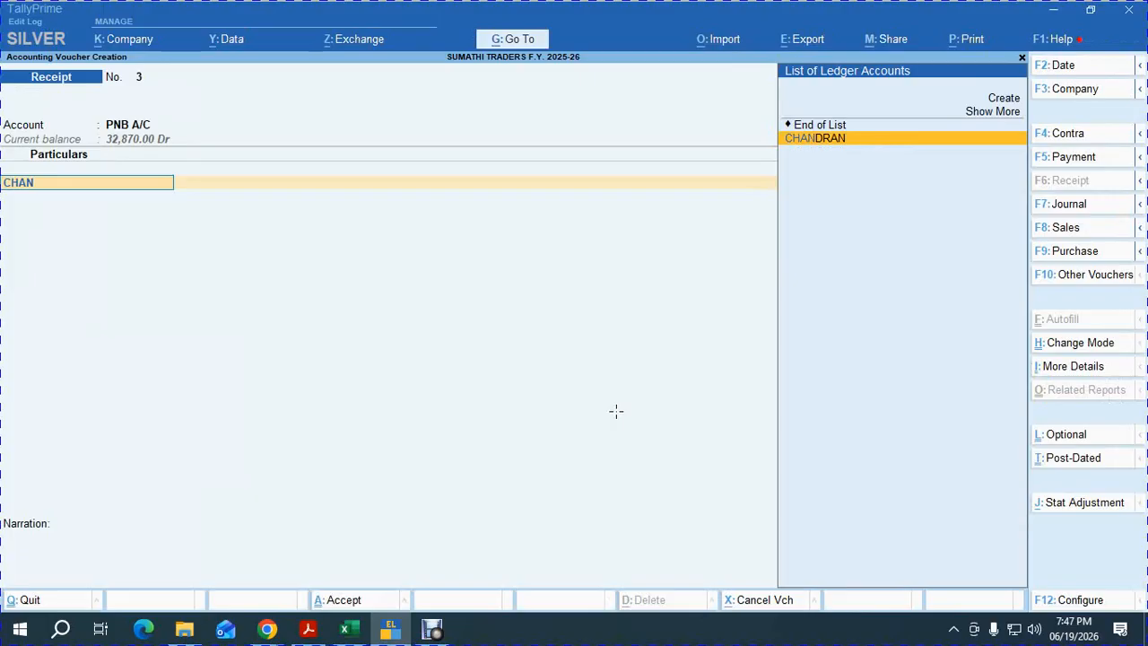
key("Return")
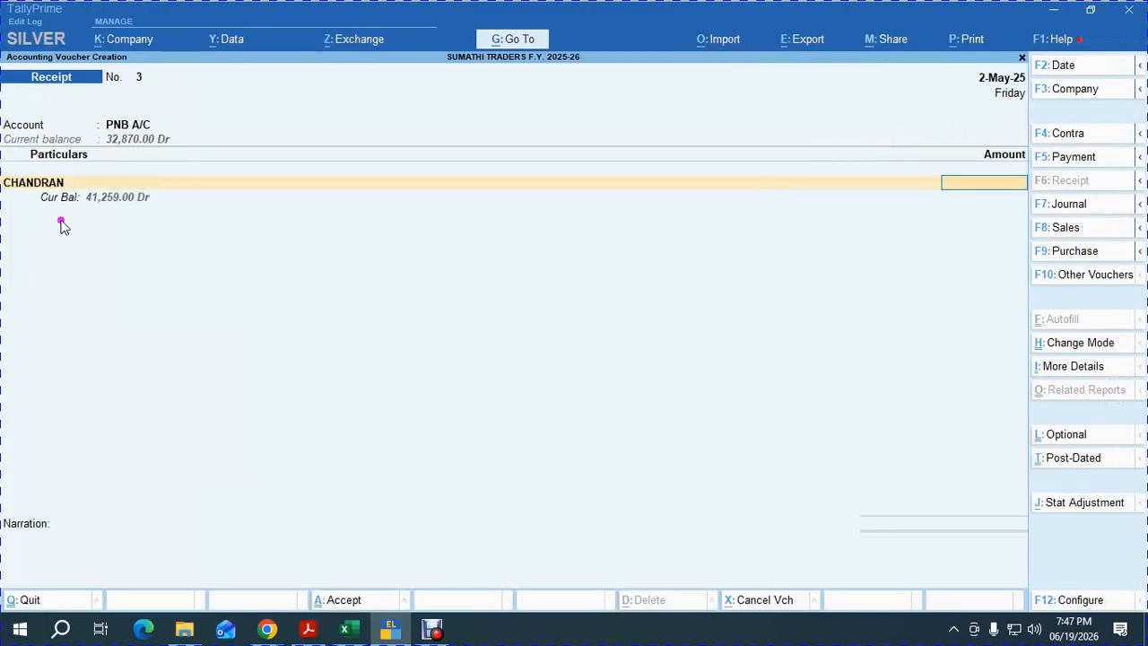
Settle 21,000 against bill 3 with cheque number 7845 and save the receipt.
type("21000")
key("Return")
key("Return")
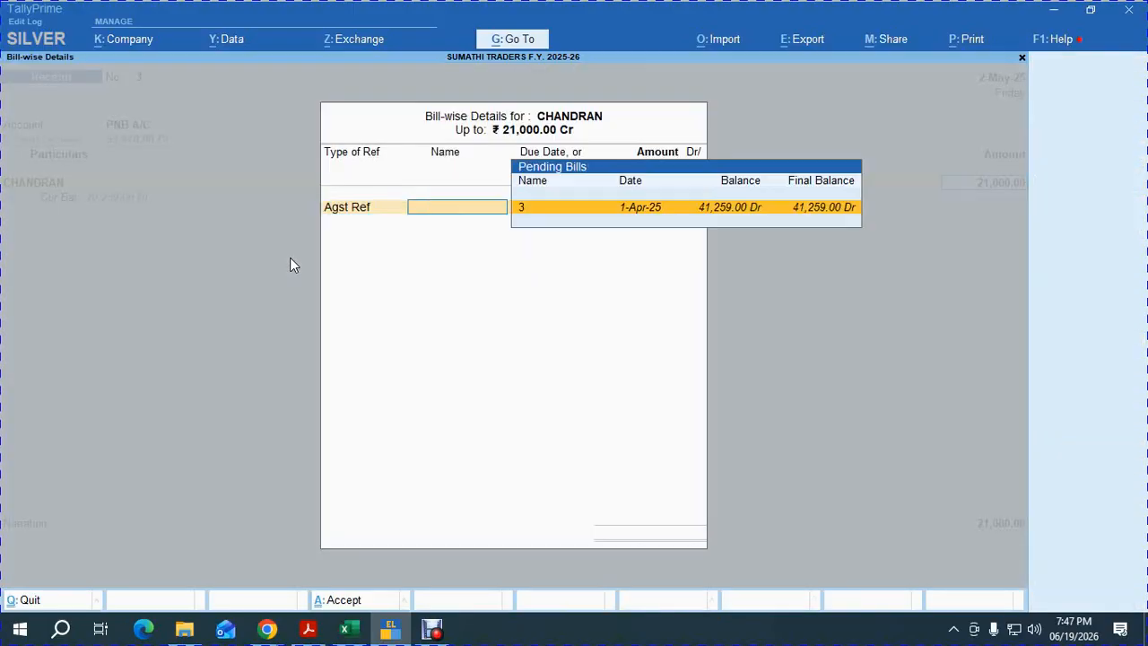
key("Return")
key("Return")
key("Return")
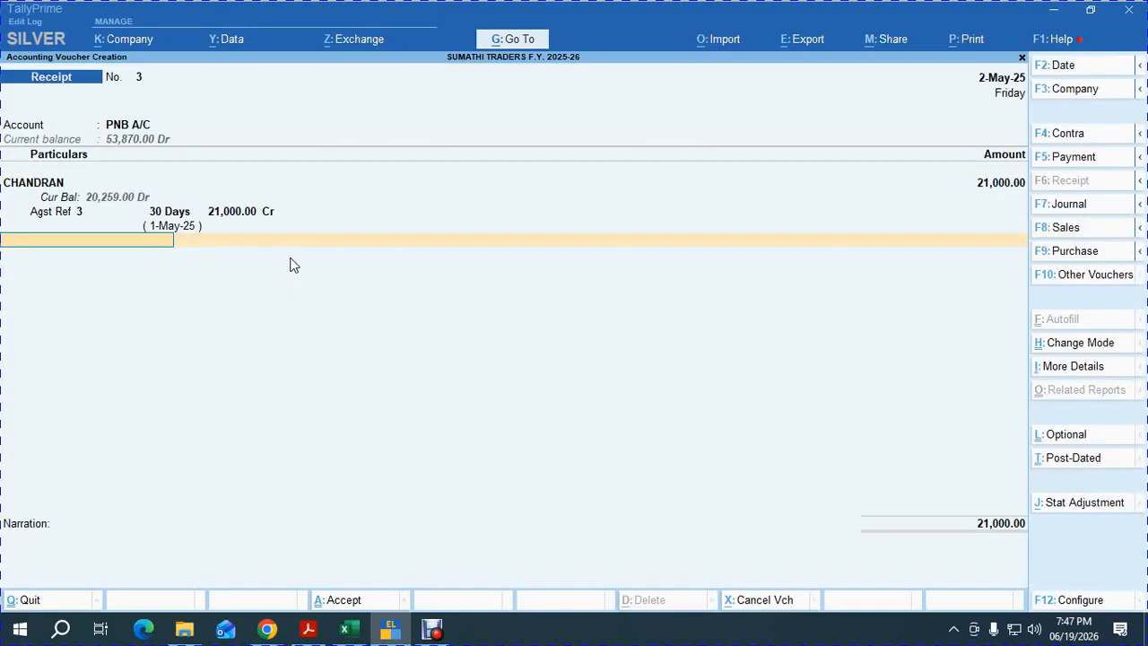
key("Return")
key("Return")
key("Return")
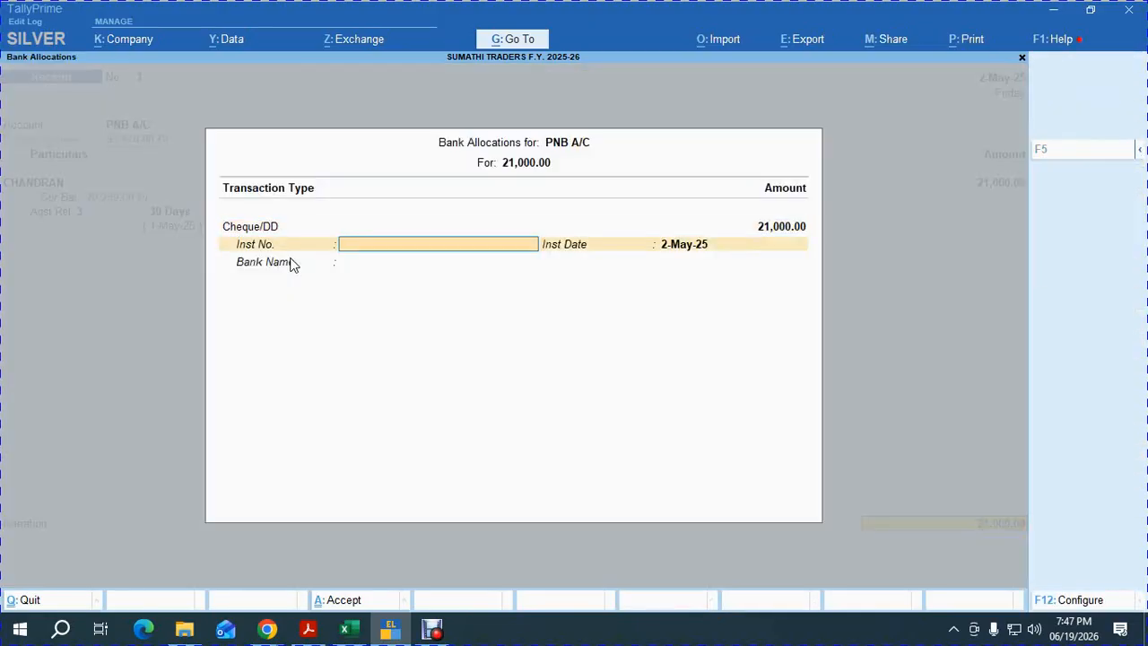
type("784552")
key("Return")
key("Return")
key("Return")
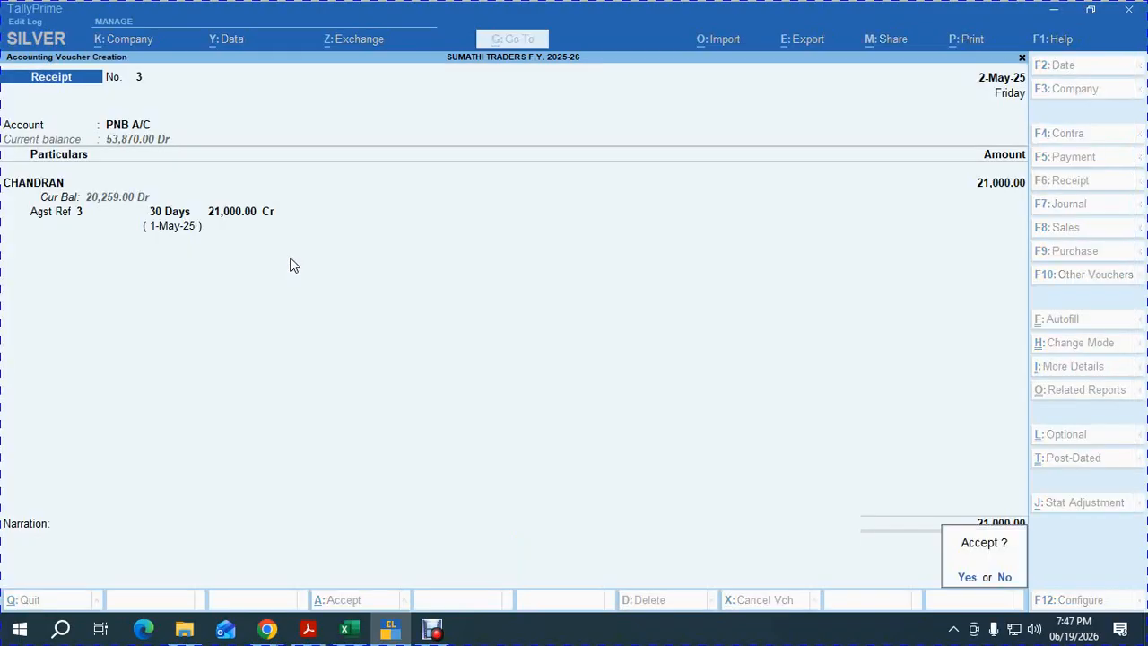
key("Return")
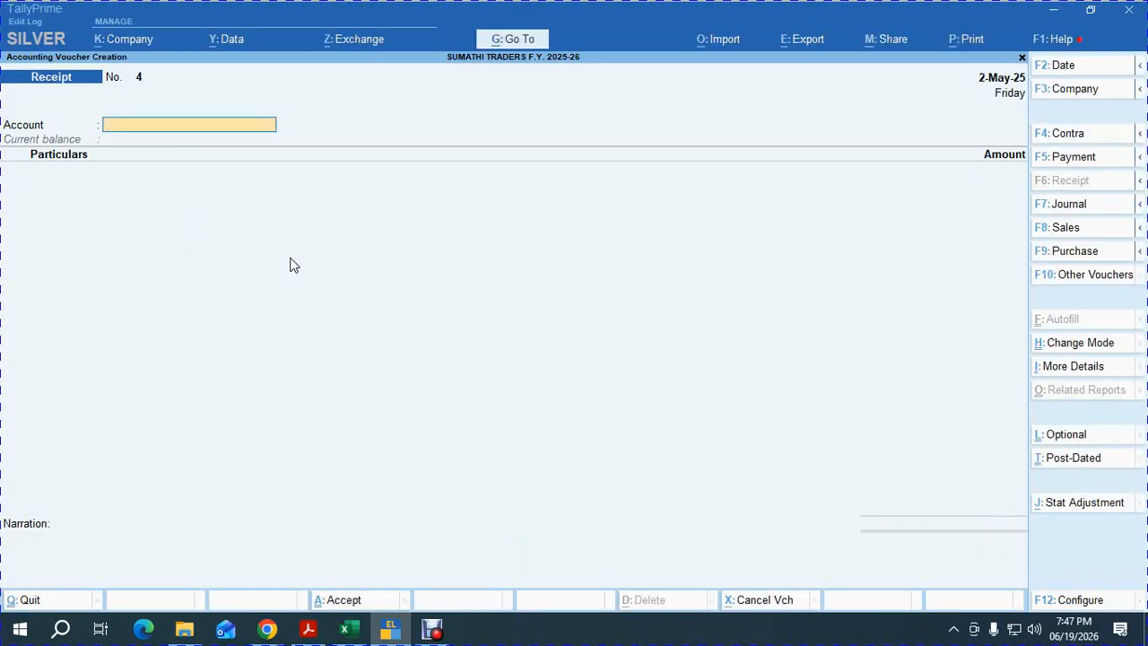
key("F2")
Set receipt 4 to PNB A/C and date it 10-May-25.
type("3")
key("Return")
type("P")
key("Return")
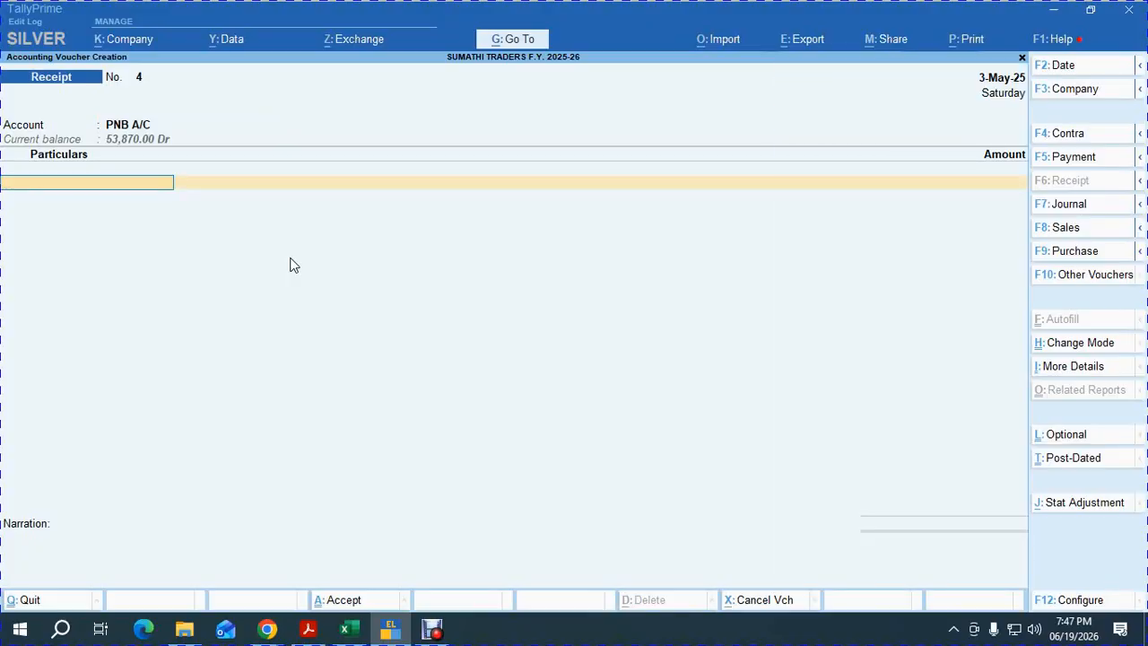
key("F2")
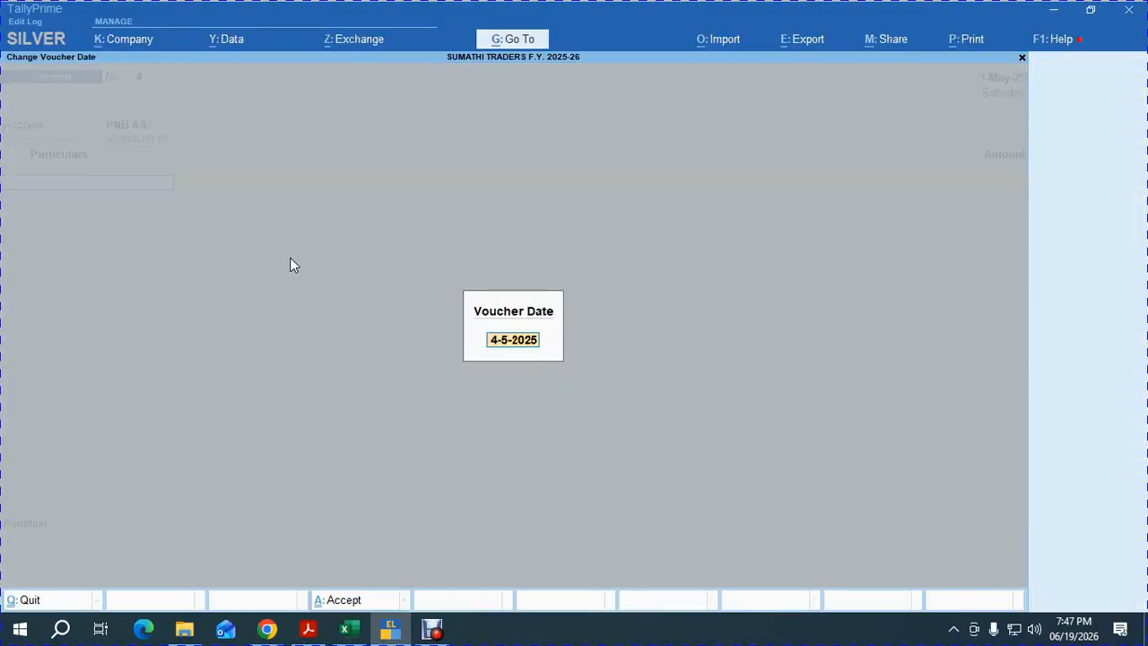
type("10")
key("Return")
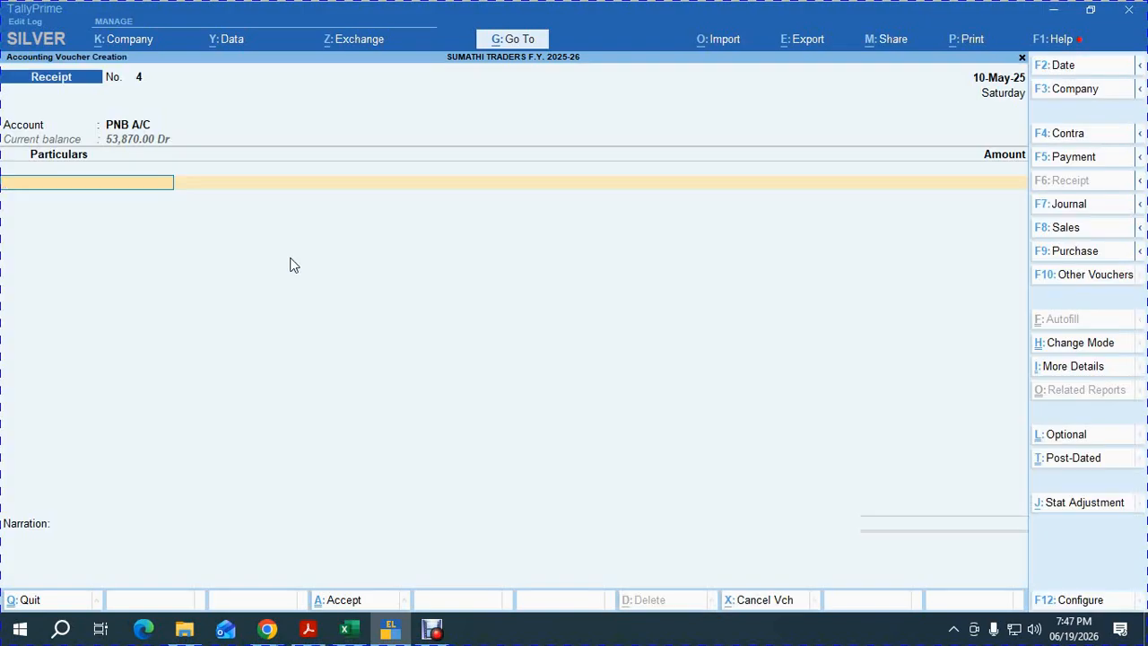
Receive 20,259 from CHANDRAN against bill 3, replacing the mistaken SUBHASH ENTERPRISES entry.
type("SUB")
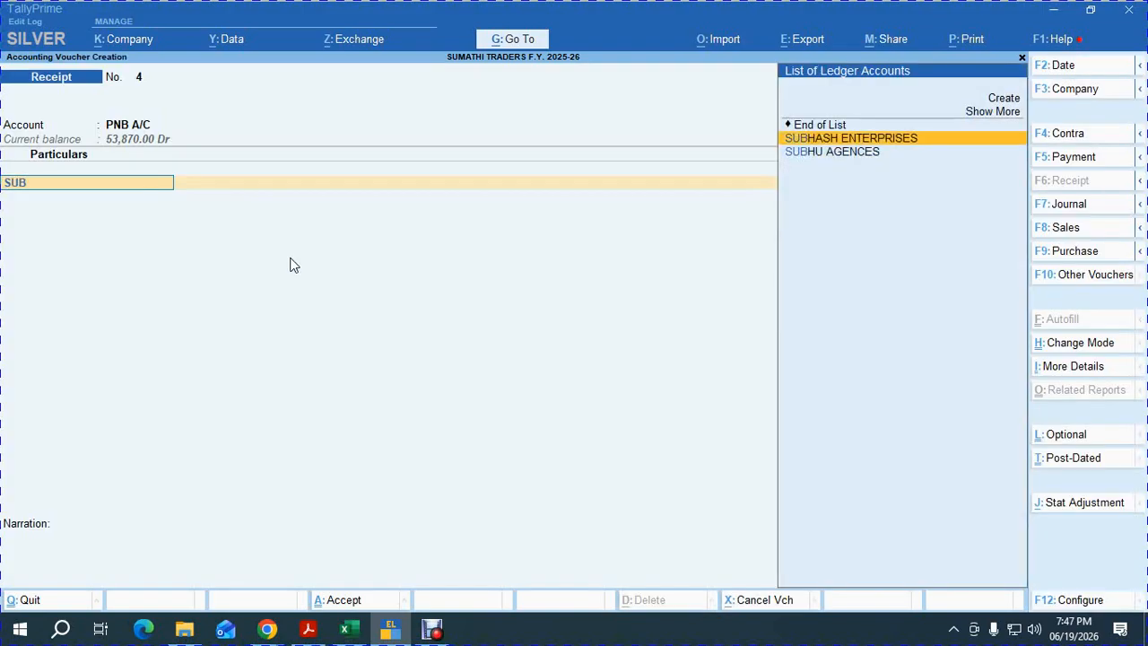
key("Return")
key("BackSpace")
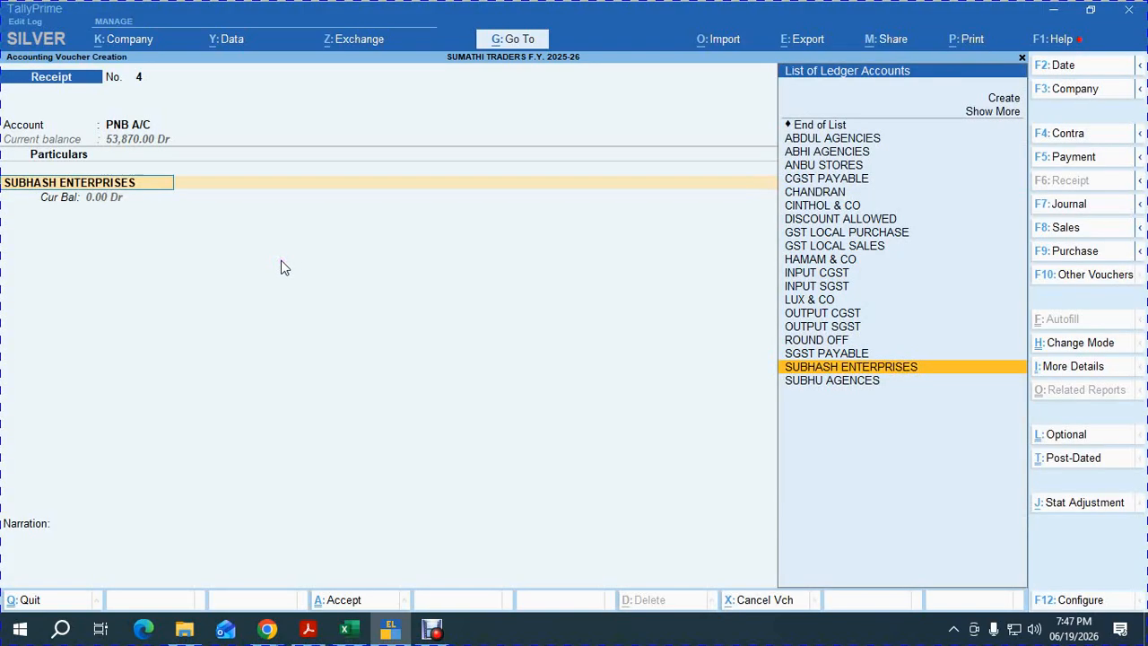
type("CG")
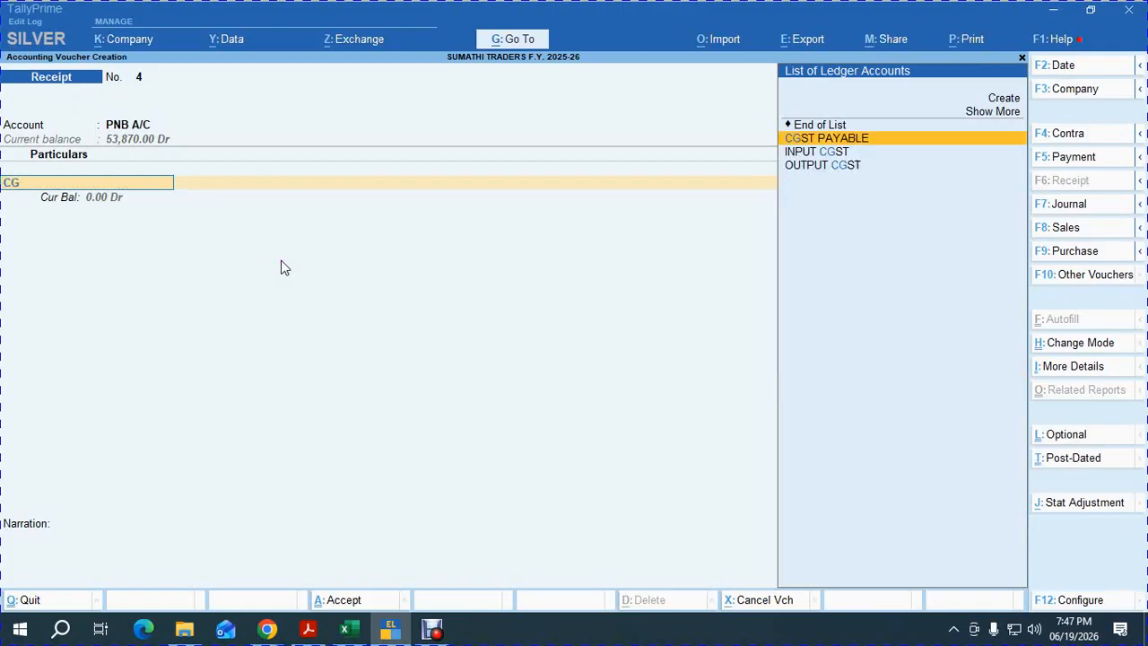
key("BackSpace")
key("BackSpace")
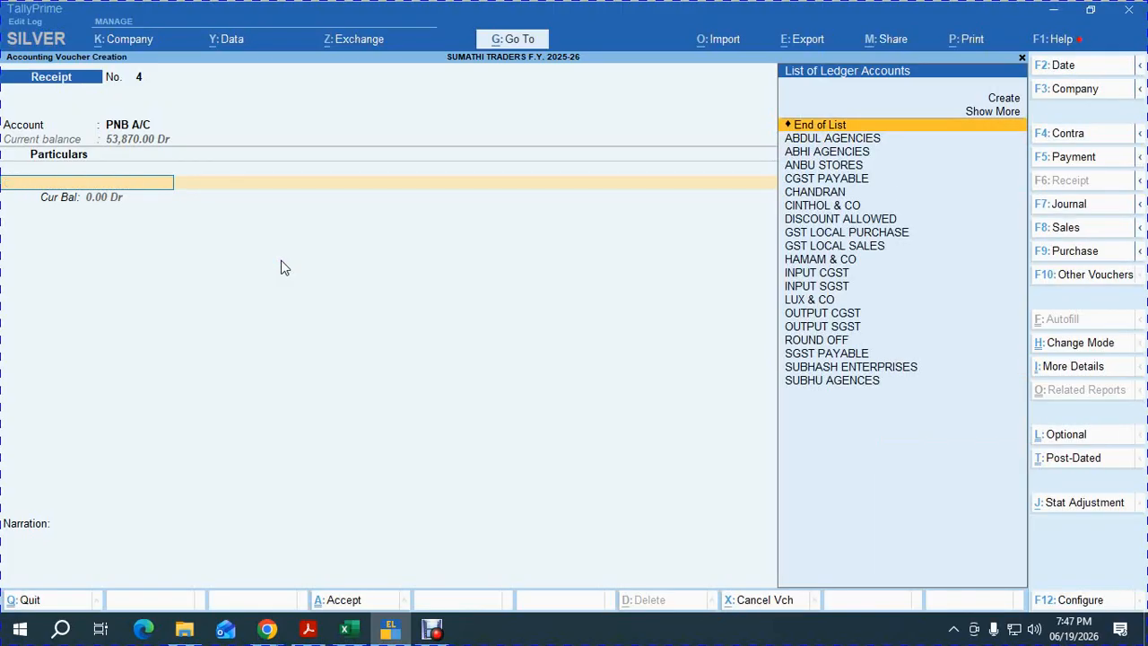
type("CHAN")
key("Return")
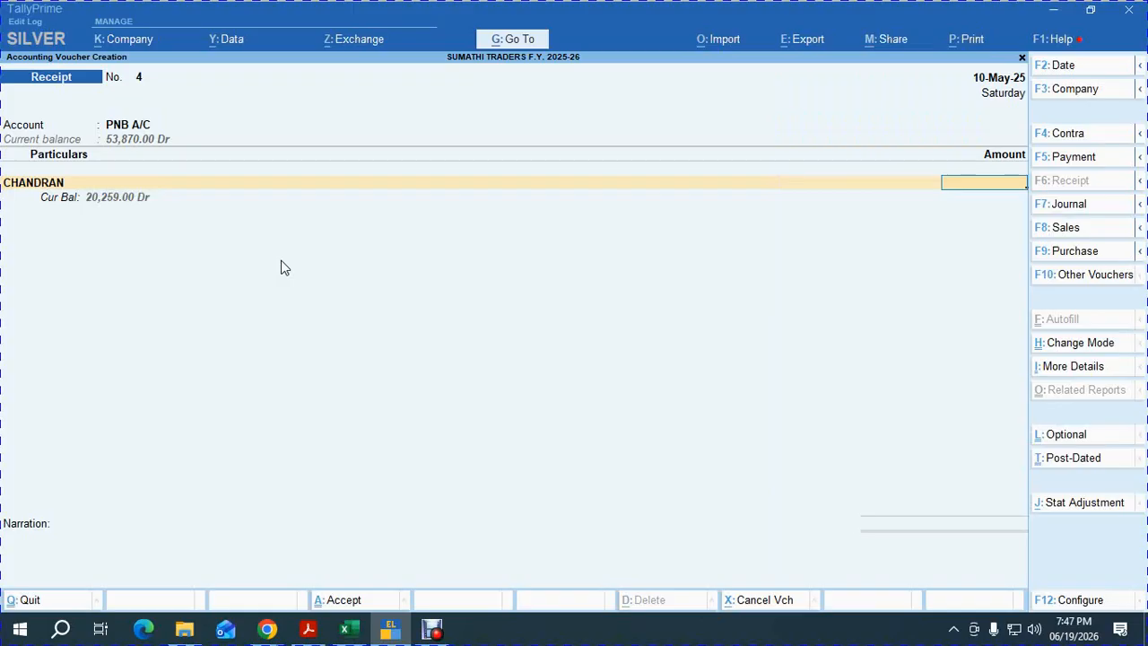
type("20259")
key("Return")
key("Return")
key("Return")
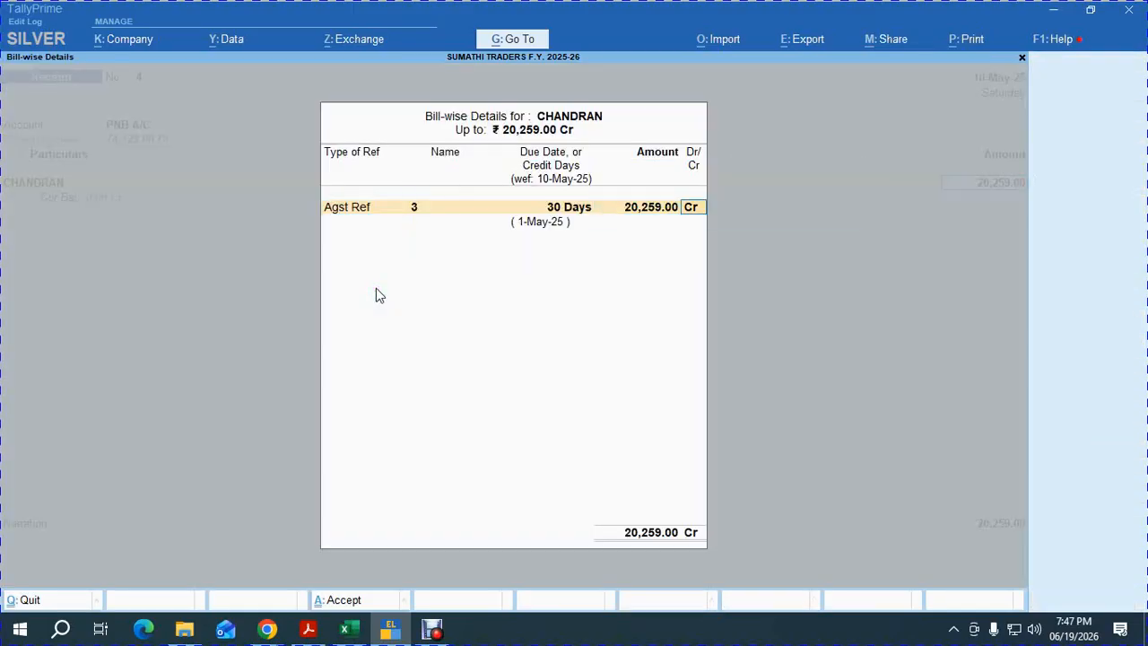
key("Return")
key("Return")
Add cheque number 858485, save receipt 4, and check the scanned exercise PDF.
key("Return")
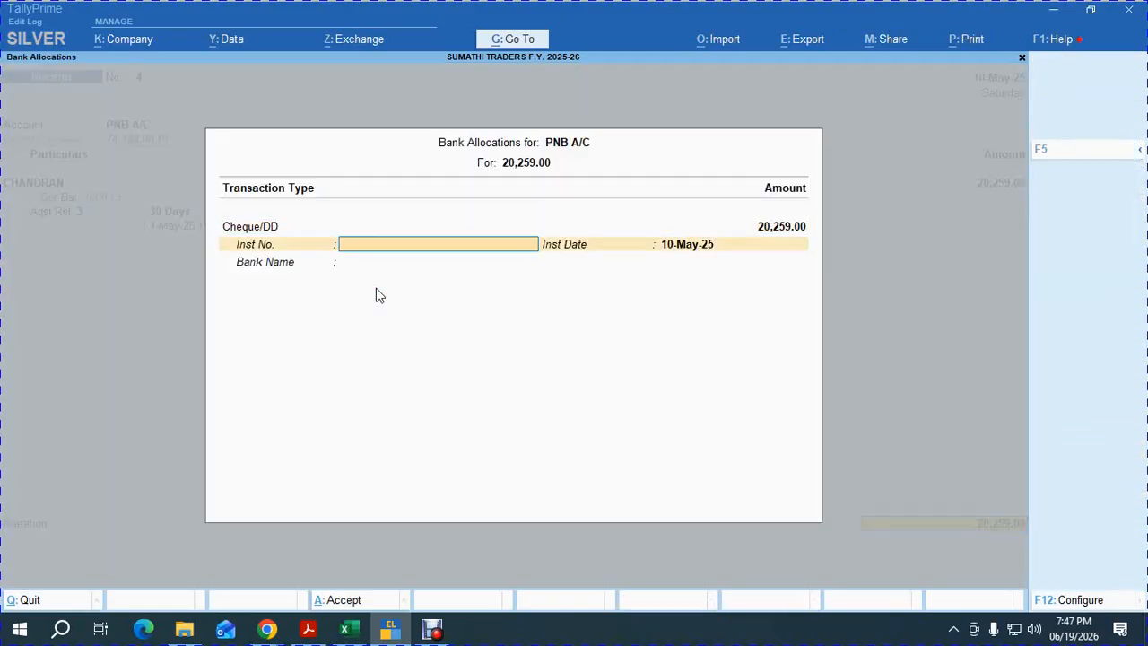
type("858485")
key("Return")
key("Return")
key("Return")
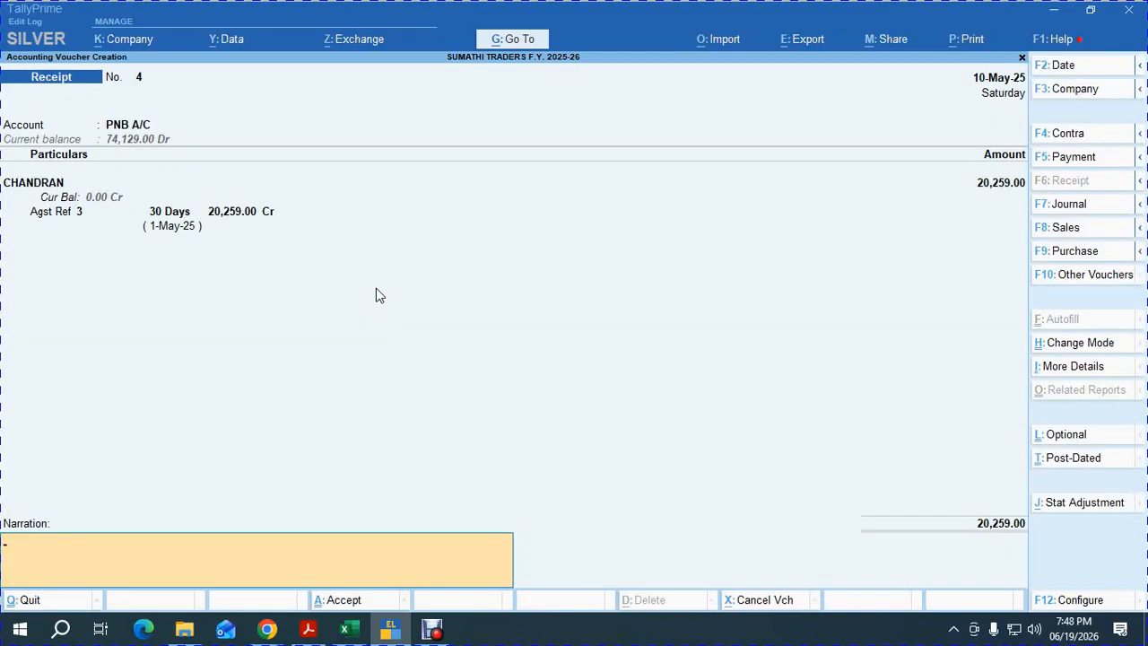
key("Return")
key("Return")
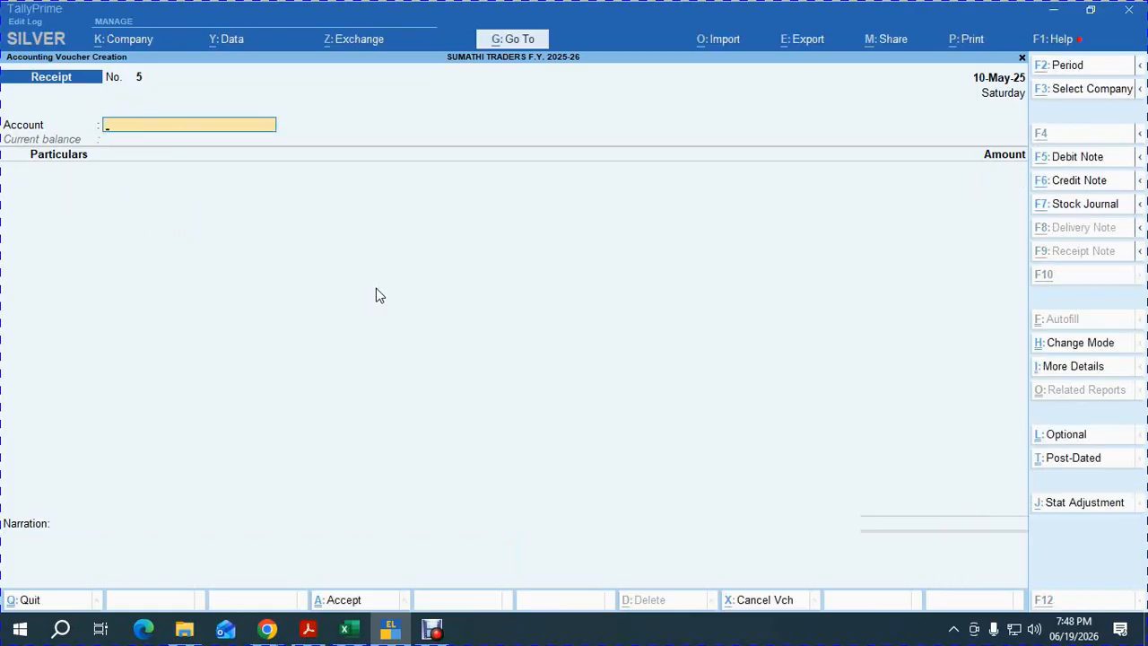
key("alt+Tab")
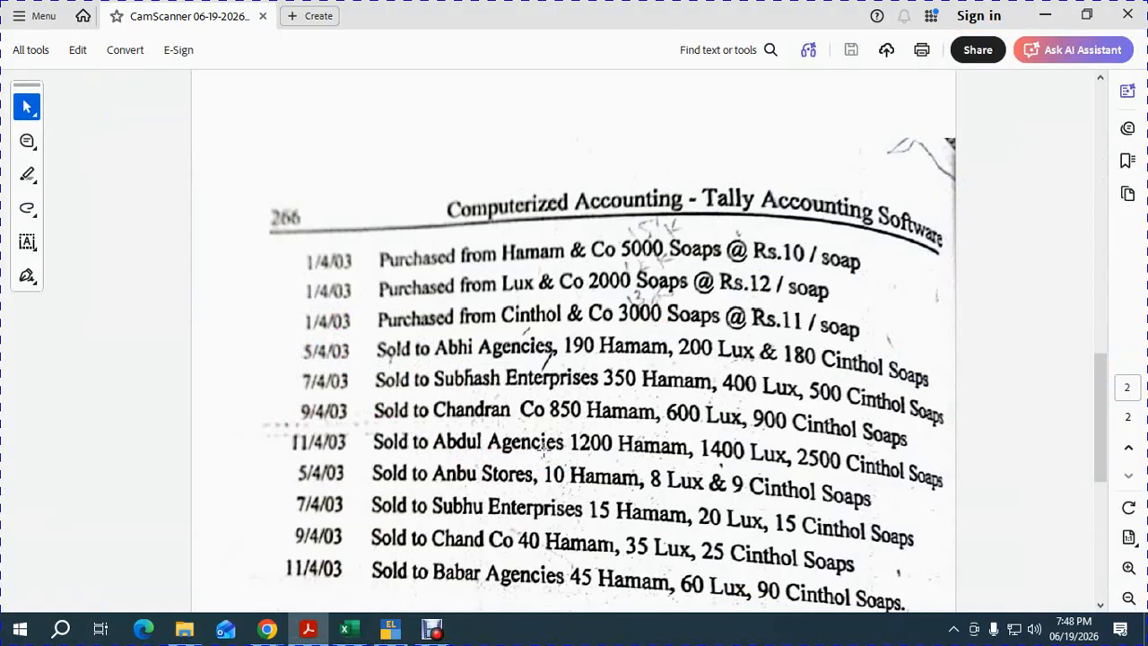
key("alt+Tab")
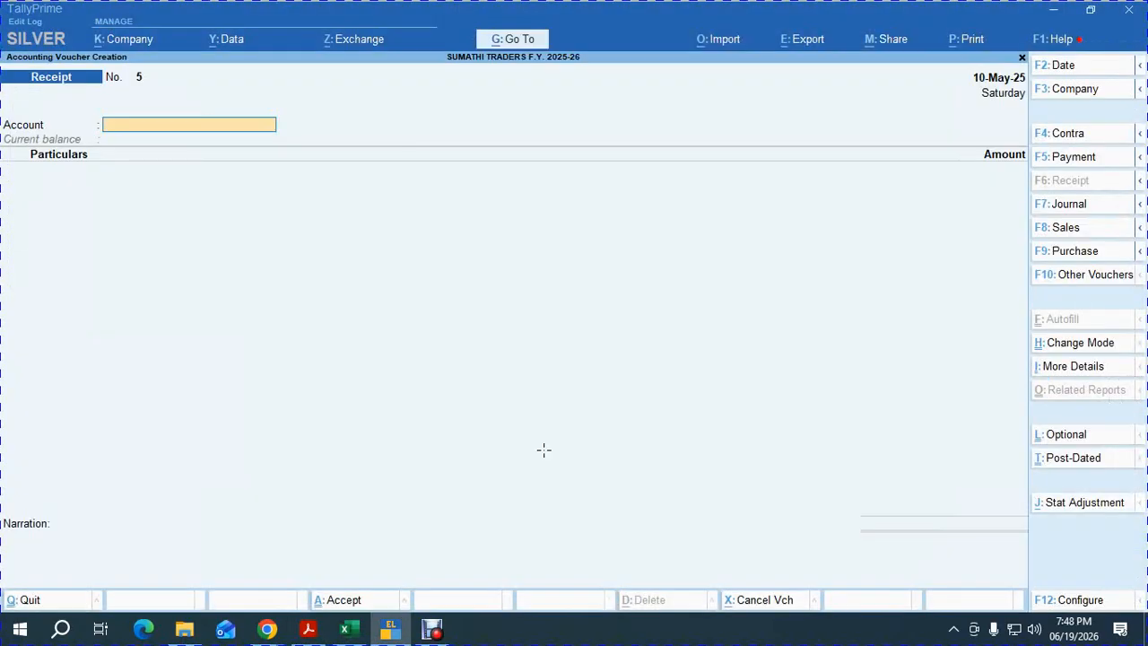
Date receipt 5 15-May-25, receiving into PNB A/C from ABDUL AGENCIES.
key("F2")
type("15")
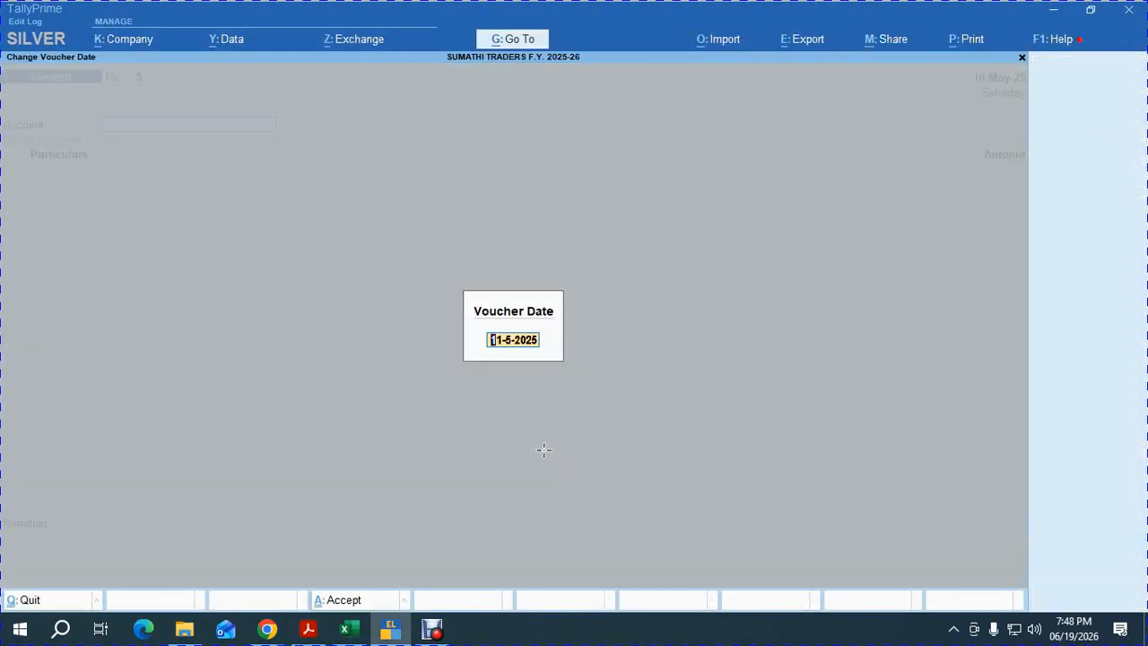
key("Return")
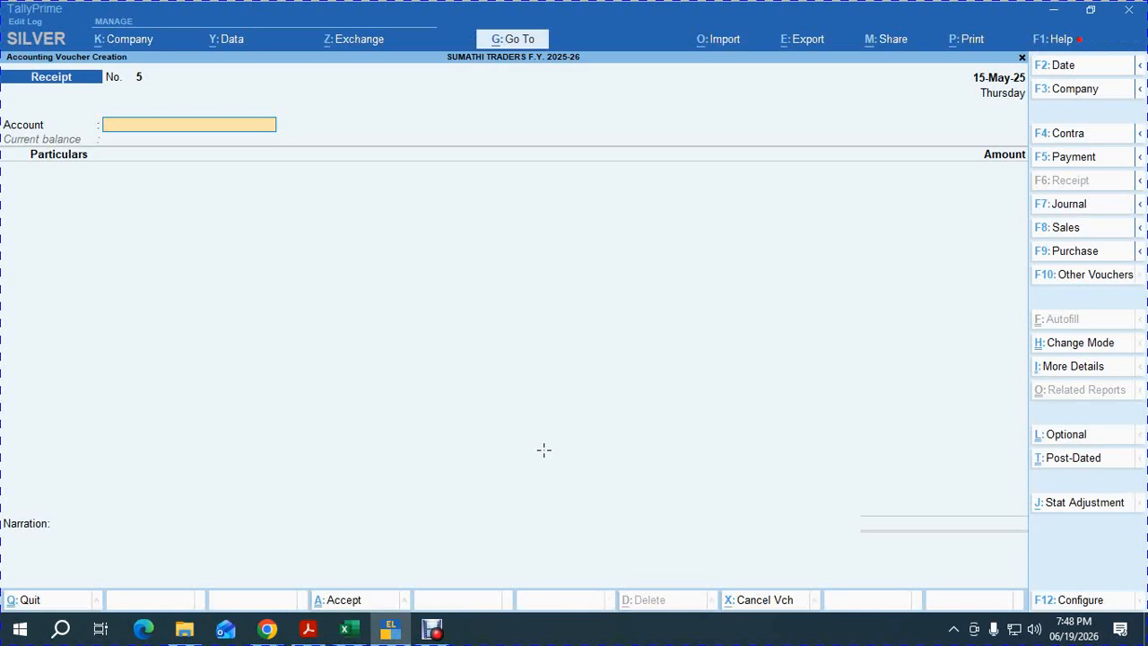
type("PN")
key("Return")
type("A")
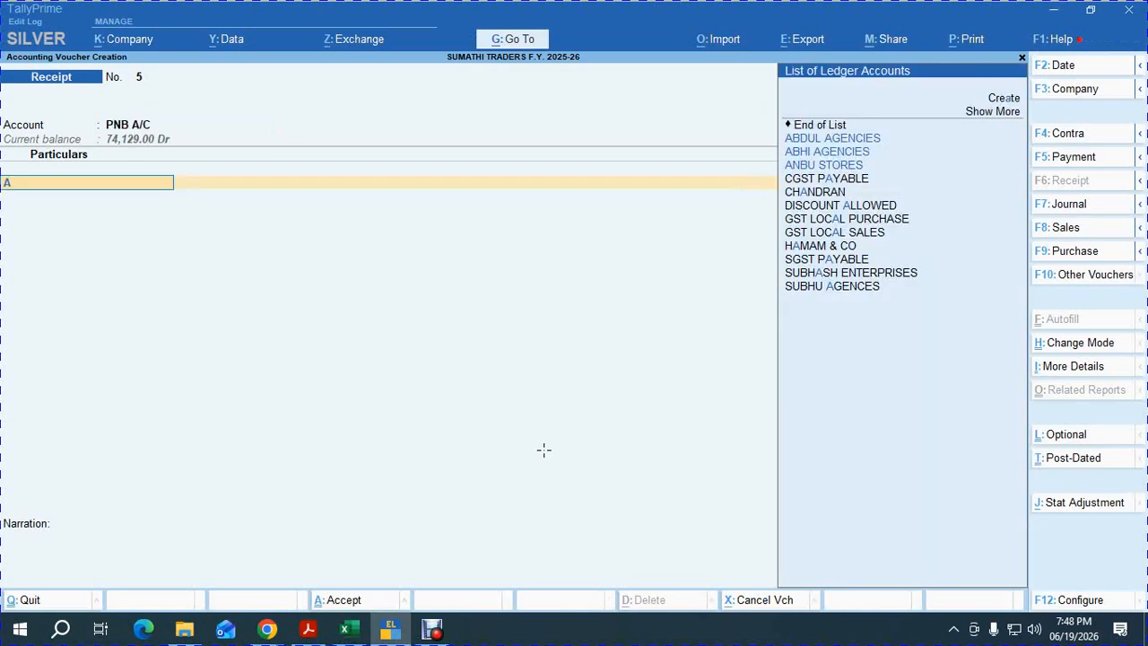
type("B")
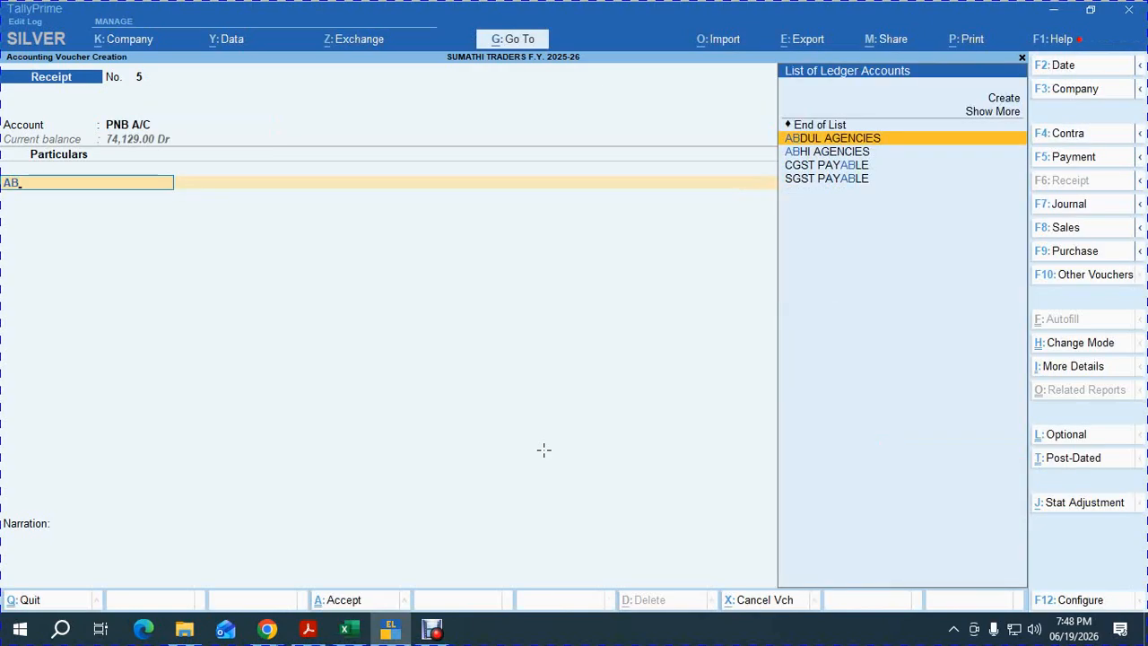
key("Return")
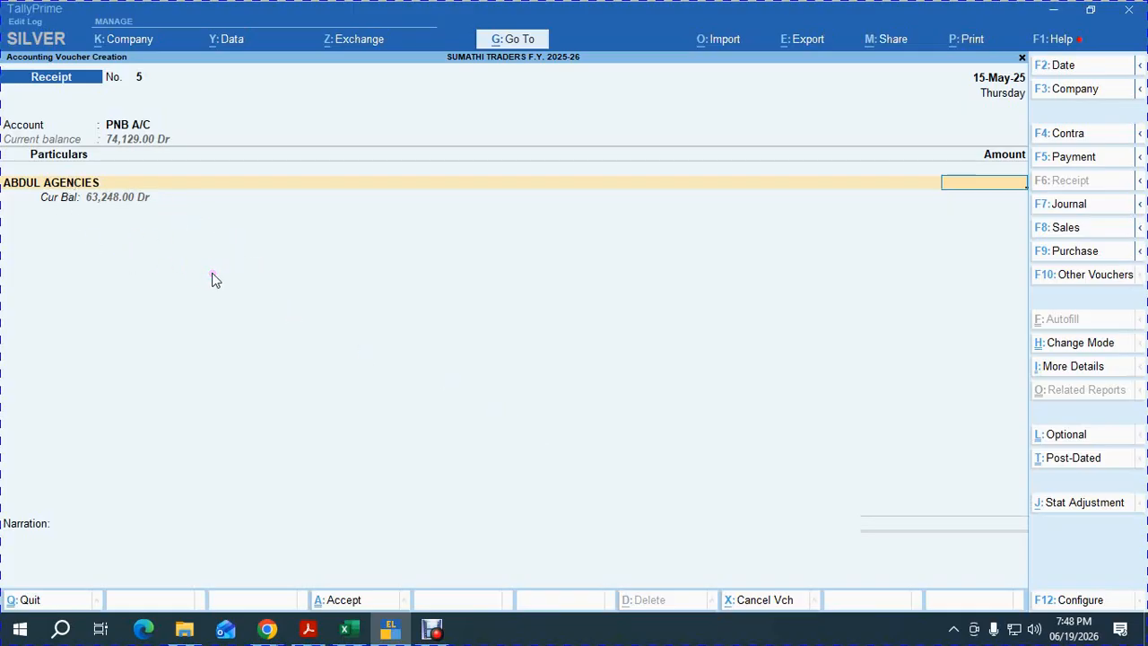
Receive 70,000: 63,248 against bill 4 and the remaining 6,752 as advance 15.05.2025 ADV.
type("70000")
key("Return")
key("Return")
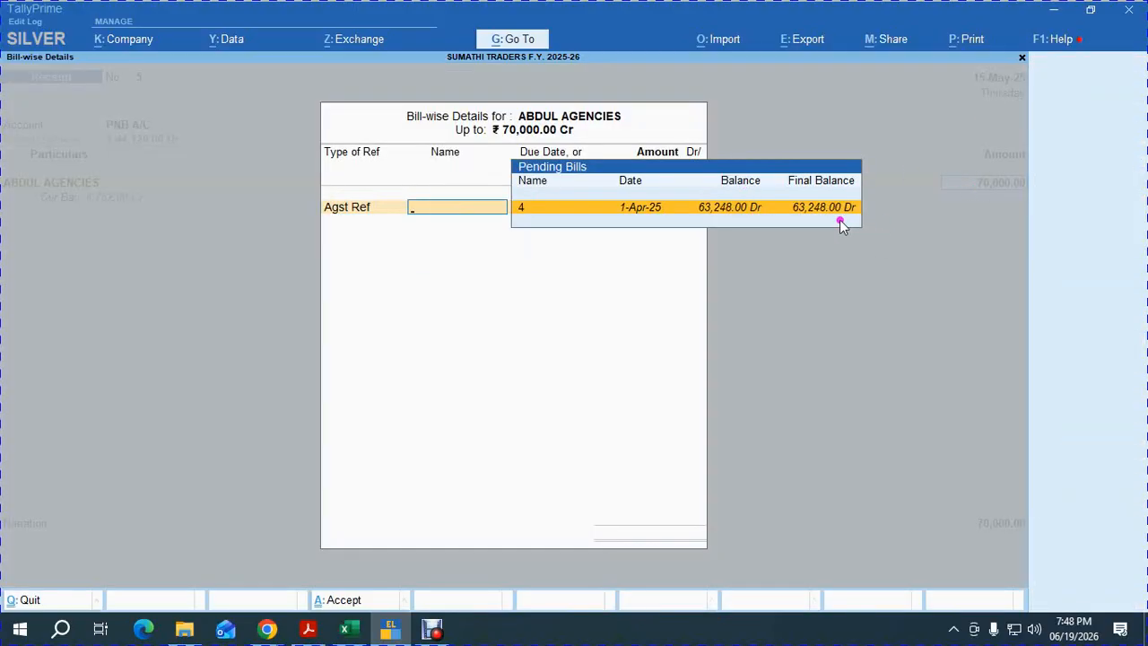
key("Return")
key("Return")
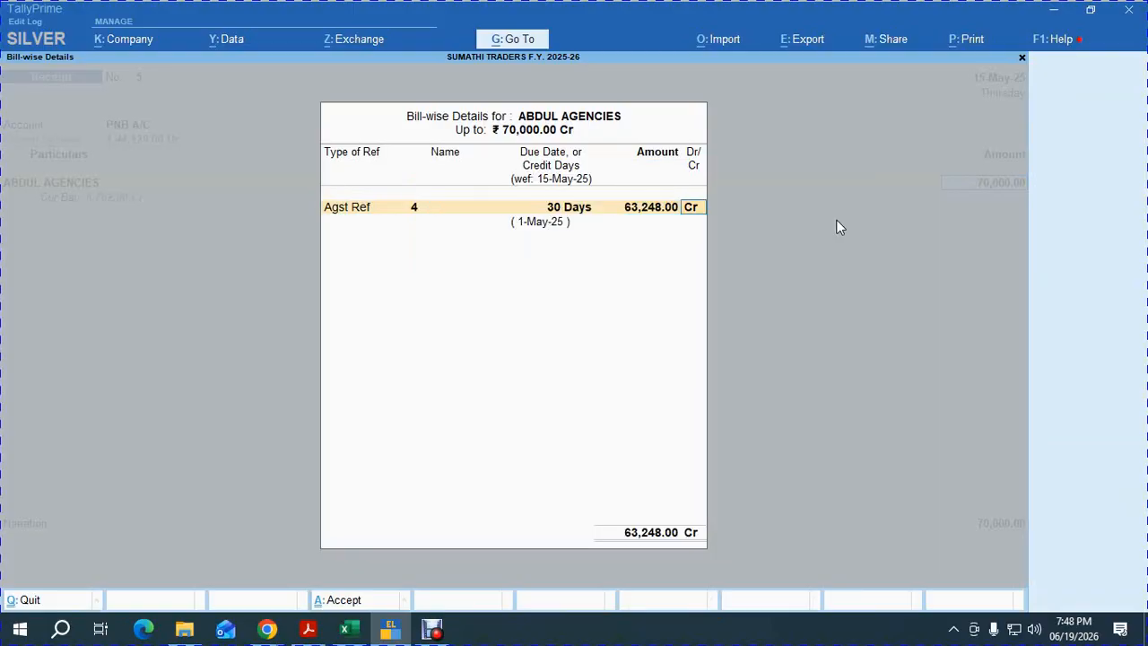
key("Return")
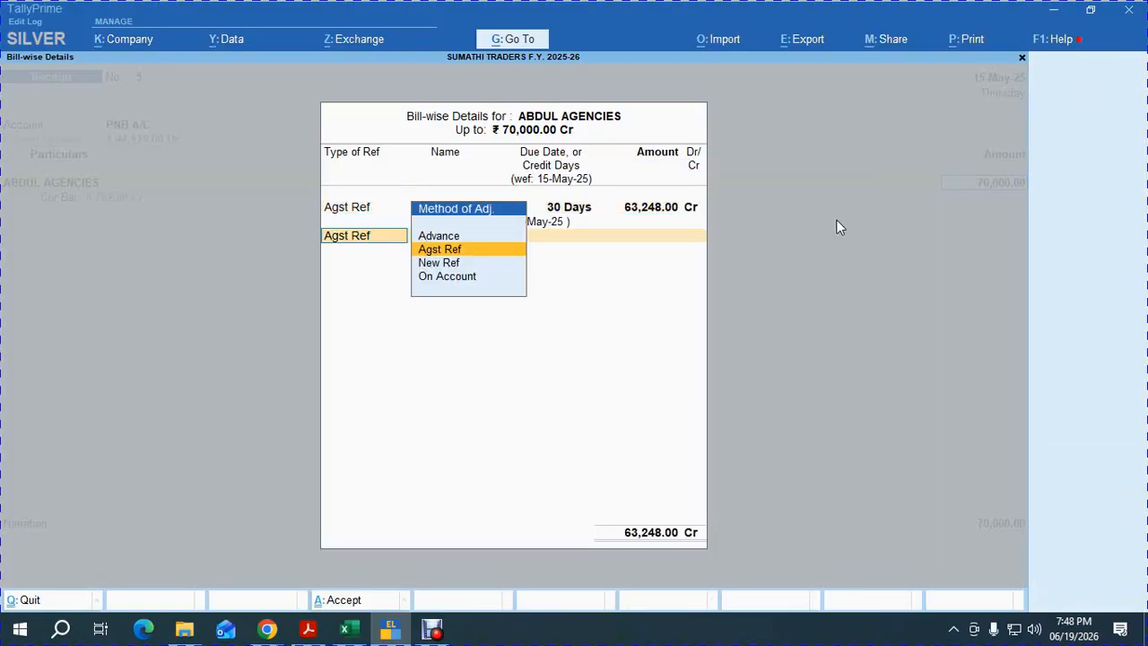
key("Up")
key("Return")
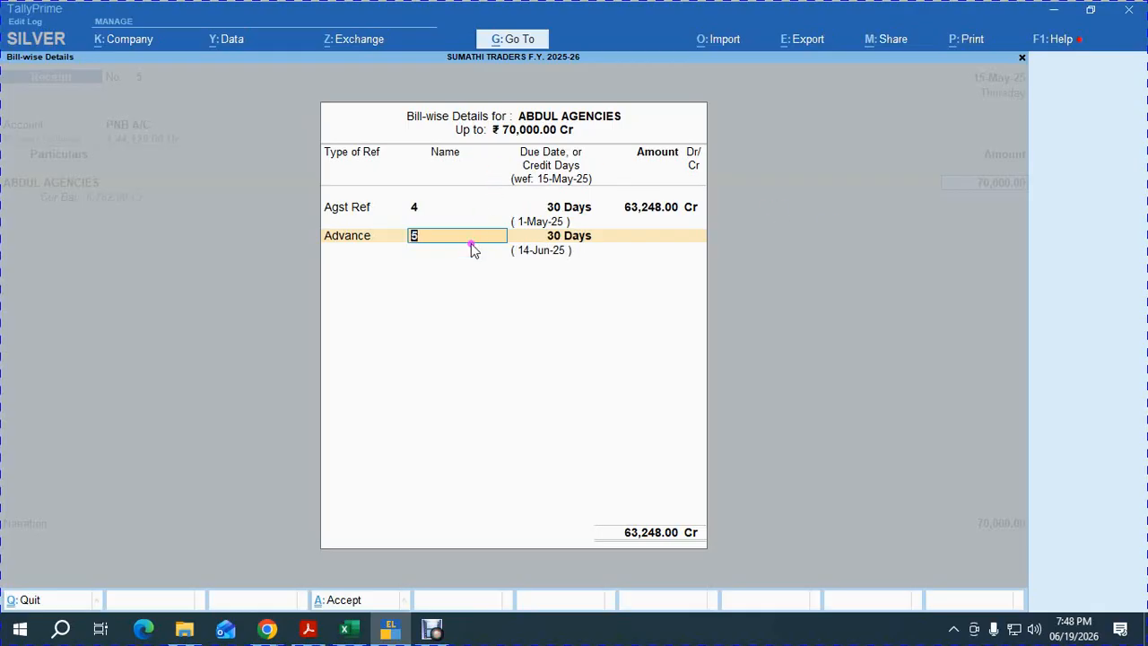
type("15.05.2025")
type("ADV.")
key("Return")
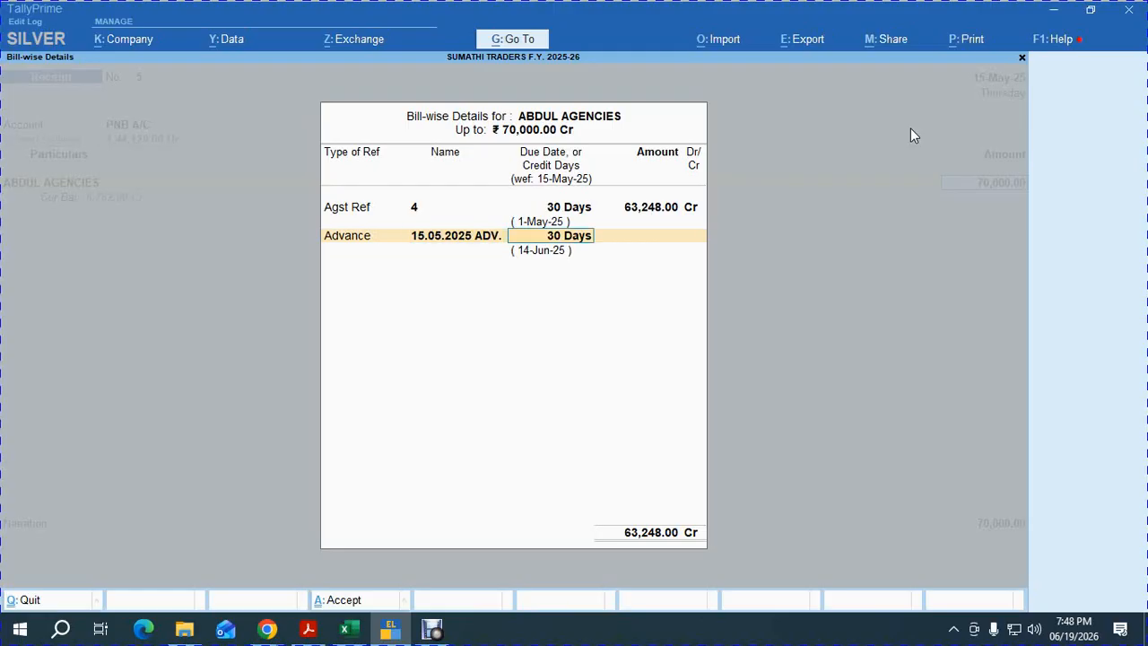
key("BackSpace")
key("Return")
Switch between the Google Meet call and the scanned transaction list PDF in Acrobat.
key("alt+Tab")
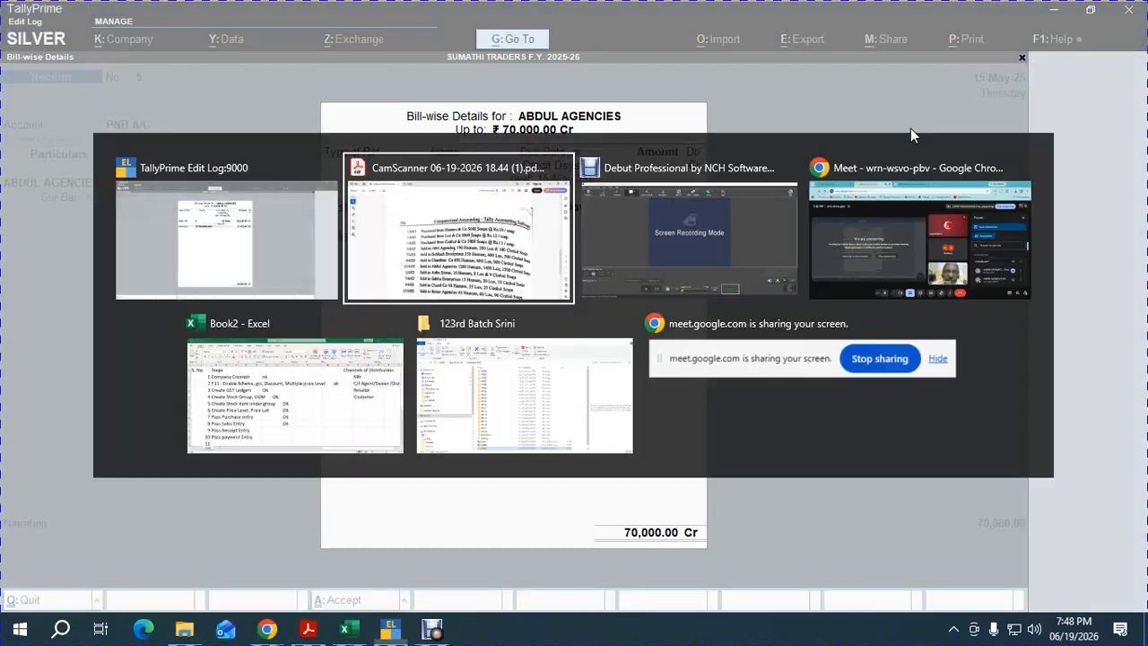
key("alt+Tab")
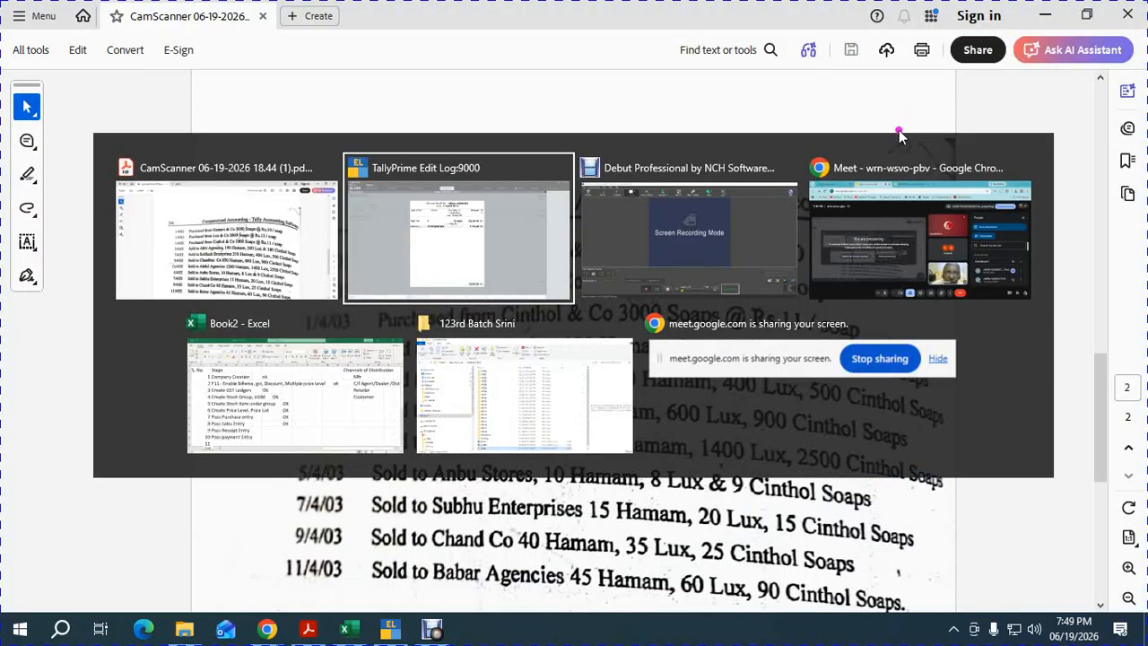
key("Tab")
key("Tab")
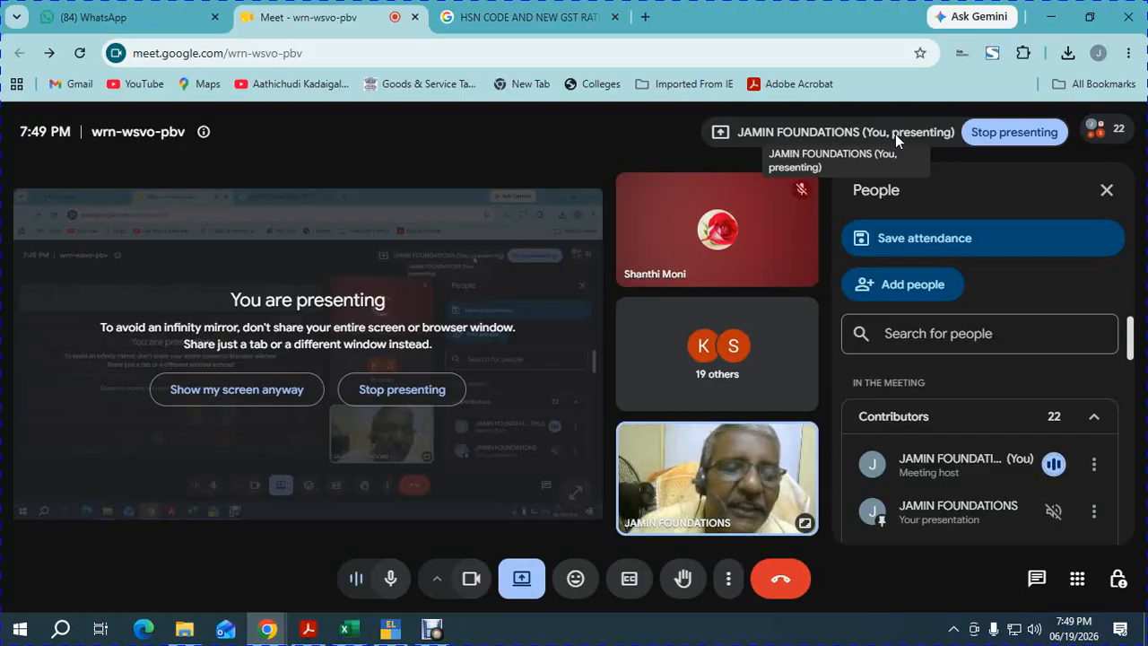
key("alt+Tab")
key("alt+Tab")
key("Tab")
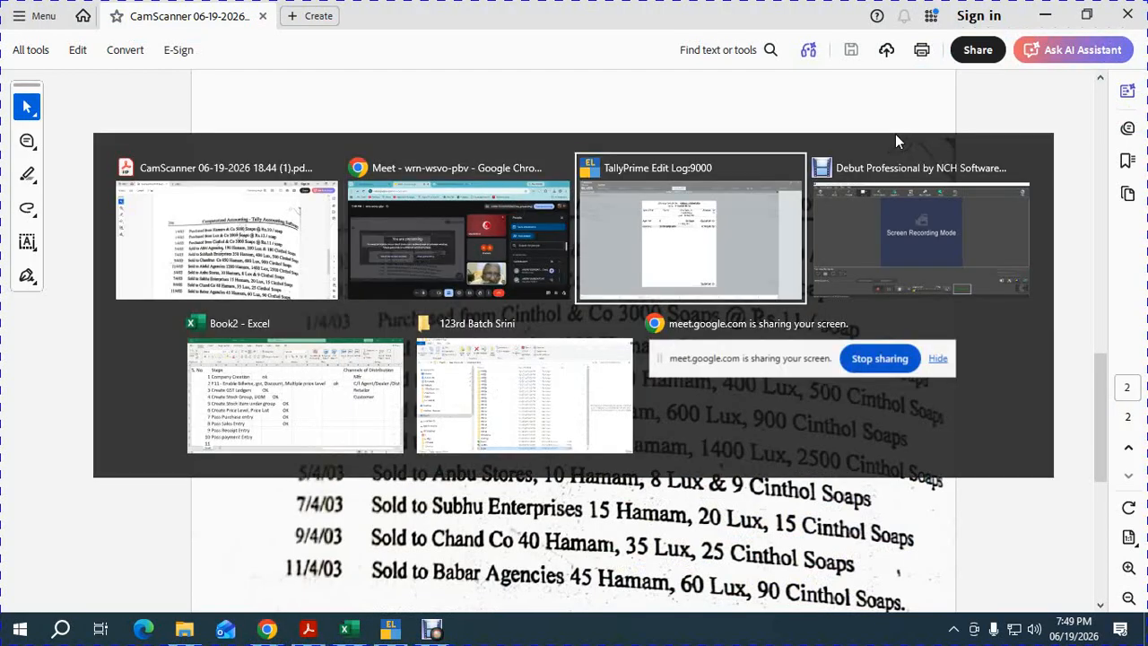
Record cheque number 859645 and save receipt 5, leaving blank receipt 6 open.
key("Return")
key("Return")
key("Return")
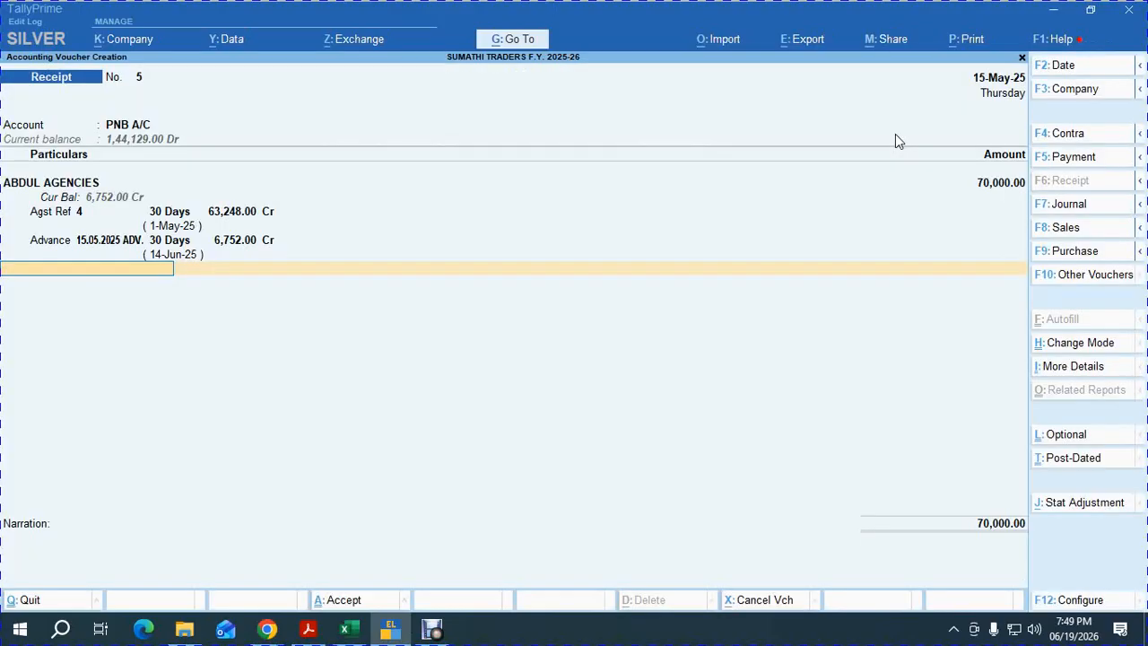
key("Return")
key("Return")
key("Return")
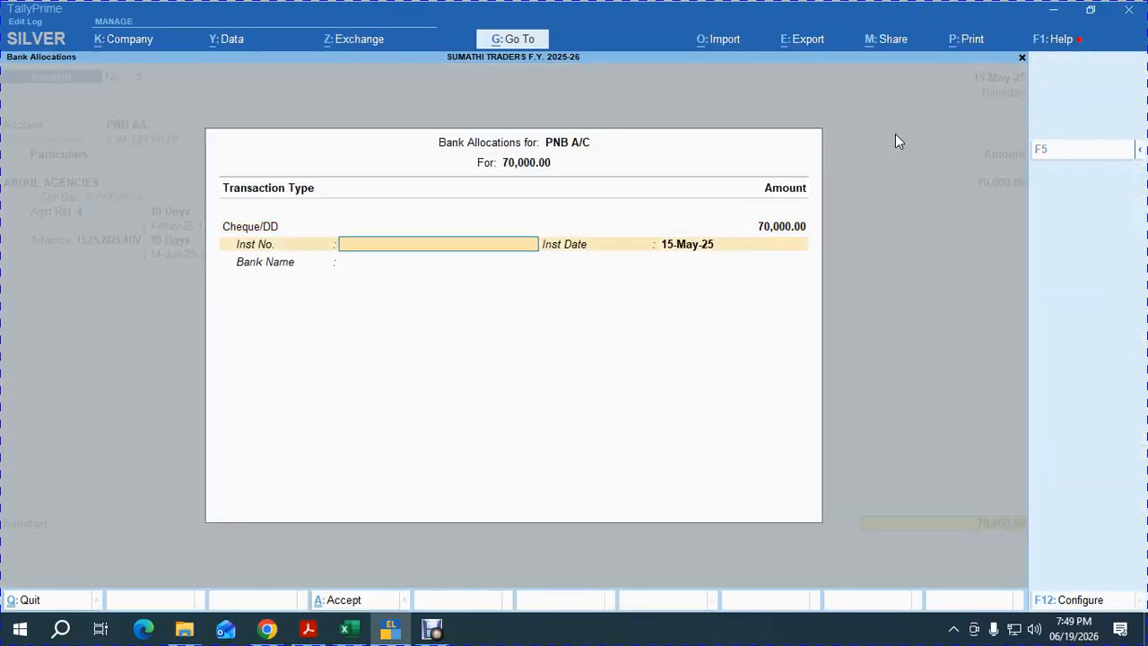
type("859645")
key("Return")
key("Return")
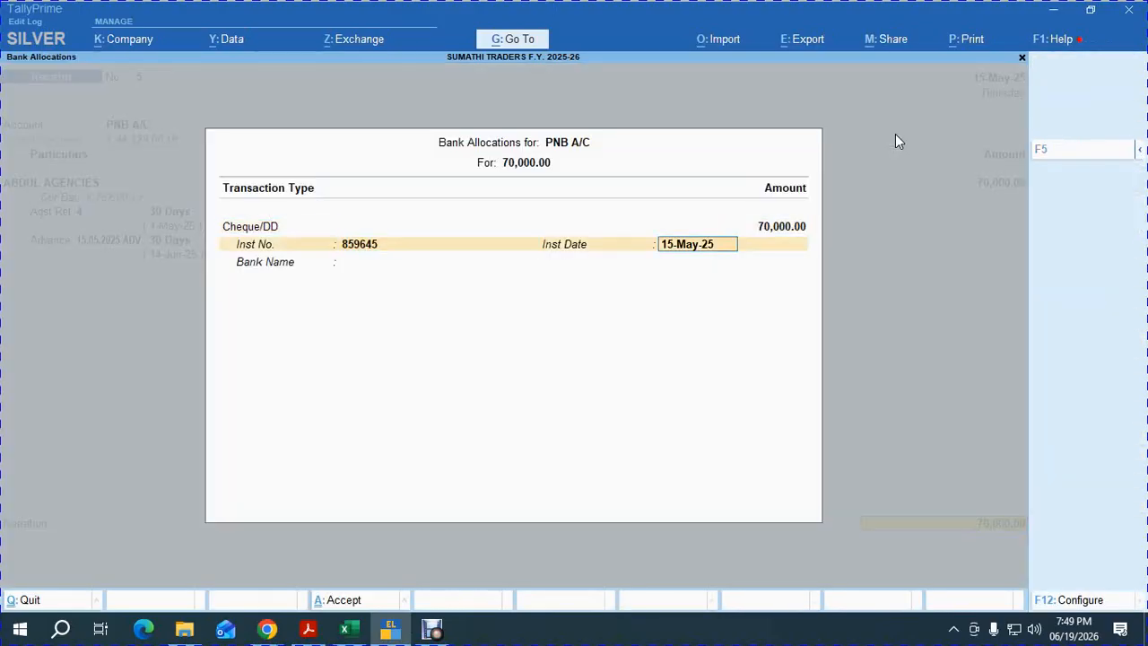
key("Return")
key("Return")
key("Return")
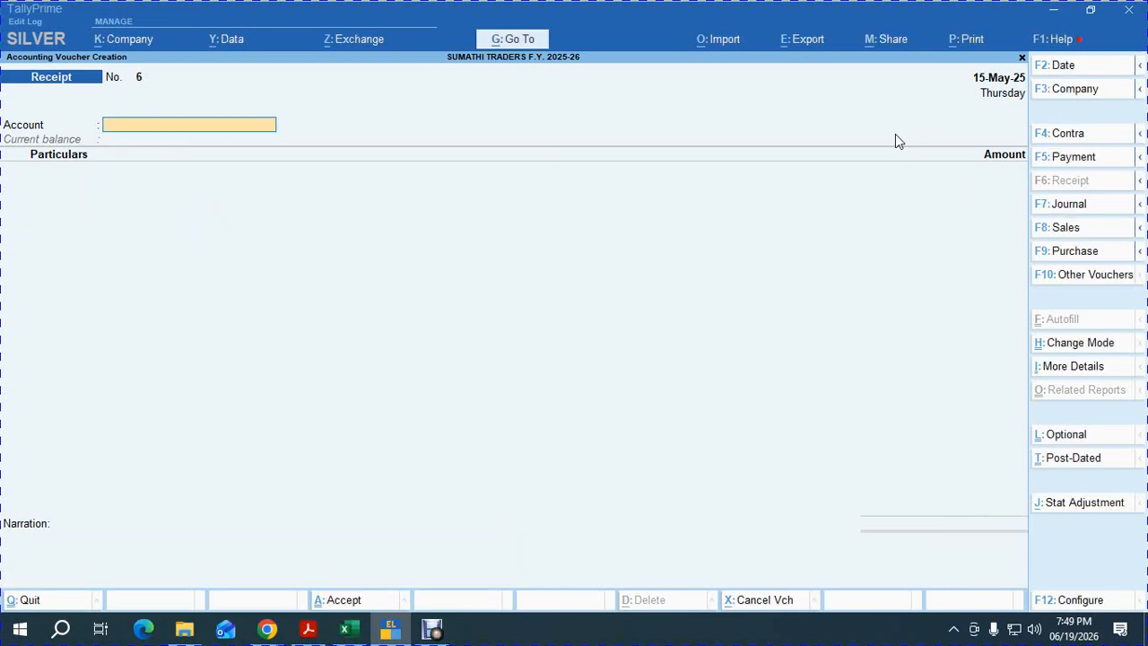
key("alt+Tab")
key("Tab")
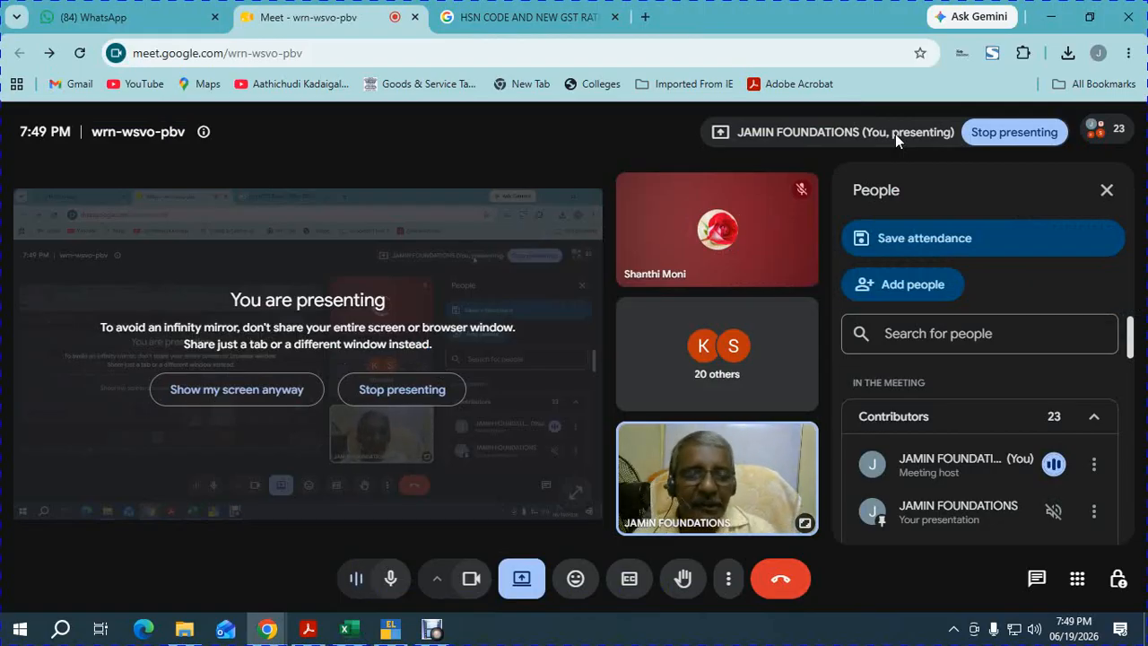
key("alt+Tab")
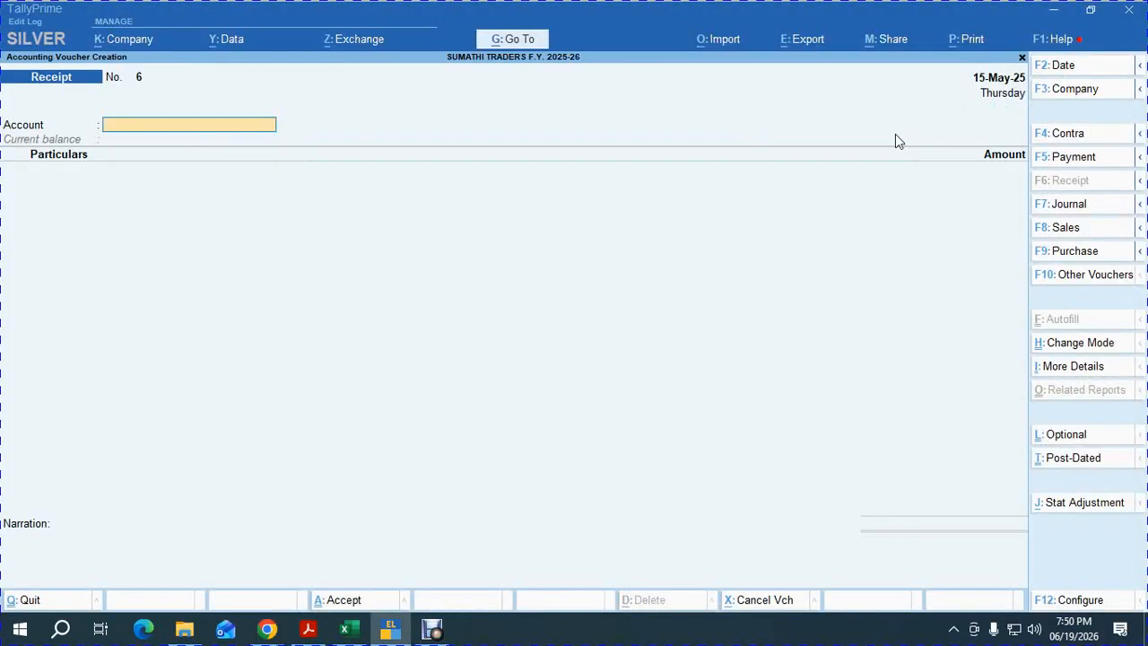
Record a PNB A/C payment of 29,000 to HAMAM & CO against pending bill 156.
key("F5")
type("p")
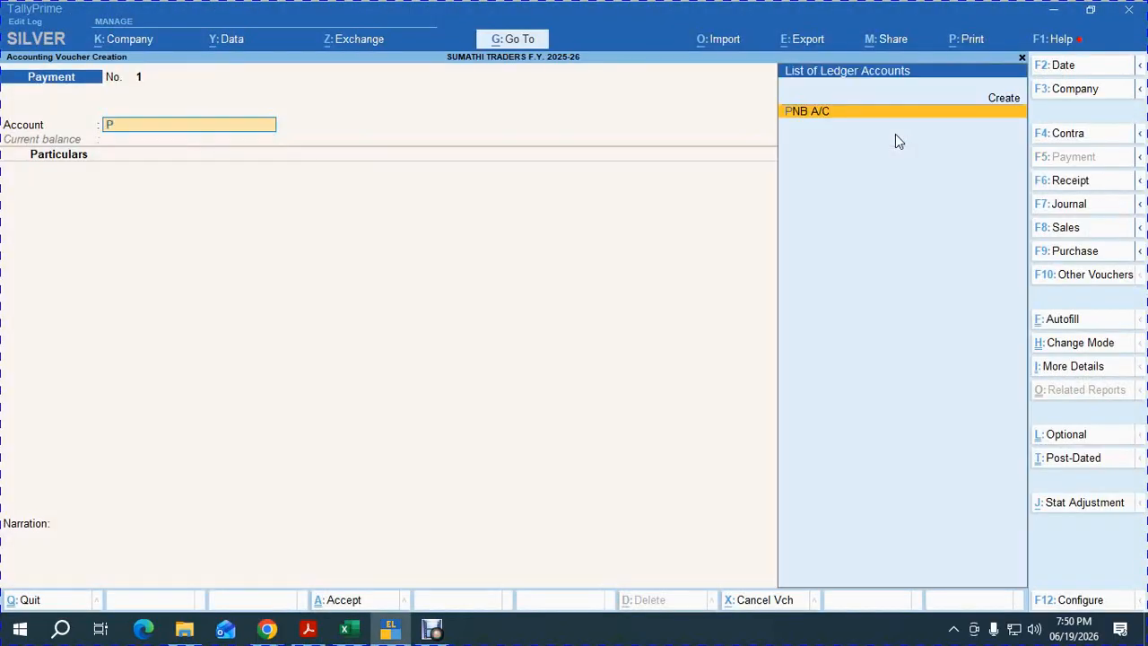
key("Return")
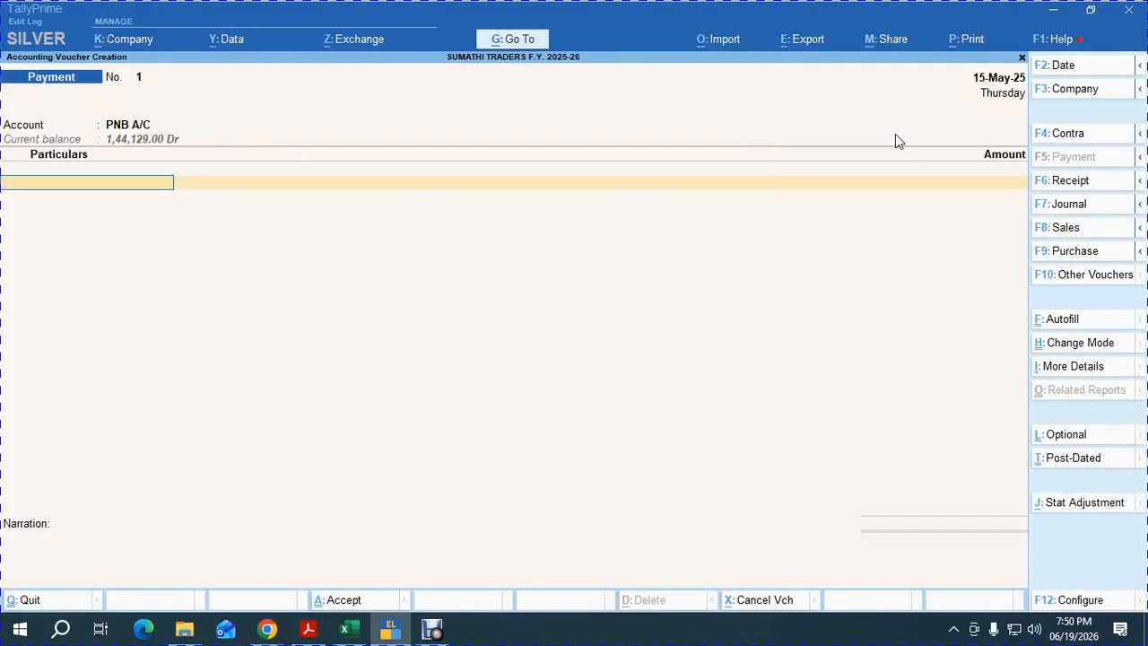
type("ha")
key("Return")
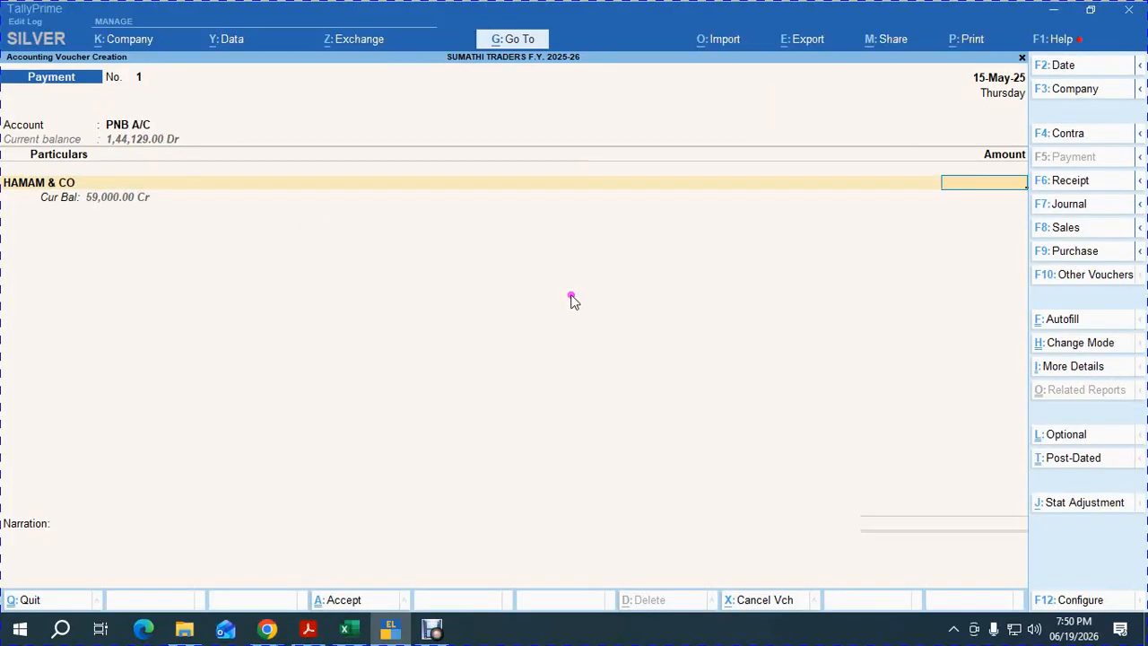
type("29000")
key("Return")
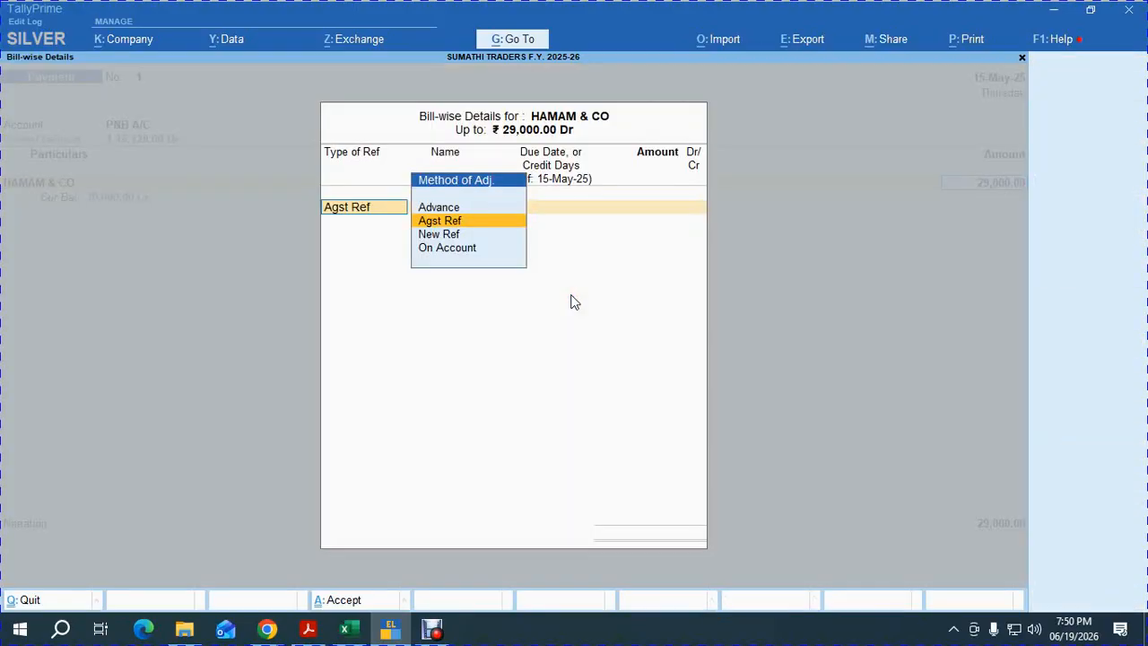
key("Return")
key("Return")
key("Return")
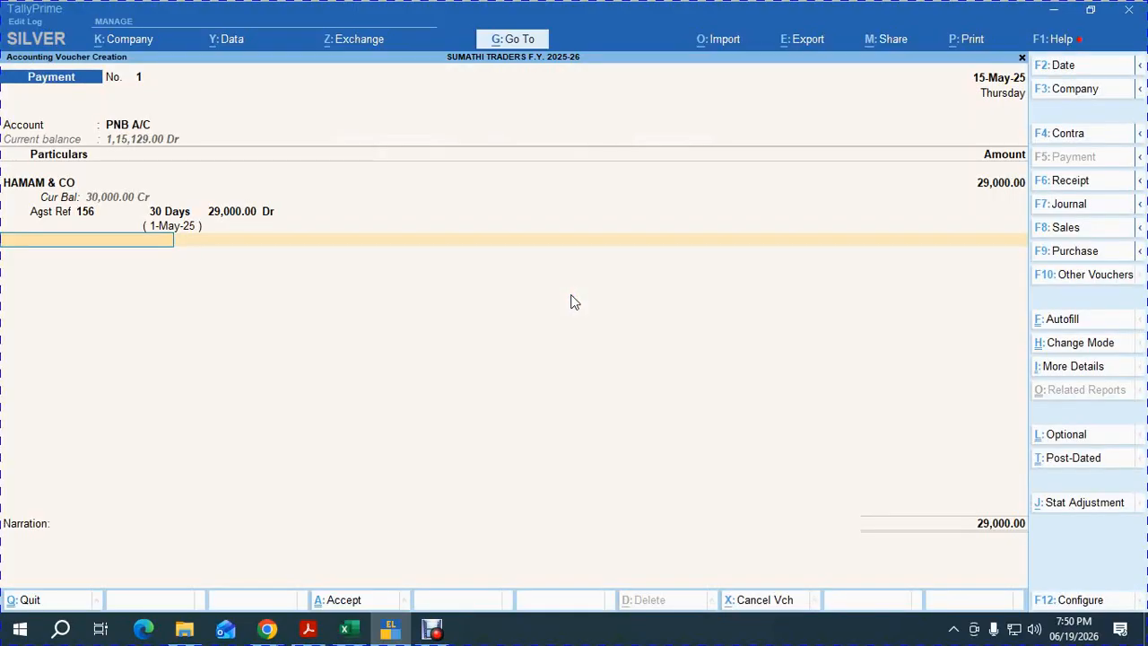
key("Return")
key("Return")
key("Return")
key("Return")
key("Return")
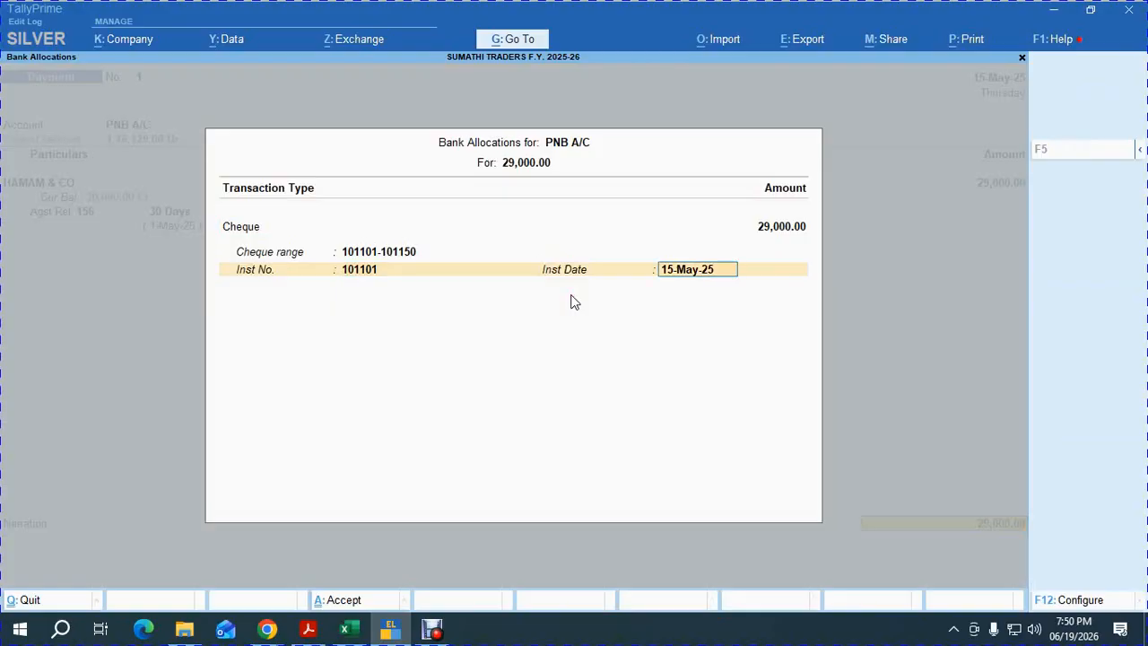
key("Return")
key("Return")
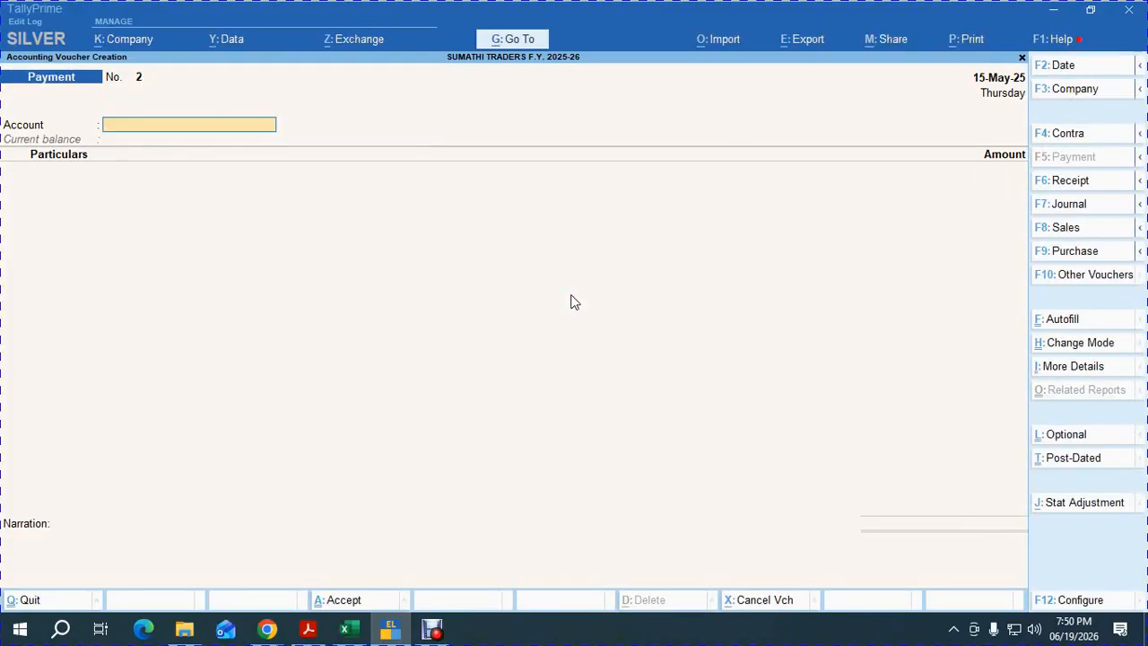
Change the voucher date to 31-May-25.
key("F2")
type("25")
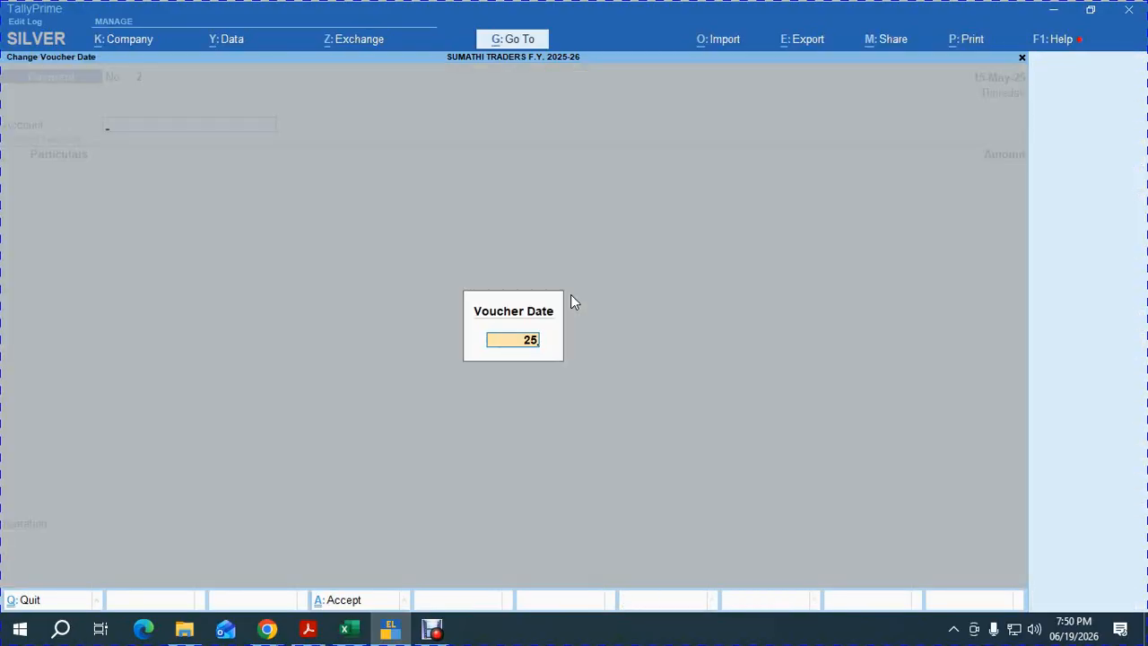
key("Return")
key("F2")
type("31")
key("Return")
Record a PNB A/C payment of 35,000 to LUX & CO against its pending bill.
type("P")
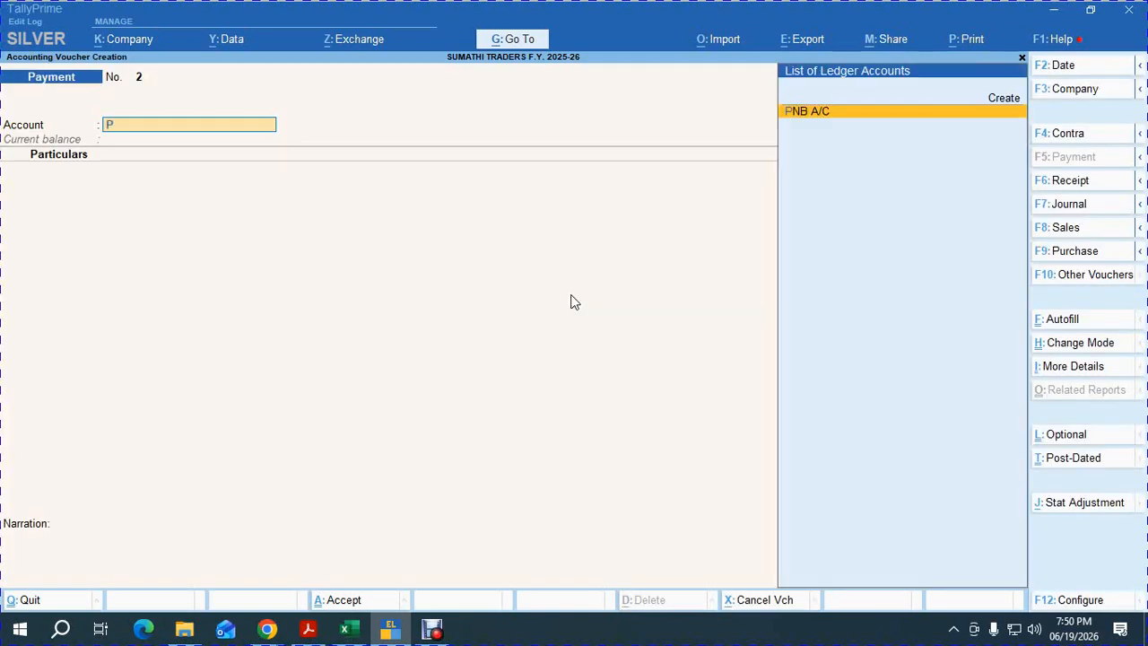
key("Return")
type("LU")
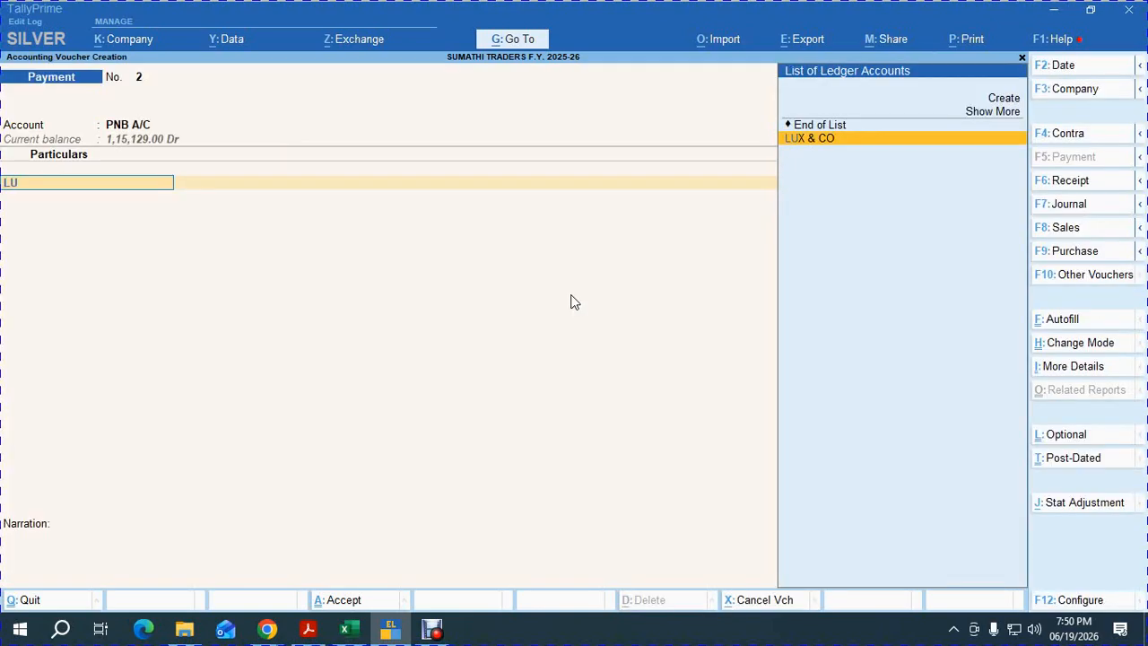
key("Return")
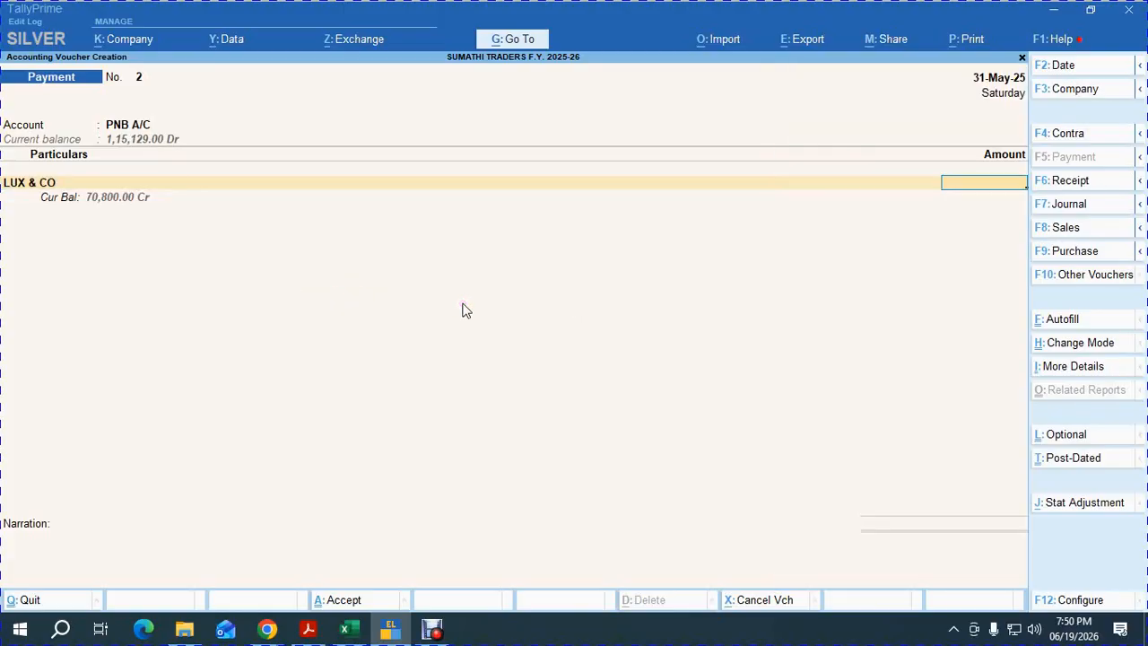
type("35000")
key("Return")
key("Return")
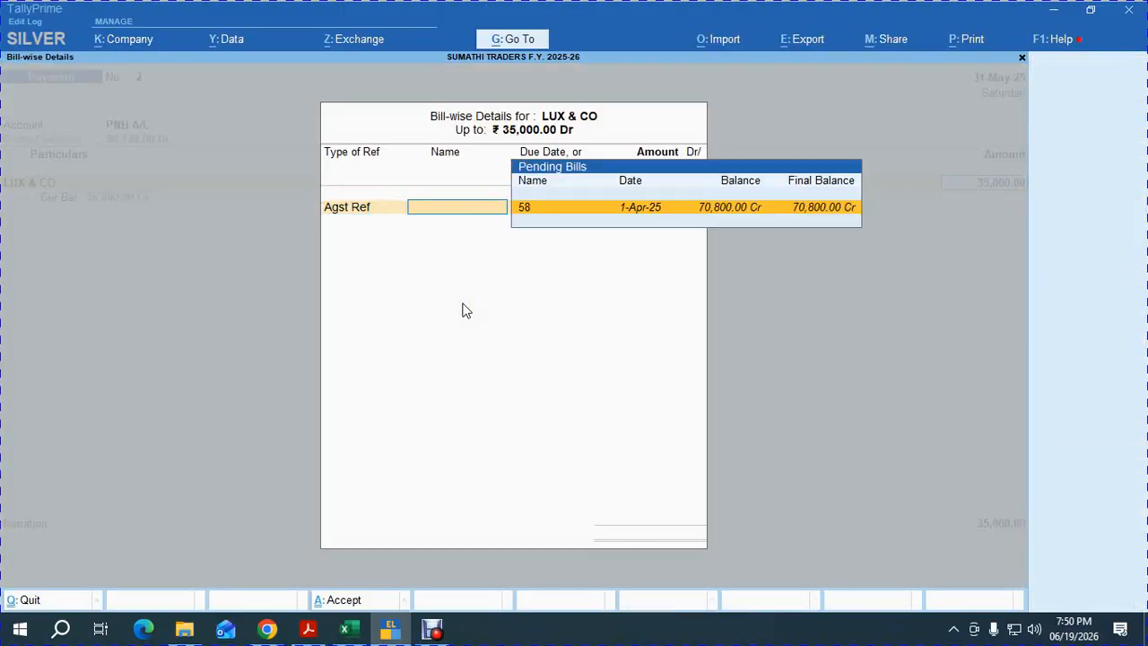
key("Return")
key("Return")
key("Return")
key("Return")
key("Return")
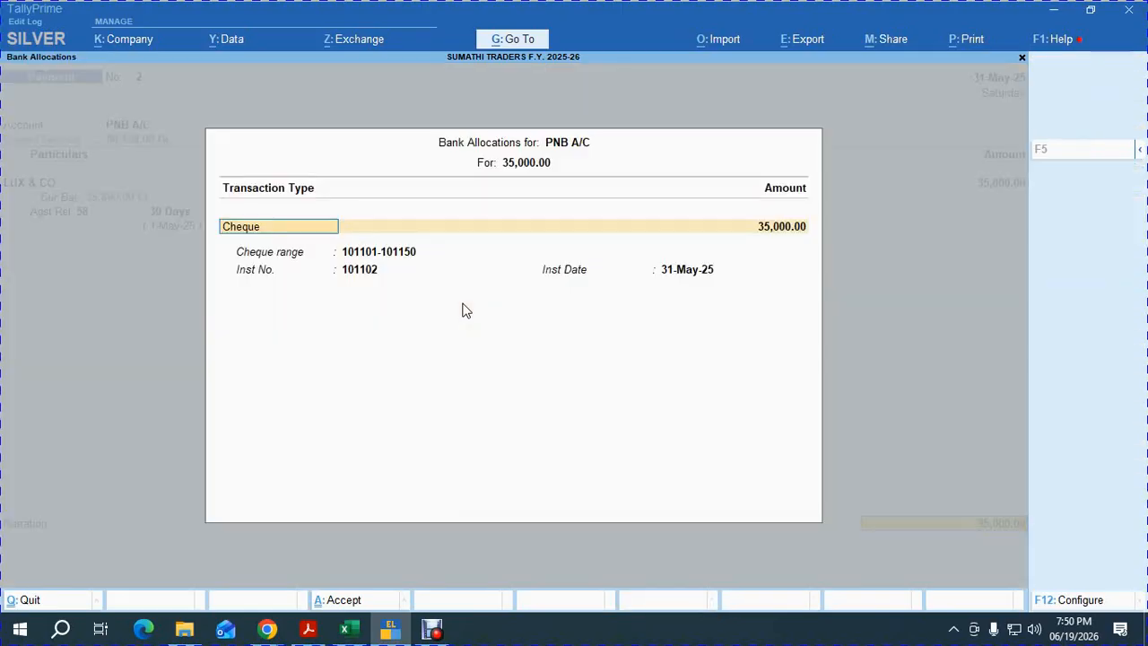
key("Return")
key("Return")
key("Return")
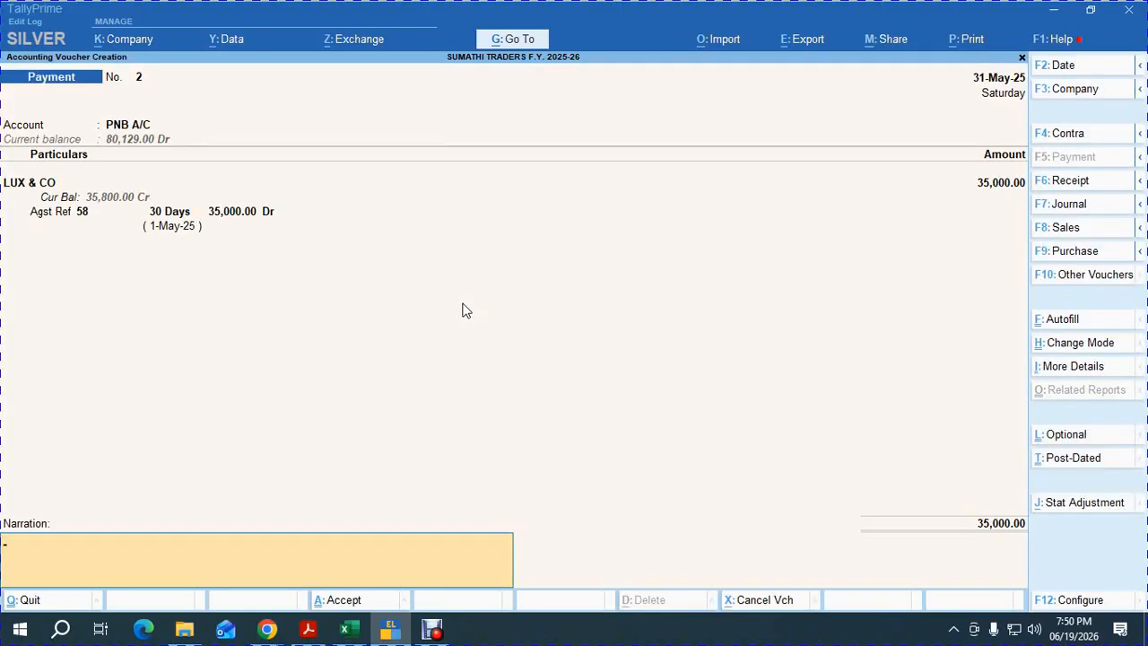
key("Return")
key("Return")
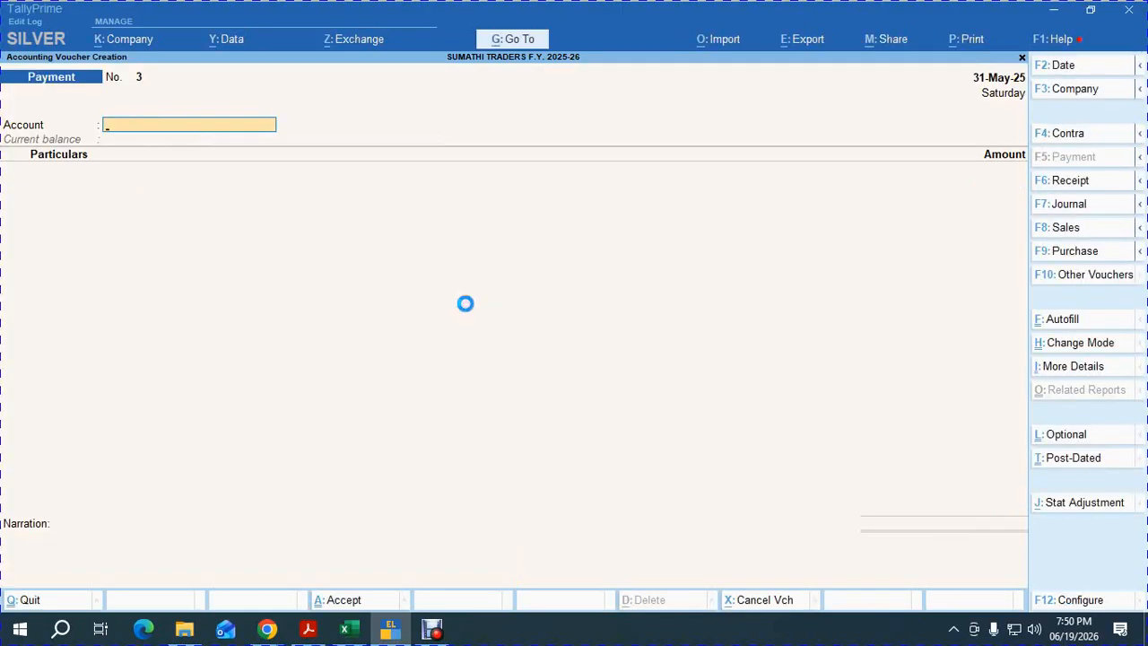
Record a PNB A/C payment of 30,000 to CINTHOL & CO against bill 96, then switch to Google Meet.
type("P")
key("Return")
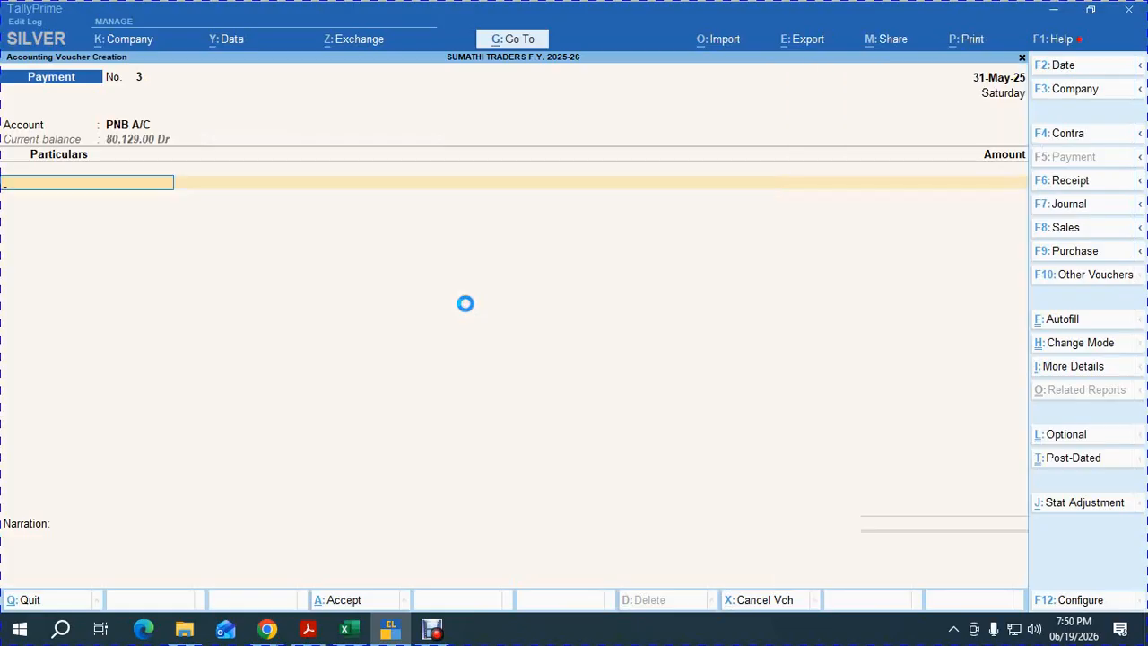
type("c")
key("Return")
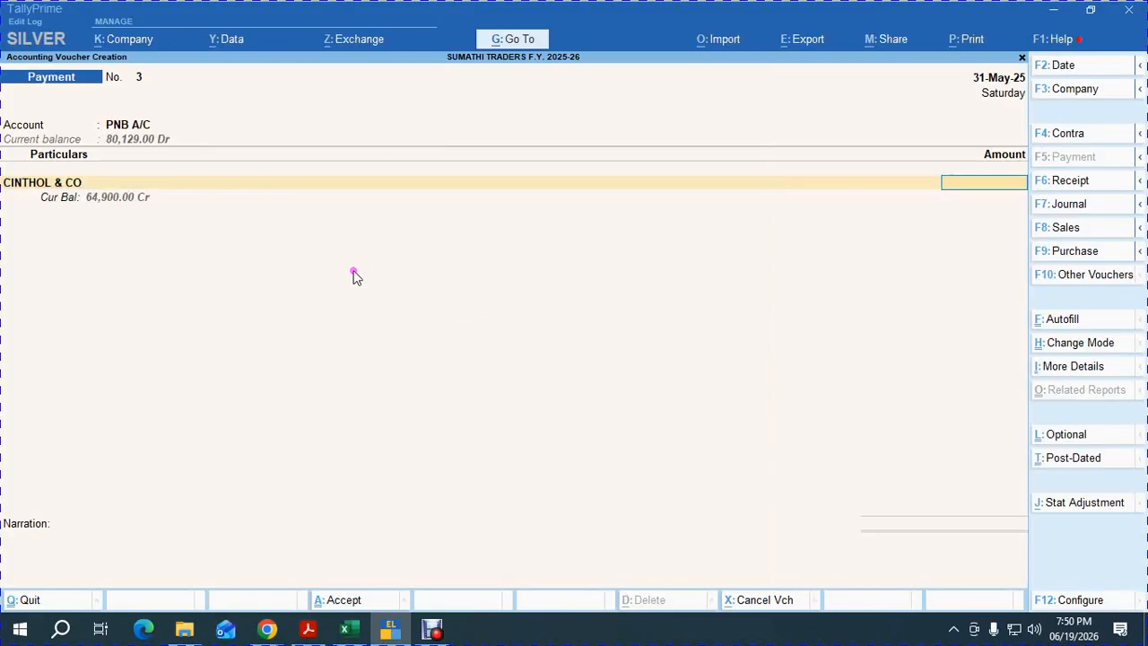
type("30,000")
key("Return")
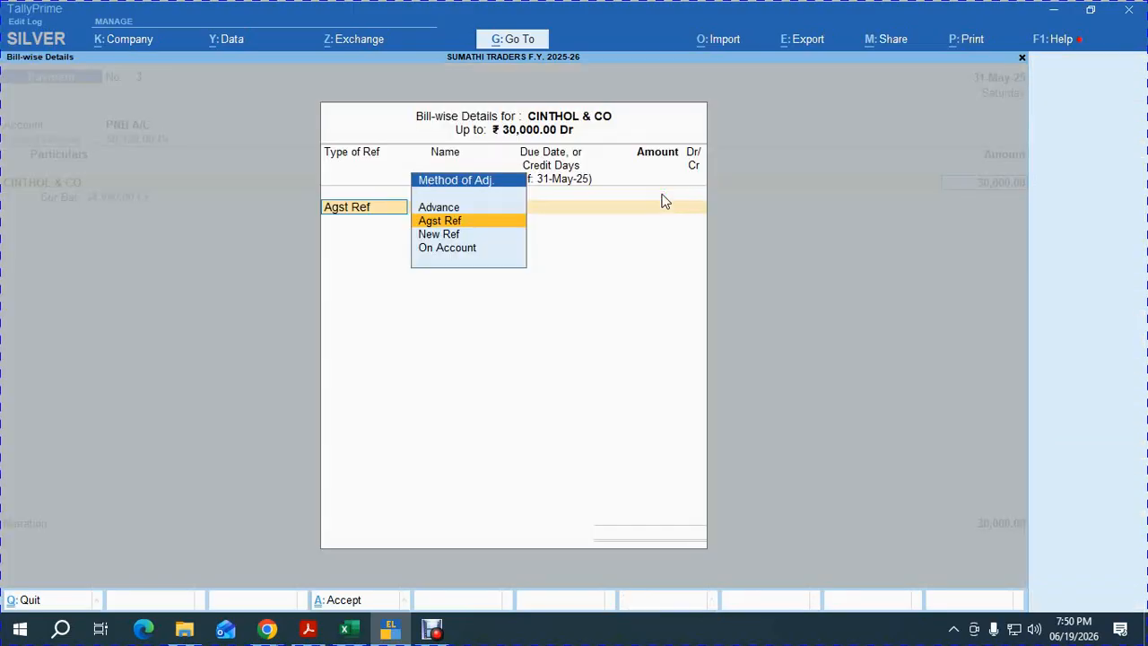
key("Return")
key("Return")
key("Return")
key("Return")
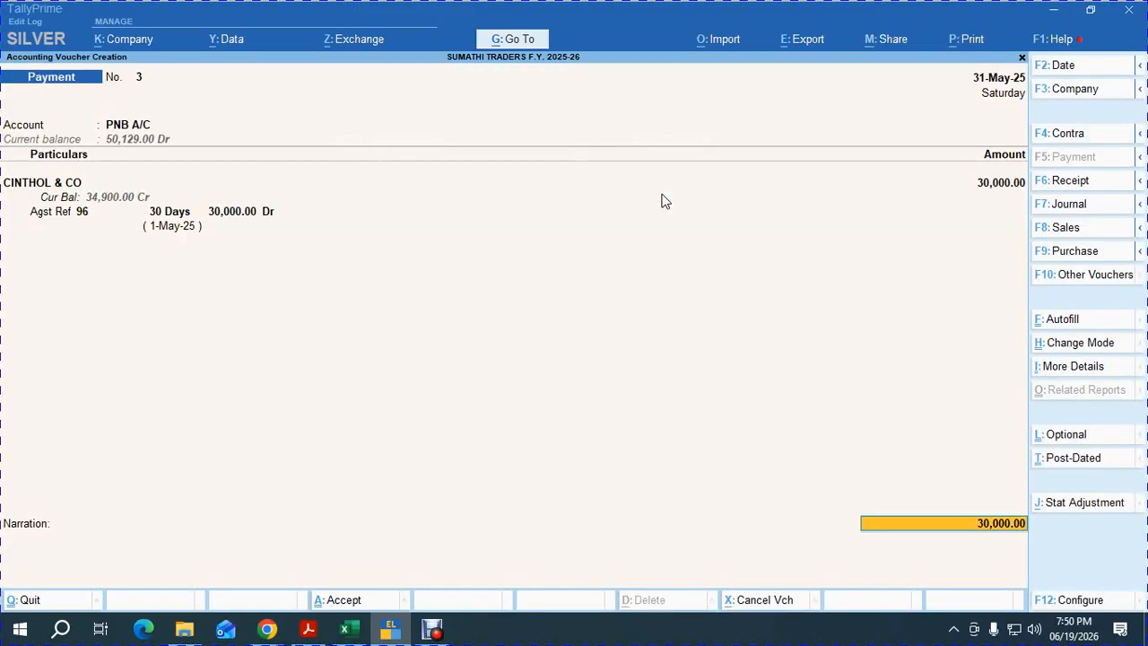
key("Return")
key("Return")
key("Return")
key("Return")
key("Return")
key("Return")
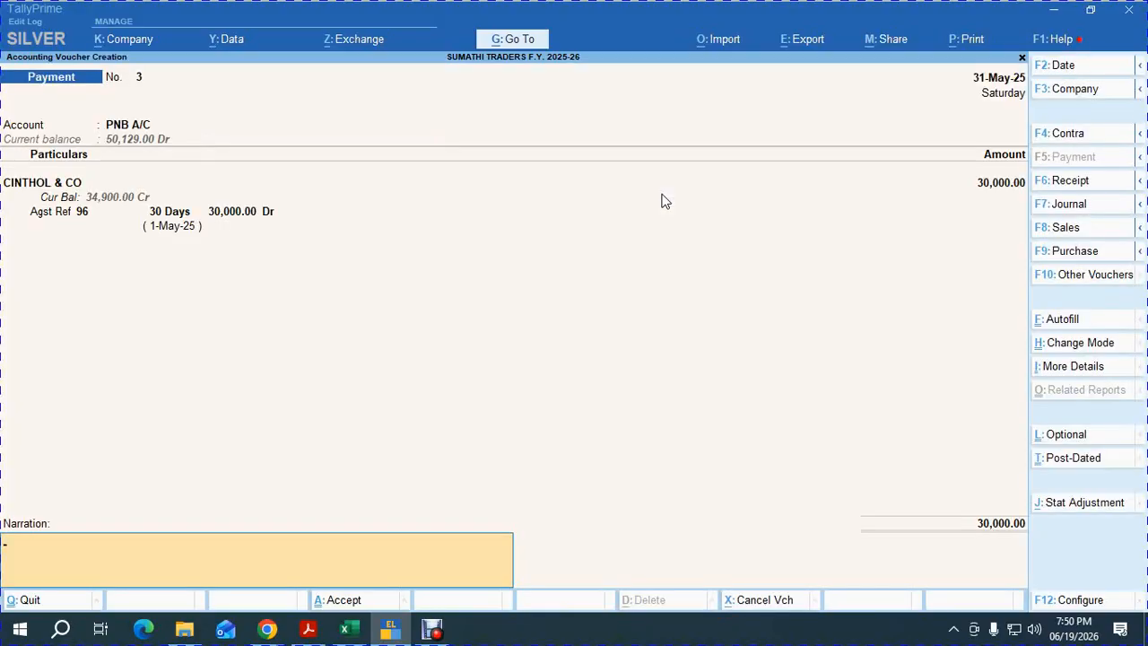
key("Return")
key("Return")
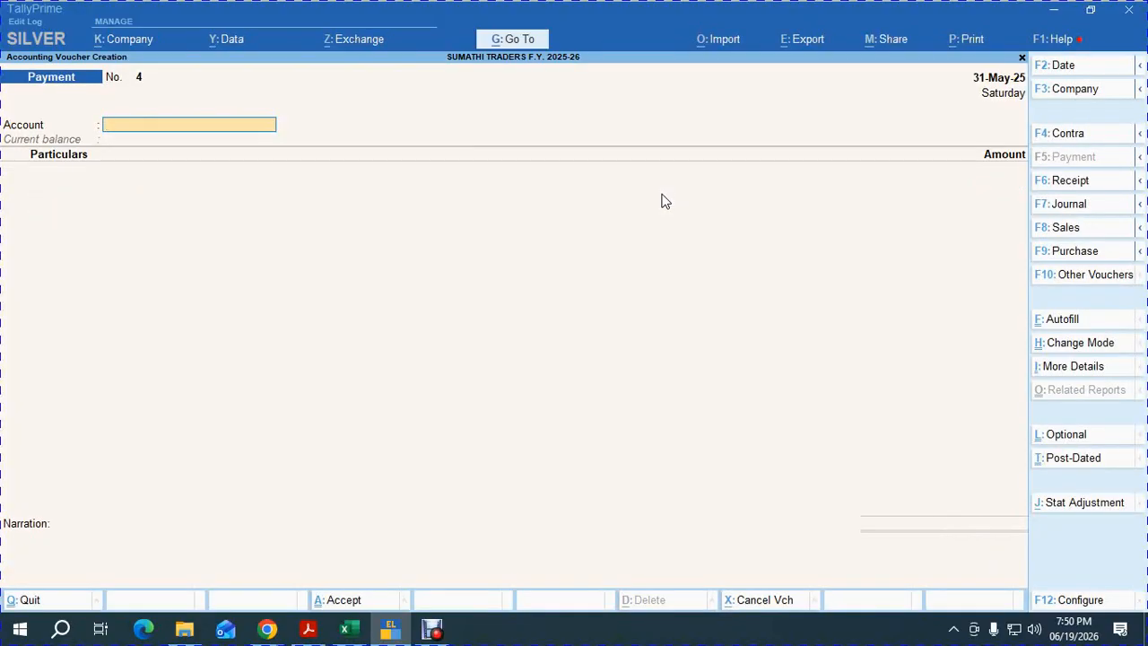
key("alt+Tab")
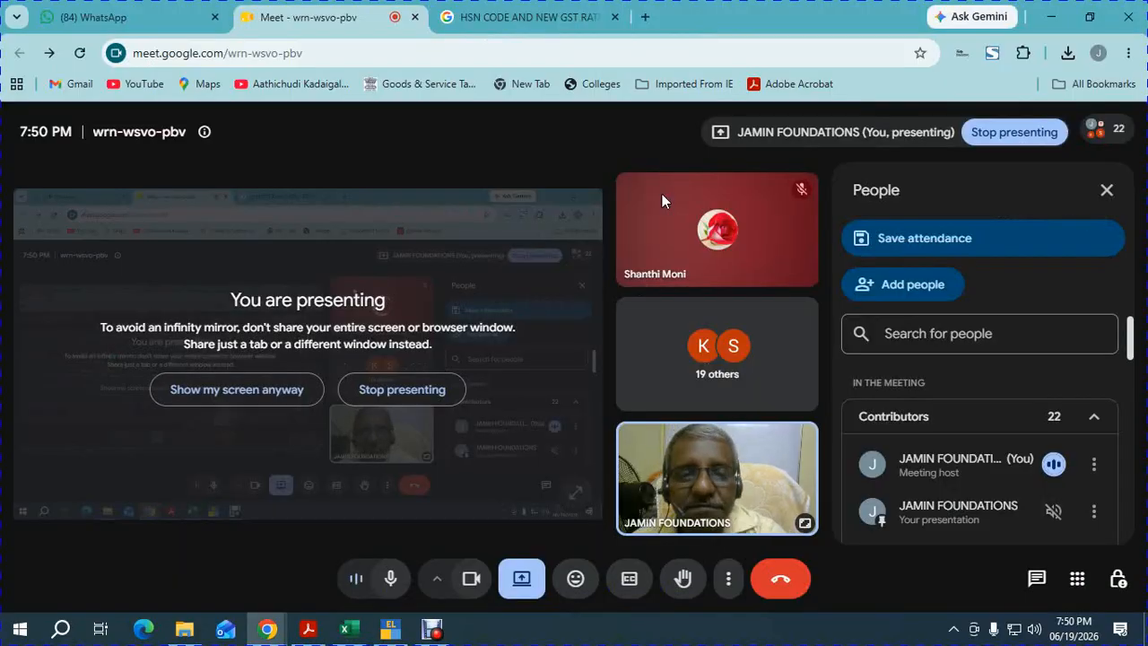